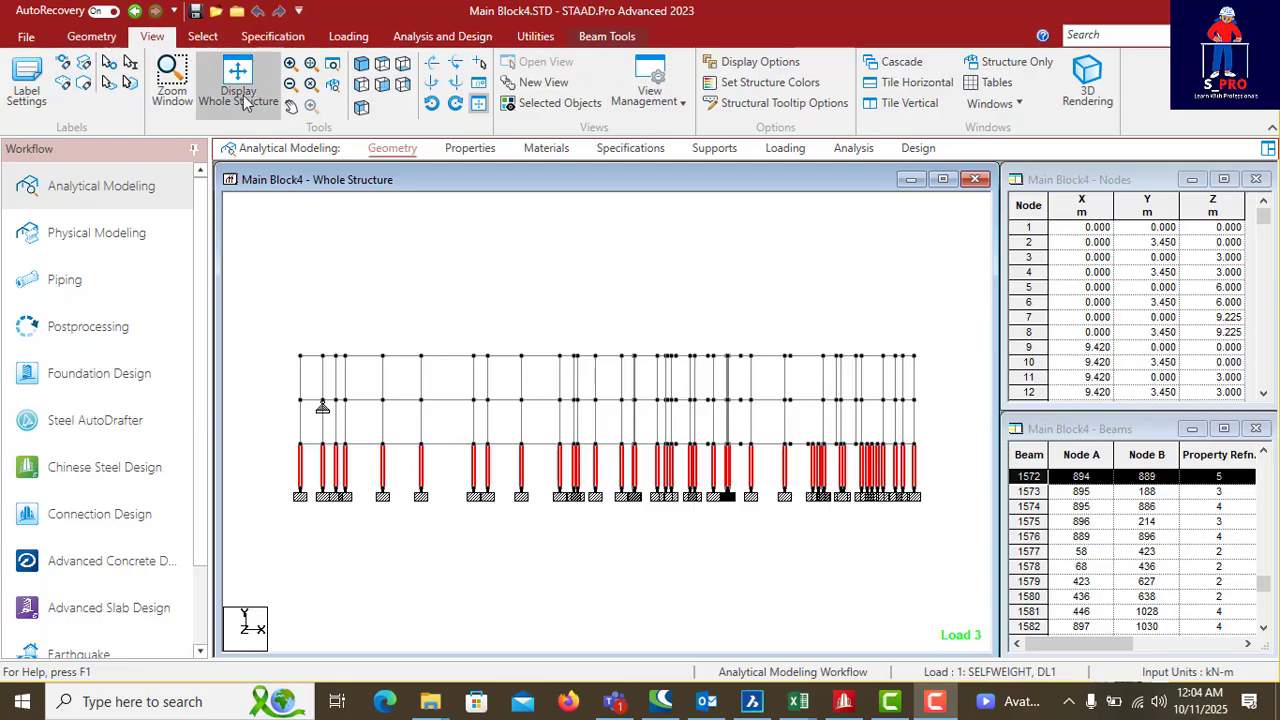
Step: Show only the selected lowest-storey columns with their supports and view them in isometric projection
left_click(553, 105)
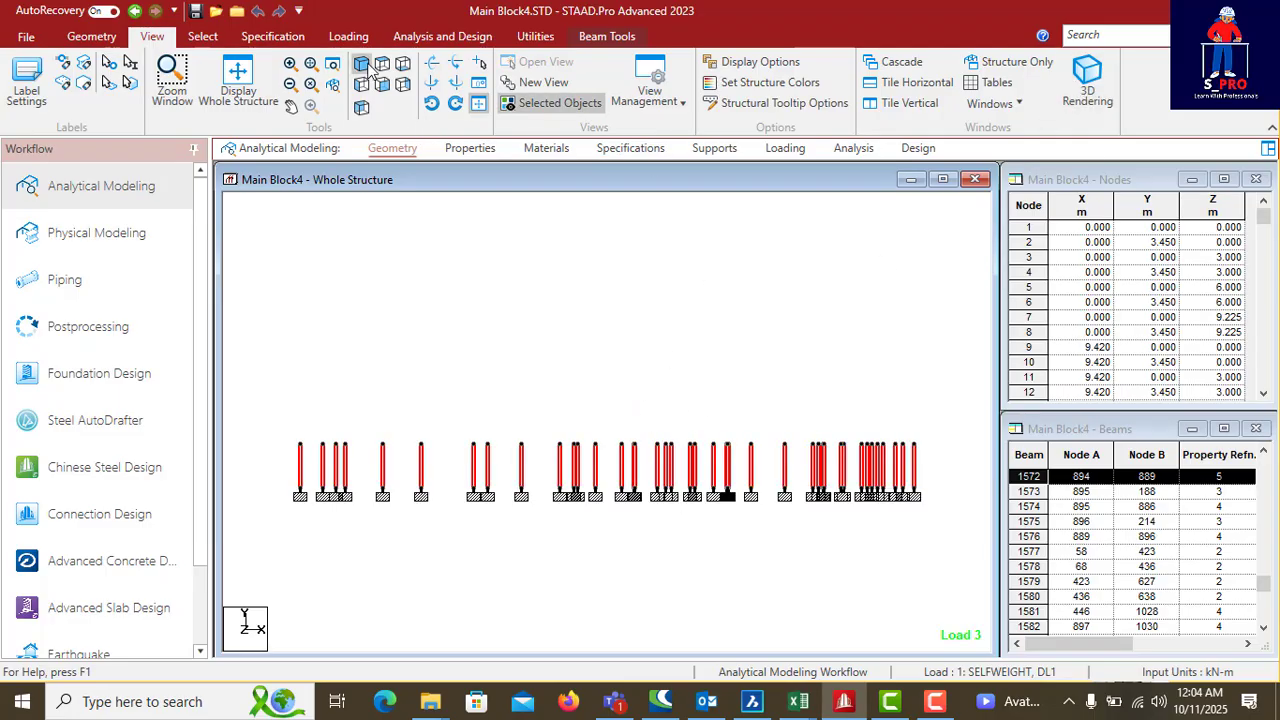
middle_click_drag(511, 225, 636, 409)
scroll(644, 514, "up", 6)
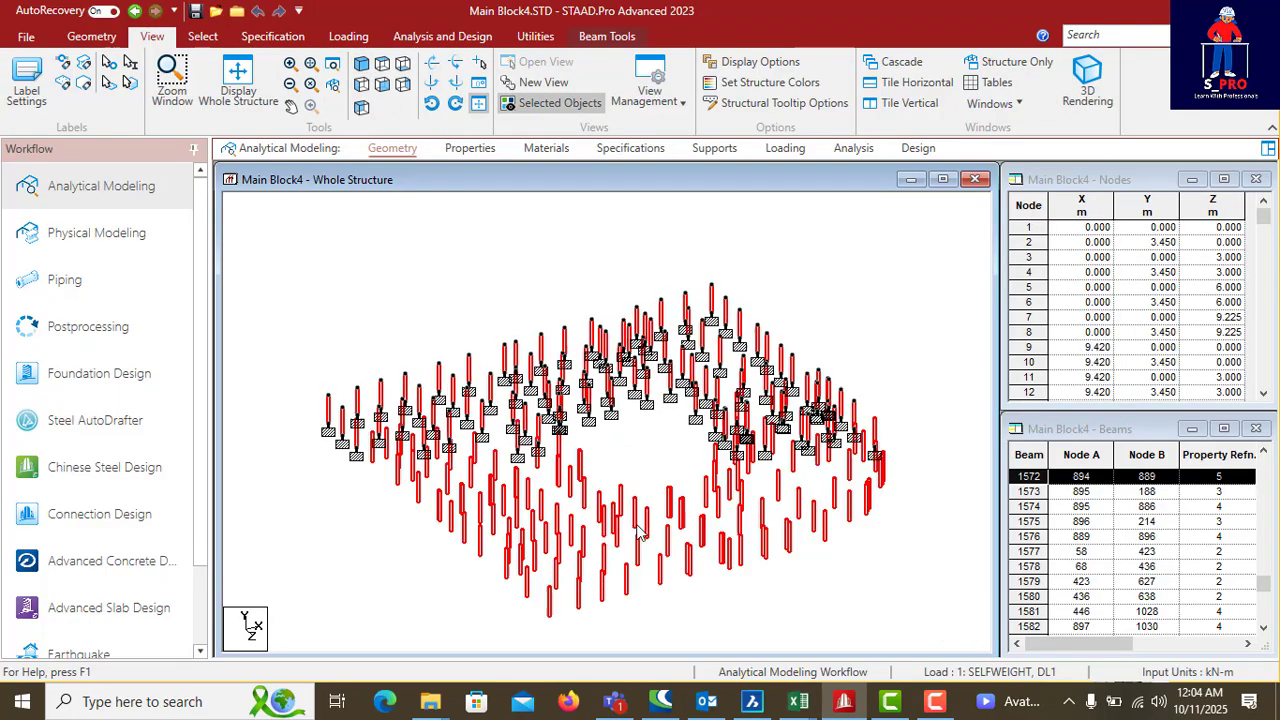
left_click(649, 466)
scroll(682, 440, "down", 4)
scroll(678, 427, "down", 2)
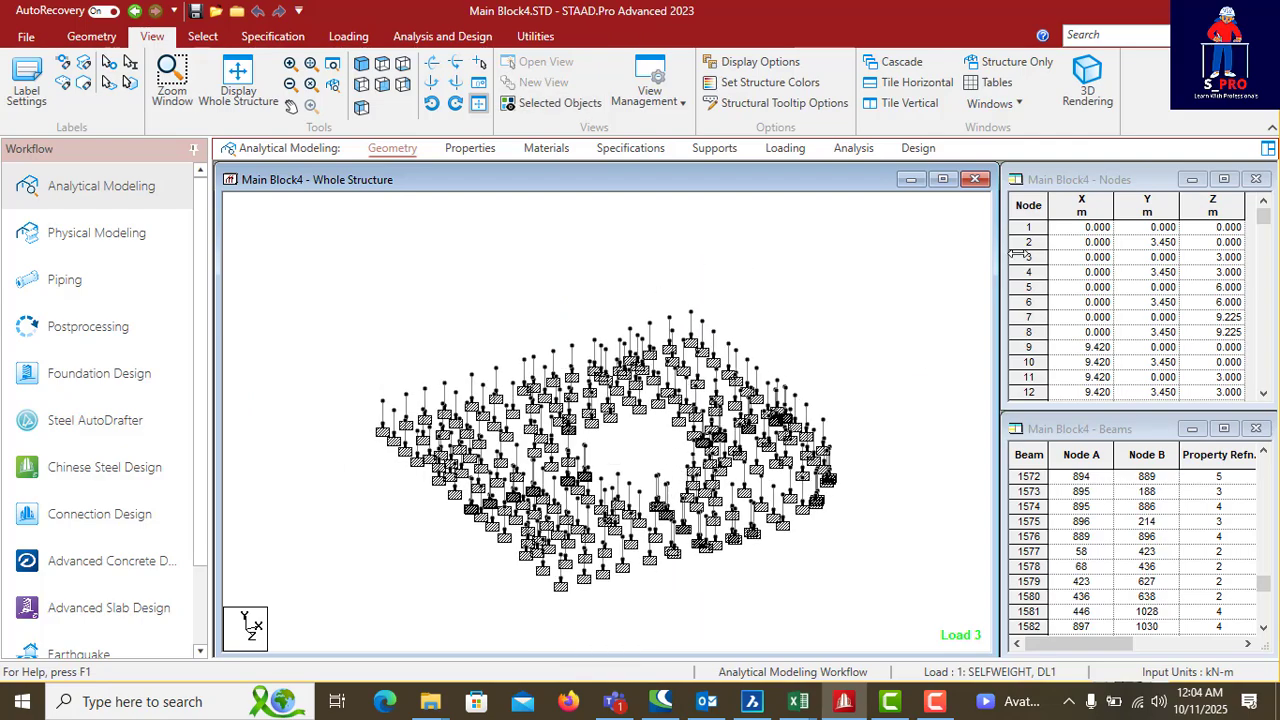
left_click(1087, 80)
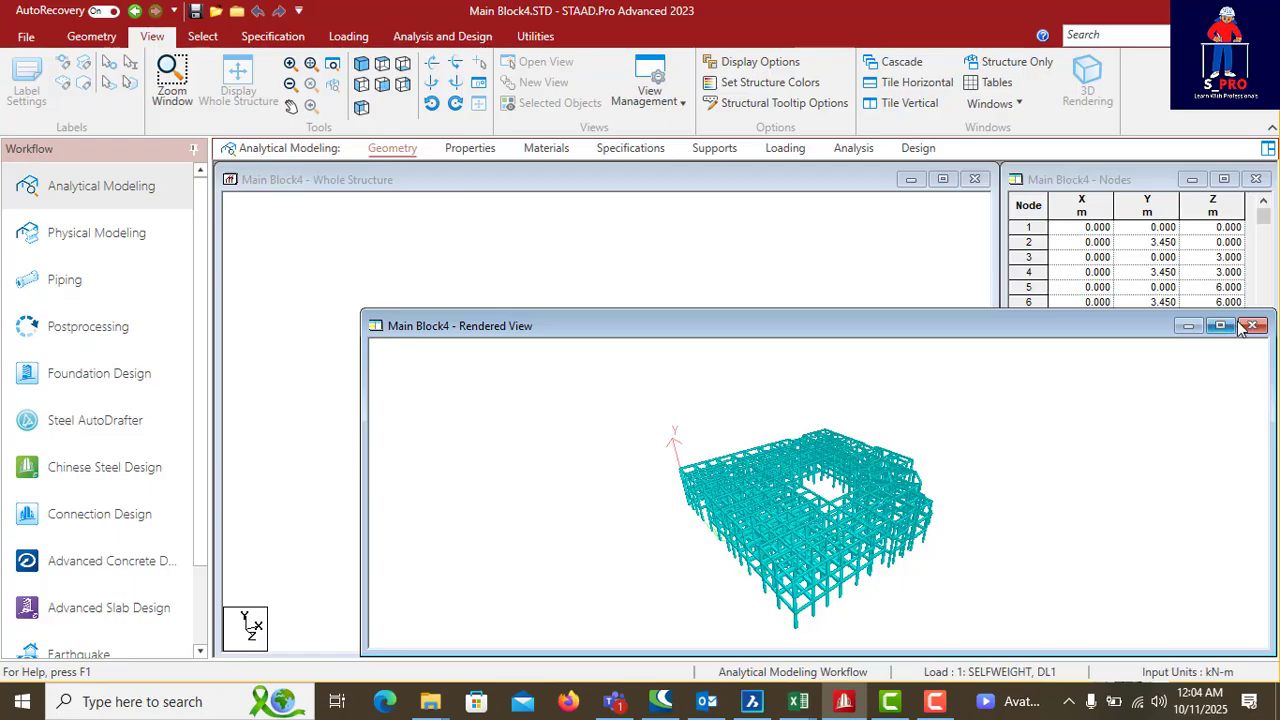
left_click(1251, 326)
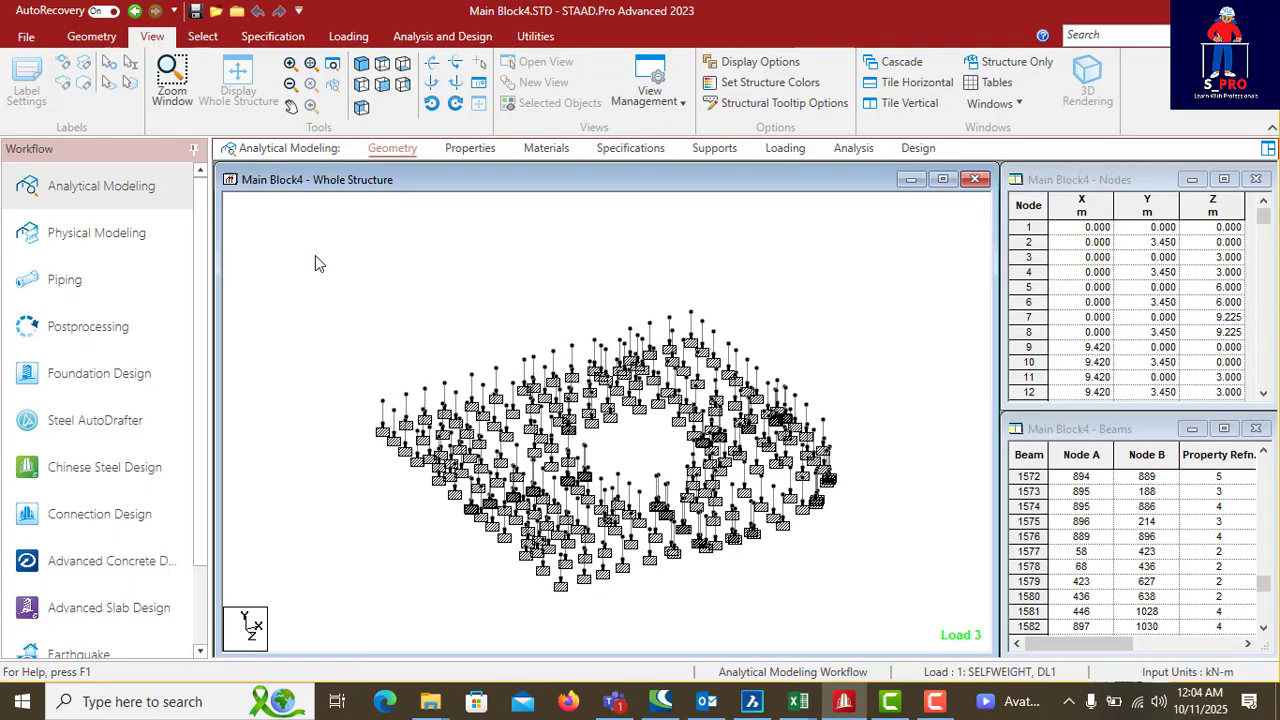
Step: Select all displayed columns, render only them in 3D in a maximized view, and inspect their arrangement from several angles
left_click_drag(315, 263, 490, 374)
left_click_drag(811, 604, 886, 627)
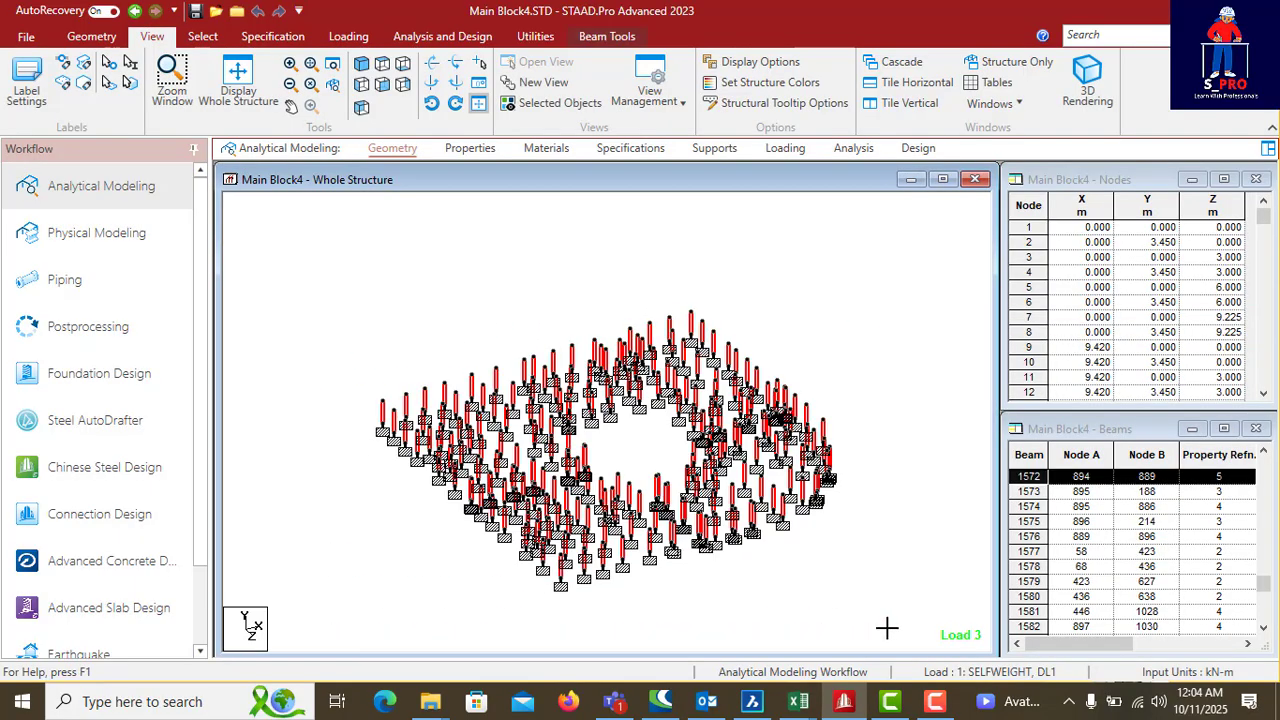
left_click(1087, 80)
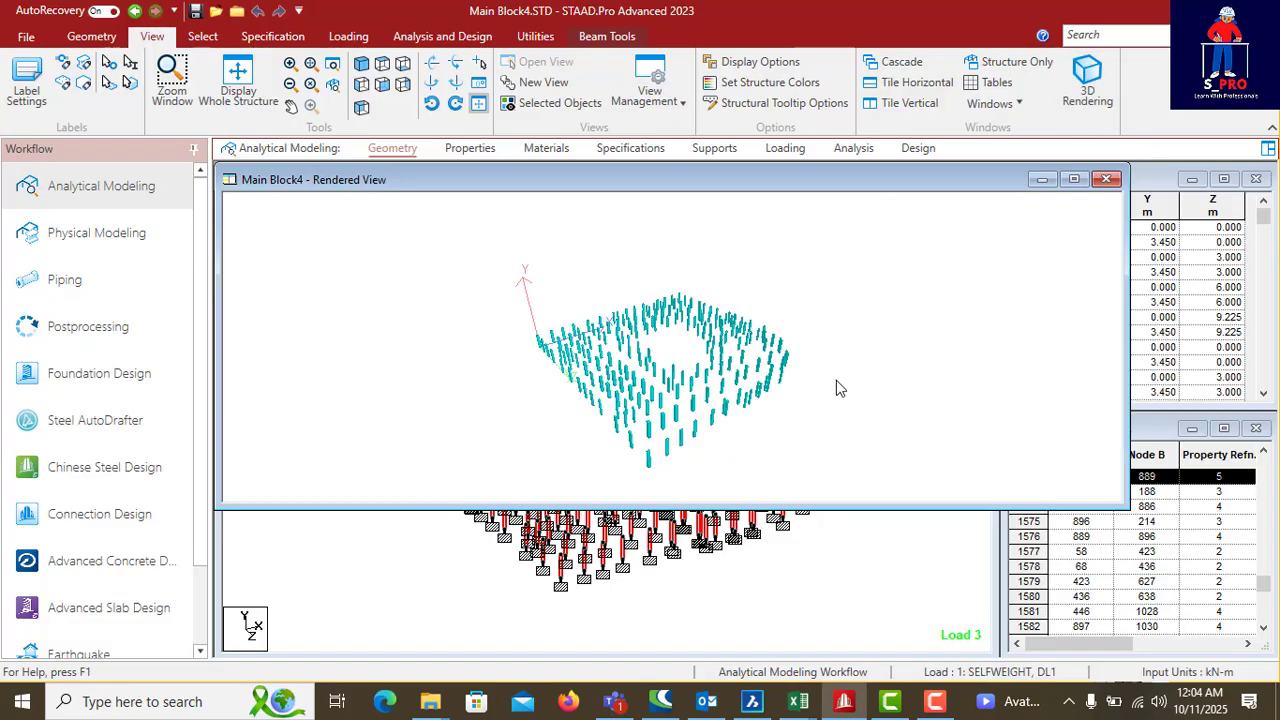
left_click(1072, 181)
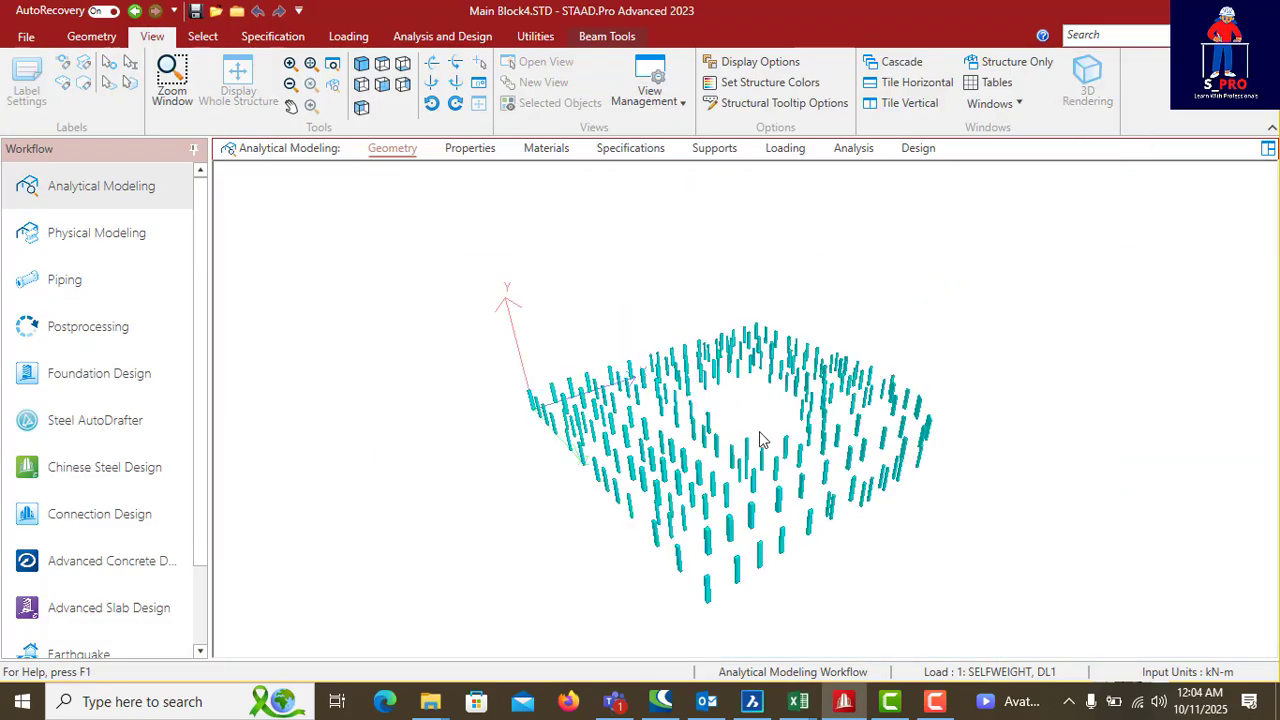
scroll(733, 546, "up", 5)
scroll(827, 555, "up", 1)
middle_click_drag(886, 574, 872, 475)
left_click_drag(826, 394, 837, 458)
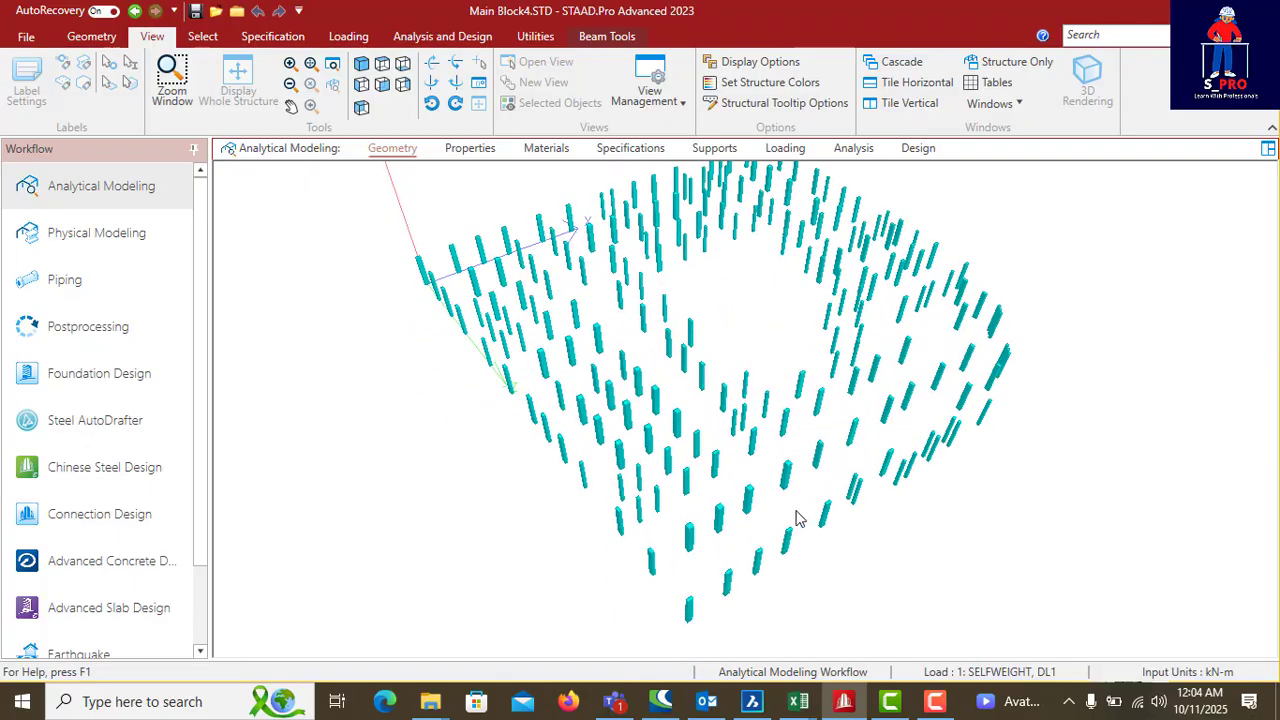
left_click_drag(797, 518, 715, 480)
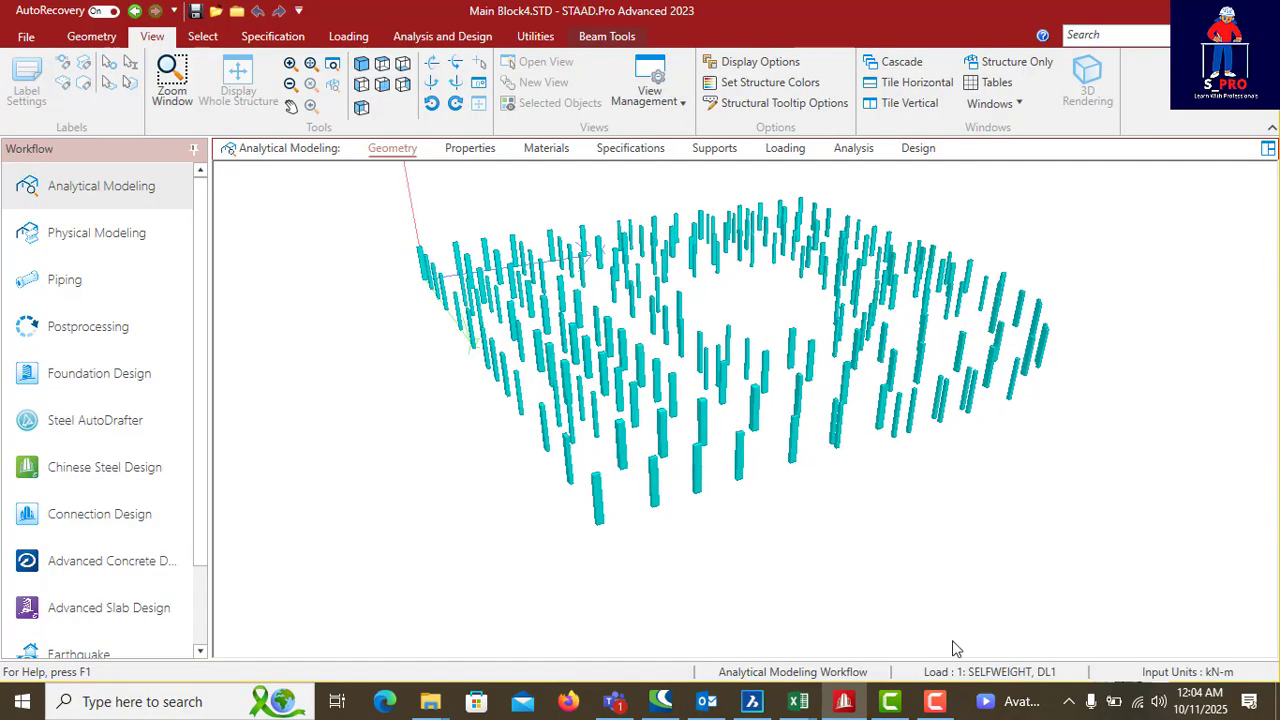
Step: Switch to BricsCAD and examine the floor plans, roof plan and elevations in COMPLEX BUILDING ARCHITECTURAL DRAWING 001.dwg
left_click(761, 705)
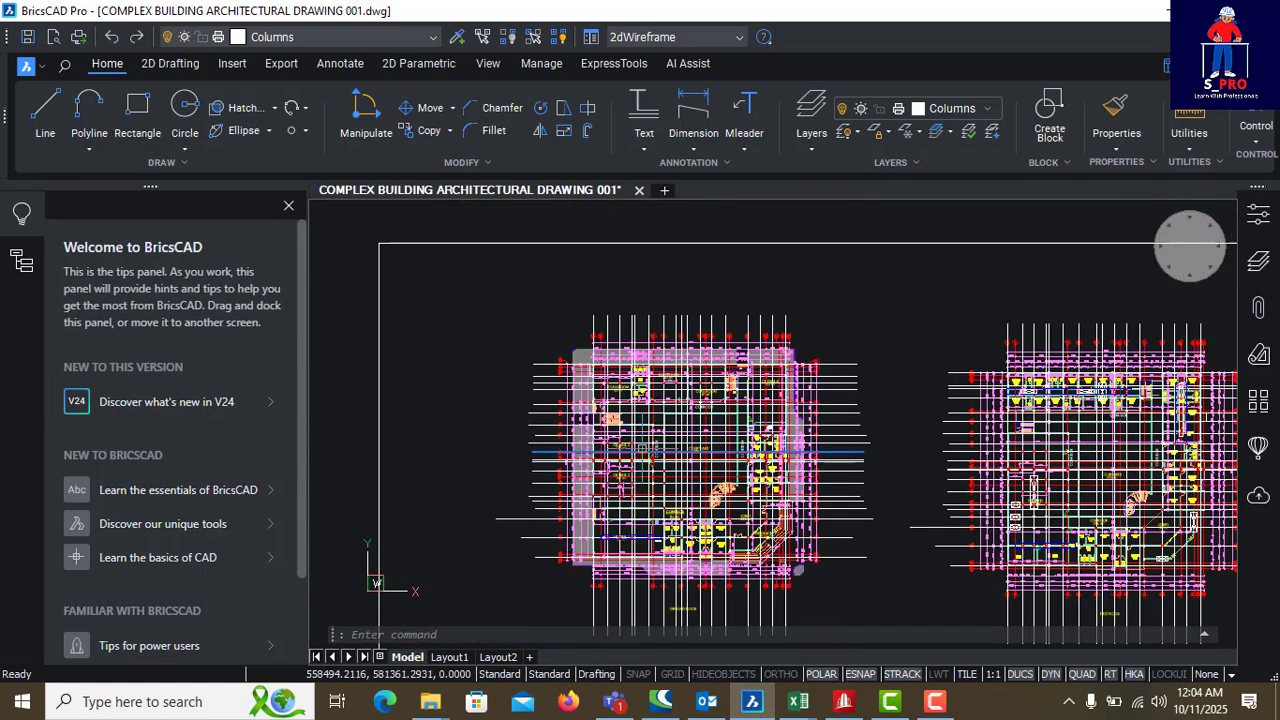
scroll(600, 485, "down", 5)
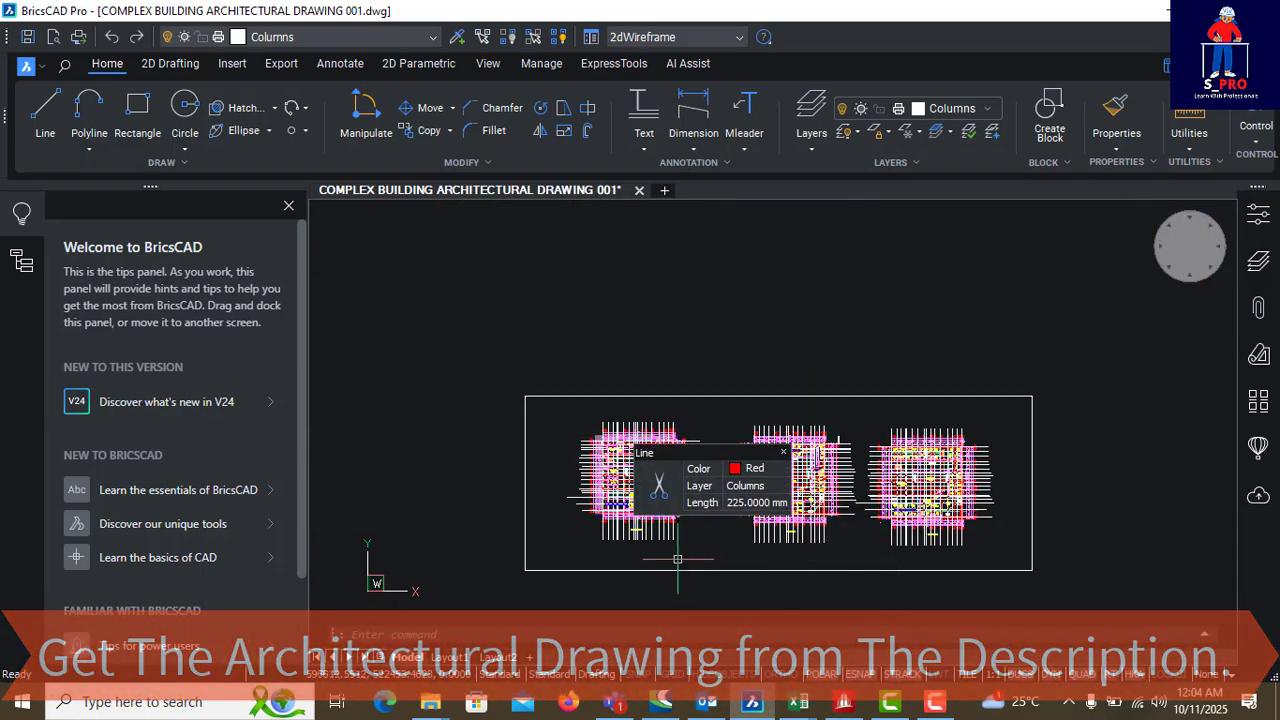
scroll(668, 517, "down", 4)
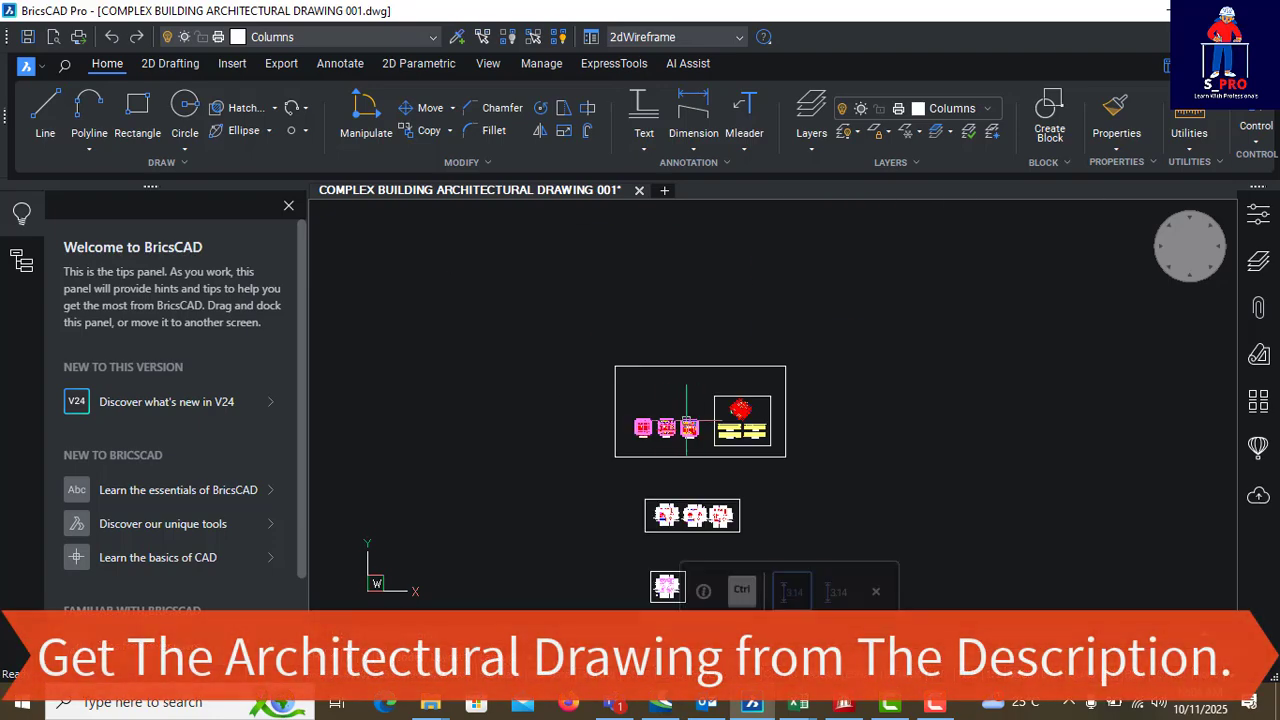
scroll(678, 432, "up", 4)
scroll(690, 458, "up", 5)
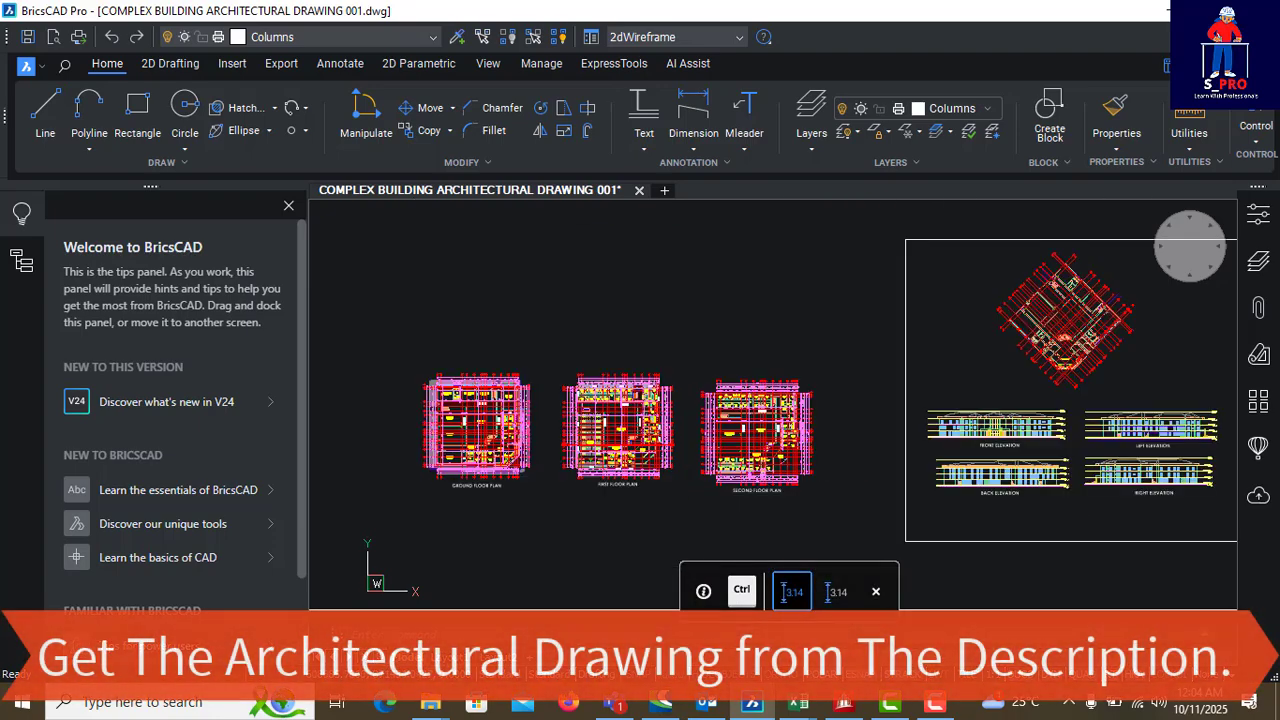
scroll(707, 408, "down", 5)
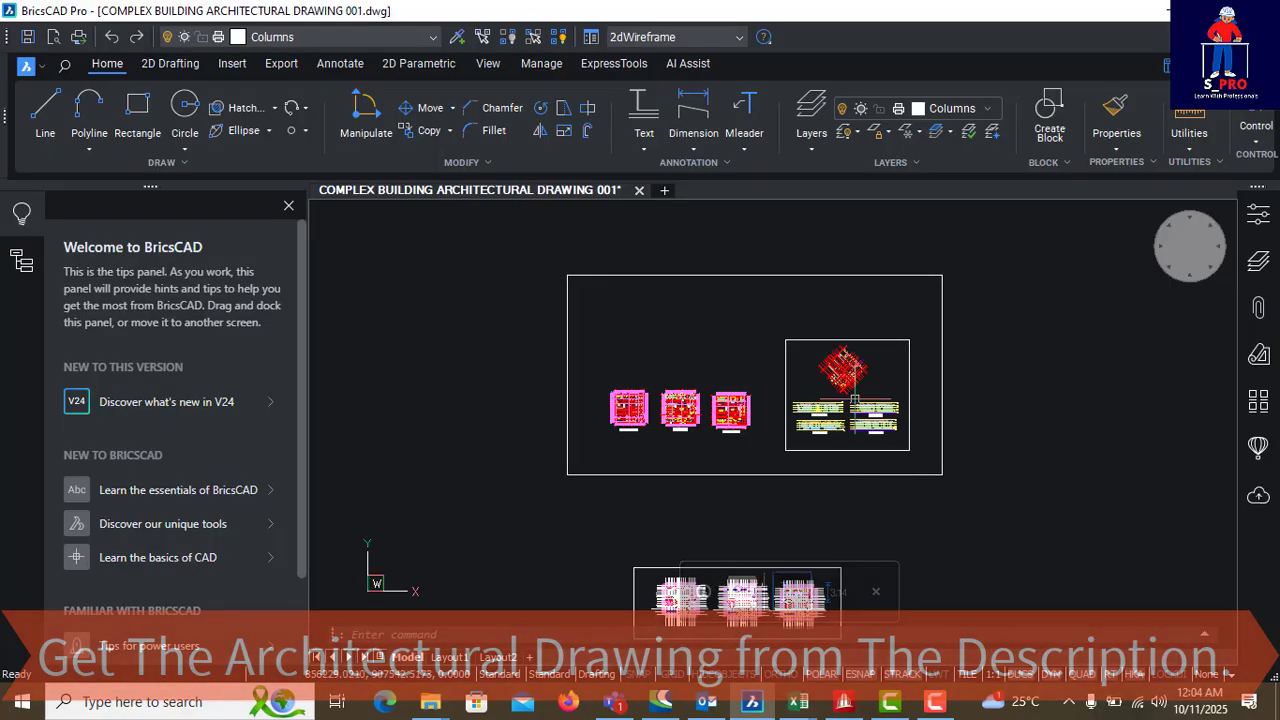
scroll(635, 412, "up", 5)
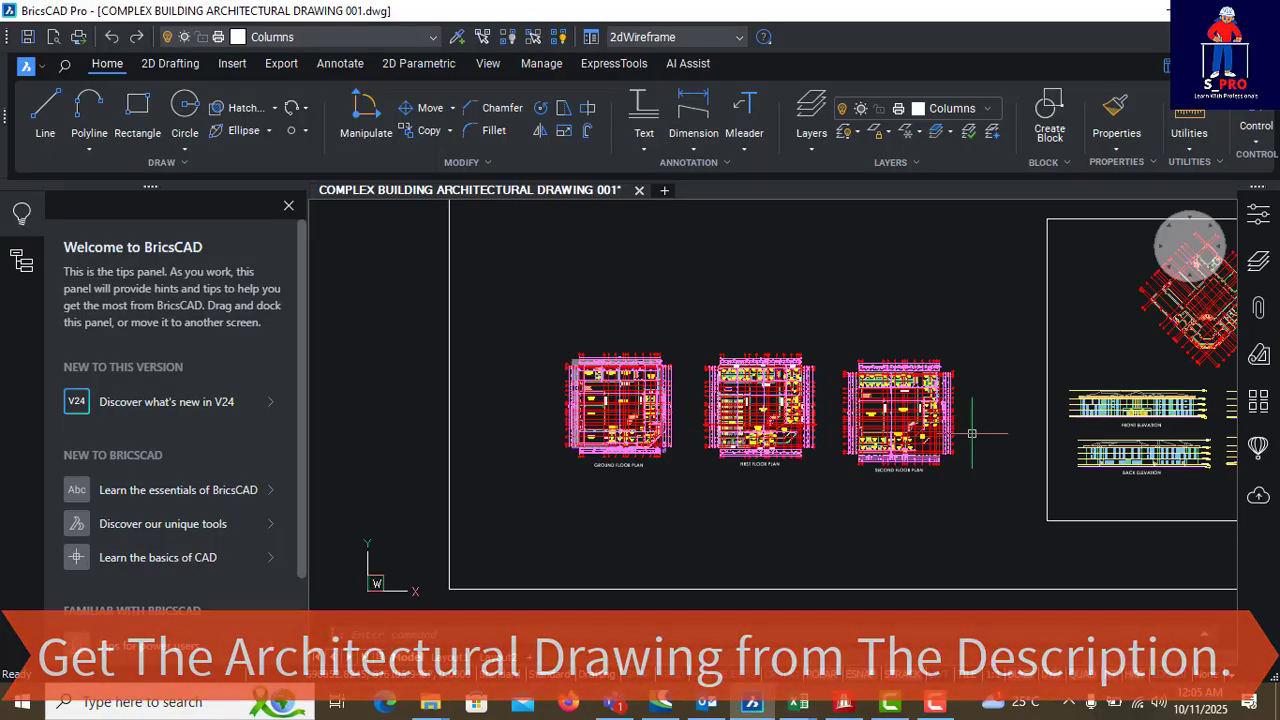
scroll(560, 432, "down", 5)
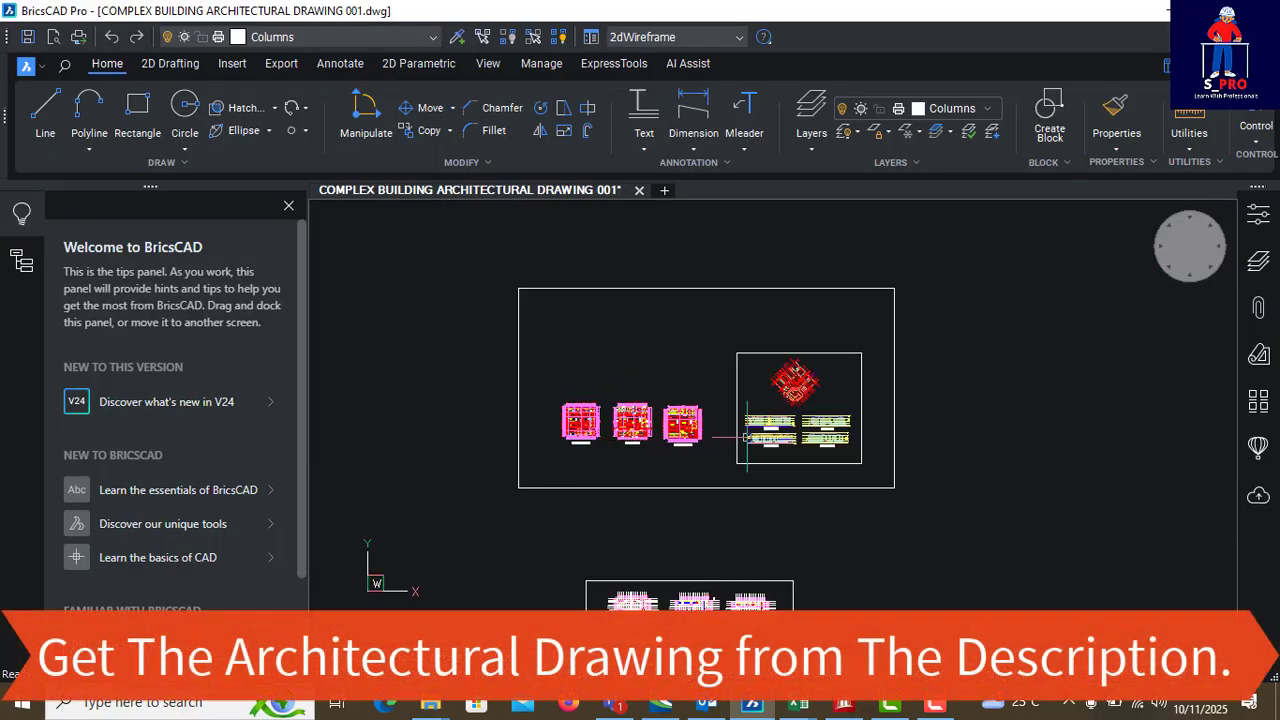
scroll(796, 434, "up", 5)
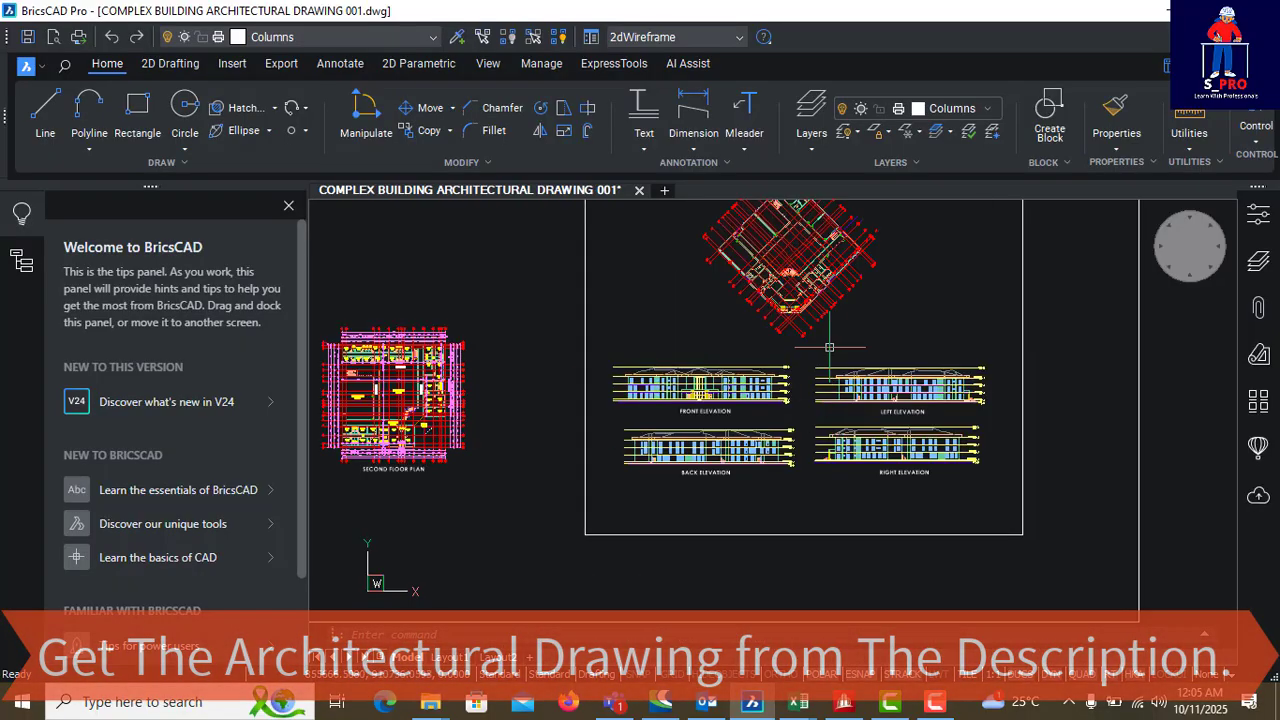
scroll(900, 440, "down", 5, "ctrl")
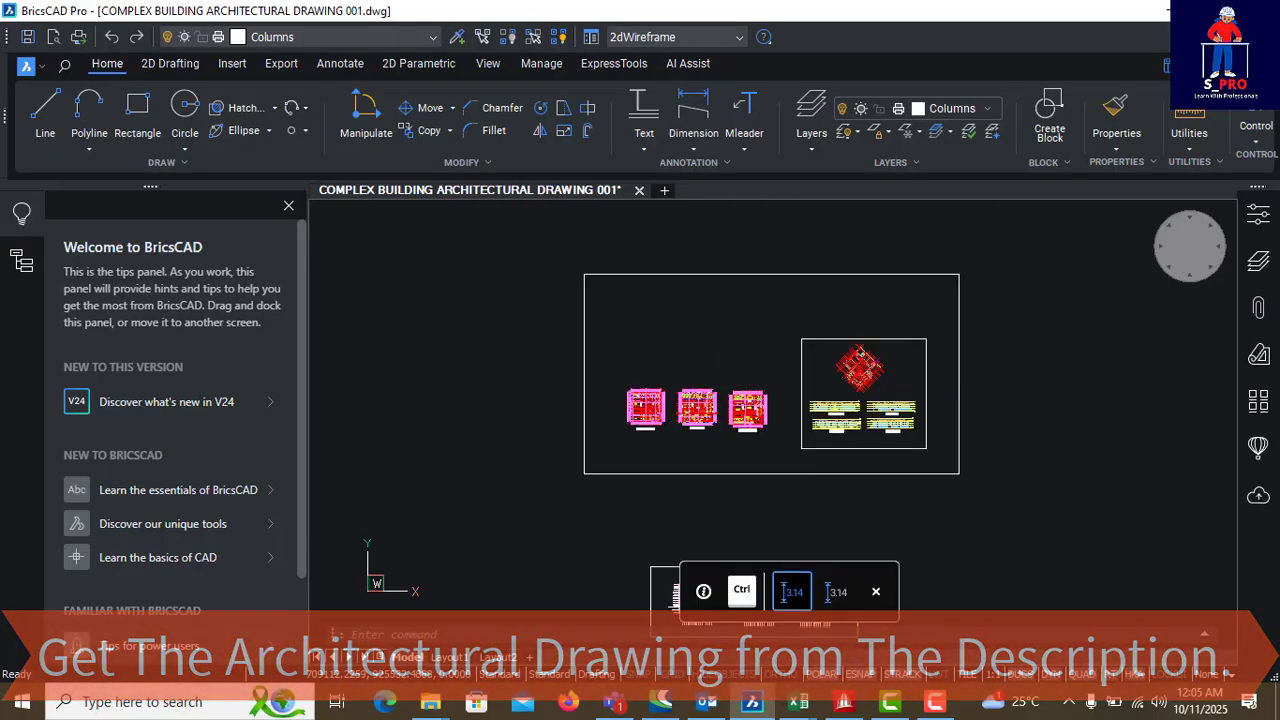
Step: Examine the framed plan copies overlaid with white construction lines and the separate single plan beneath them
scroll(755, 550, "up", 5, "ctrl")
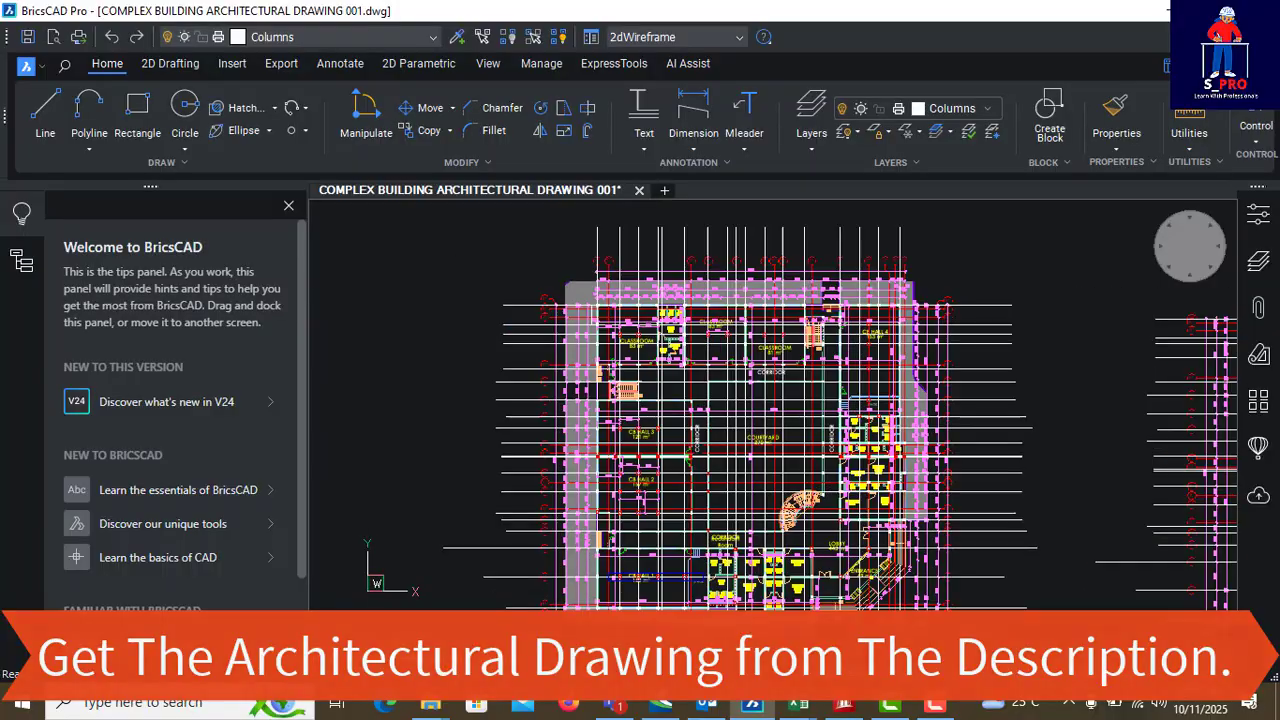
scroll(818, 381, "down", 5, "ctrl")
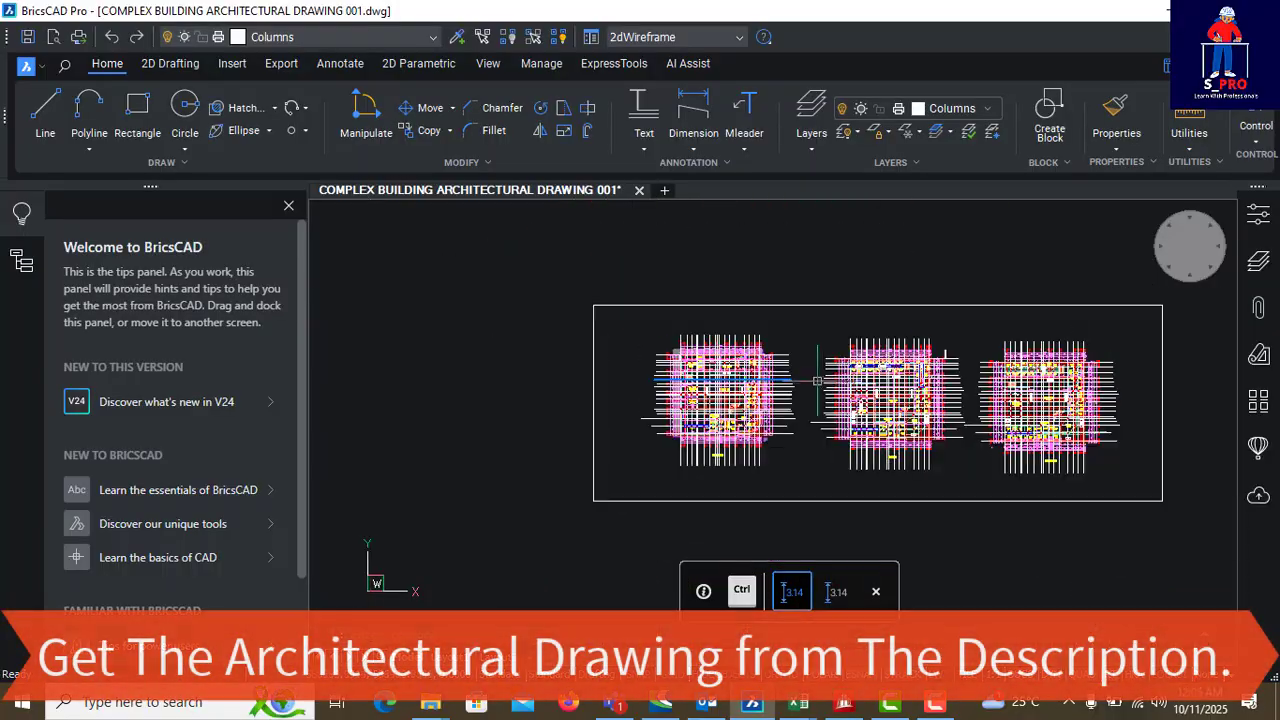
scroll(700, 440, "down", 3, "ctrl")
scroll(662, 490, "up", 5, "ctrl")
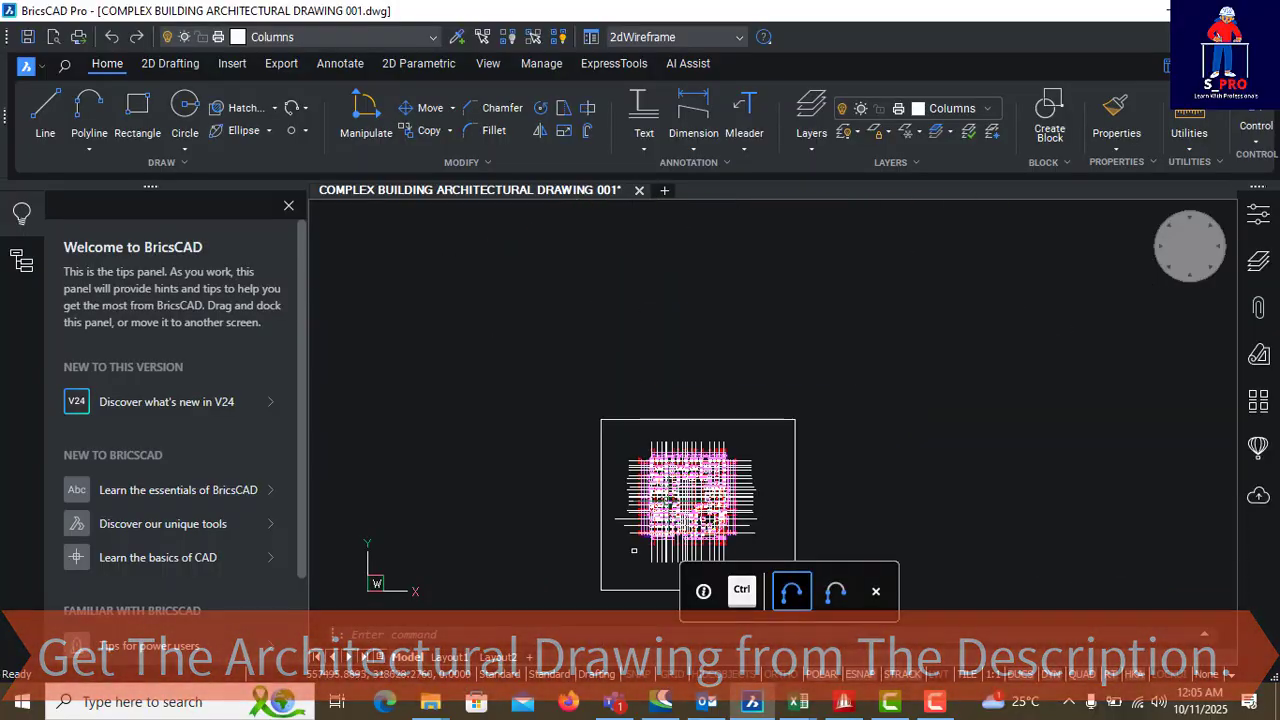
scroll(686, 451, "down", 3, "ctrl")
scroll(721, 368, "up", 4, "ctrl")
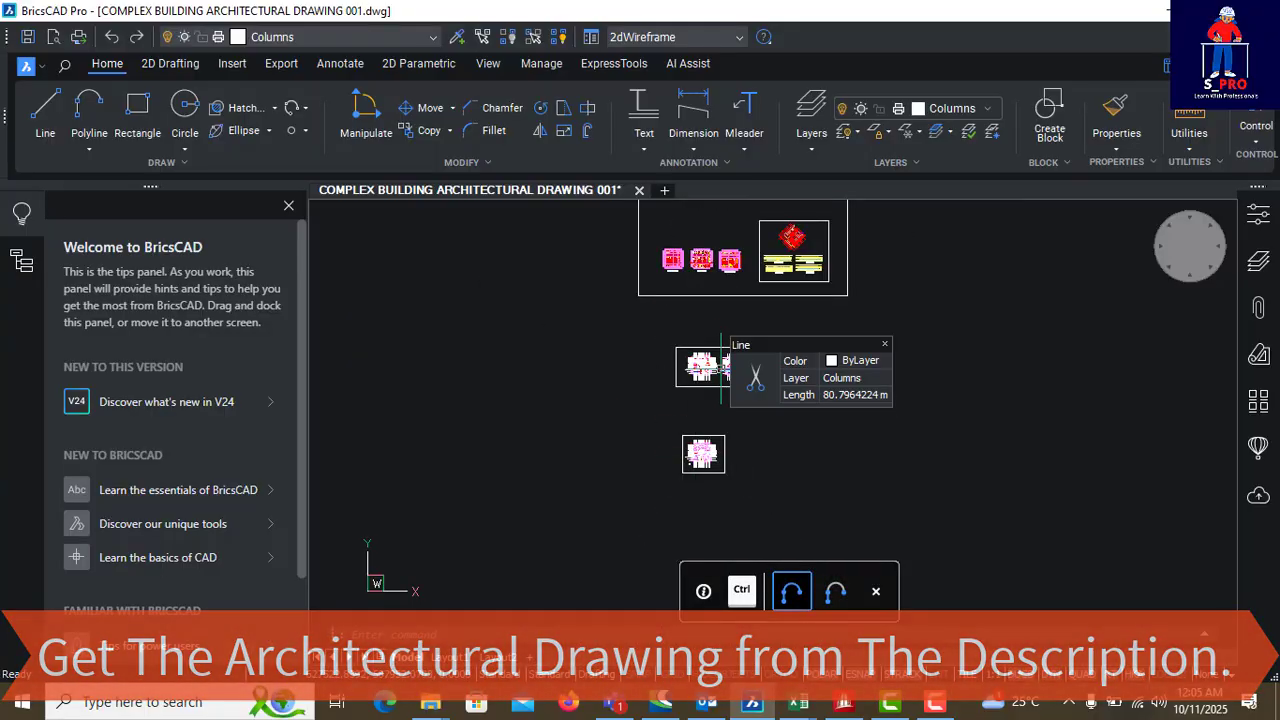
scroll(690, 340, "up", 3, "ctrl")
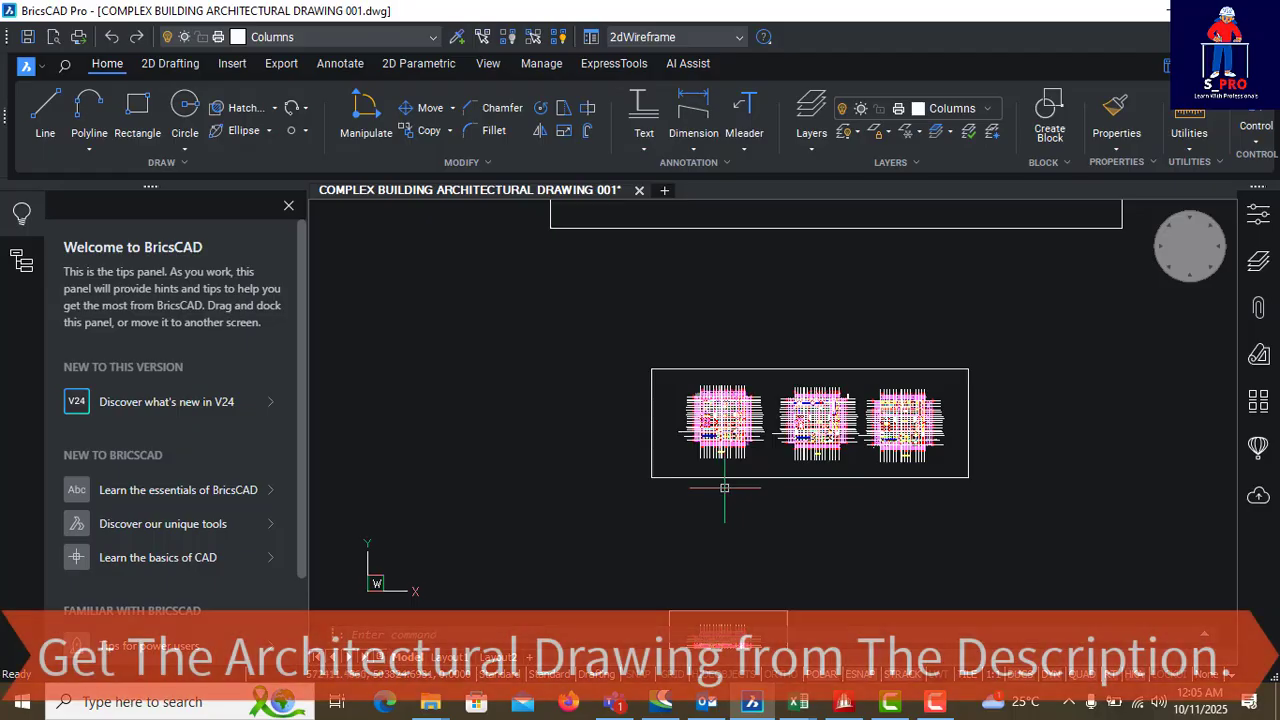
scroll(669, 430, "down", 5, "ctrl")
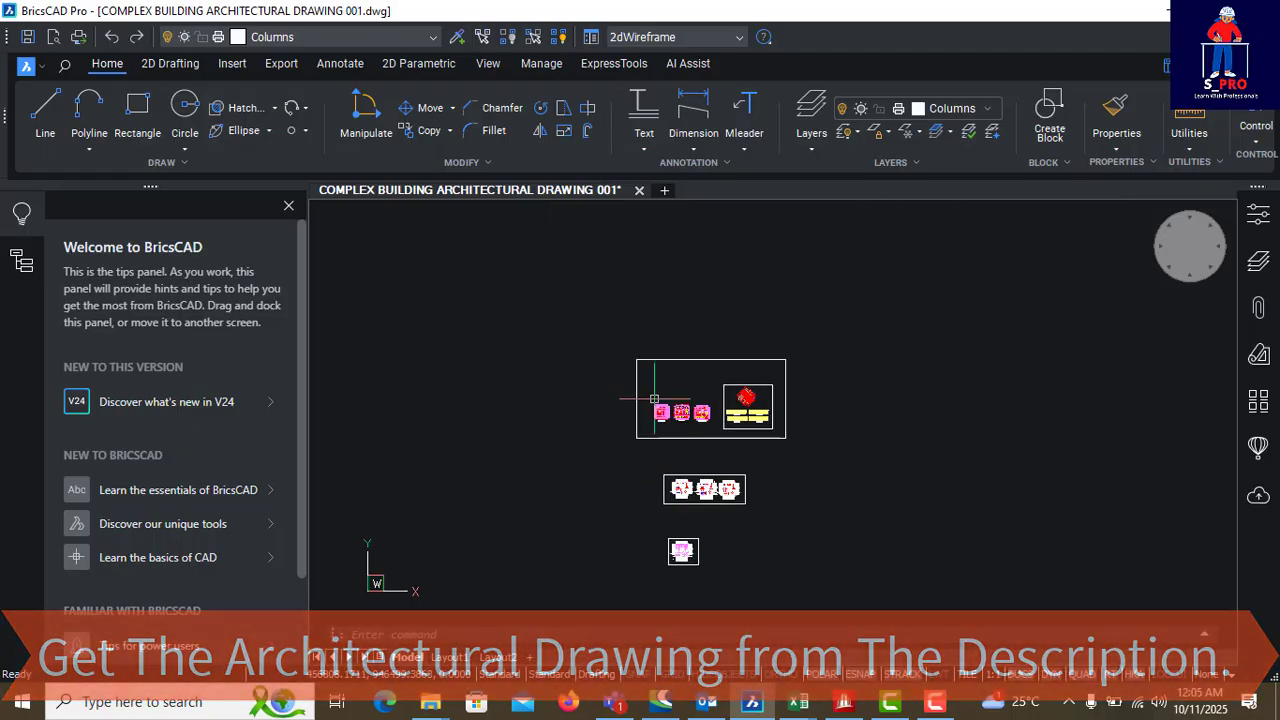
Step: Compare the ground, first and second floor plans, checking the ground floor's halls, classrooms, courtyard, corridors and entrance closely
scroll(654, 399, "up", 10)
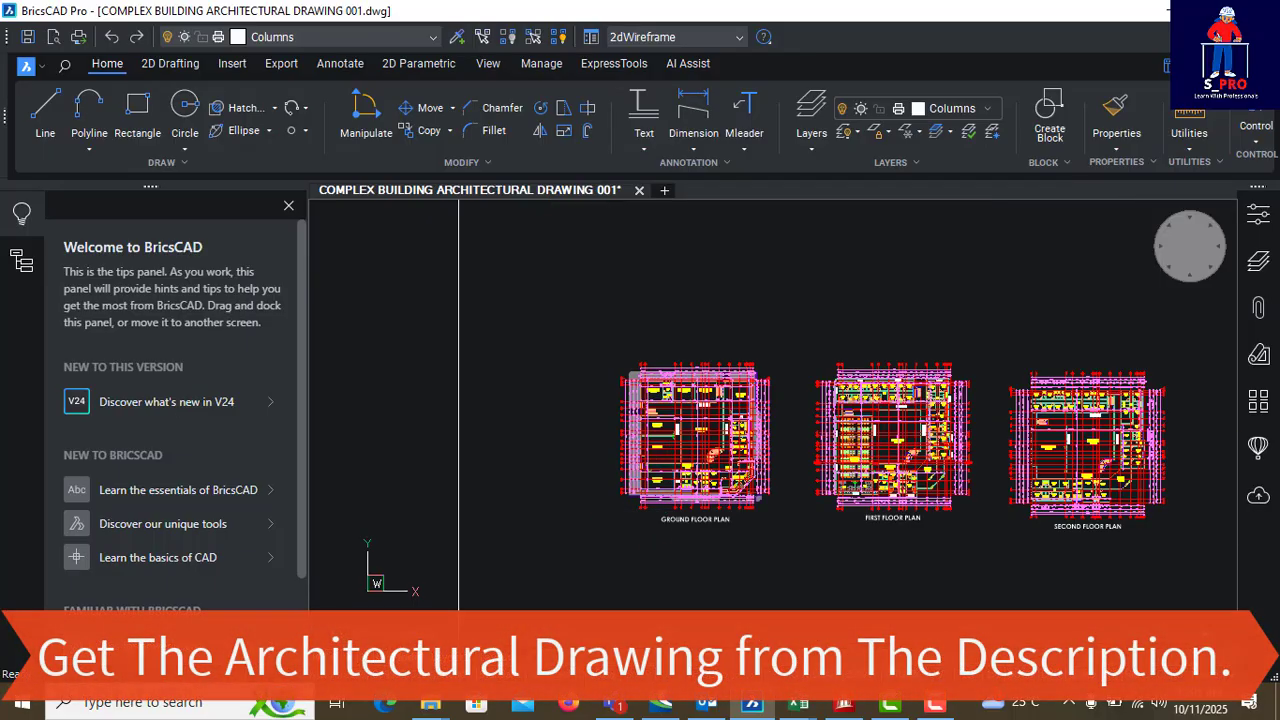
scroll(650, 510, "down", 5)
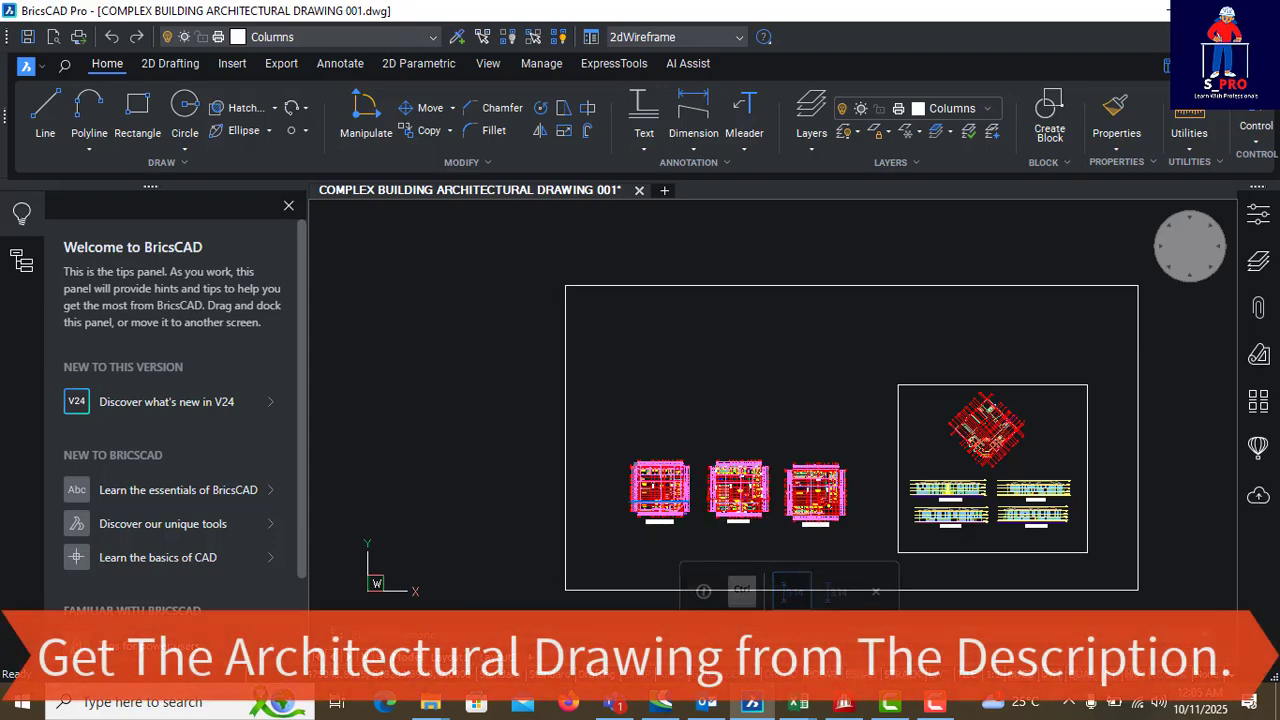
scroll(650, 503, "up", 5)
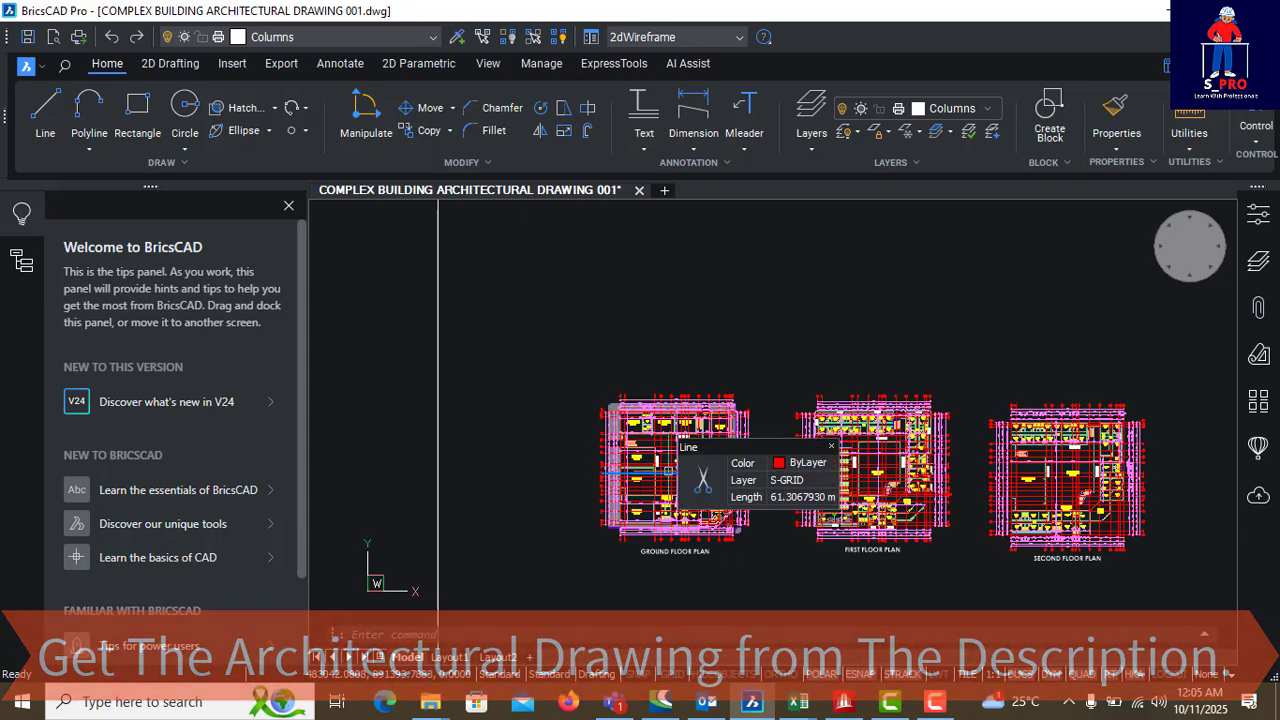
scroll(680, 445, "down", 6)
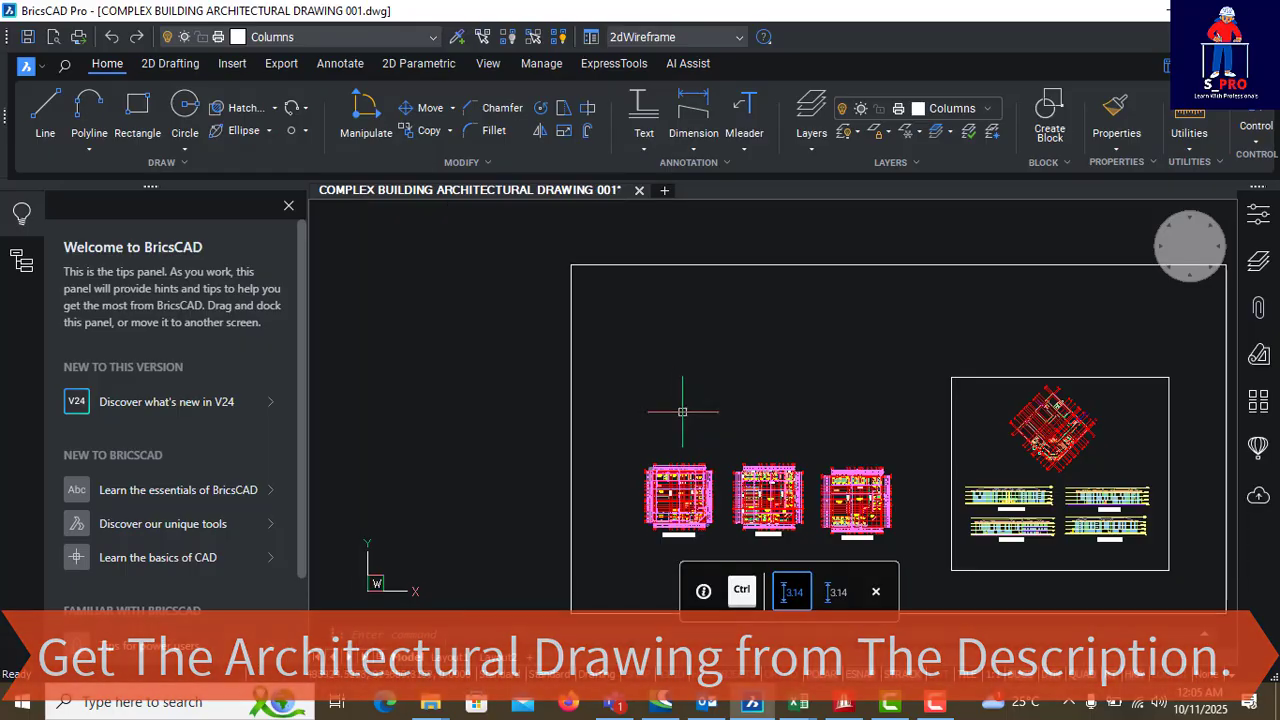
scroll(690, 452, "down", 5)
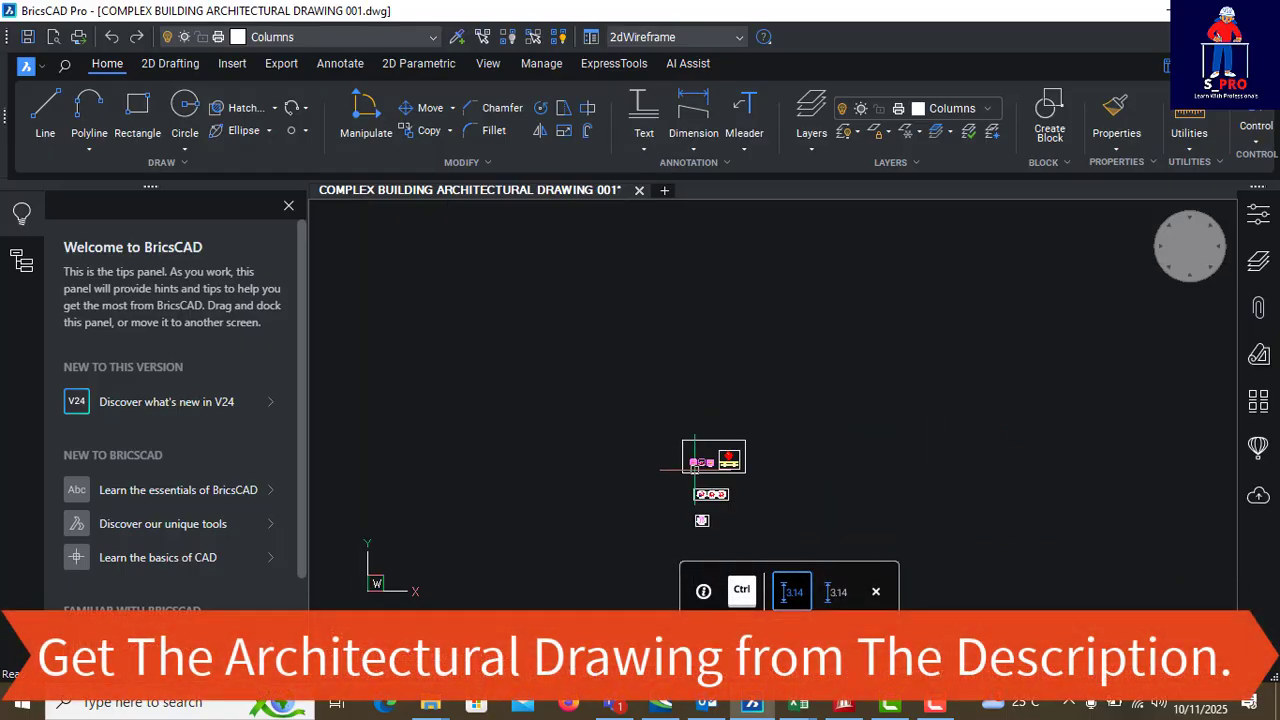
scroll(714, 462, "up", 7)
scroll(714, 462, "up", 8)
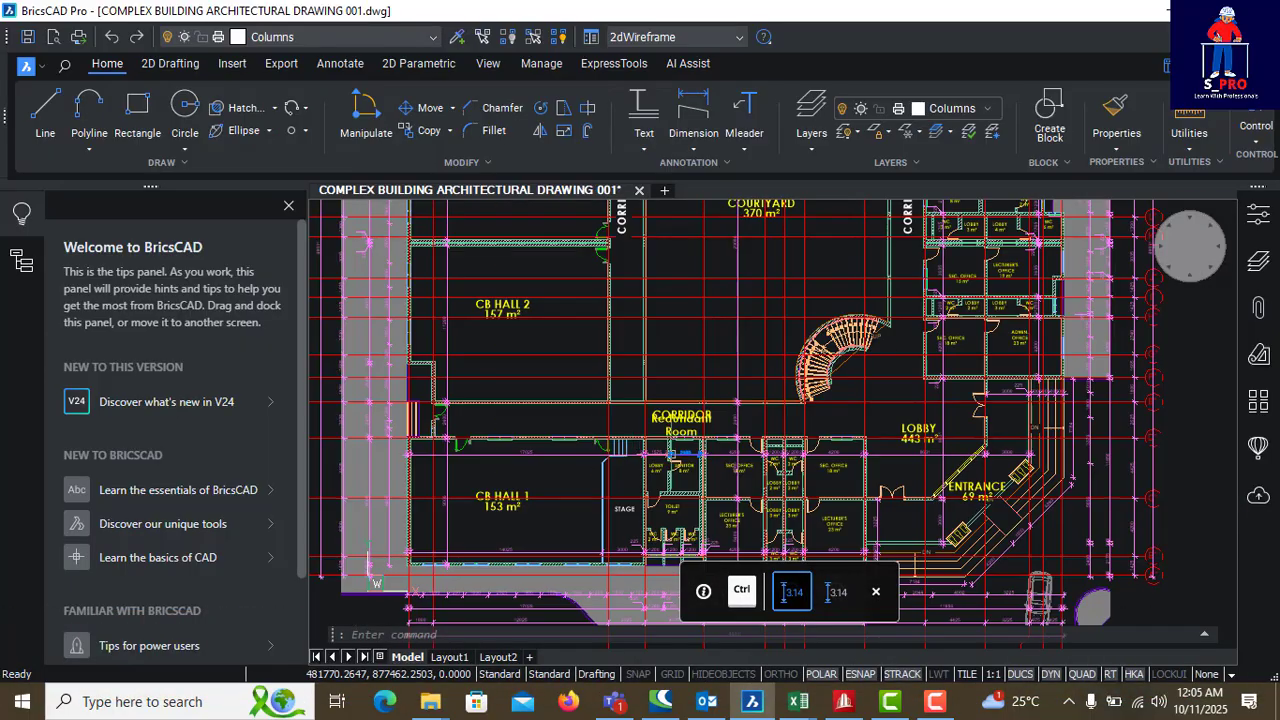
scroll(611, 418, "down", 8)
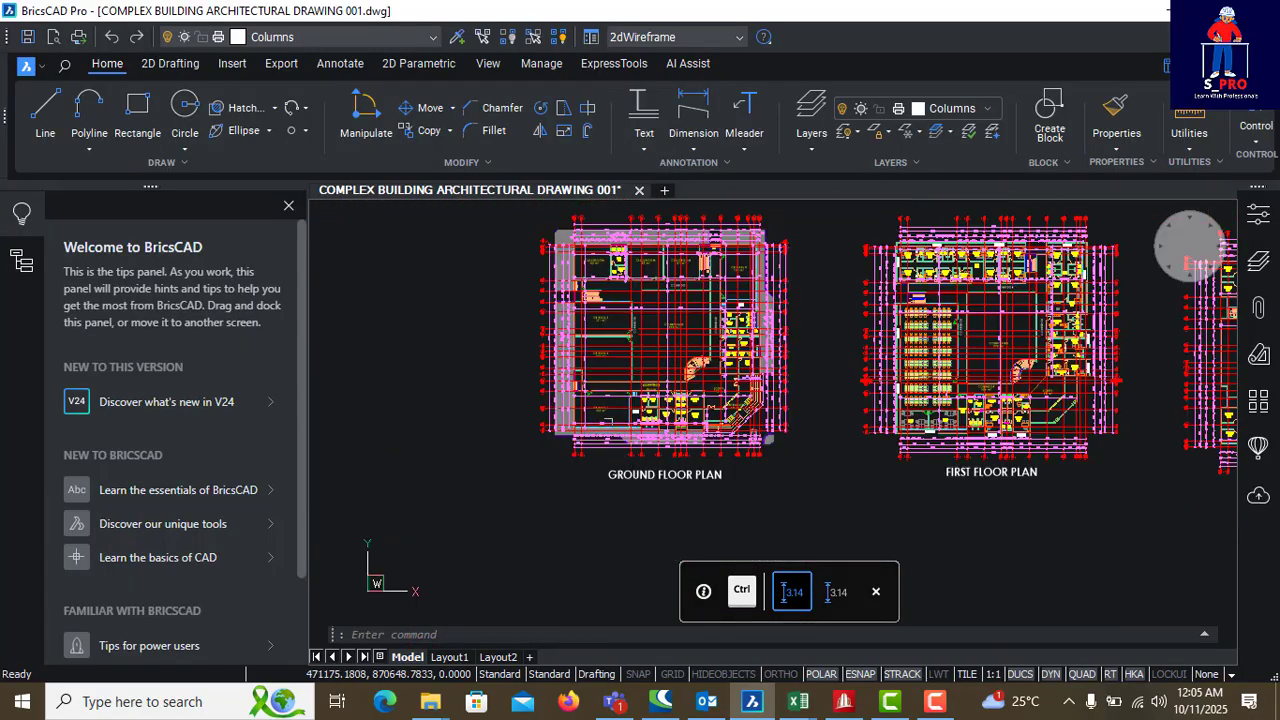
scroll(726, 419, "up", 3)
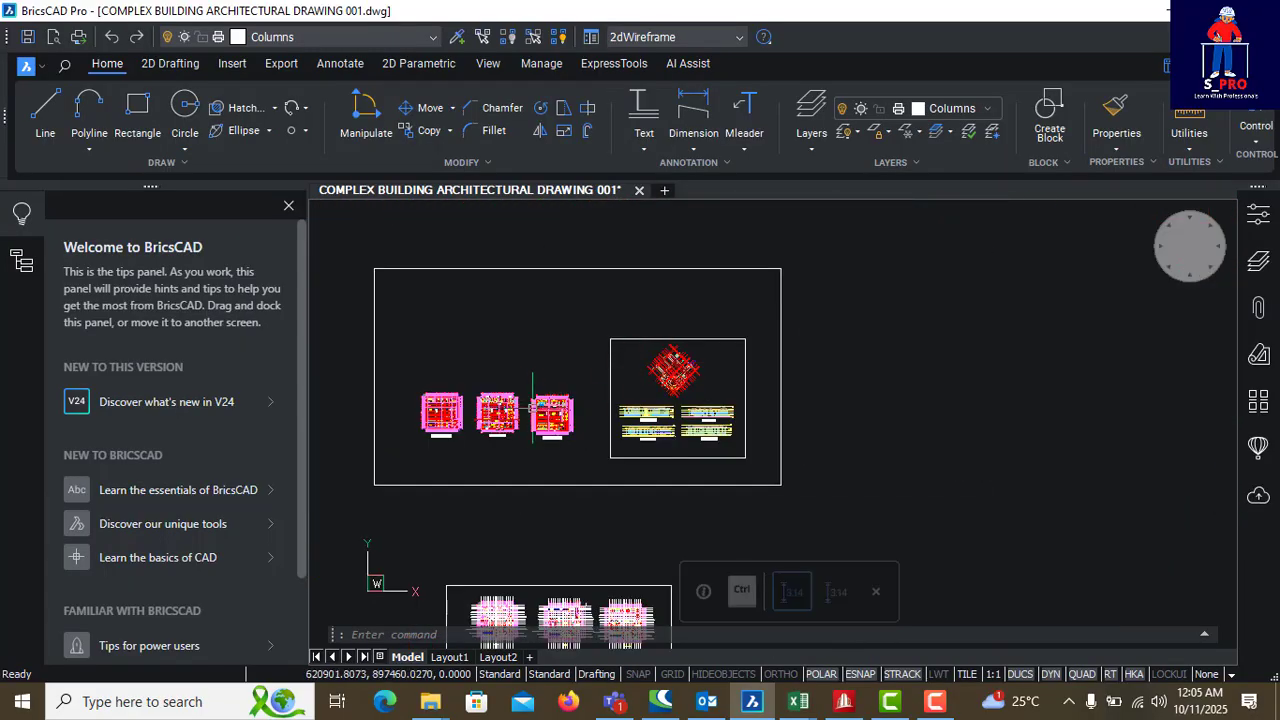
scroll(402, 410, "up", 4)
scroll(434, 401, "up", 7)
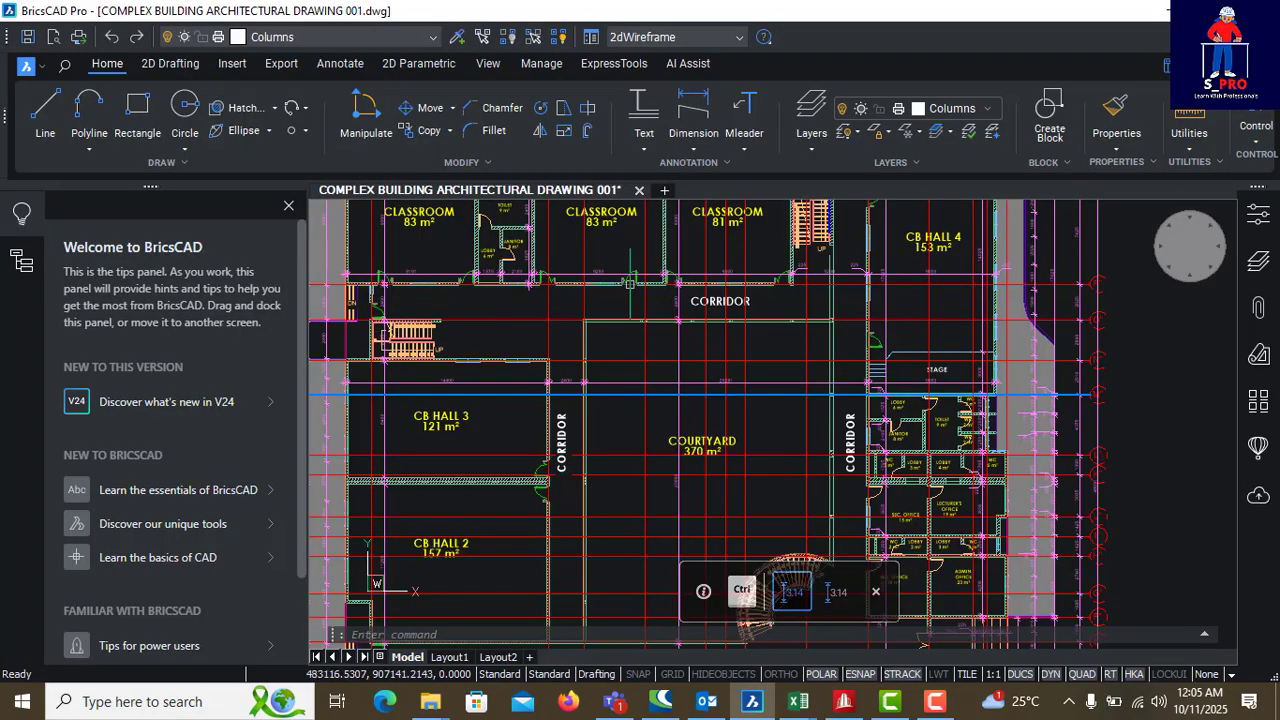
scroll(646, 335, "down", 6)
scroll(650, 392, "down", 2)
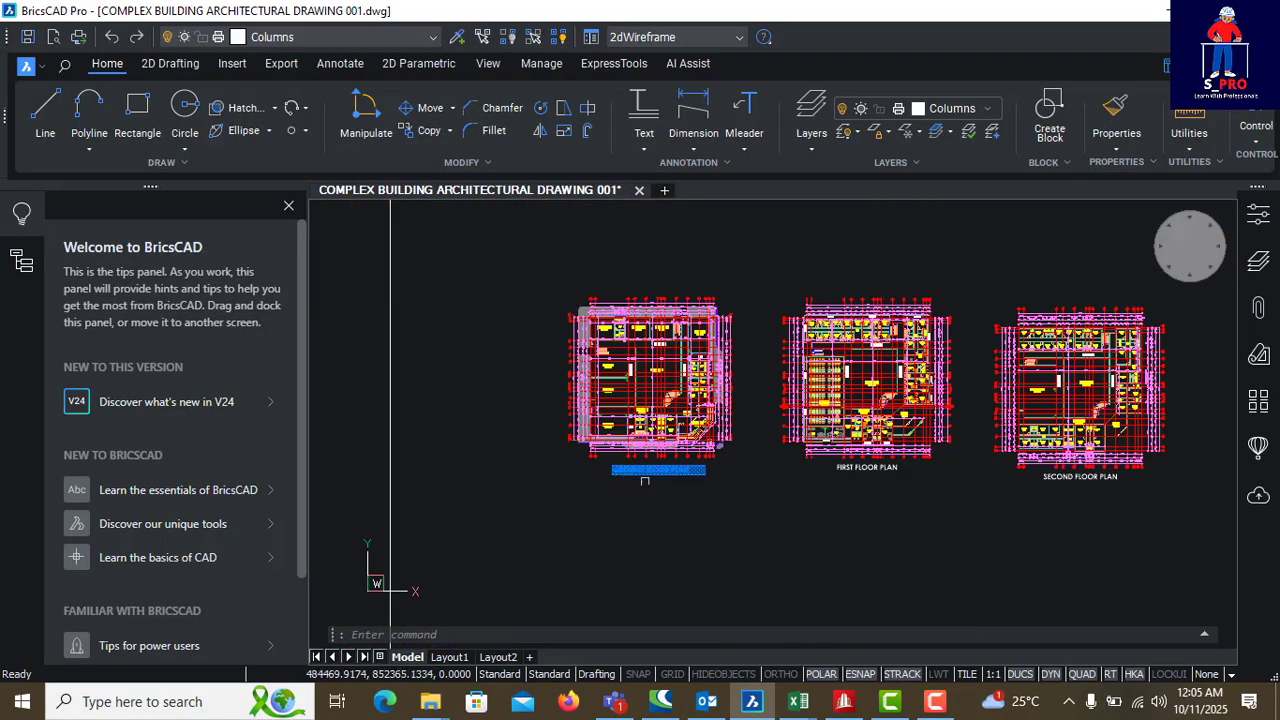
Step: Compare the lower portions of the ground, first and second floor plans, following the titles from one plan to the next
scroll(645, 481, "up", 5)
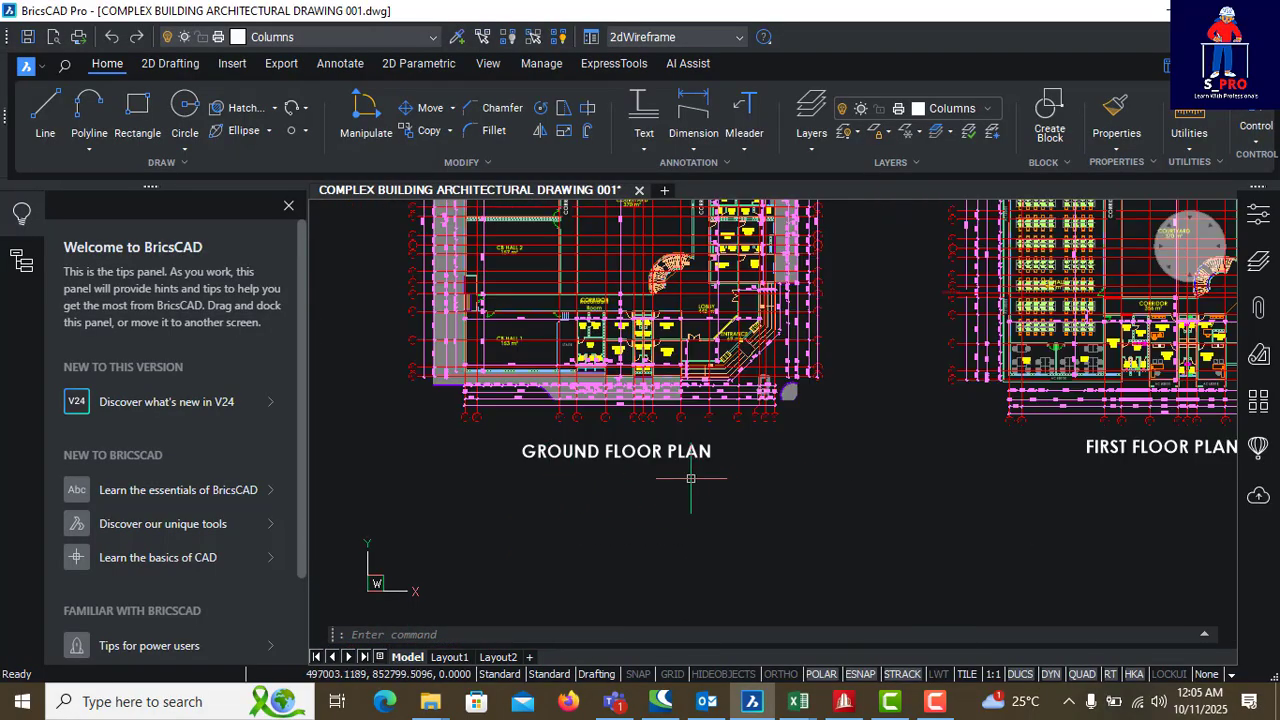
scroll(600, 455, "down", 3)
scroll(839, 466, "up", 3)
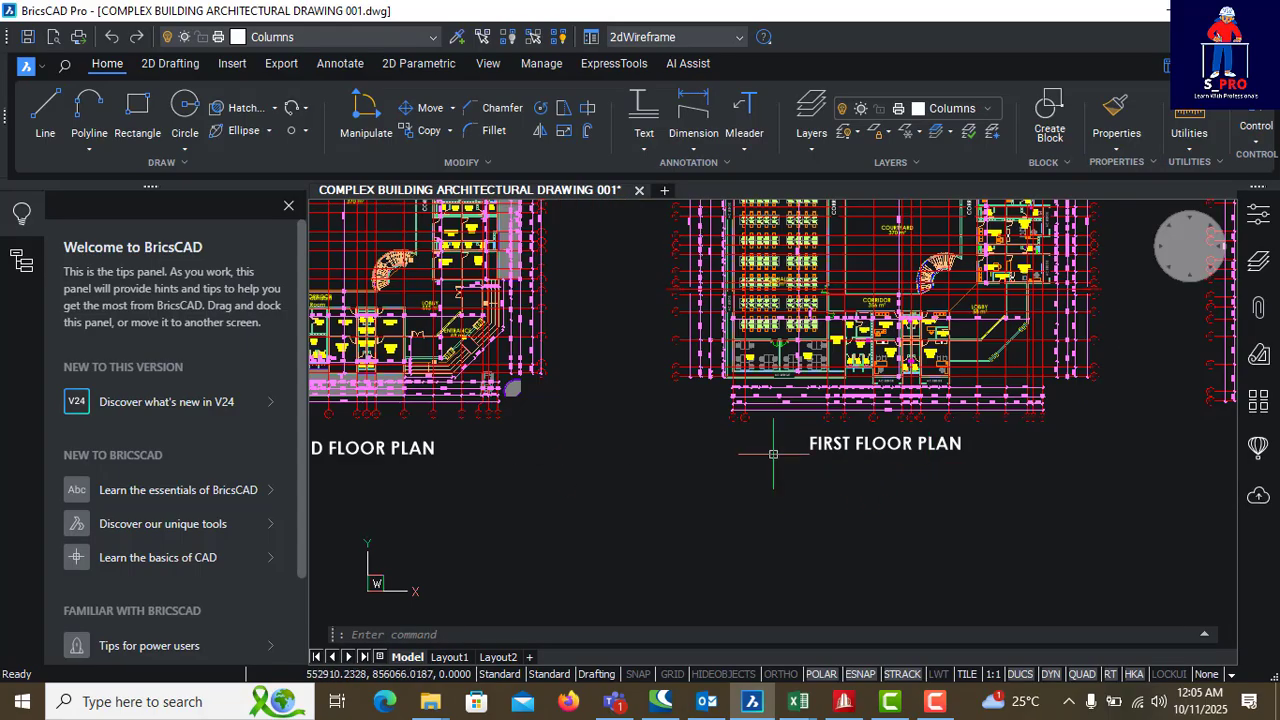
scroll(1078, 460, "down", 3)
scroll(1066, 465, "up", 3)
scroll(1066, 465, "down", 5)
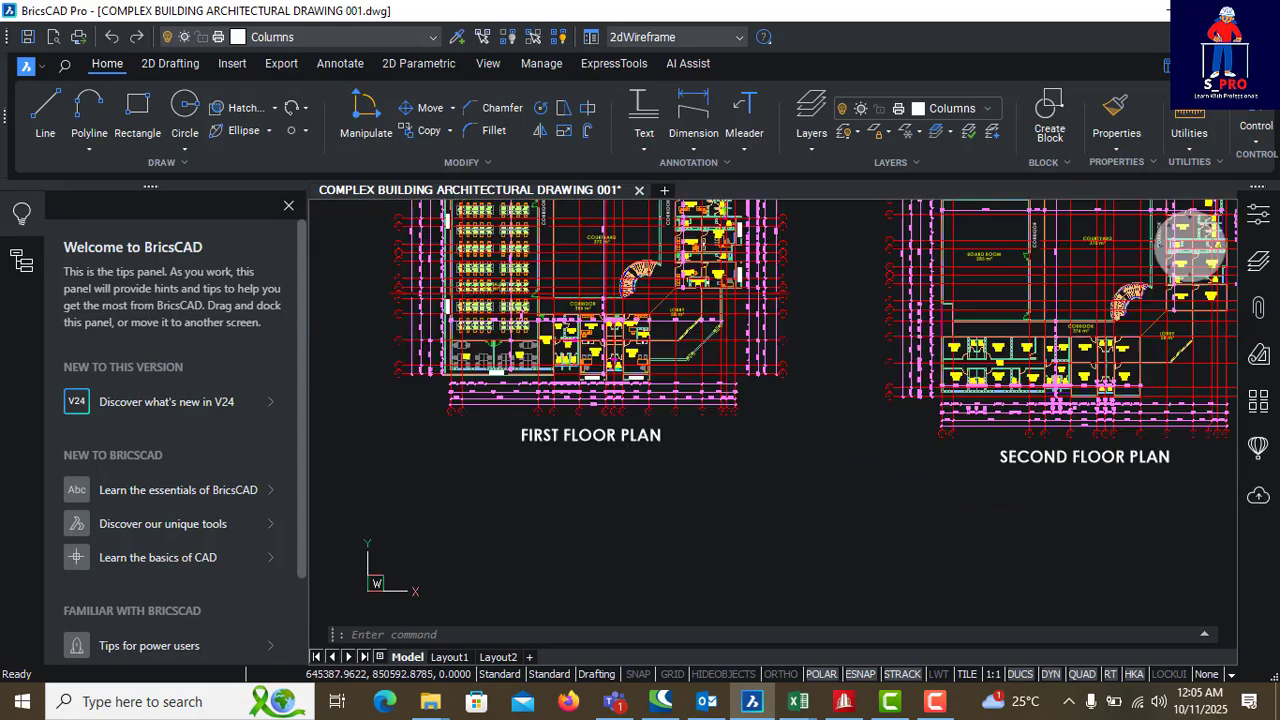
Step: Examine the ground floor's CB halls, focusing on the walls, openings and dimensions of CB HALL 1
scroll(554, 395, "up", 4)
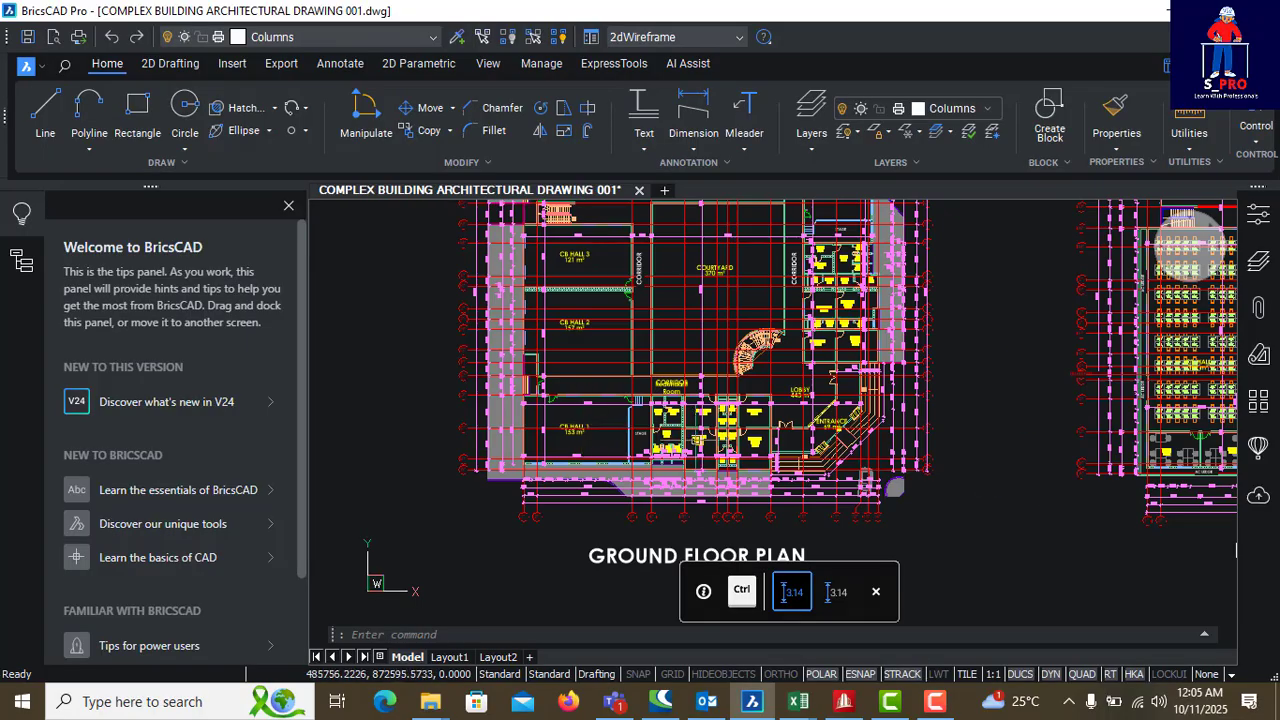
scroll(600, 318, "down", 2)
scroll(655, 360, "up", 4)
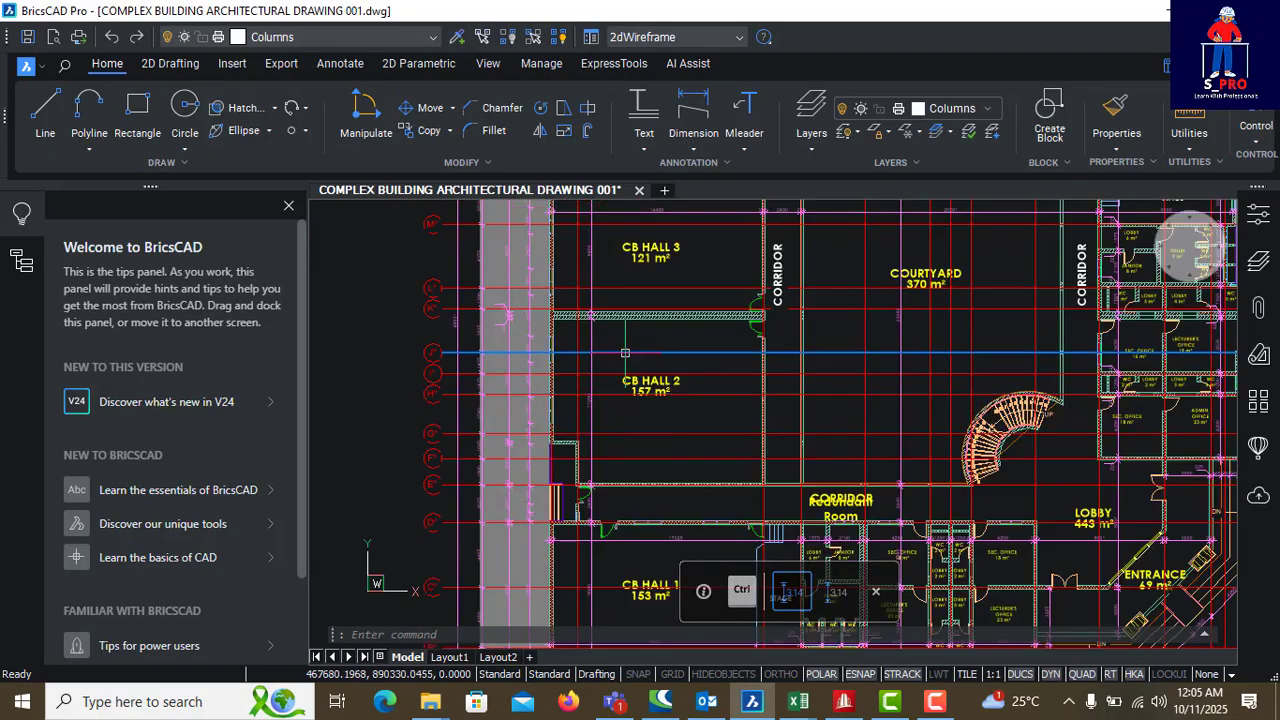
scroll(680, 370, "down", 3)
scroll(628, 491, "up", 5)
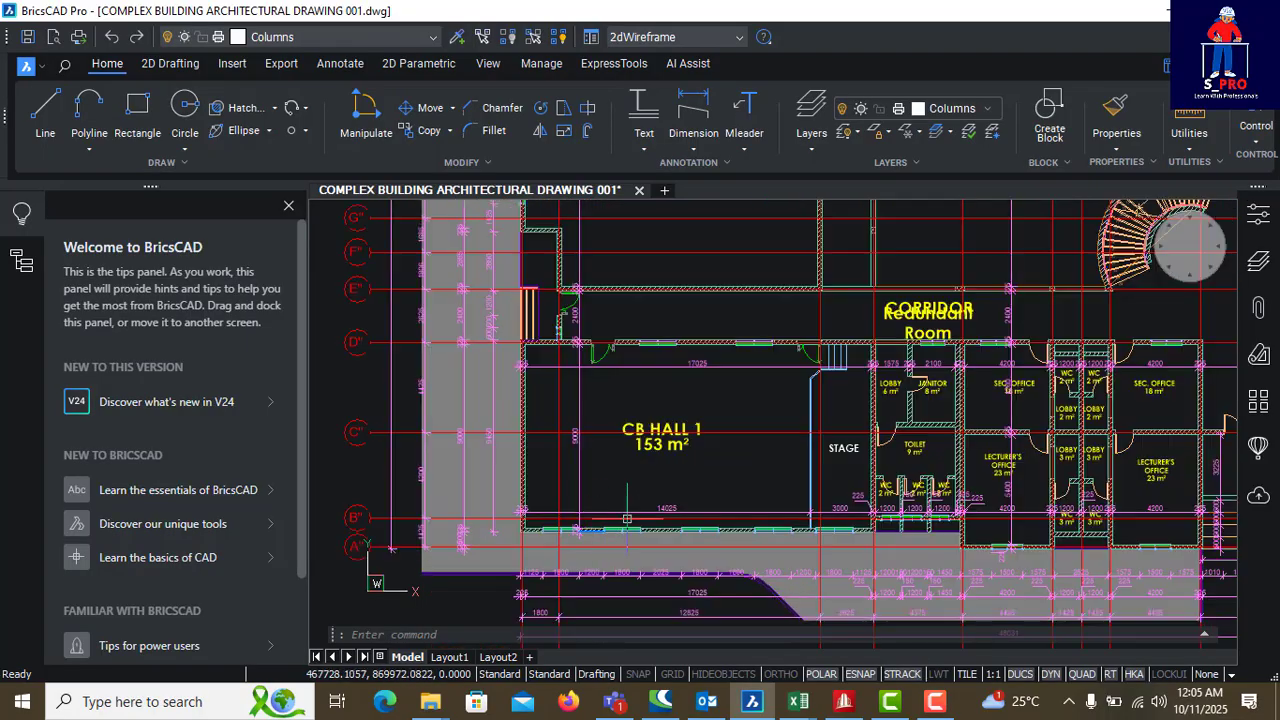
scroll(529, 537, "up", 4)
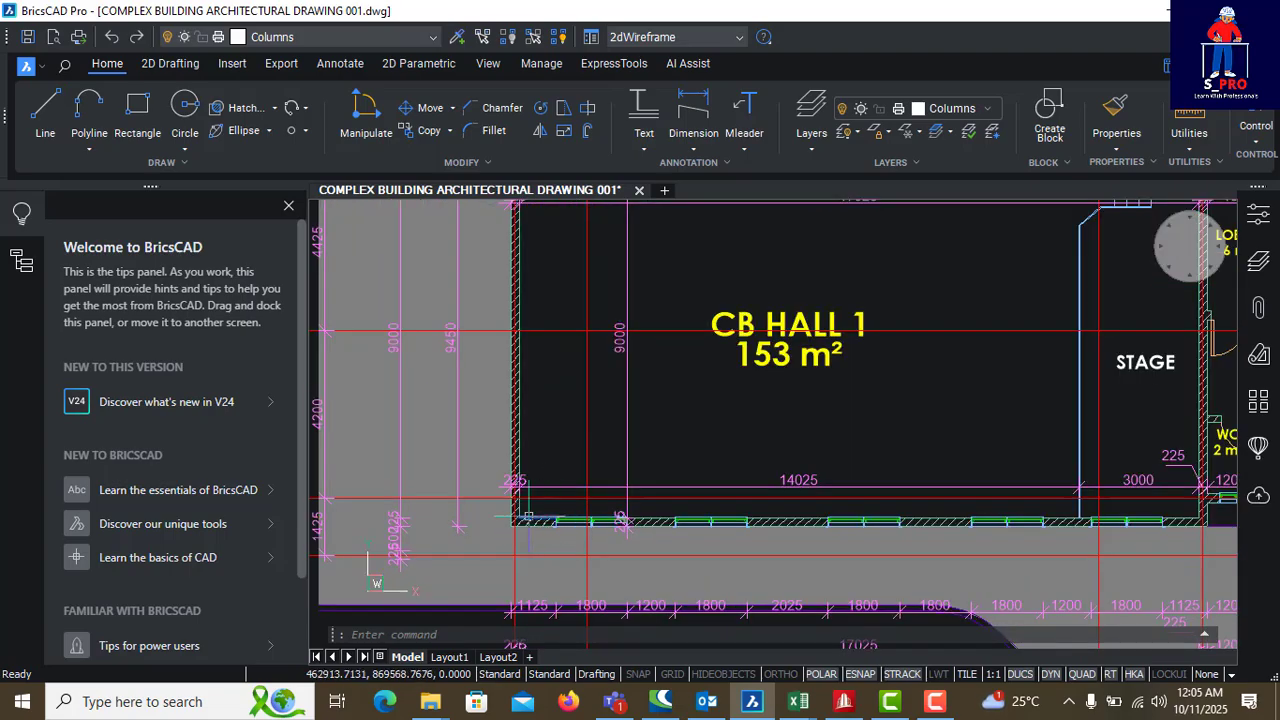
scroll(491, 500, "down", 2)
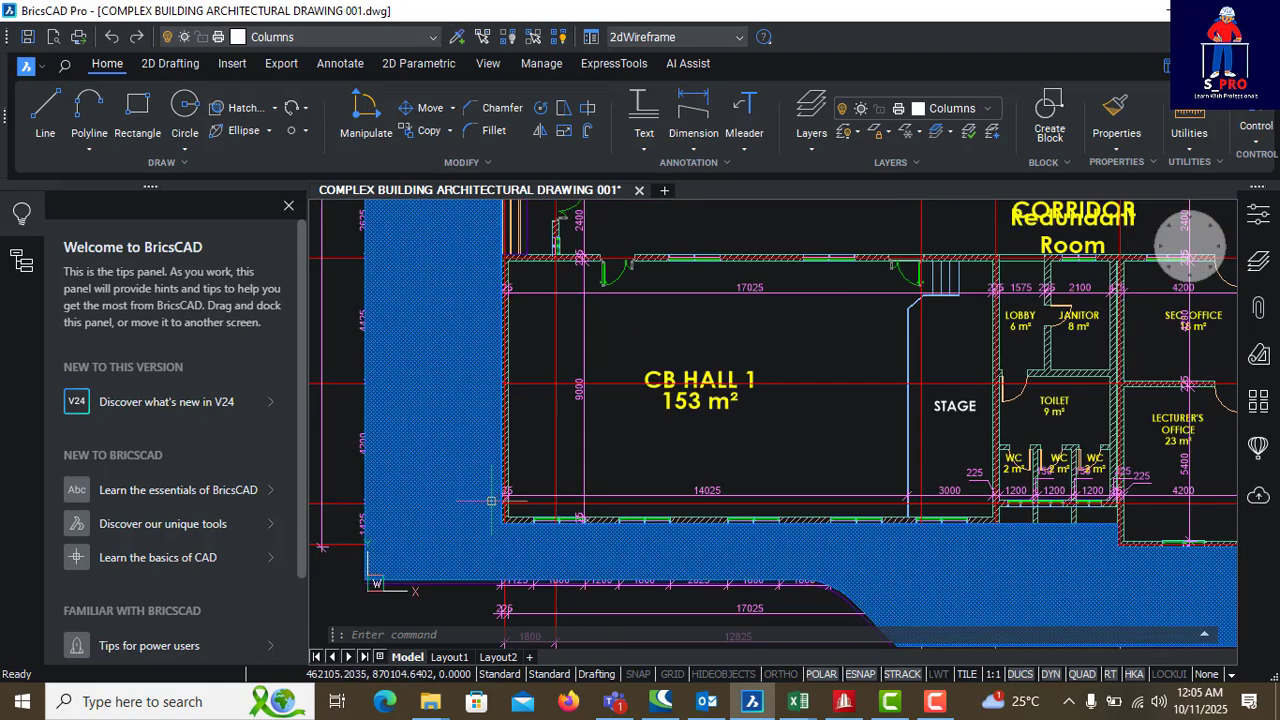
left_click(493, 496, "ctrl")
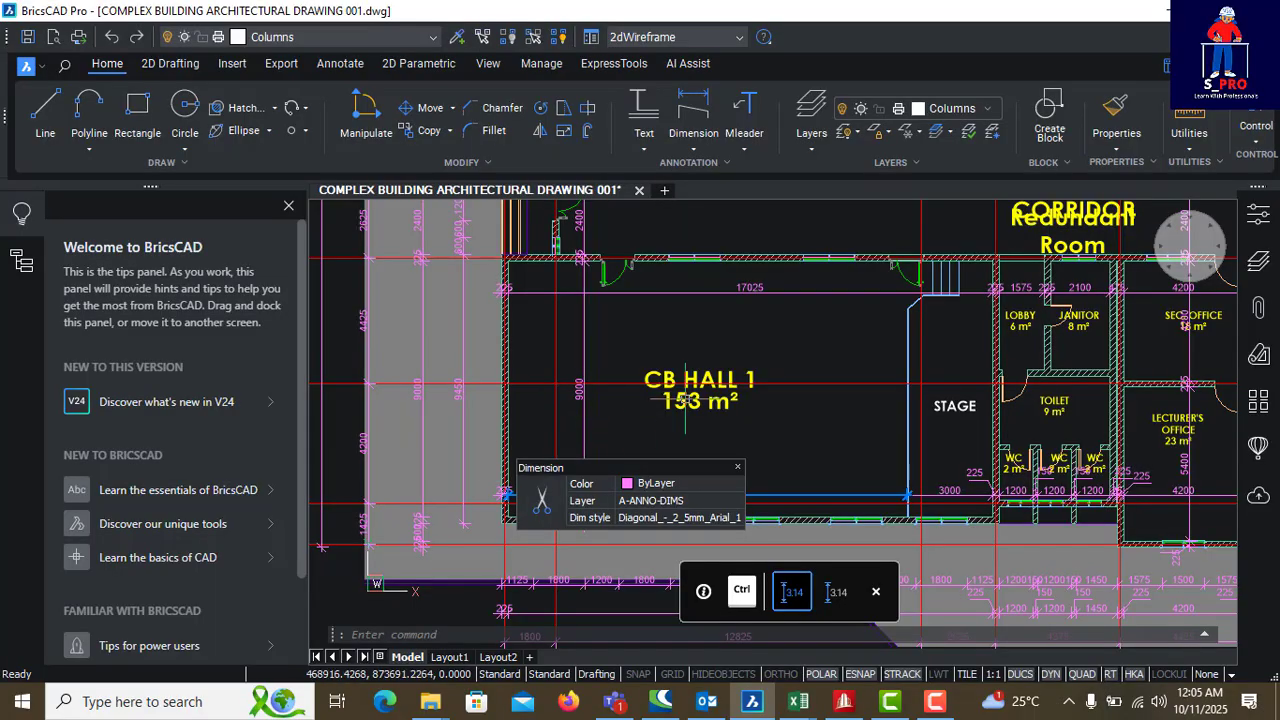
key("Escape")
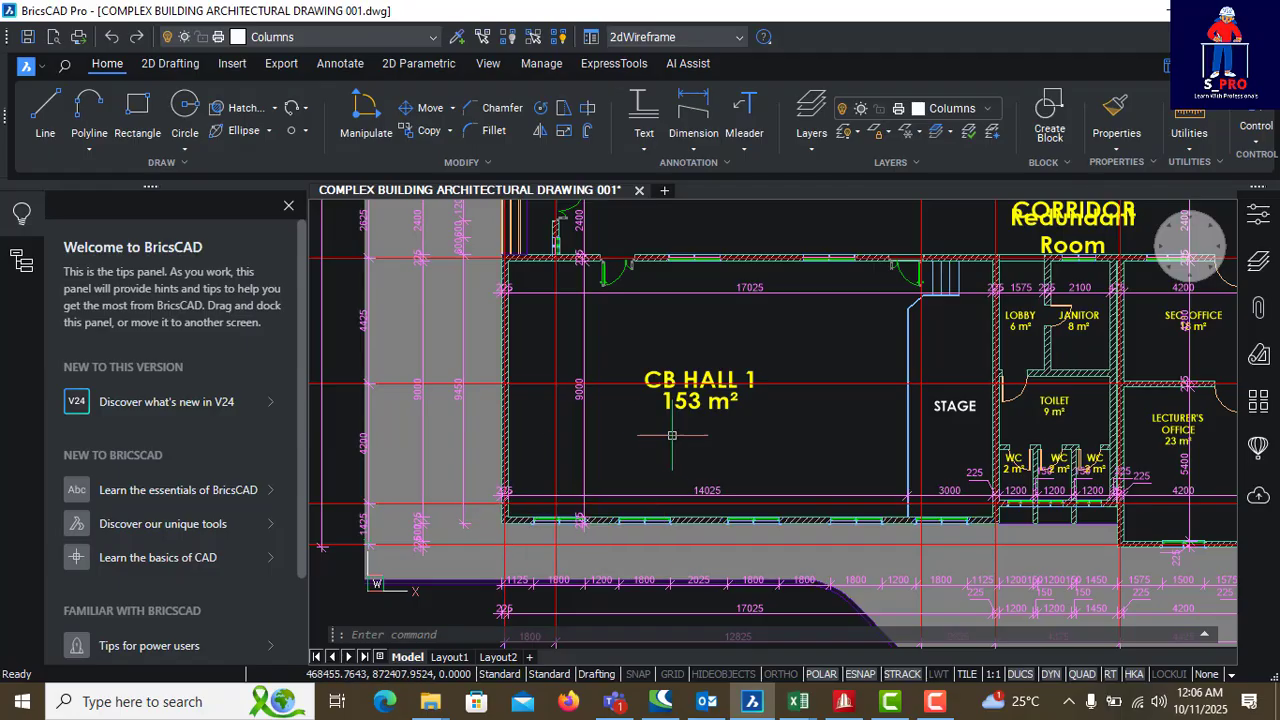
Step: Inspect the grid lines meeting at the outer corner of CB HALL 1 on the ground floor plan
scroll(672, 435, "down", 8)
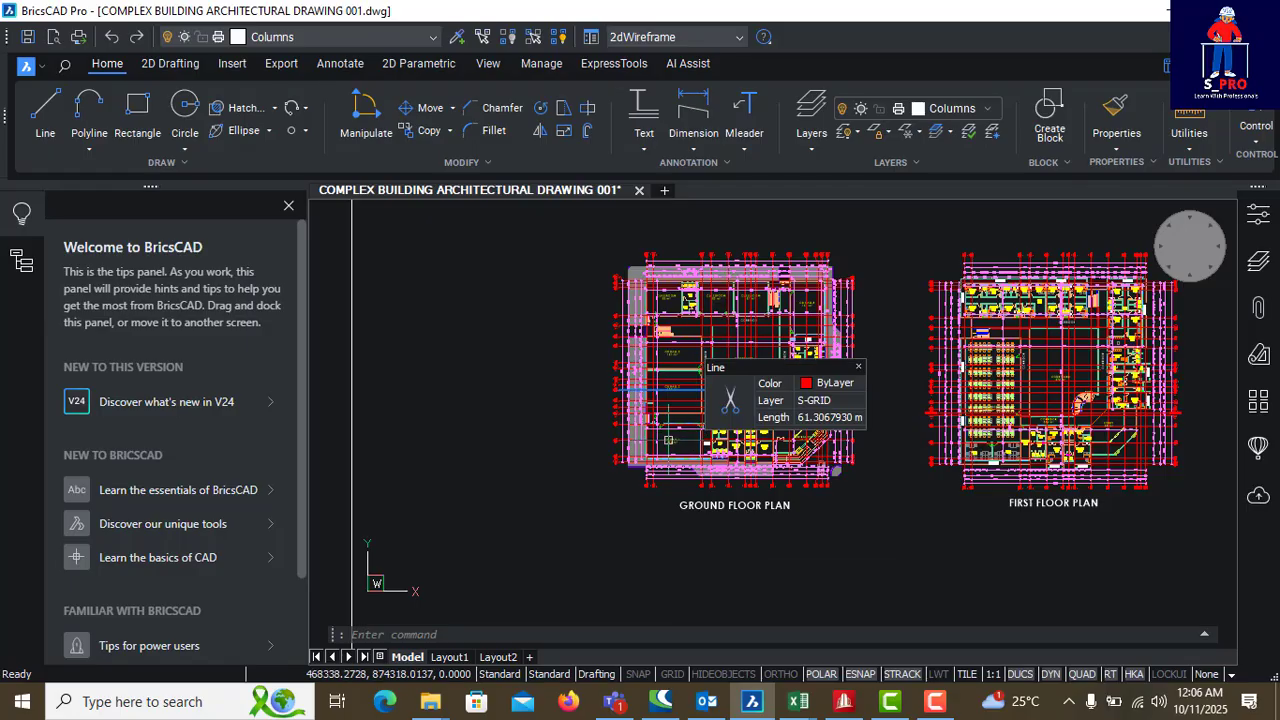
scroll(668, 440, "up", 6)
scroll(625, 474, "up", 5)
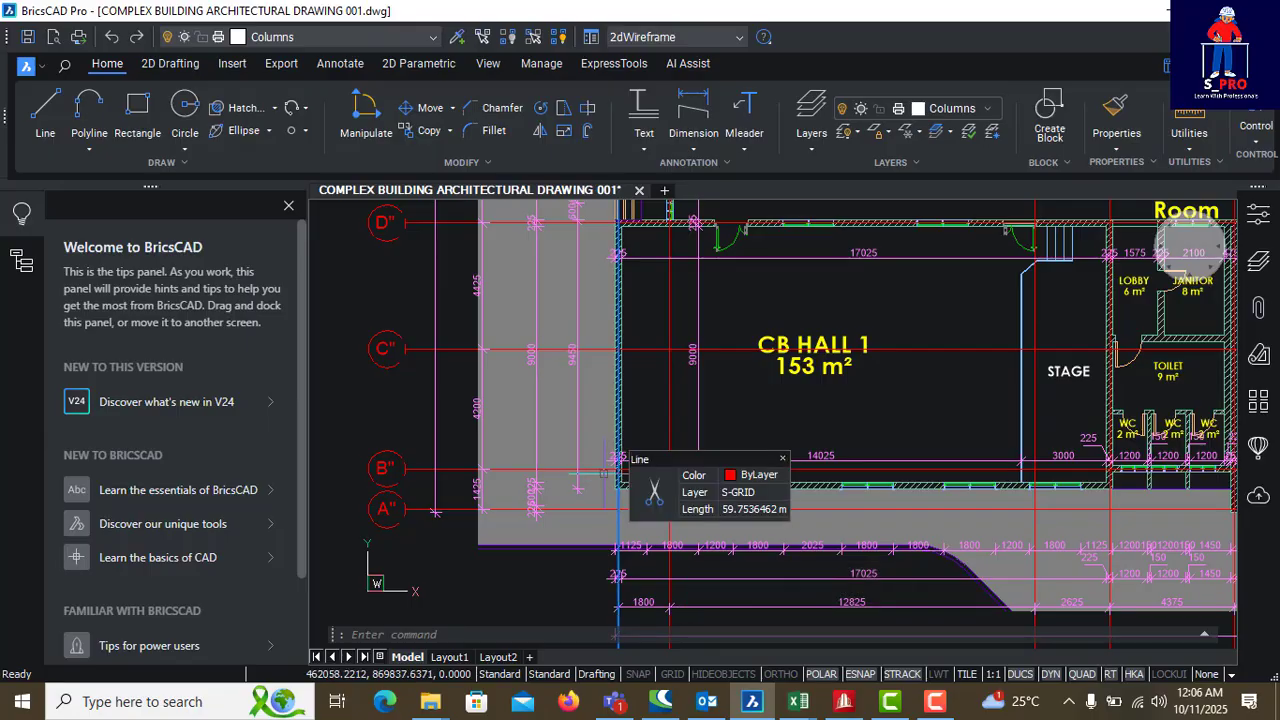
left_click(592, 467)
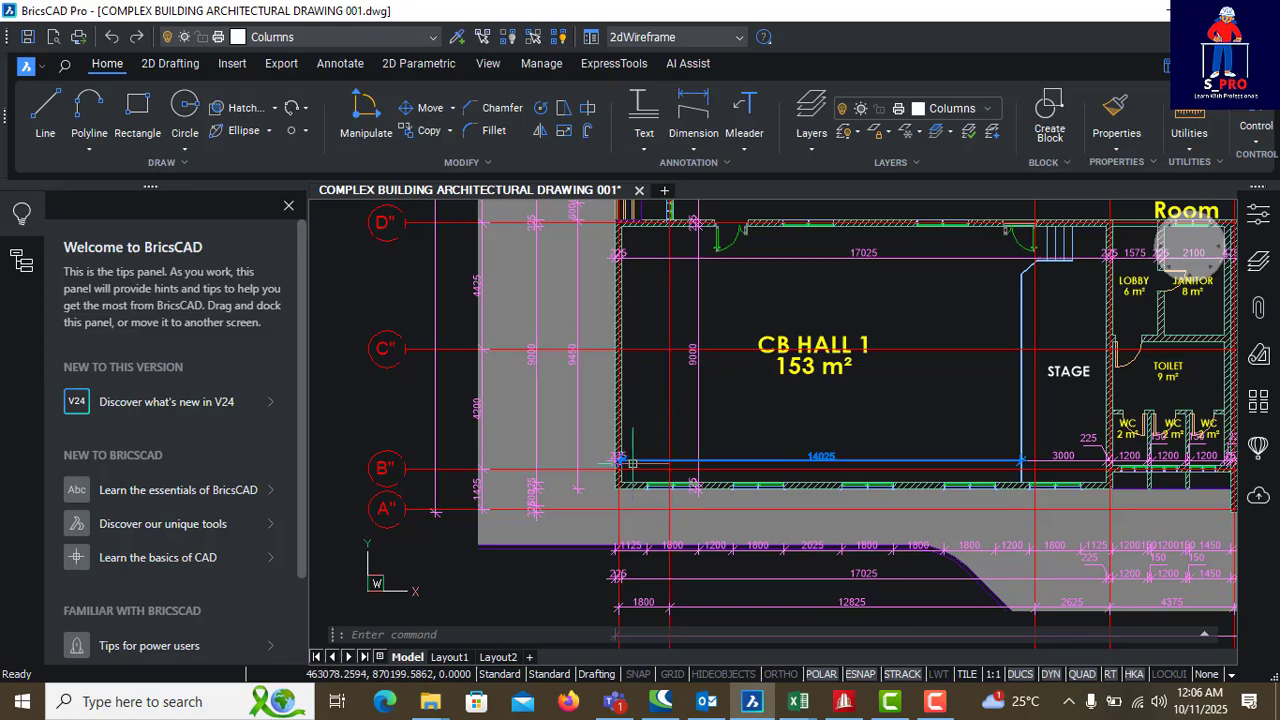
scroll(584, 508, "down", 3)
key("Escape")
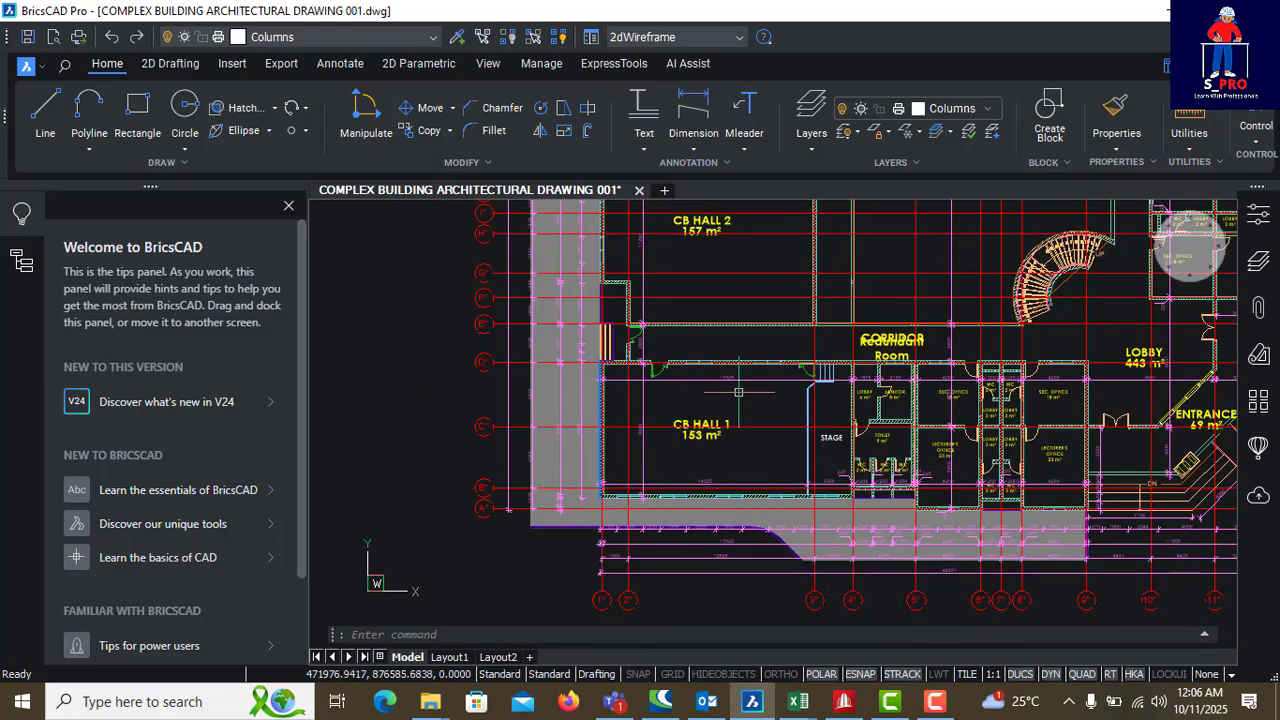
Step: Trace the ground floor's grid lines through the CB halls, corridors and courtyard, checking them both close up and across the whole plan
scroll(715, 401, "down", 4)
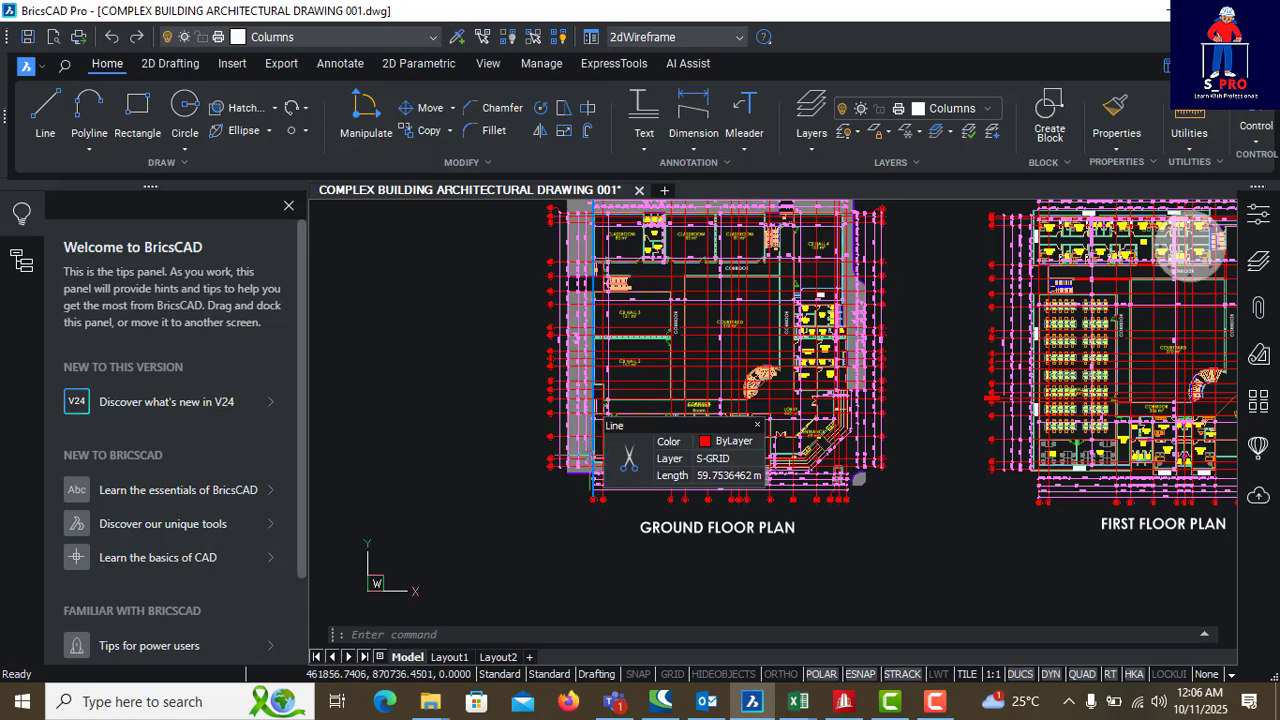
scroll(593, 452, "up", 4)
scroll(656, 475, "down", 4)
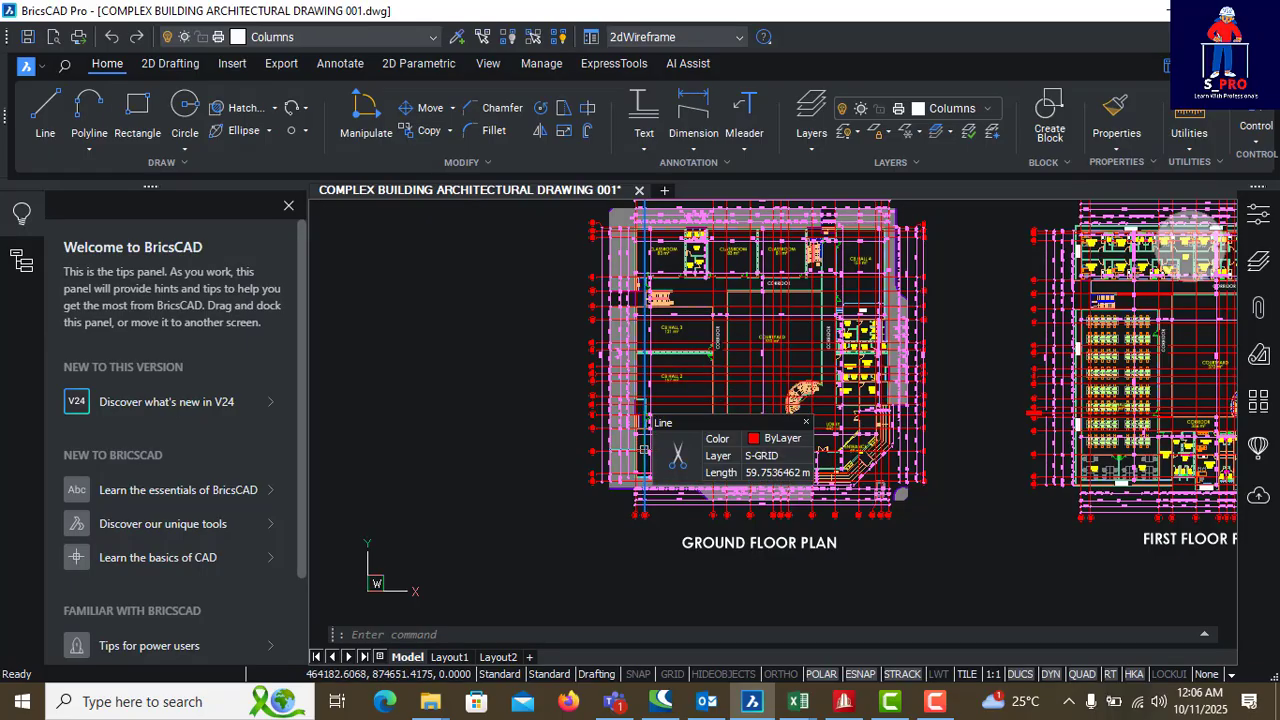
scroll(648, 418, "up", 5)
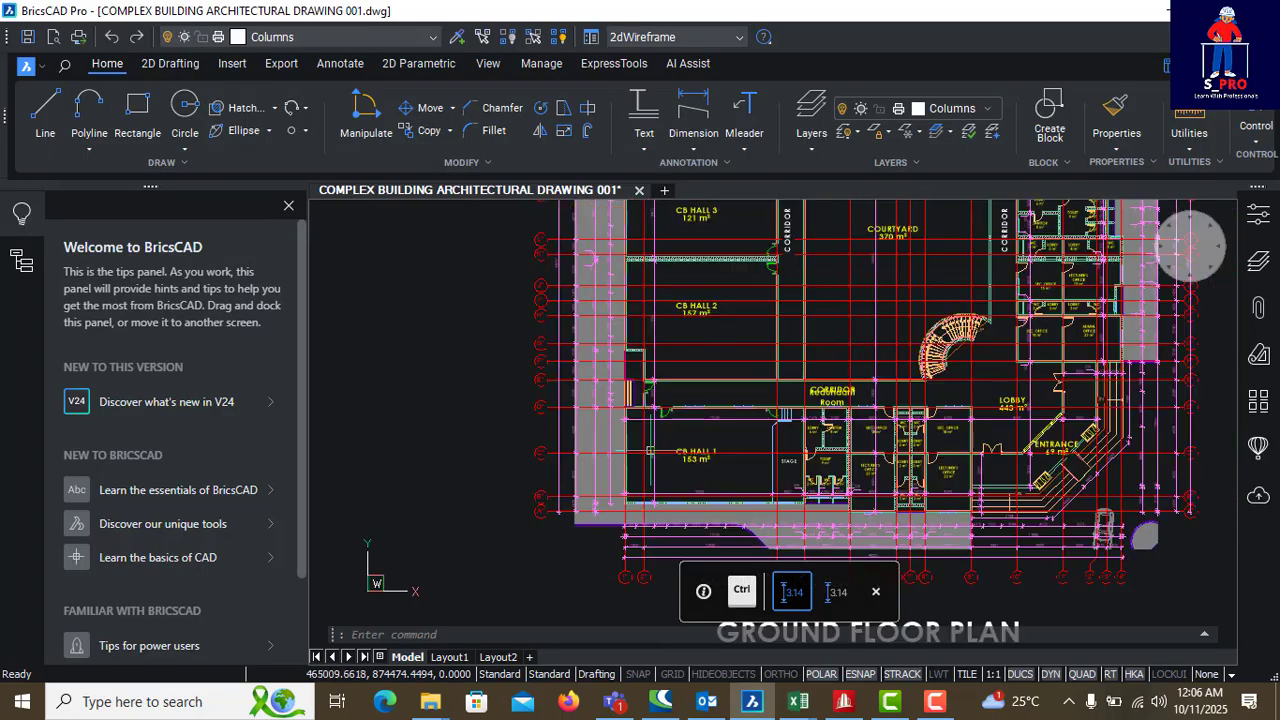
scroll(655, 455, "up", 2)
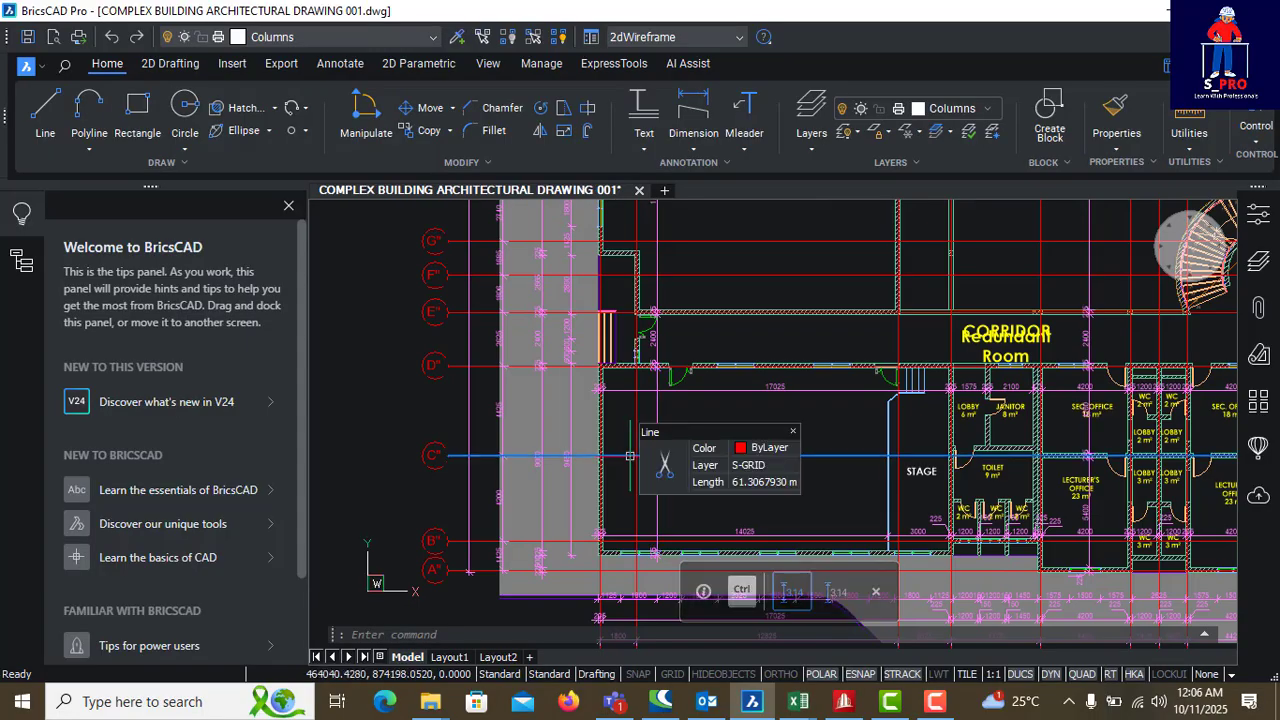
scroll(605, 456, "down", 5)
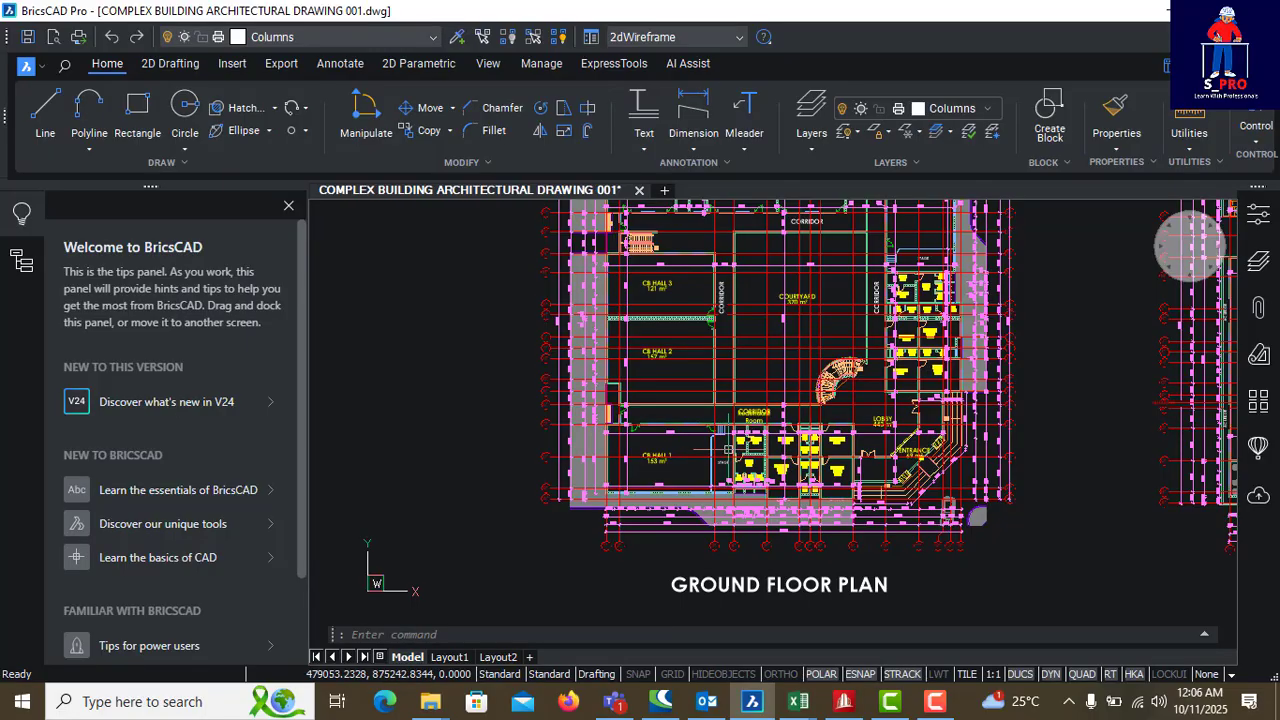
scroll(756, 434, "down", 2)
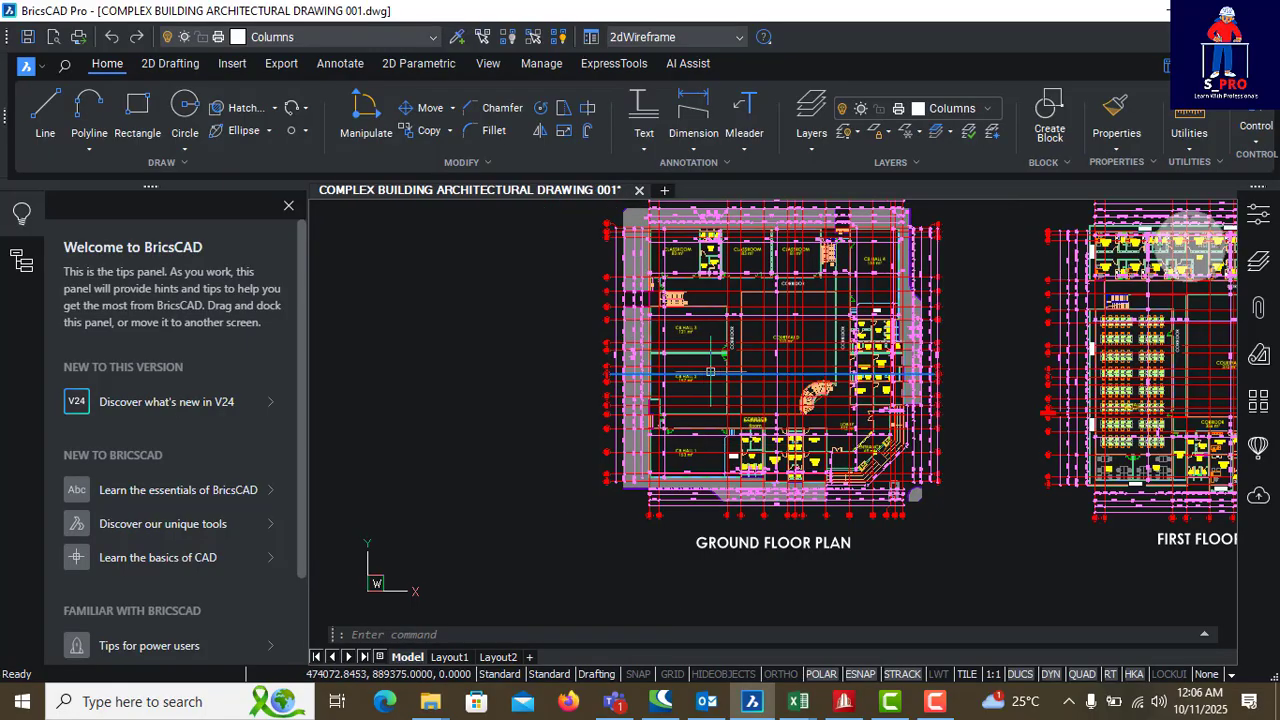
scroll(702, 333, "up", 2)
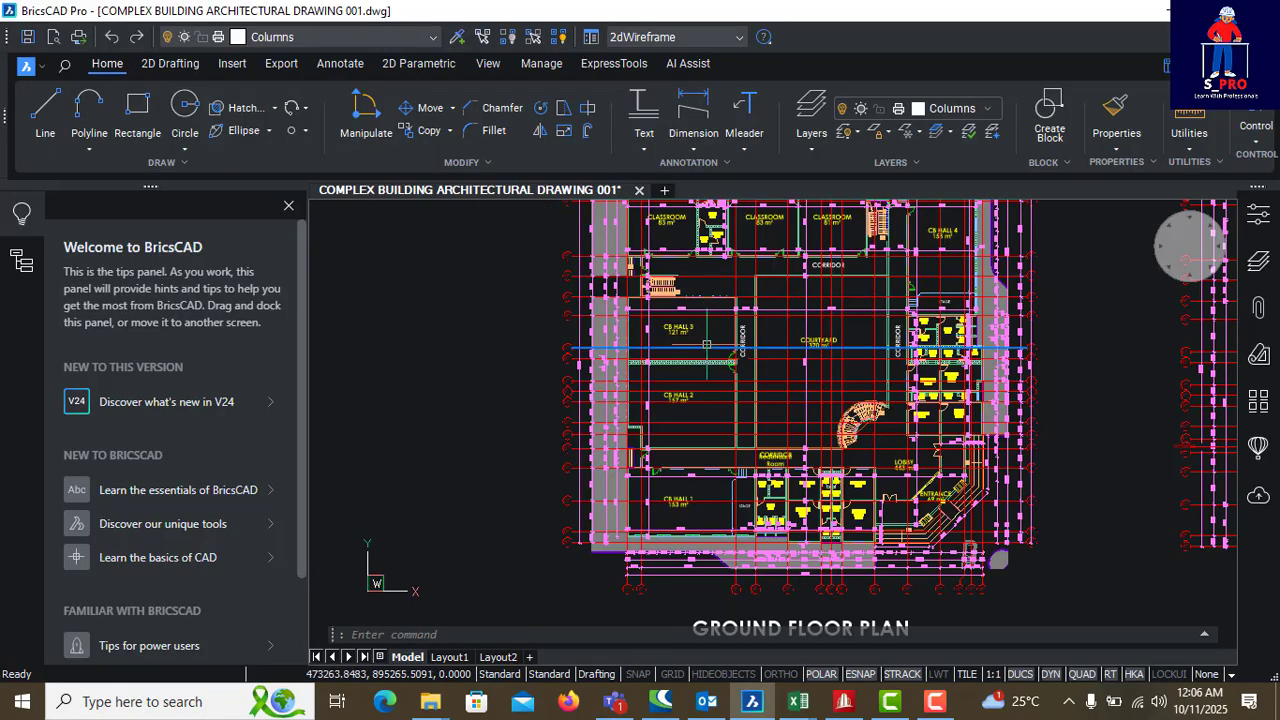
scroll(679, 428, "down", 3)
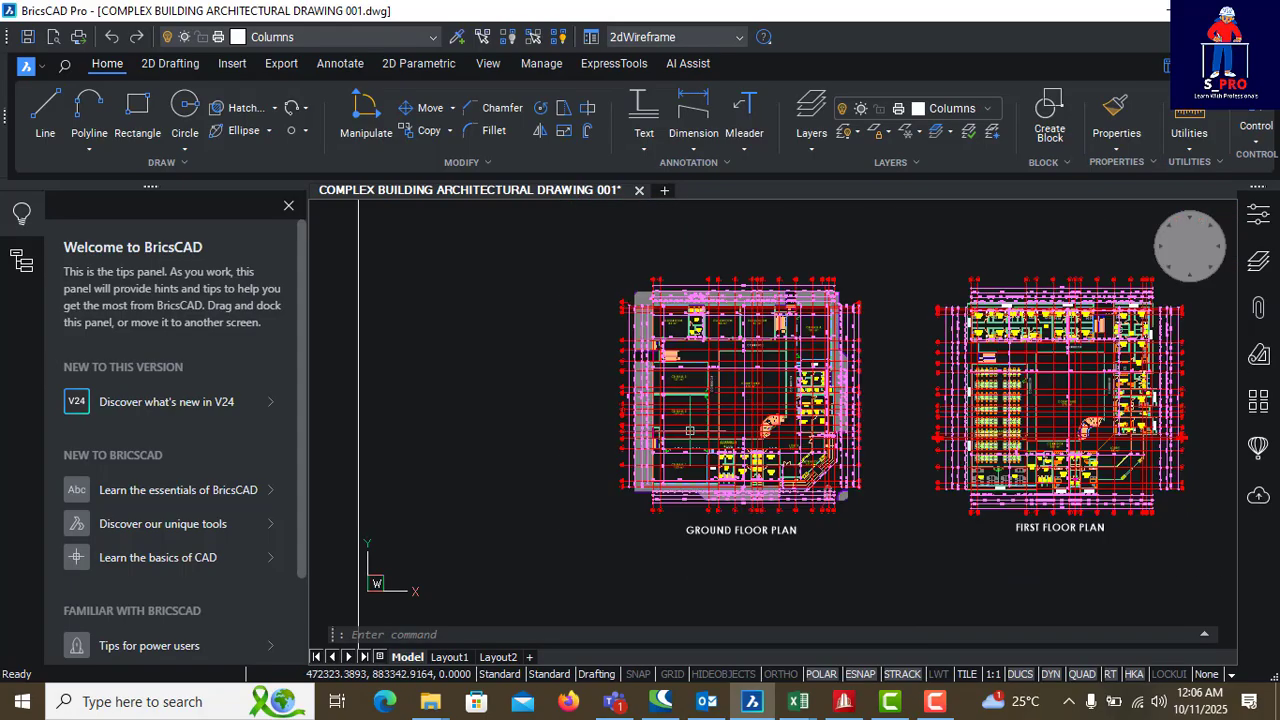
Step: Compare the ground floor's classroom wing with the framed plan copy overlaid with white construction lines
scroll(685, 355, "up", 4)
scroll(637, 300, "up", 4)
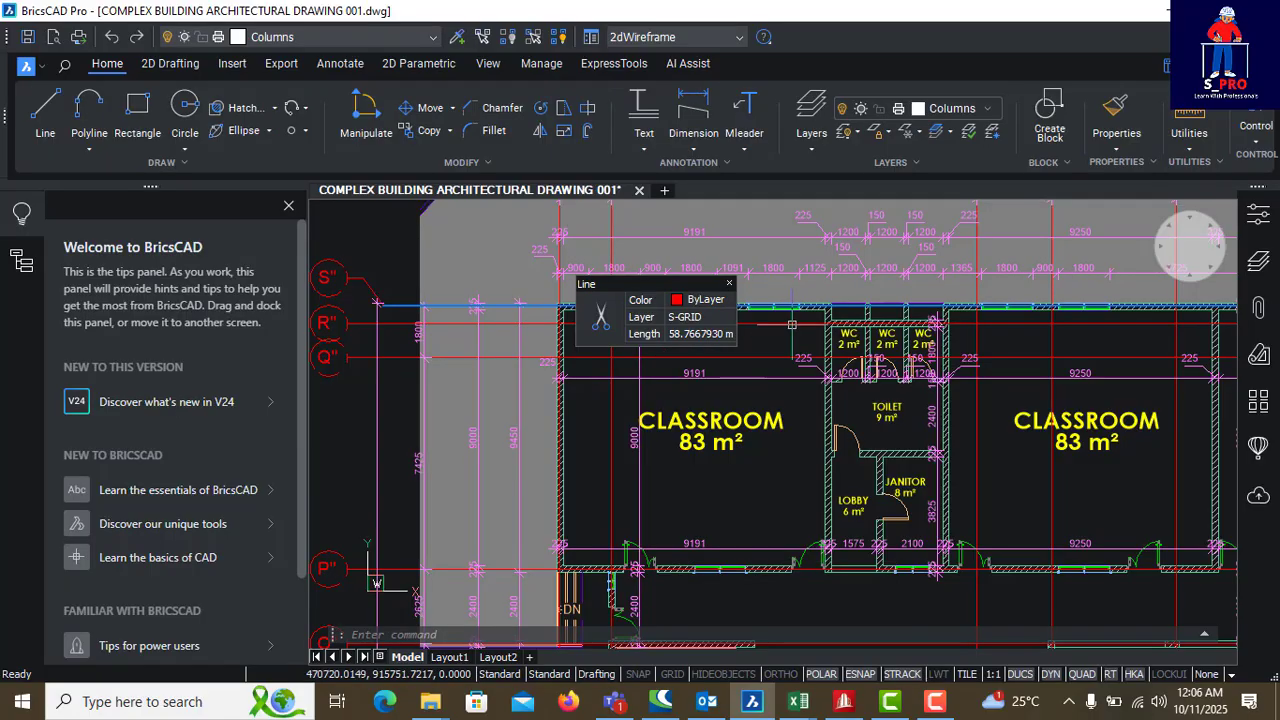
scroll(959, 325, "down", 8)
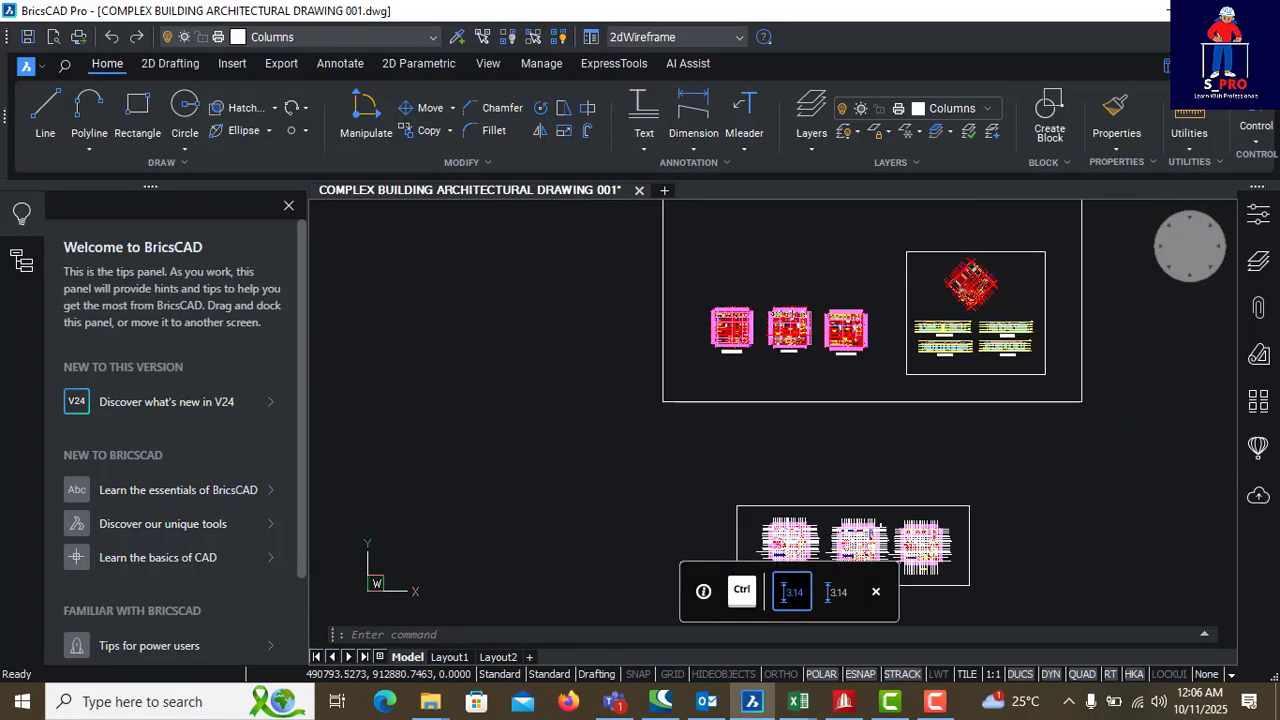
scroll(755, 472, "up", 8)
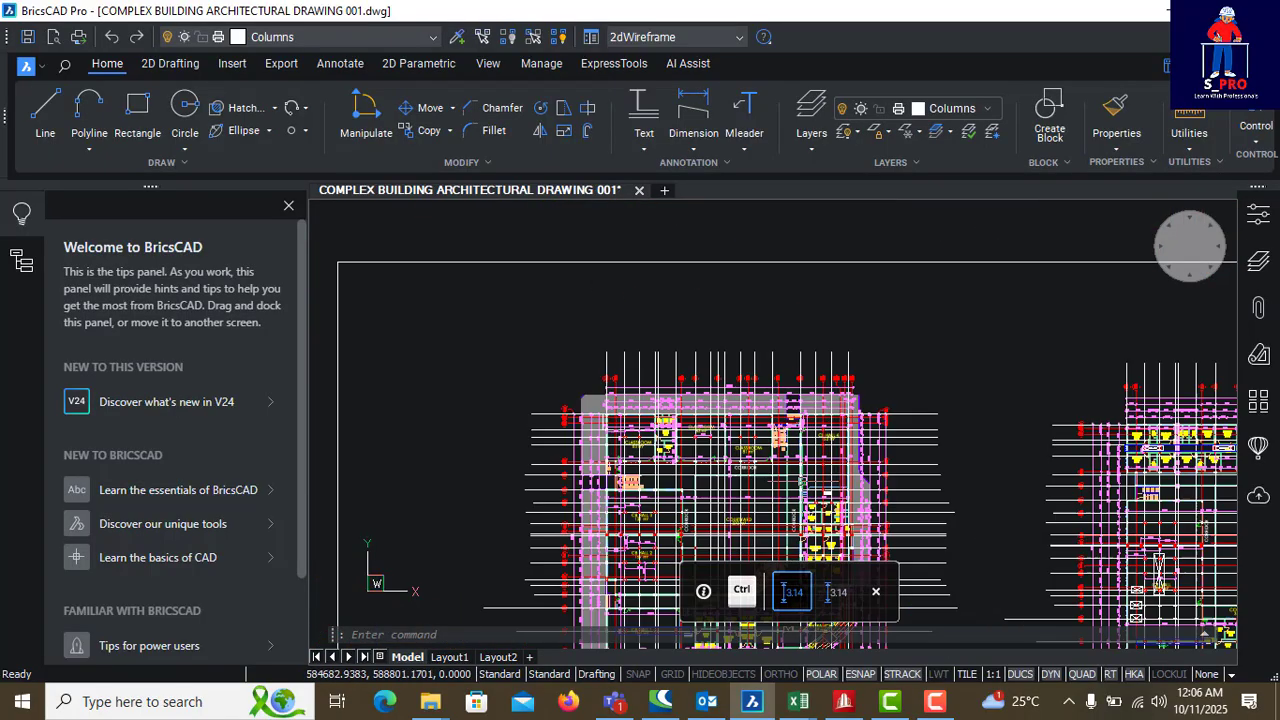
scroll(660, 452, "down", 8)
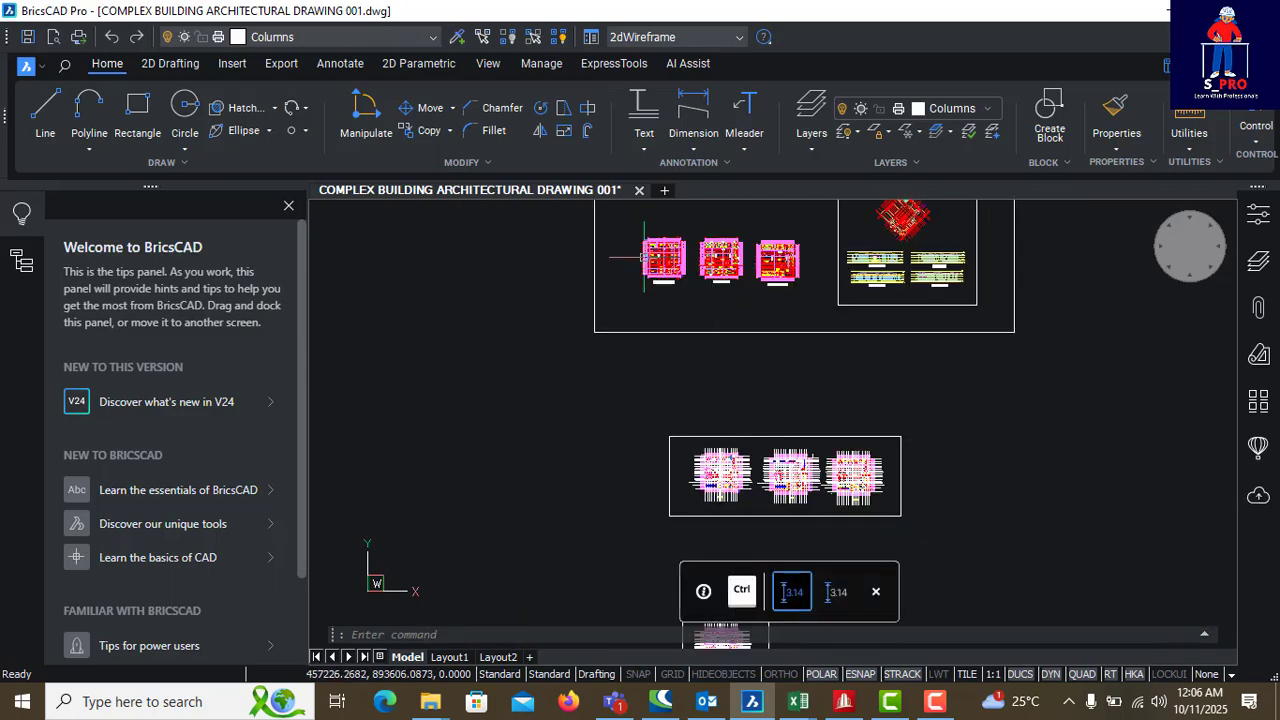
Step: Examine the grid lines and walls around the ground floor's three classrooms, staircases and CB HALL 4
scroll(689, 243, "up", 8)
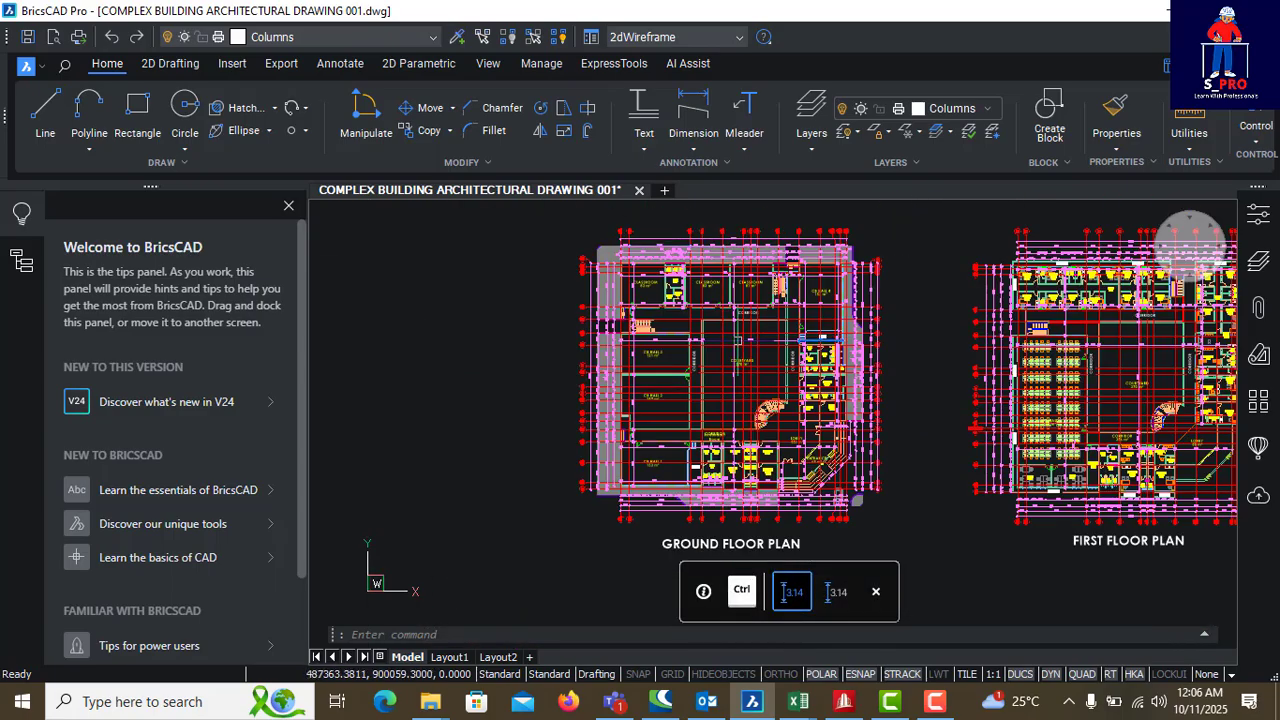
scroll(631, 246, "up", 8)
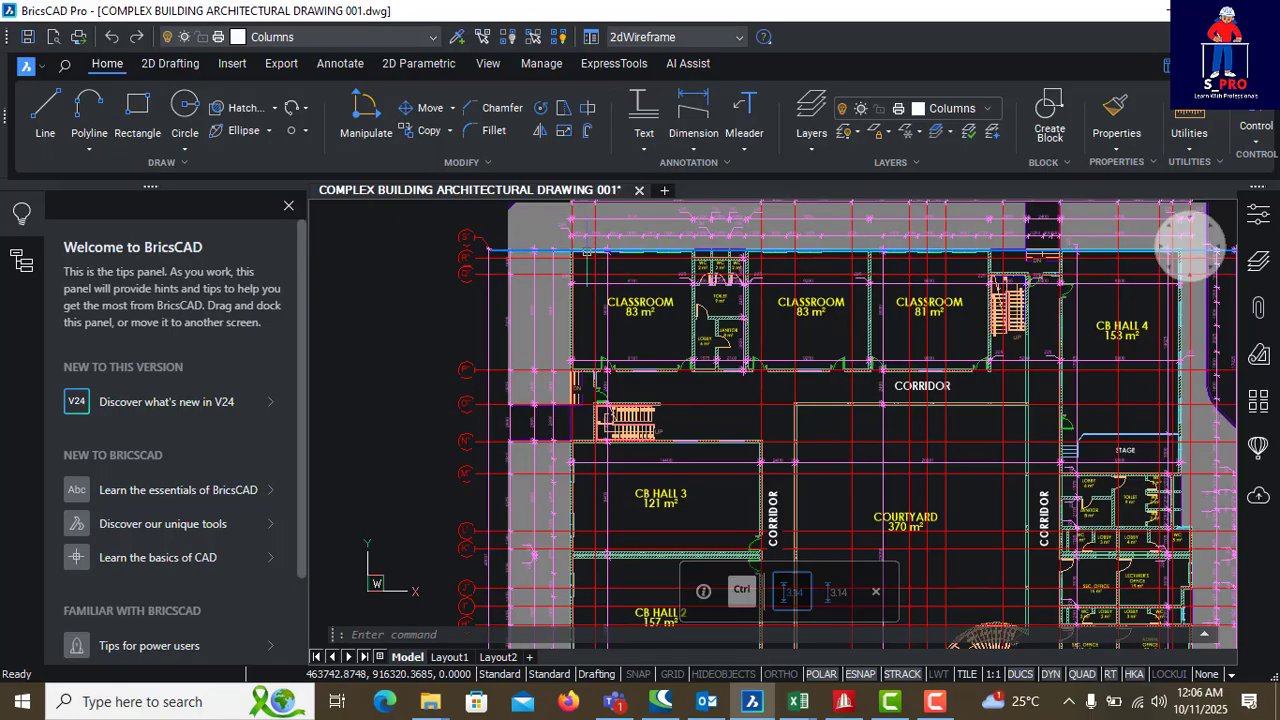
scroll(485, 262, "down", 3)
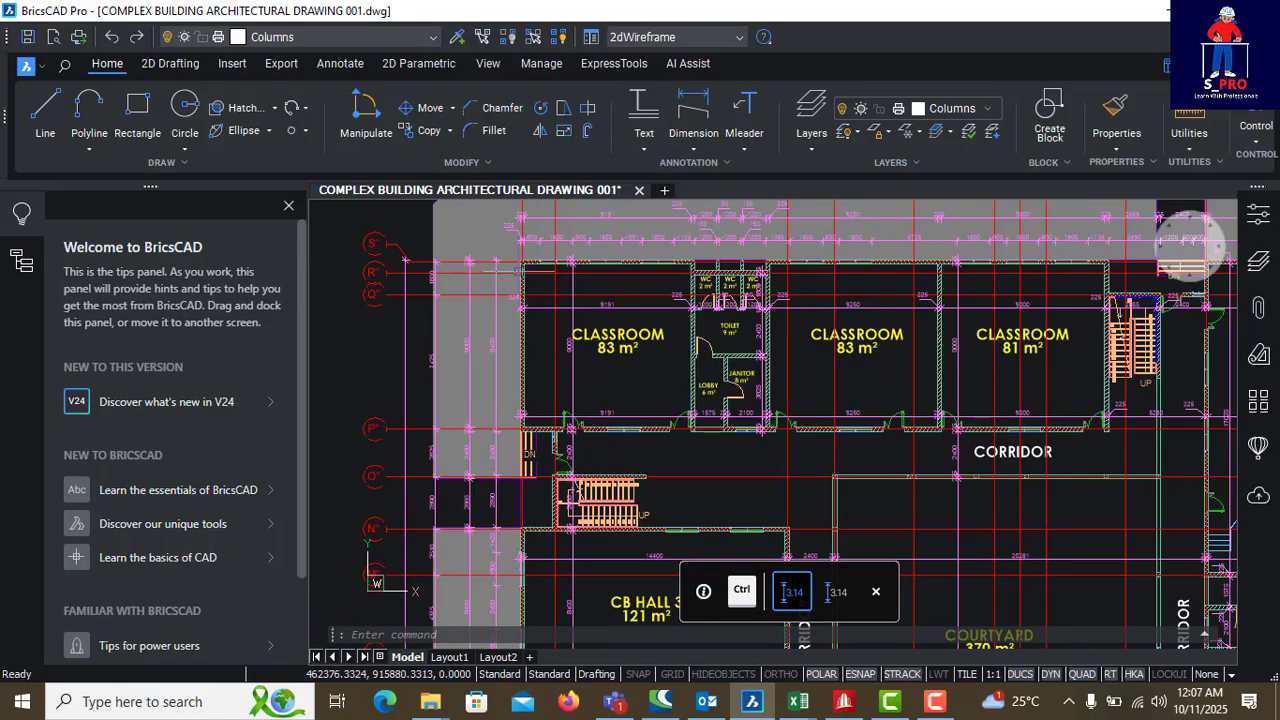
scroll(611, 355, "down", 5)
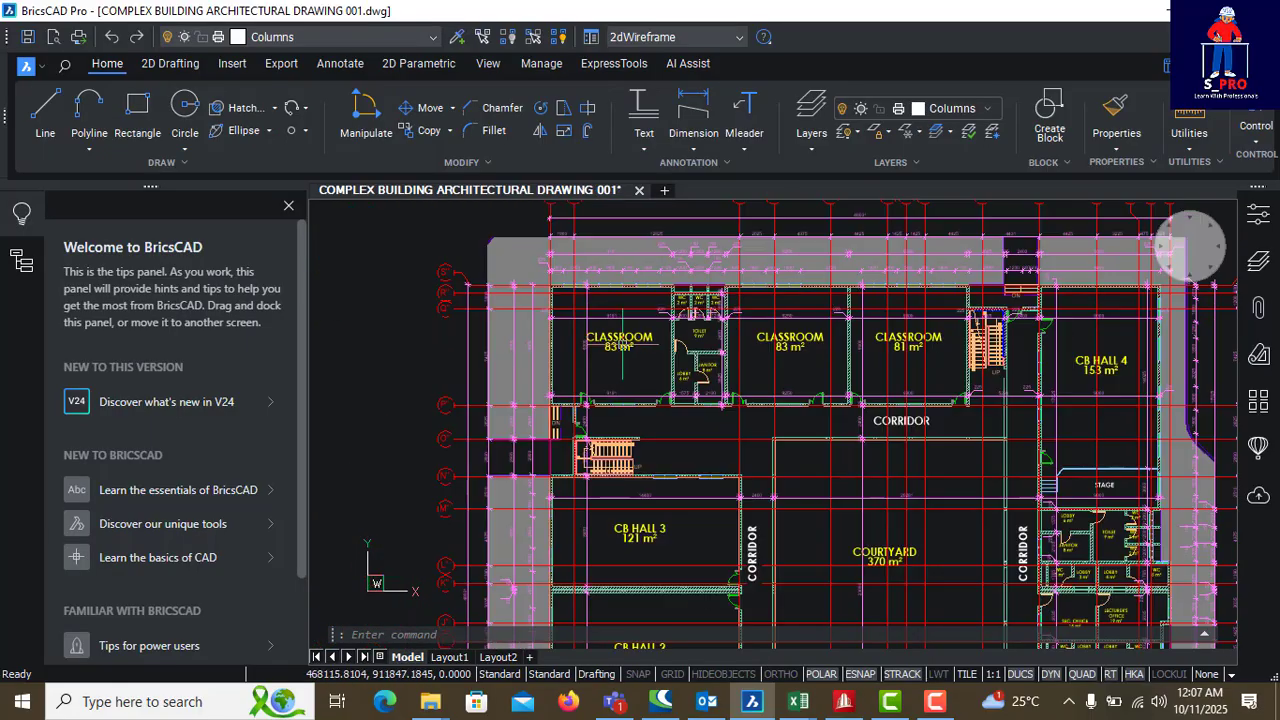
mouse_move(680, 363)
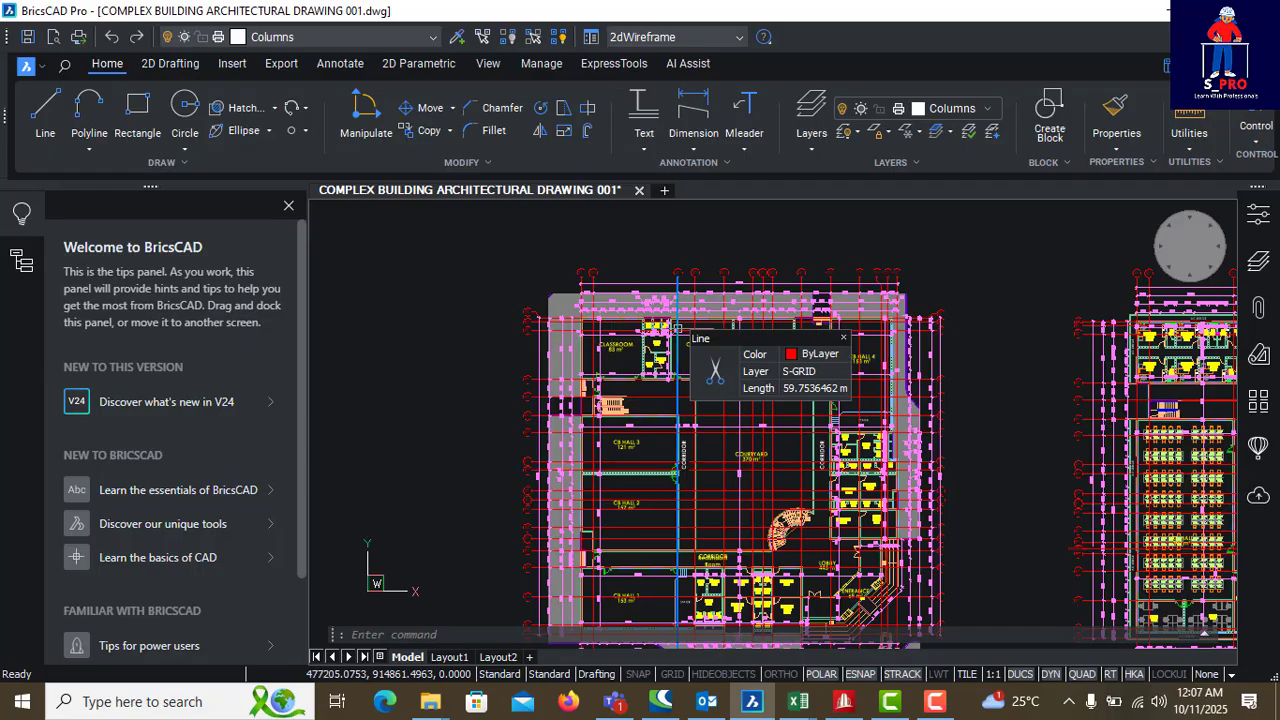
Step: Review the original floor plans alongside the framed drawing sets, ending on the ground and first floor plans
scroll(677, 330, "down", 5)
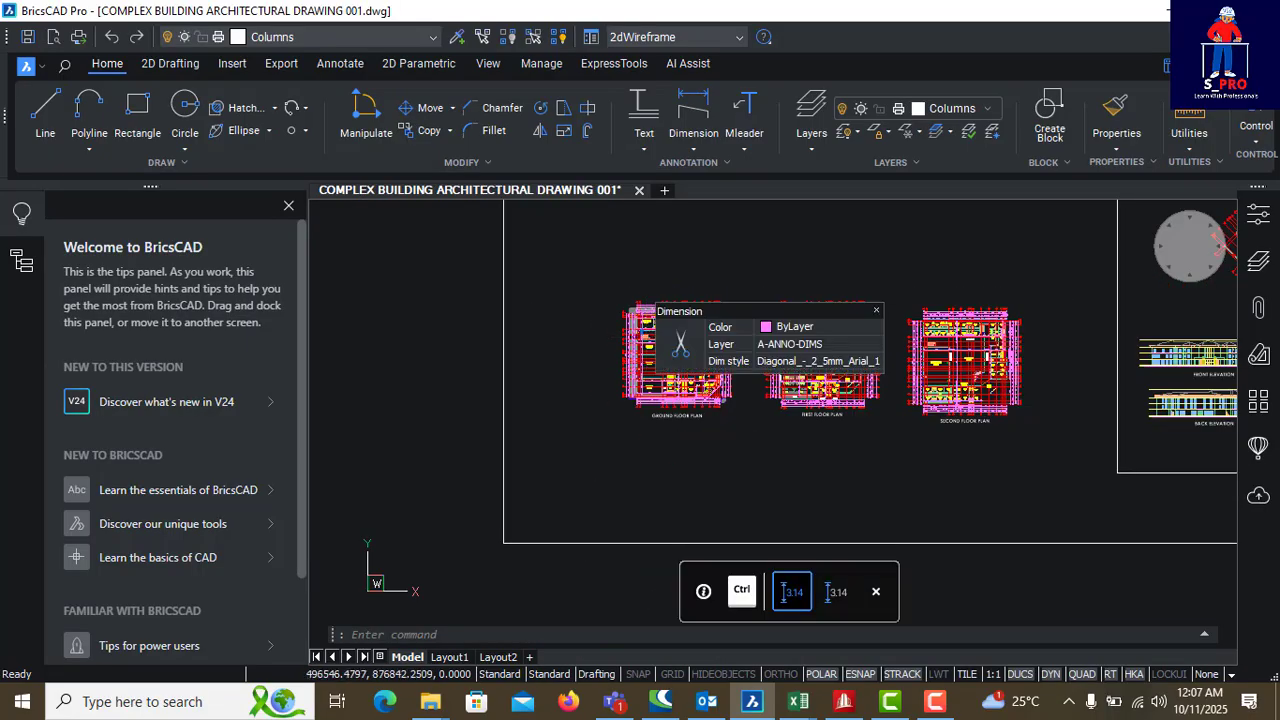
scroll(664, 330, "down", 4)
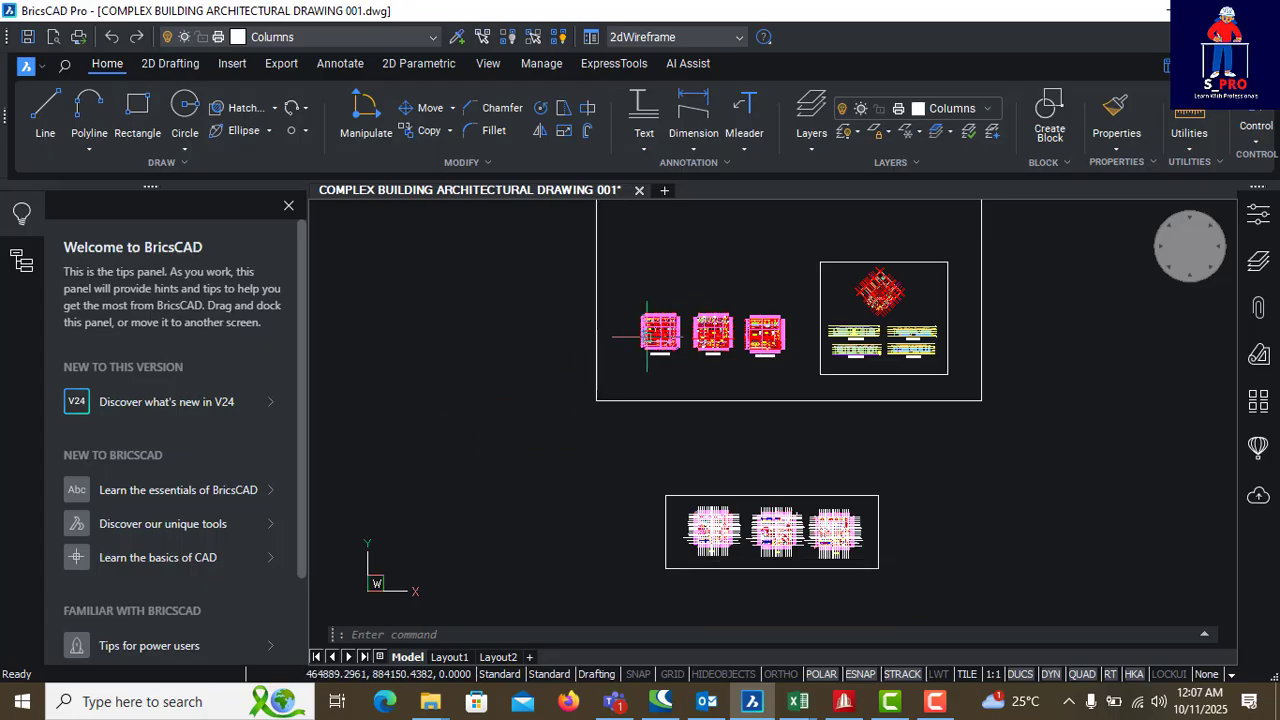
scroll(647, 336, "up", 4)
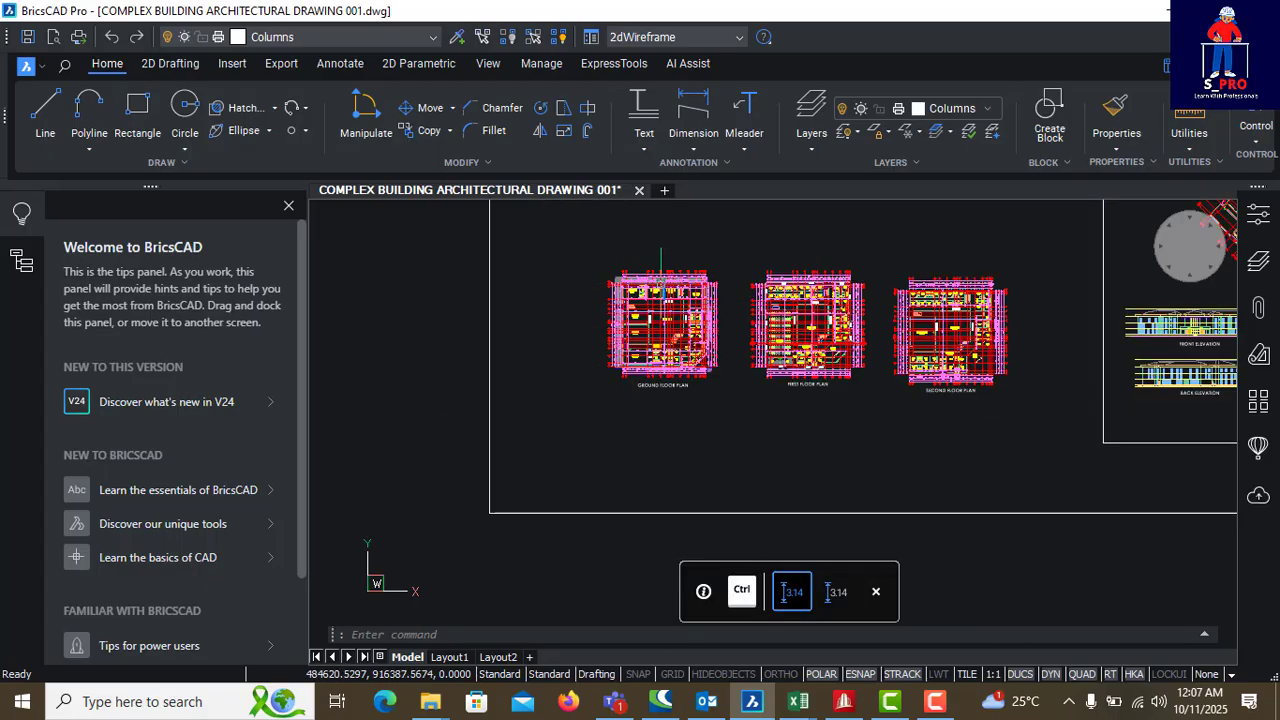
scroll(645, 298, "up", 4)
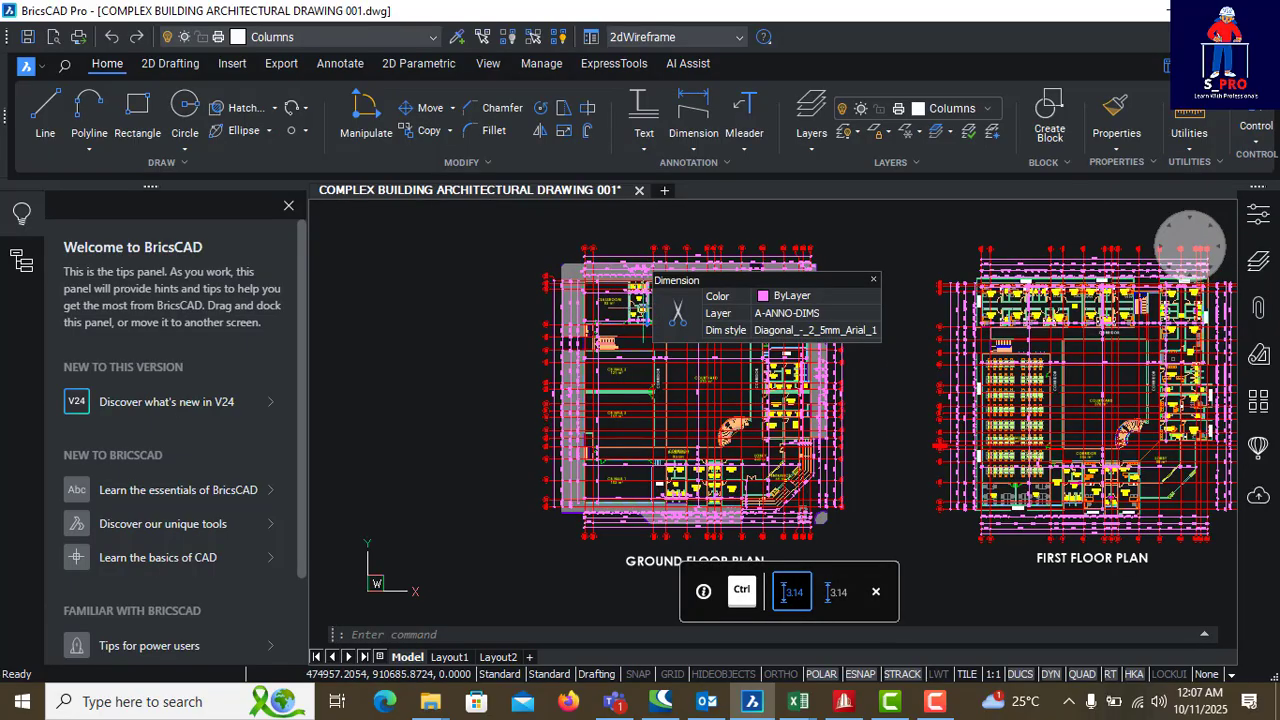
Step: Examine the double wall between CB HALL 2 and CB HALL 3 where it meets the outer wall on the original ground floor plan
scroll(650, 300, "down", 8)
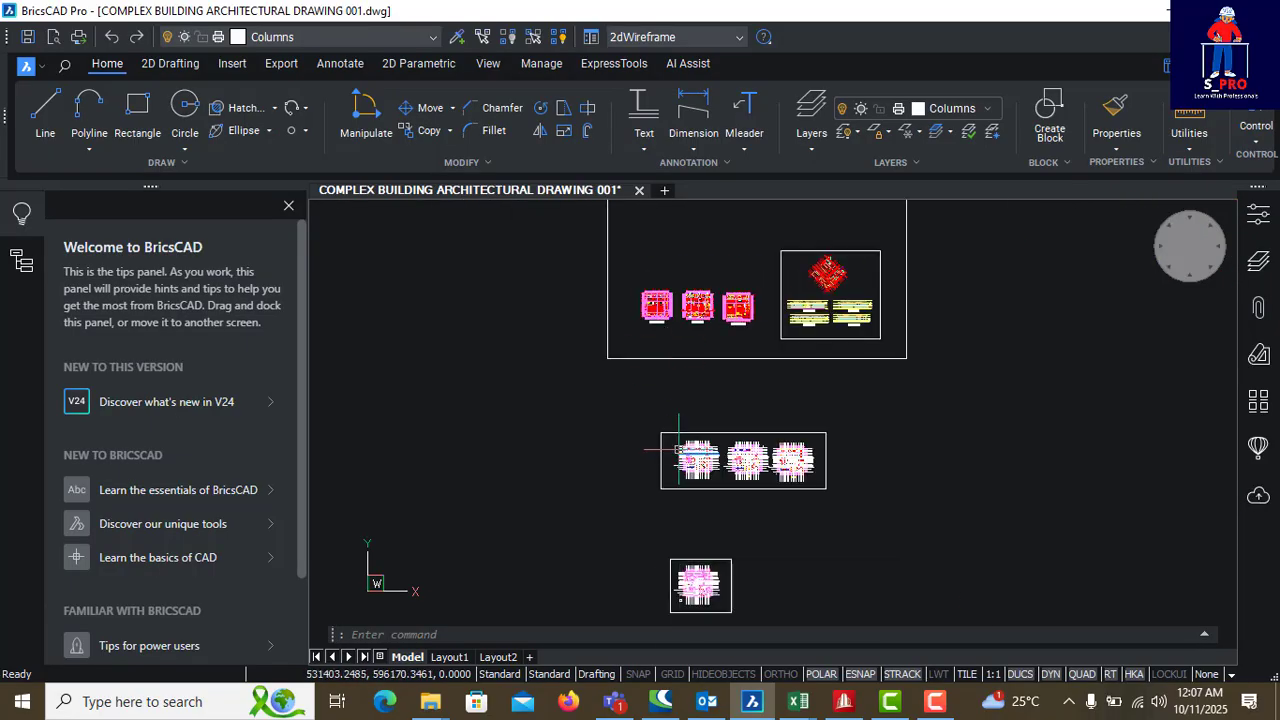
scroll(650, 288, "up", 8)
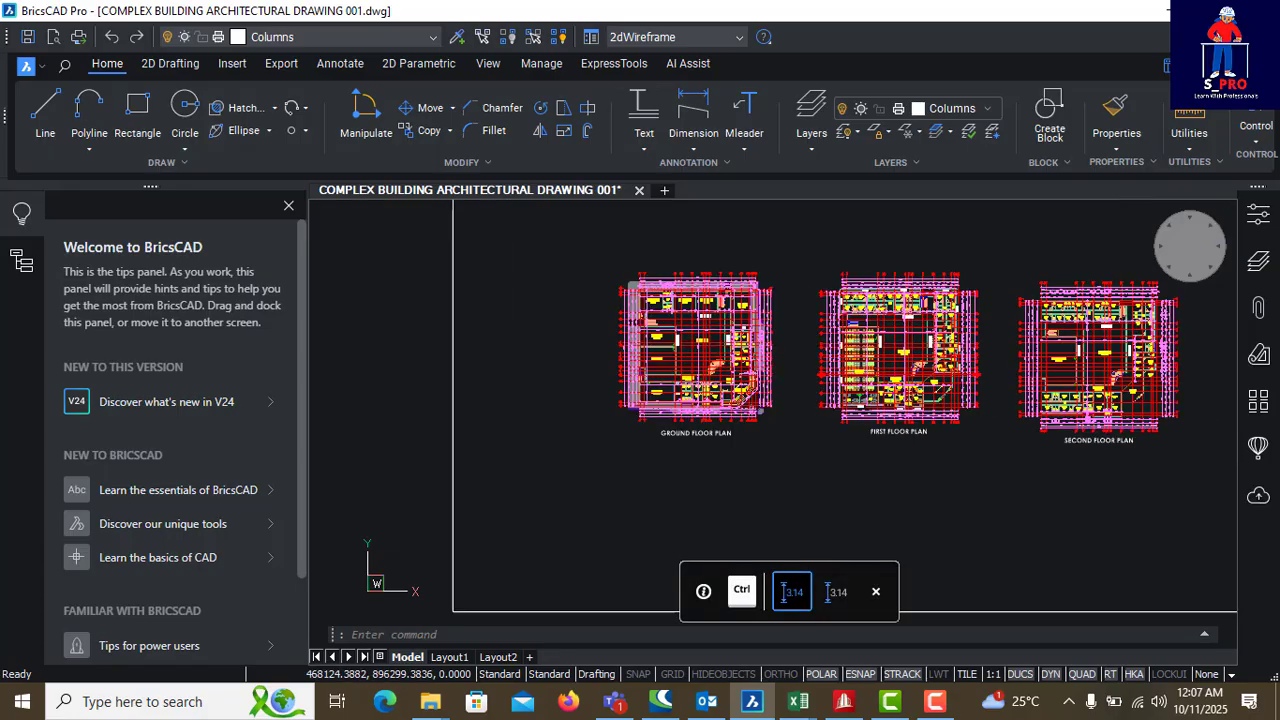
scroll(641, 345, "up", 6)
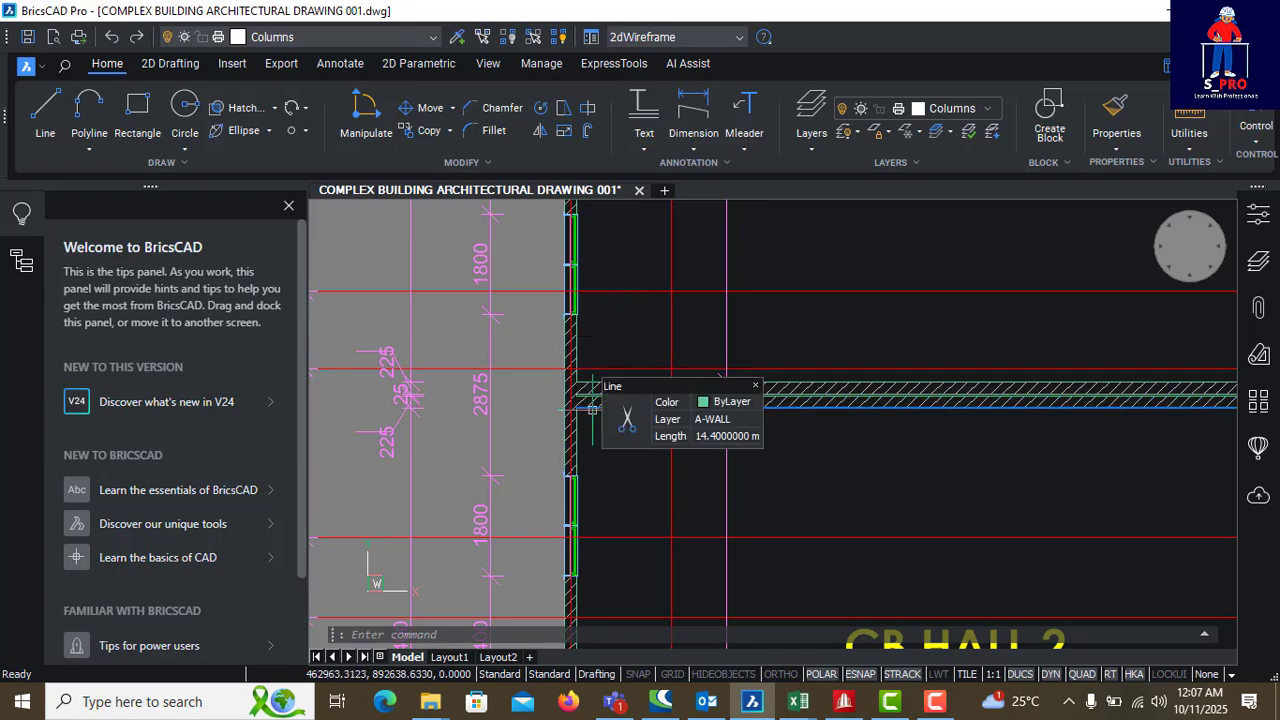
scroll(575, 405, "up", 4)
scroll(570, 375, "up", 4)
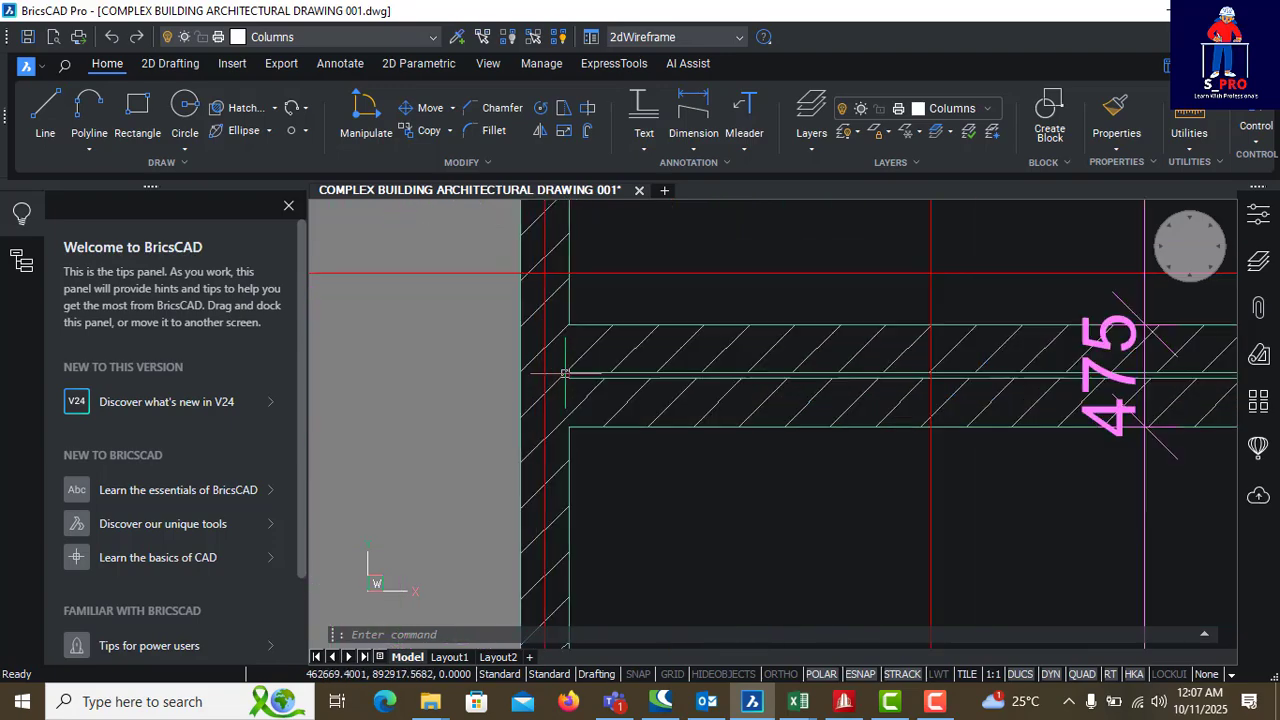
scroll(540, 418, "down", 3)
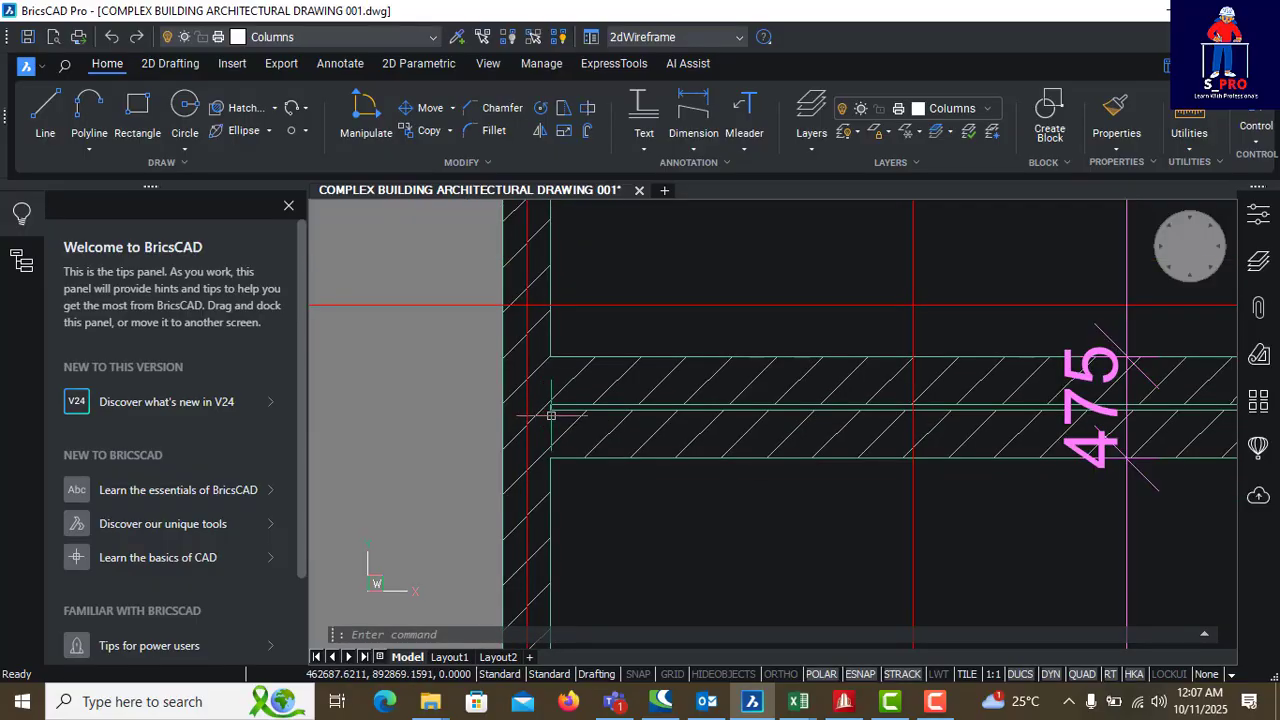
scroll(542, 401, "down", 5)
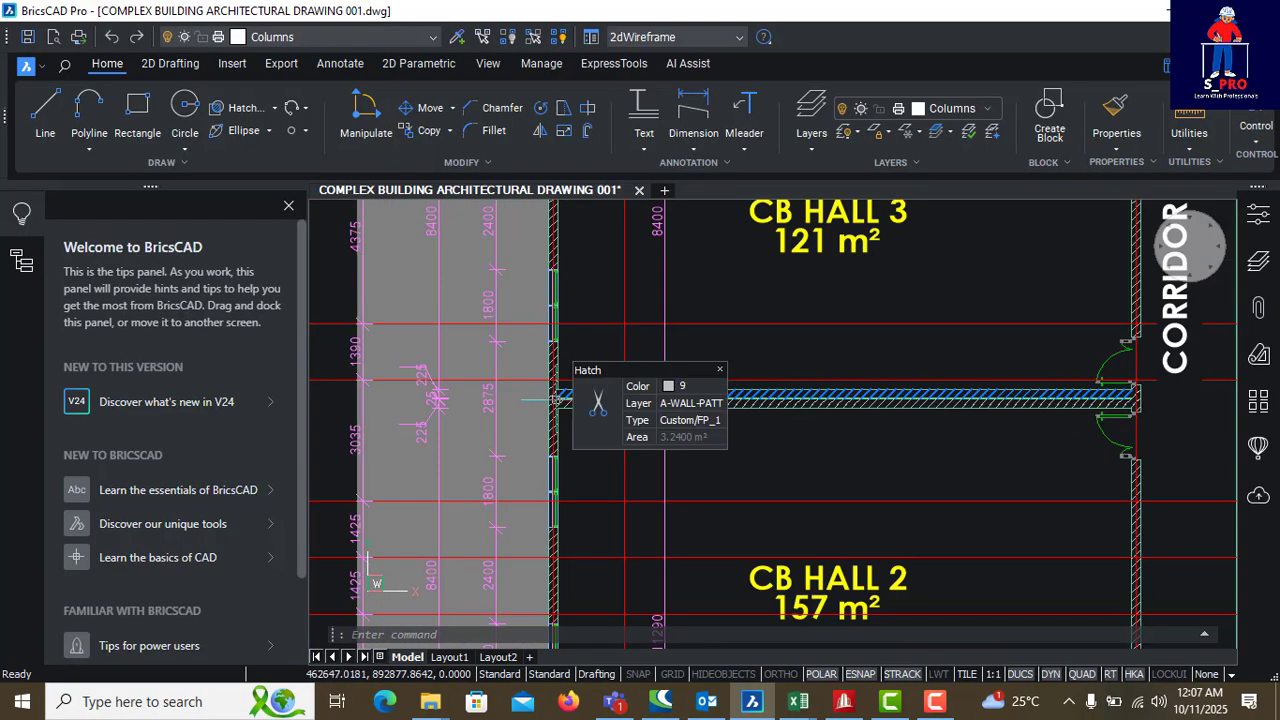
scroll(545, 395, "down", 5)
scroll(585, 418, "down", 8)
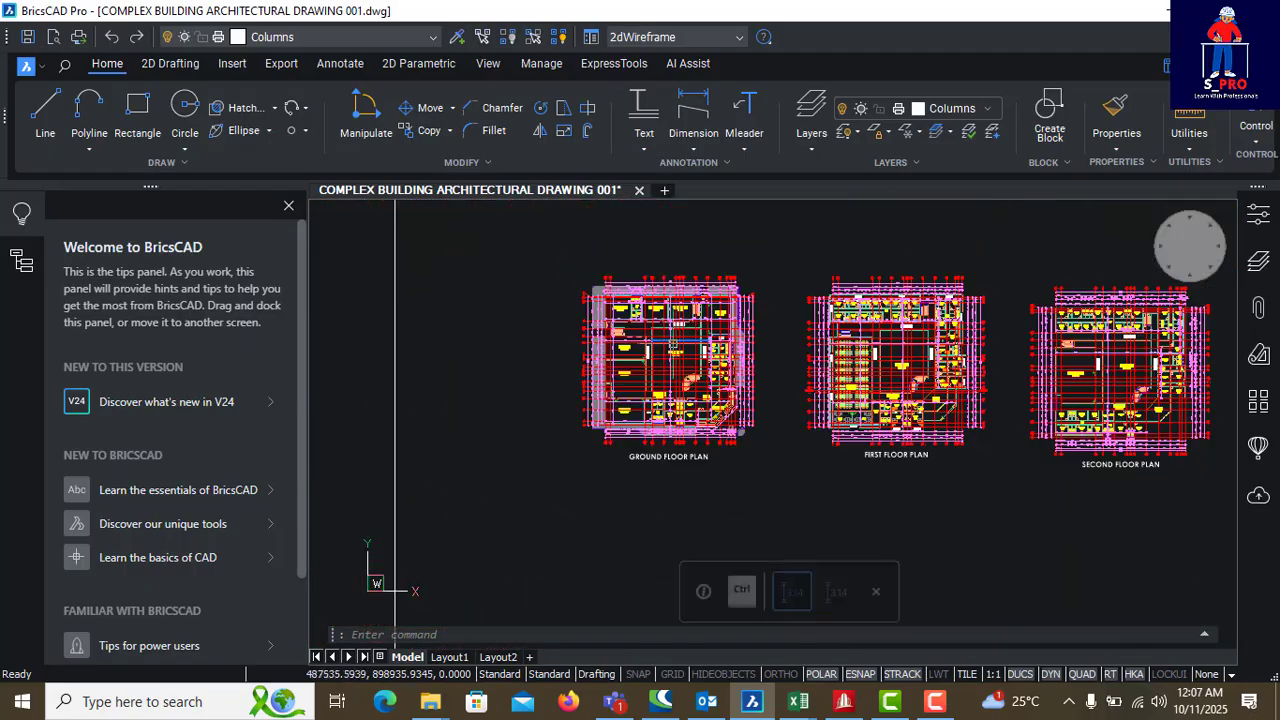
scroll(620, 350, "up", 6)
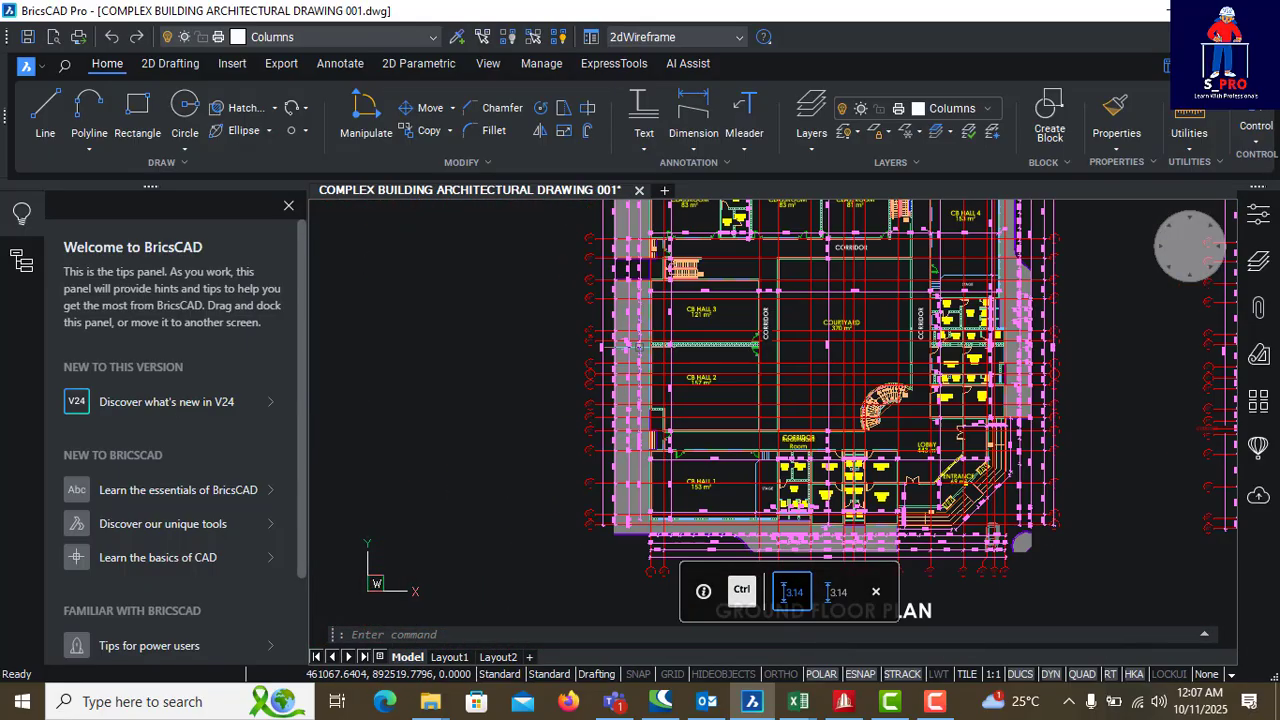
Step: Inspect the corner column of CB HALL 1 on the framed ground floor copy with the white construction lines
scroll(741, 376, "down", 8)
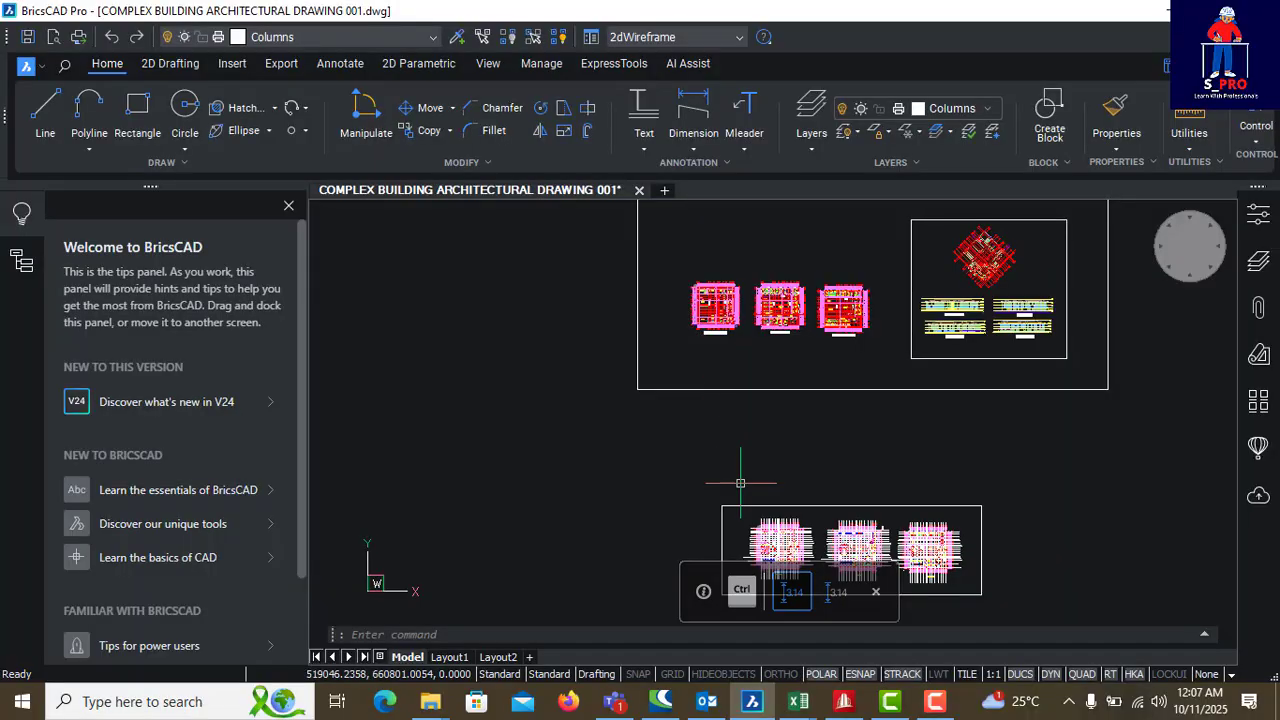
scroll(711, 305, "down", 3)
scroll(741, 430, "up", 6)
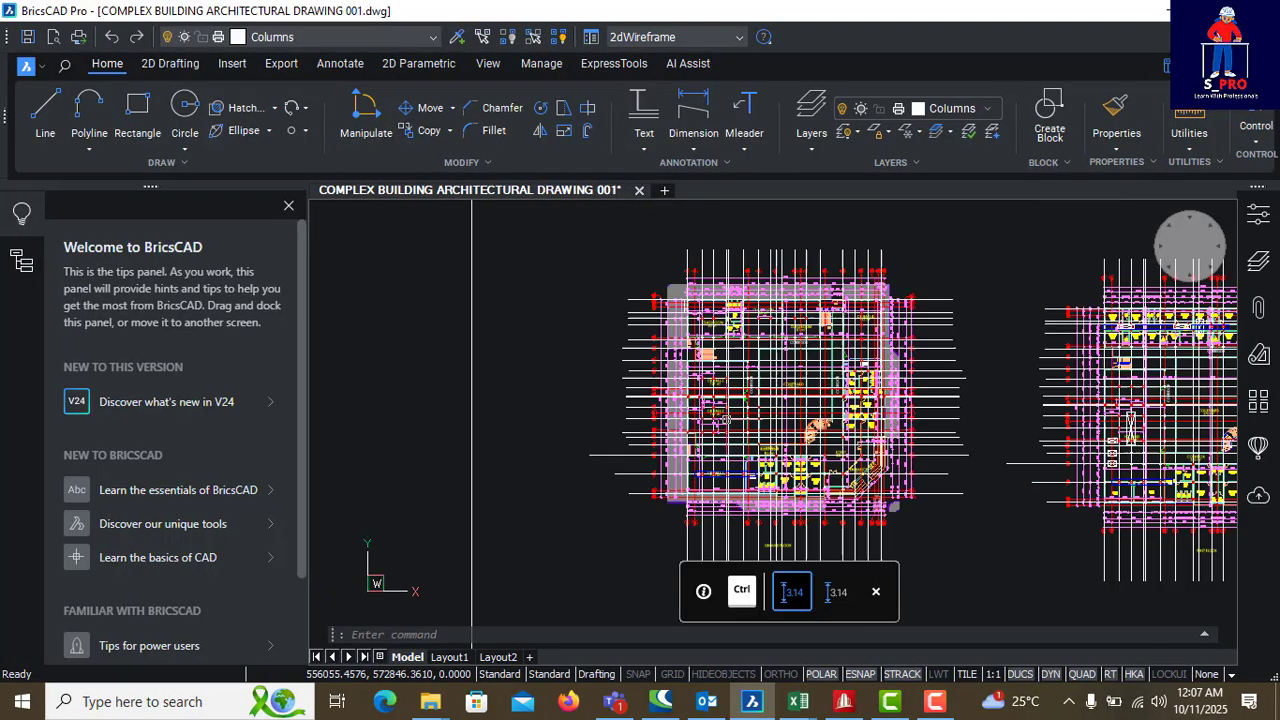
scroll(676, 537, "up", 8)
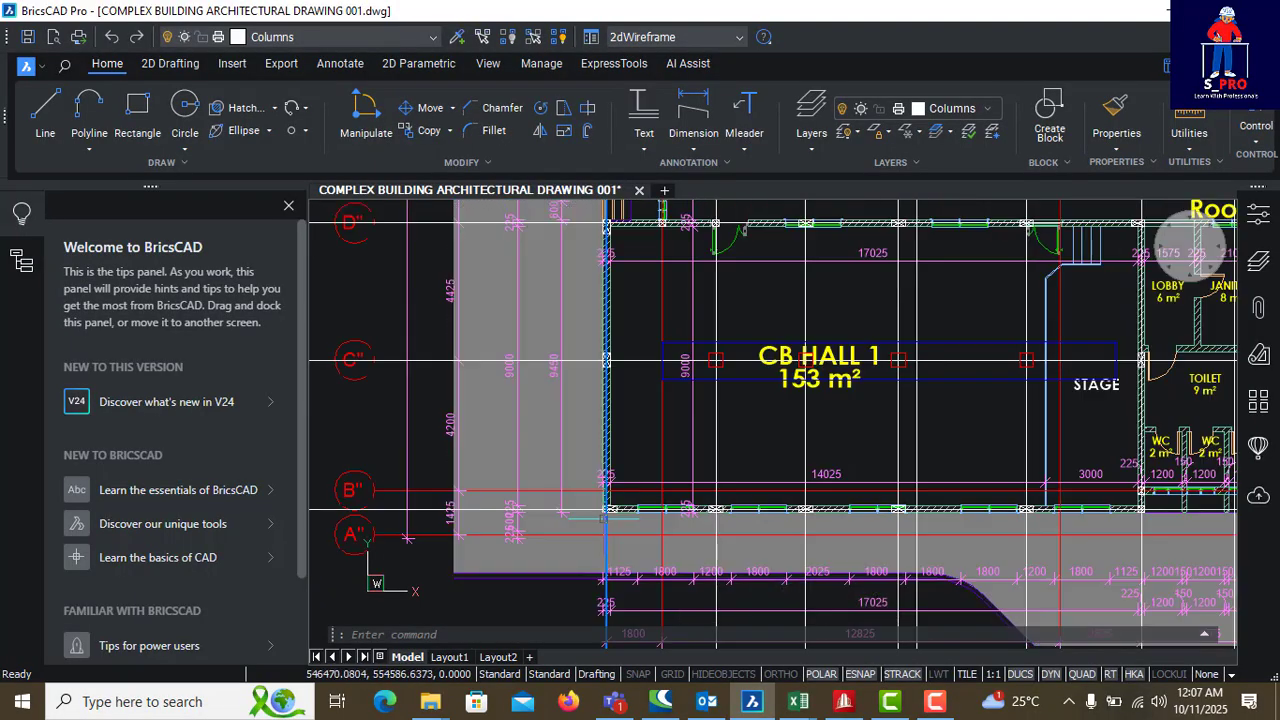
scroll(605, 511, "up", 6)
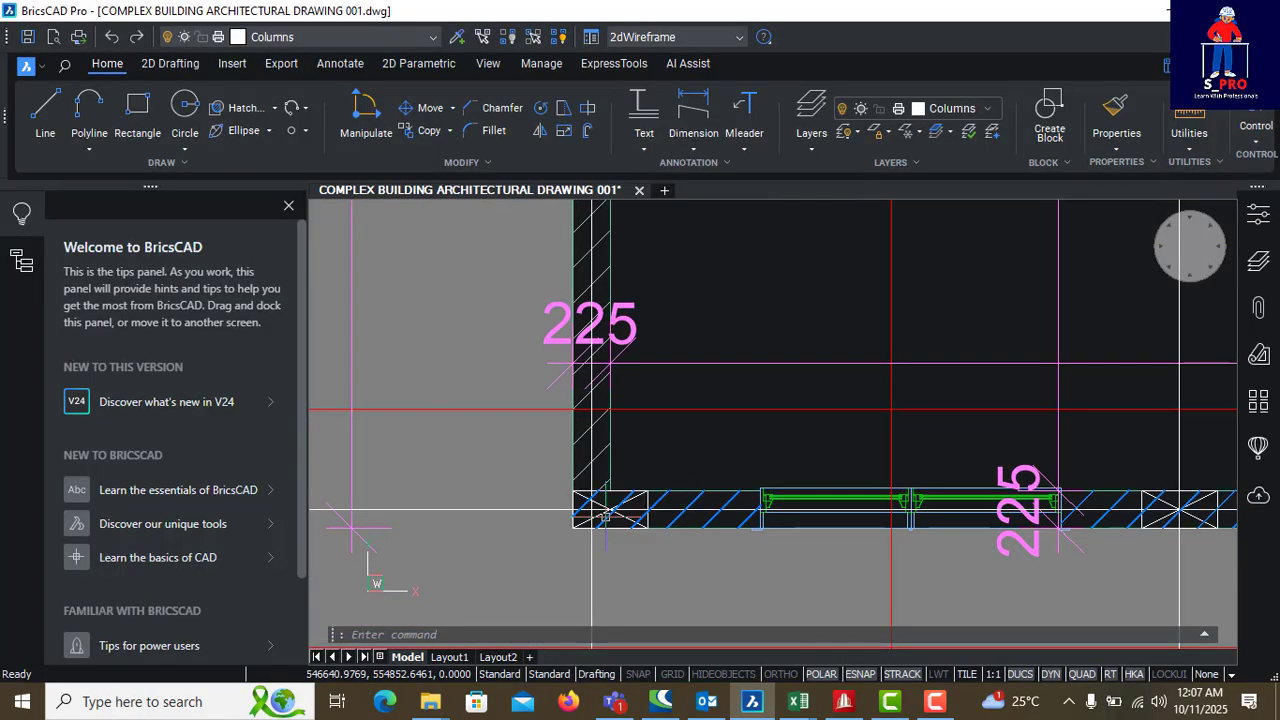
scroll(605, 515, "down", 4)
scroll(587, 492, "up", 1)
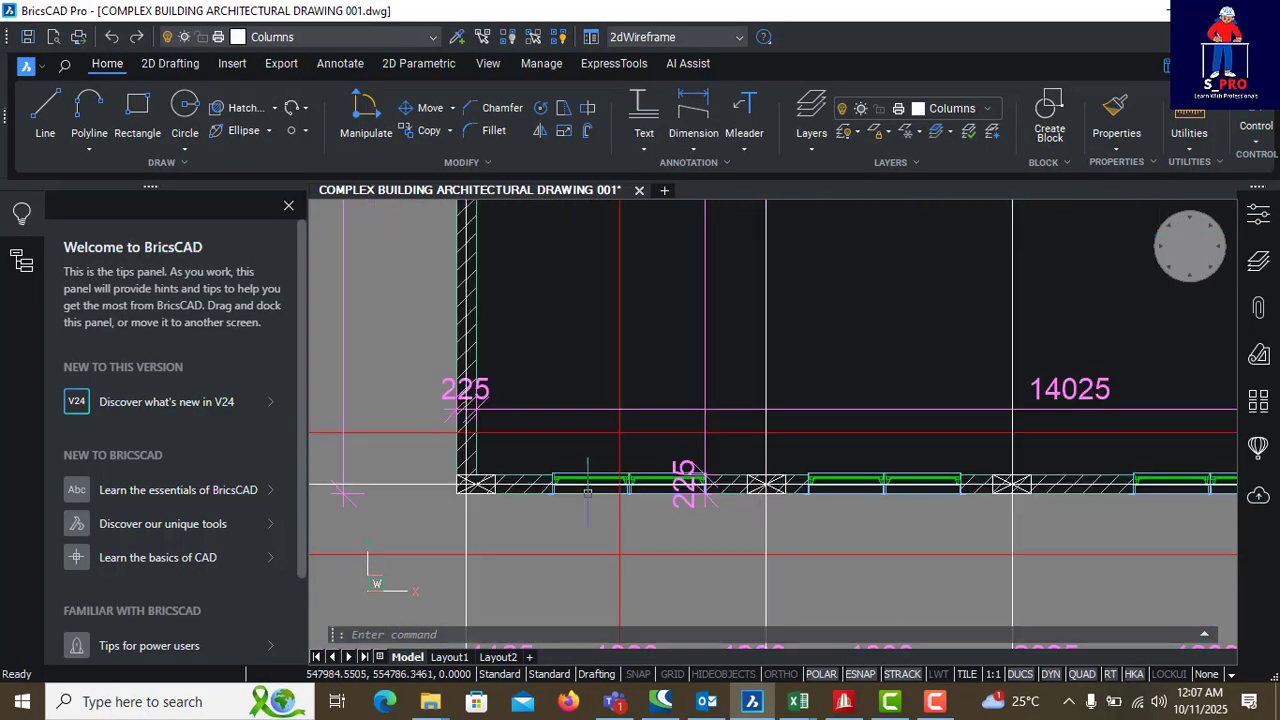
Step: Examine the column positions along CB HALL 1's outer window wall against the white construction lines and the red grid lines
scroll(587, 492, "down", 3)
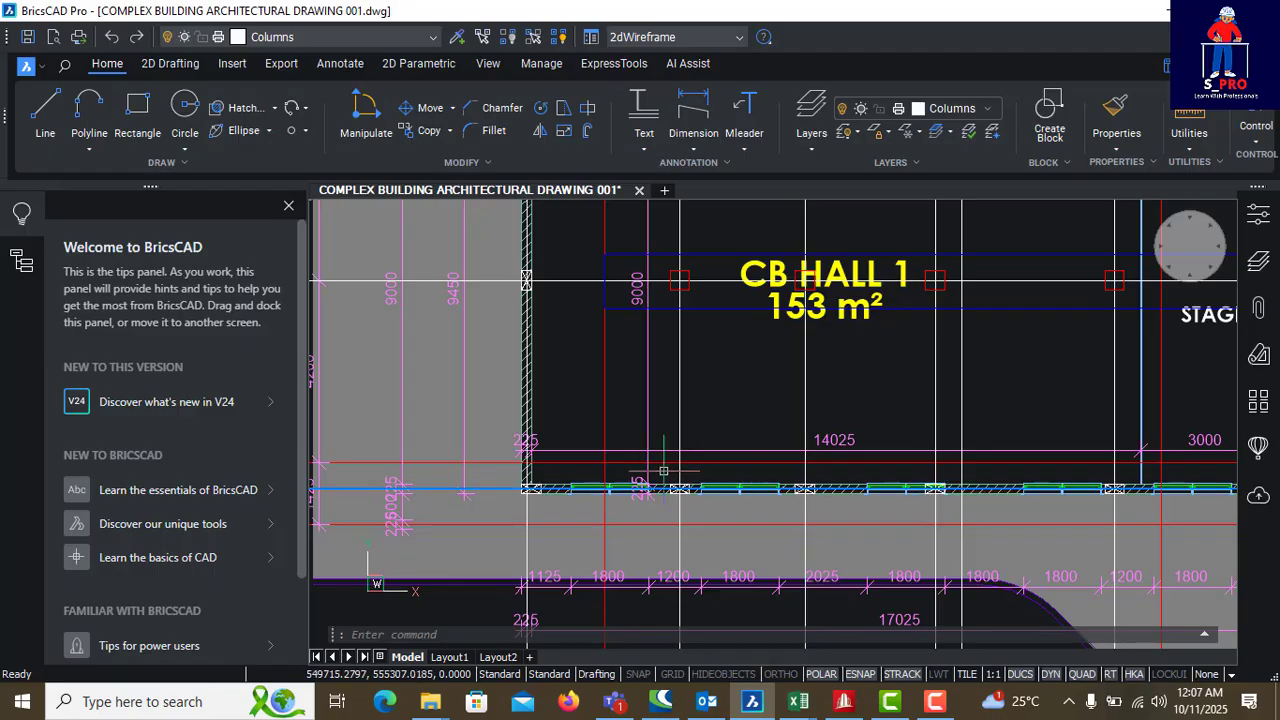
scroll(566, 458, "down", 1)
scroll(832, 484, "up", 3)
scroll(680, 500, "down", 2)
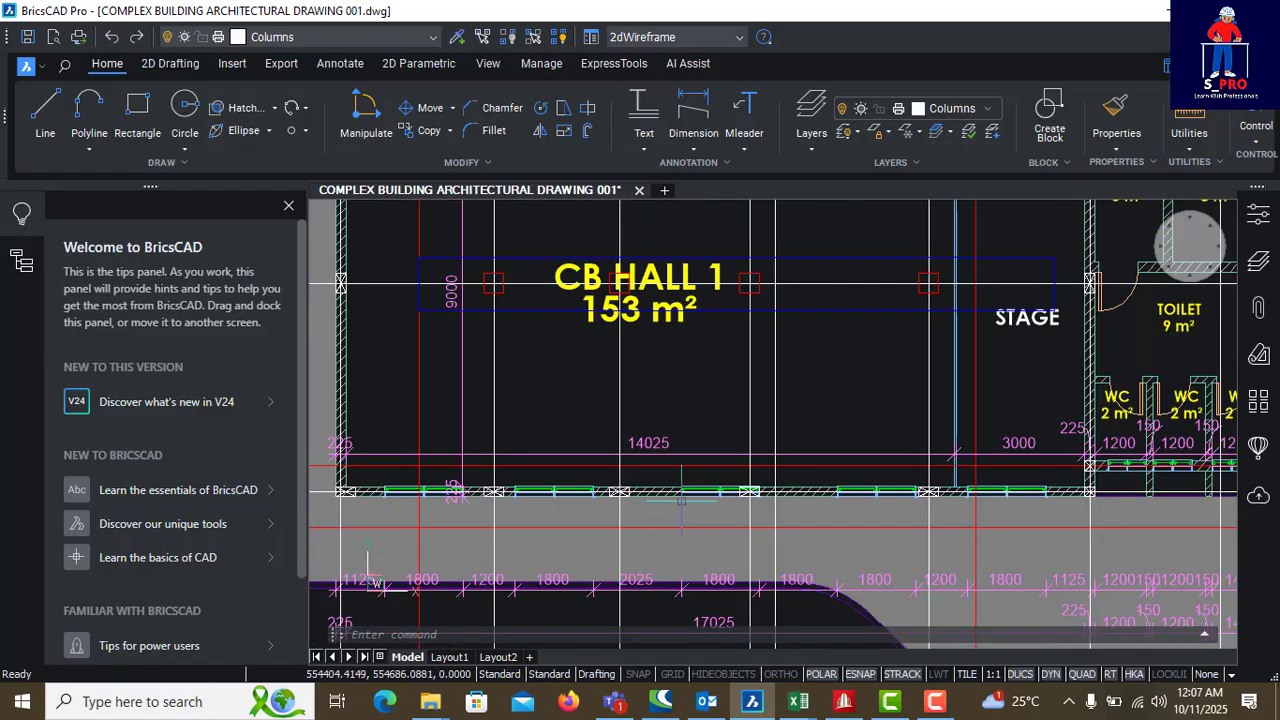
scroll(940, 490, "up", 1)
scroll(956, 490, "down", 2)
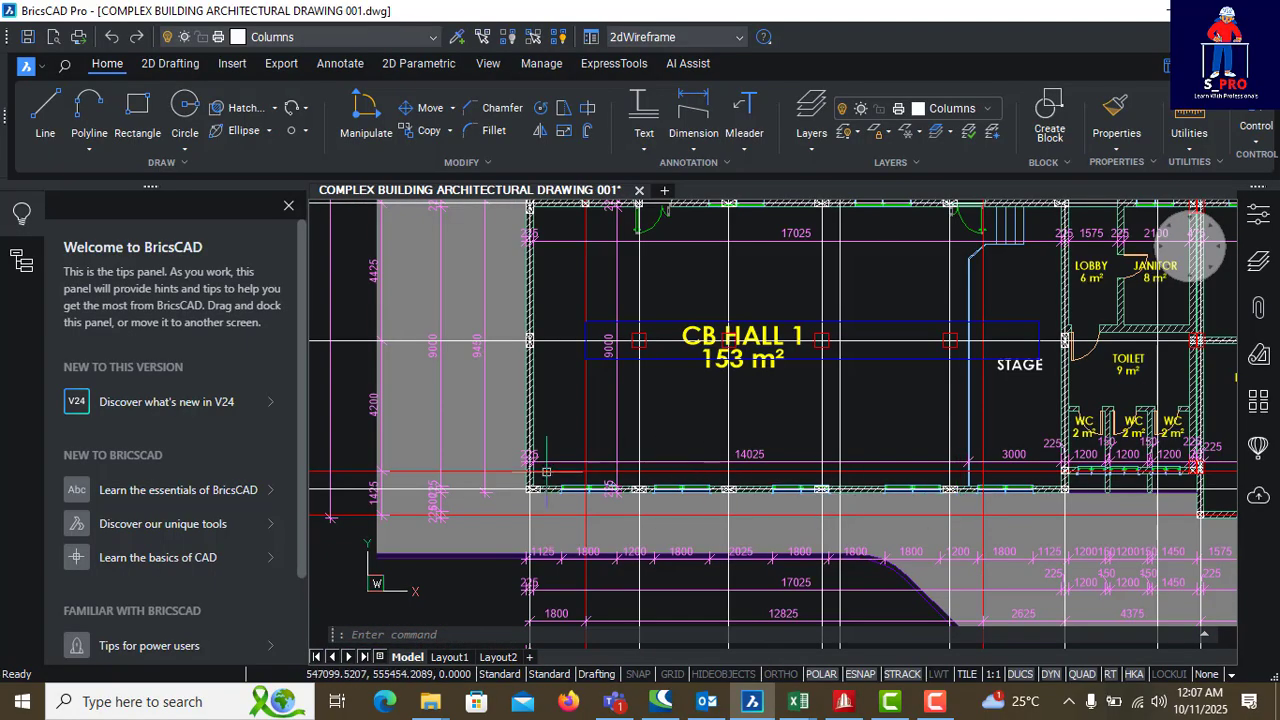
scroll(548, 482, "up", 1)
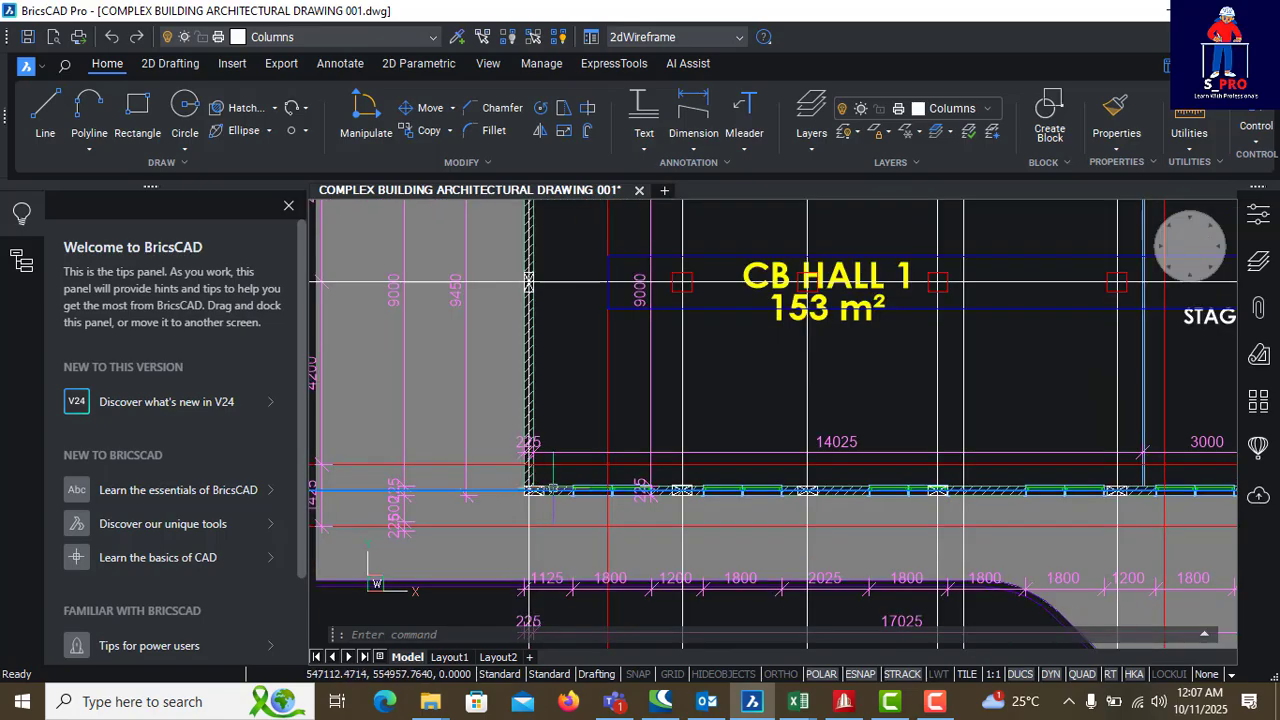
scroll(610, 510, "down", 3)
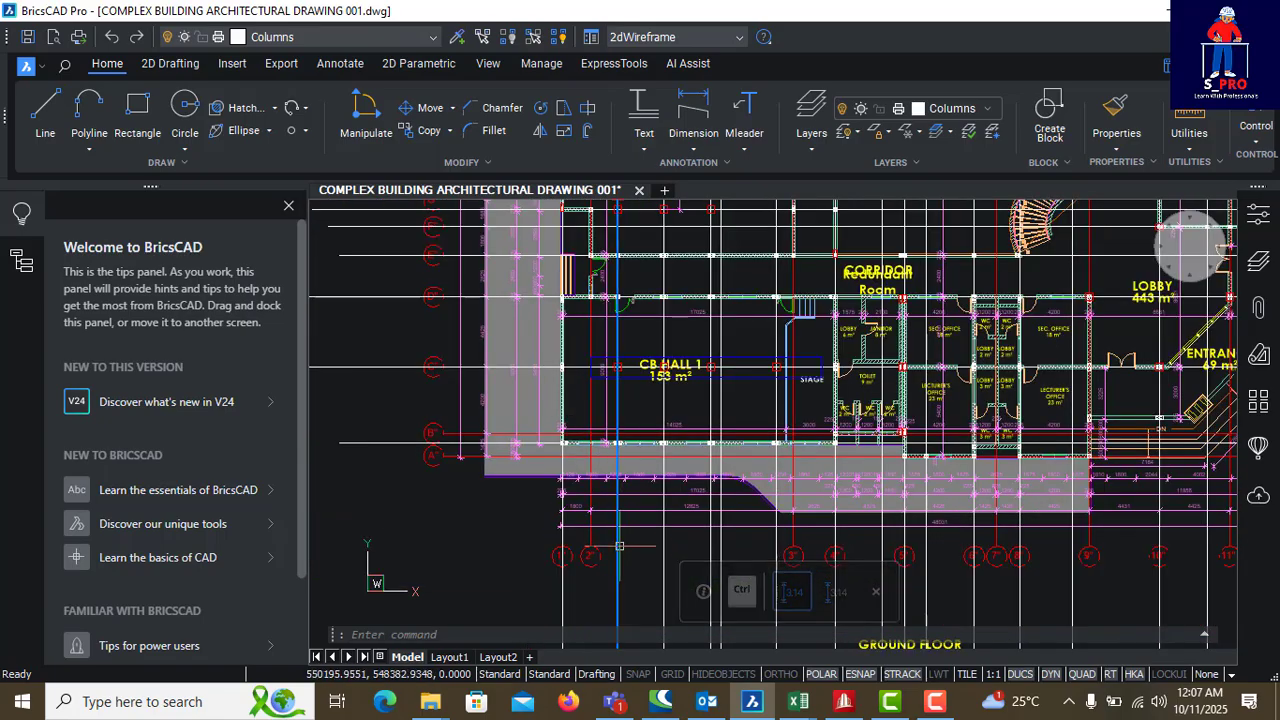
scroll(620, 546, "up", 2)
scroll(590, 444, "down", 4)
scroll(603, 459, "up", 1)
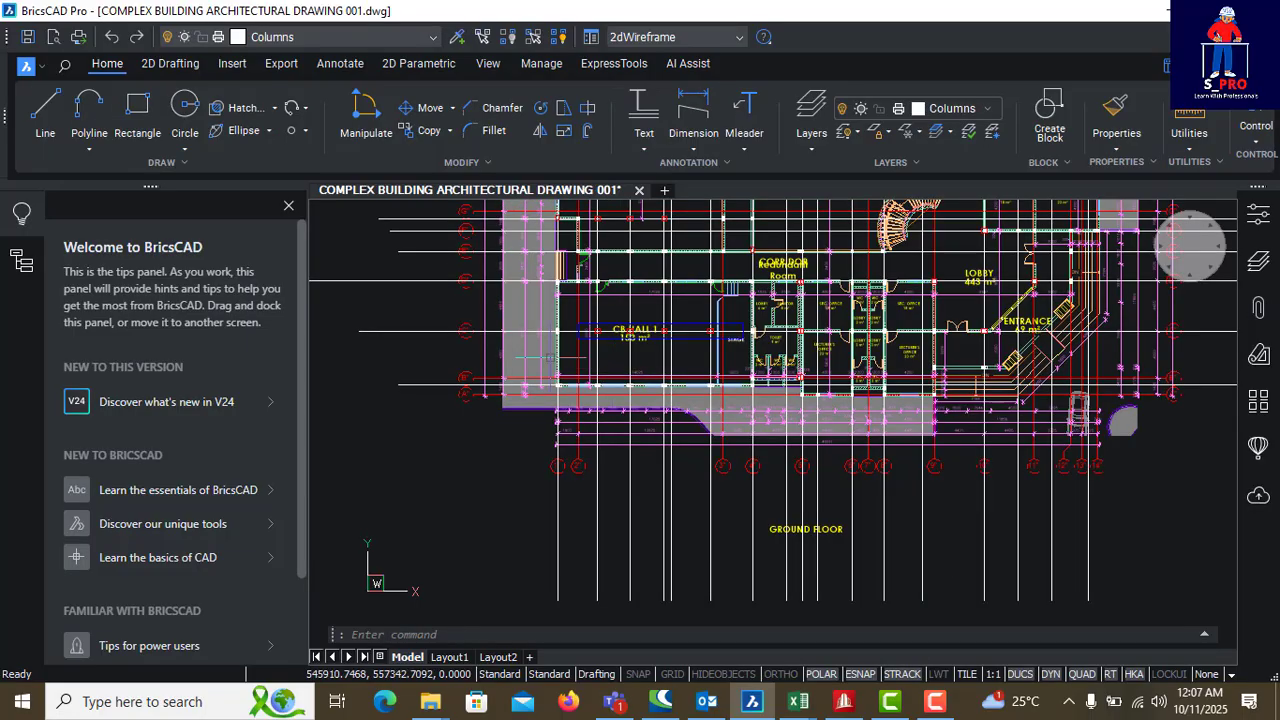
Step: Place a horizontal linear dimension between the construction lines through CB HALL 1's corner column and the next column along the window wall
scroll(560, 420, "up", 5)
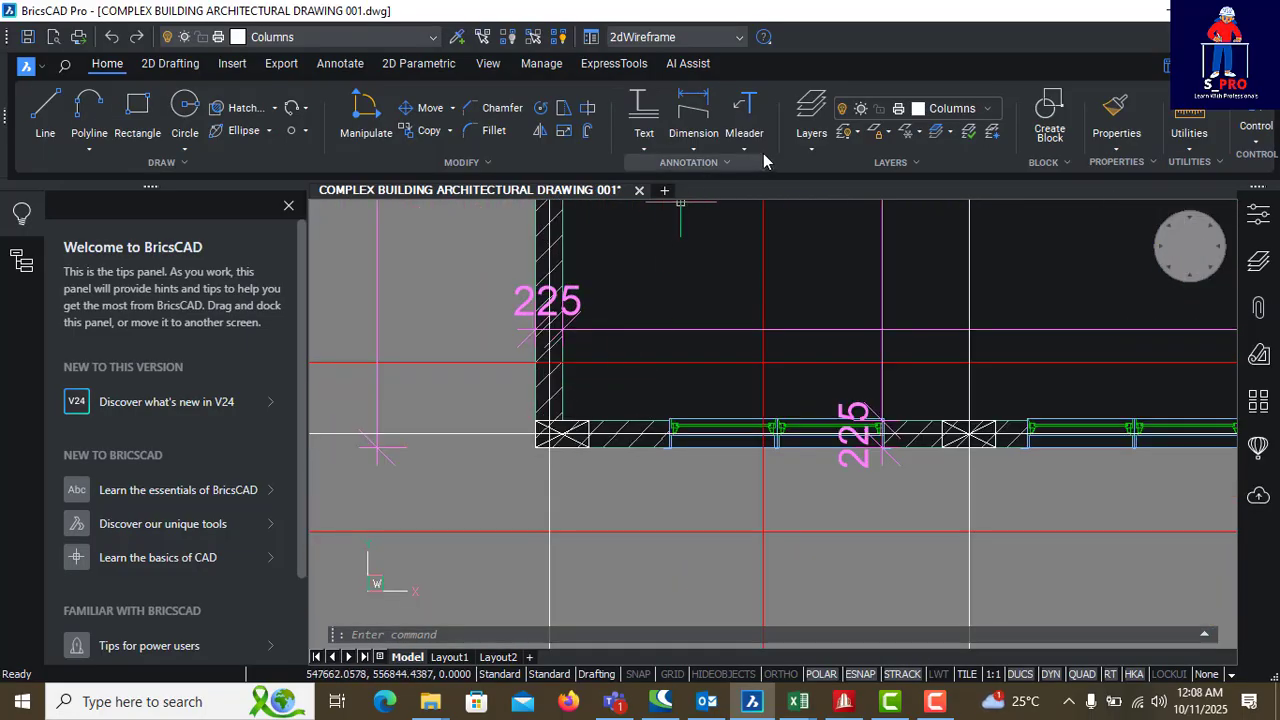
left_click(693, 110)
scroll(559, 439, "up", 3)
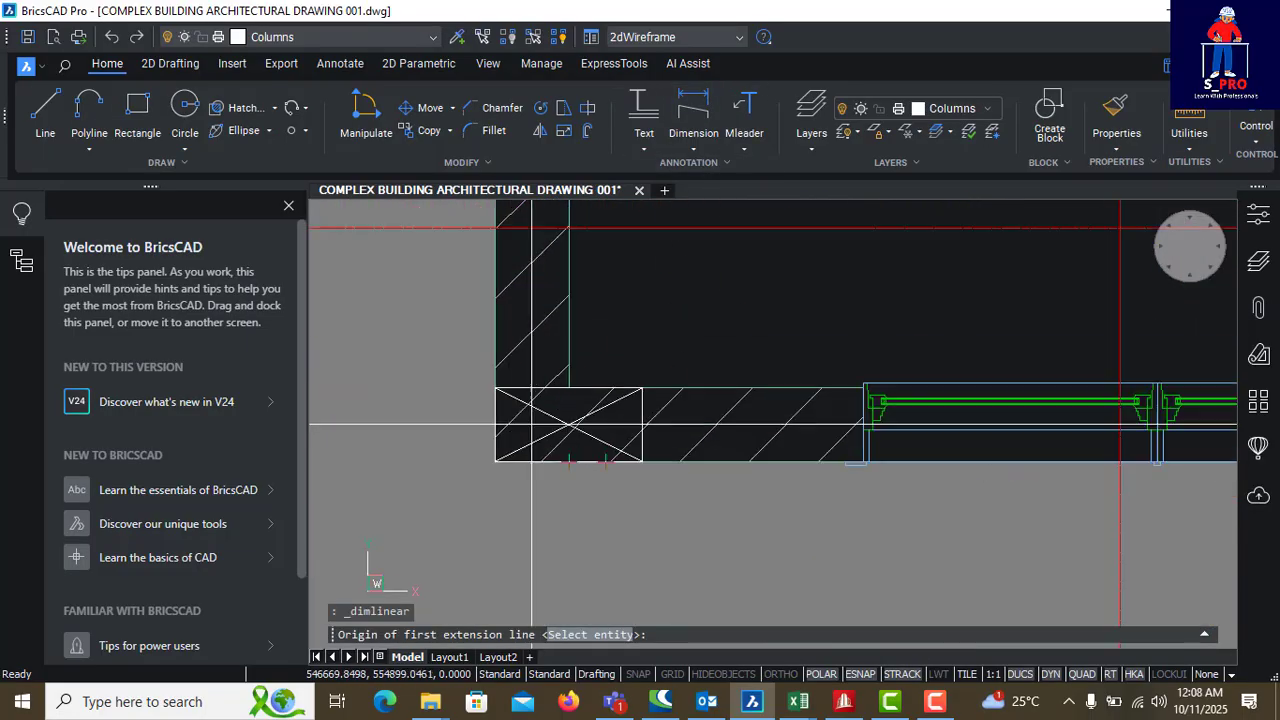
scroll(532, 425, "up", 1)
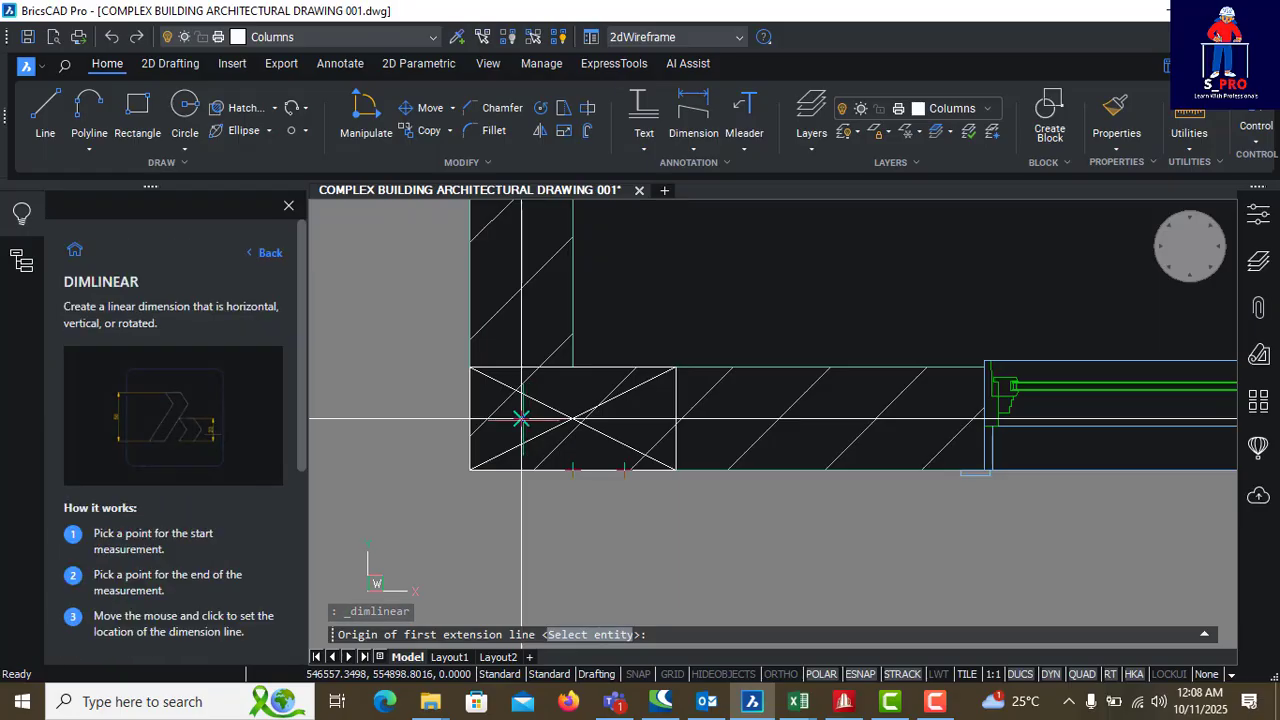
left_click(521, 418)
scroll(479, 420, "down", 4)
scroll(462, 420, "down", 3)
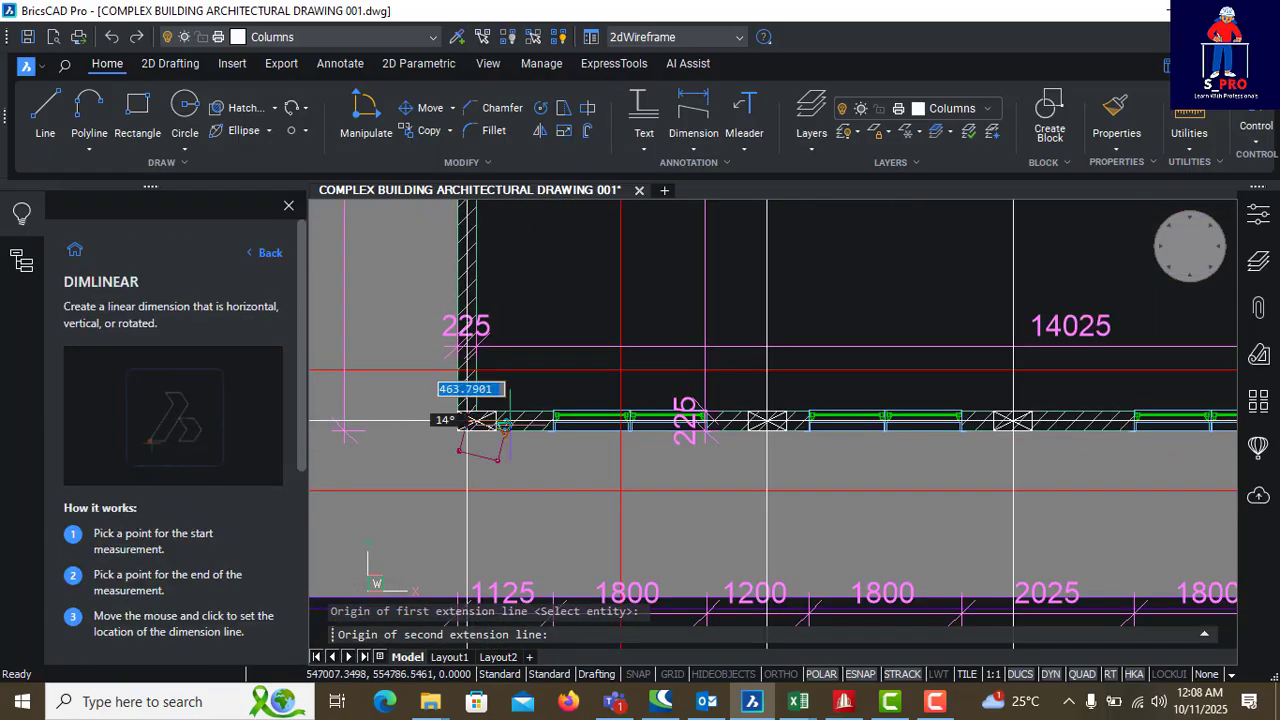
scroll(794, 405, "up", 5)
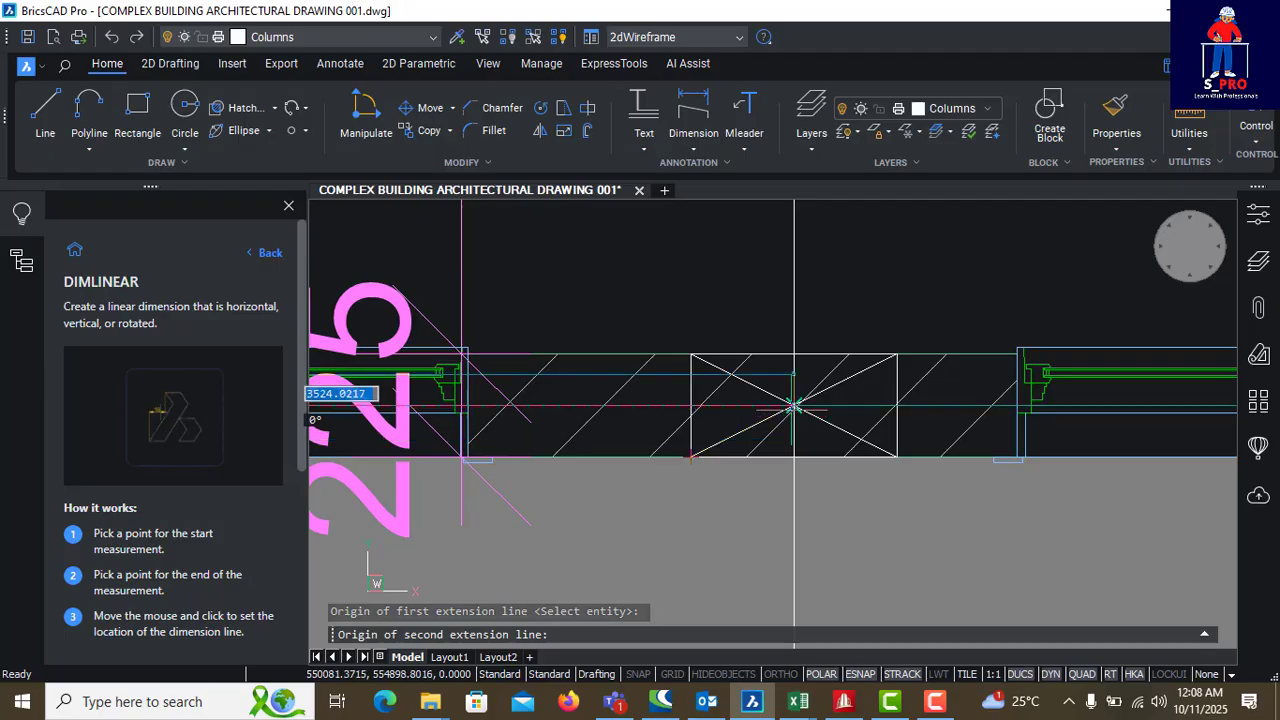
scroll(796, 402, "up", 4)
left_click(802, 390)
scroll(802, 390, "down", 6)
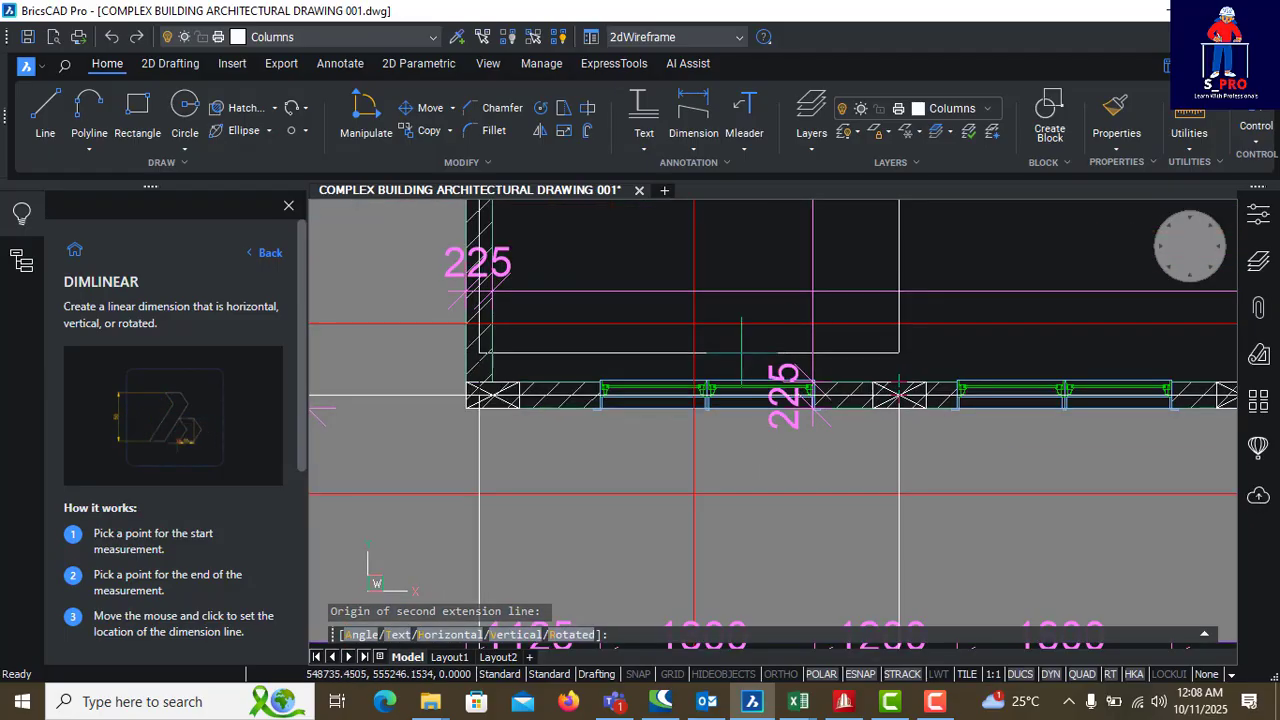
scroll(667, 352, "up", 3)
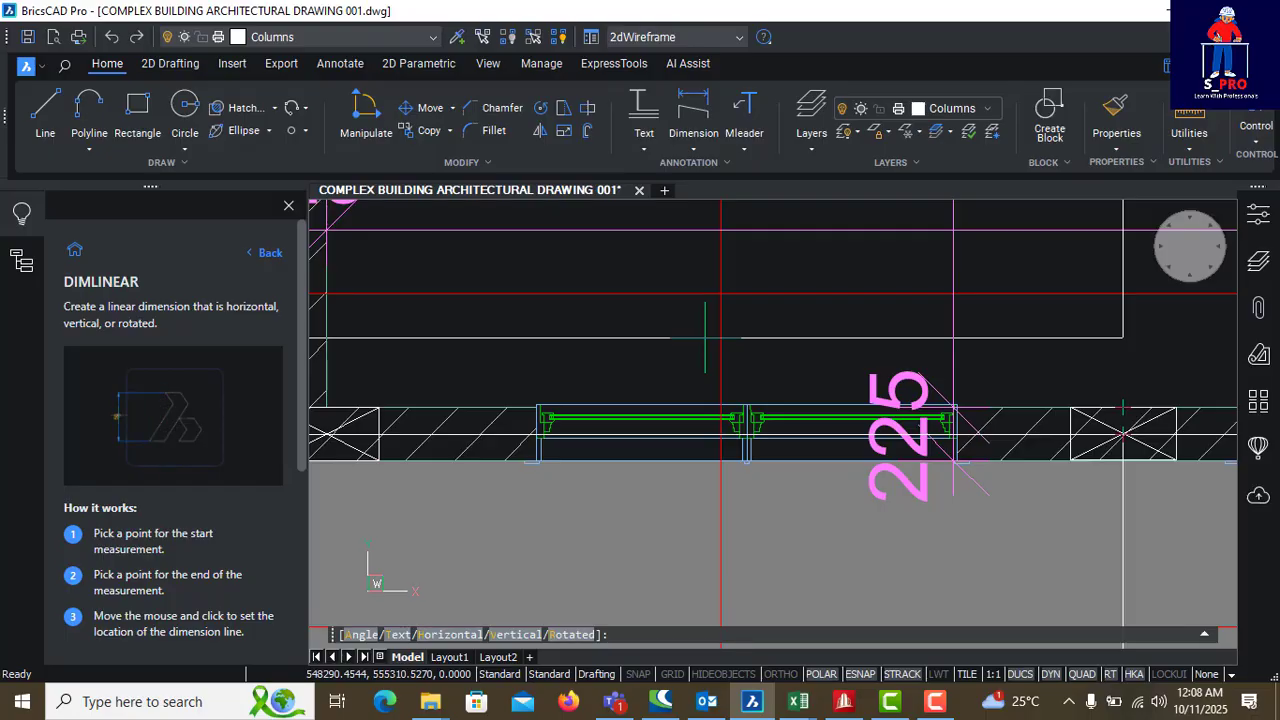
scroll(705, 337, "down", 3)
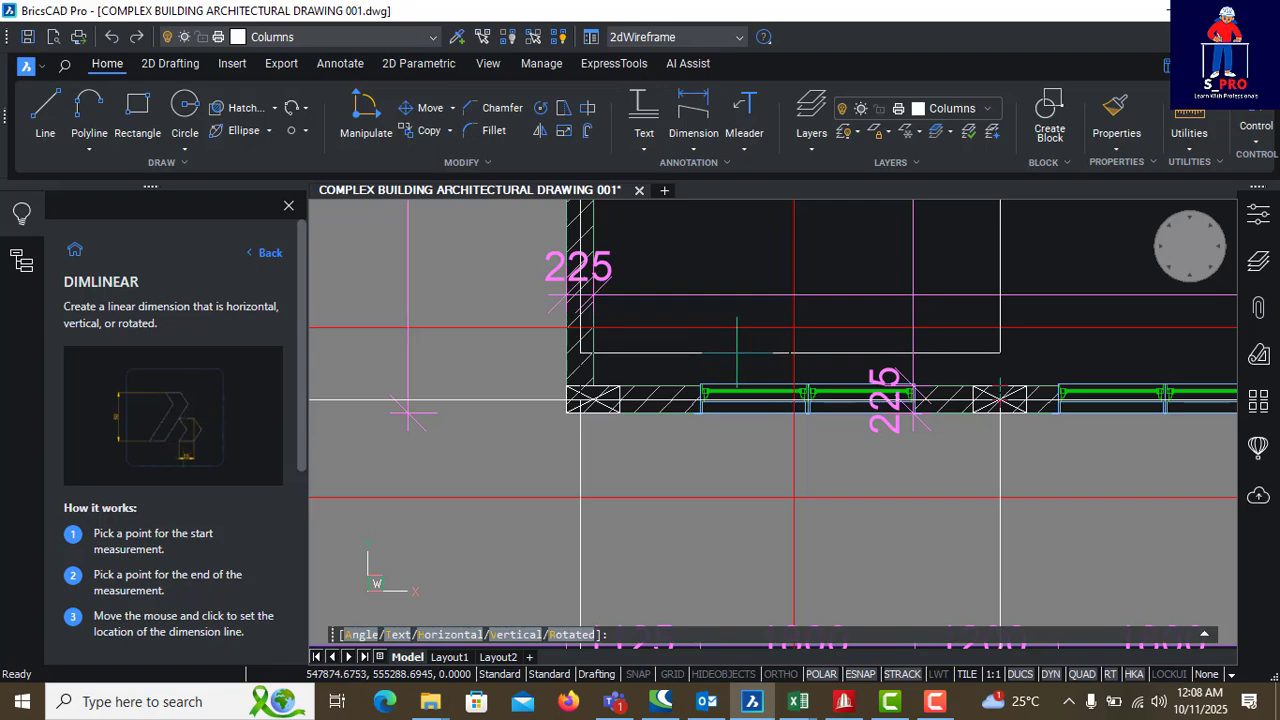
scroll(737, 353, "up", 3)
left_click(737, 354)
Step: Read the text of the new column spacing dimension and delete the dimension
scroll(692, 303, "down", 6)
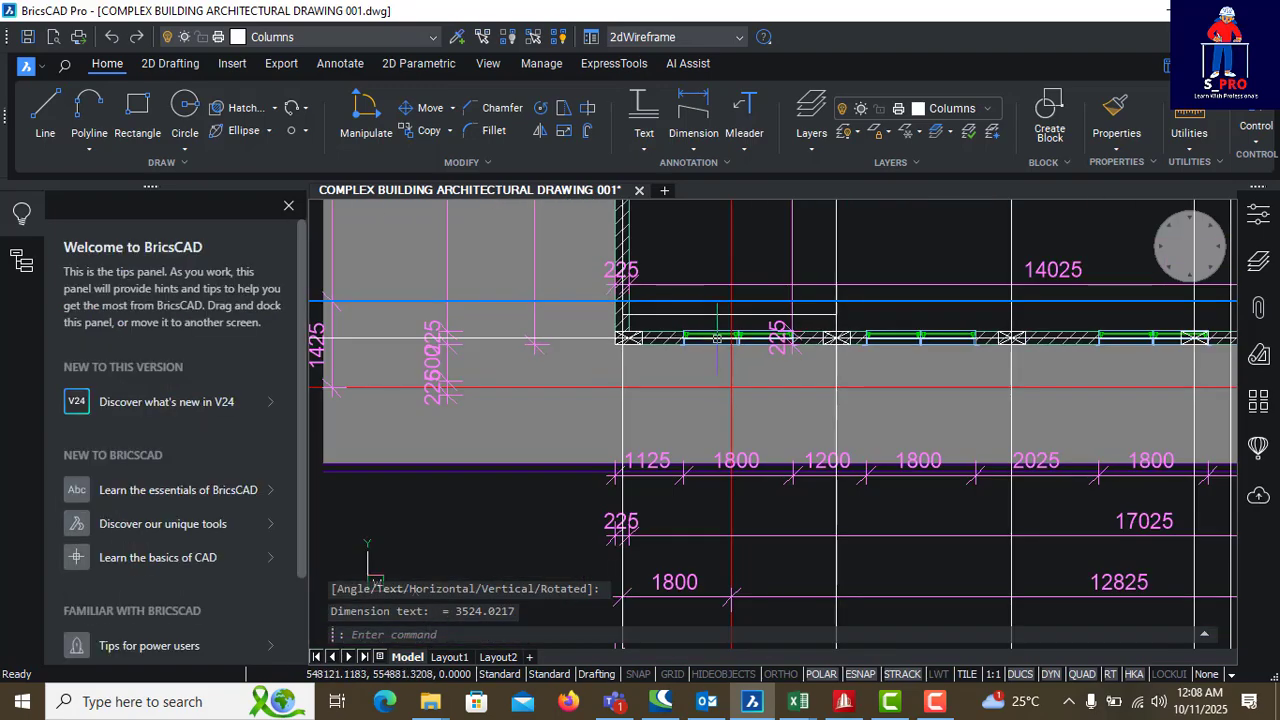
scroll(723, 325, "up", 3)
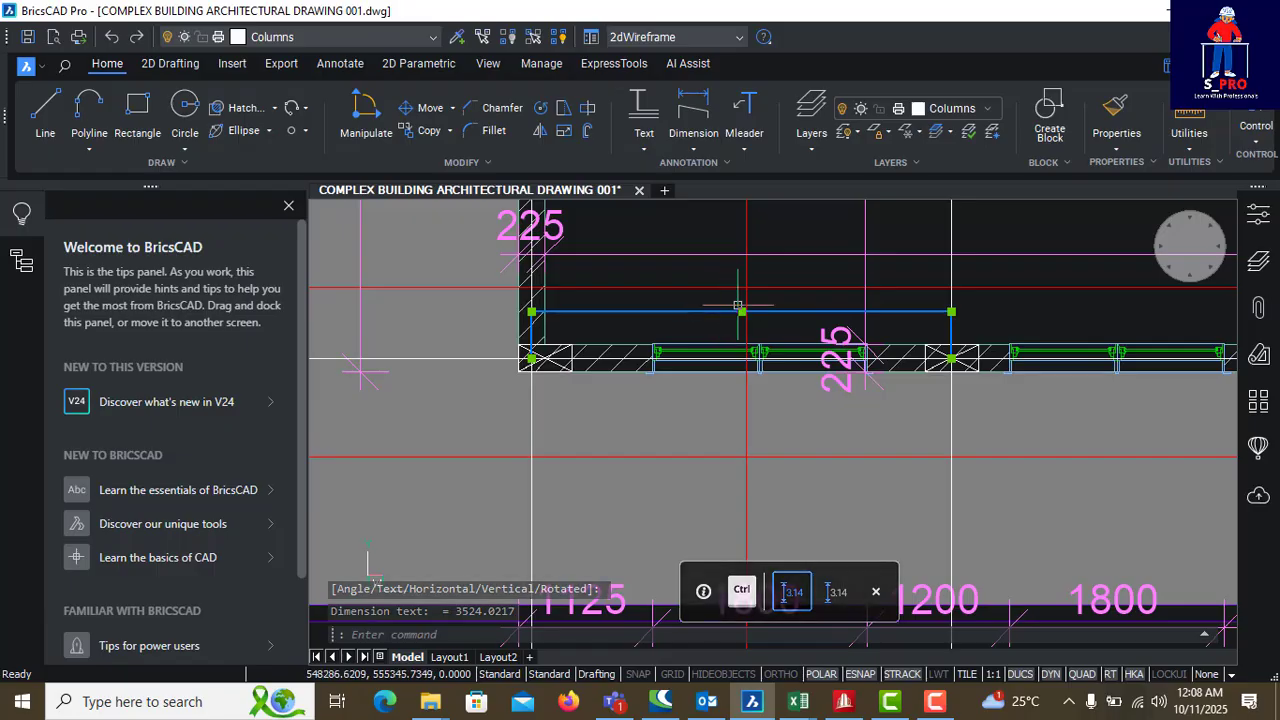
scroll(740, 315, "up", 5)
scroll(745, 325, "up", 6)
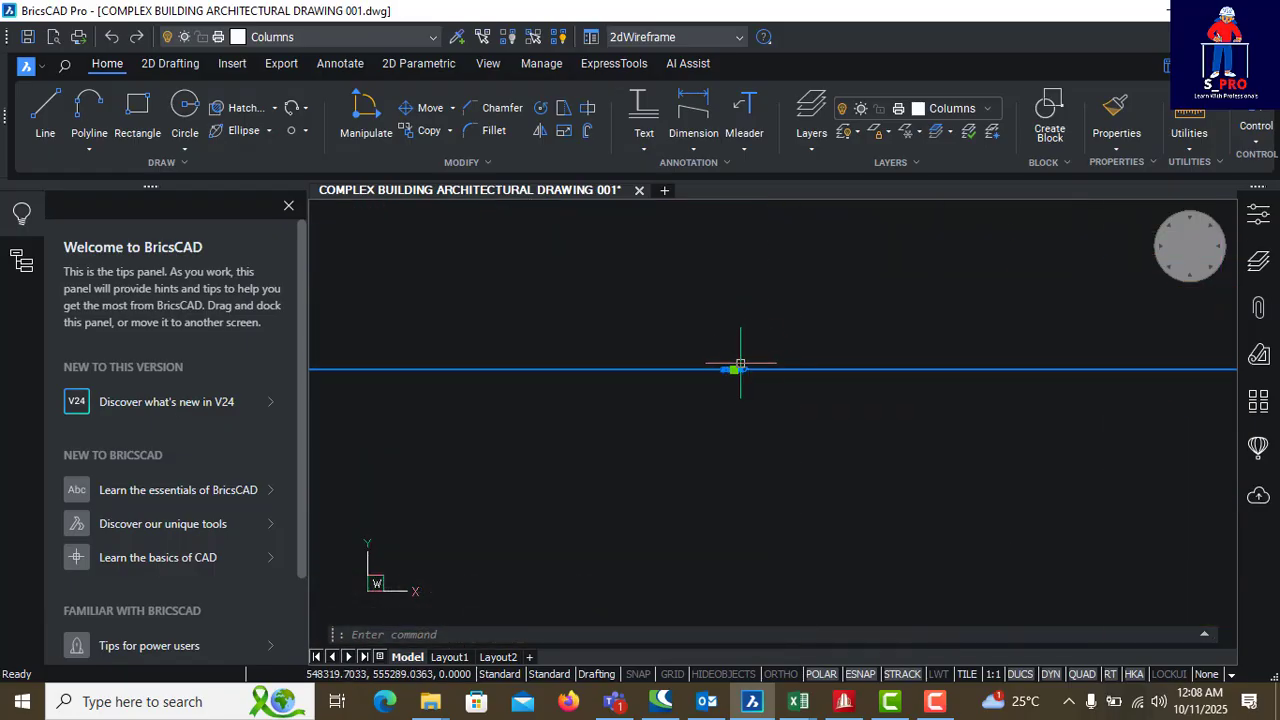
scroll(716, 384, "up", 3)
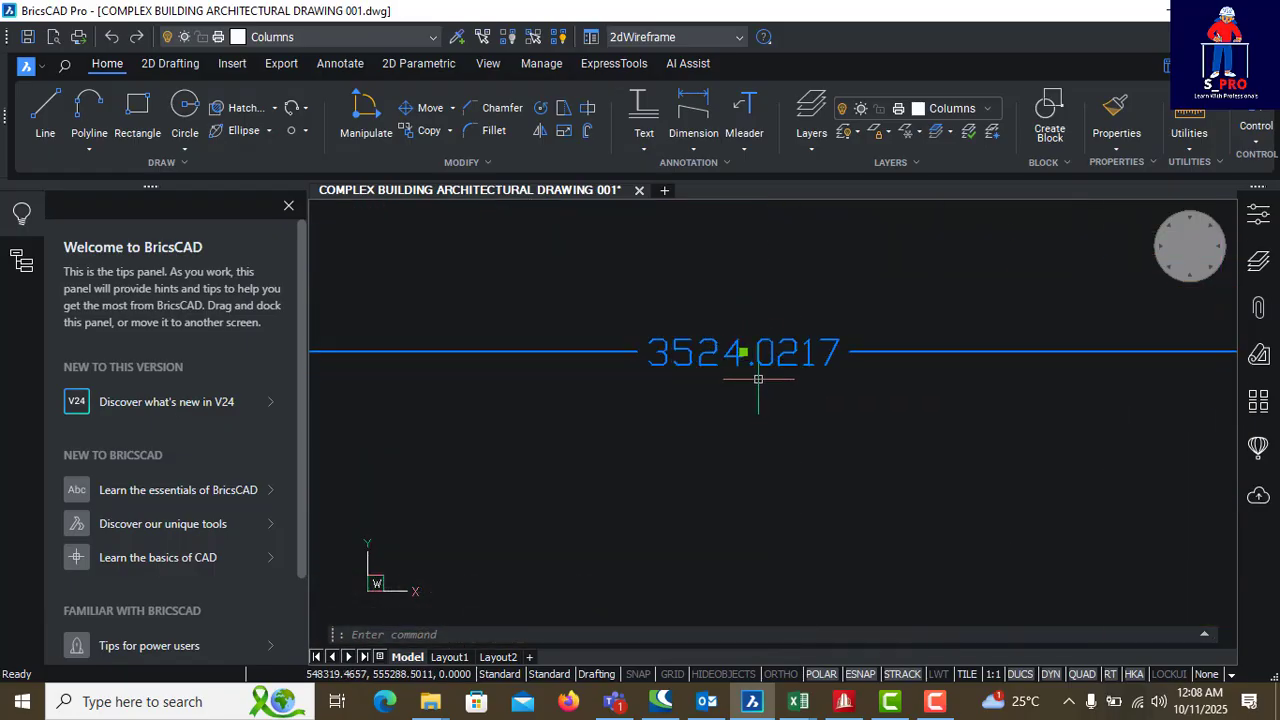
left_click(740, 368)
key("Delete")
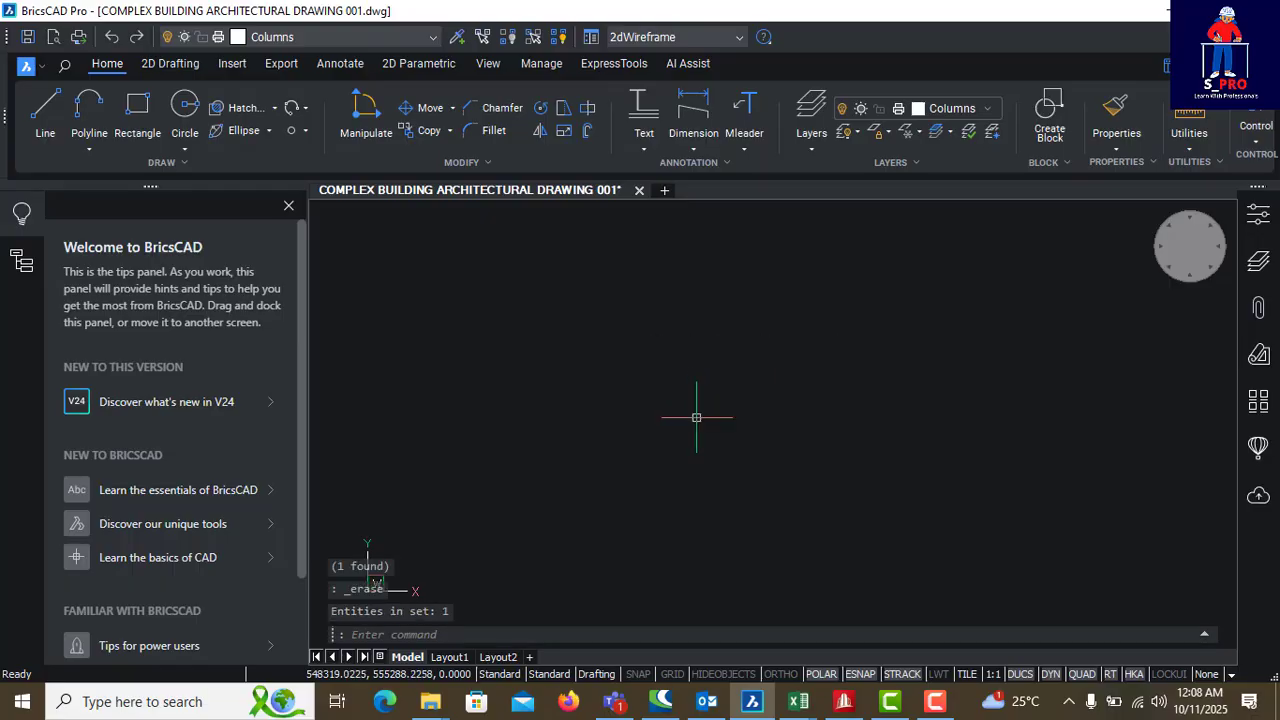
Step: Examine how the construction lines cross the corner column and the hatched walls of CB HALL 1
scroll(699, 430, "down", 5)
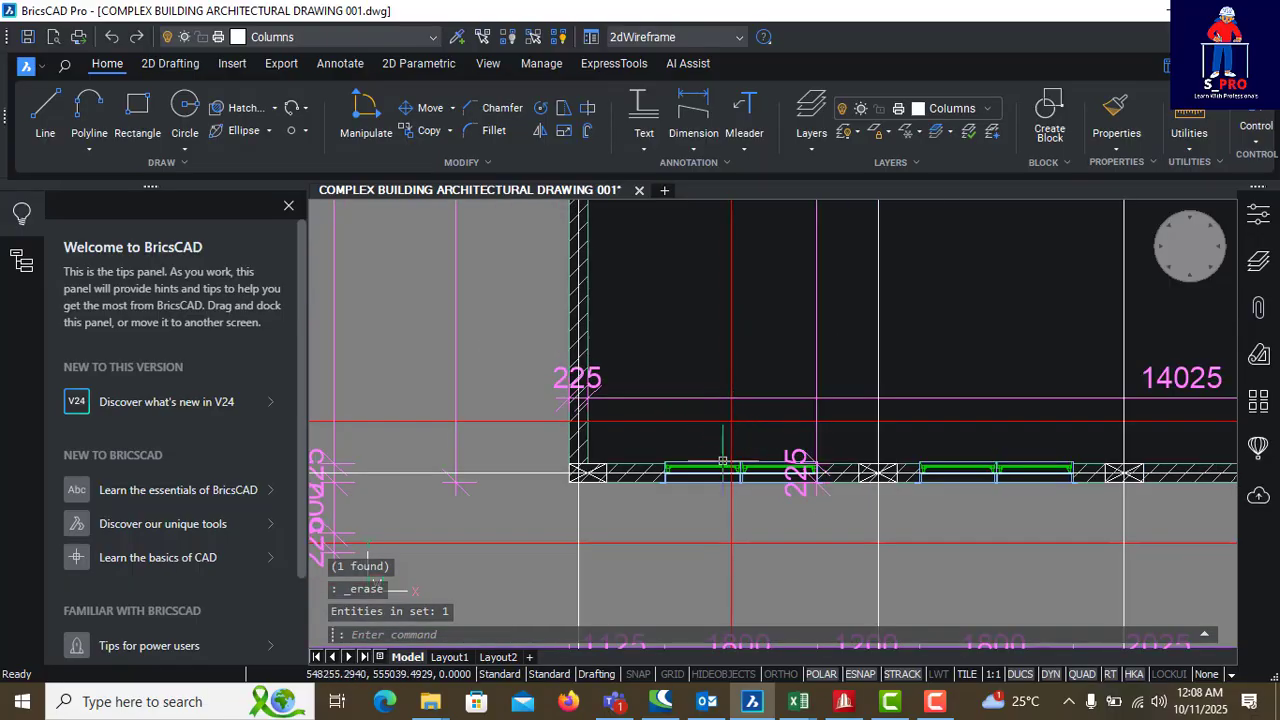
mouse_move(719, 470)
scroll(563, 458, "down", 1)
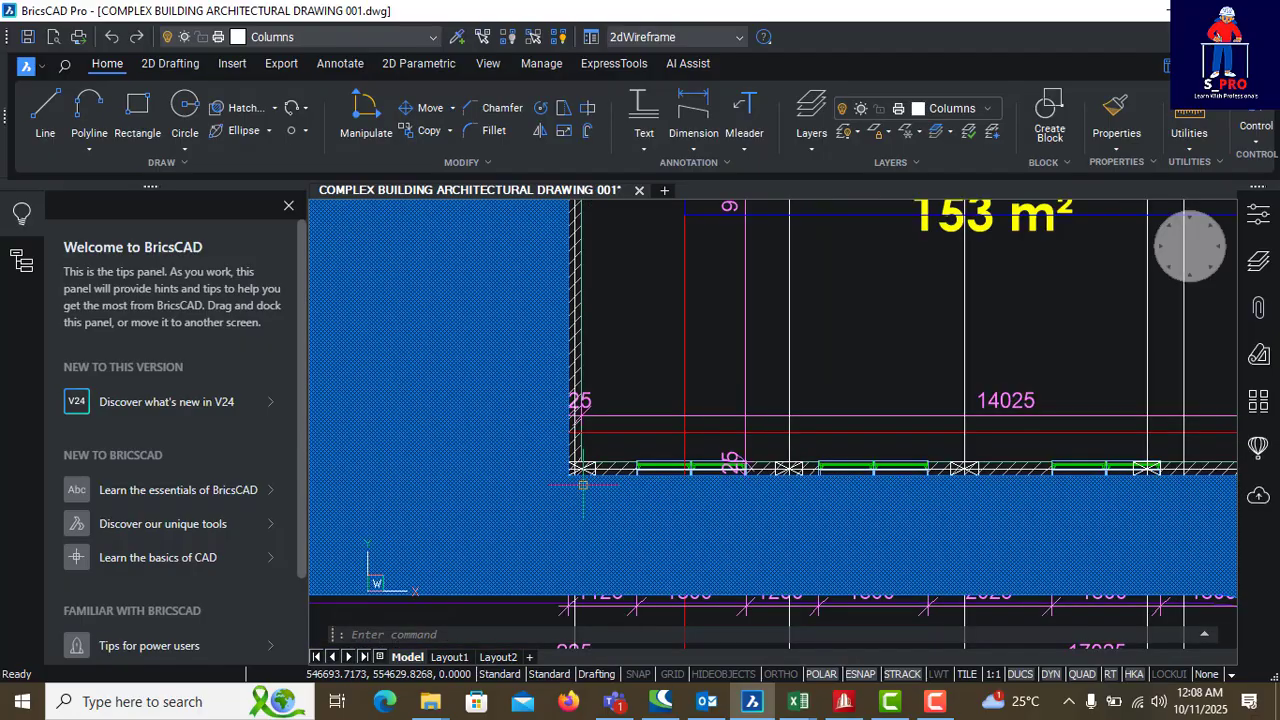
scroll(588, 466, "up", 4)
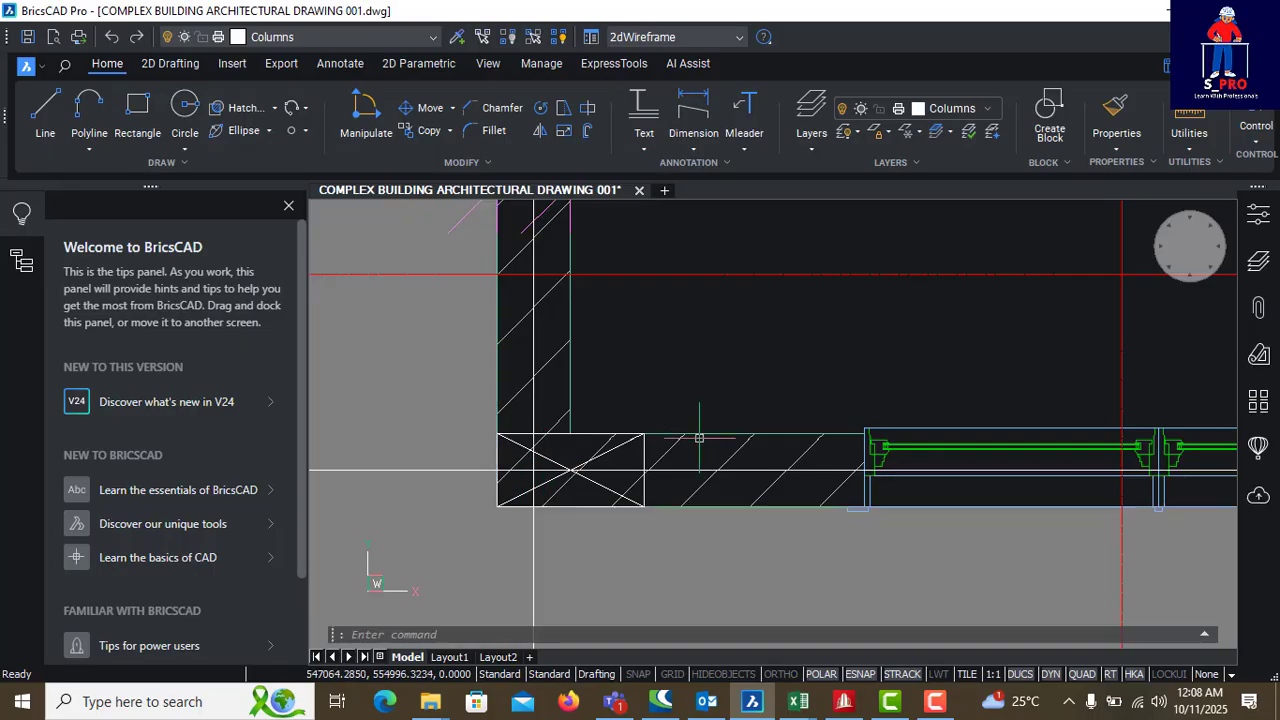
Step: Examine the construction lines through the corner column and the next columns along CB HALL 1's window wall
scroll(620, 462, "down", 5)
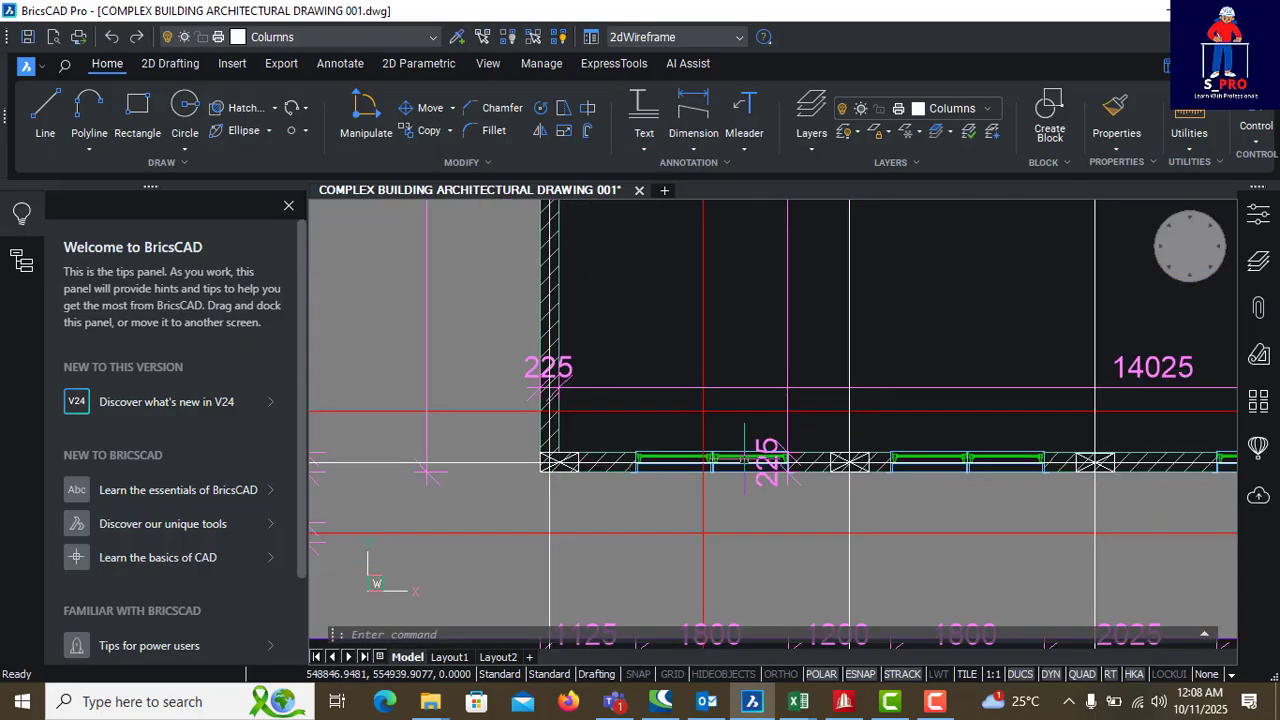
mouse_move(576, 481)
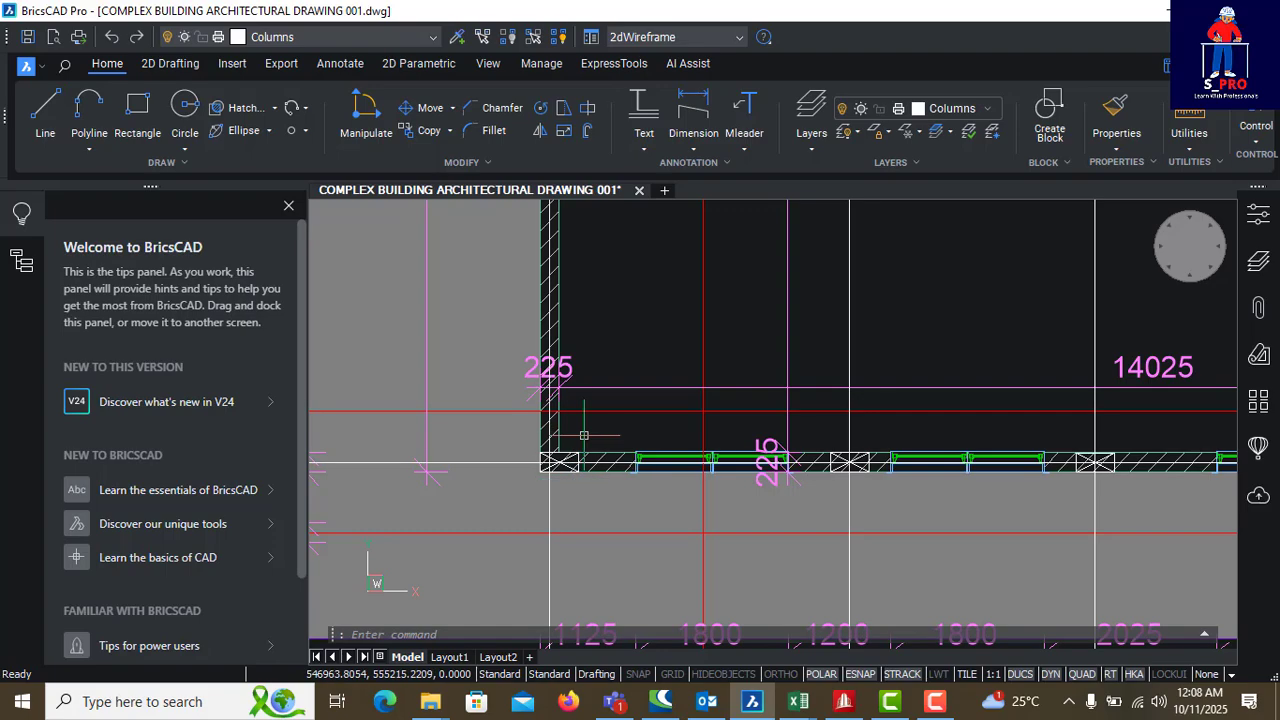
scroll(549, 463, "down", 2)
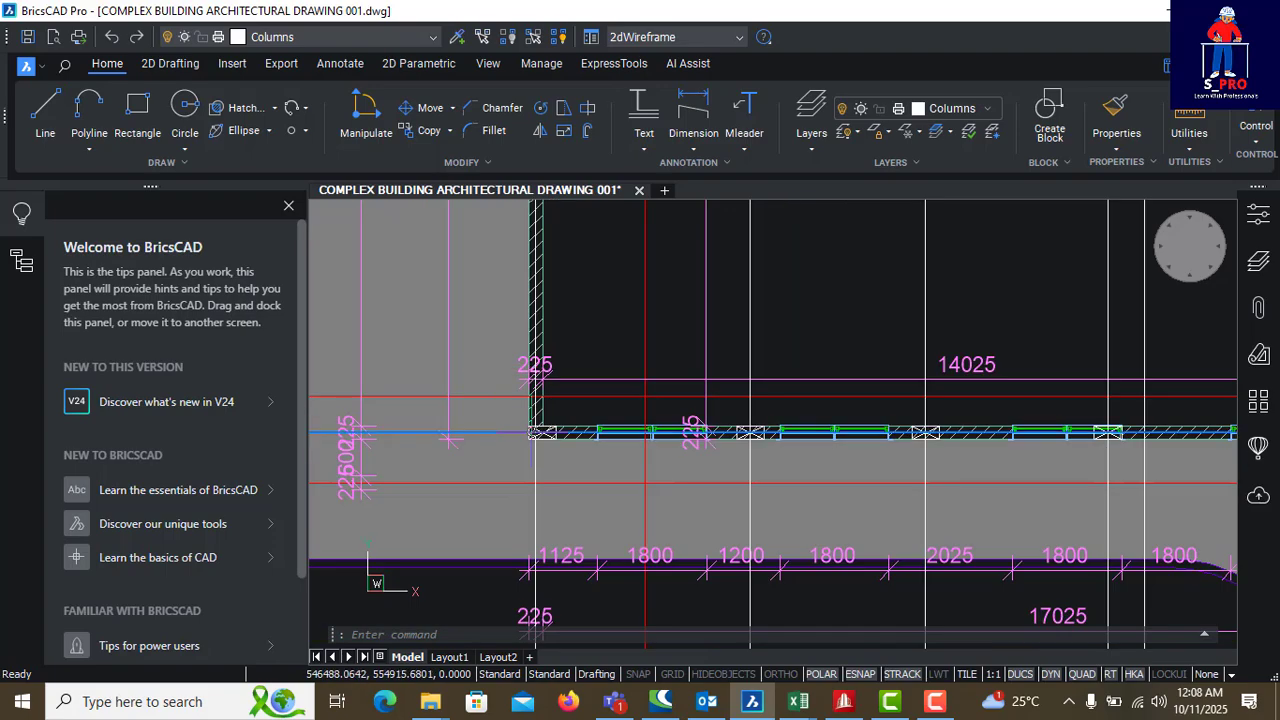
scroll(532, 433, "up", 5)
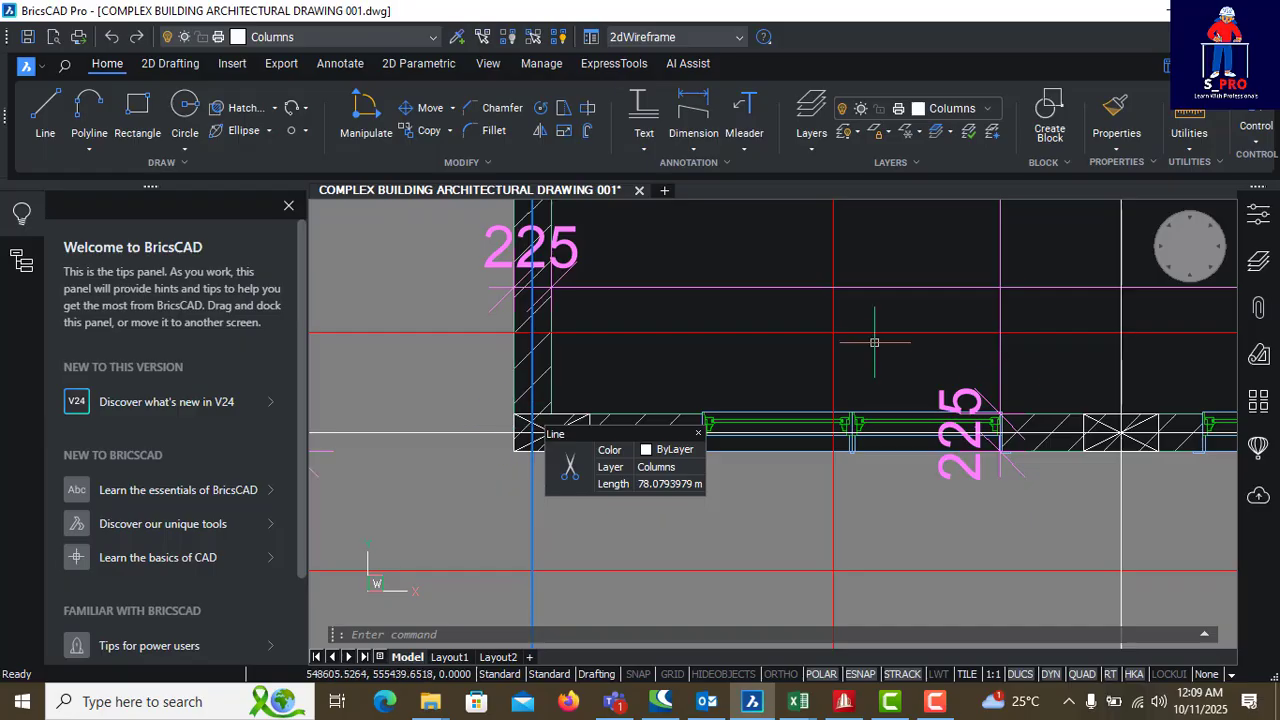
scroll(453, 386, "down", 1)
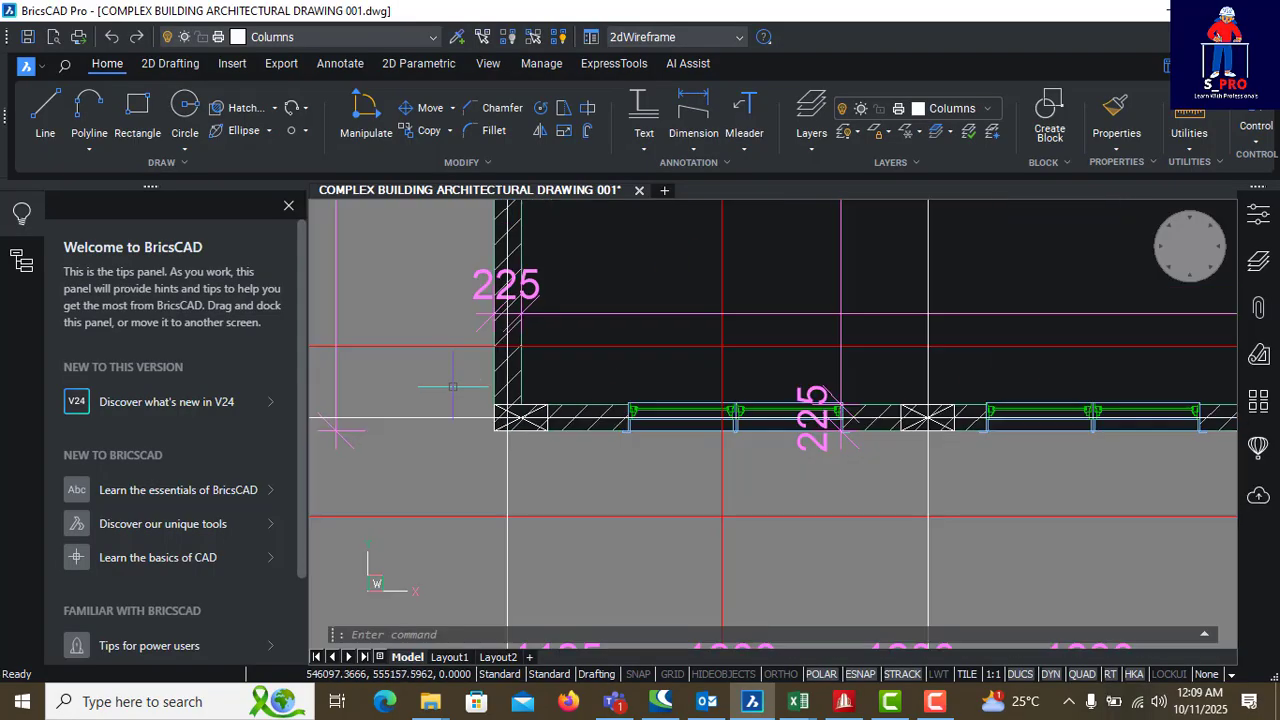
scroll(453, 386, "down", 2)
scroll(785, 412, "up", 4)
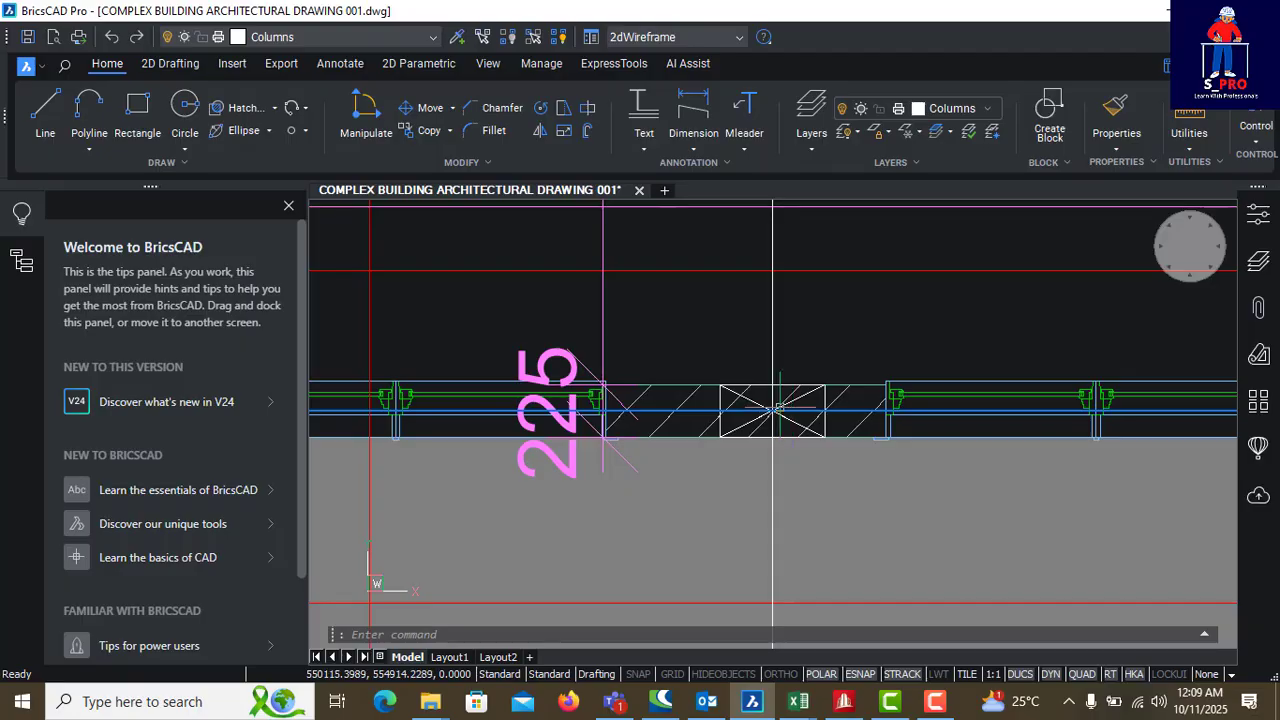
scroll(709, 457, "down", 3)
scroll(970, 460, "down", 3)
Step: Measure the width of the first red column inside CB HALL 1 with a linear dimension, without placing it
scroll(671, 373, "up", 4)
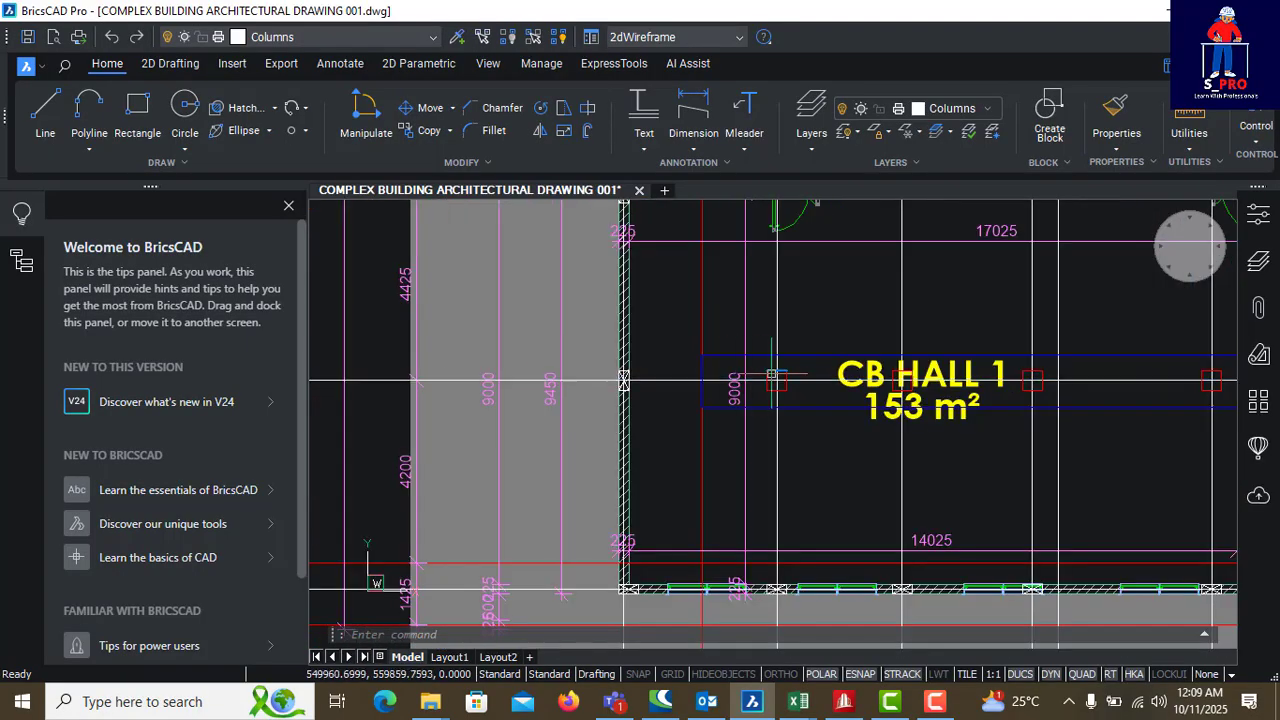
scroll(760, 370, "up", 4)
scroll(689, 382, "down", 1)
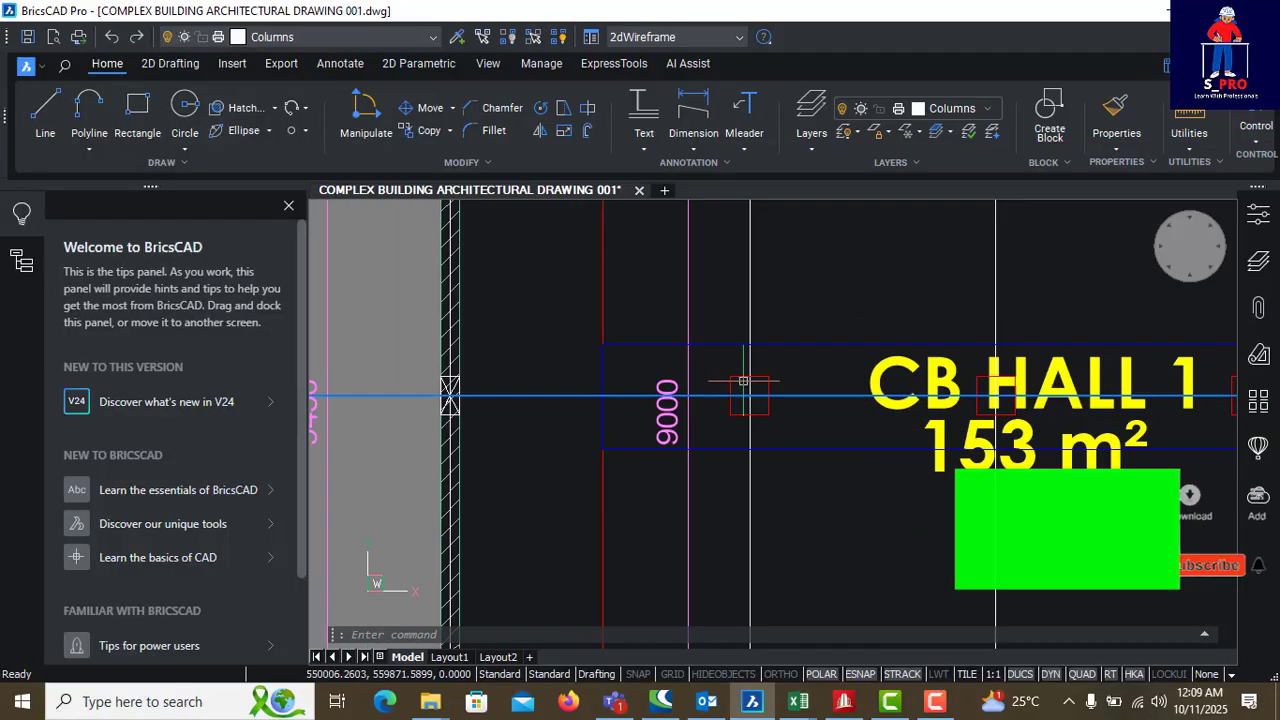
left_click(695, 116)
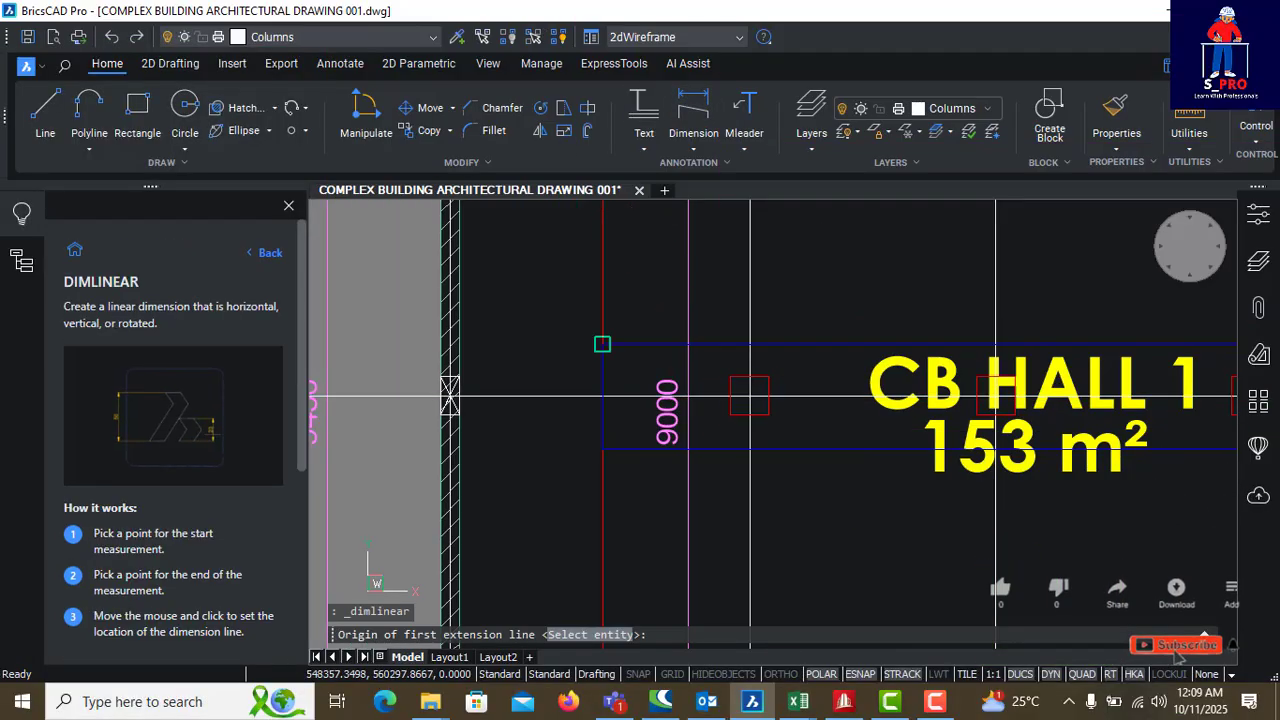
left_click(731, 377)
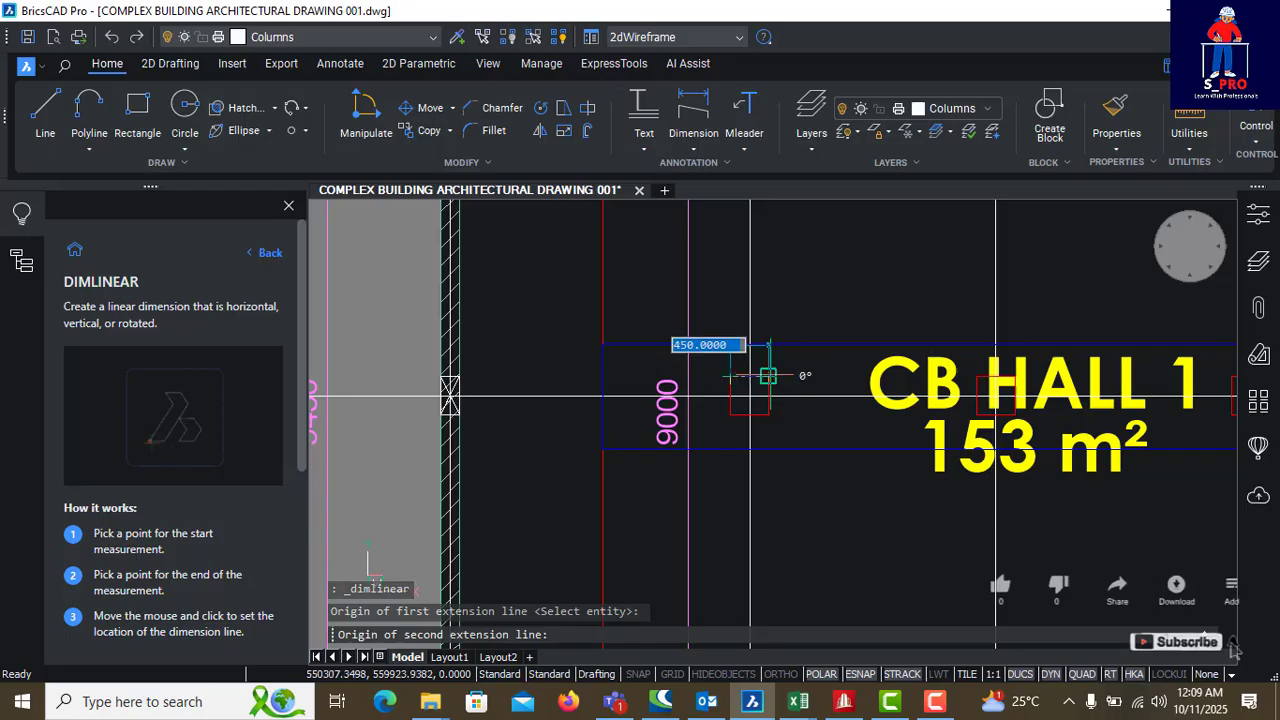
left_click(767, 372)
key("Escape")
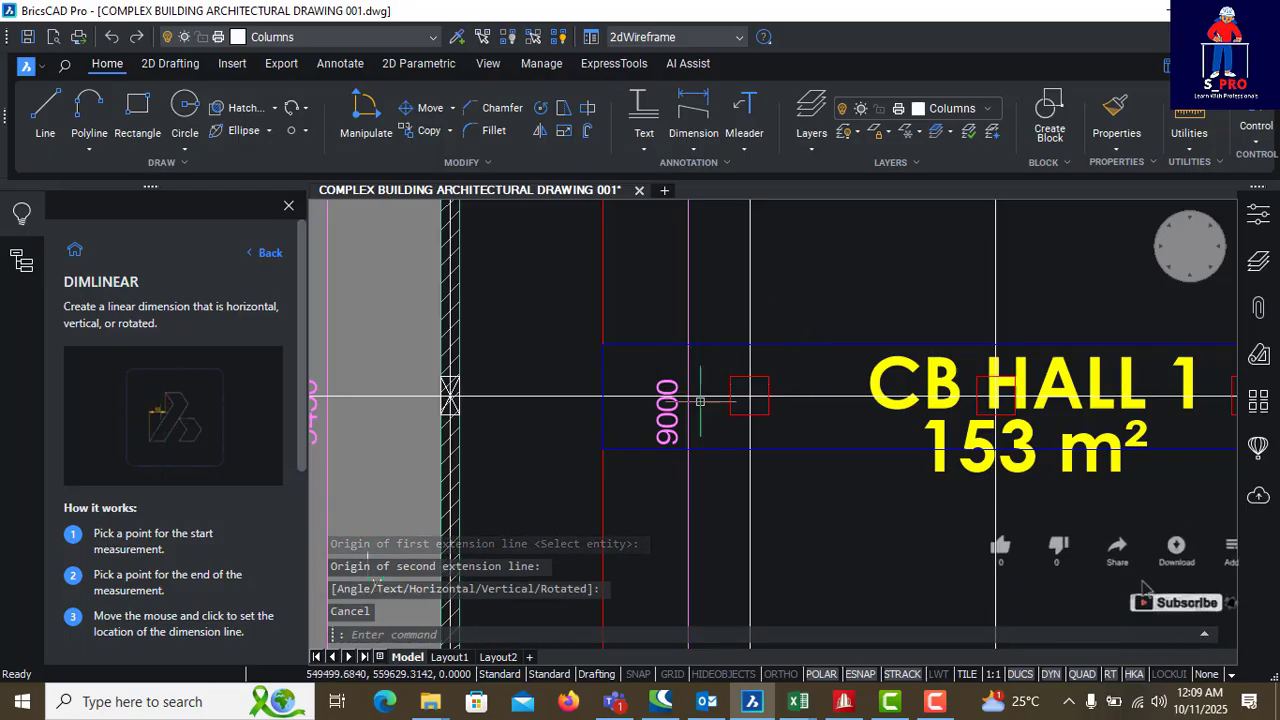
Step: Review the column construction lines across CB HALL 1 and the whole ground floor plan
scroll(645, 430, "down", 3)
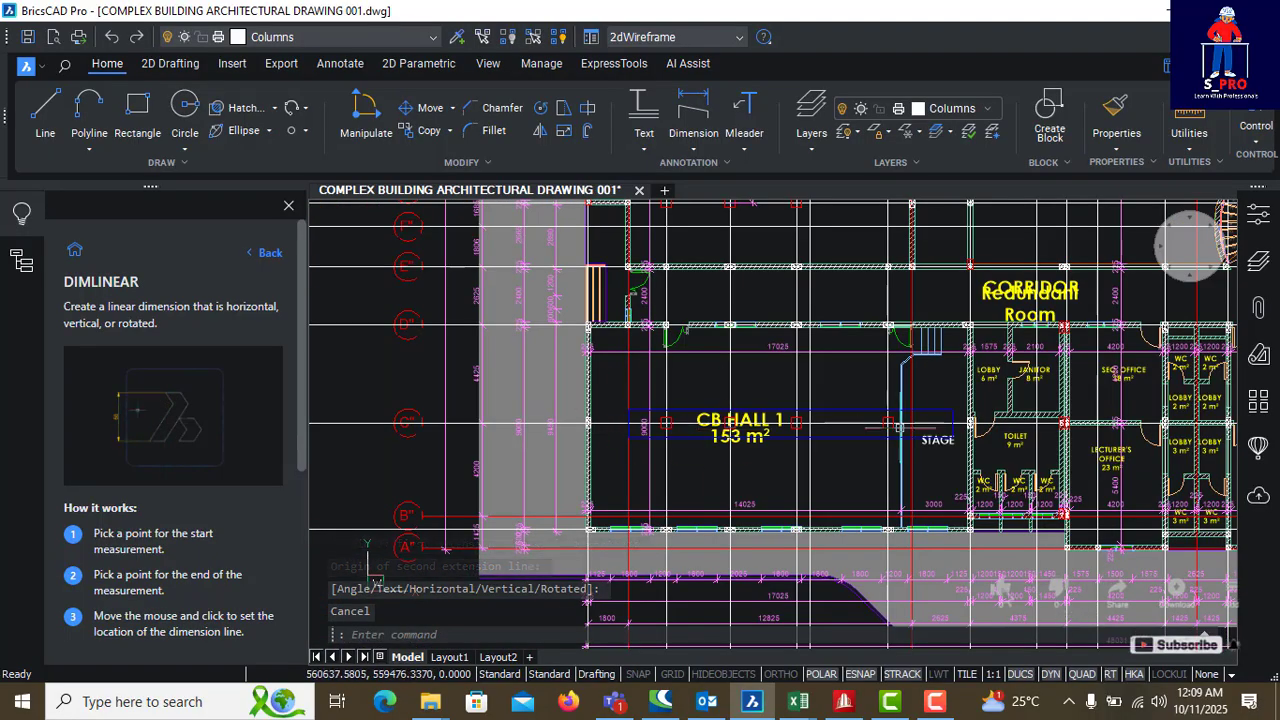
scroll(700, 326, "down", 5)
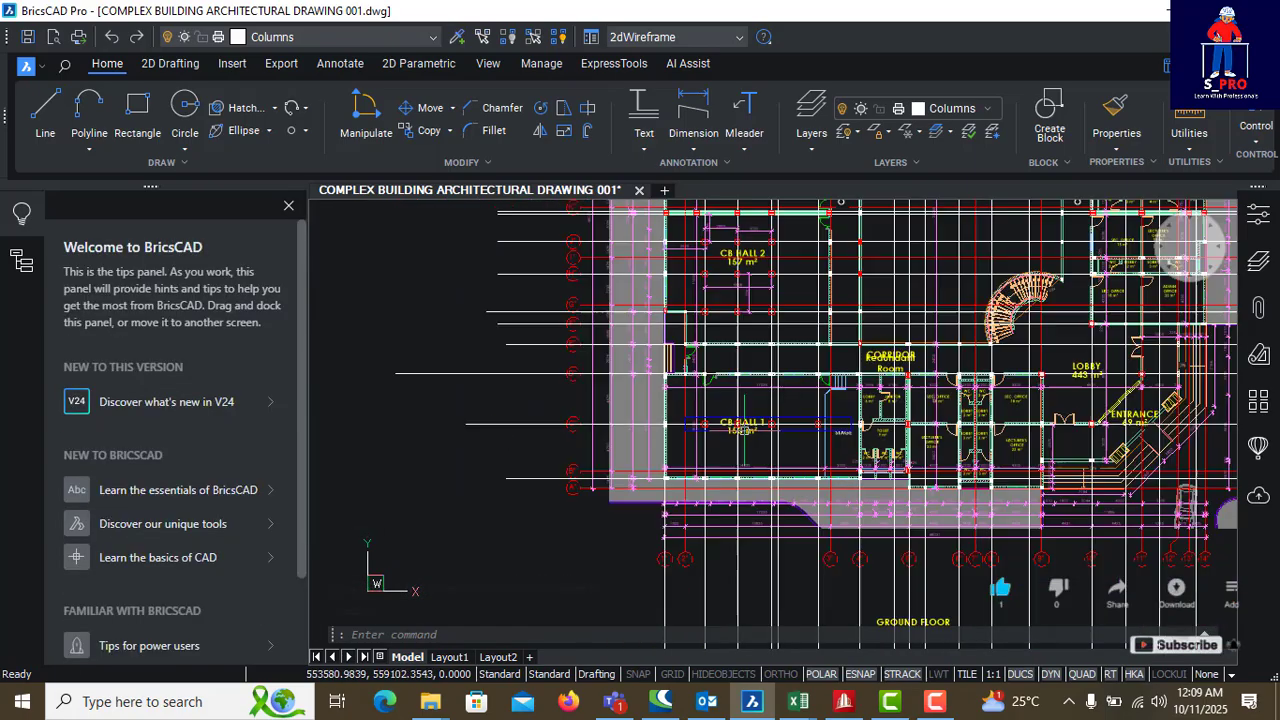
scroll(790, 410, "down", 3)
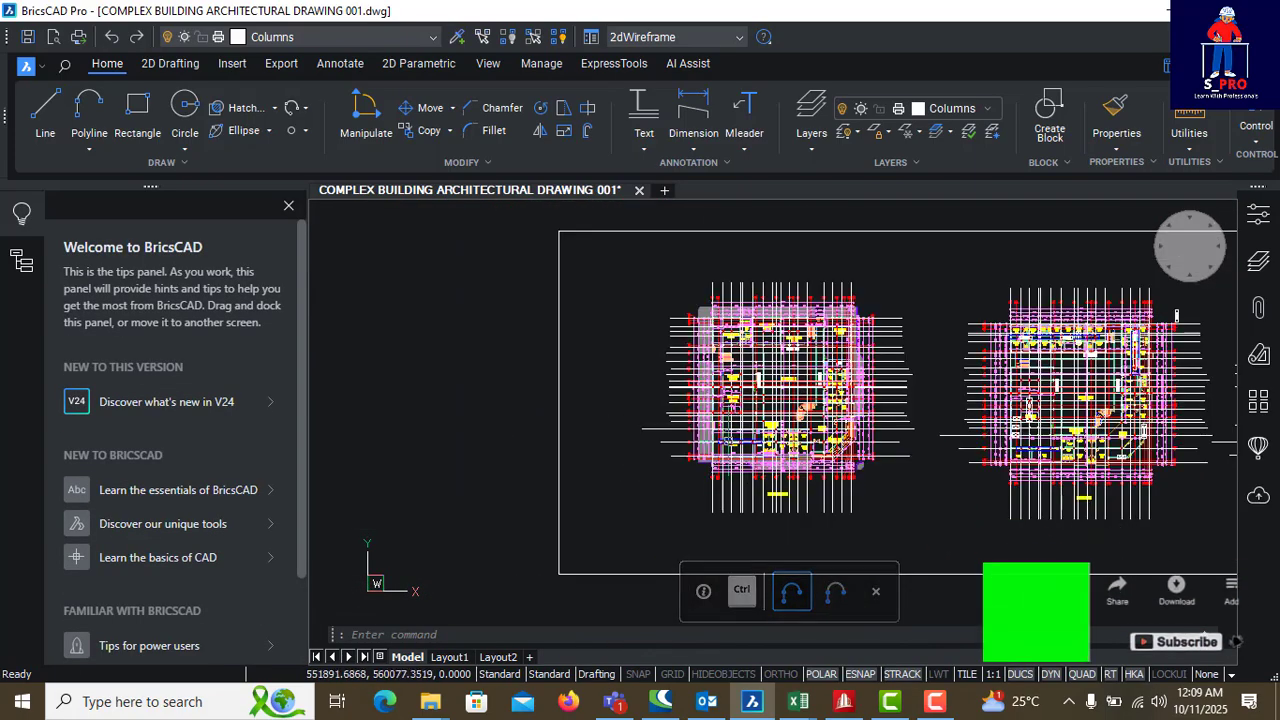
scroll(606, 415, "up", 6)
scroll(606, 415, "down", 6)
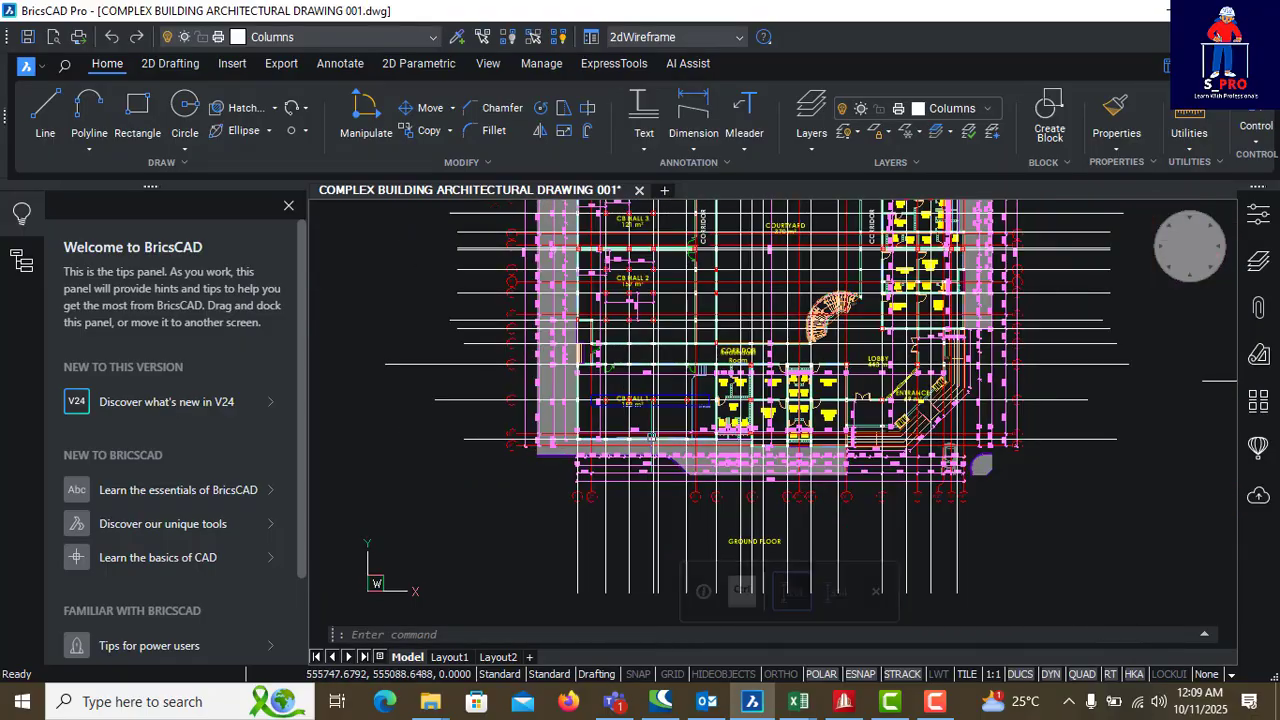
Step: Switch to STAAD.Pro and examine the 3D column layout of Main Block4 from several angles
left_click(843, 703)
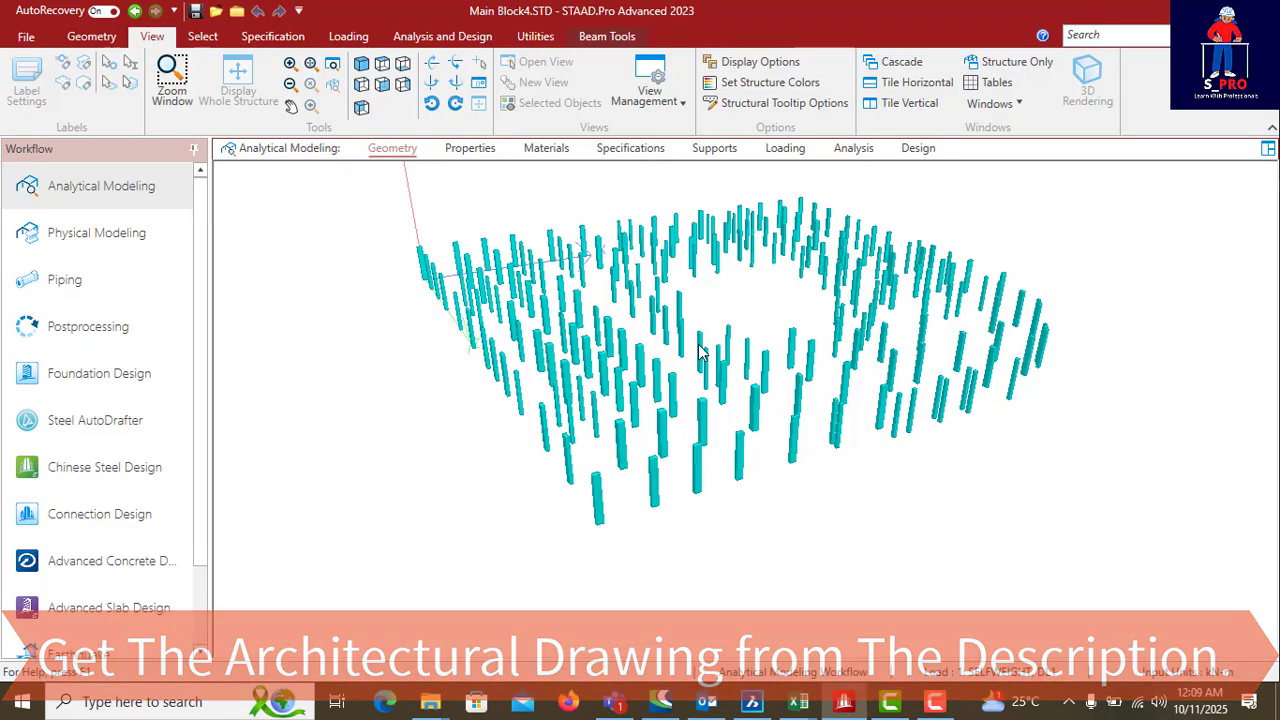
scroll(678, 303, "up", 1)
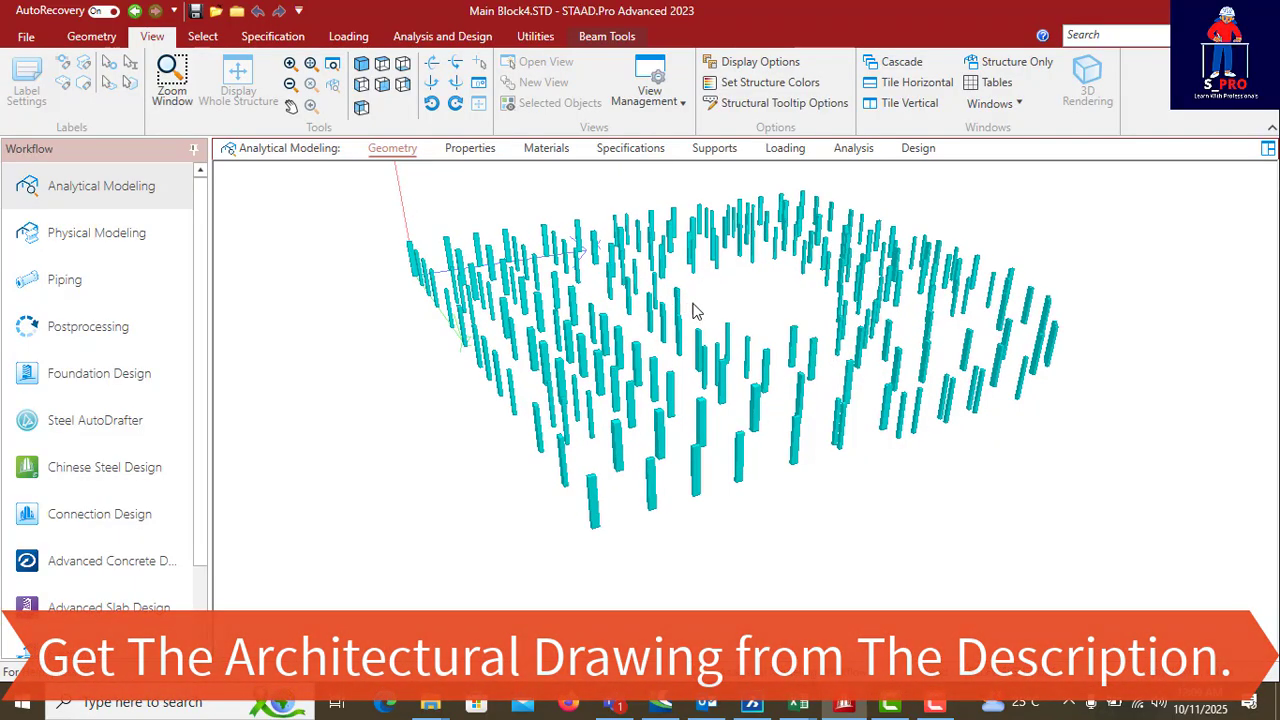
scroll(688, 310, "up", 2)
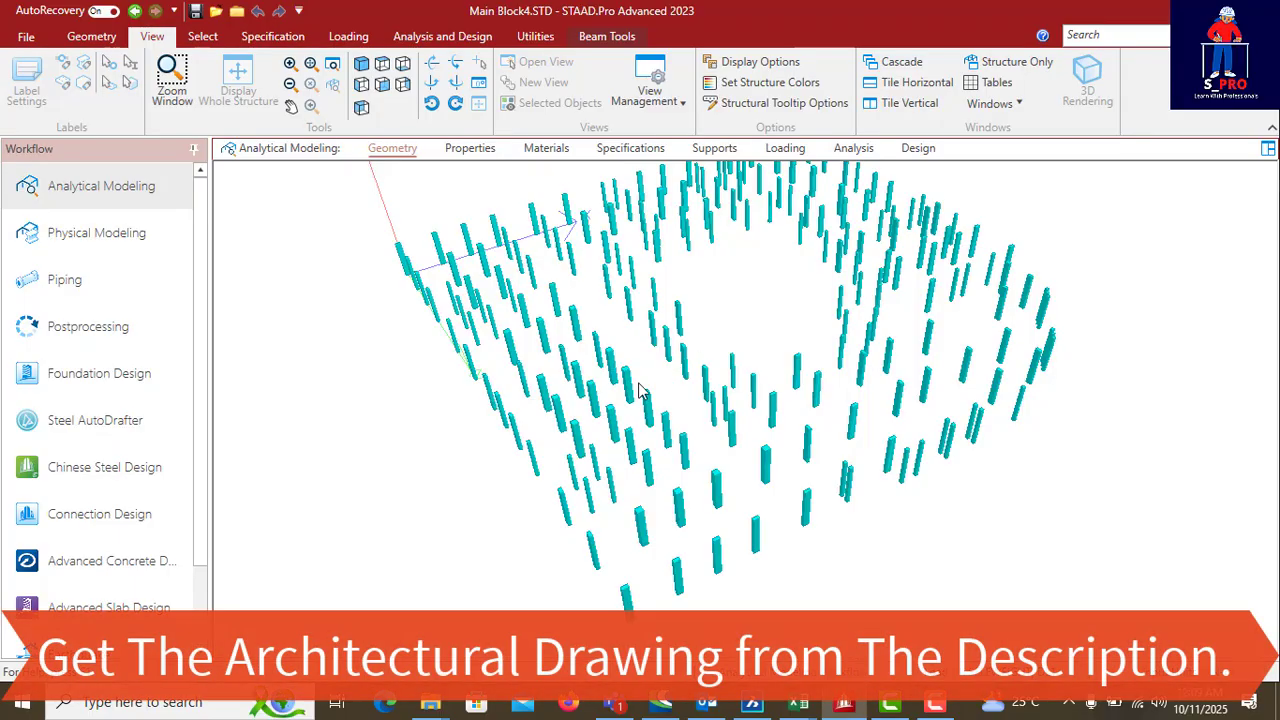
middle_click_drag(822, 412, 688, 429)
scroll(909, 248, "up", 3)
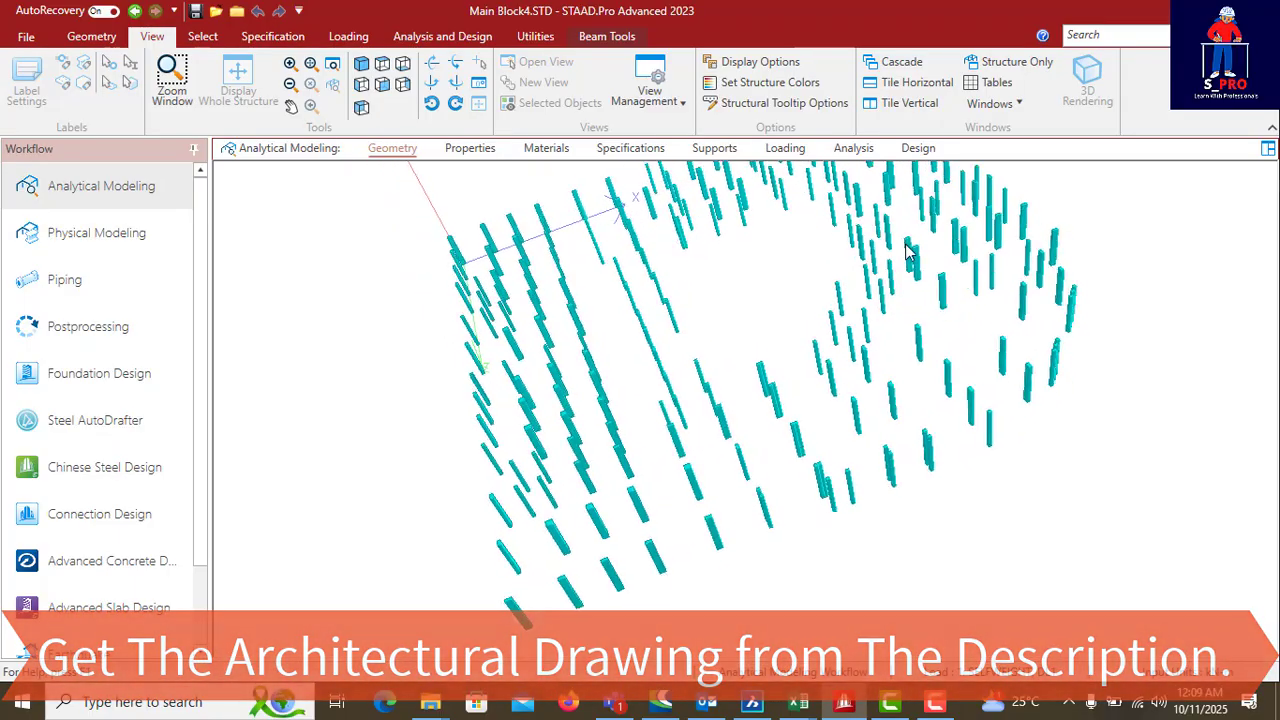
middle_click_drag(928, 258, 894, 337)
scroll(867, 443, "up", 2)
scroll(866, 448, "up", 5)
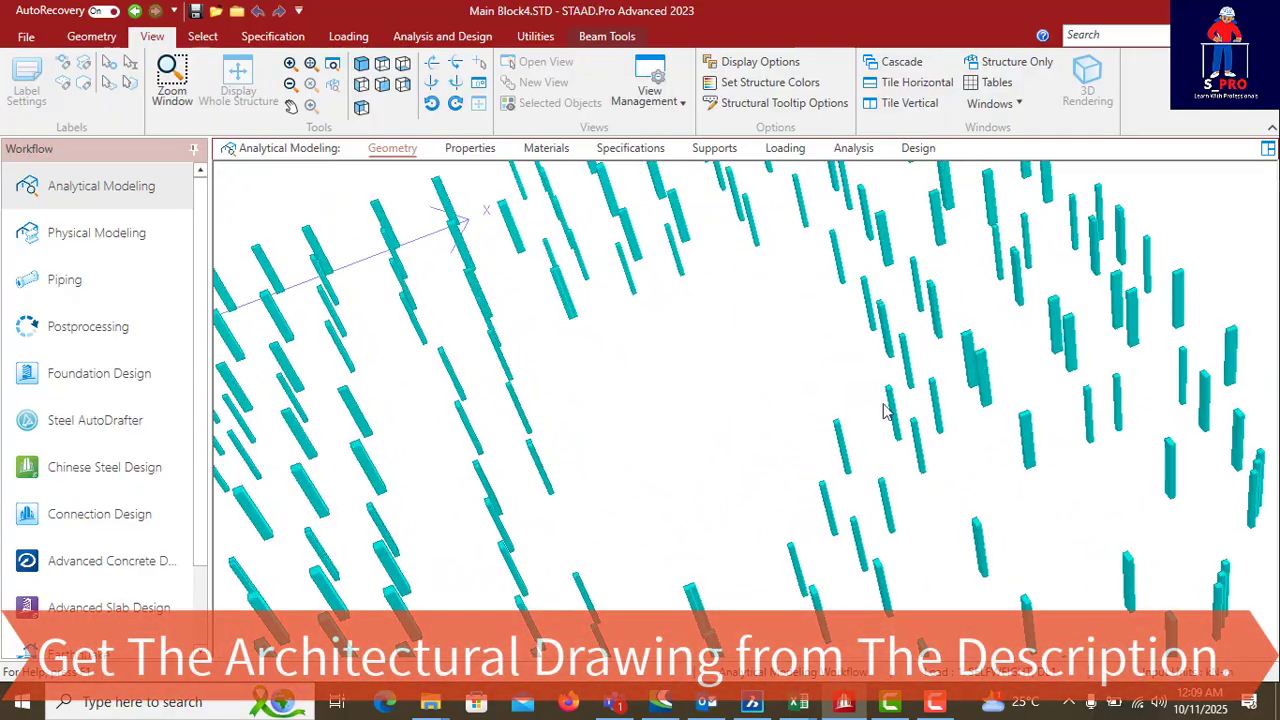
scroll(740, 294, "down", 5)
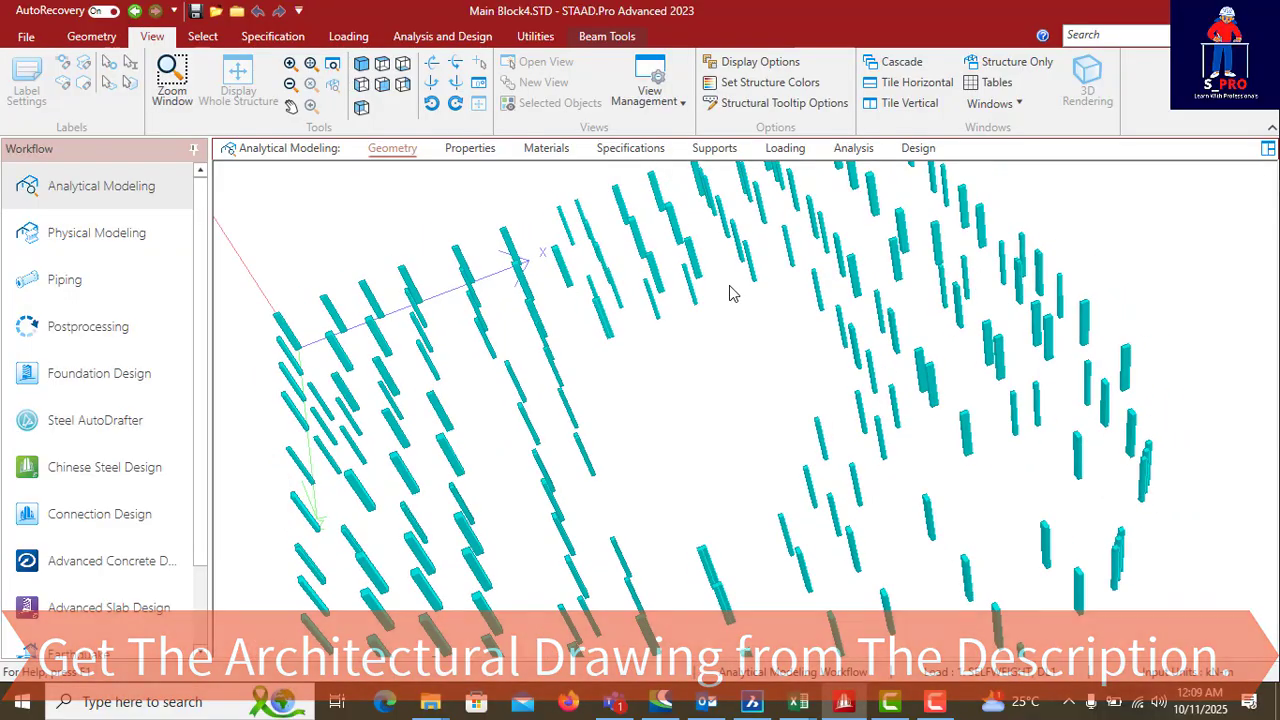
scroll(592, 228, "down", 5)
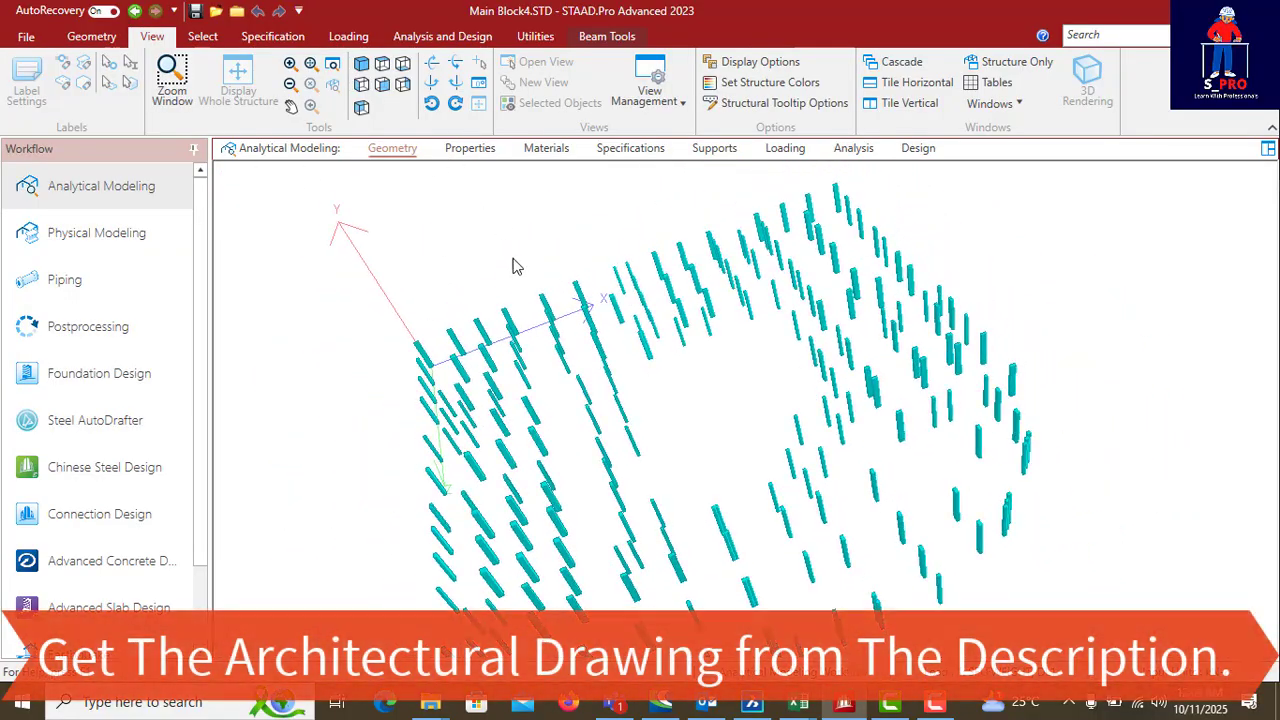
middle_click_drag(814, 328, 821, 374)
middle_click_drag(901, 298, 710, 257)
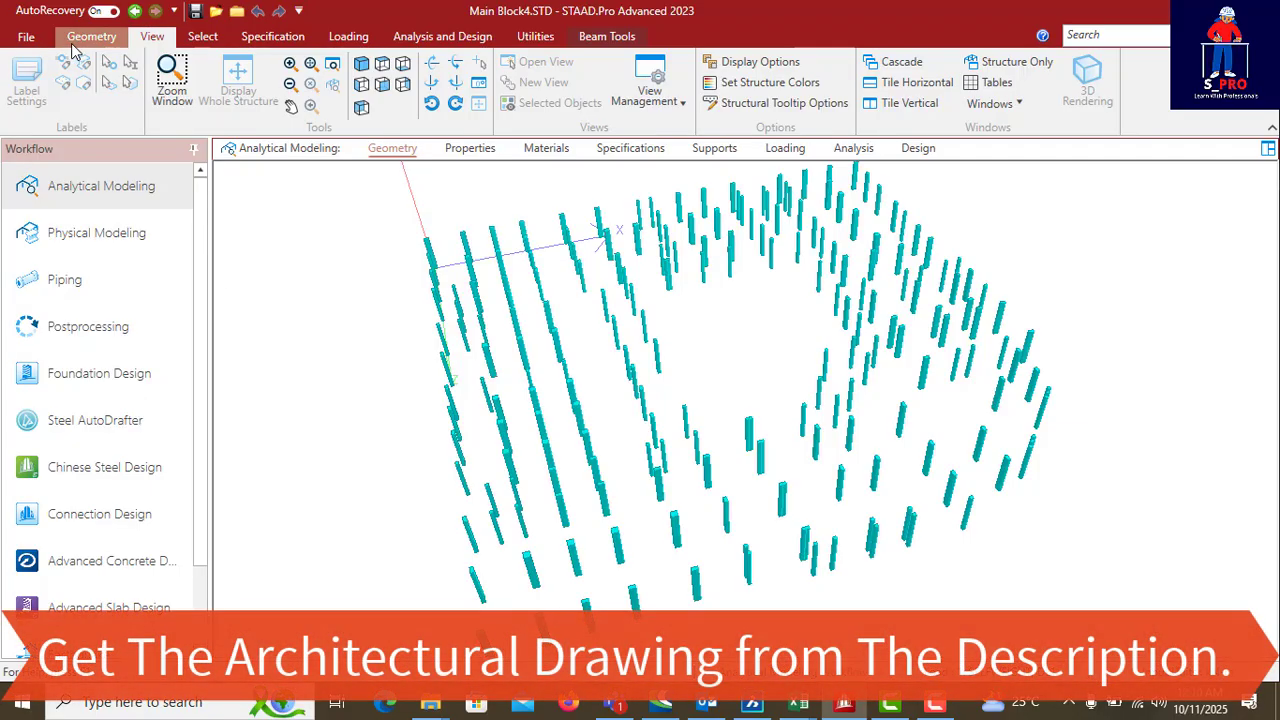
Step: Create a new analytical model named Structure1 with metric units
left_click(26, 36)
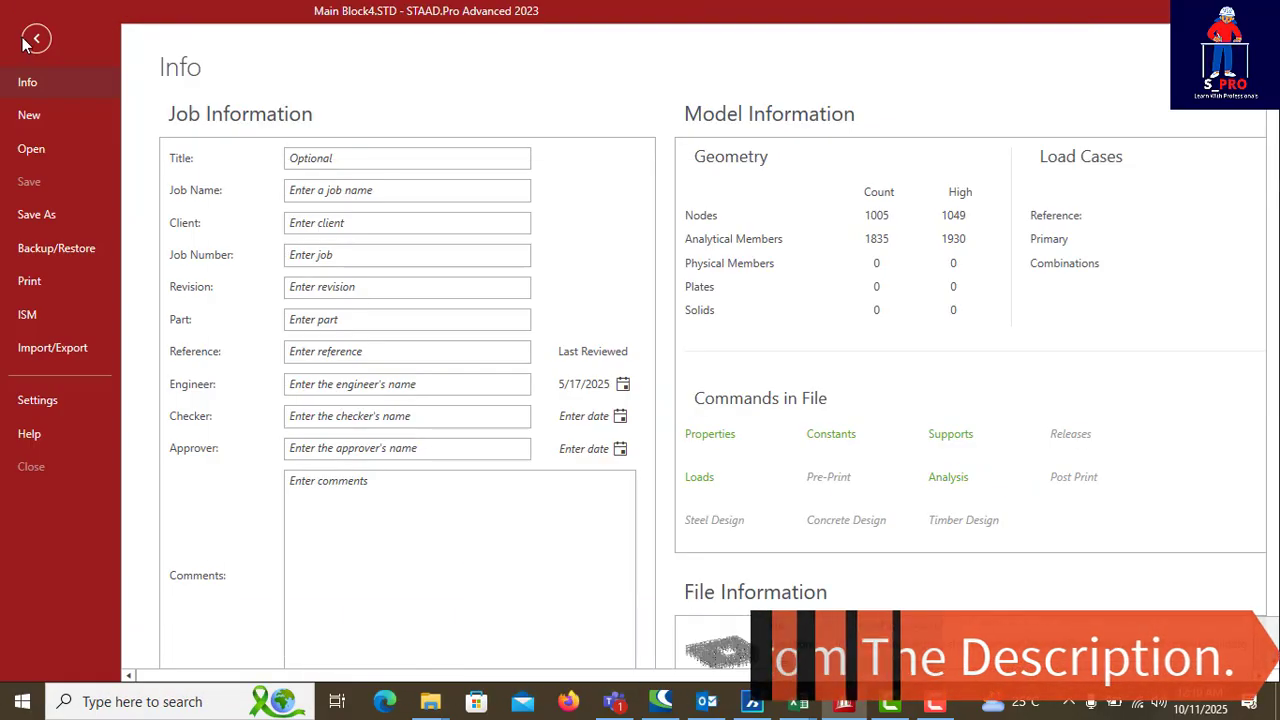
left_click(28, 116)
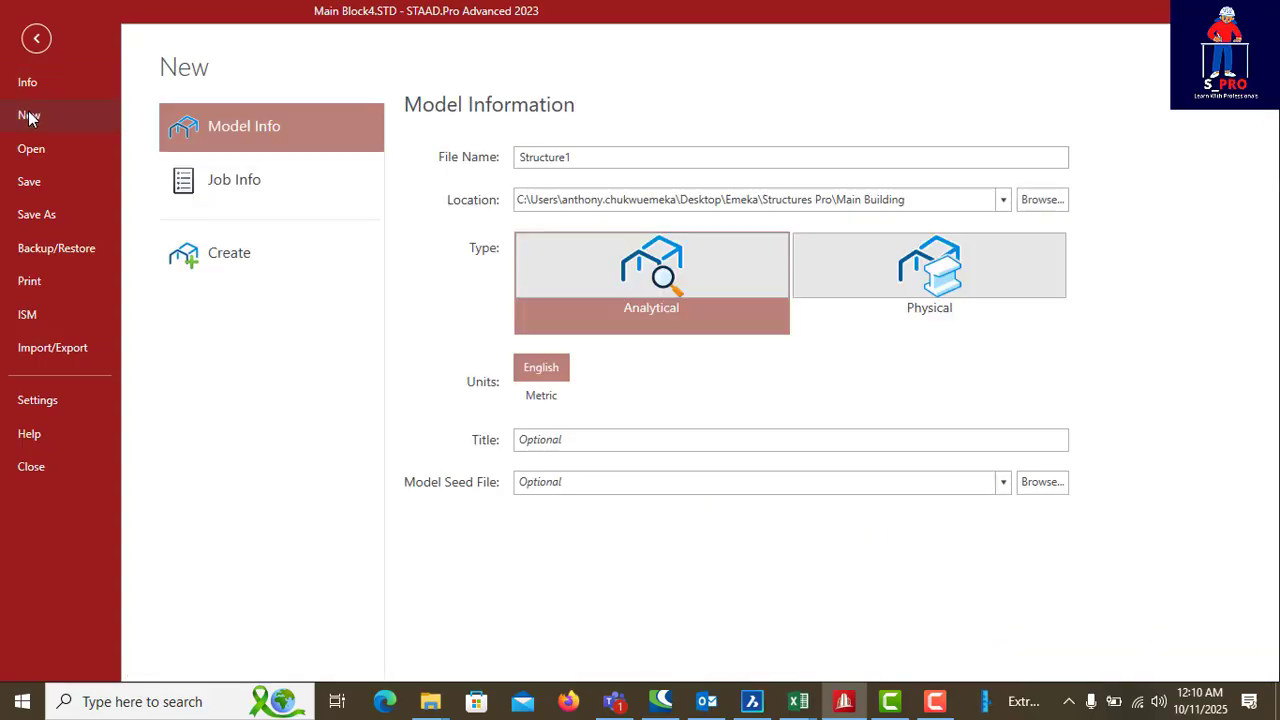
left_click(545, 397)
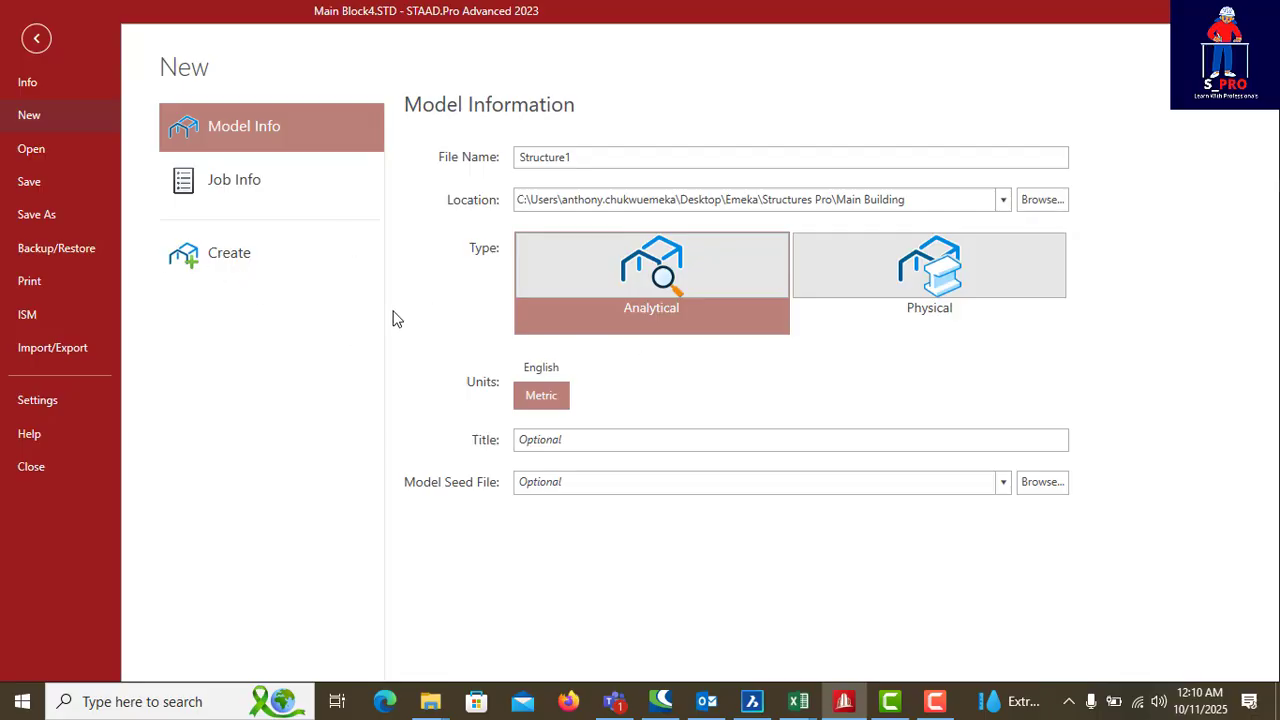
left_click(245, 256)
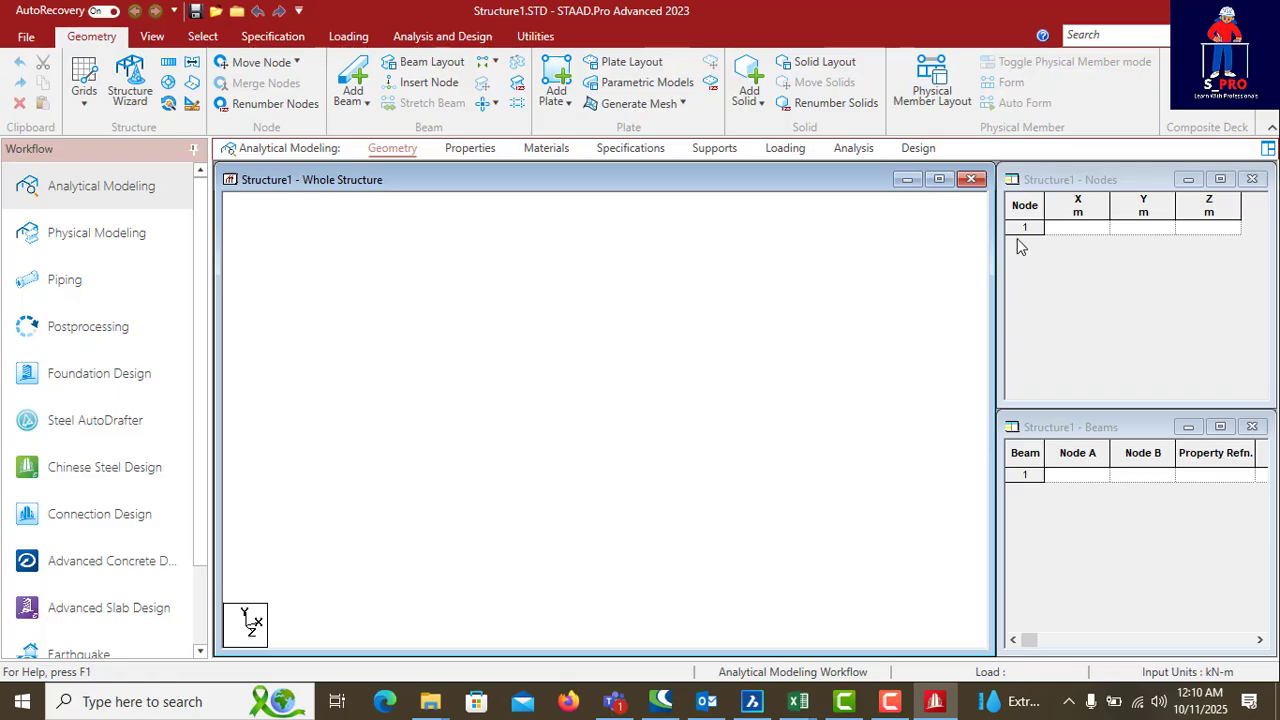
Step: Add node 1 at the origin, with an X coordinate of 0 m, in the node coordinate table
left_click(1076, 231)
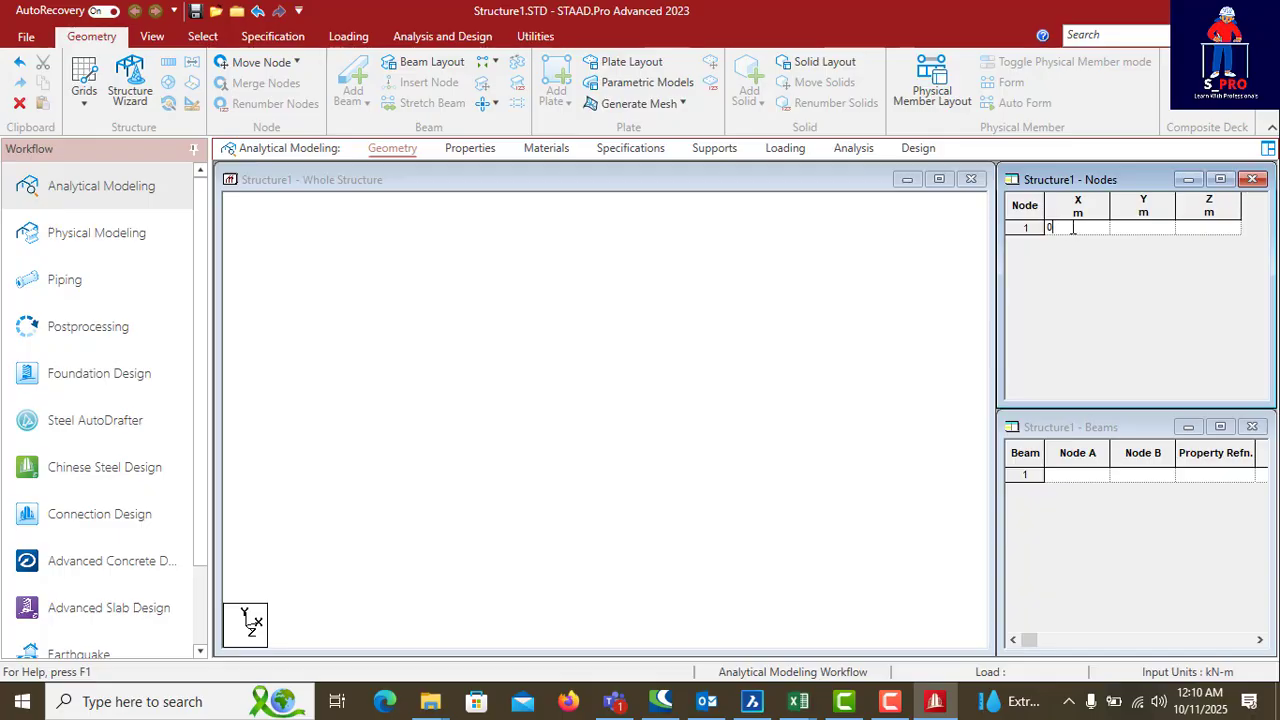
key("Tab")
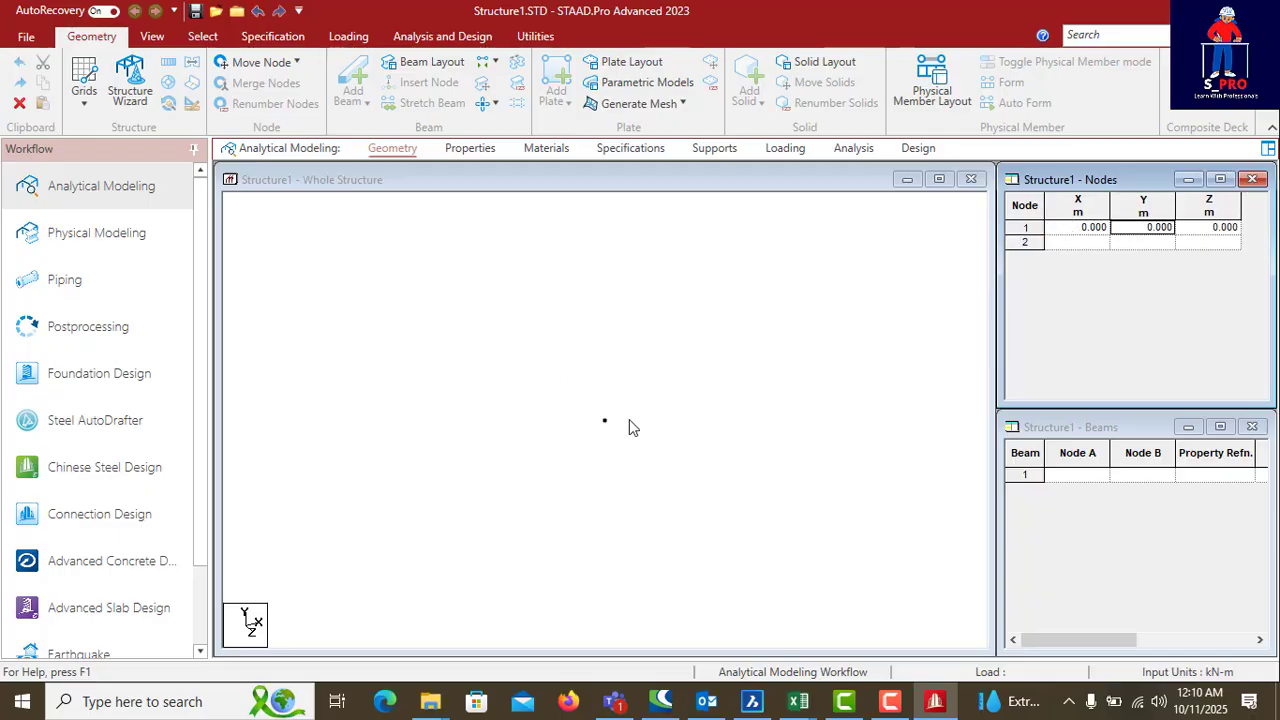
left_click(608, 427)
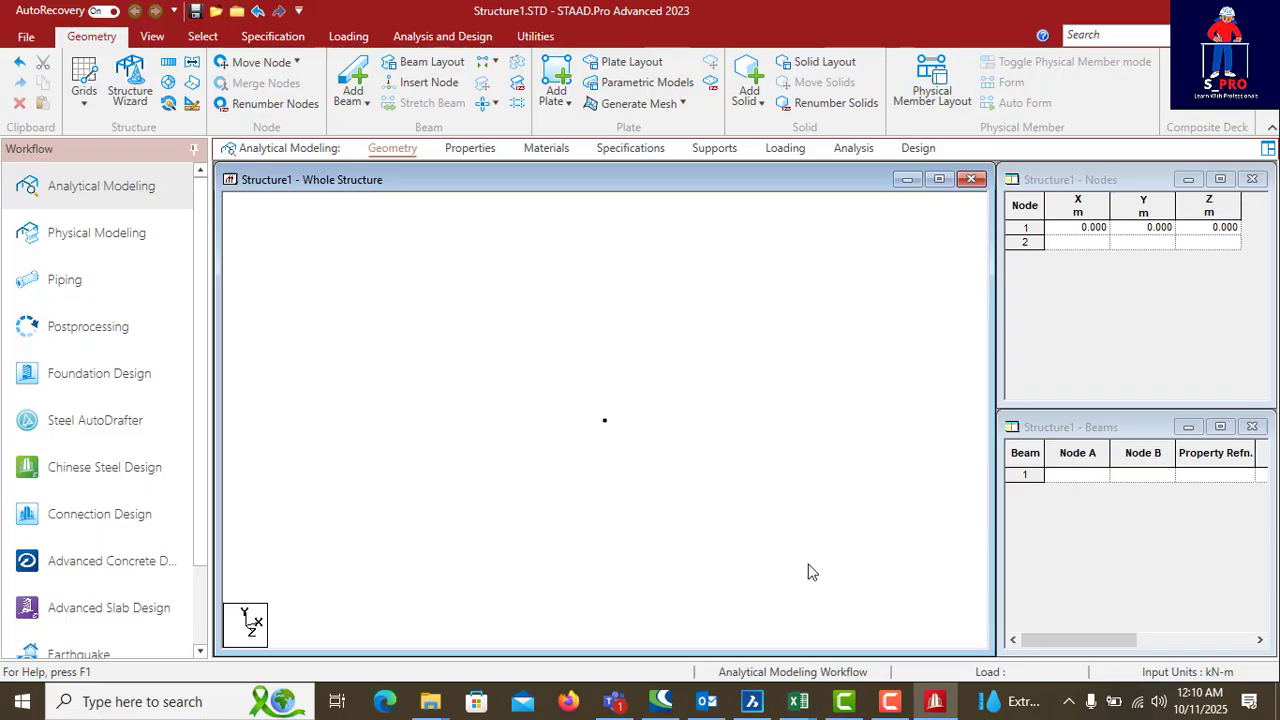
Step: Switch to BricsCAD and locate CB HALL 1's outer corner column on the ground floor plan
left_click(752, 701)
scroll(717, 488, "down", 3)
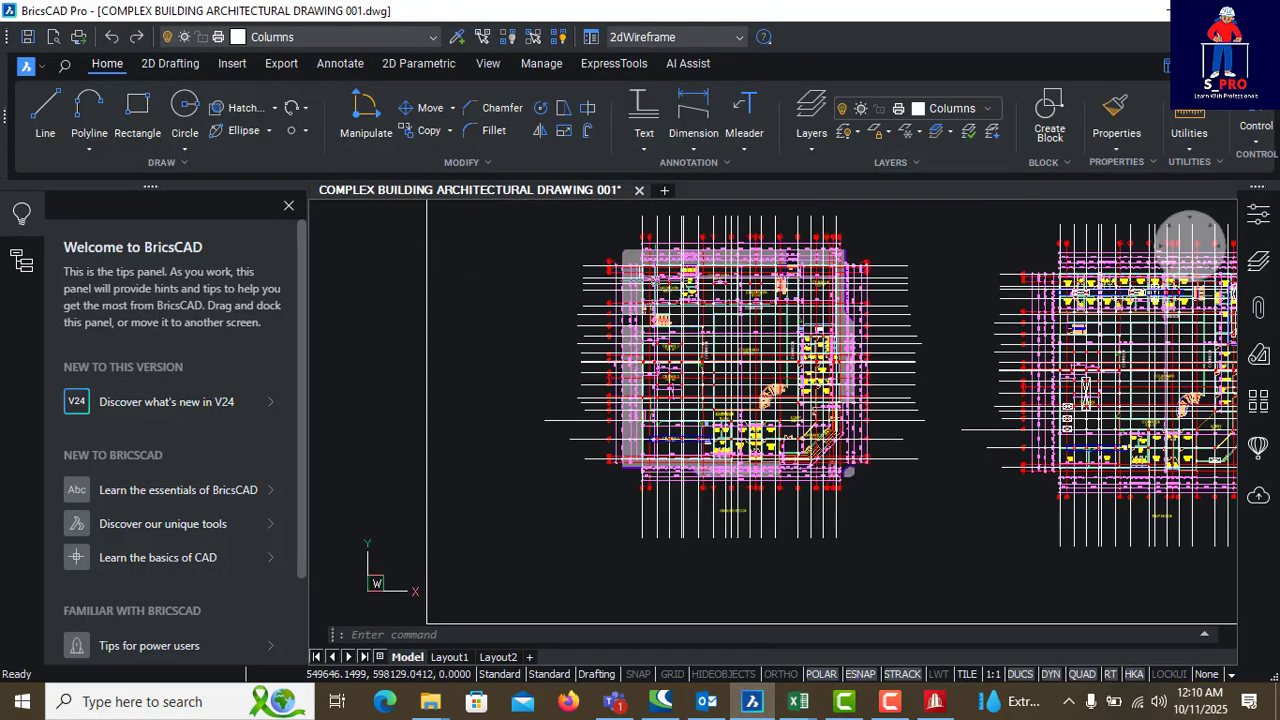
scroll(654, 285, "up", 2)
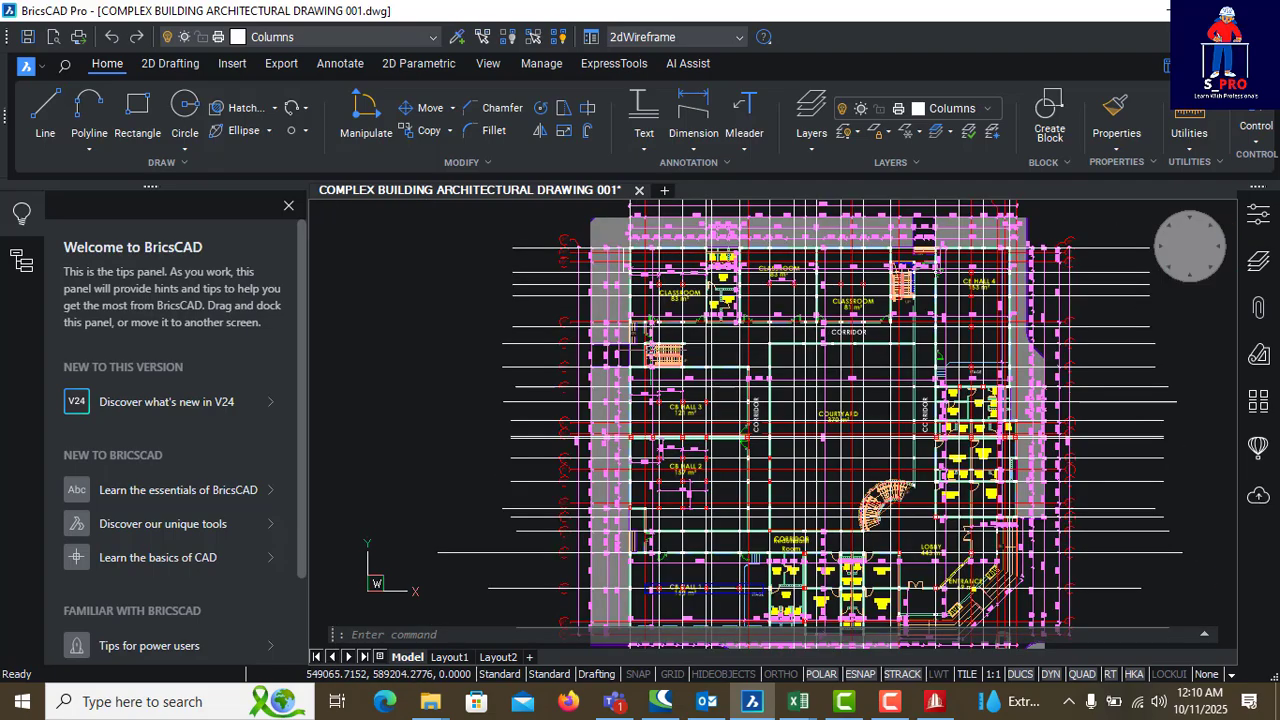
scroll(650, 342, "down", 2)
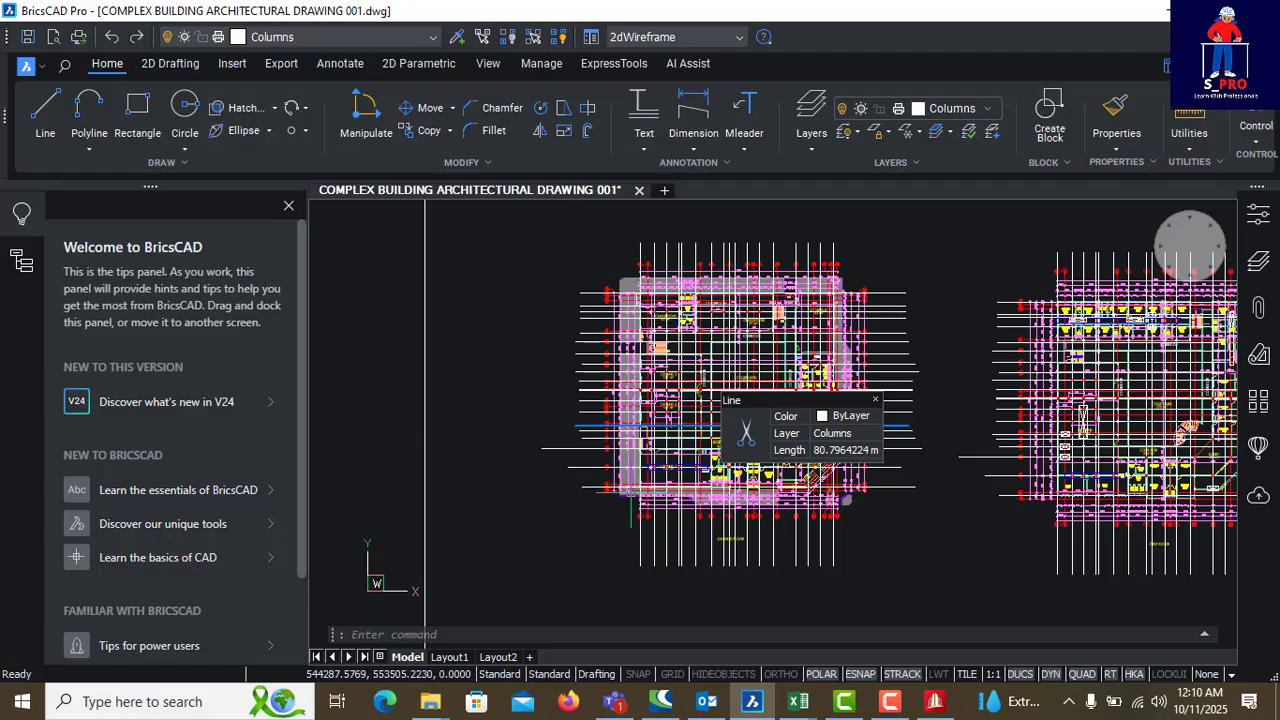
scroll(712, 430, "up", 5)
scroll(668, 473, "up", 3)
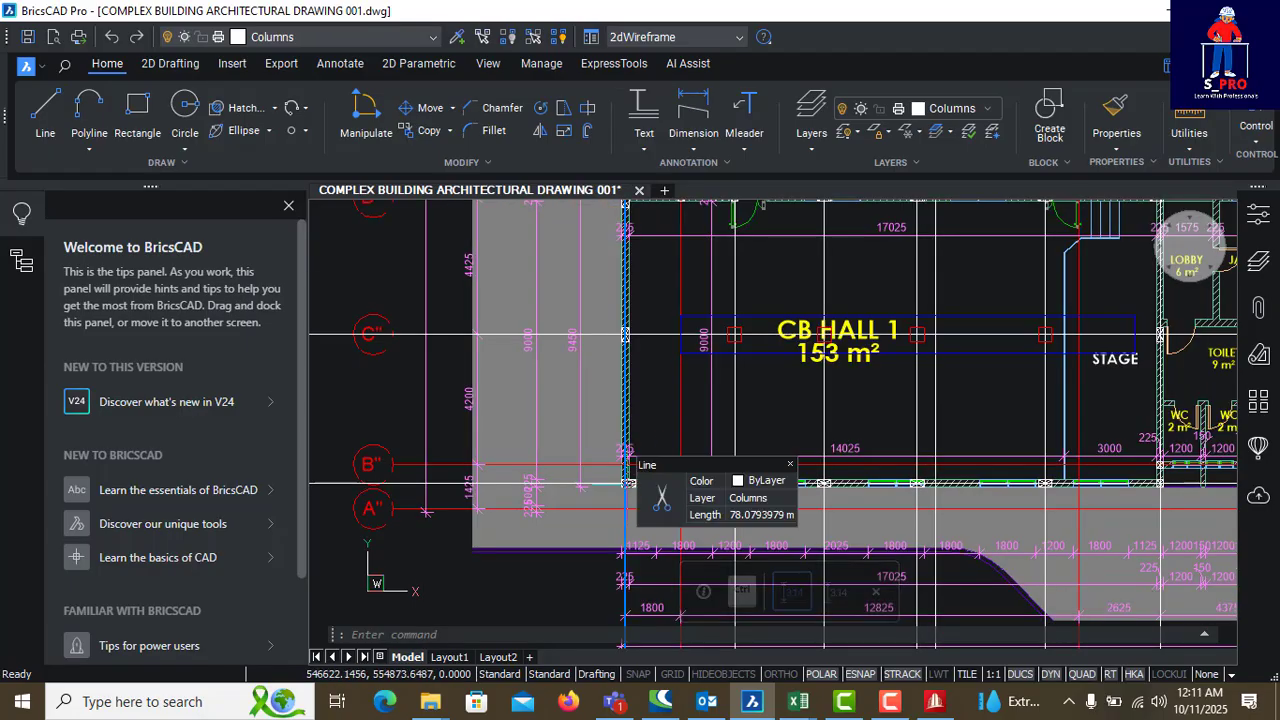
scroll(628, 484, "down", 6)
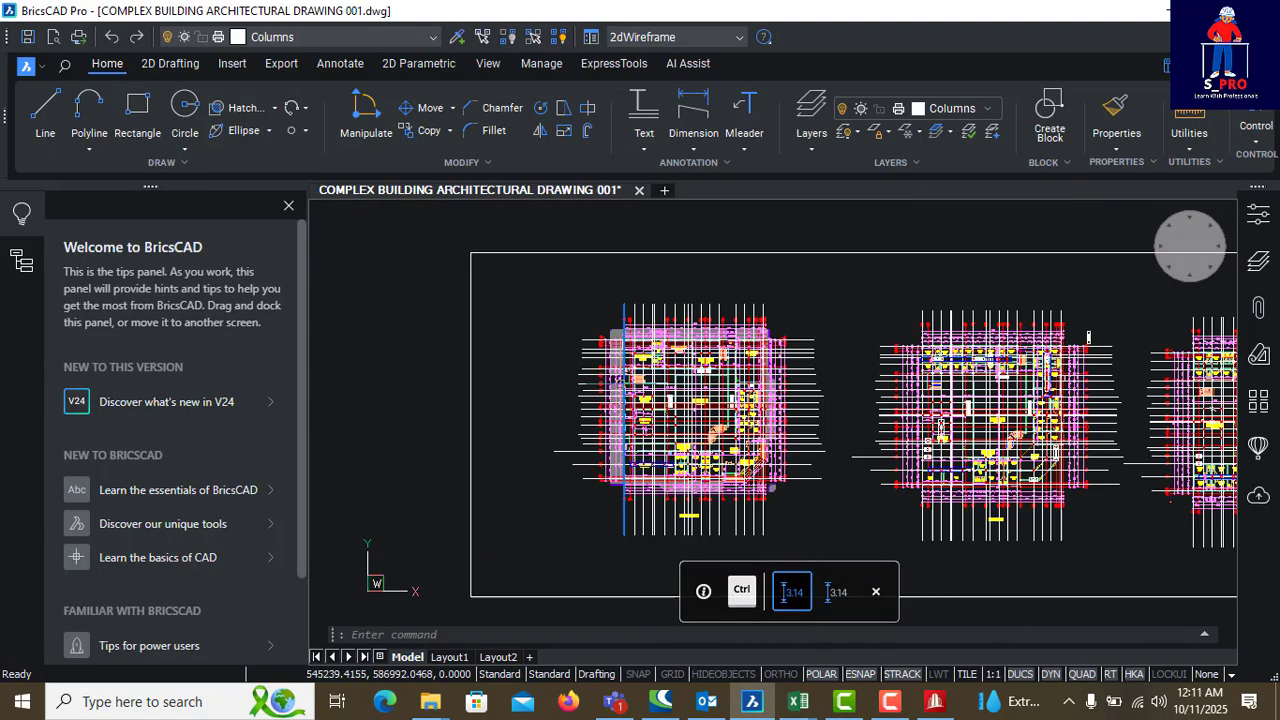
Step: Examine the outer corner column of the 83 m² classroom on the ground floor plan, comparing it with node 1 in STAAD.Pro
scroll(470, 335, "up", 3)
scroll(625, 332, "up", 3)
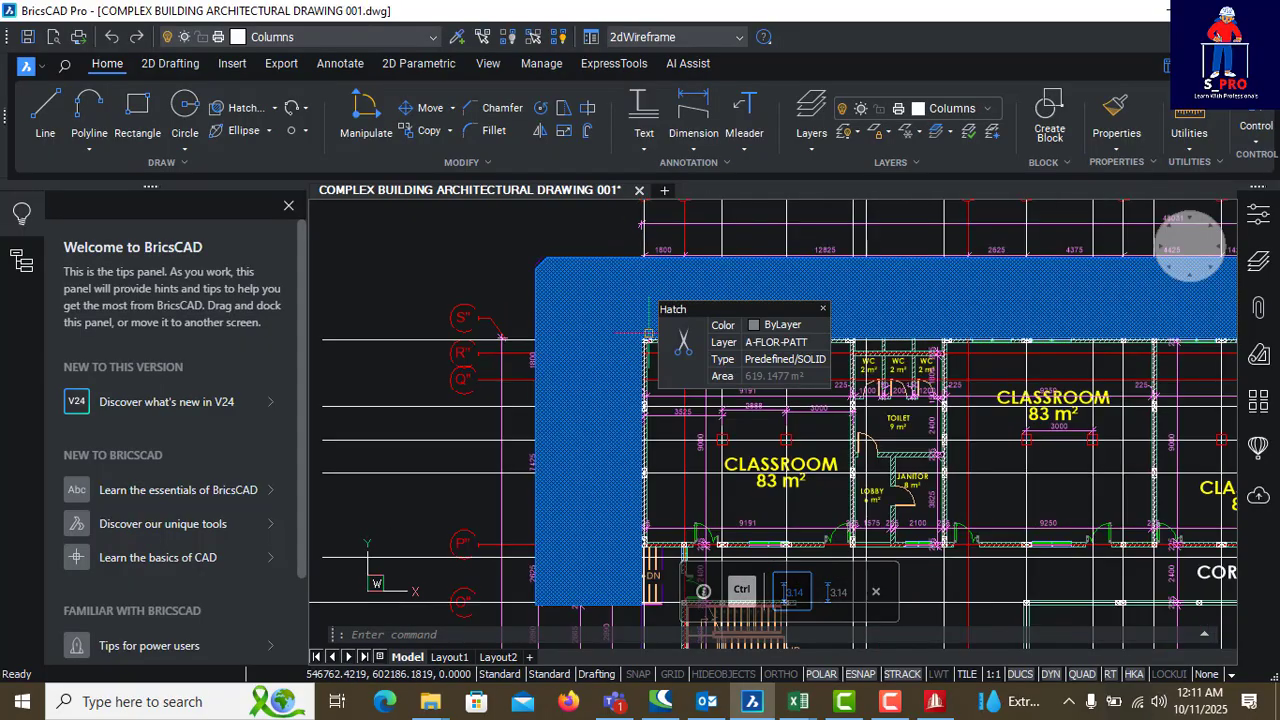
scroll(626, 330, "down", 4)
scroll(626, 332, "down", 5)
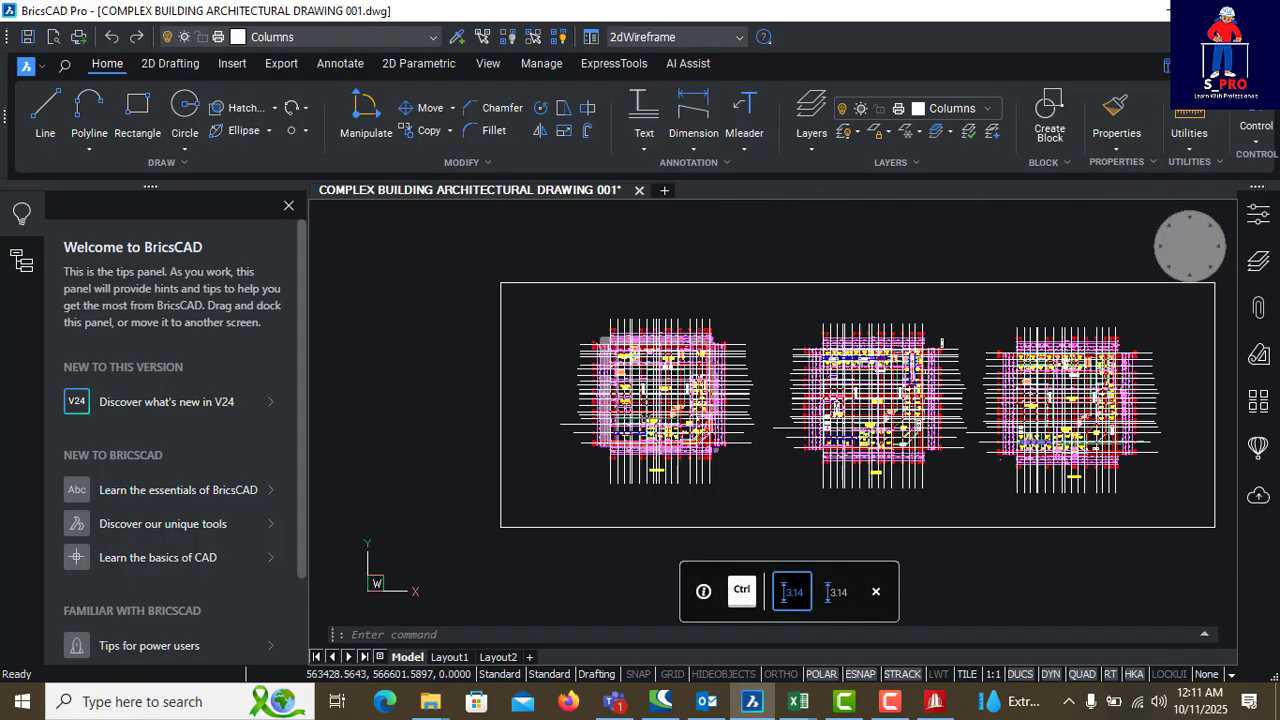
left_click(933, 705)
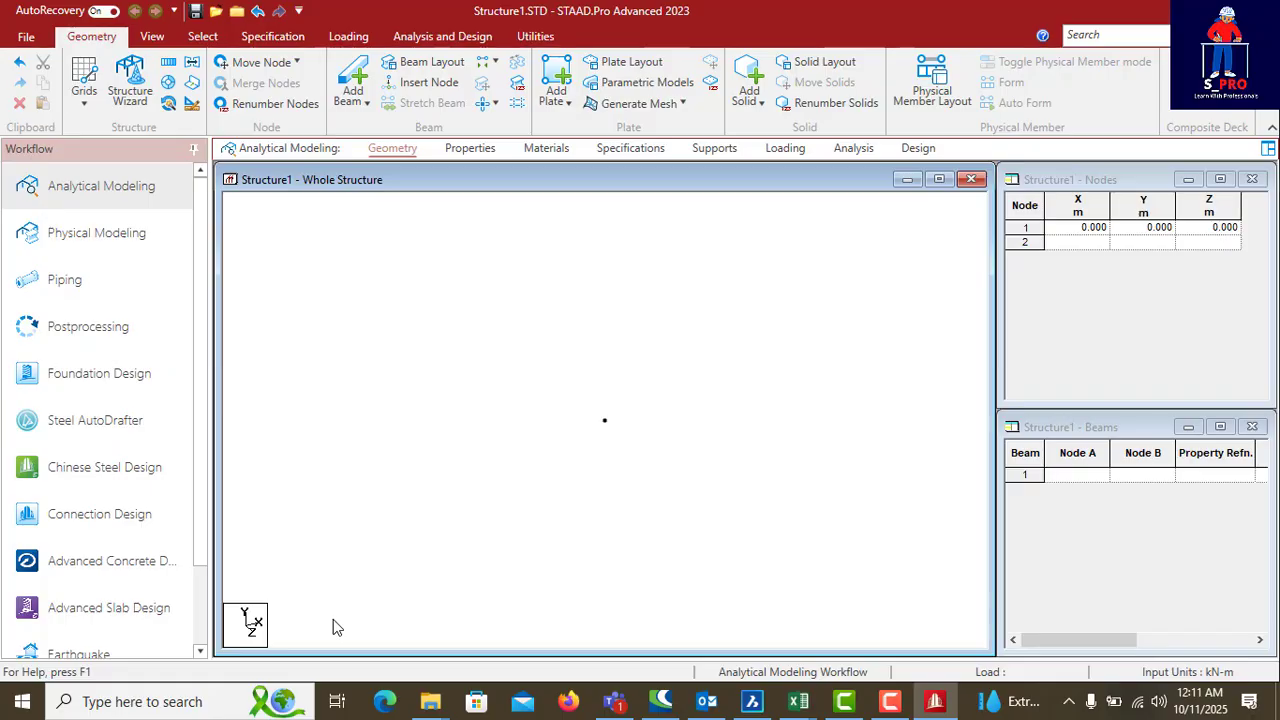
left_click(753, 707)
scroll(483, 292, "up", 5)
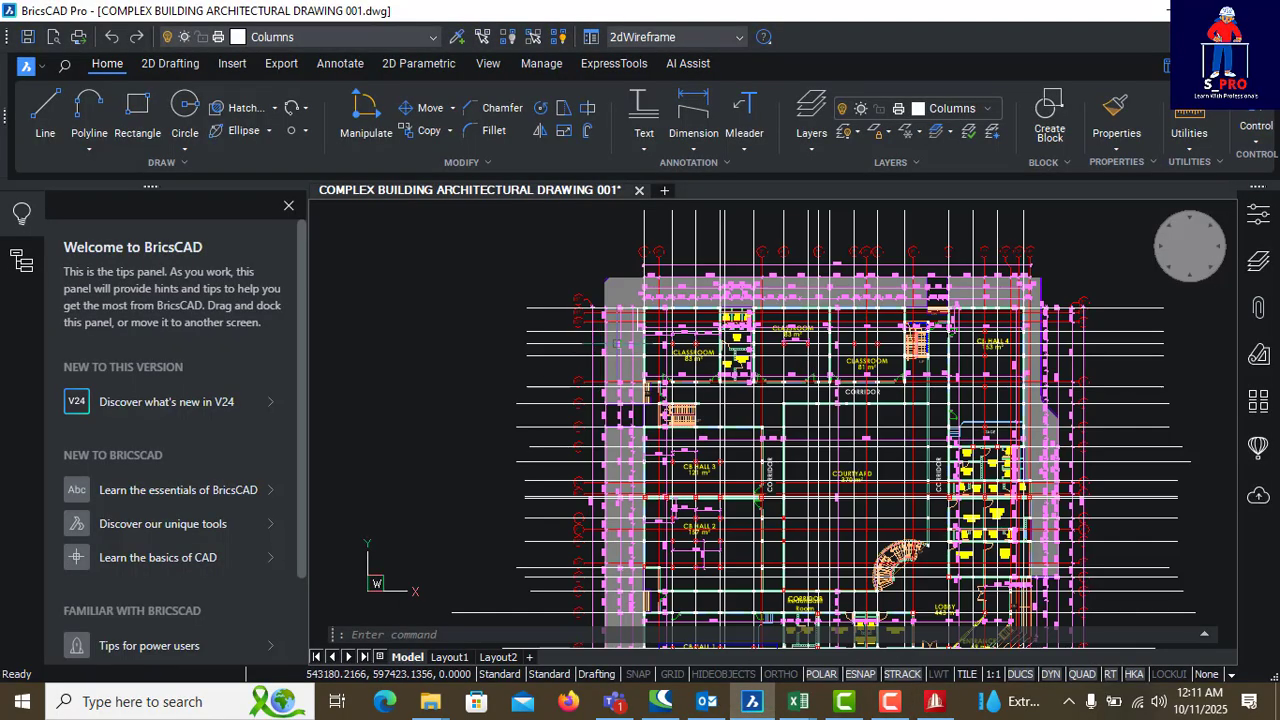
scroll(590, 340, "up", 8)
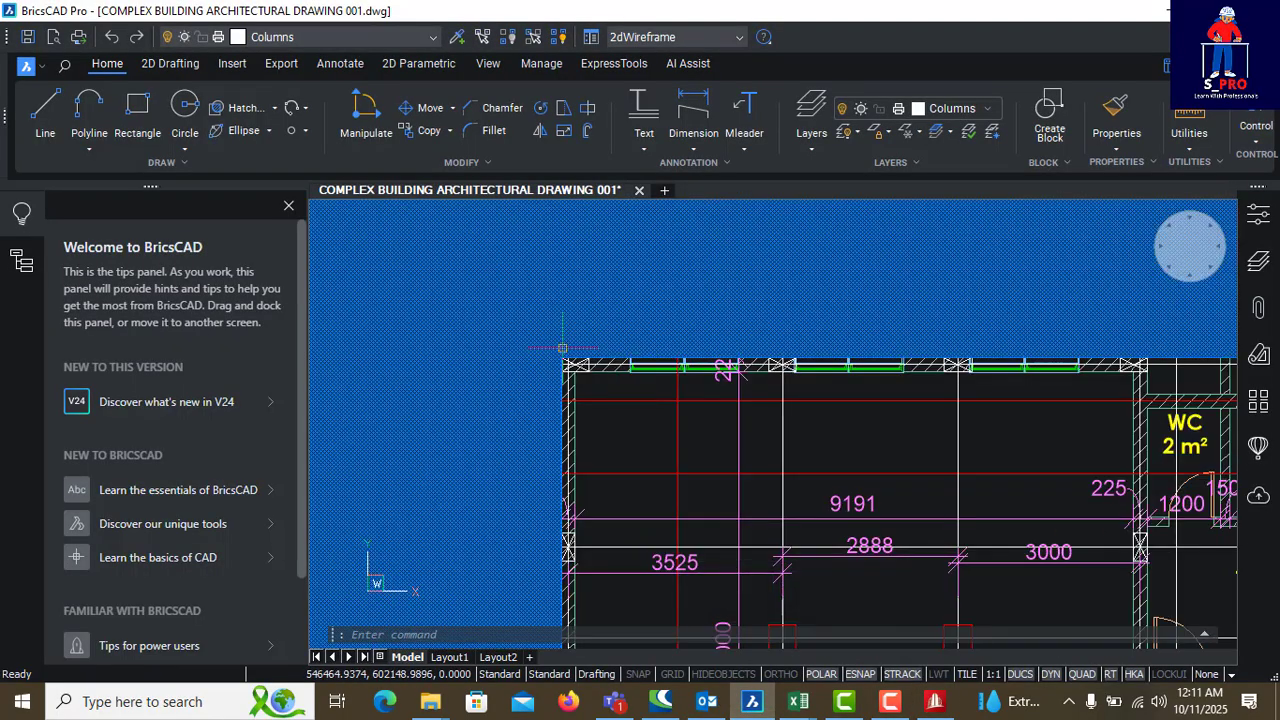
scroll(577, 378, "down", 5)
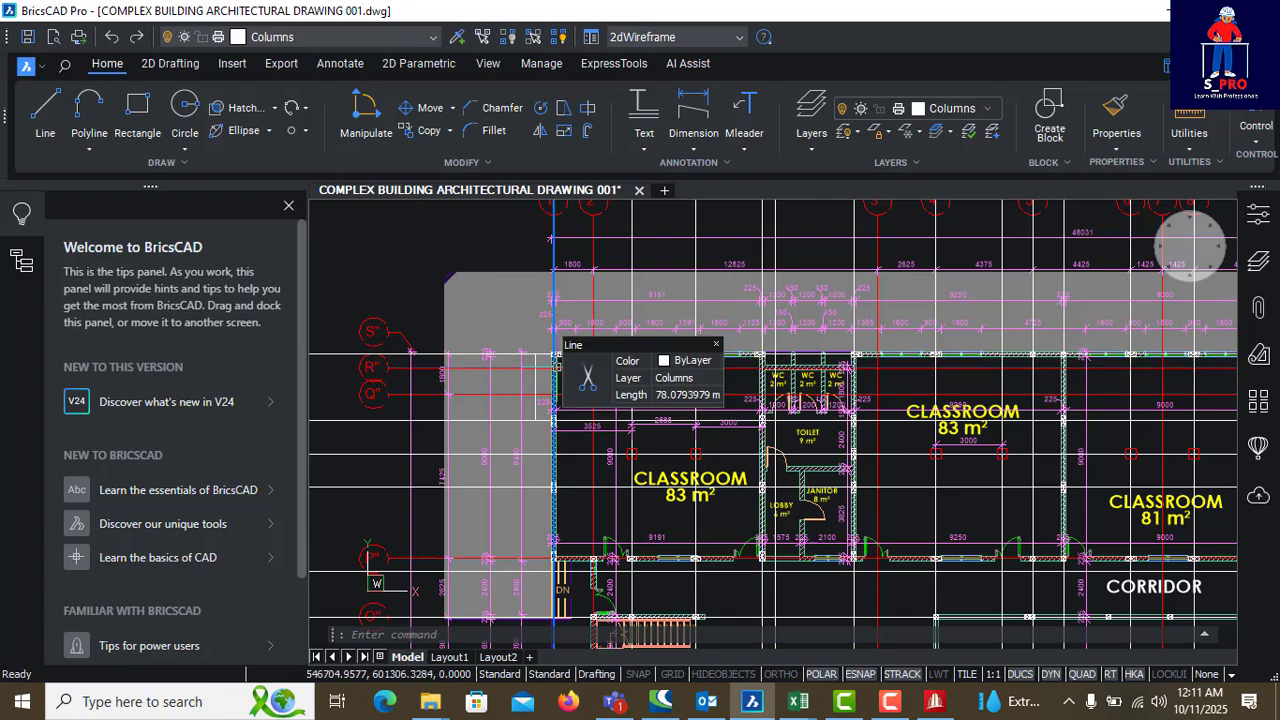
scroll(528, 284, "down", 10)
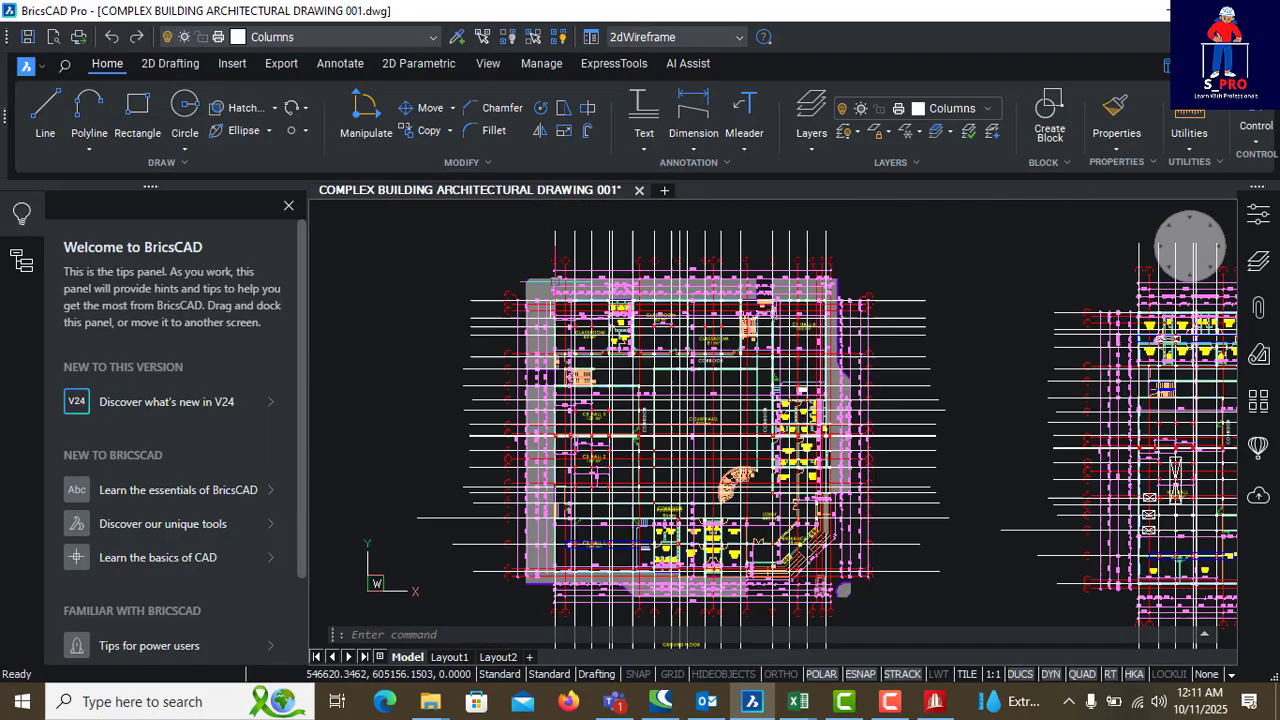
Step: Examine CB HALL 1's outer corner column, the columns beside CB HALL 2 and the overall ground floor column arrangement
scroll(555, 290, "up", 15)
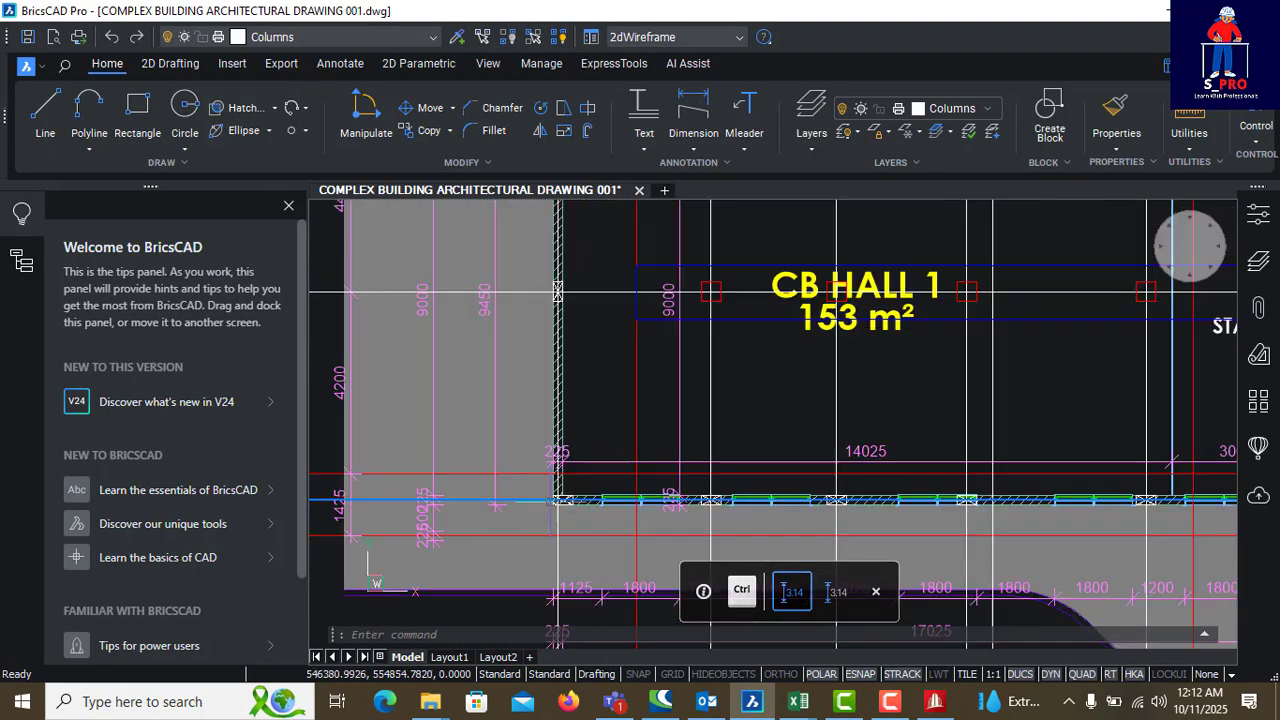
scroll(552, 495, "up", 4)
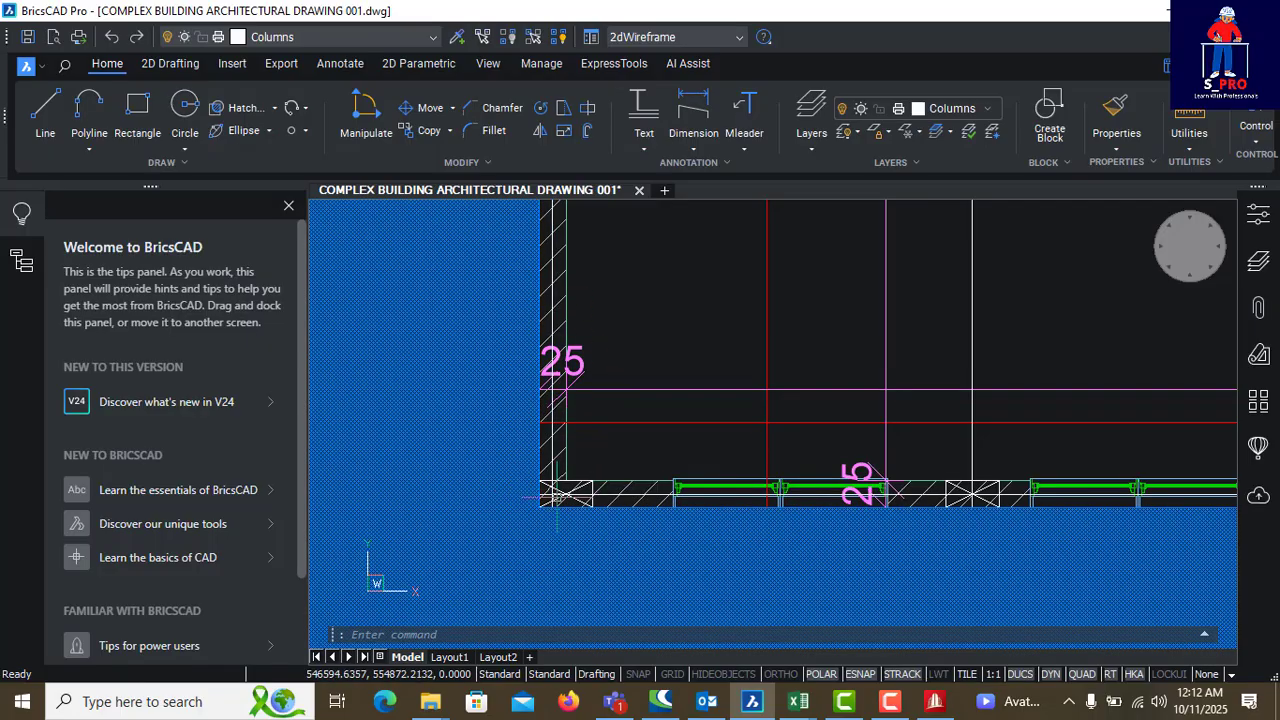
scroll(587, 460, "down", 7)
scroll(601, 341, "down", 5)
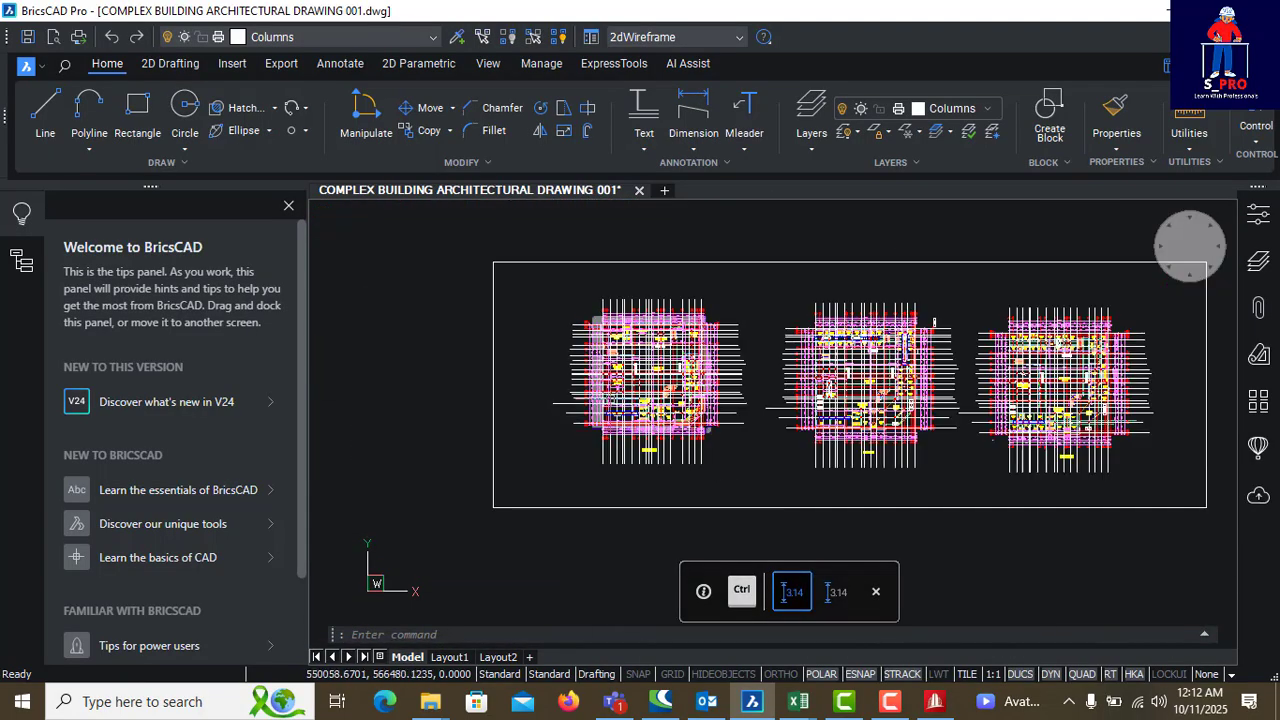
scroll(600, 305, "up", 4)
scroll(591, 358, "up", 4)
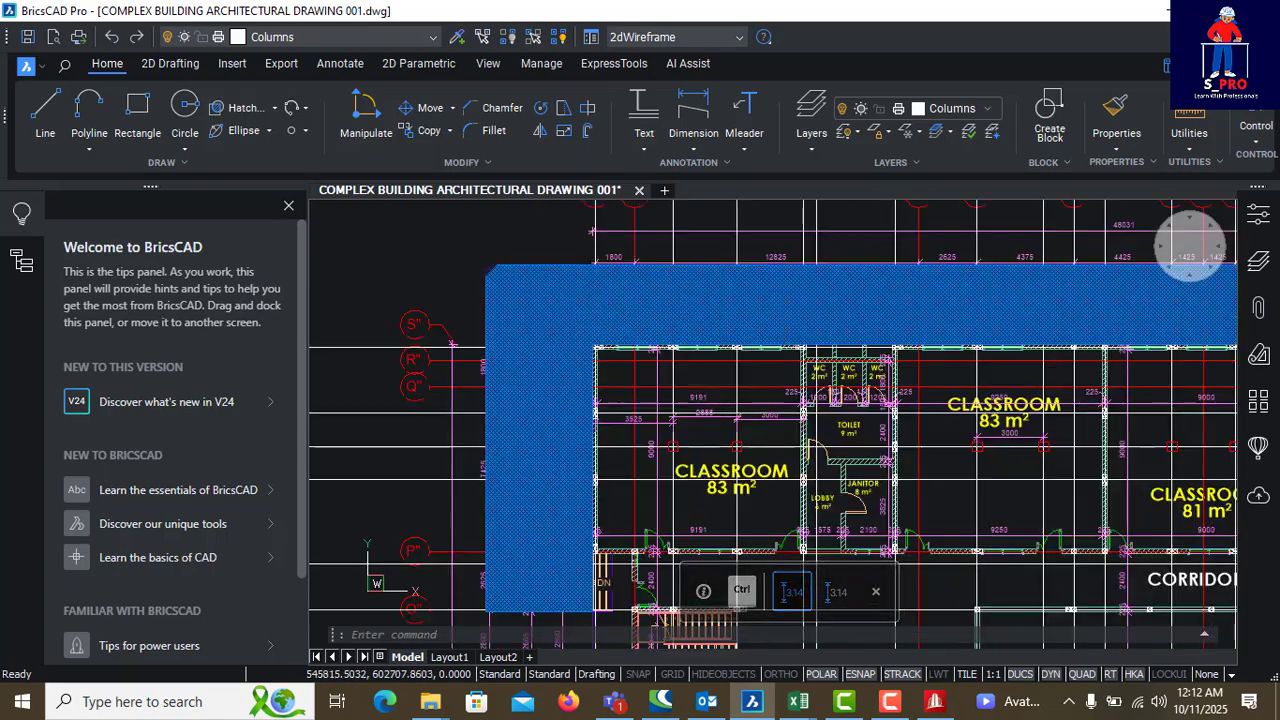
scroll(570, 325, "down", 5)
scroll(770, 455, "up", 7)
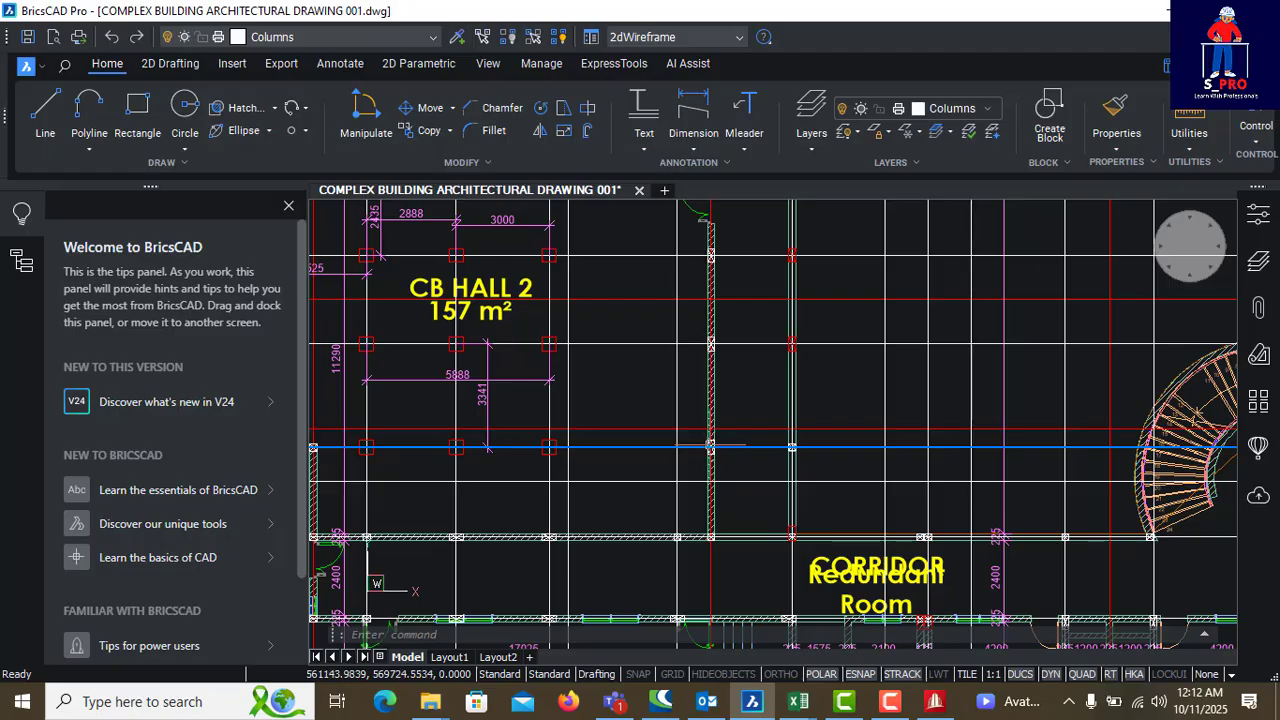
mouse_move(712, 448)
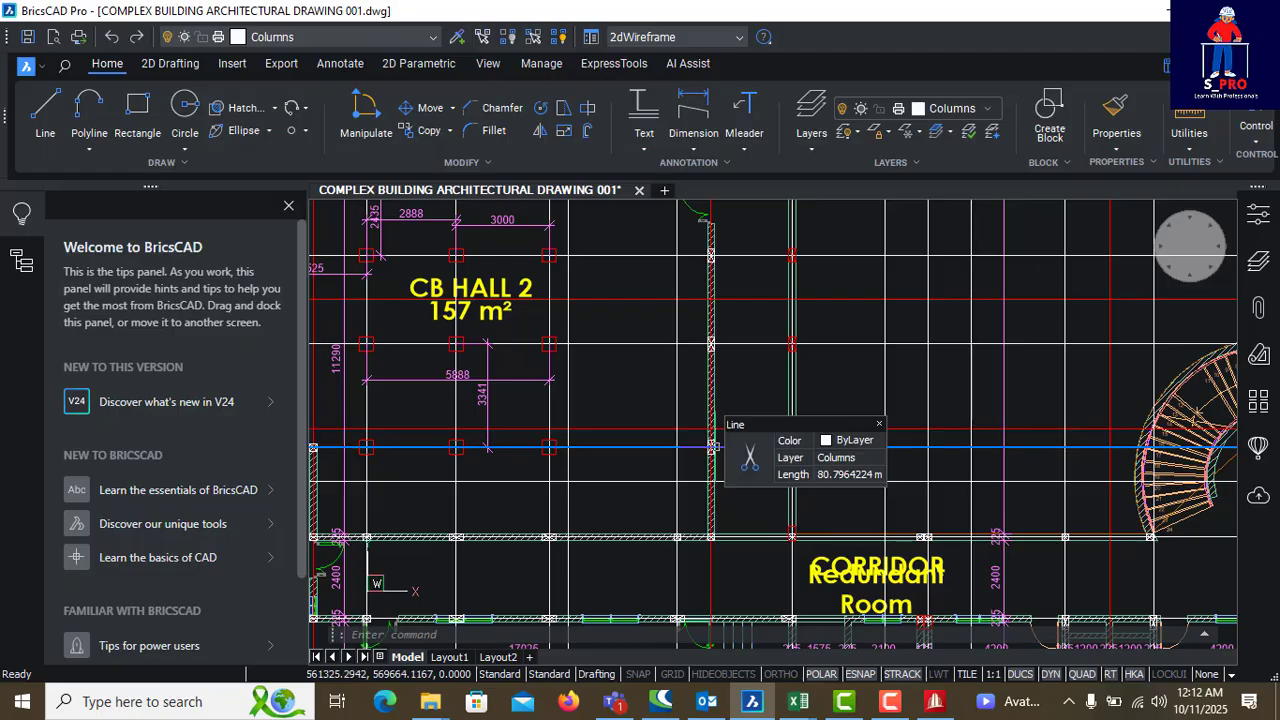
scroll(712, 448, "down", 6)
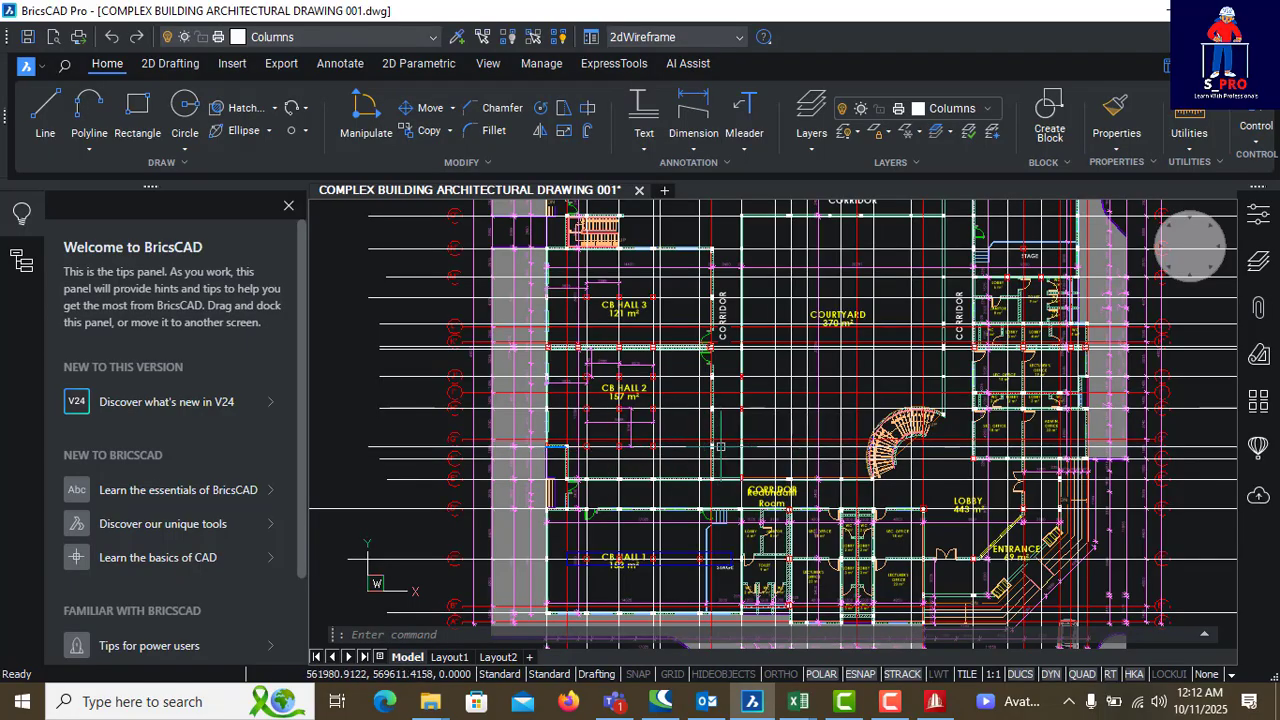
mouse_move(760, 490)
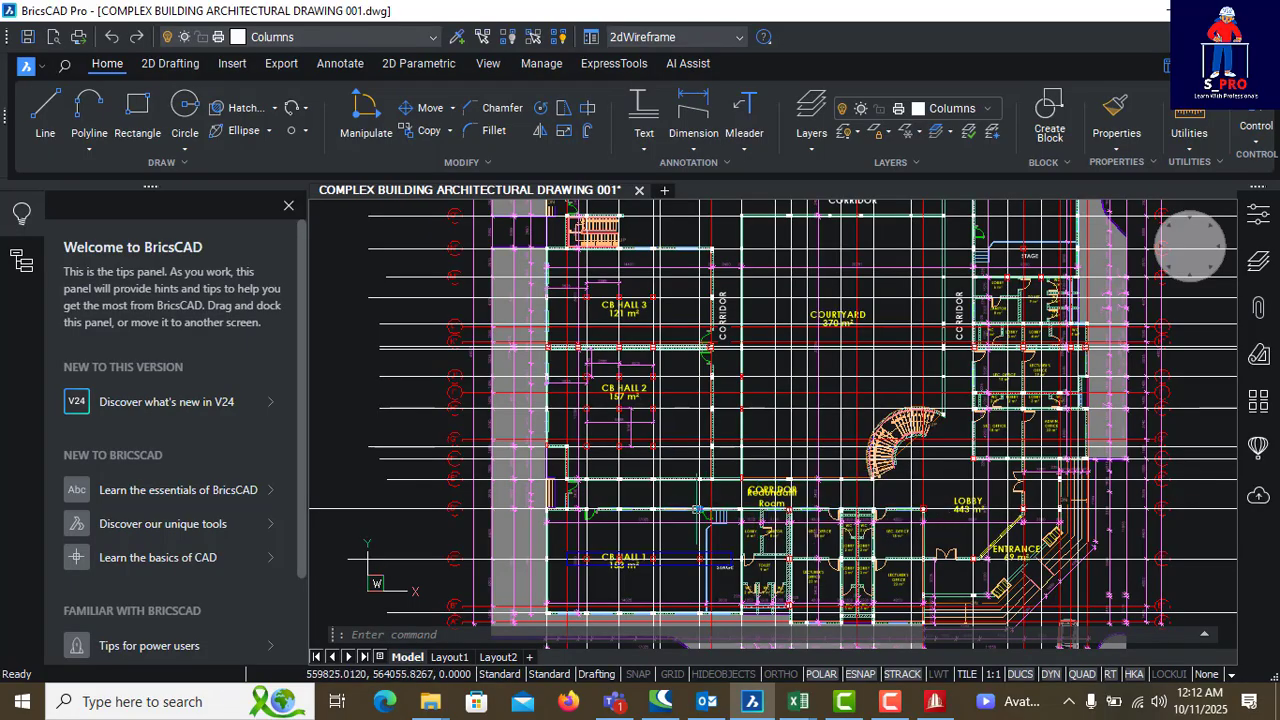
scroll(758, 498, "down", 3)
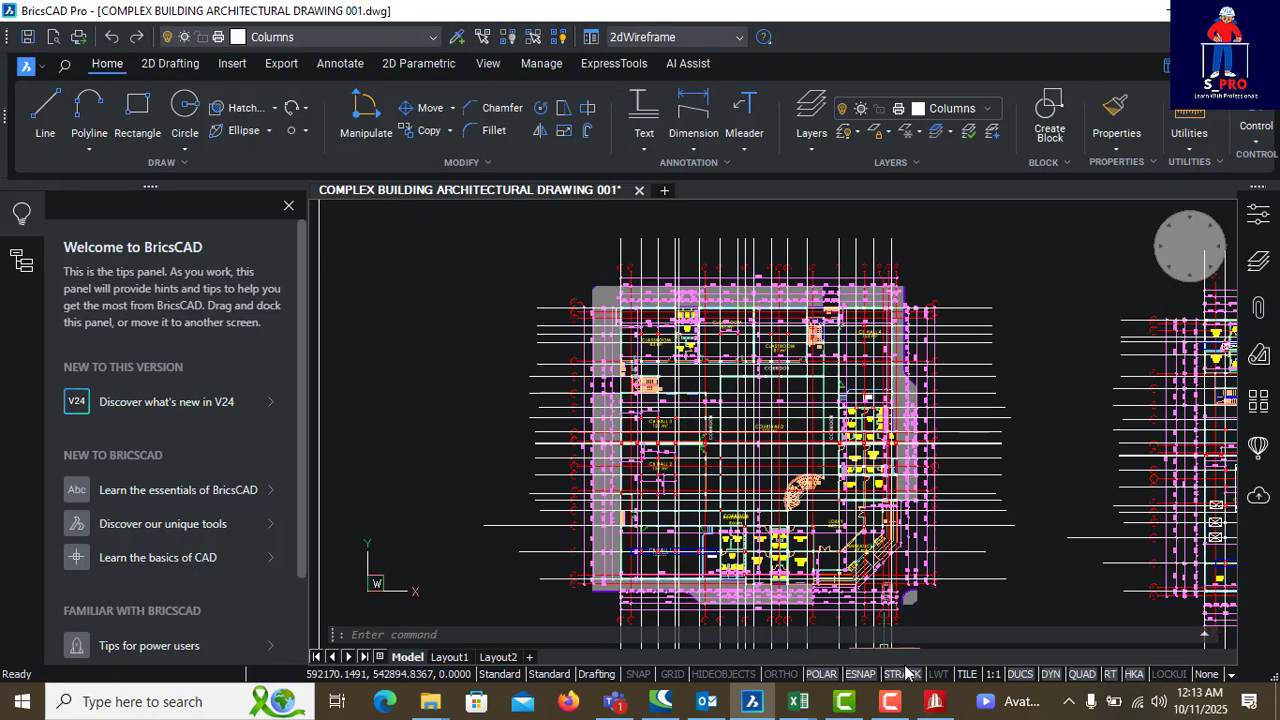
left_click(934, 705)
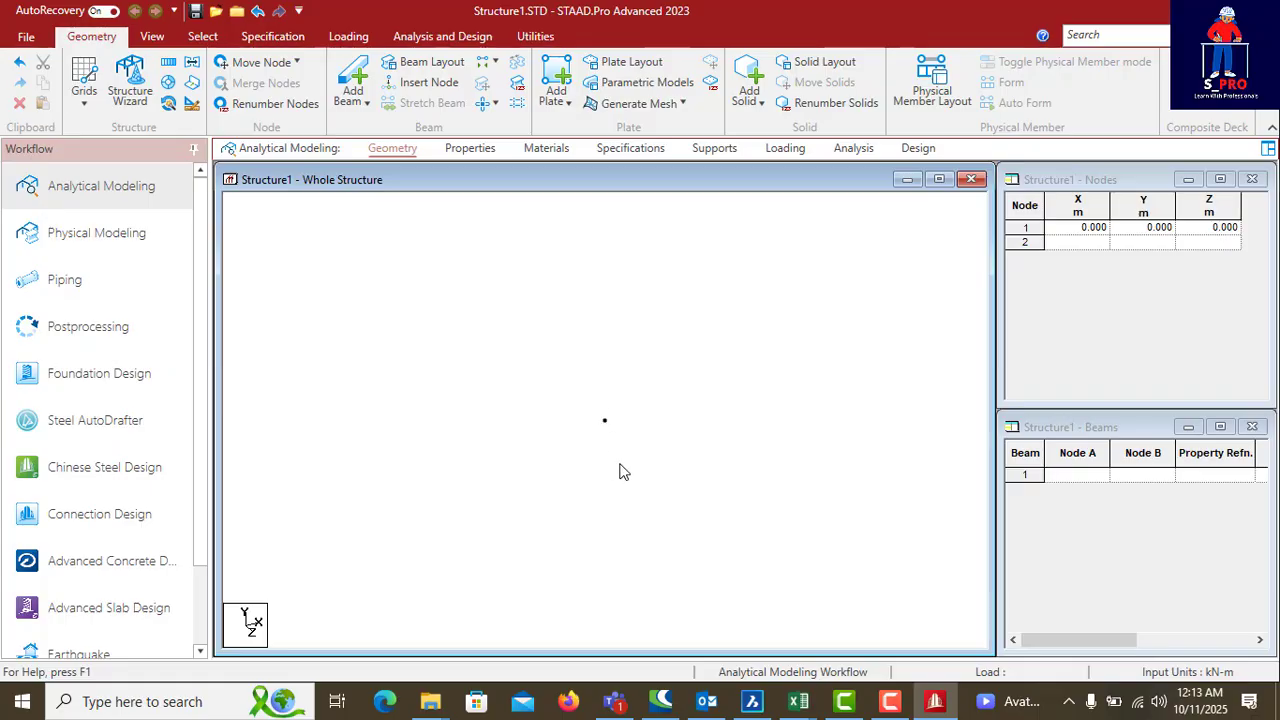
left_click(935, 703)
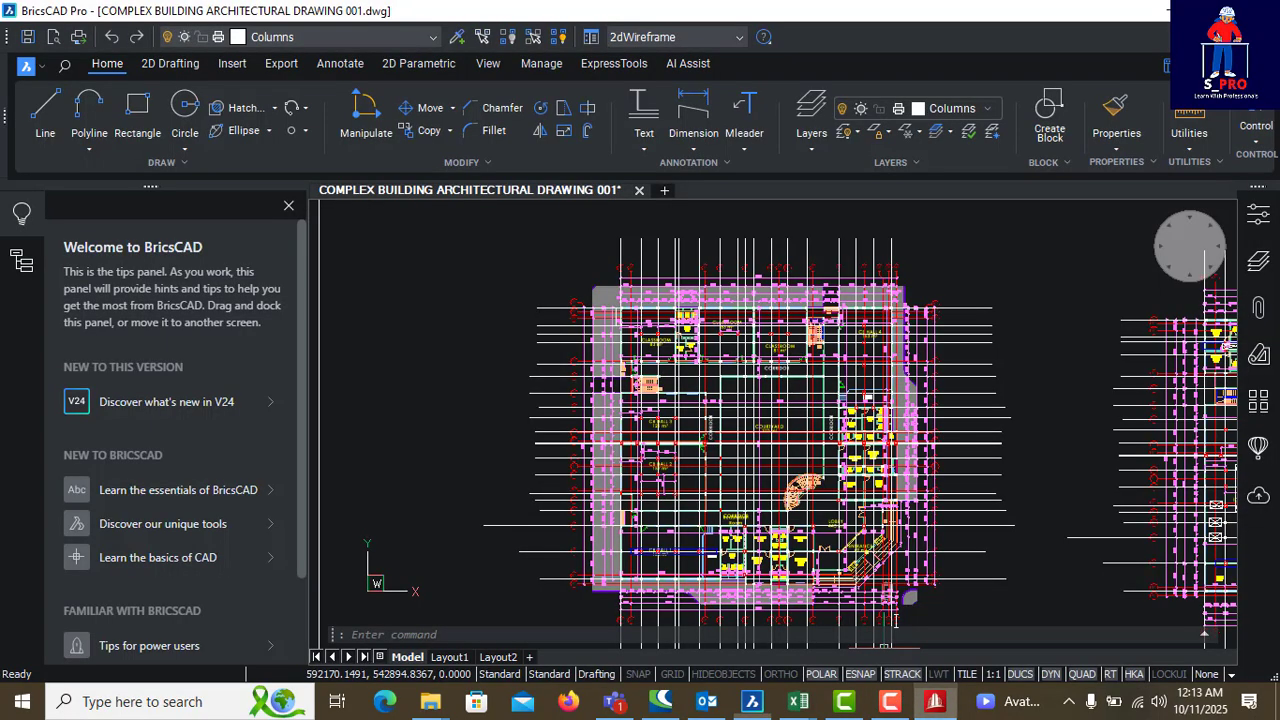
Step: Measure the horizontal distance from the classroom's outer corner column to the next column with a linear dimension
scroll(604, 250, "up", 10)
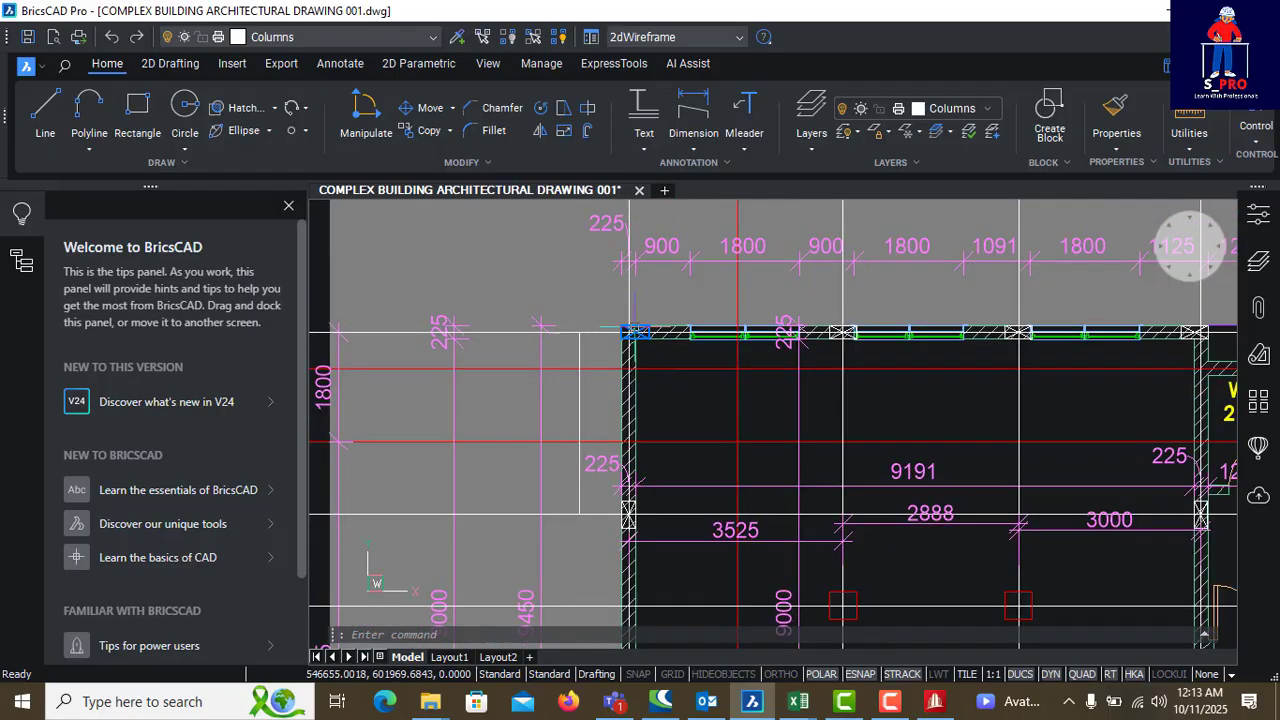
scroll(631, 330, "down", 3)
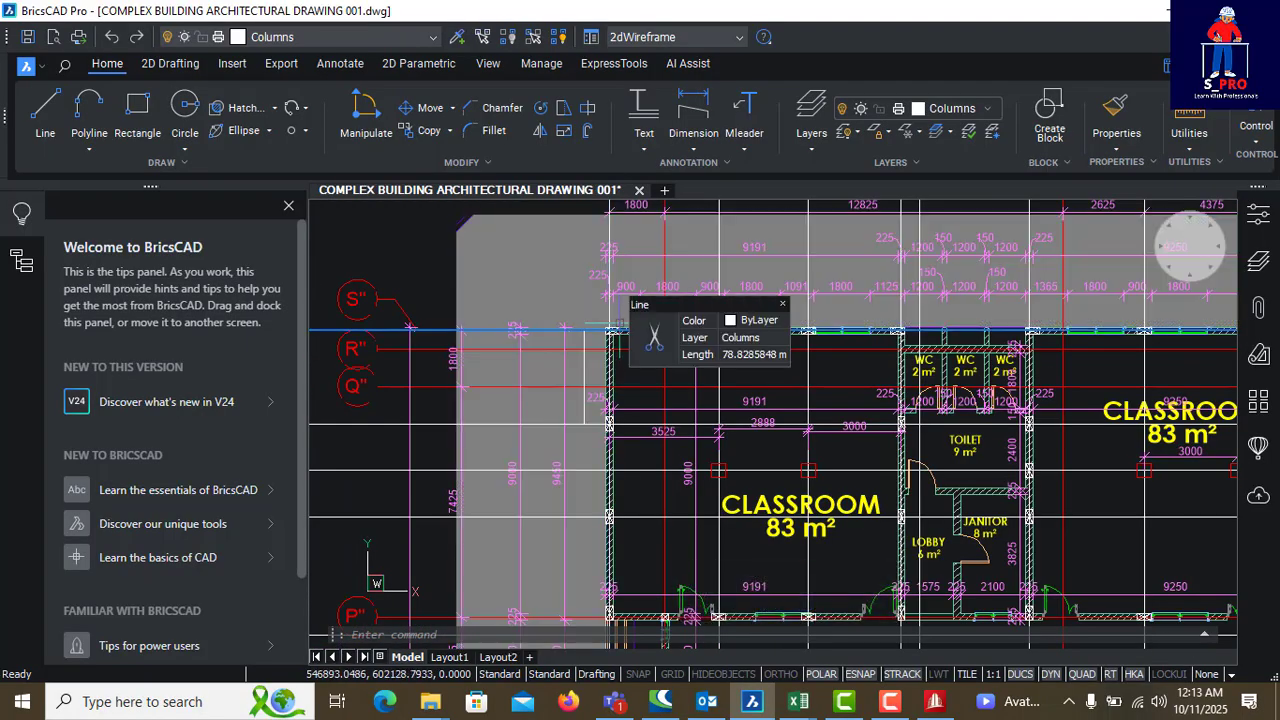
scroll(608, 330, "up", 2)
scroll(589, 419, "down", 2)
scroll(612, 350, "up", 3)
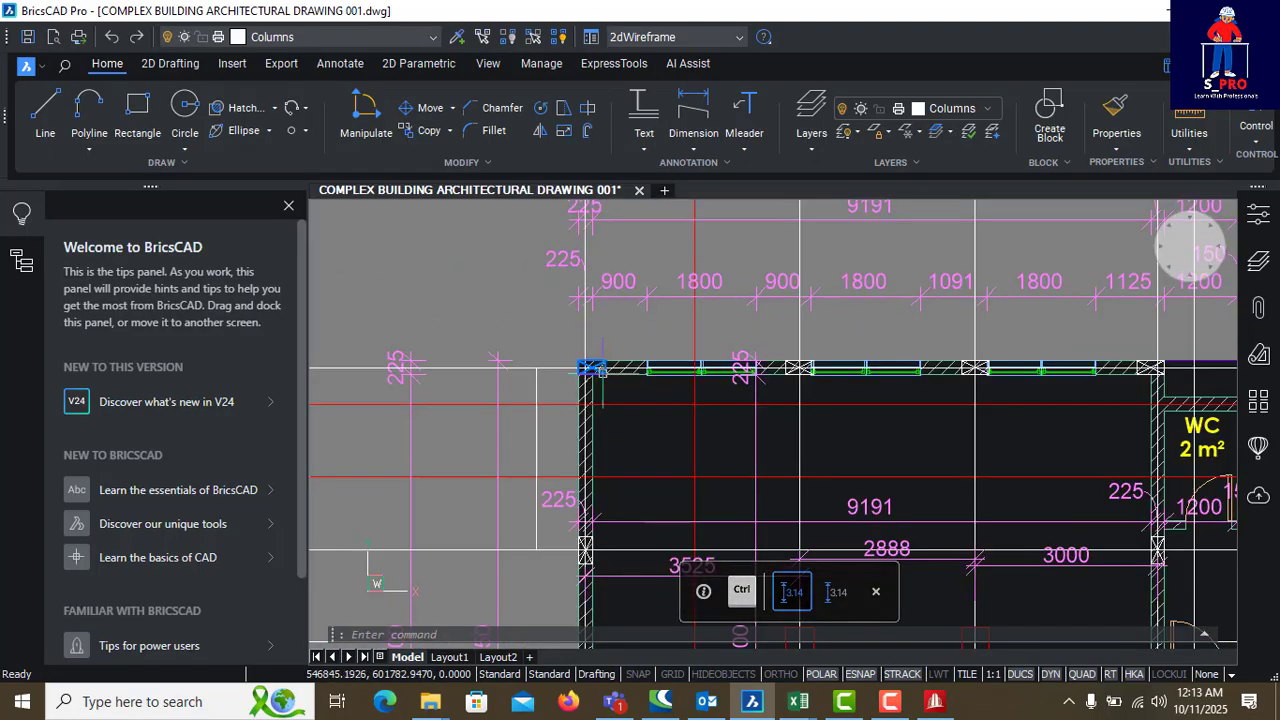
scroll(585, 366, "up", 3)
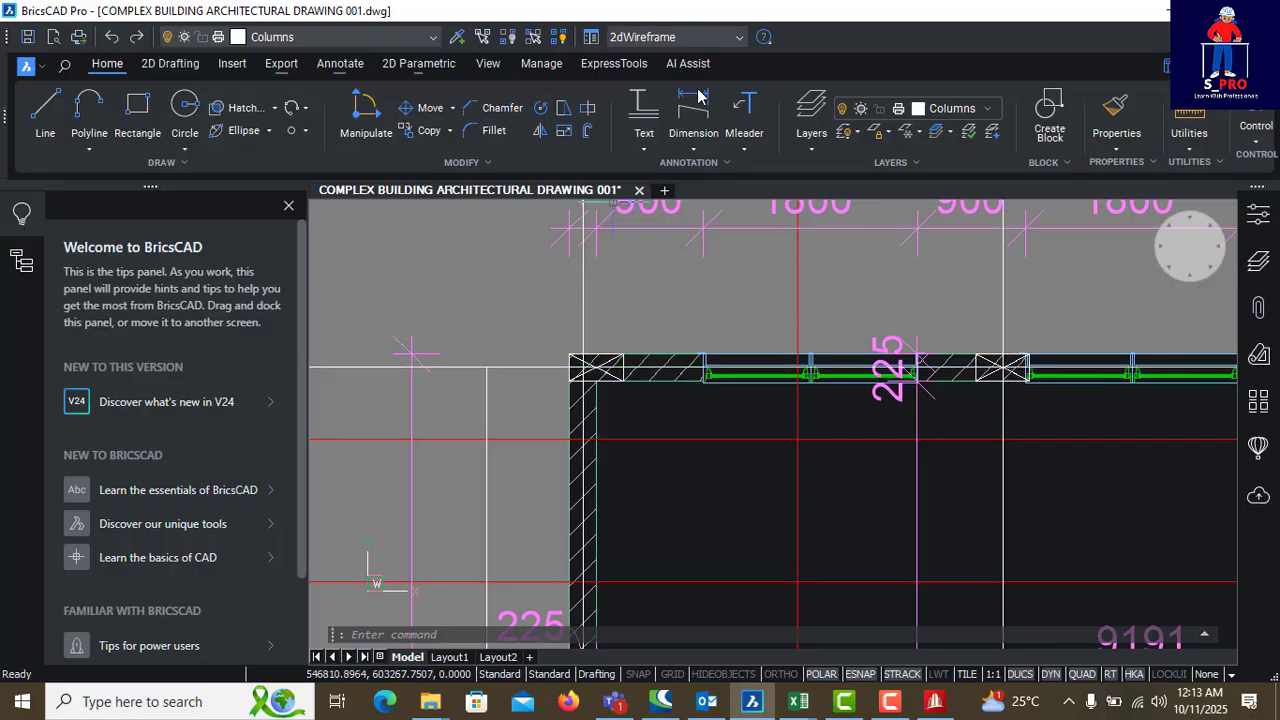
left_click(682, 128)
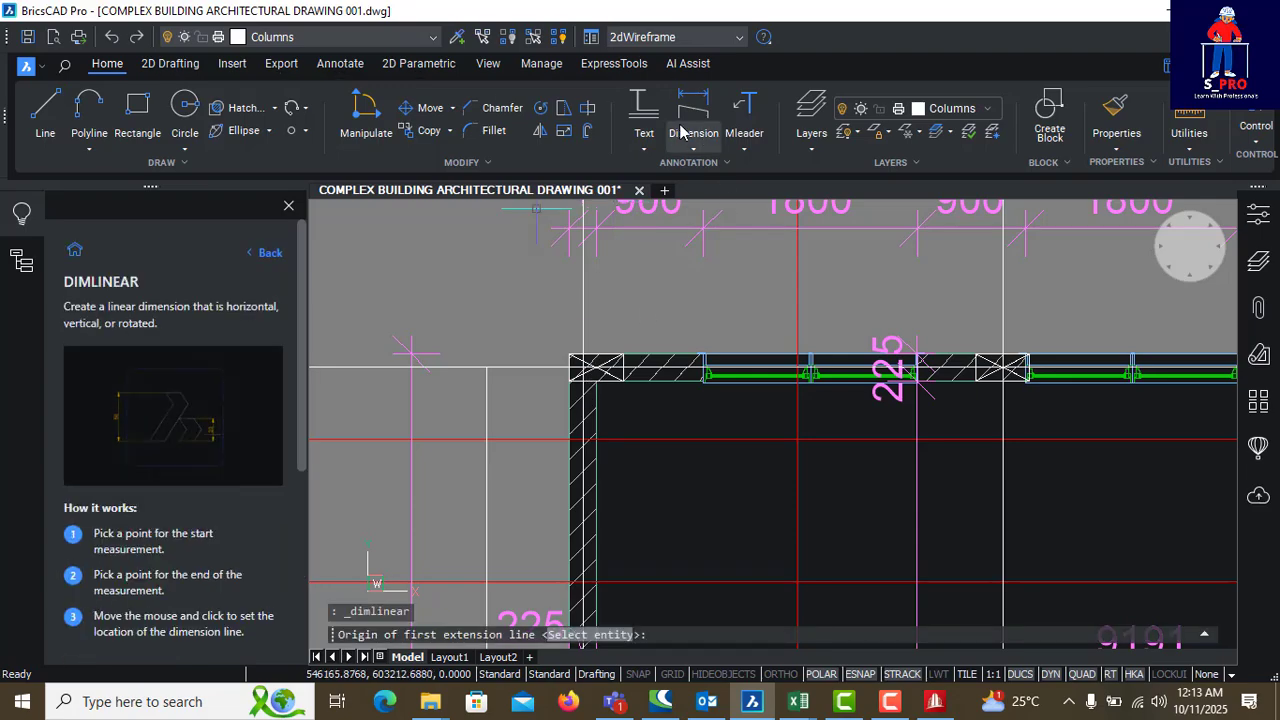
left_click(680, 130)
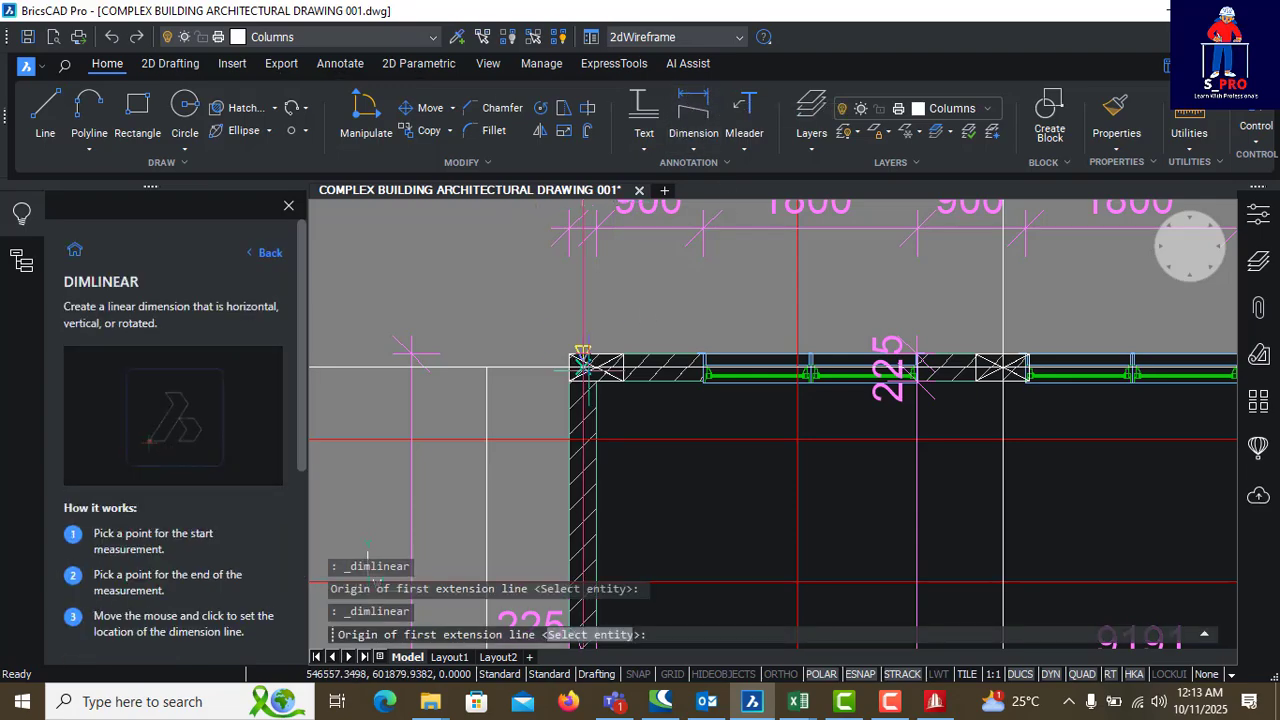
scroll(583, 366, "up", 5)
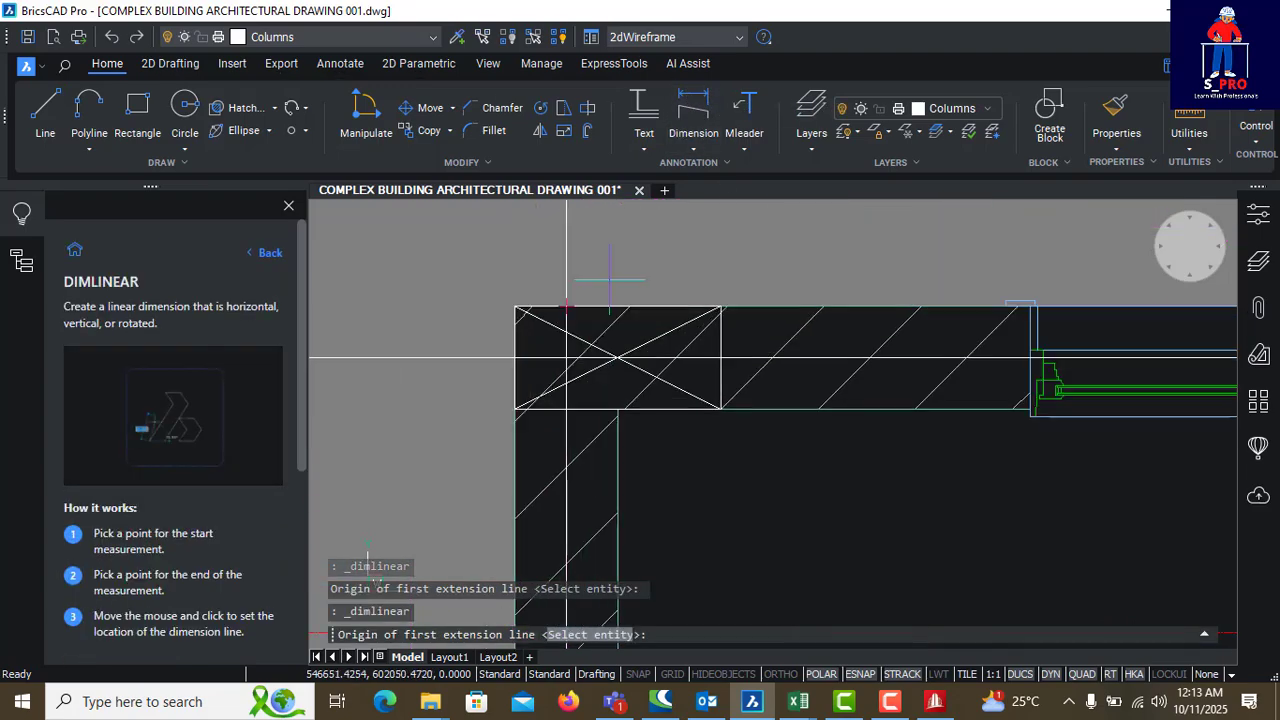
left_click(567, 357)
scroll(500, 345, "down", 3)
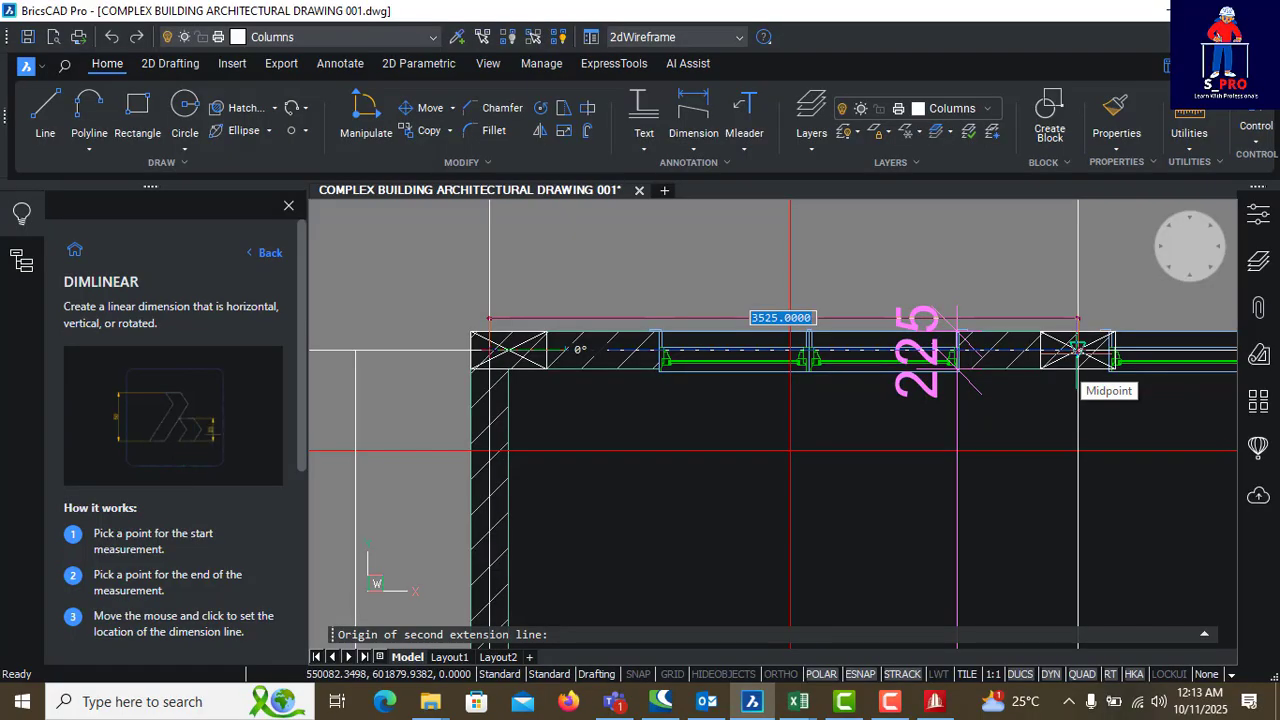
Step: Switch to STAAD.Pro and set up a pasted copy of node 1 with a move distance of 3.525 m in X
left_click(935, 701)
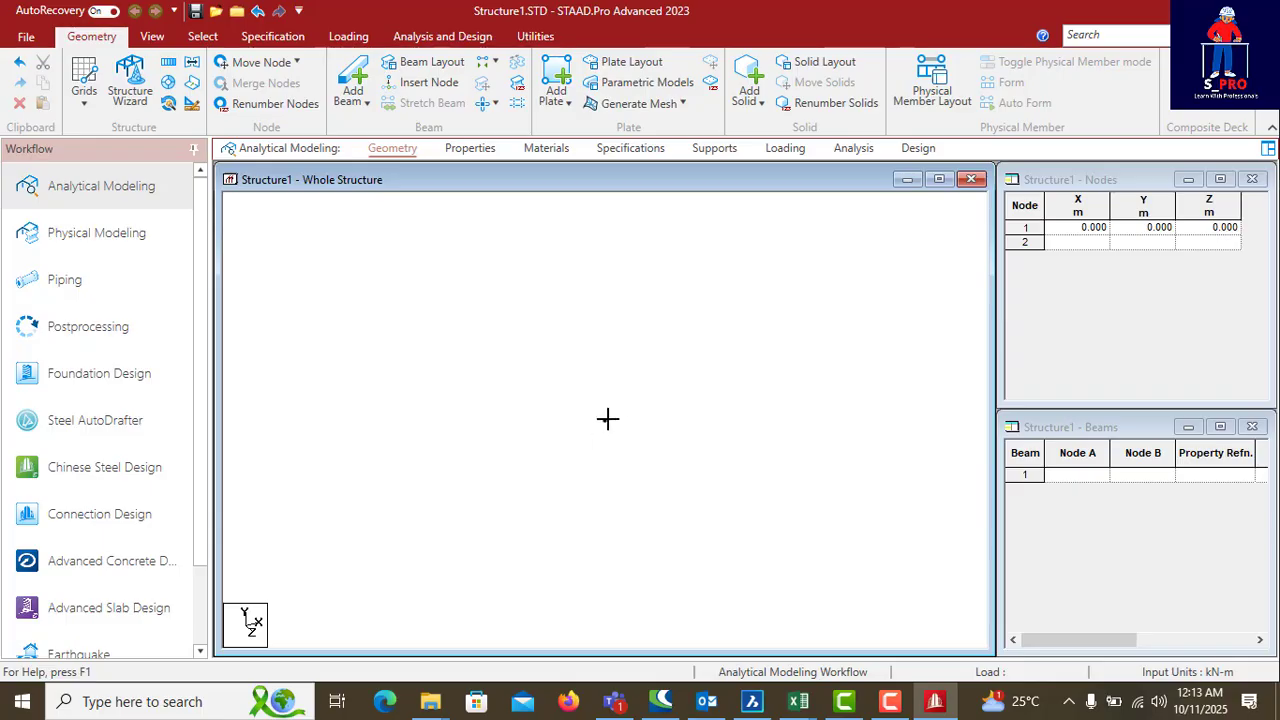
left_click(202, 36)
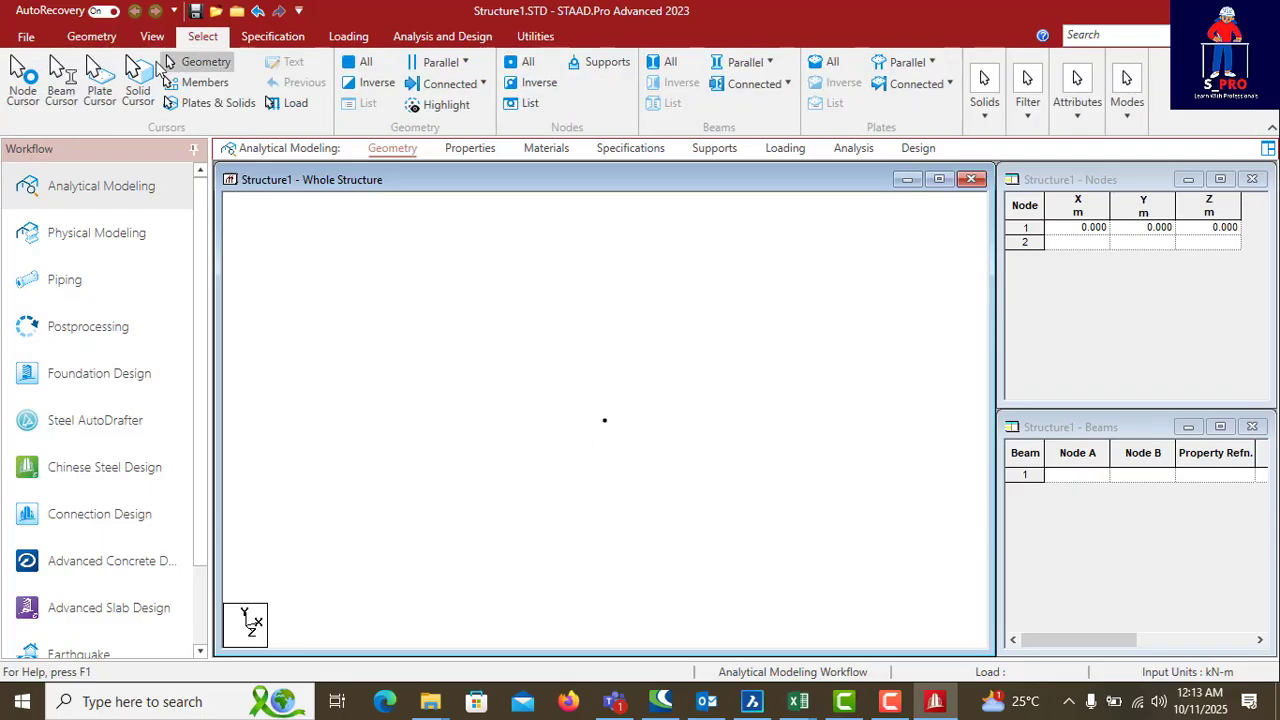
left_click(22, 85)
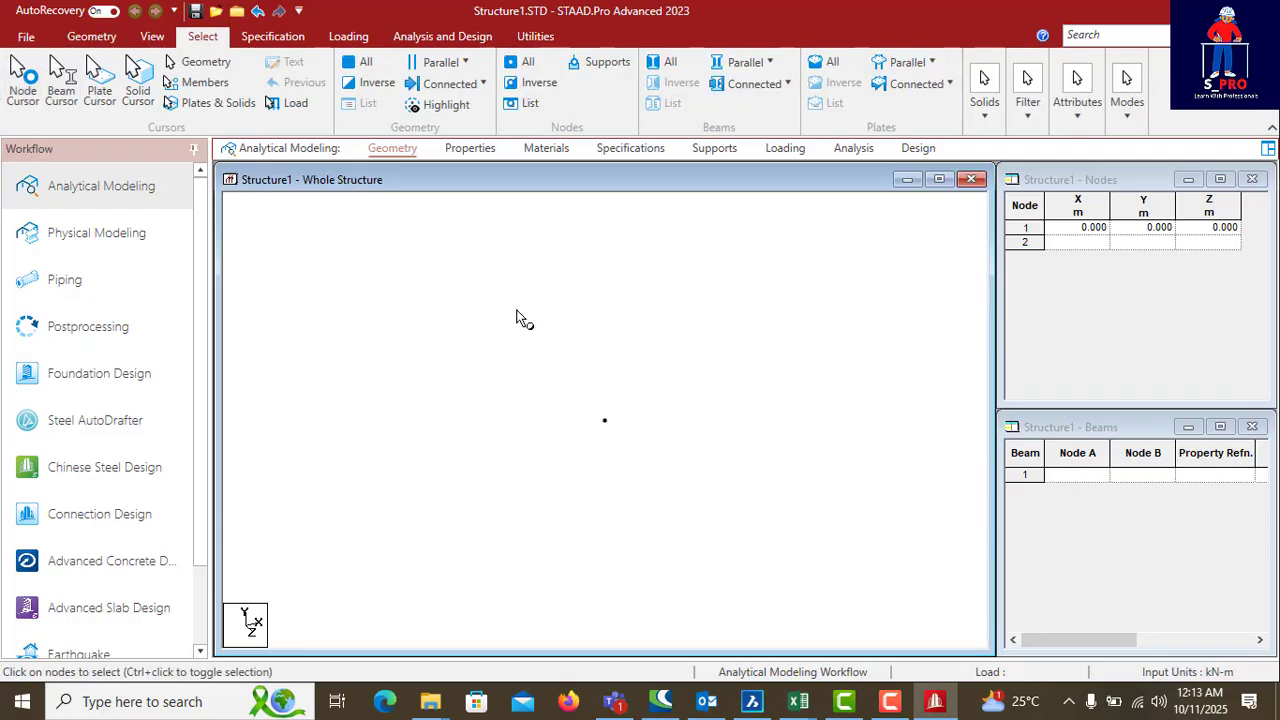
left_click(604, 420)
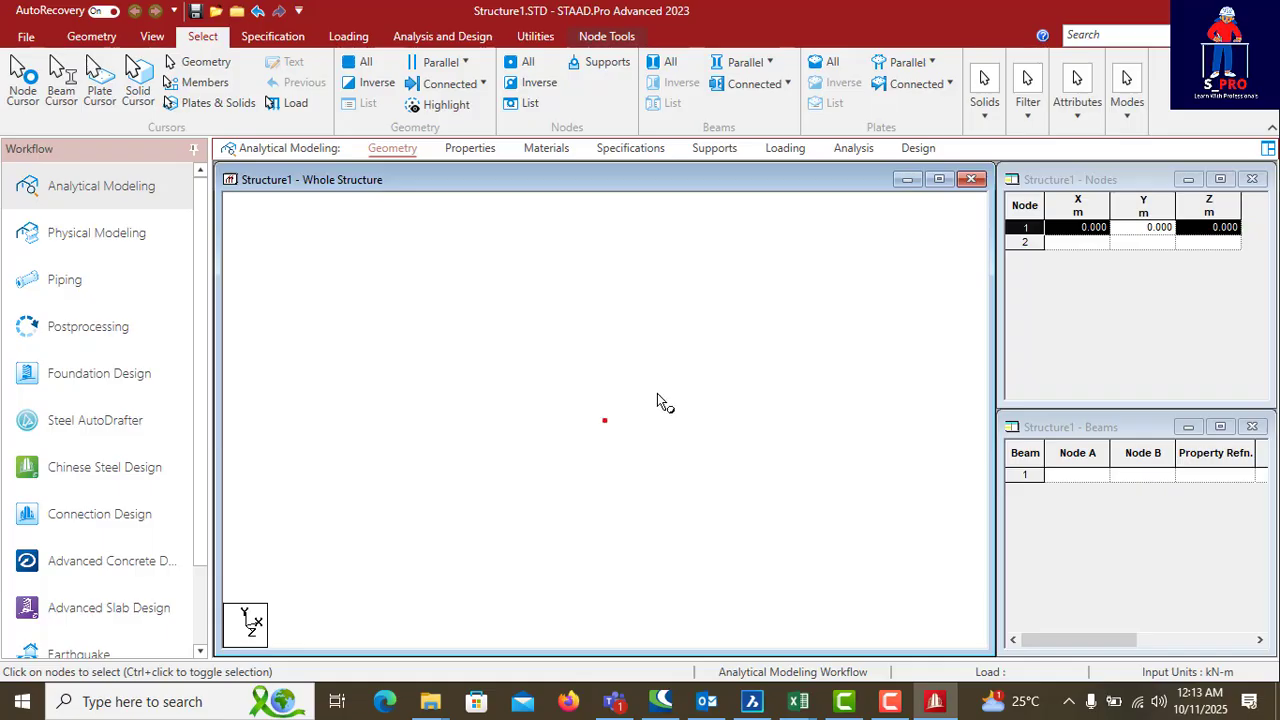
key("ctrl+v")
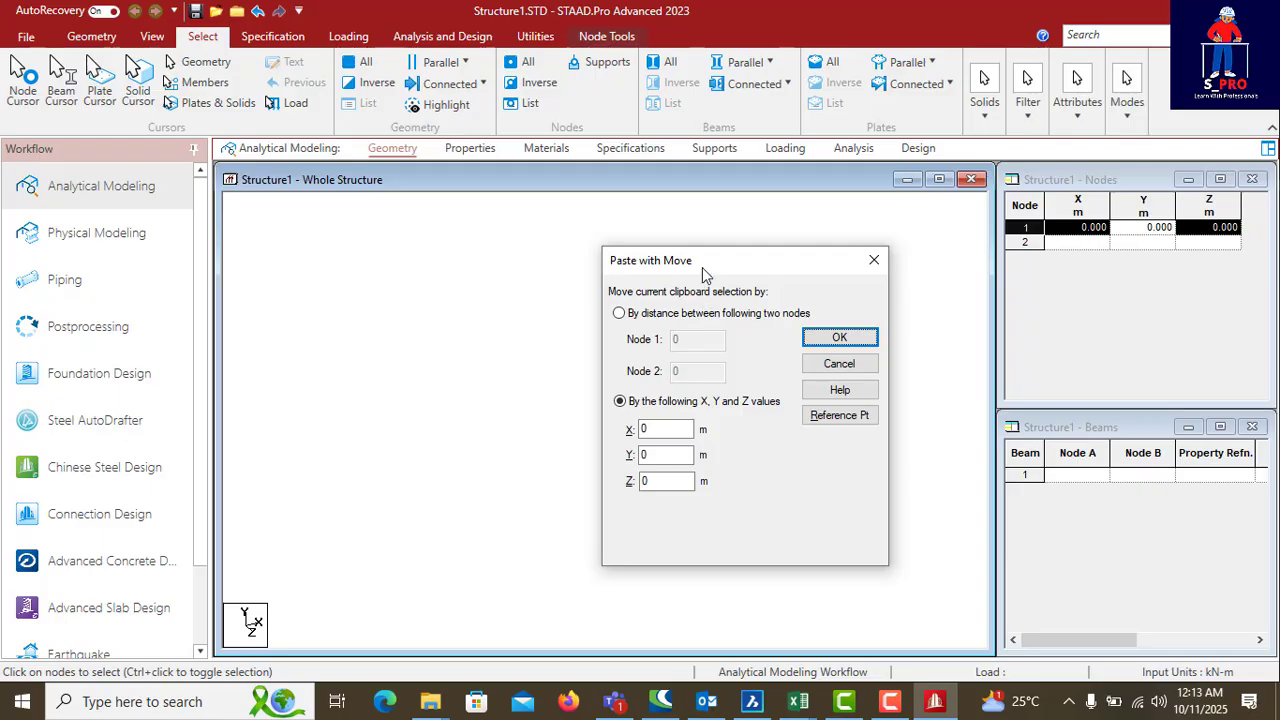
left_click_drag(702, 266, 764, 247)
left_click(715, 437)
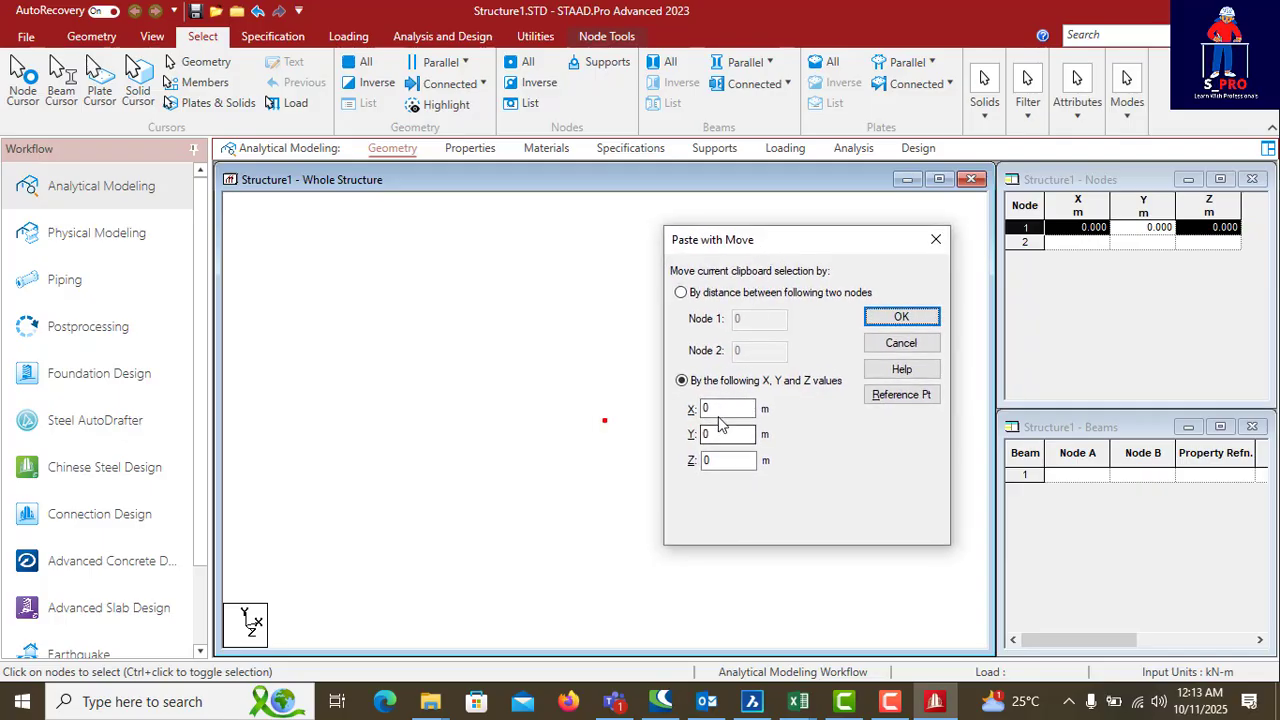
left_click(719, 408)
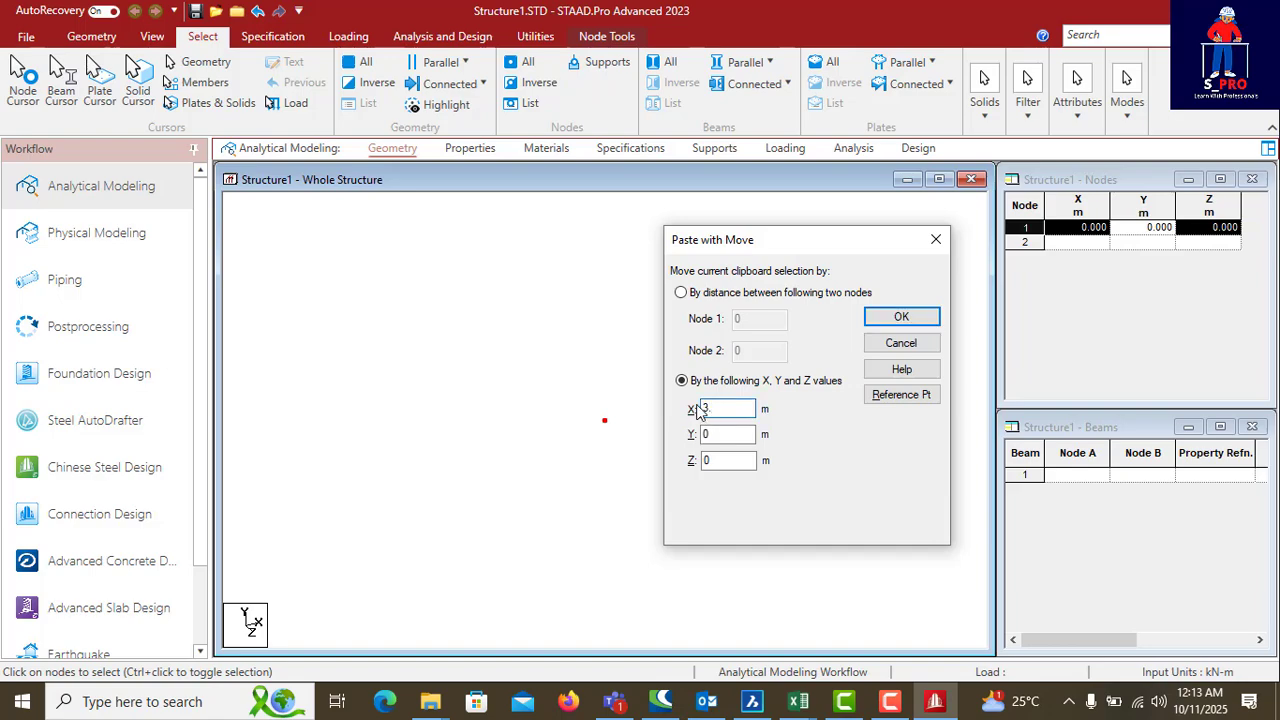
type("25")
Step: Switch to BricsCAD and return to the 83 m² classroom's outer row of columns on the ground floor plan
left_click(935, 703)
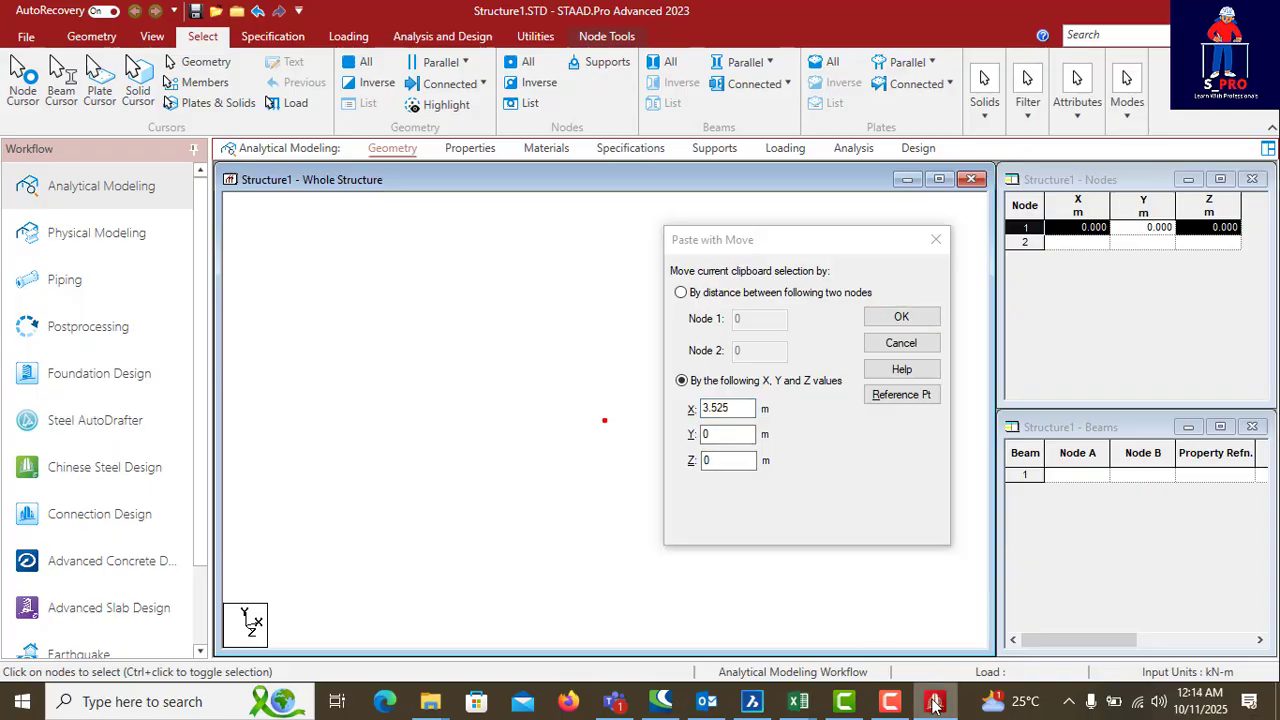
left_click(753, 703)
scroll(709, 471, "down", 5)
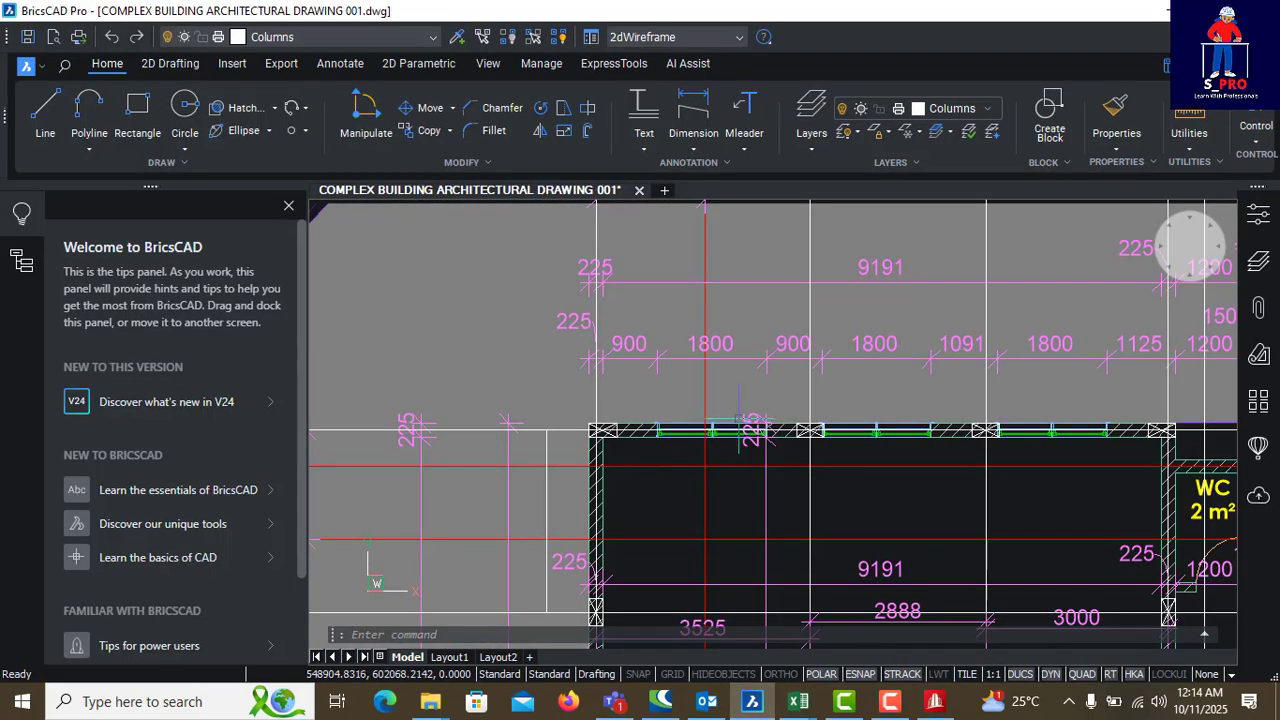
left_click(693, 108)
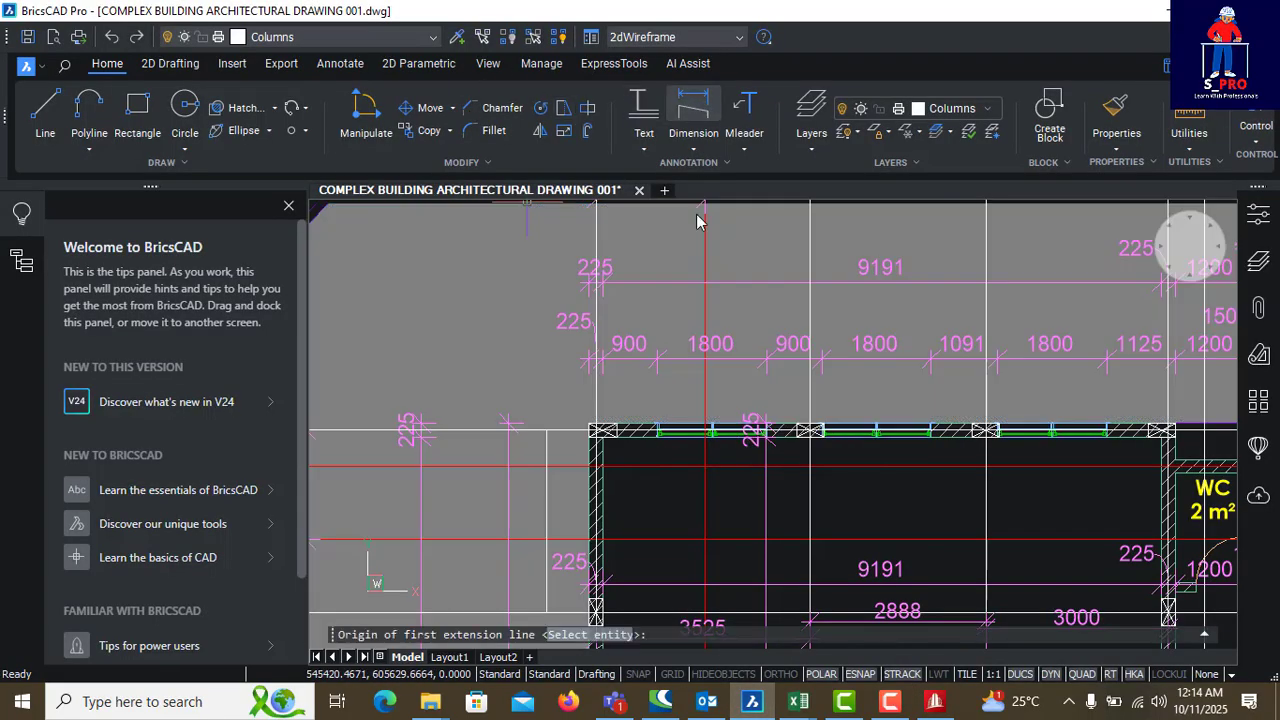
scroll(620, 420, "up", 3)
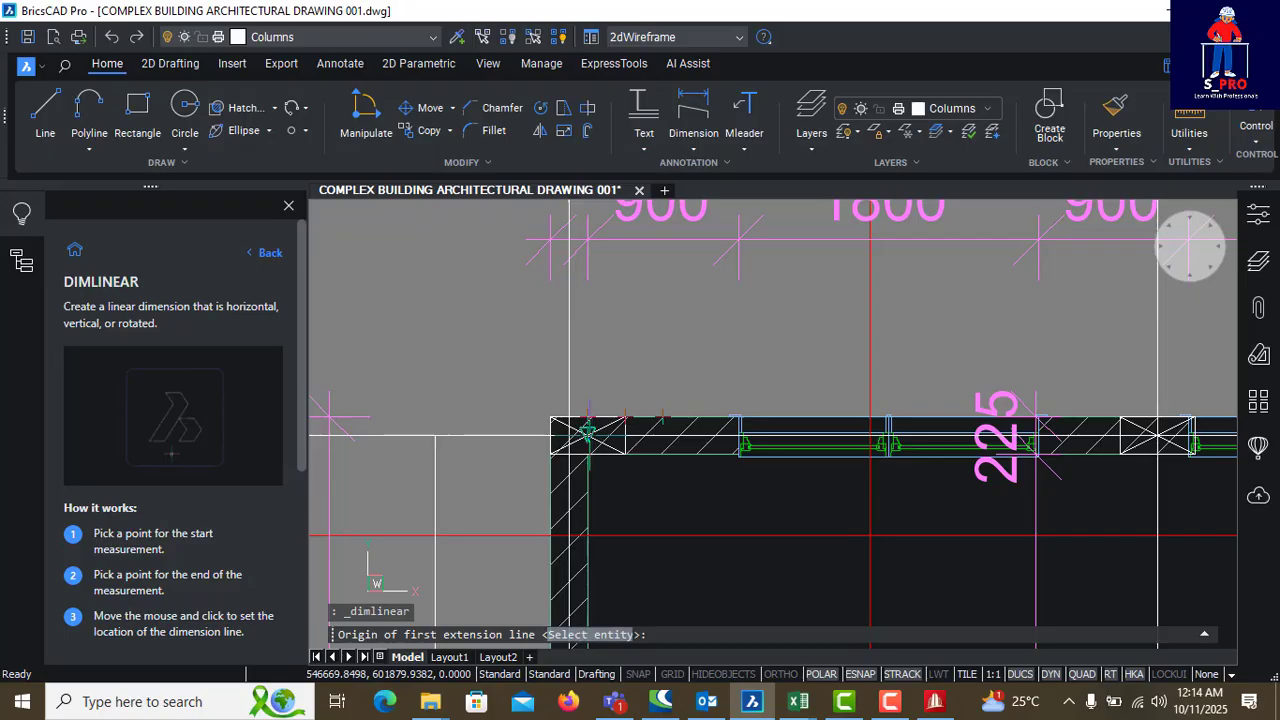
left_click(588, 432)
scroll(580, 438, "down", 2)
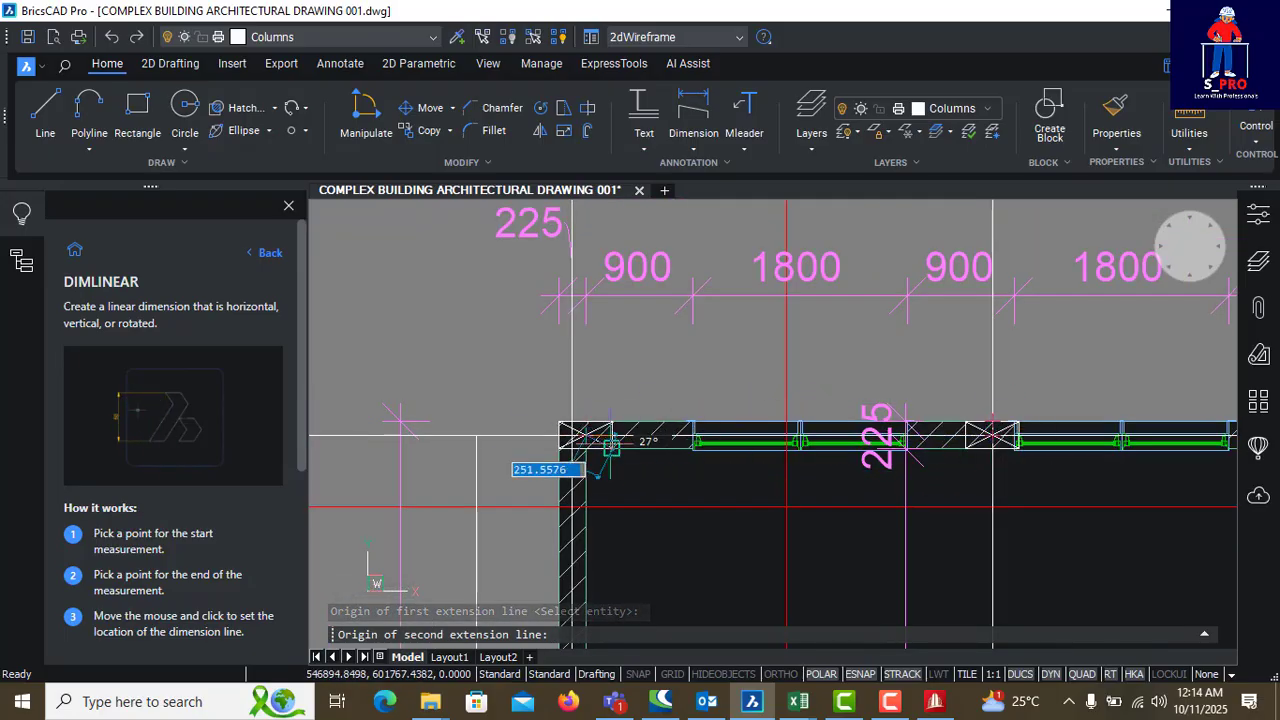
key("Escape")
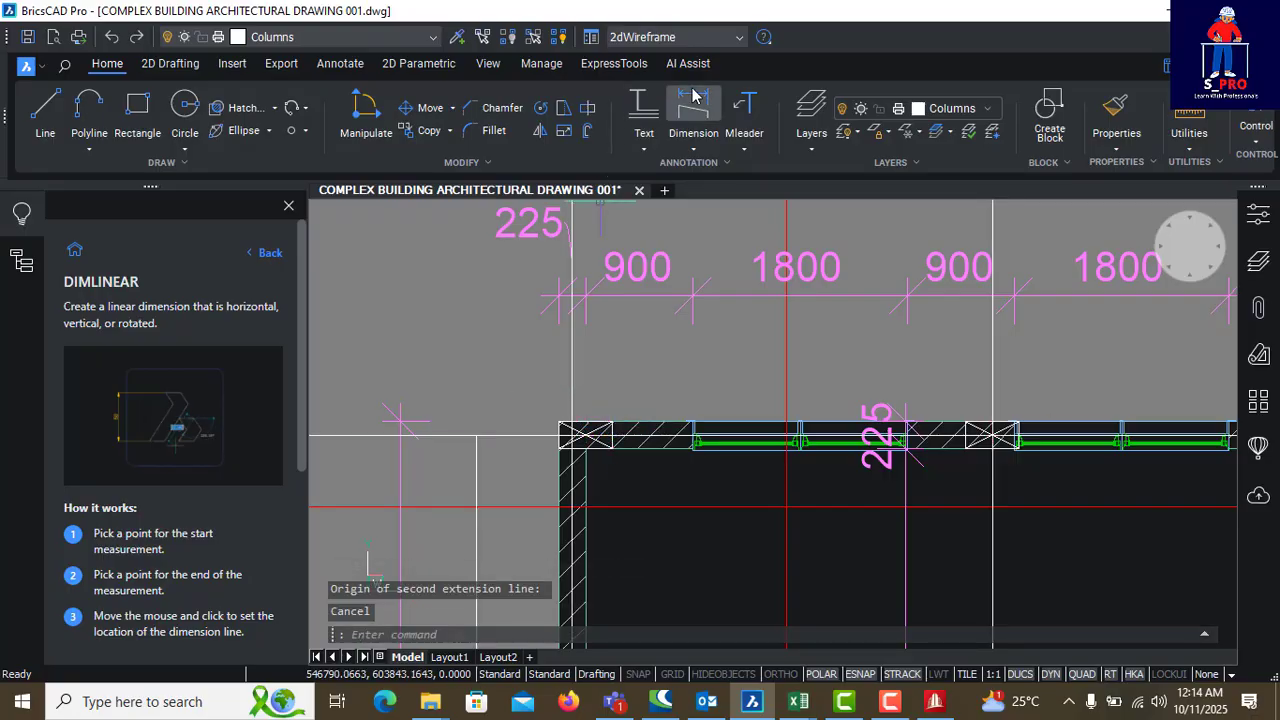
Step: Recheck the horizontal distance from the classroom's outer corner column centre to the next column with a linear dimension
left_click(693, 108)
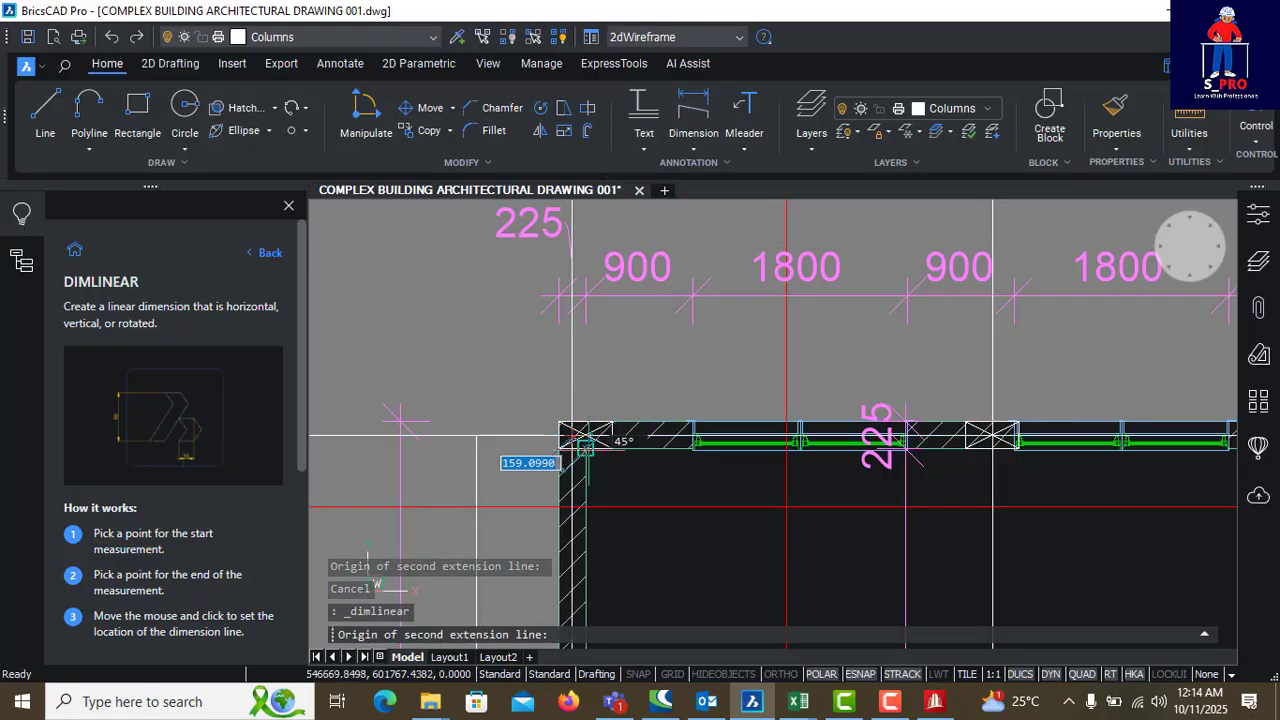
left_click(572, 433)
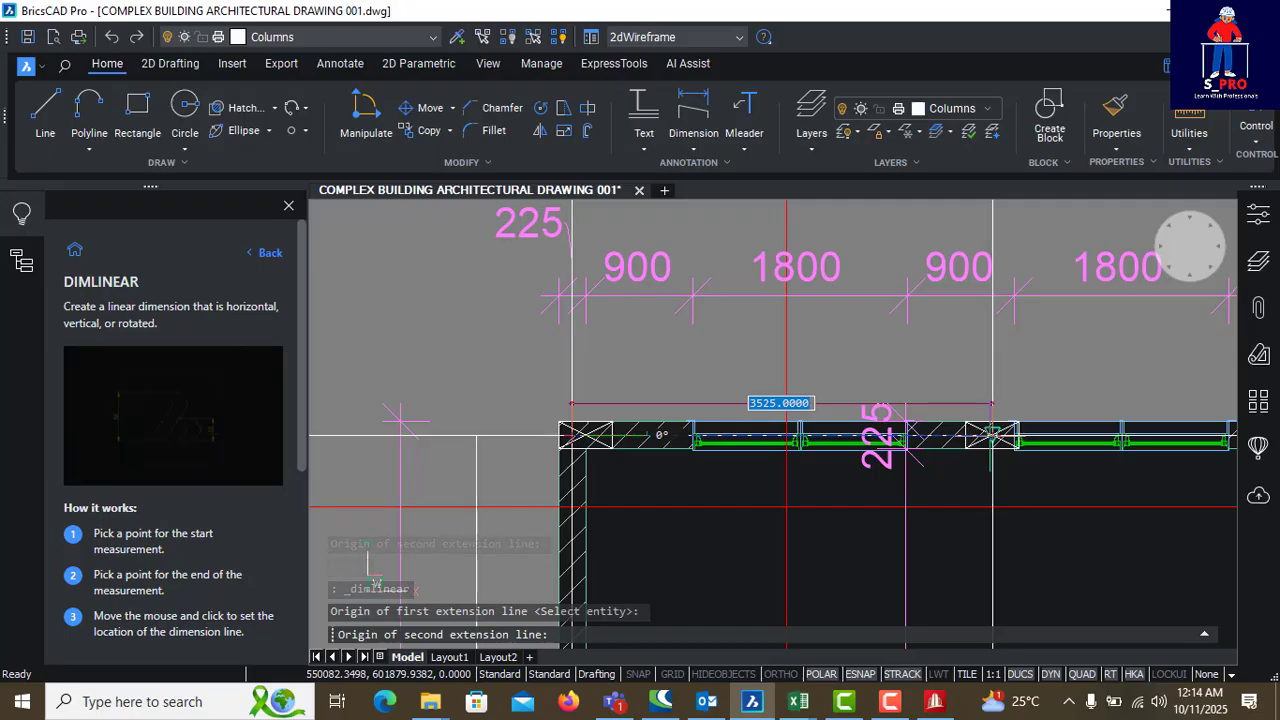
key("Escape")
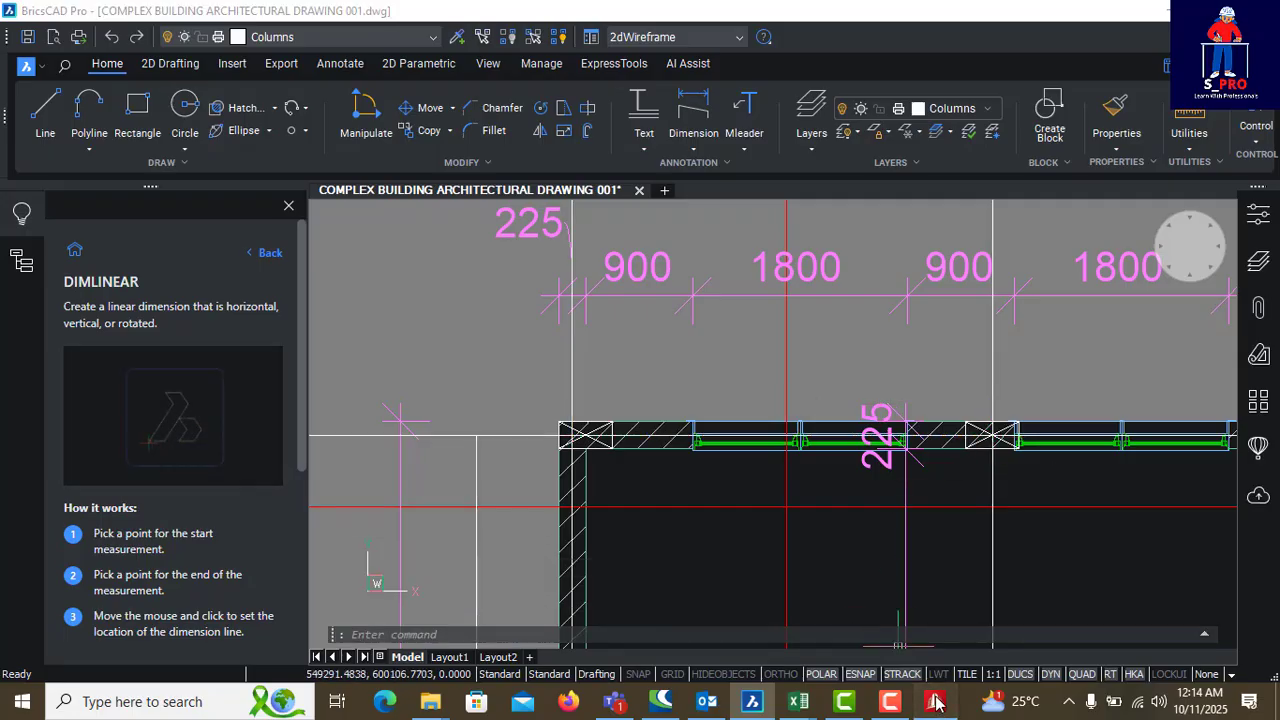
Step: Switch to STAAD.Pro and paste the copy of node 1 at the 3.525 m move distance in X
left_click(935, 701)
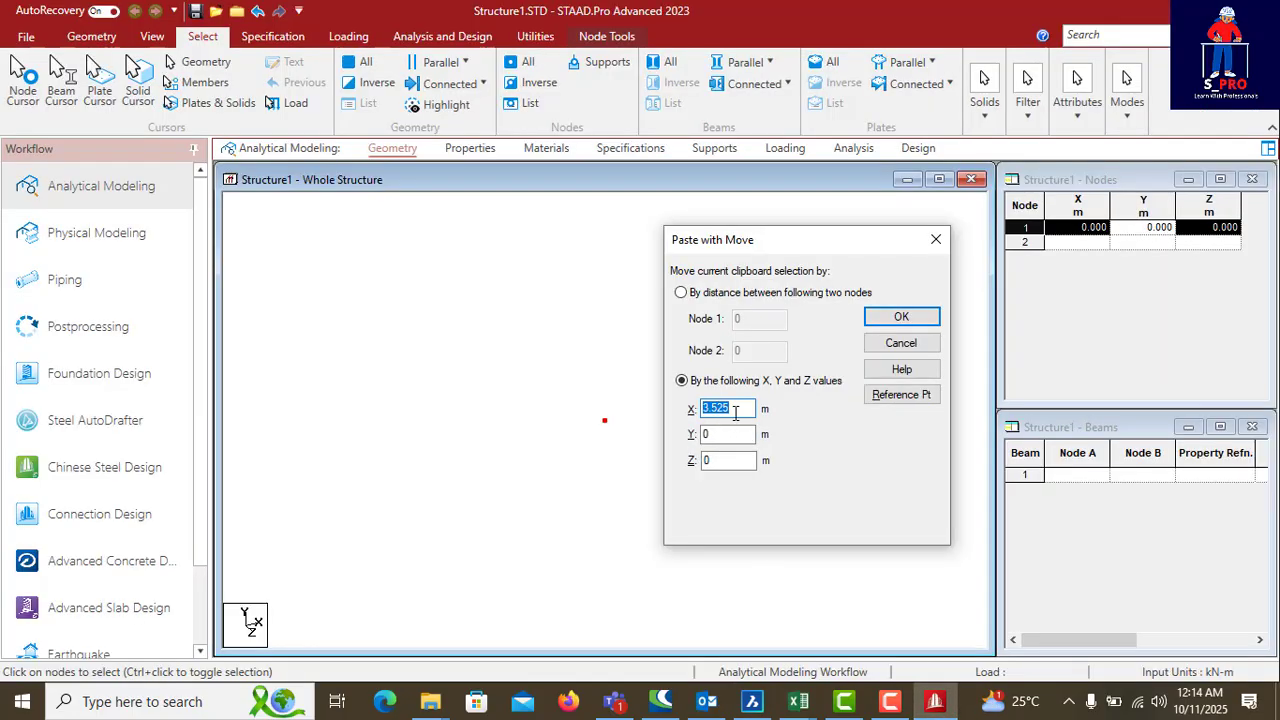
left_click(901, 318)
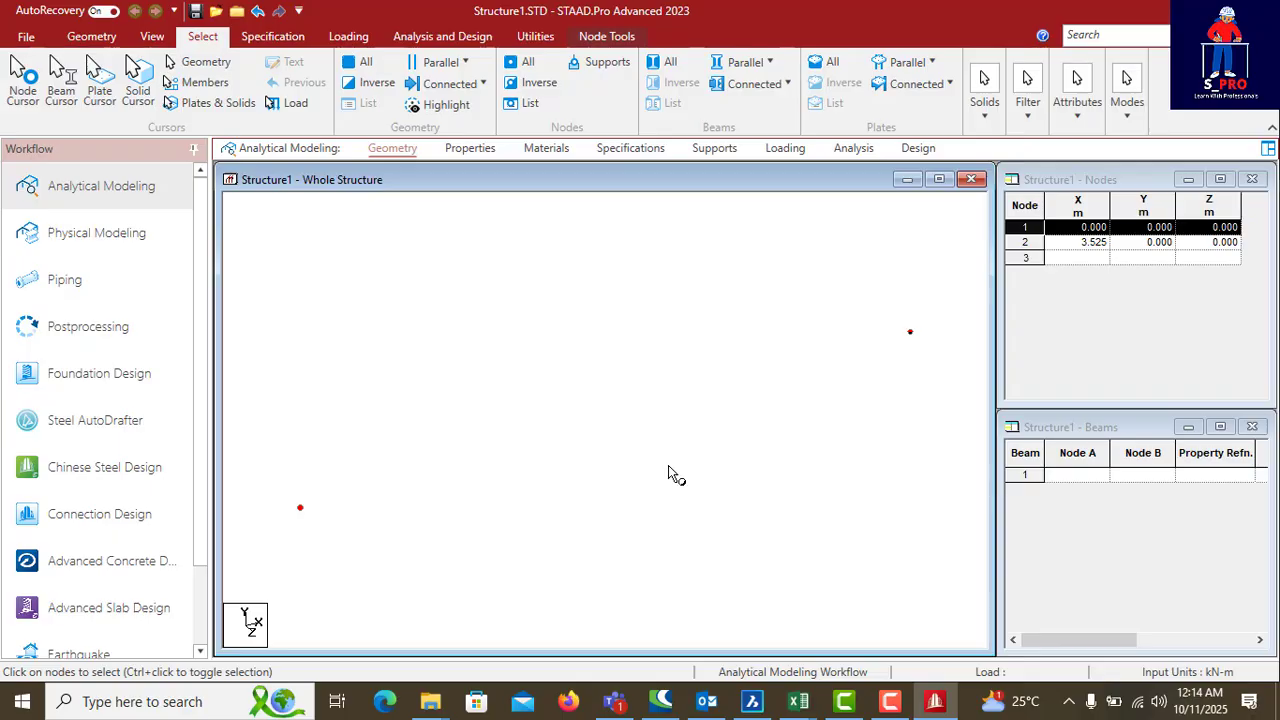
Step: Switch to BricsCAD and read the dimension between the outer corner column and the next column down the classroom's outer side wall
left_click(752, 701)
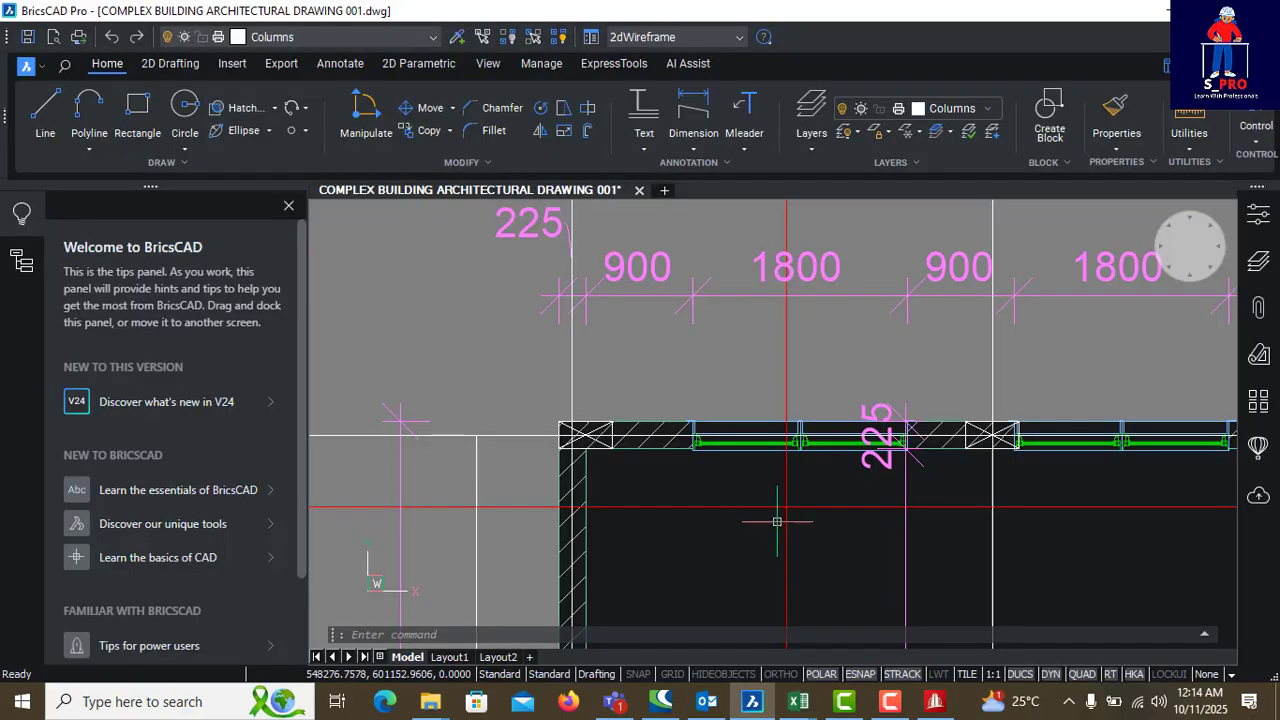
scroll(694, 388, "down", 4)
scroll(662, 490, "up", 3)
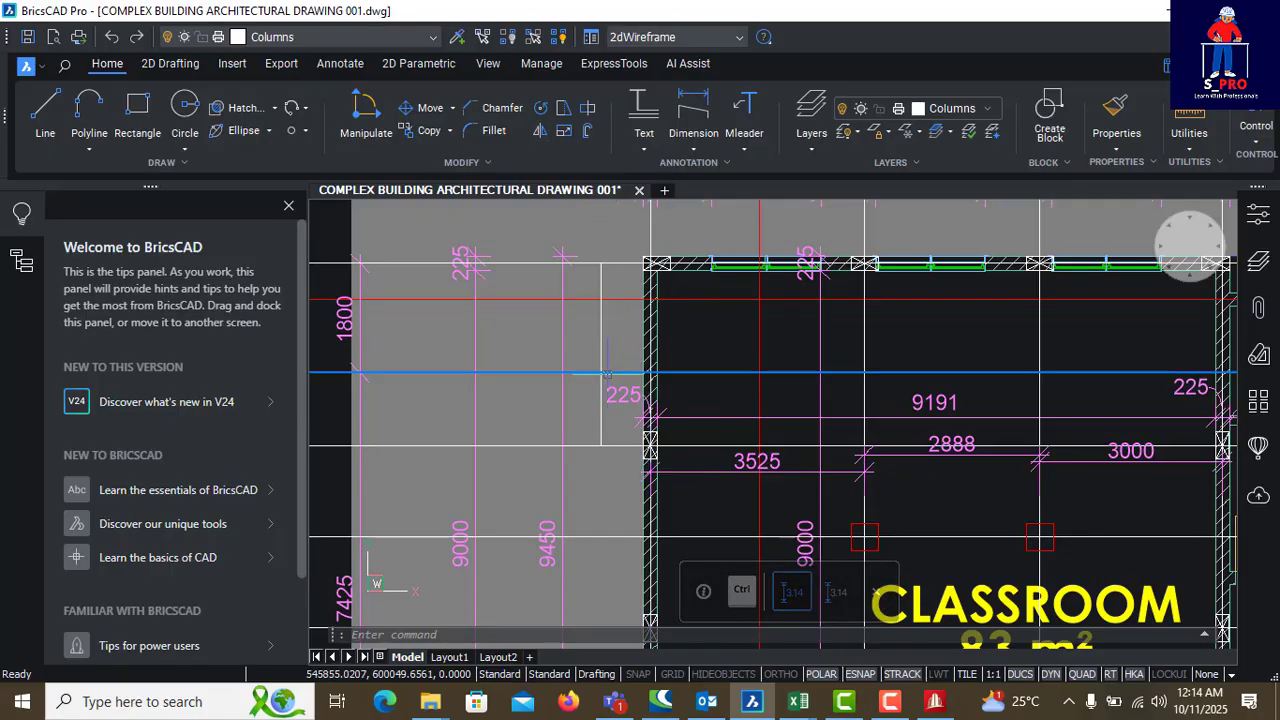
left_click(600, 340)
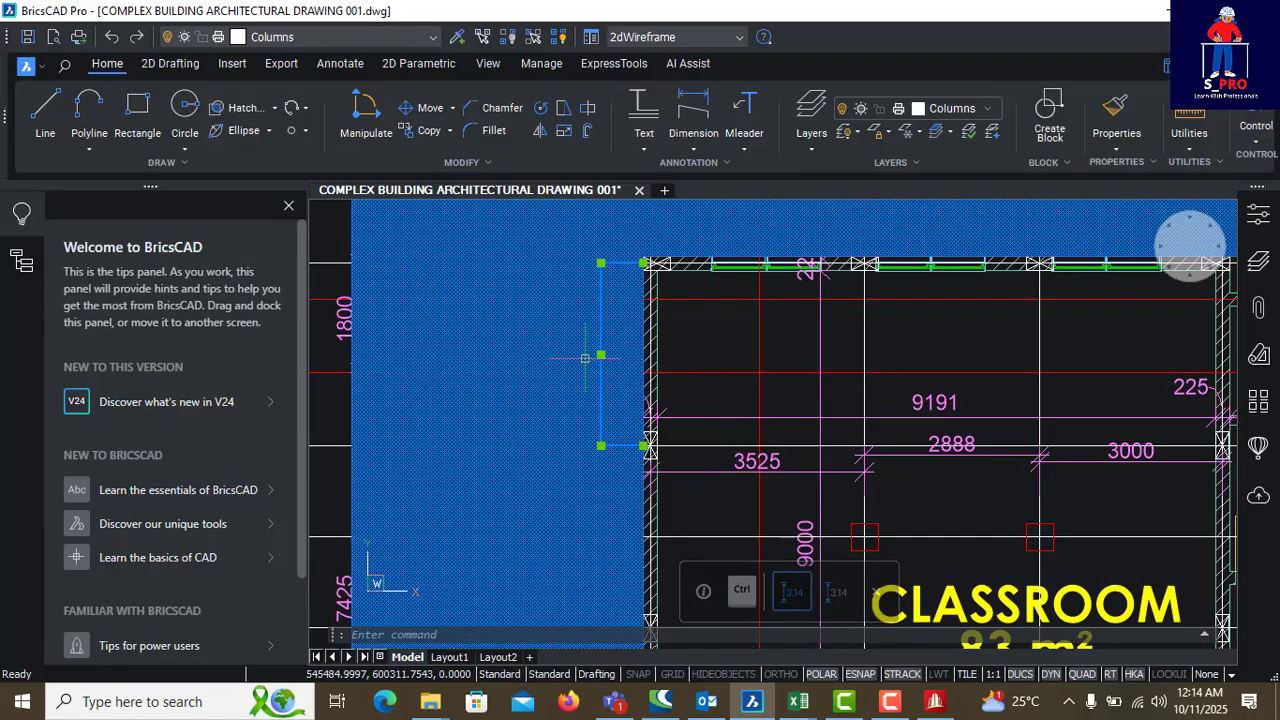
scroll(598, 356, "up", 5)
scroll(595, 359, "up", 8)
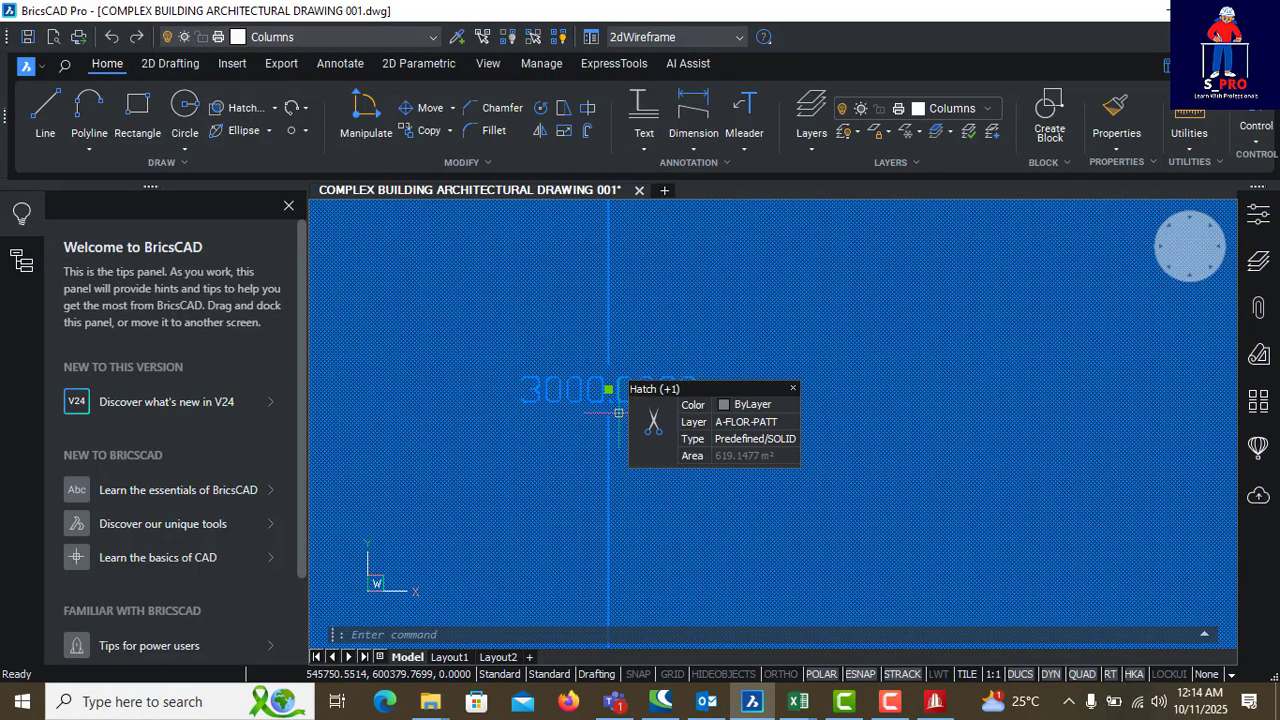
key("Escape")
scroll(592, 397, "down", 5)
scroll(592, 397, "down", 10)
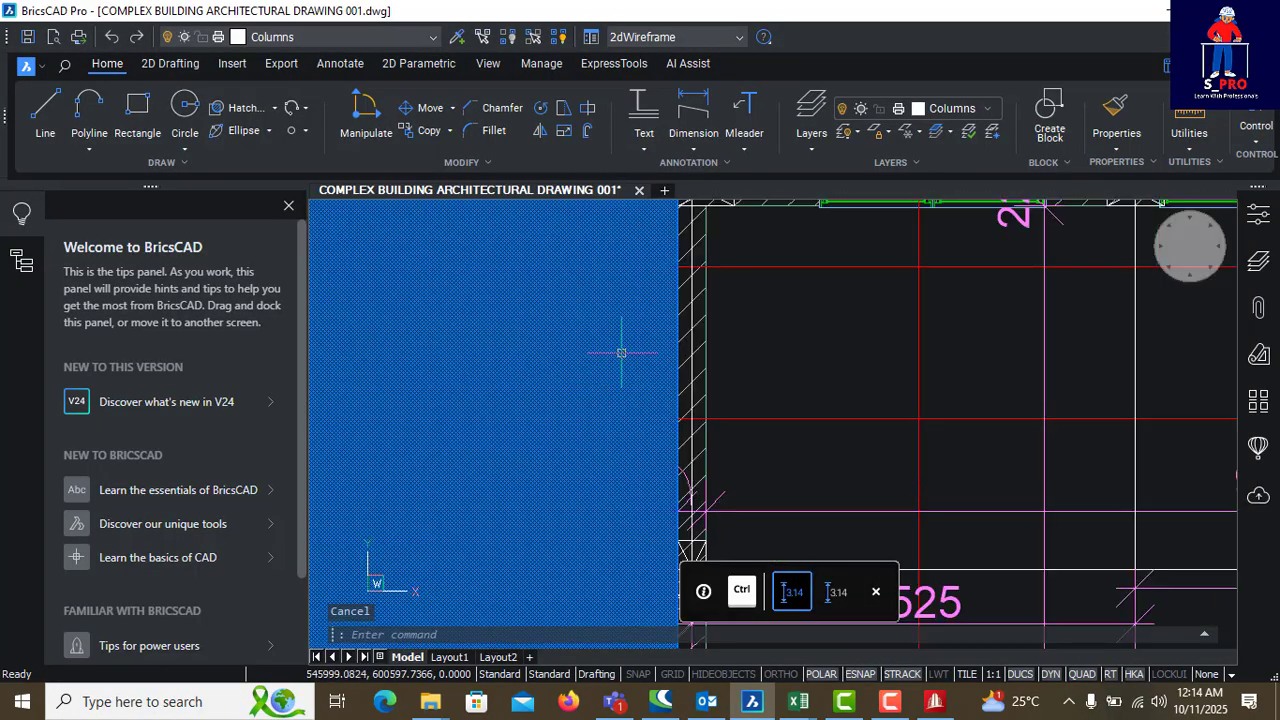
Step: Switch to STAAD.Pro and paste another copy of node 1 with a move distance of 3 m in Z
left_click(938, 703)
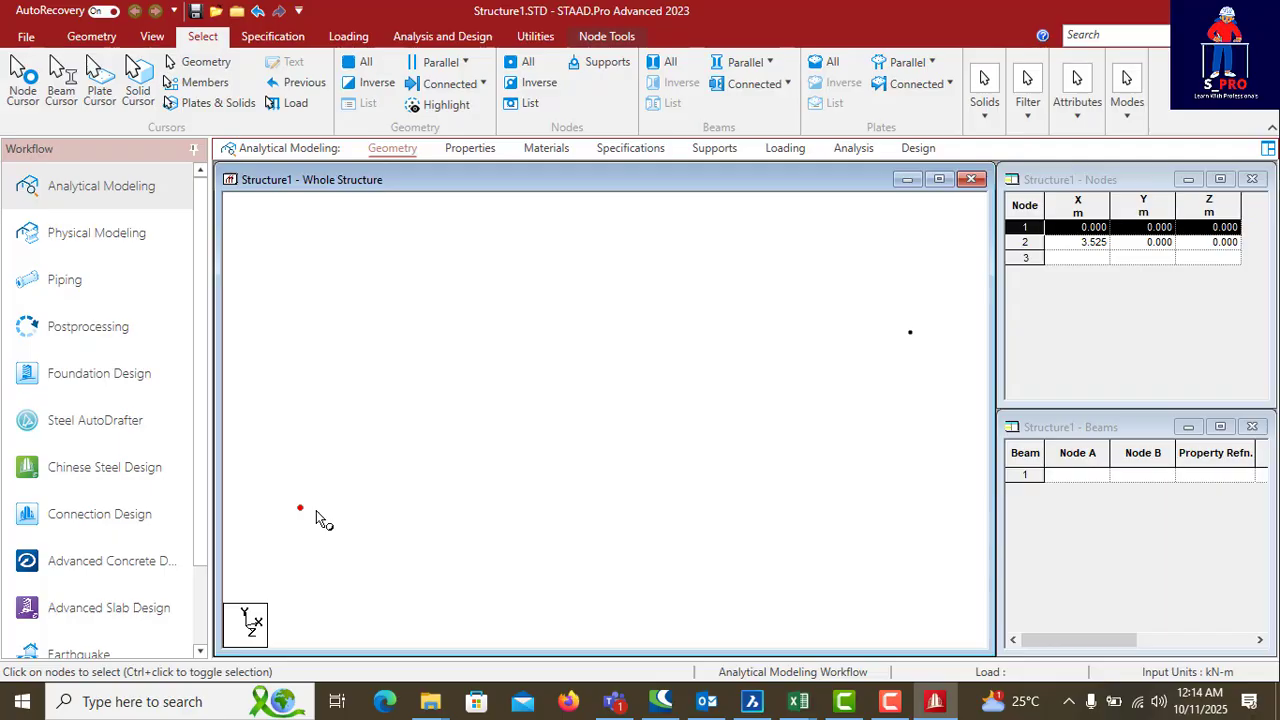
key("ctrl+v")
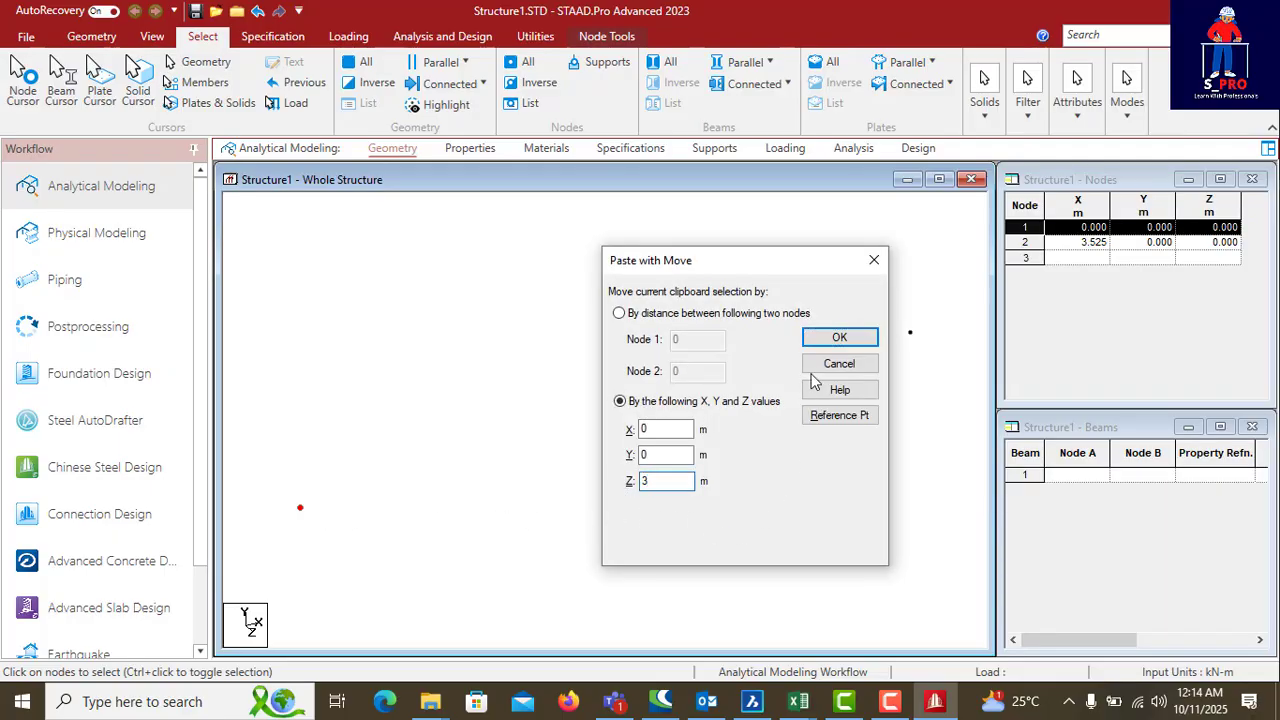
left_click(839, 337)
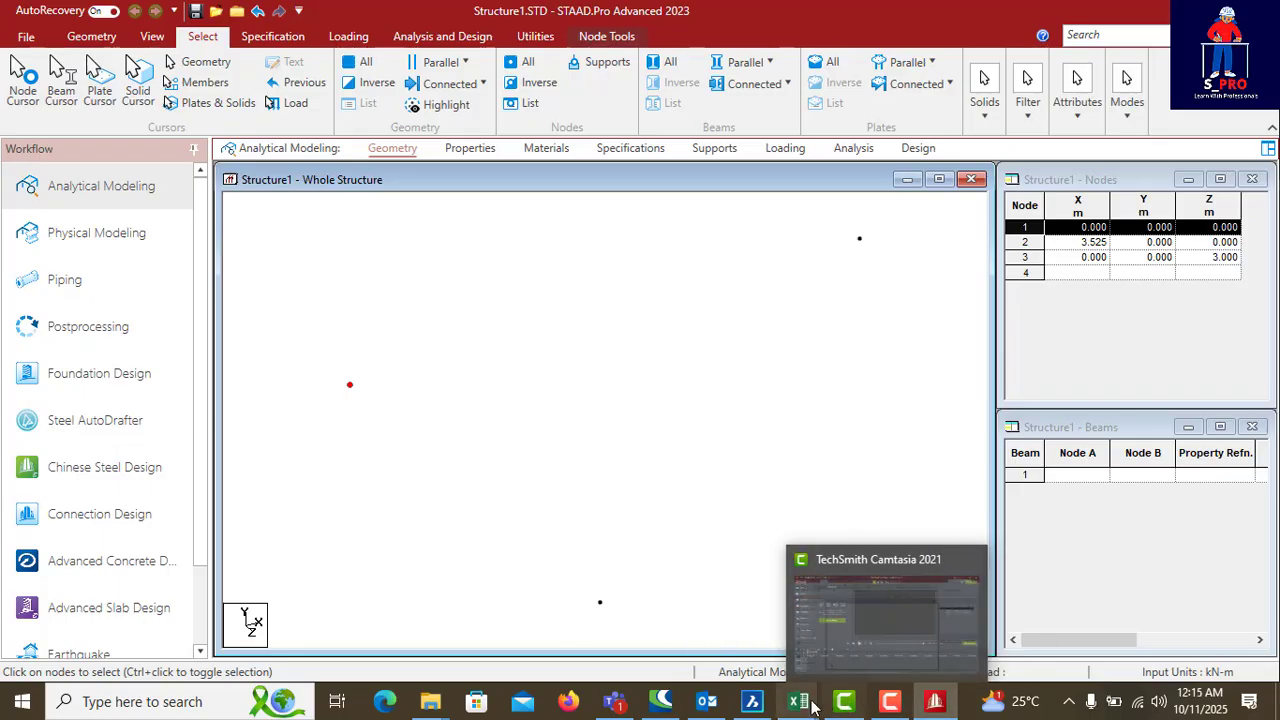
Step: Switch to BricsCAD and examine the columns along the outer row from the 83 m² classroom to CB HALL 4
left_click(752, 701)
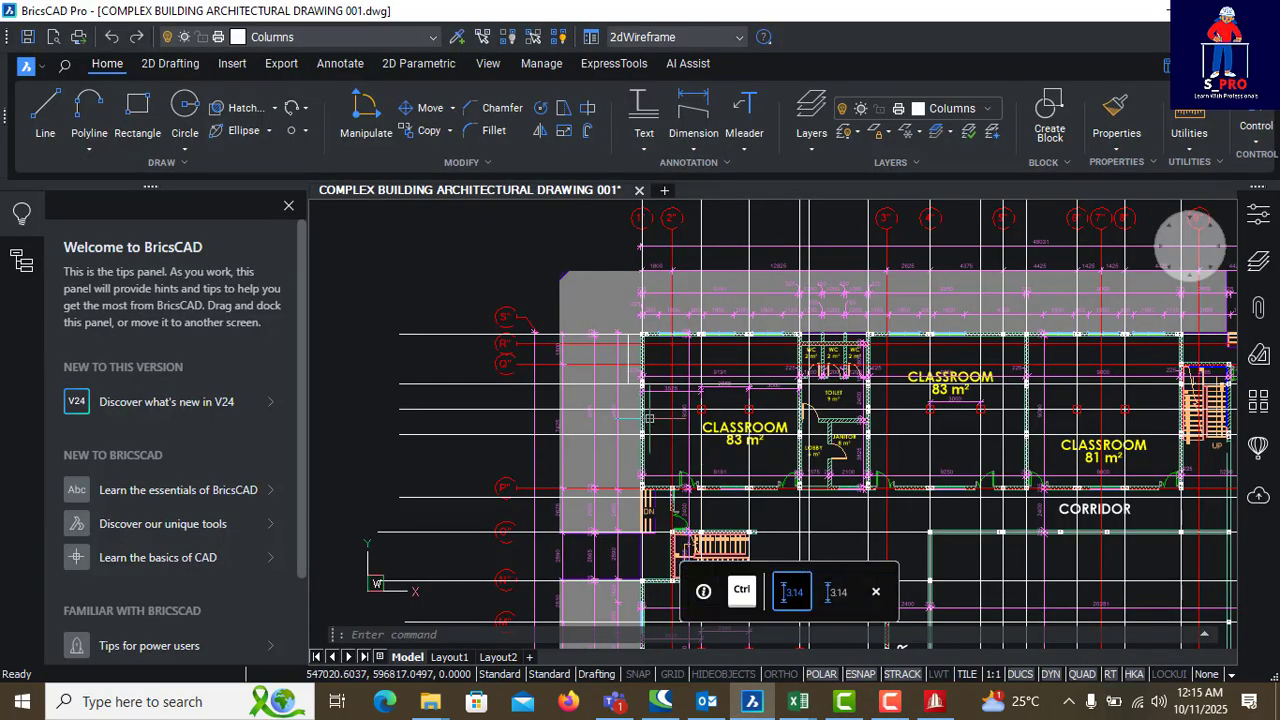
scroll(603, 345, "down", 2)
scroll(627, 348, "up", 5)
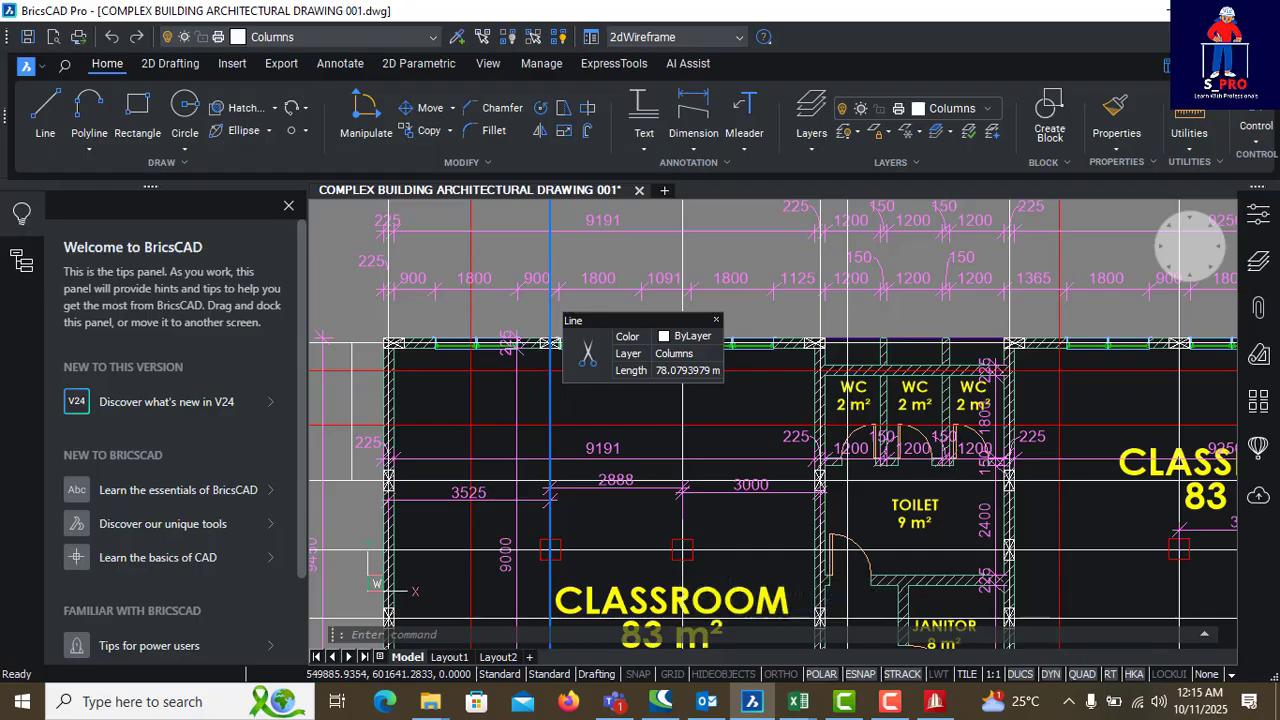
scroll(549, 345, "down", 1)
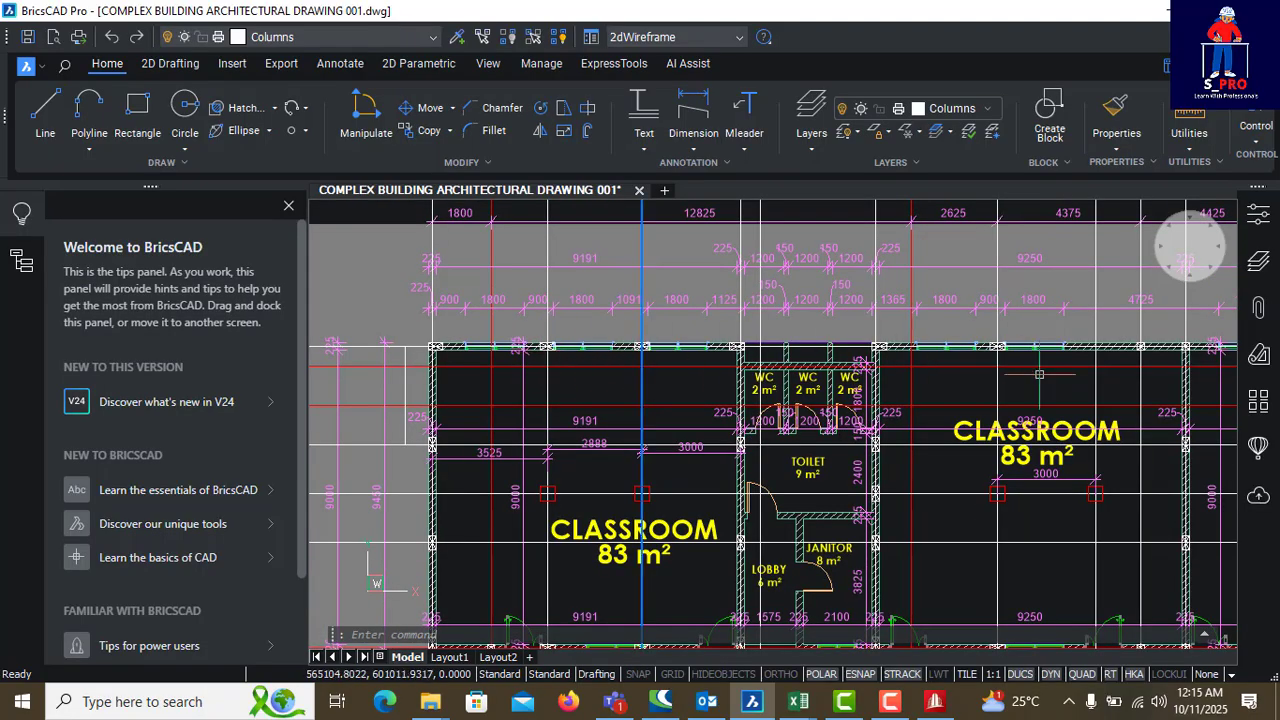
scroll(642, 385, "down", 5)
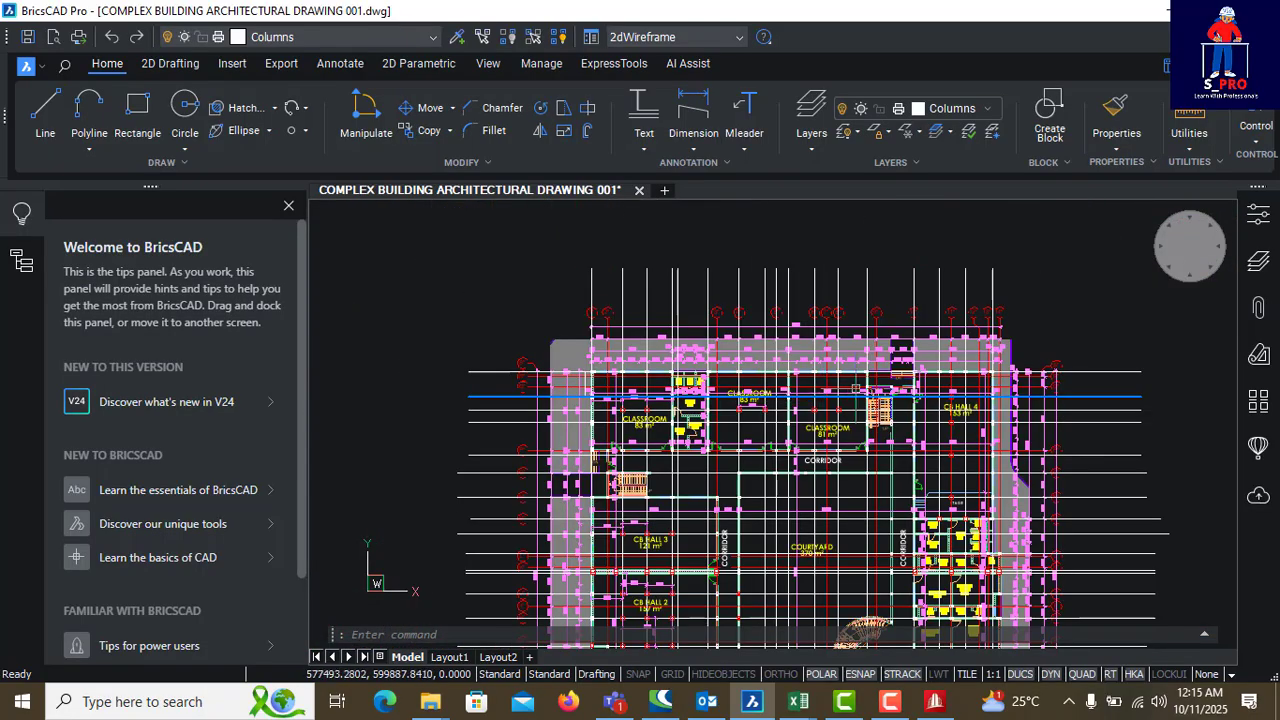
scroll(870, 388, "up", 5)
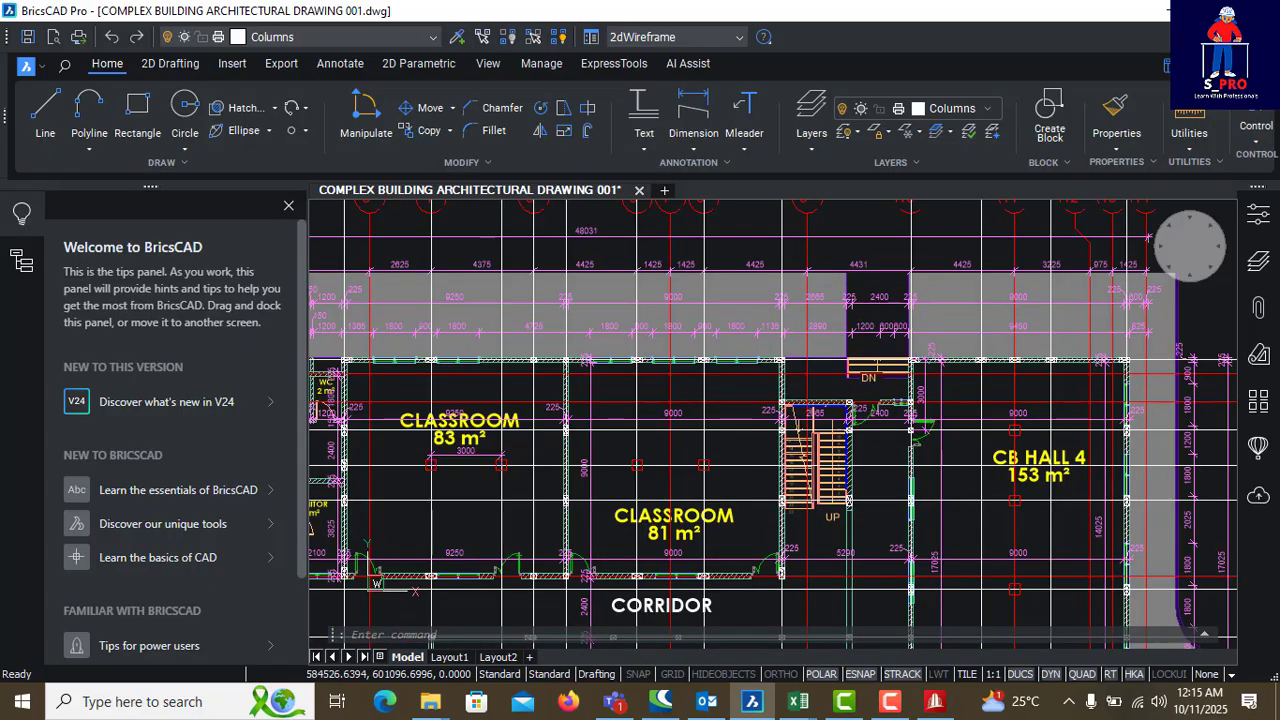
scroll(949, 448, "up", 3)
scroll(984, 332, "down", 3)
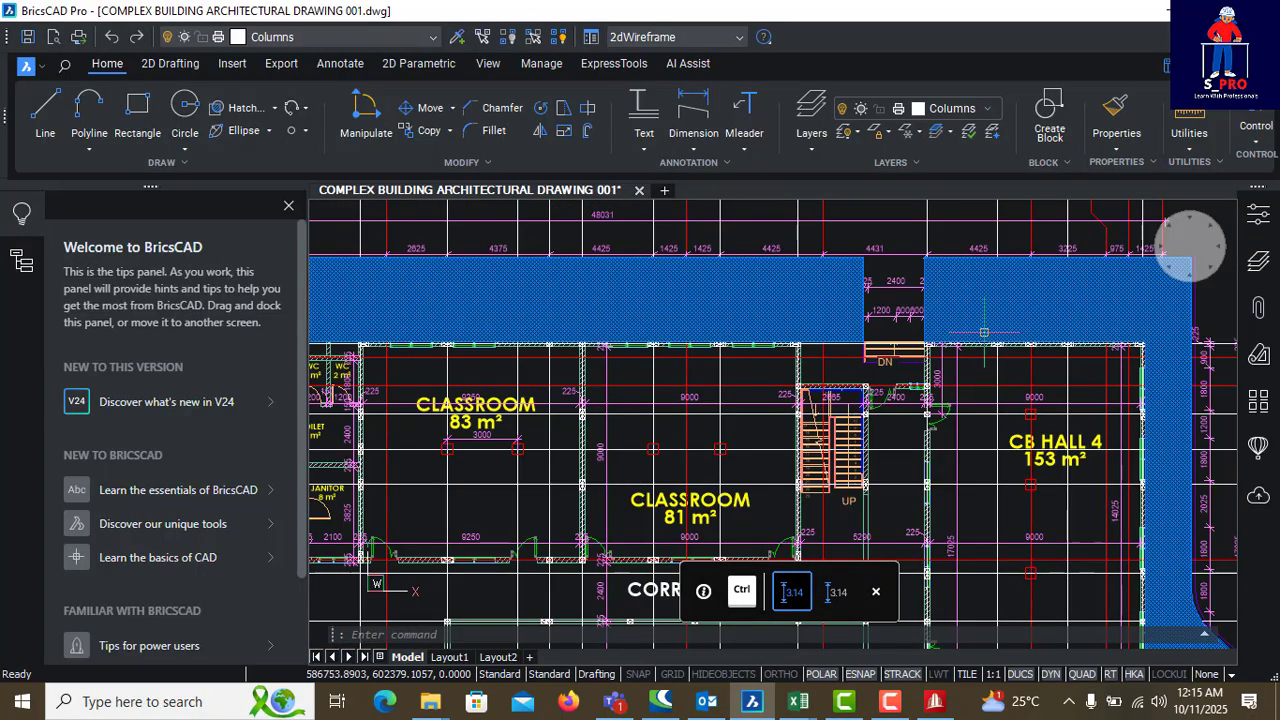
scroll(984, 332, "down", 1)
scroll(984, 334, "down", 3)
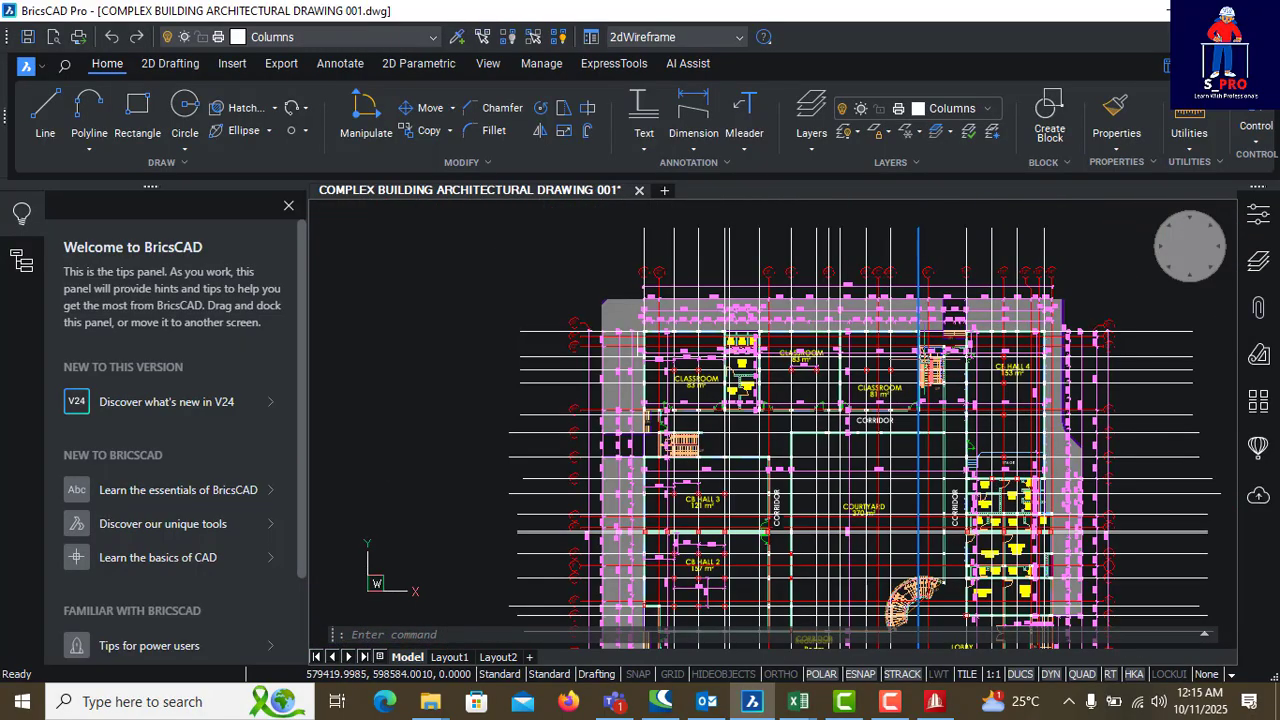
Step: Examine the column lines around the corner 83 m² classroom and the overall floor plan, comparing them with the nodes in STAAD.Pro
scroll(649, 337, "up", 3)
scroll(649, 337, "down", 1)
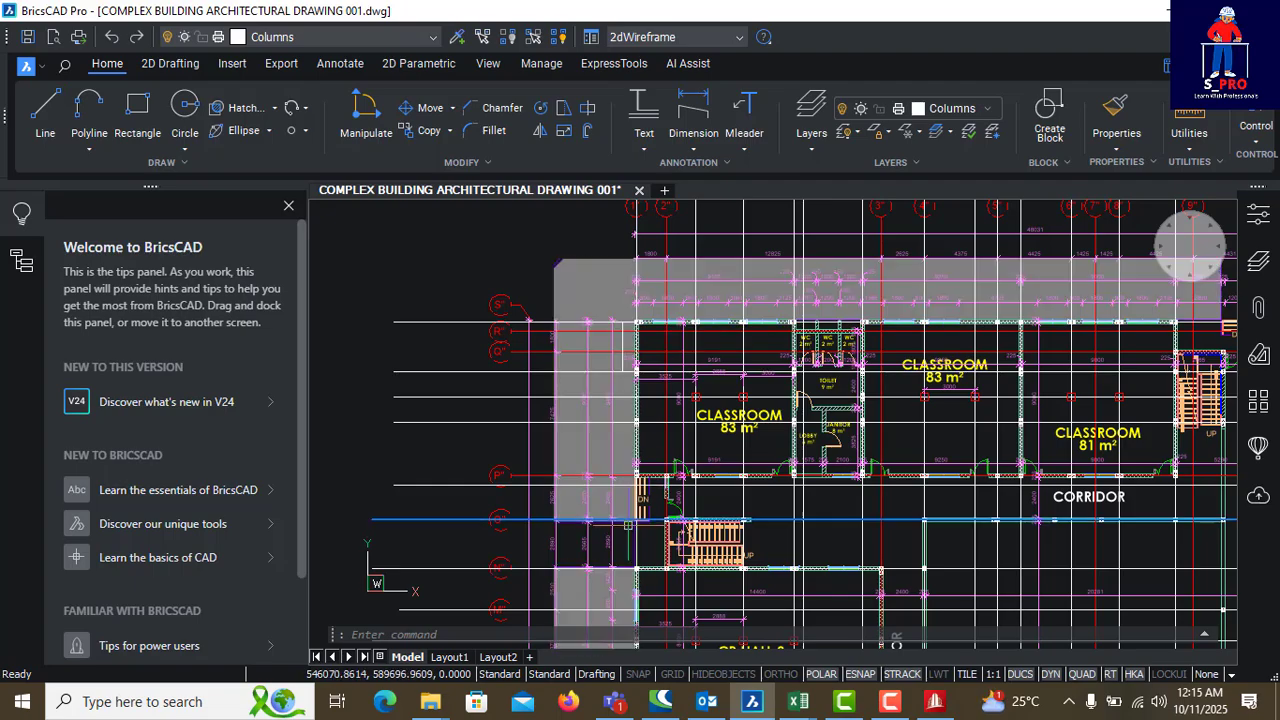
scroll(648, 331, "up", 3)
scroll(640, 345, "down", 3)
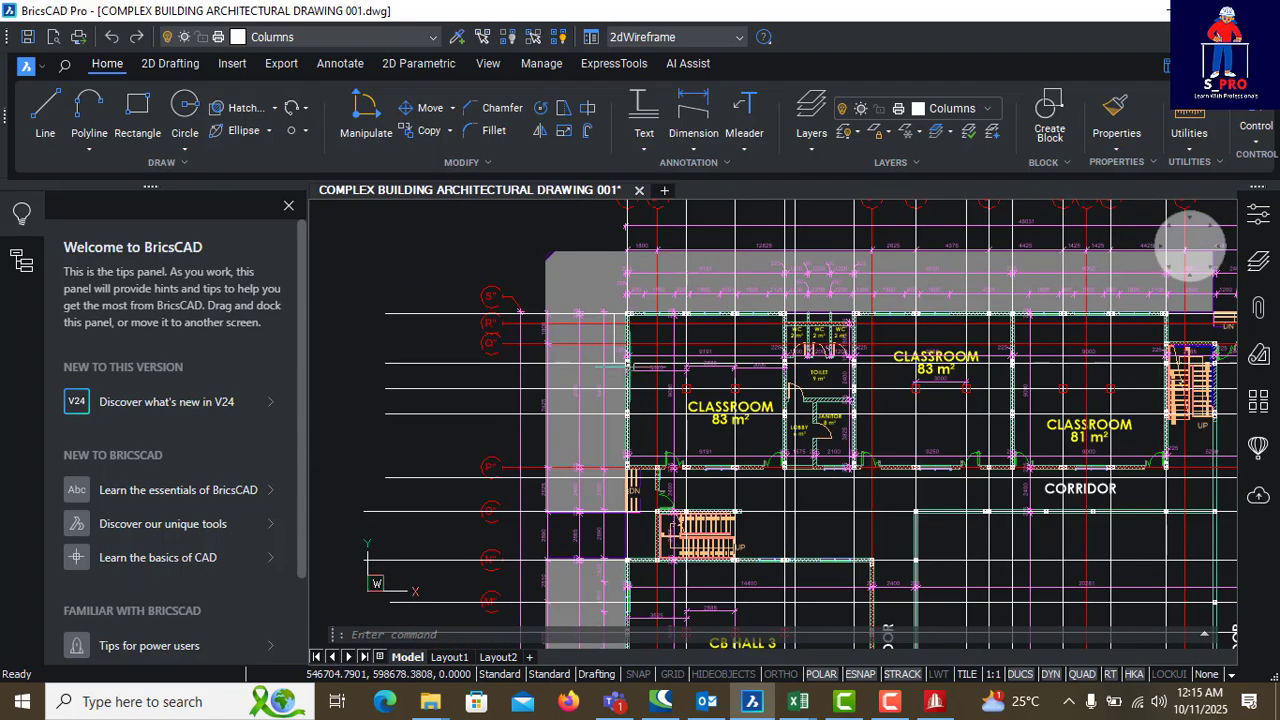
scroll(624, 368, "up", 3)
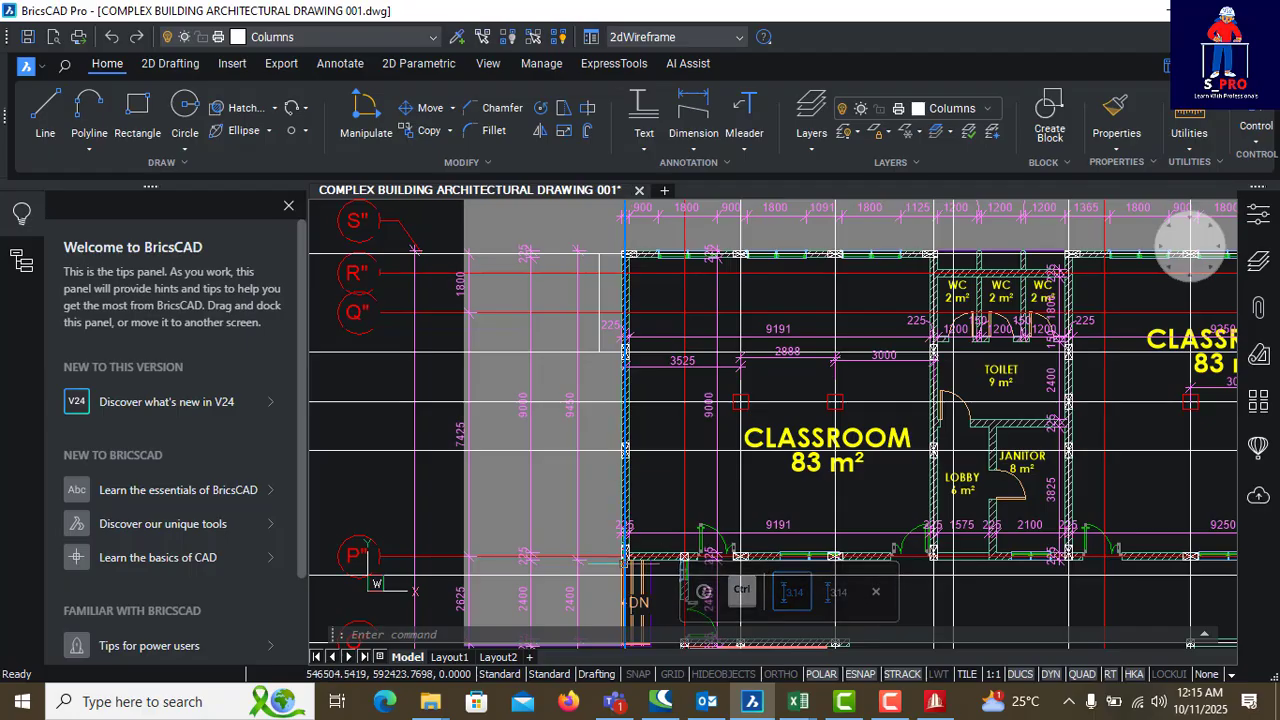
scroll(626, 311, "down", 3)
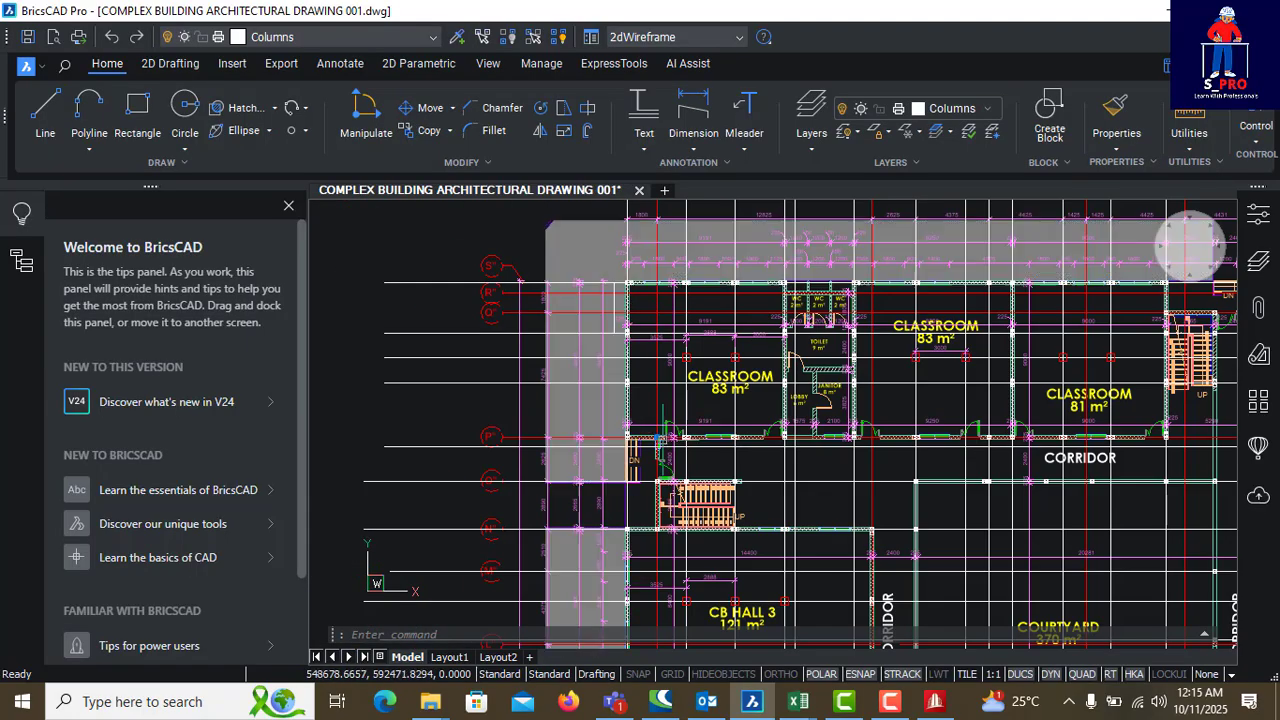
scroll(665, 438, "up", 2)
scroll(665, 438, "down", 2)
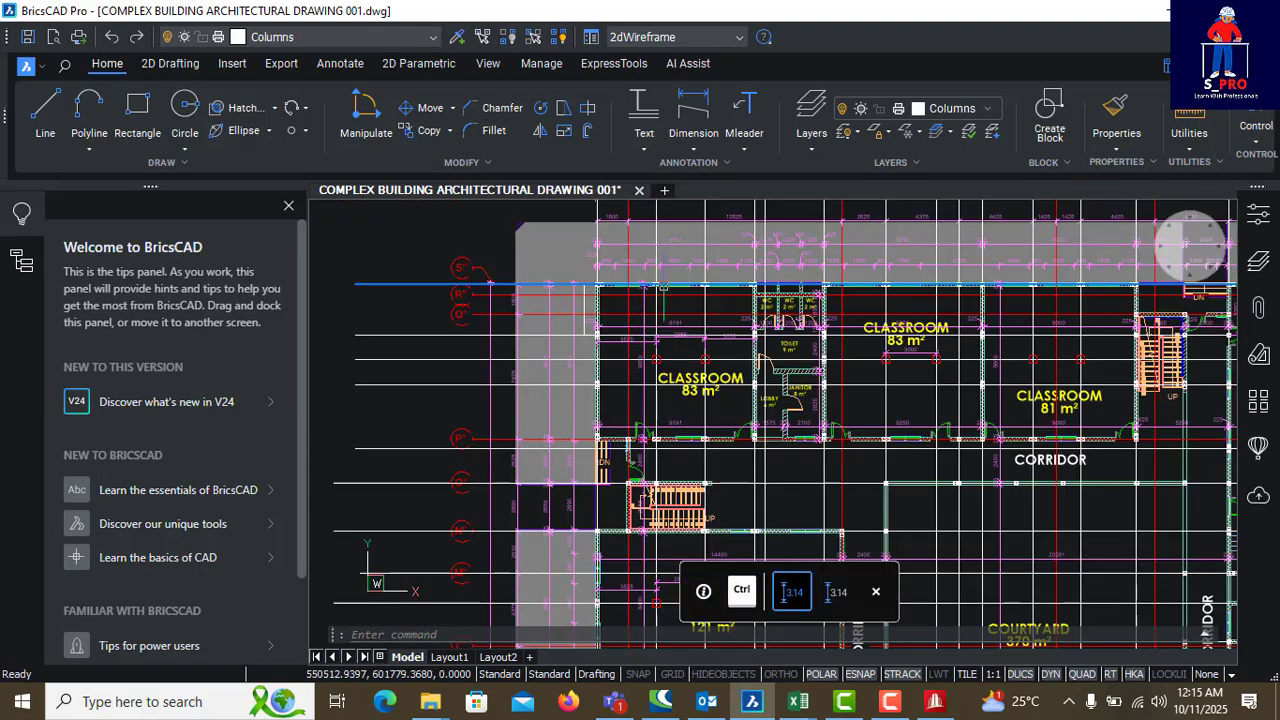
scroll(634, 274, "up", 2)
scroll(634, 274, "up", 2)
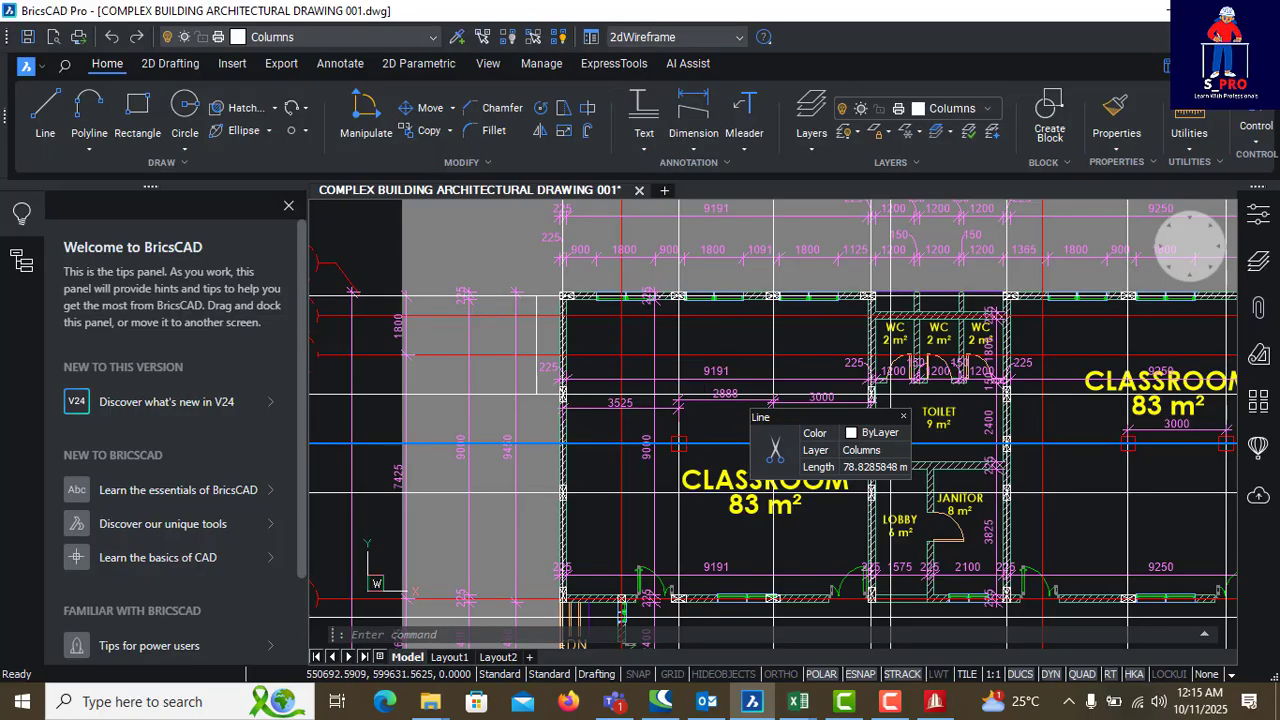
scroll(791, 434, "down", 5)
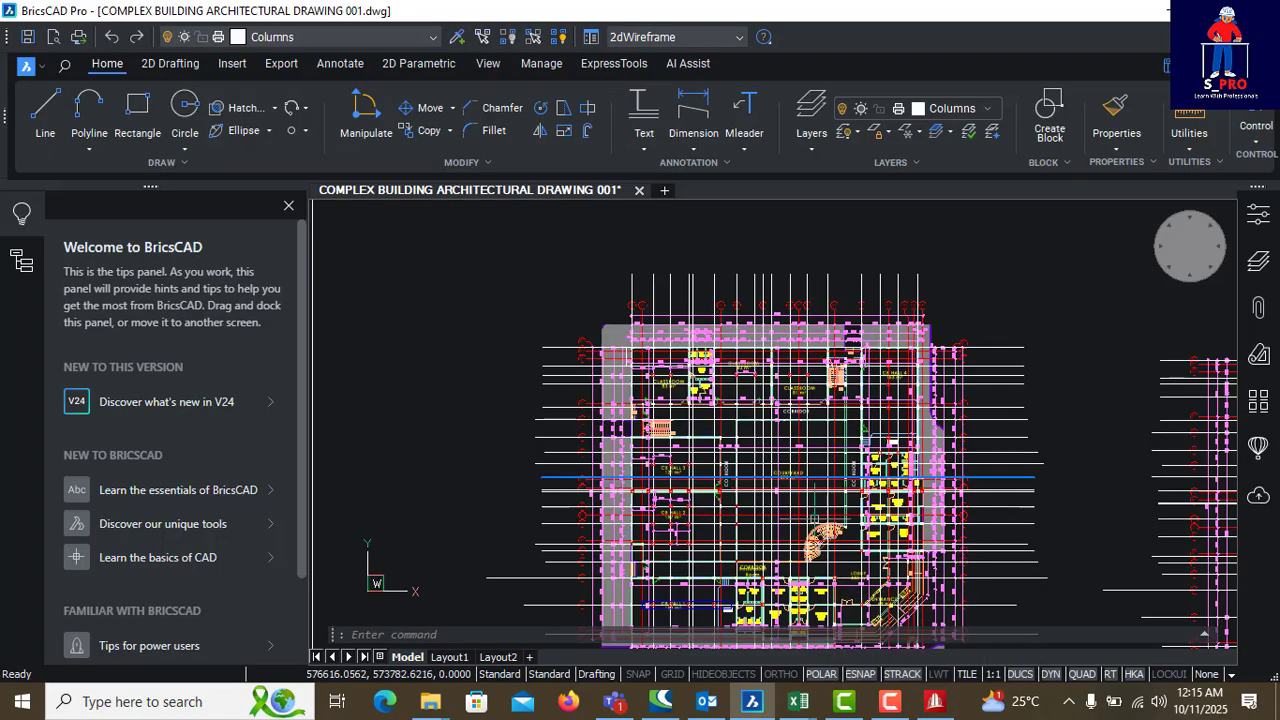
left_click(925, 706)
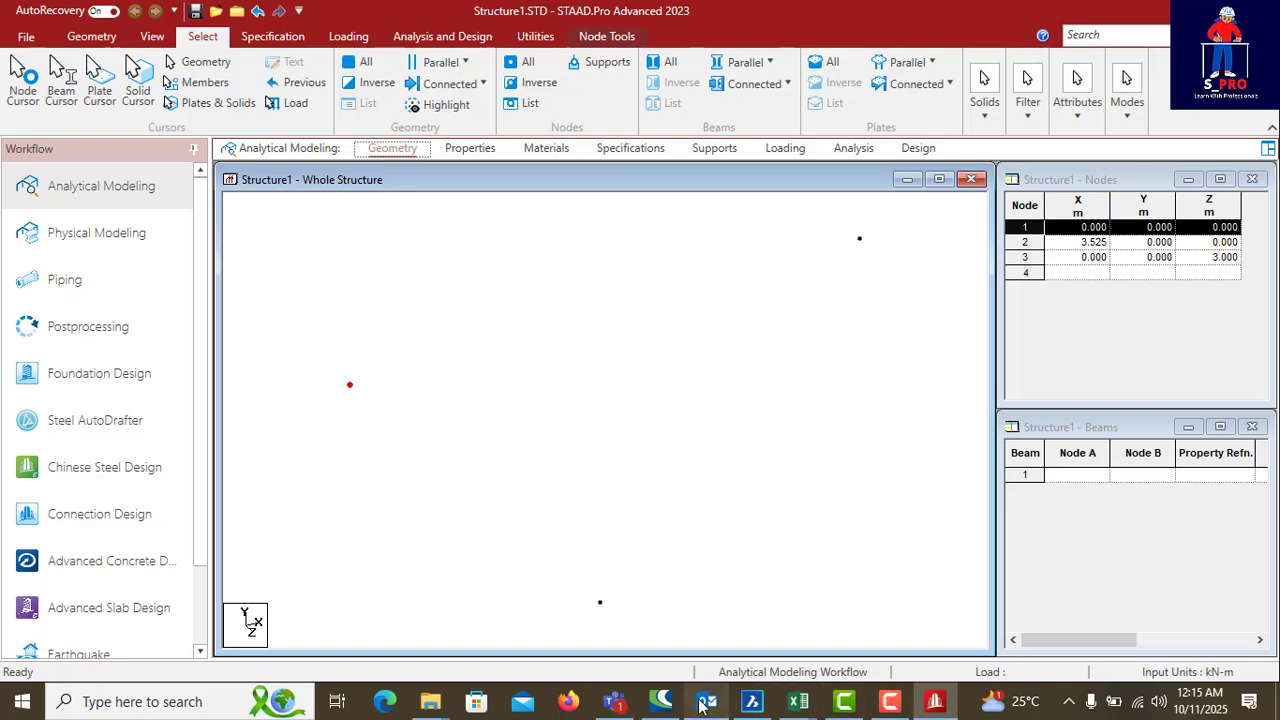
left_click(752, 701)
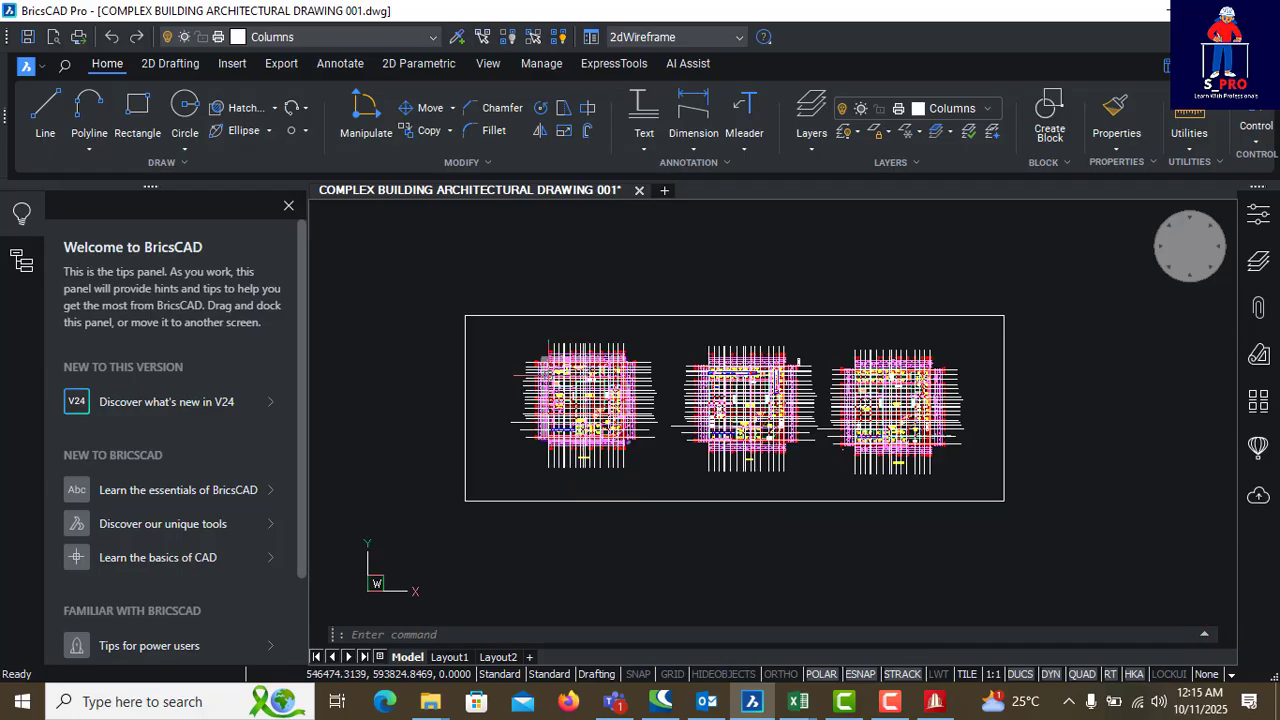
Step: Locate the building elevations in the drawing and read the level marks for NGL, ground floor, first floor and second floor
scroll(617, 425, "down", 3)
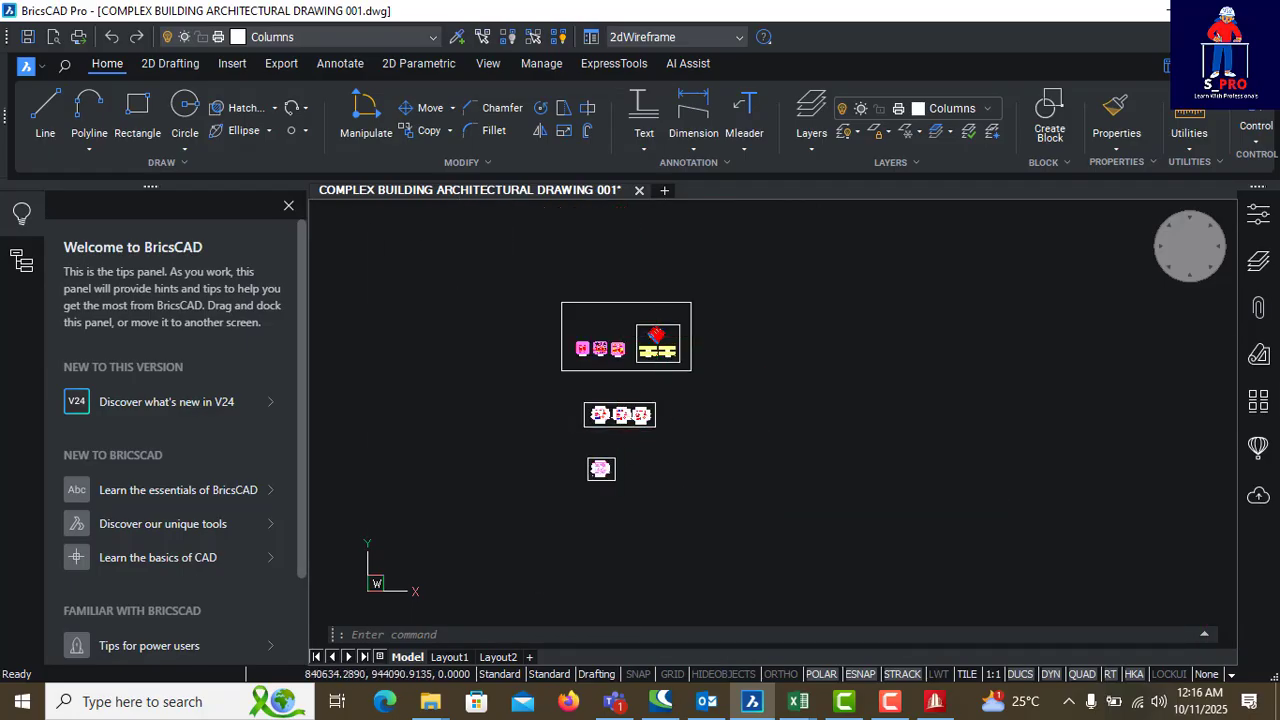
scroll(660, 330, "up", 10)
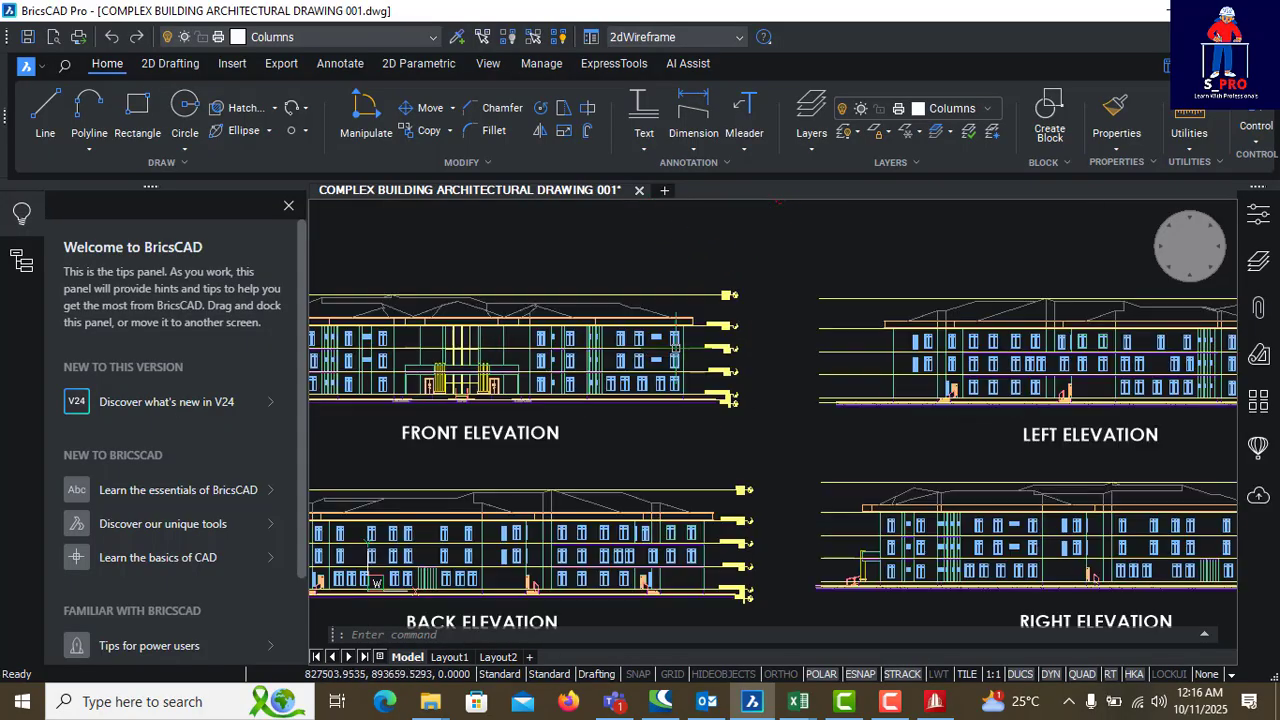
scroll(737, 420, "up", 3)
scroll(769, 434, "up", 3)
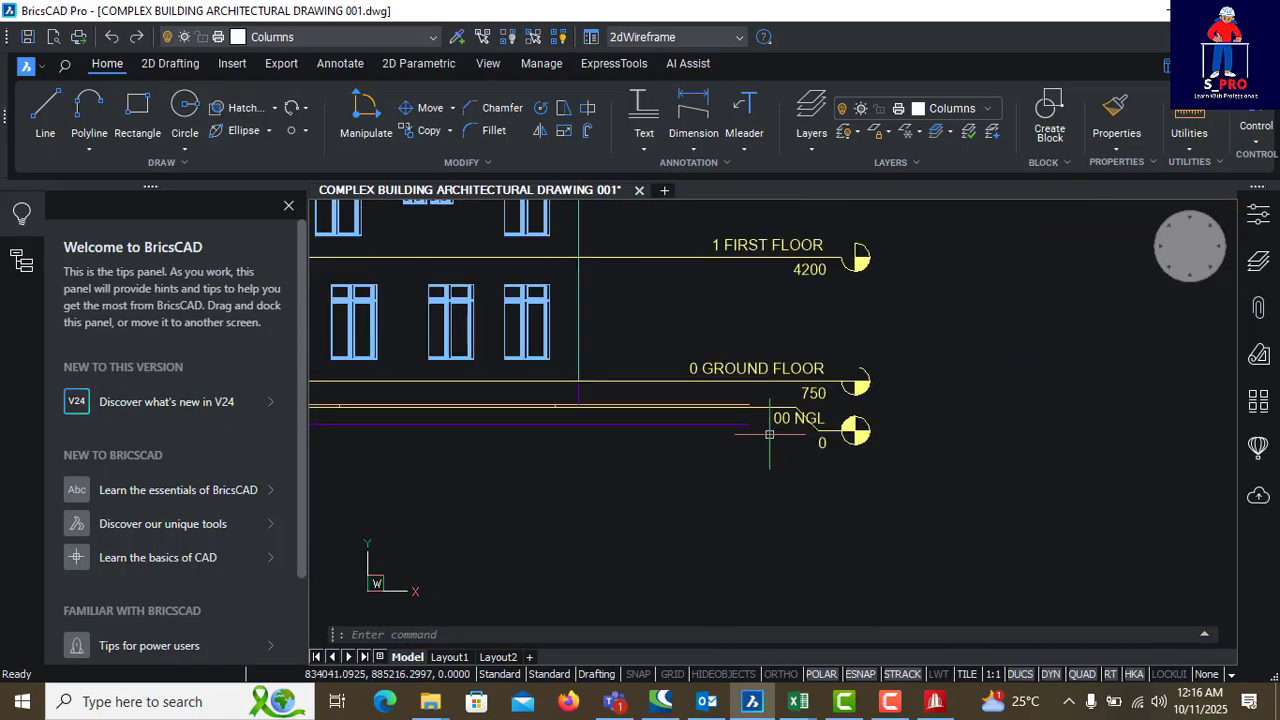
scroll(922, 405, "down", 2)
scroll(770, 385, "up", 5)
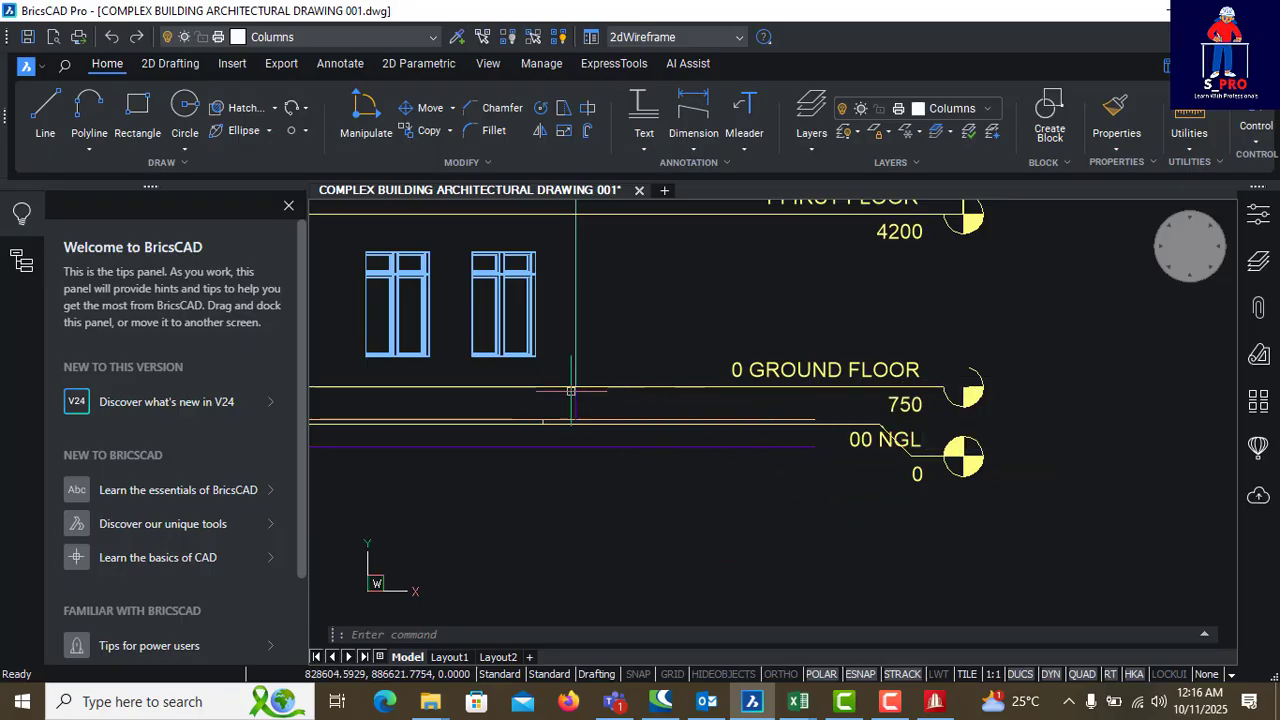
scroll(566, 469, "down", 2)
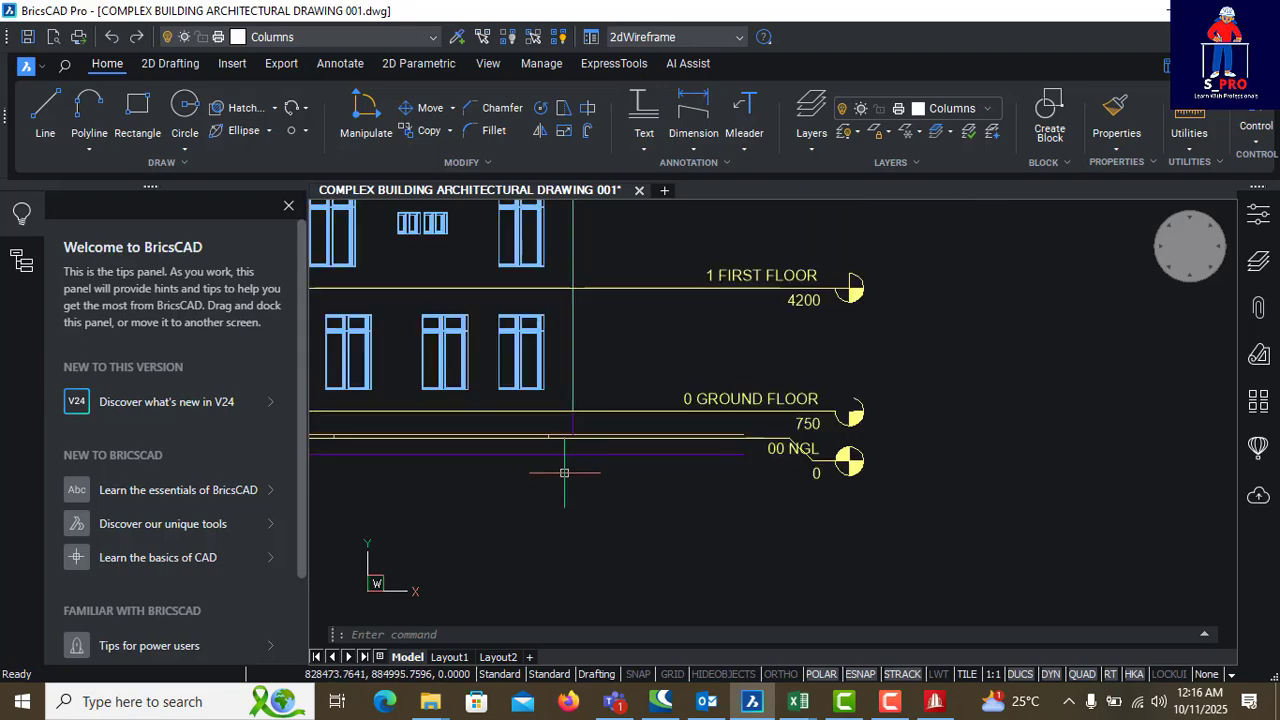
left_click(580, 412)
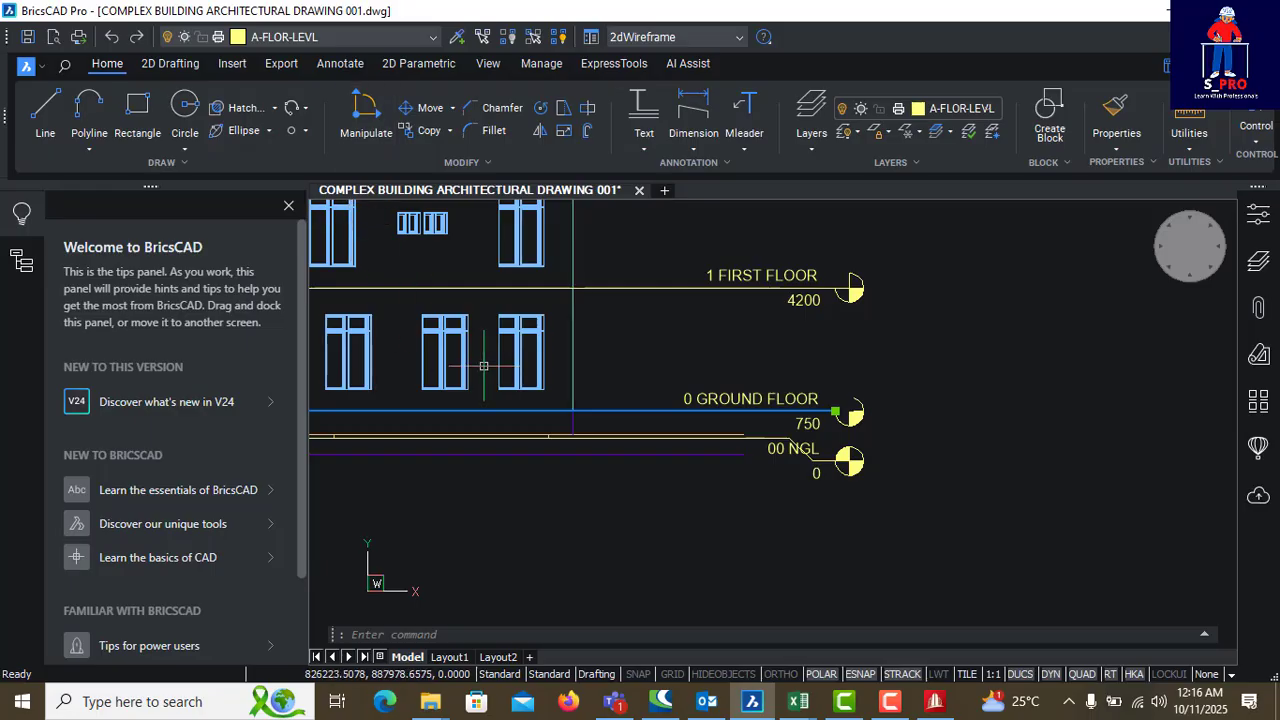
scroll(650, 420, "down", 2)
scroll(704, 373, "up", 2)
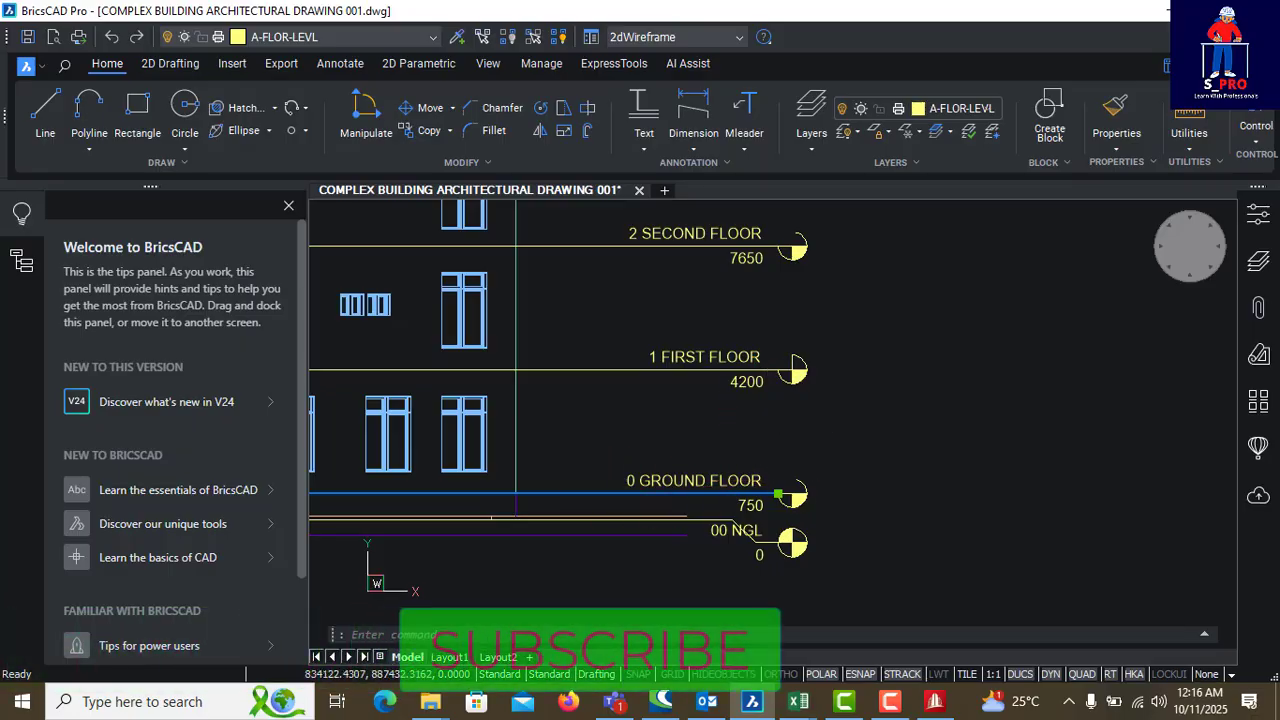
Step: Open the Windows search
left_click(284, 699)
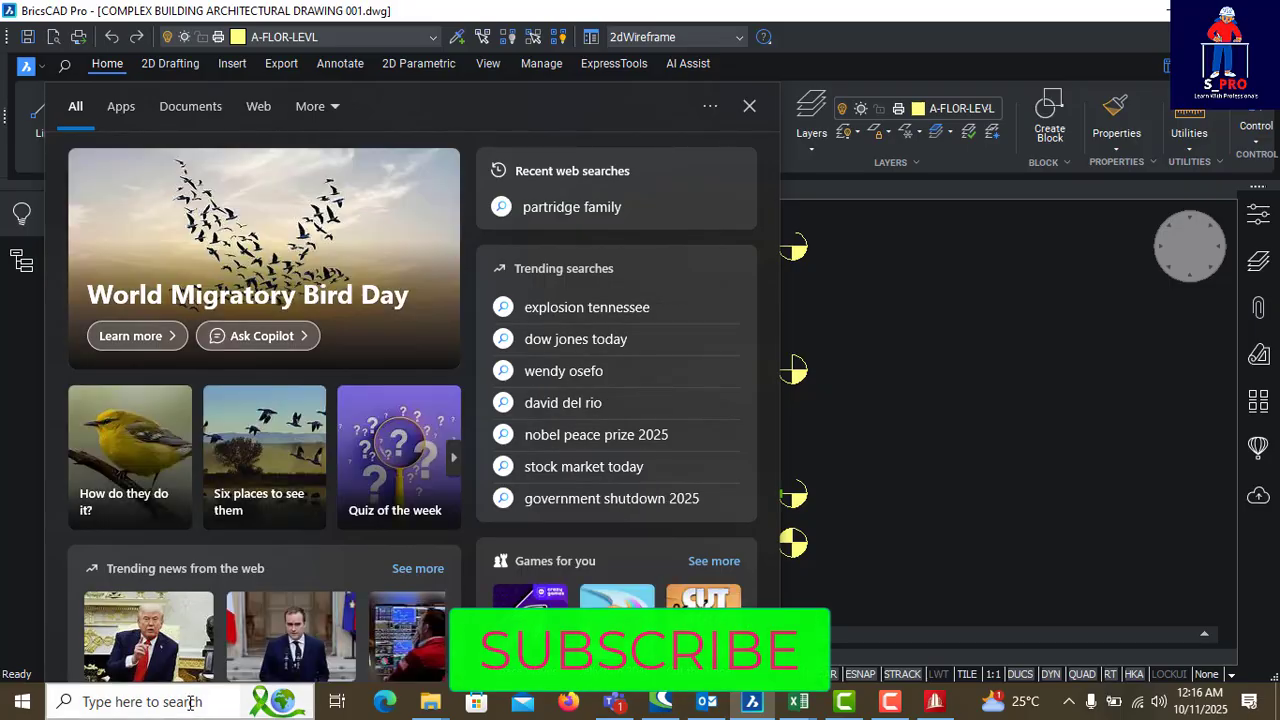
Step: Open the Windows Calculator, compute 4200 − 750, and minimise the calculator window
type("ca")
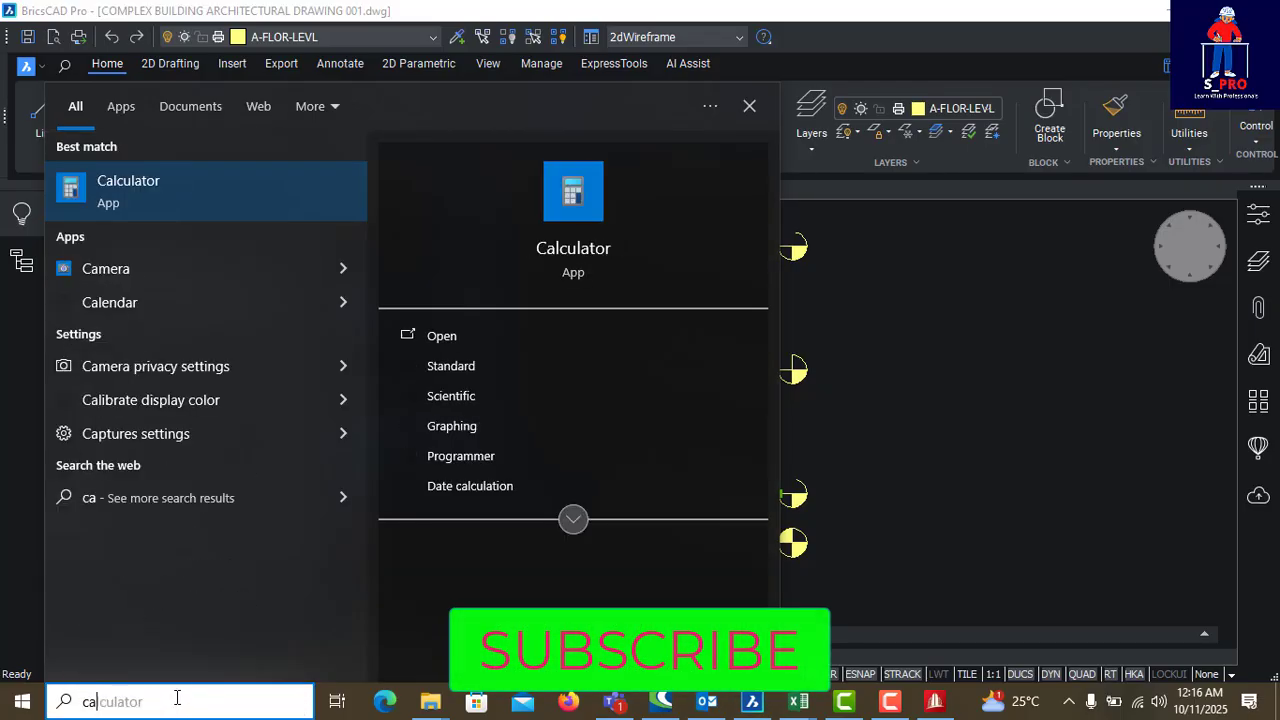
left_click(573, 192)
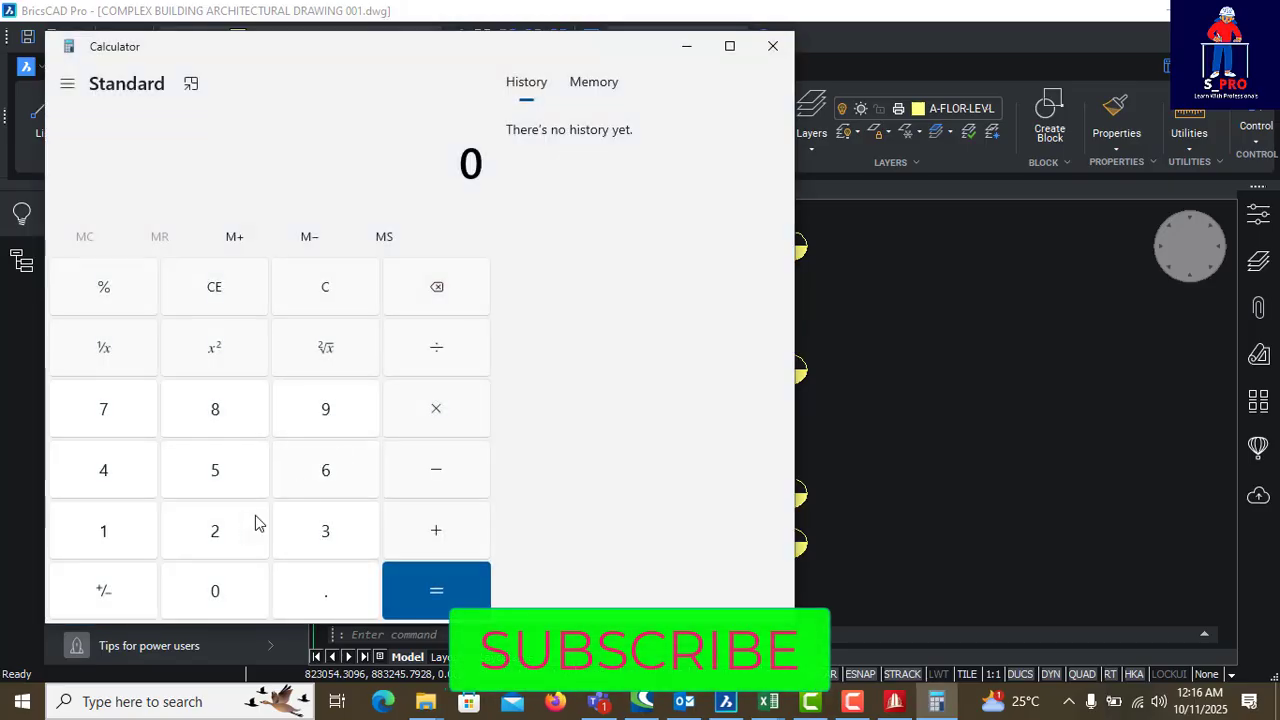
left_click(137, 487)
left_click(236, 531)
double_click(209, 591)
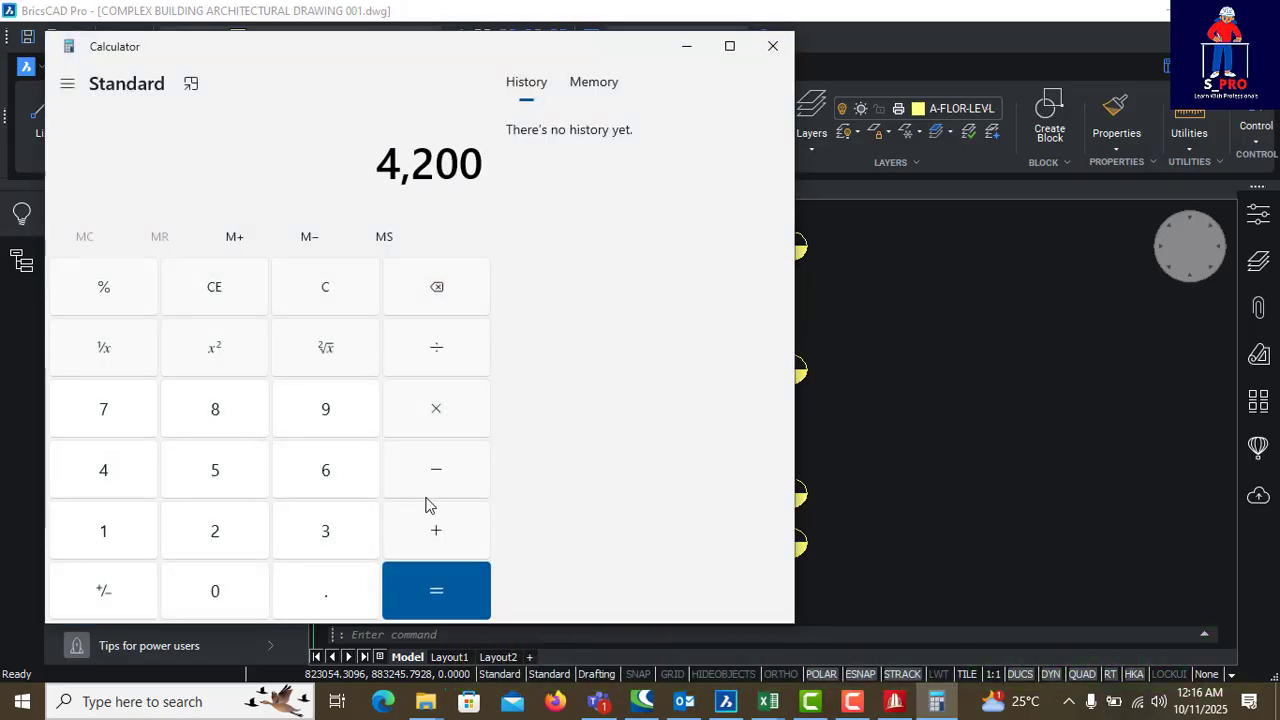
left_click(115, 418)
left_click(214, 470)
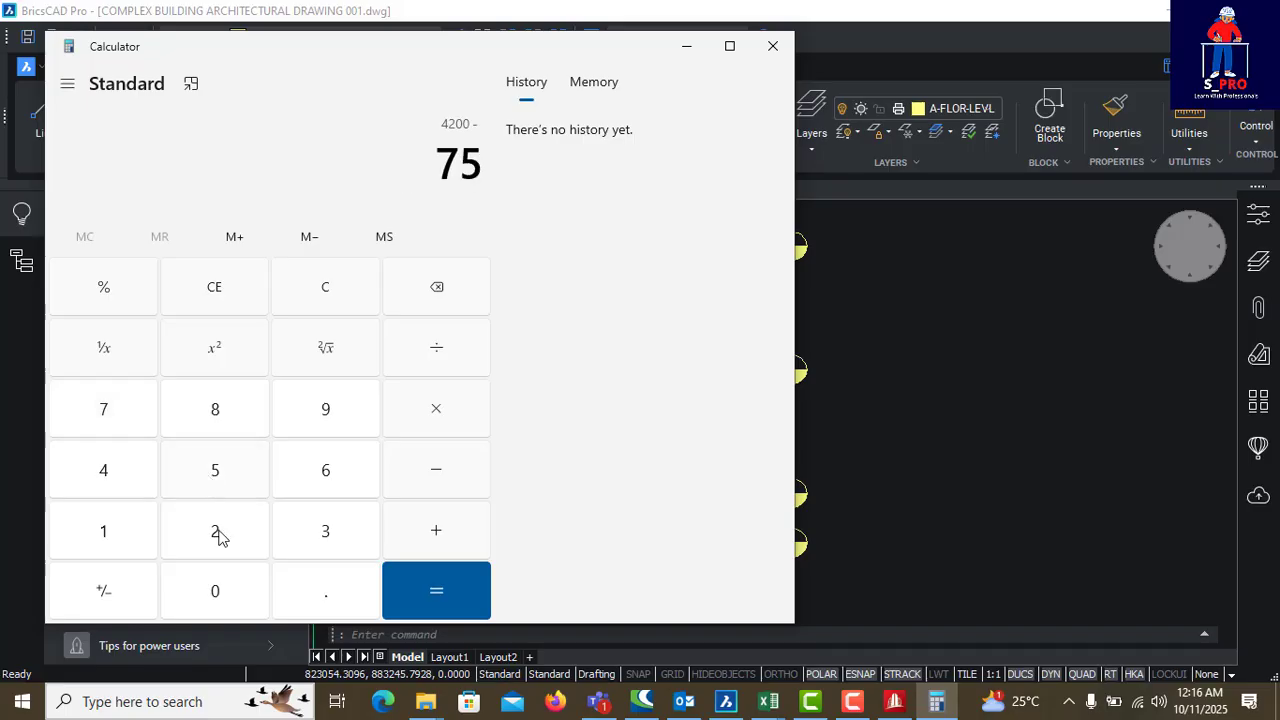
left_click(214, 591)
left_click(446, 598)
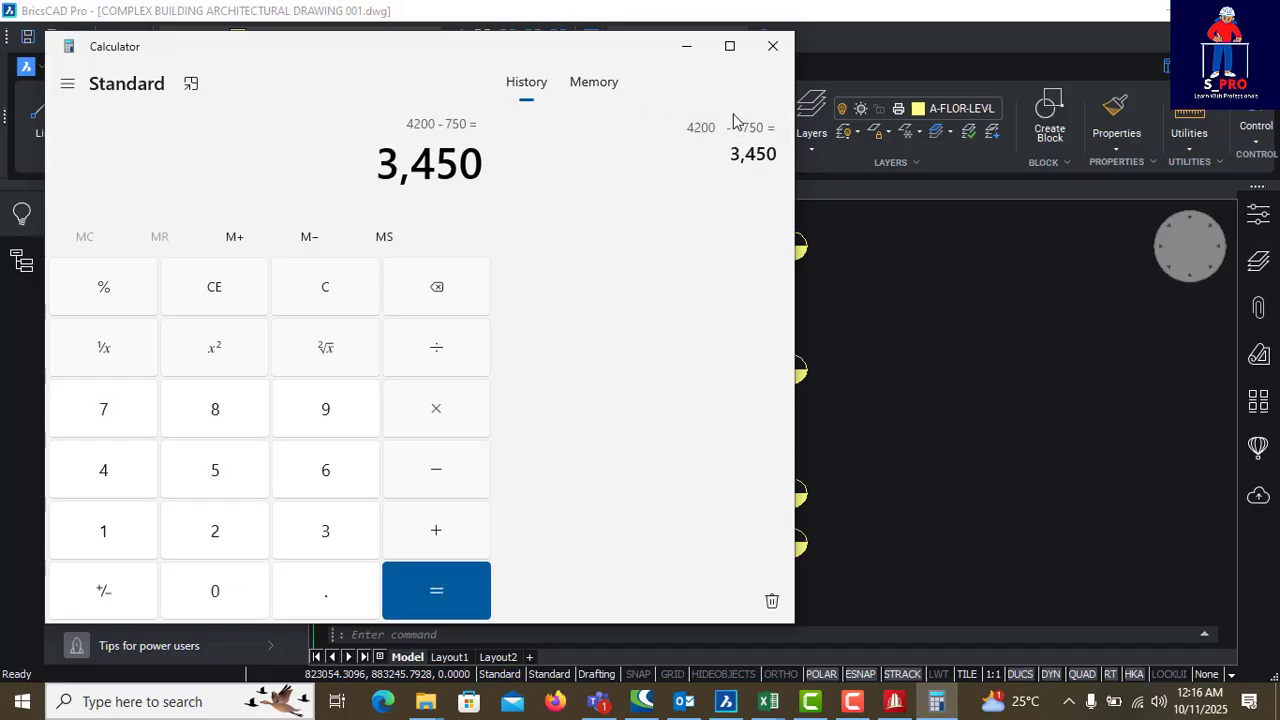
left_click_drag(423, 46, 397, 157)
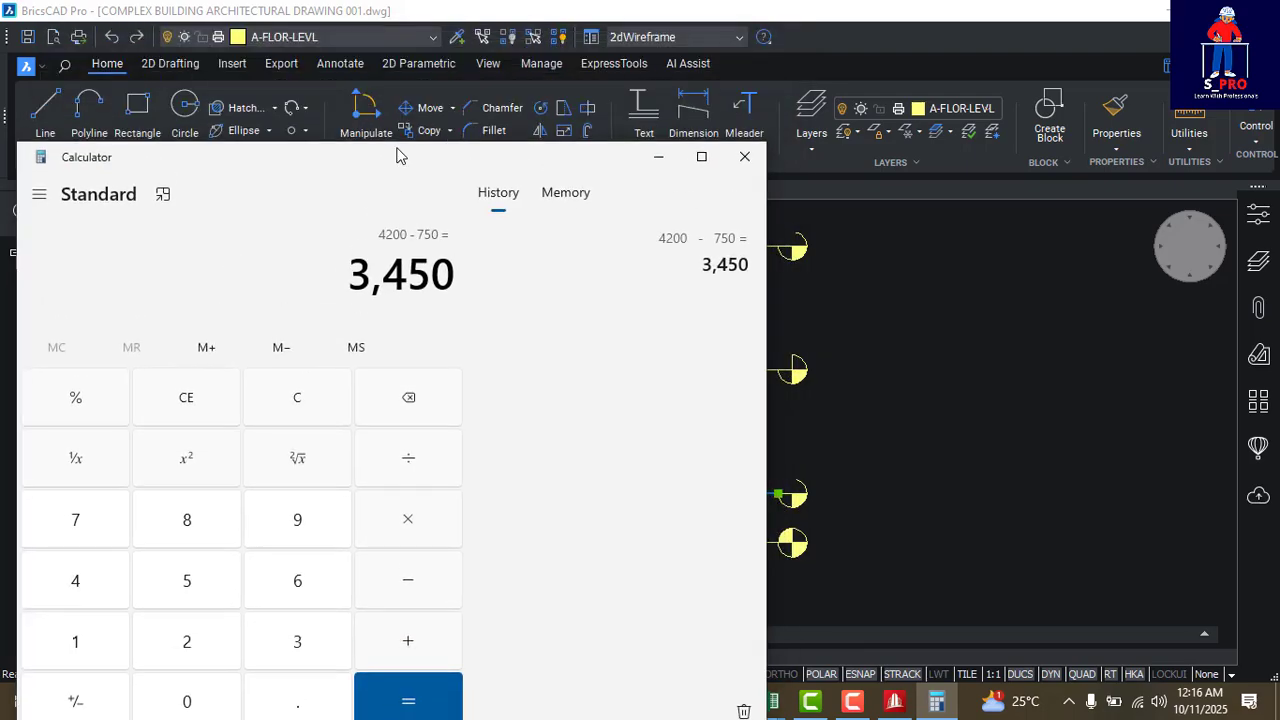
left_click(663, 157)
Step: Switch to STAAD.Pro and paste copies of all three base nodes moved 3.45 m in Y
left_click(894, 701)
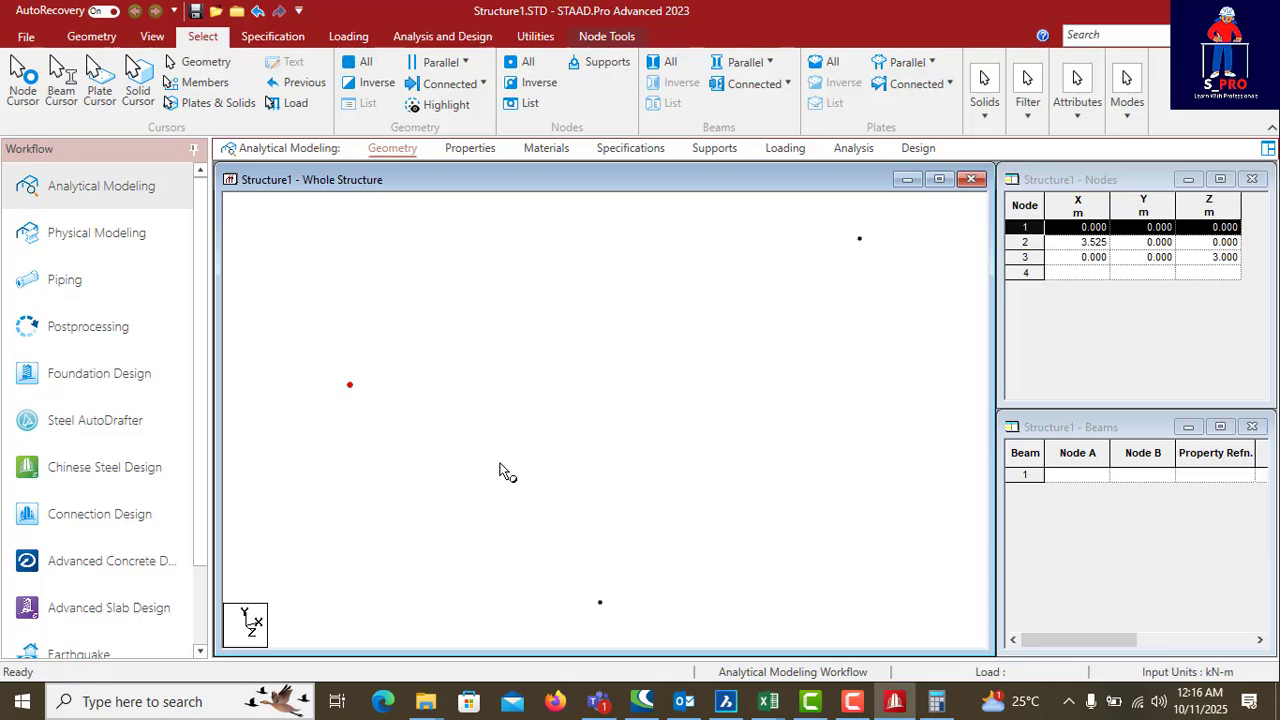
left_click(600, 603, "ctrl")
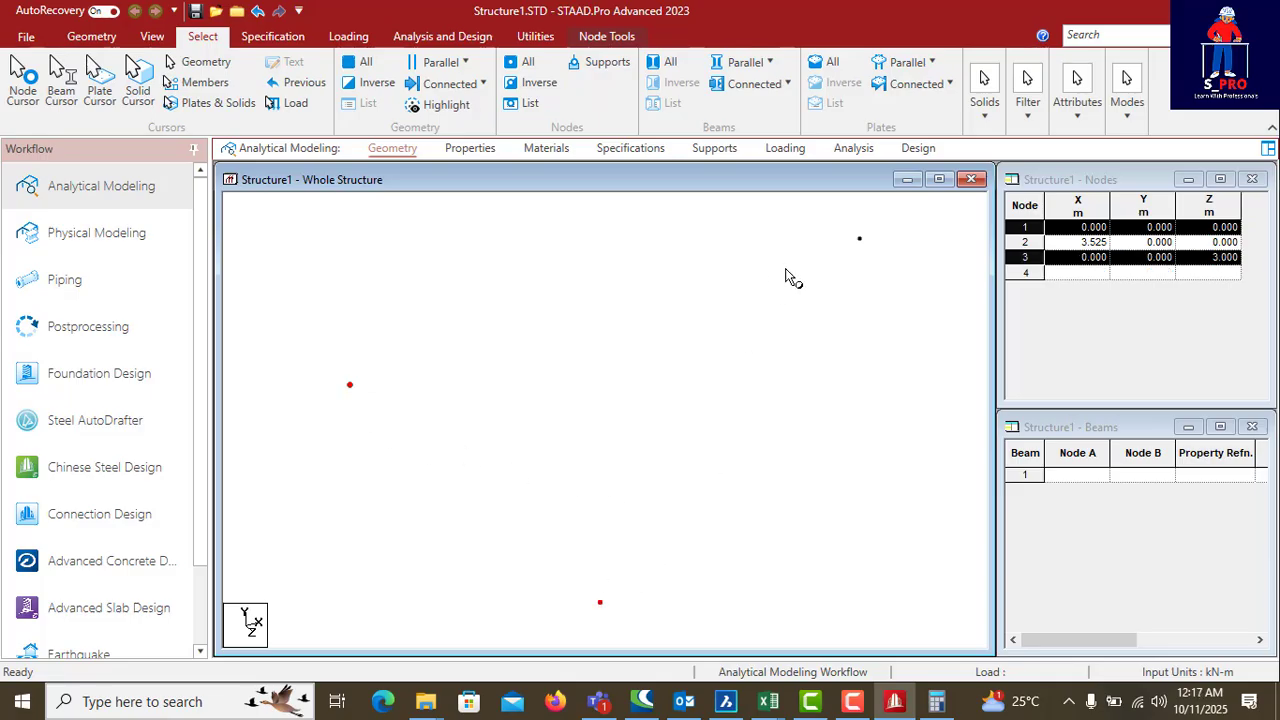
left_click(857, 240, "ctrl")
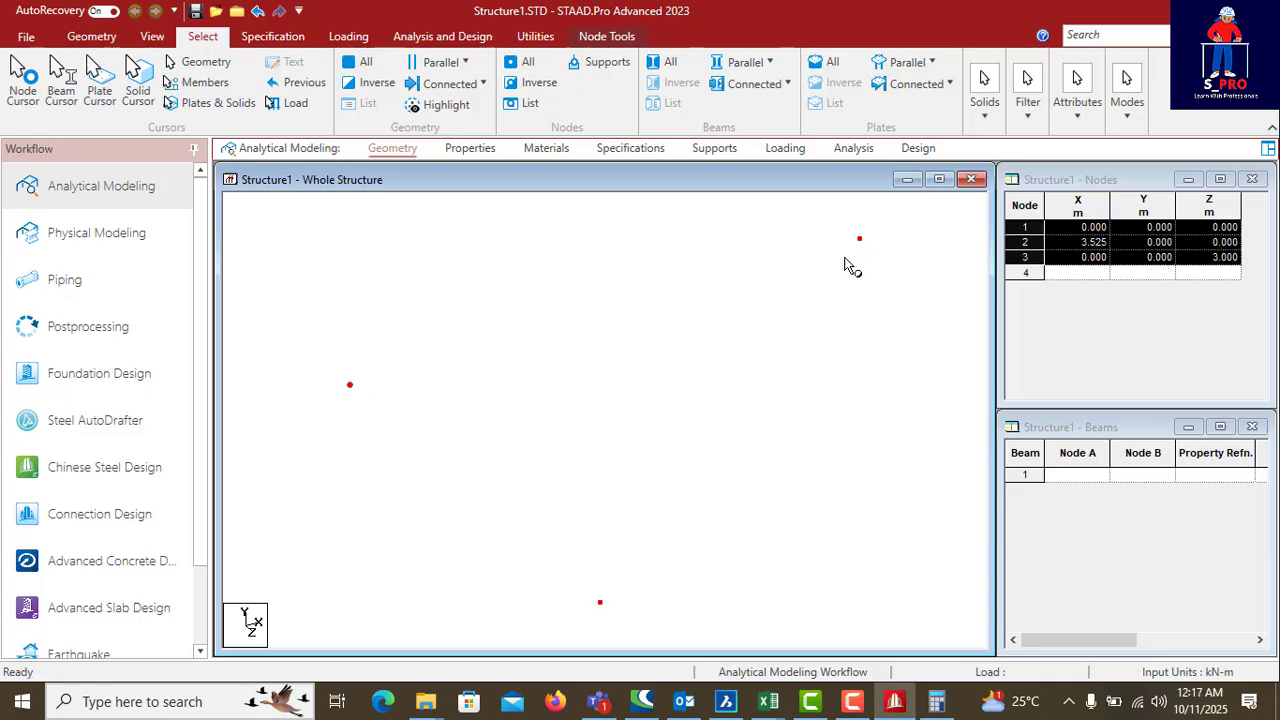
key("ctrl+v")
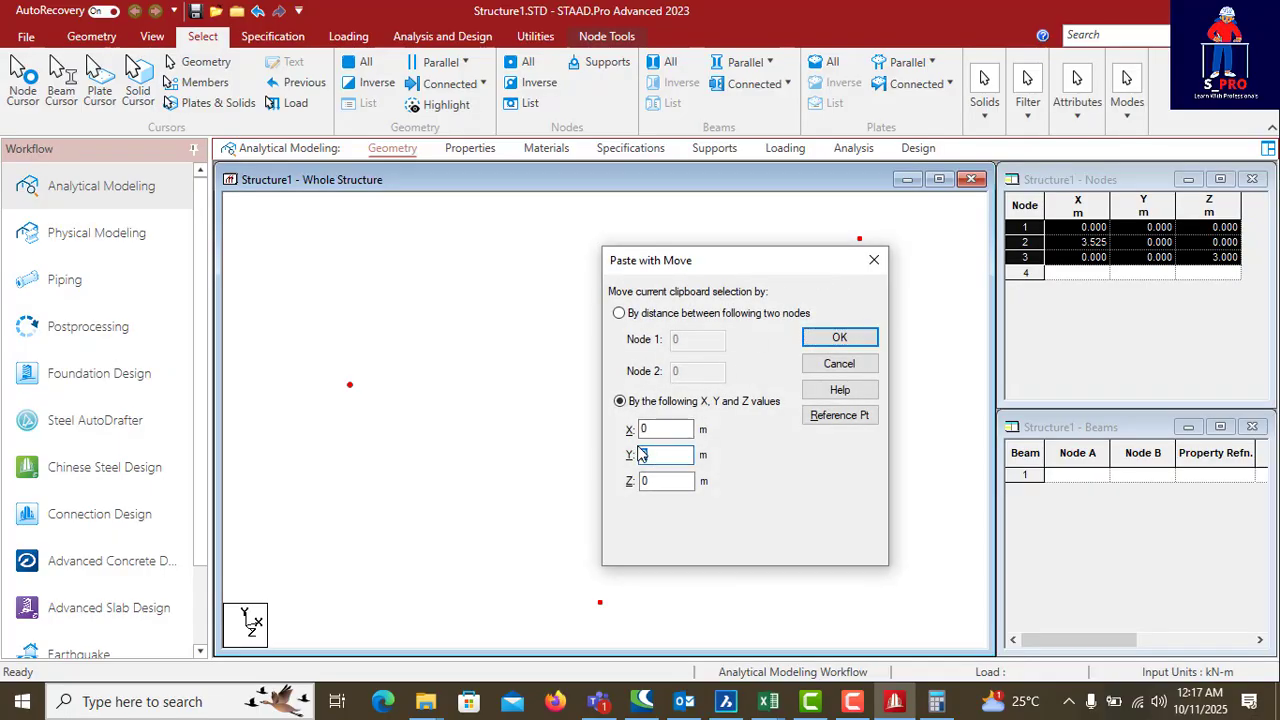
type("3.45")
left_click(839, 338)
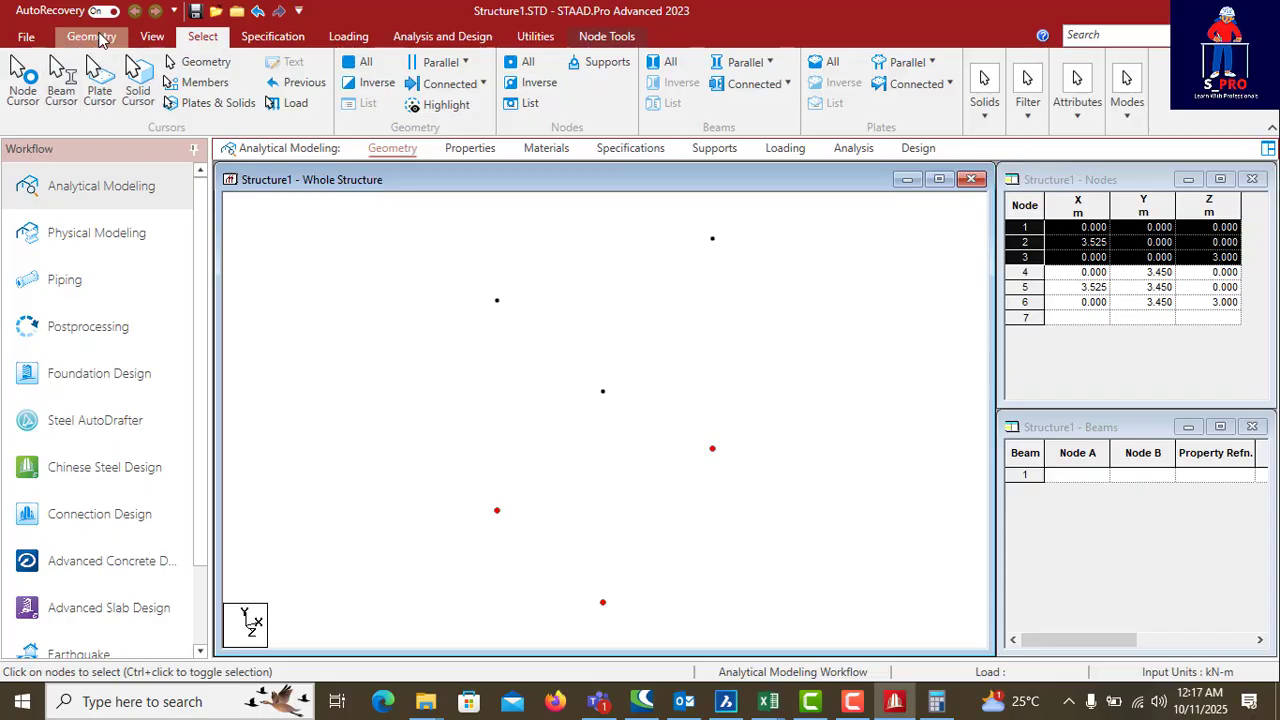
Step: Add vertical columns from the three base nodes to the nodes above, and beams from node 4 to nodes 5 and 6
left_click(95, 37)
left_click(352, 82)
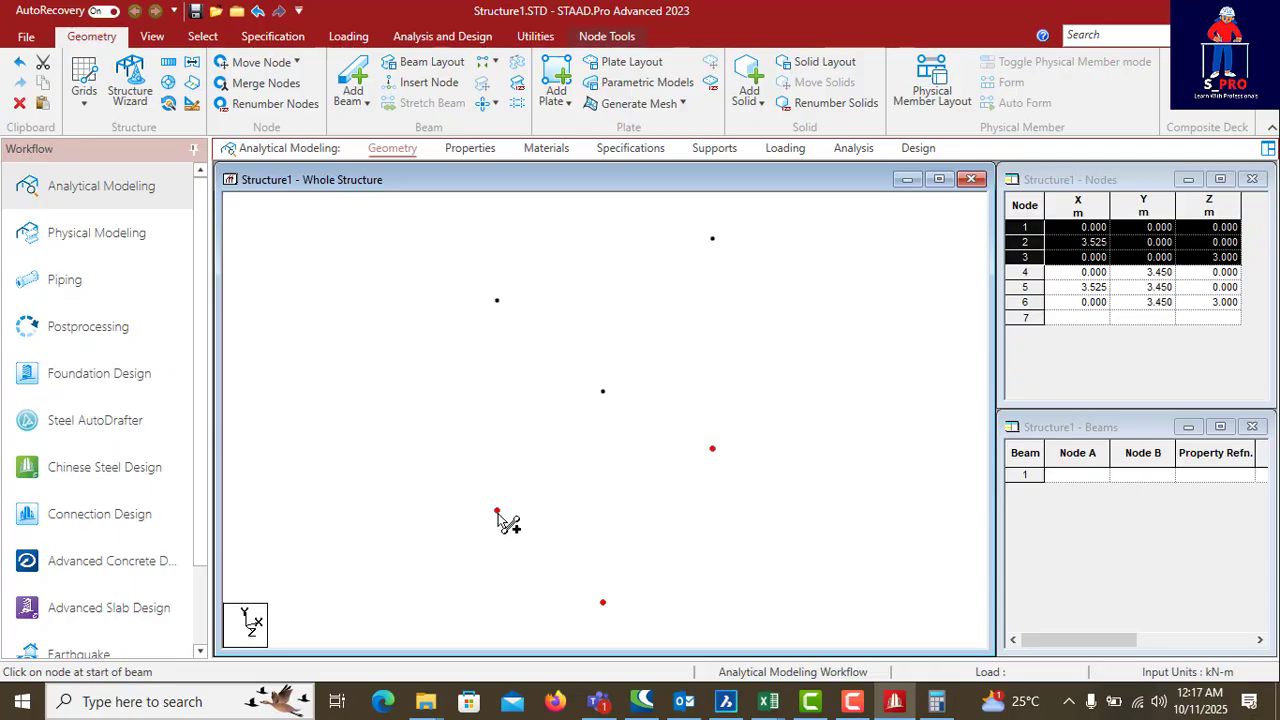
left_click_drag(497, 510, 497, 301)
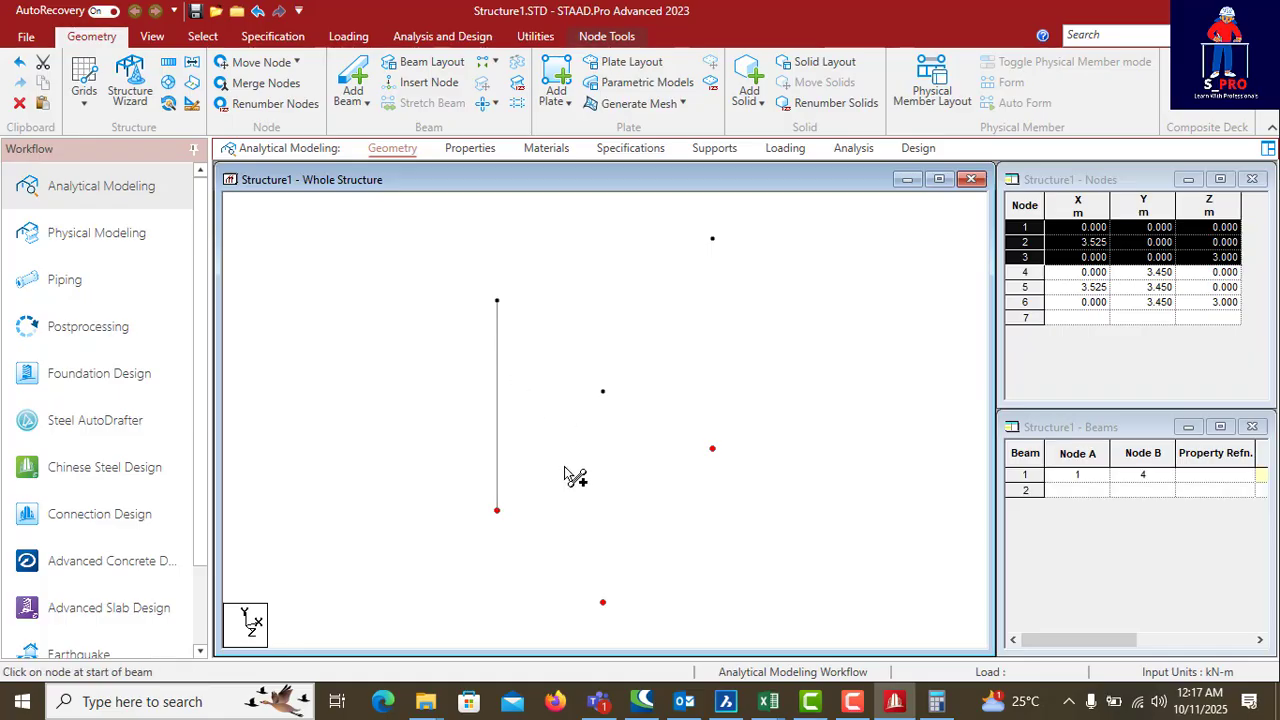
left_click_drag(601, 601, 602, 391)
left_click_drag(712, 448, 711, 236)
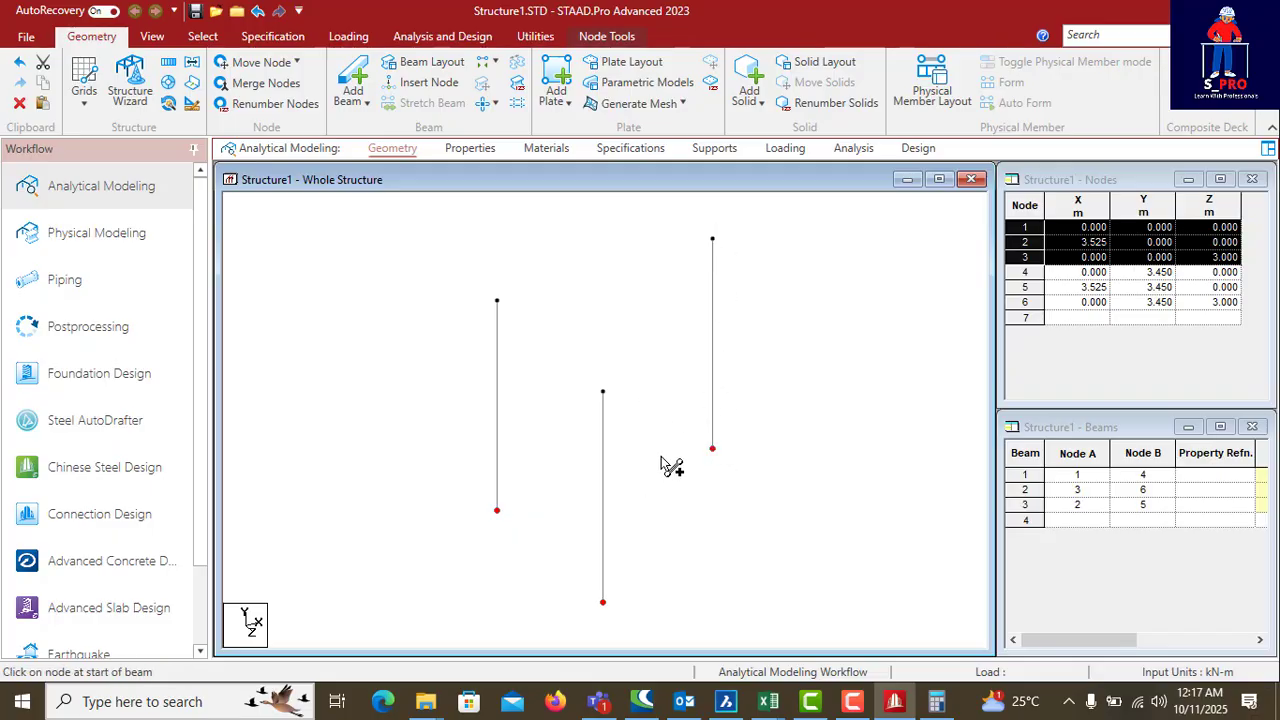
left_click_drag(497, 300, 712, 238)
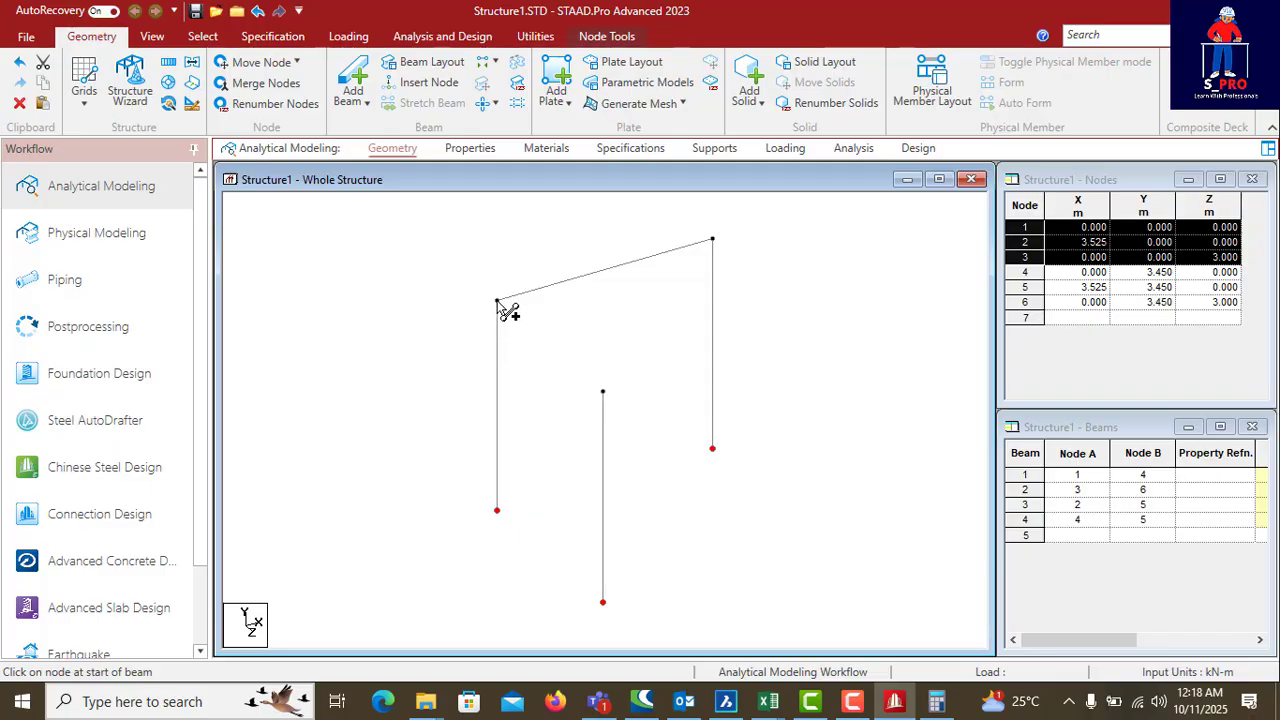
left_click_drag(497, 301, 610, 401)
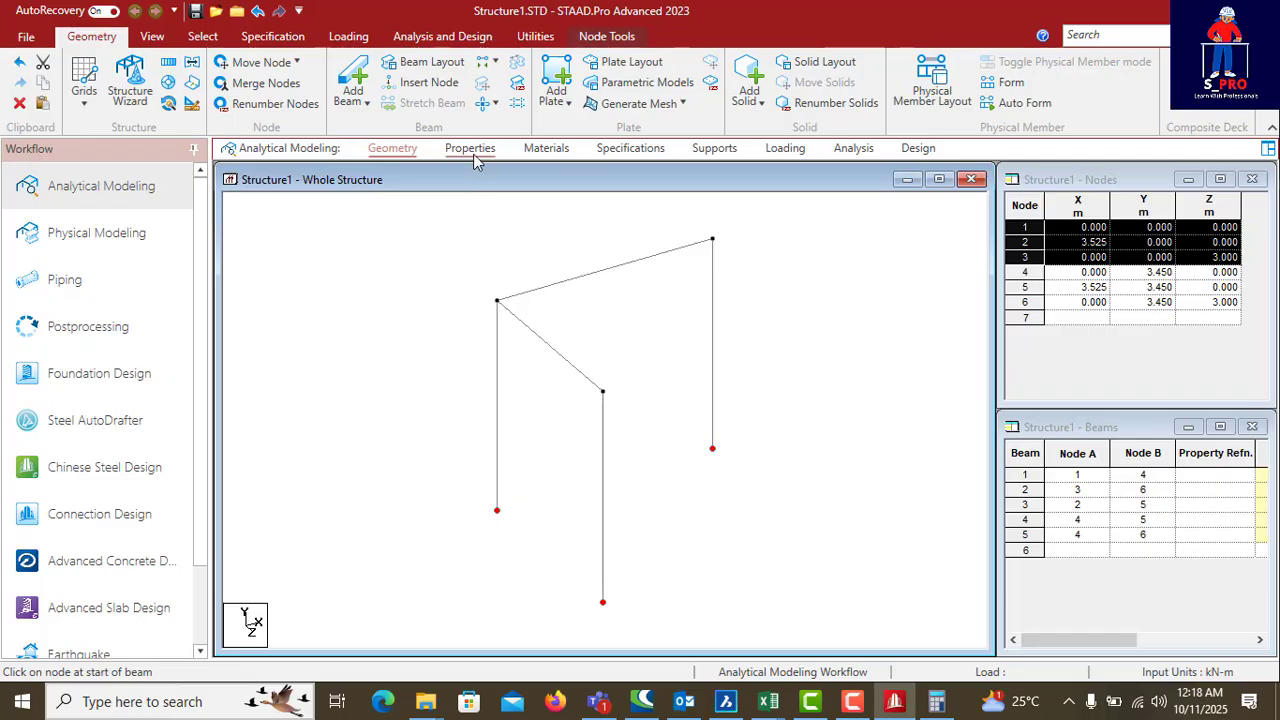
Step: Create a fixed support and assign it to the three column base nodes
left_click(716, 150)
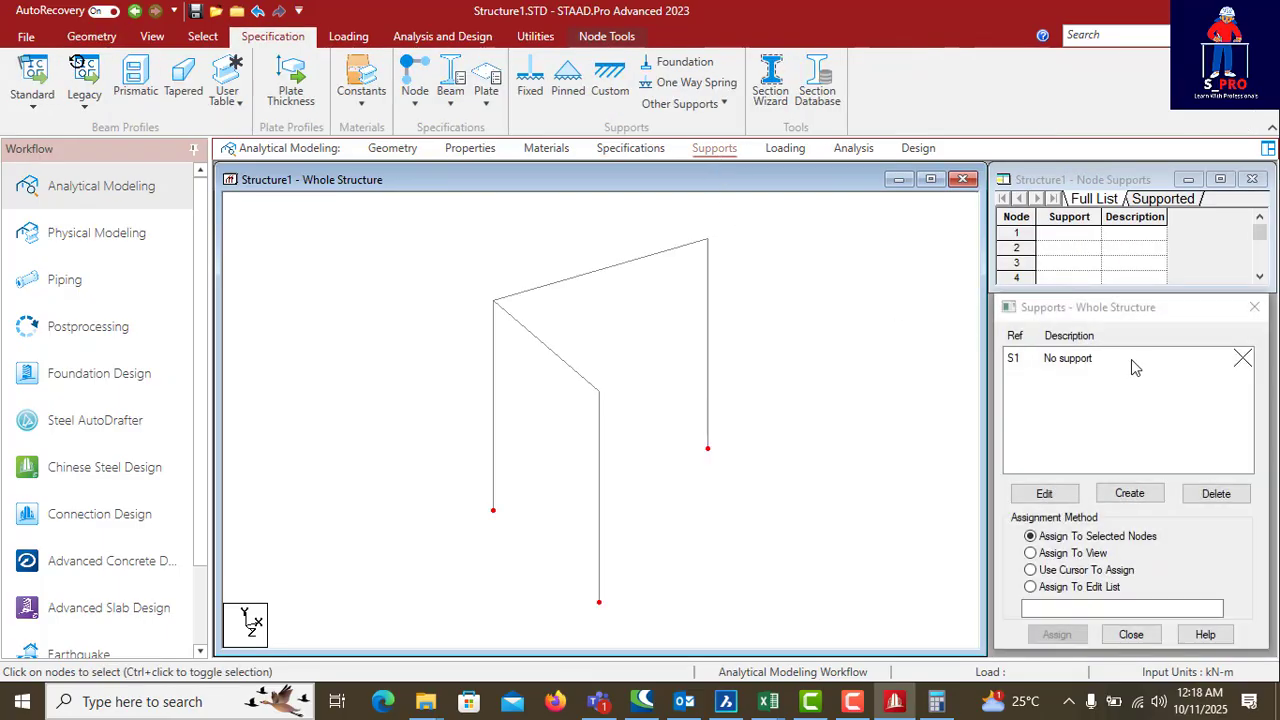
left_click(1133, 497)
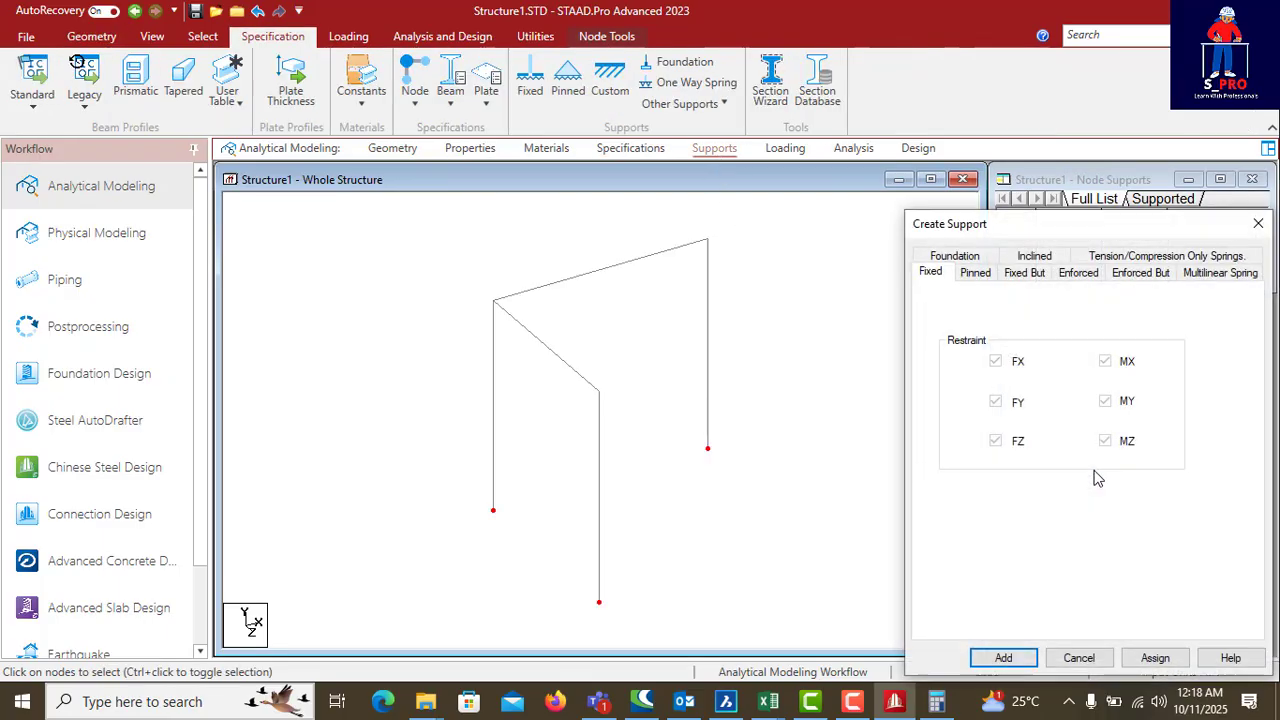
left_click(1004, 657)
left_click(1075, 380)
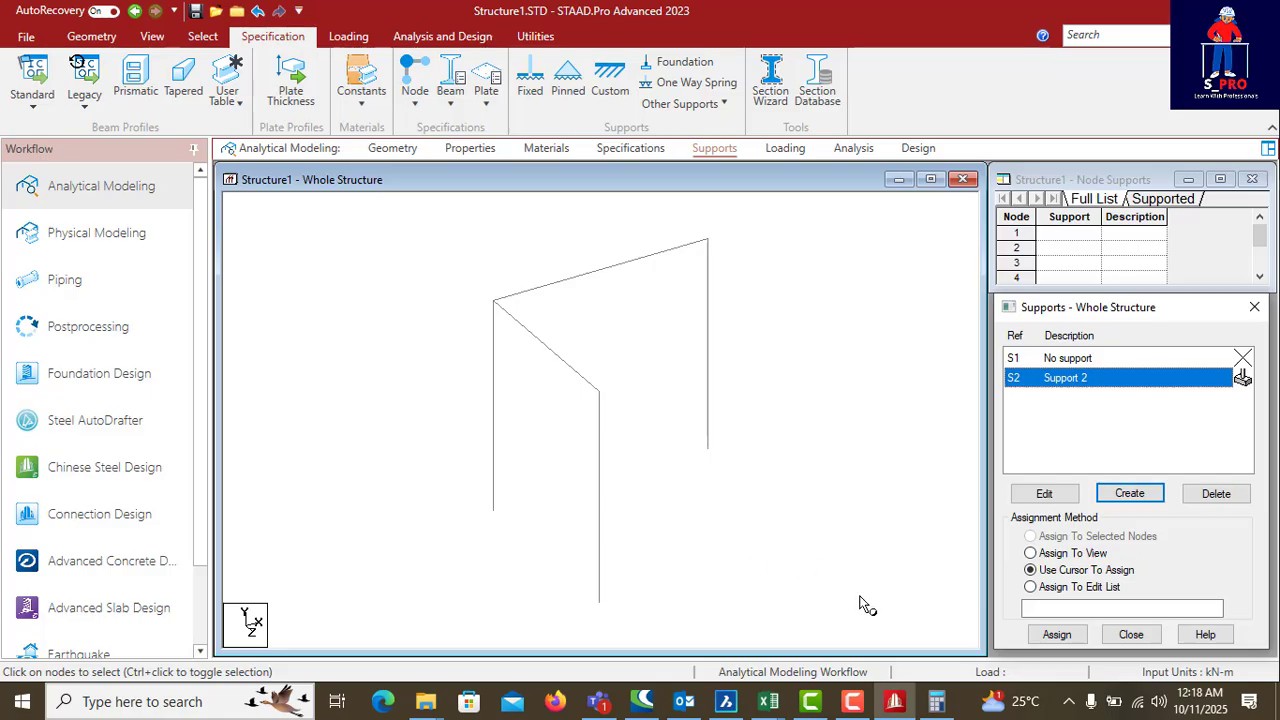
left_click_drag(851, 599, 433, 433)
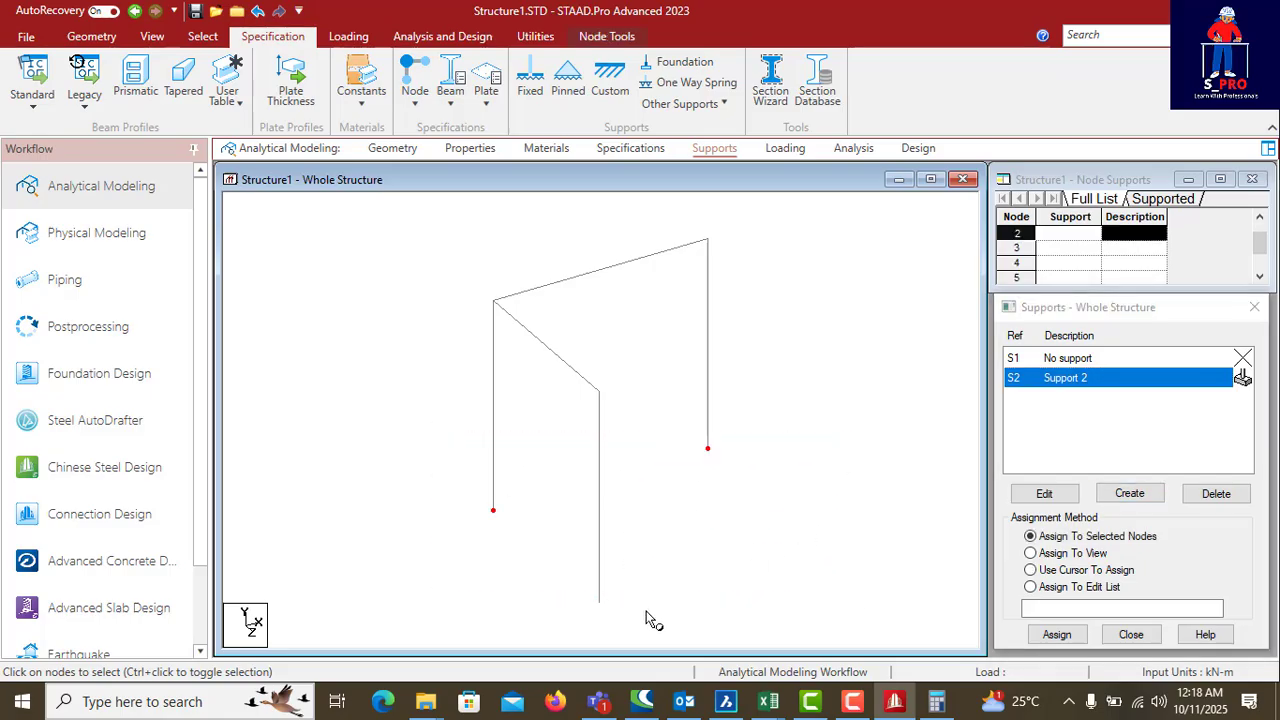
left_click_drag(645, 620, 449, 446)
left_click(1055, 634)
left_click(1061, 524)
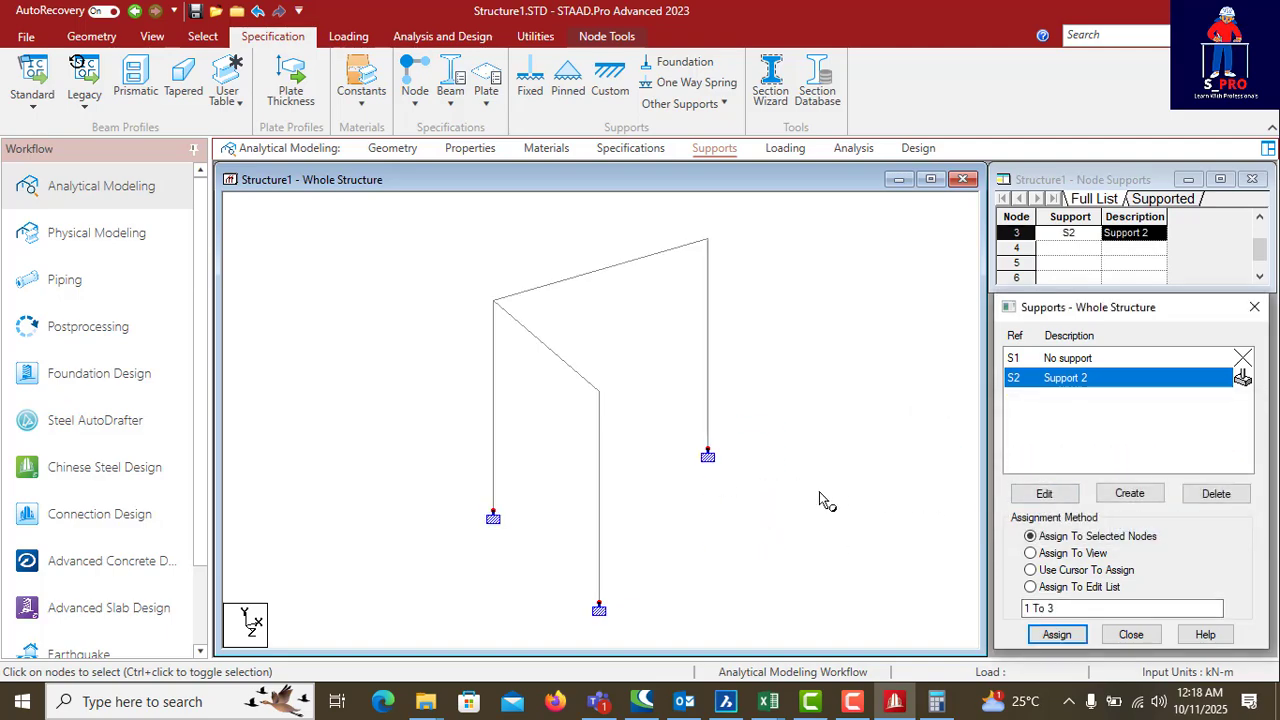
Step: Define a rectangular prismatic CONCRETE section with YD 0.45 m and ZD 0.225 m, and reopen it to check its dimensions
left_click(472, 150)
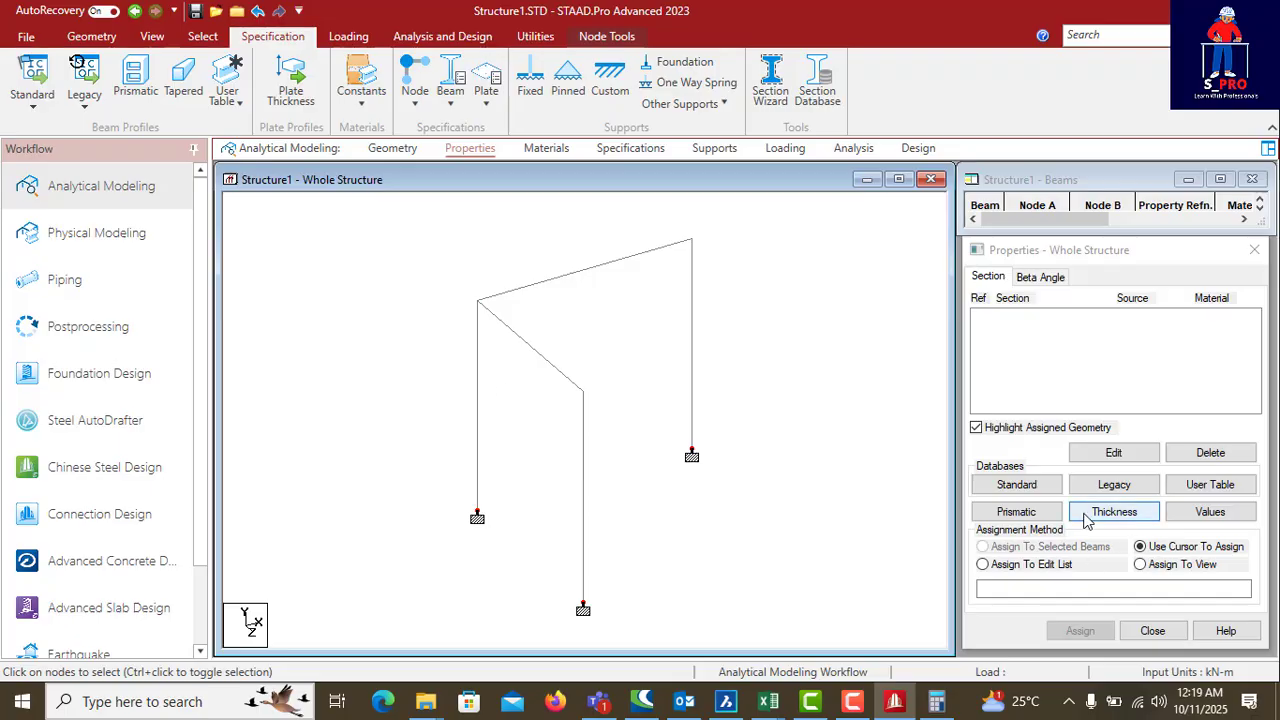
left_click(1016, 512)
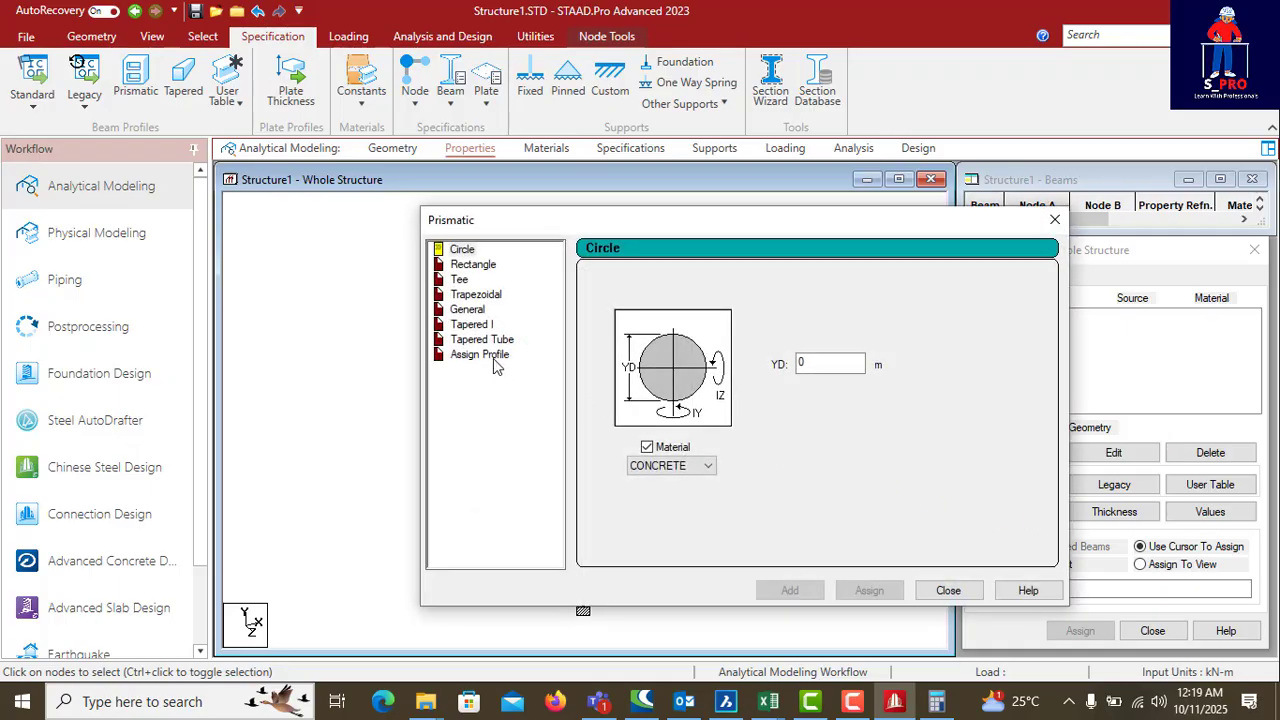
left_click(474, 266)
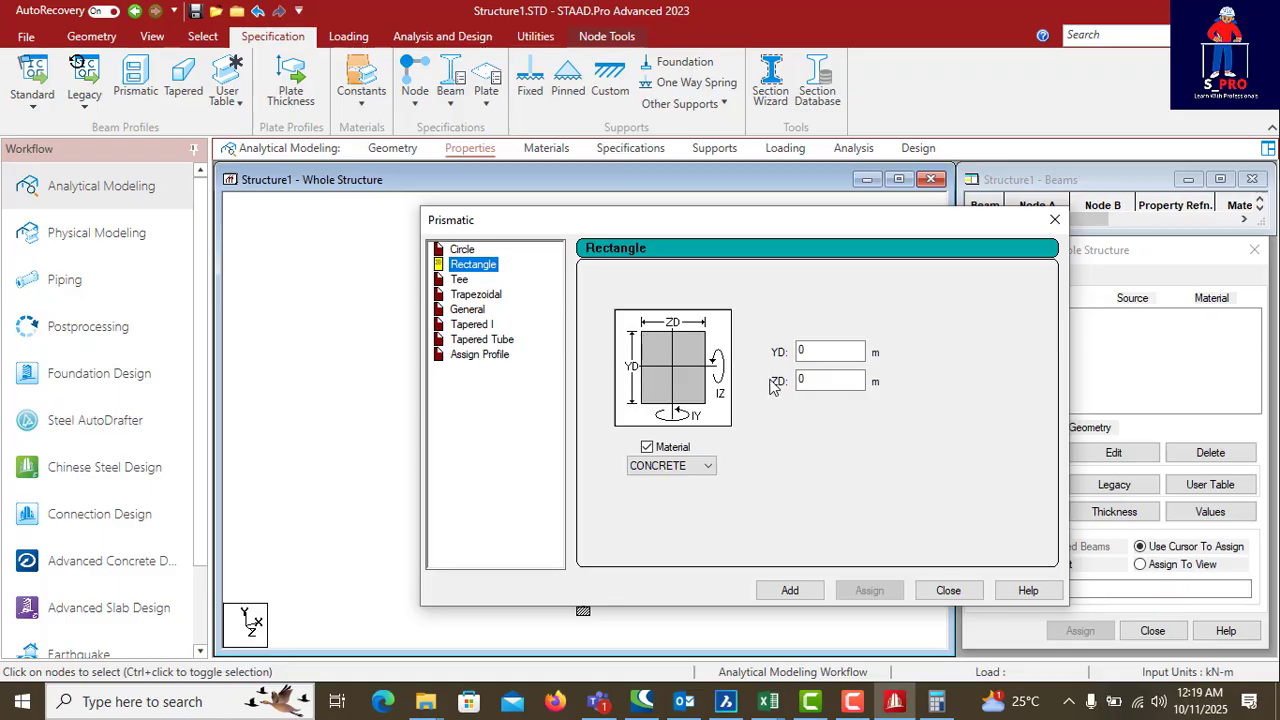
left_click(813, 352)
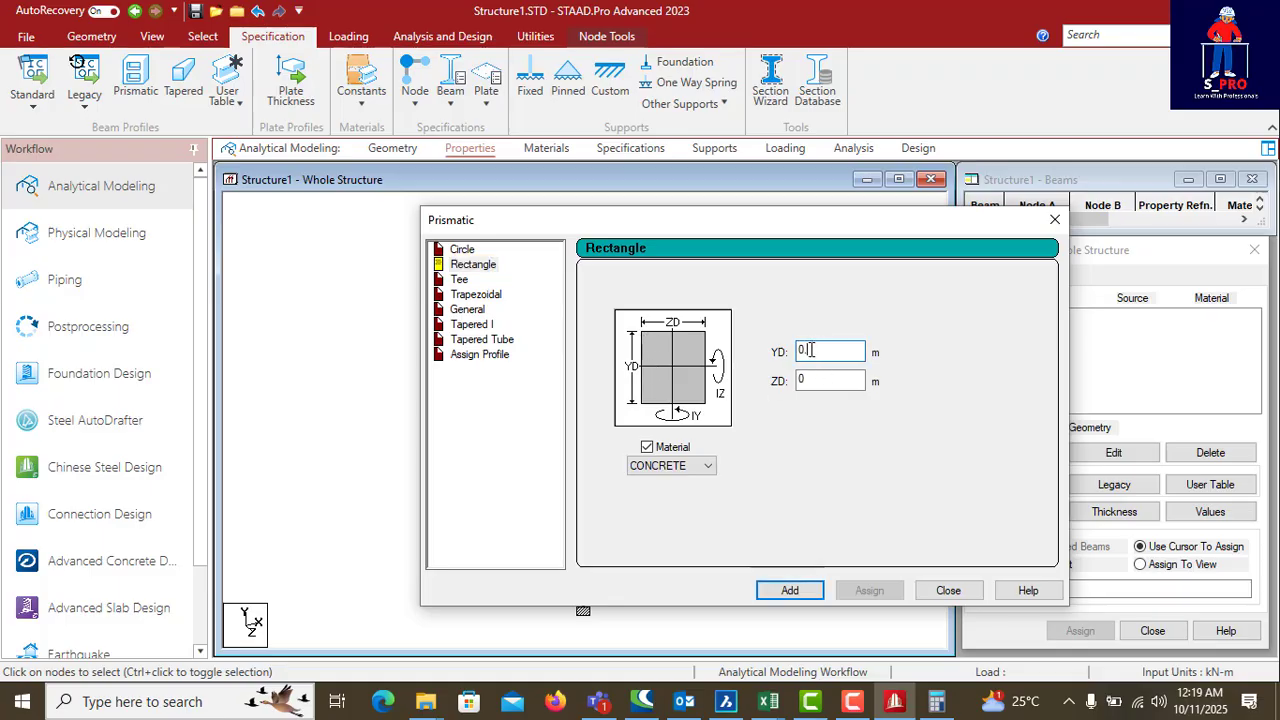
left_click(812, 380)
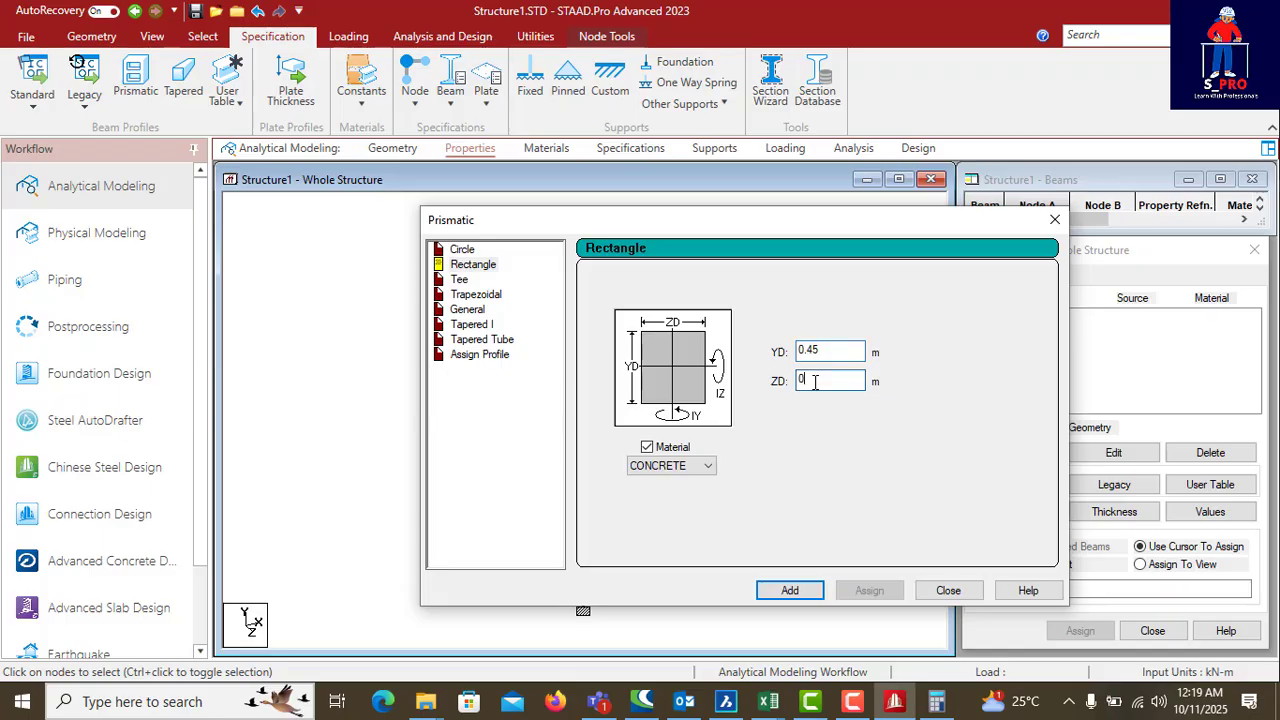
type(".225")
left_click(790, 592)
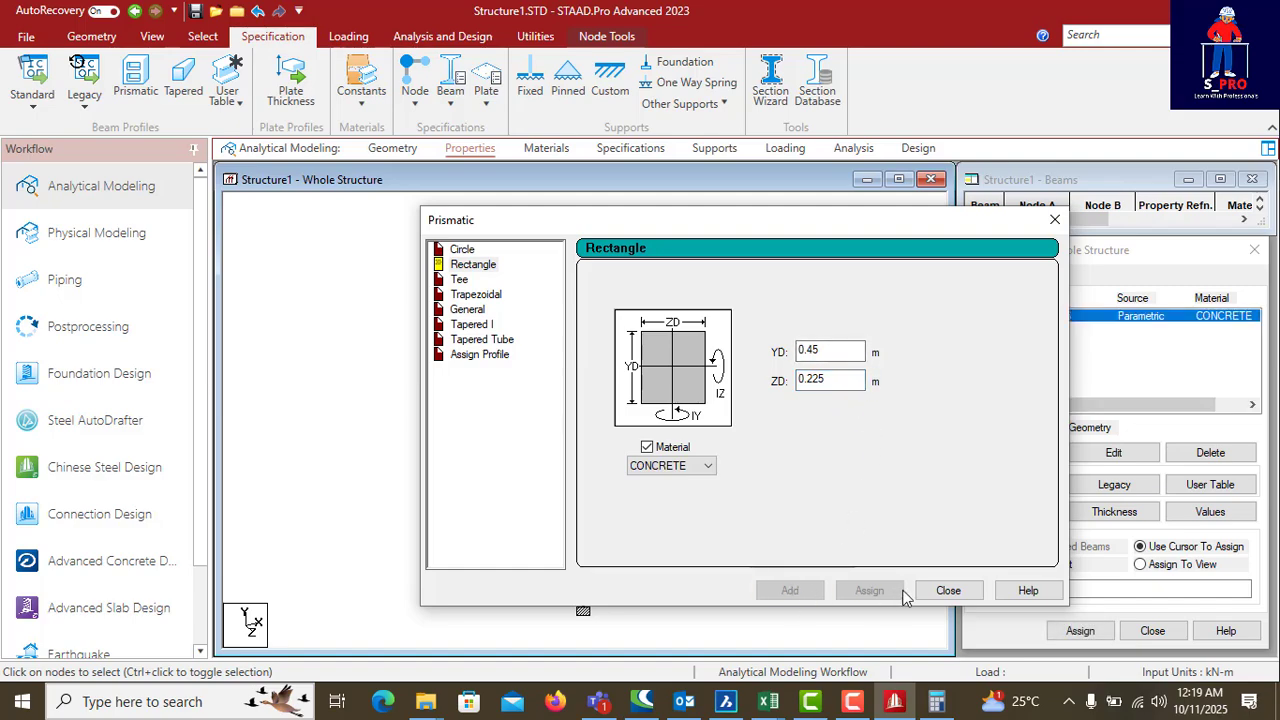
left_click(948, 591)
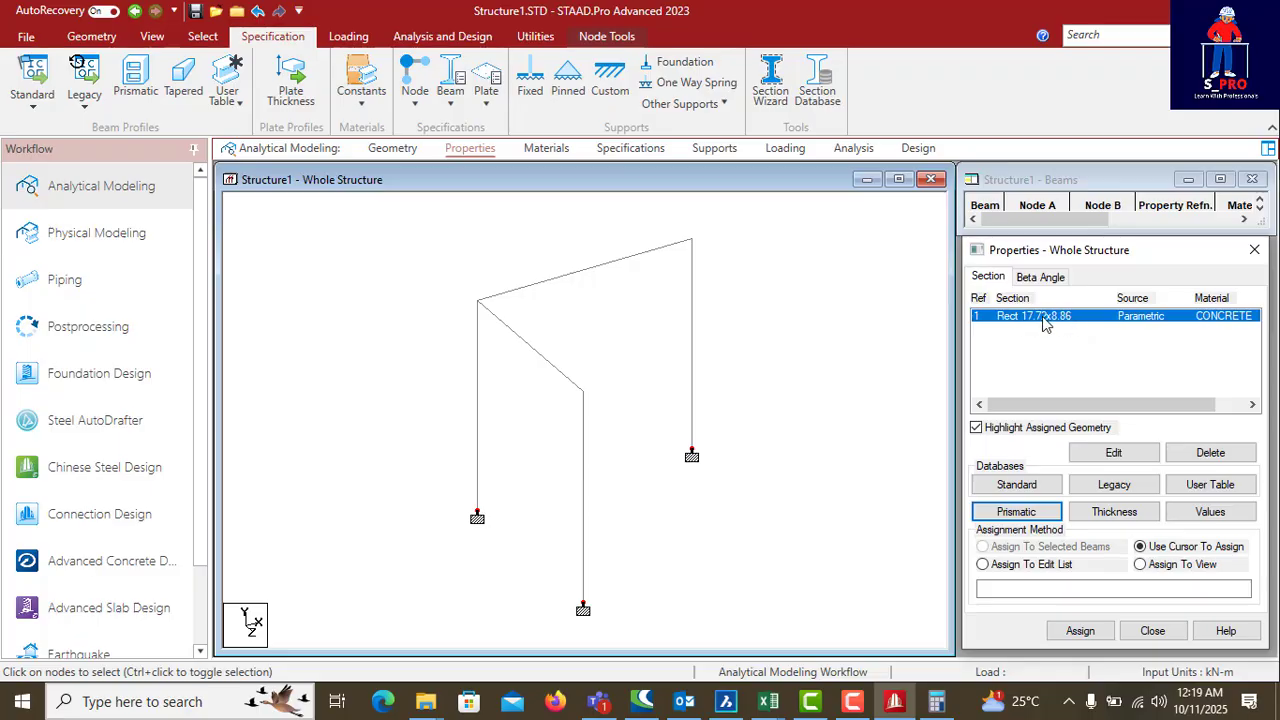
double_click(1044, 320)
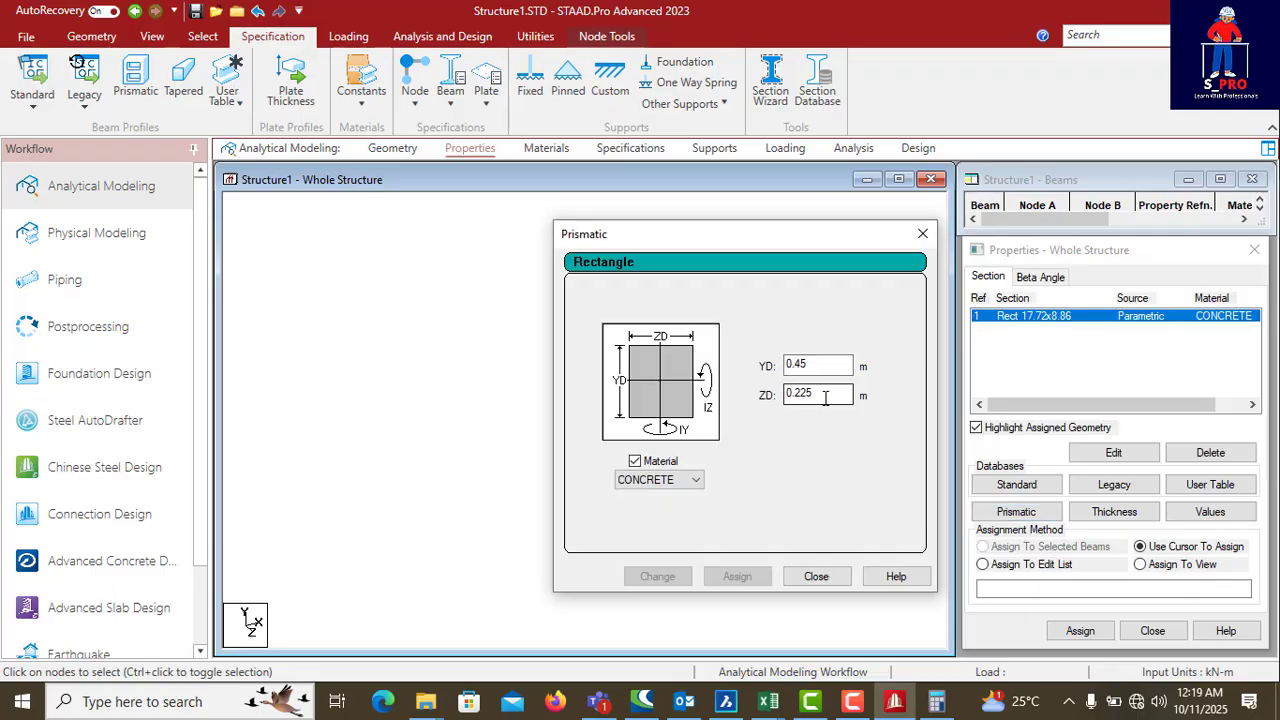
left_click(816, 576)
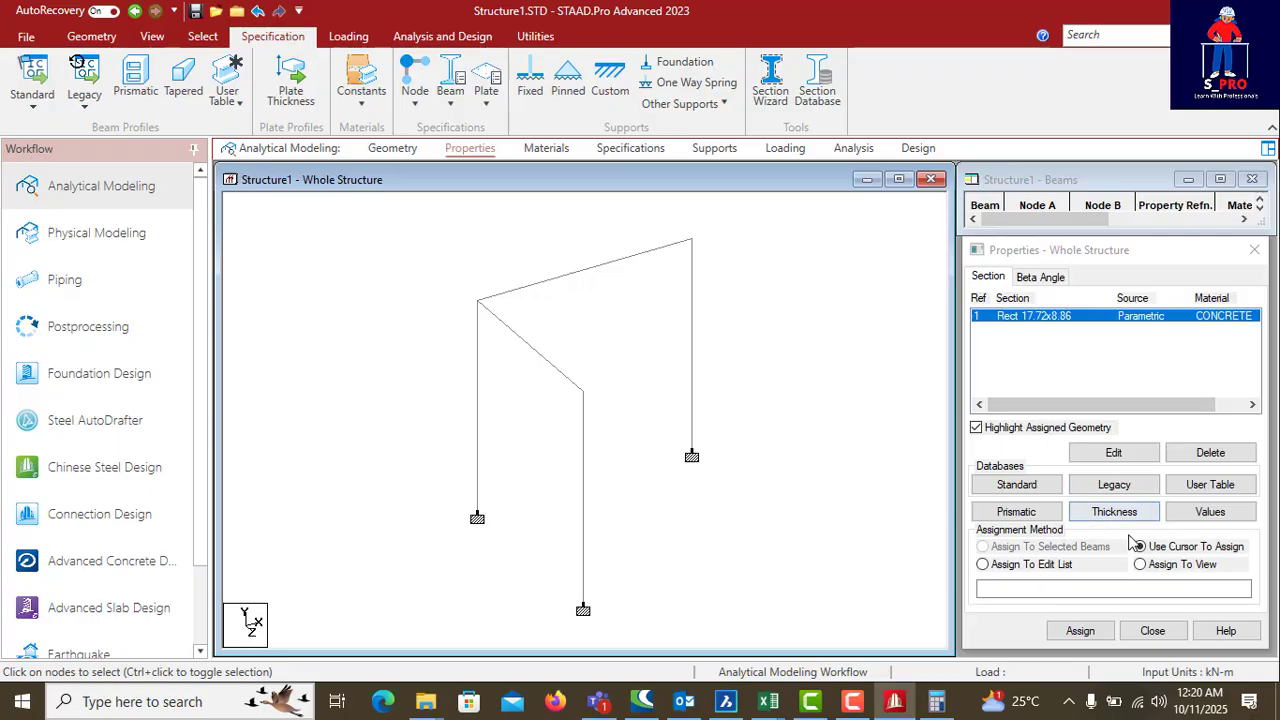
Step: Assign the rectangular section to all members using Assign To View, and select the whole frame
left_click(1140, 564)
left_click(1080, 630)
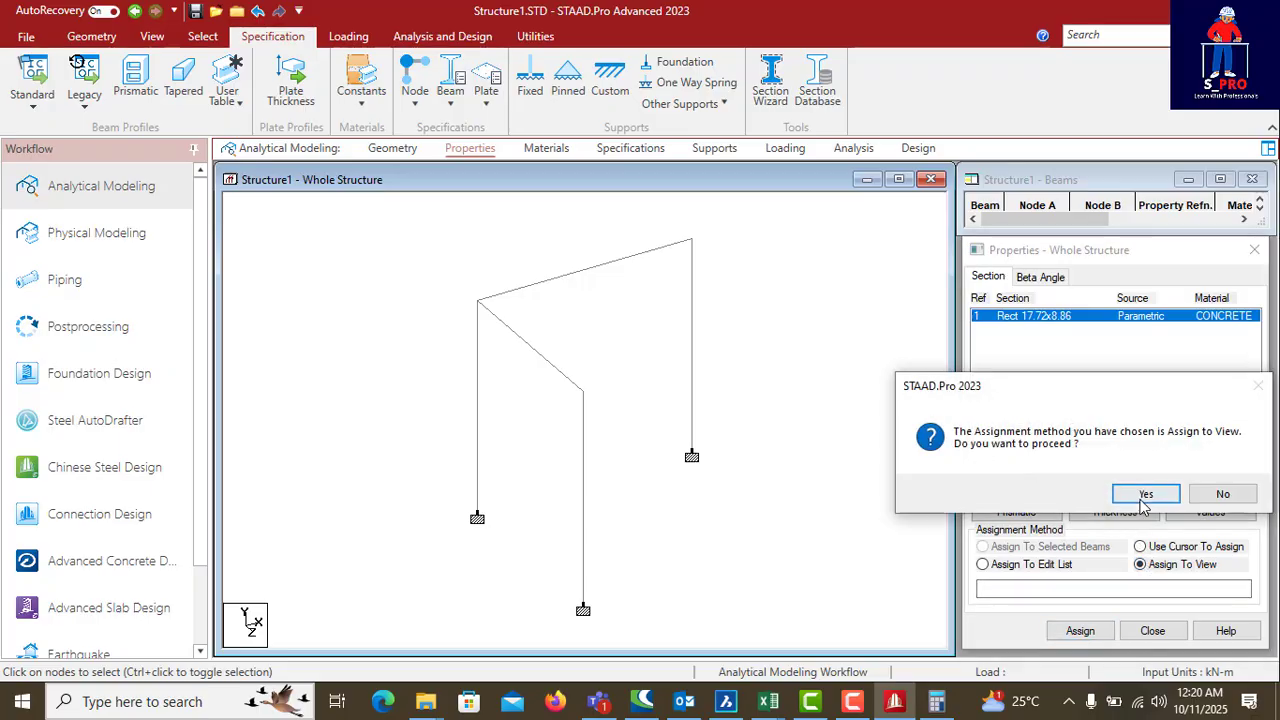
left_click(1141, 494)
left_click(640, 400)
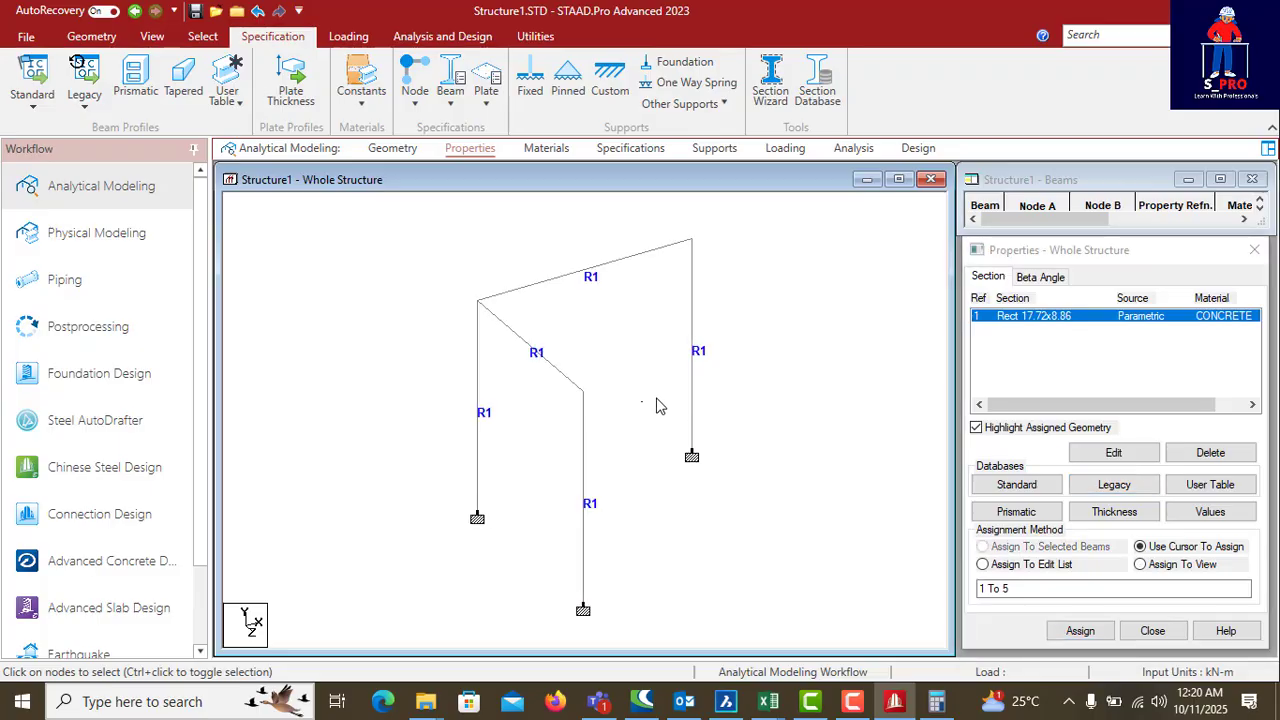
scroll(635, 395, "down", 1)
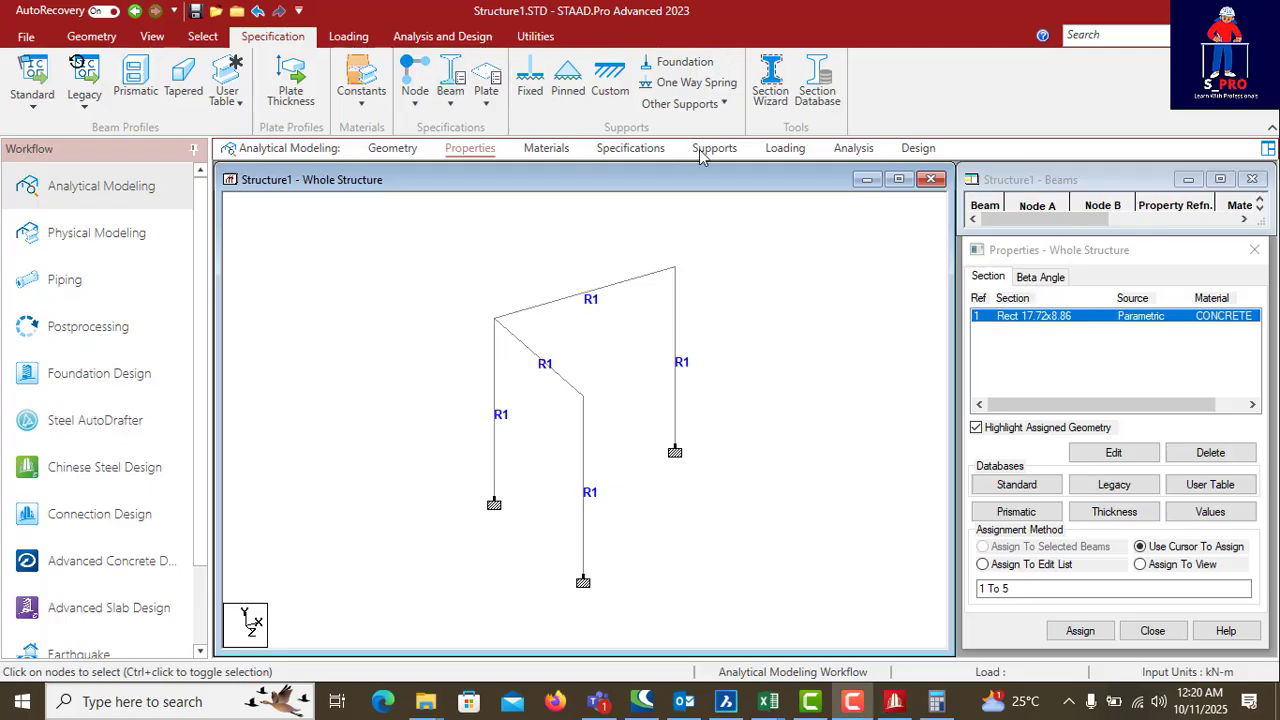
left_click_drag(800, 612, 414, 246)
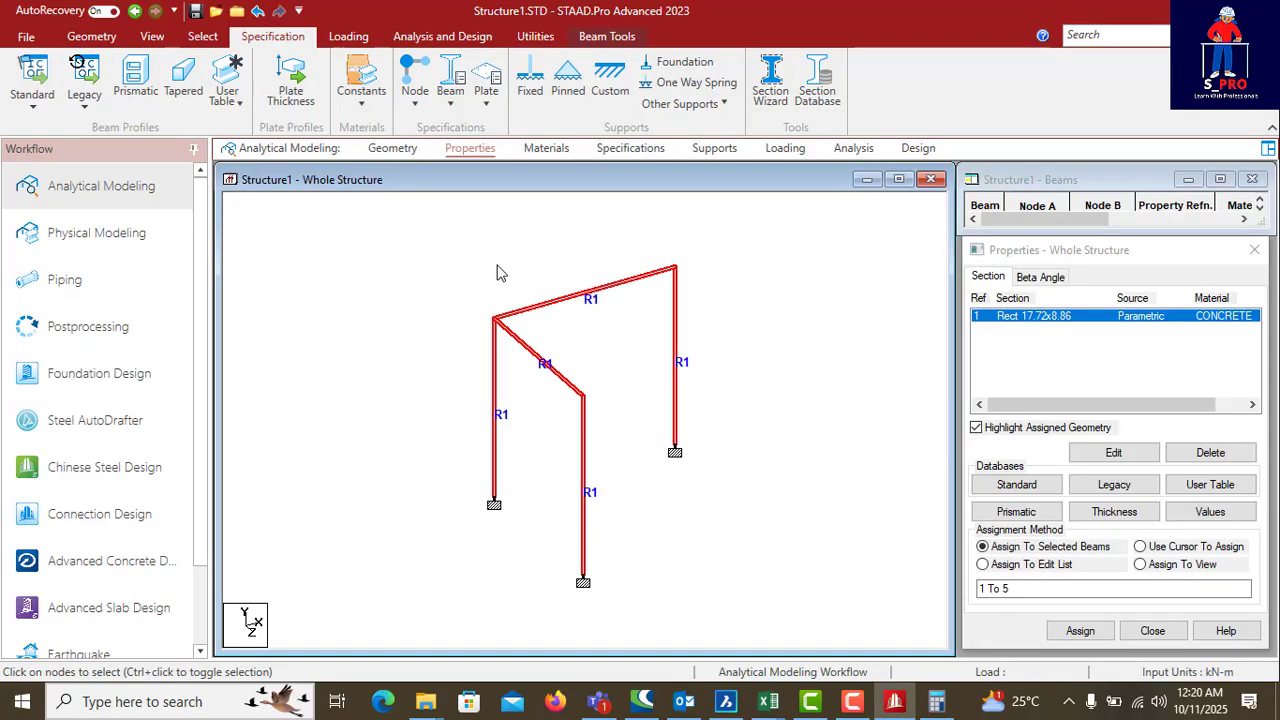
Step: Switch to BricsCAD and examine the column positions and orientation at the corner classroom on the floor plan with column gridlines
left_click(726, 701)
scroll(729, 444, "down", 3)
scroll(796, 380, "down", 8)
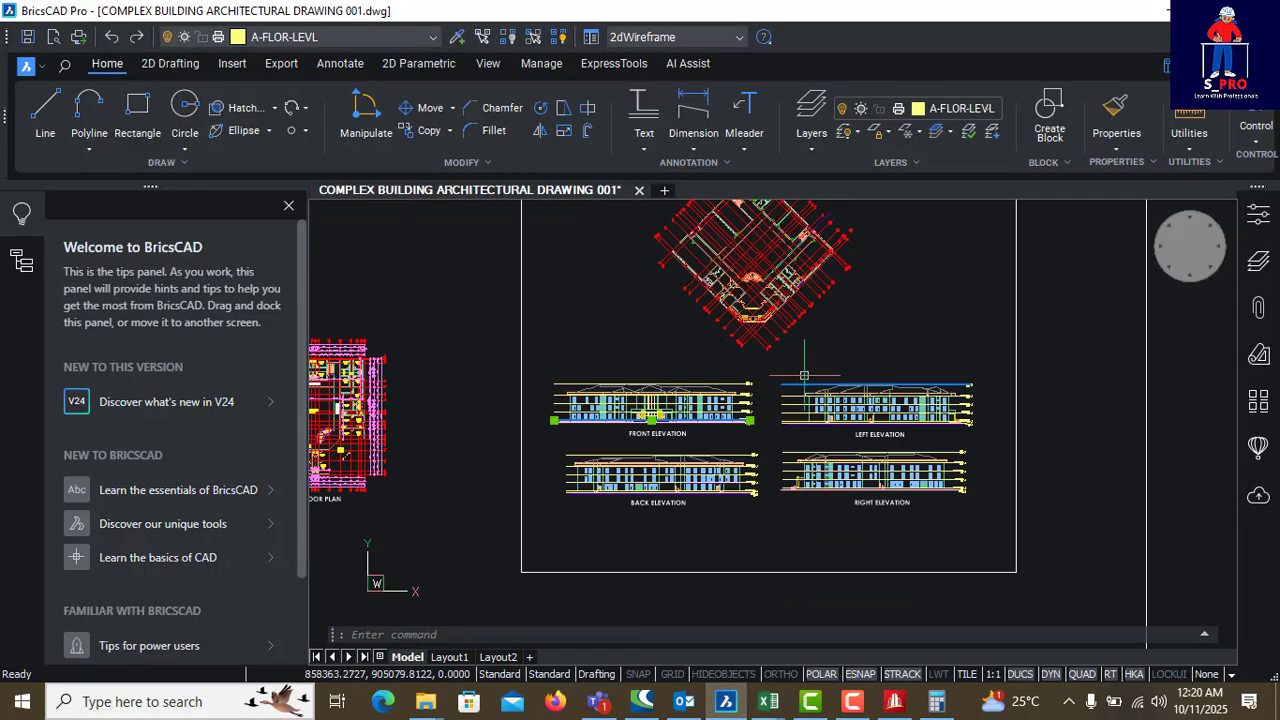
scroll(415, 373, "up", 5)
scroll(517, 342, "up", 8)
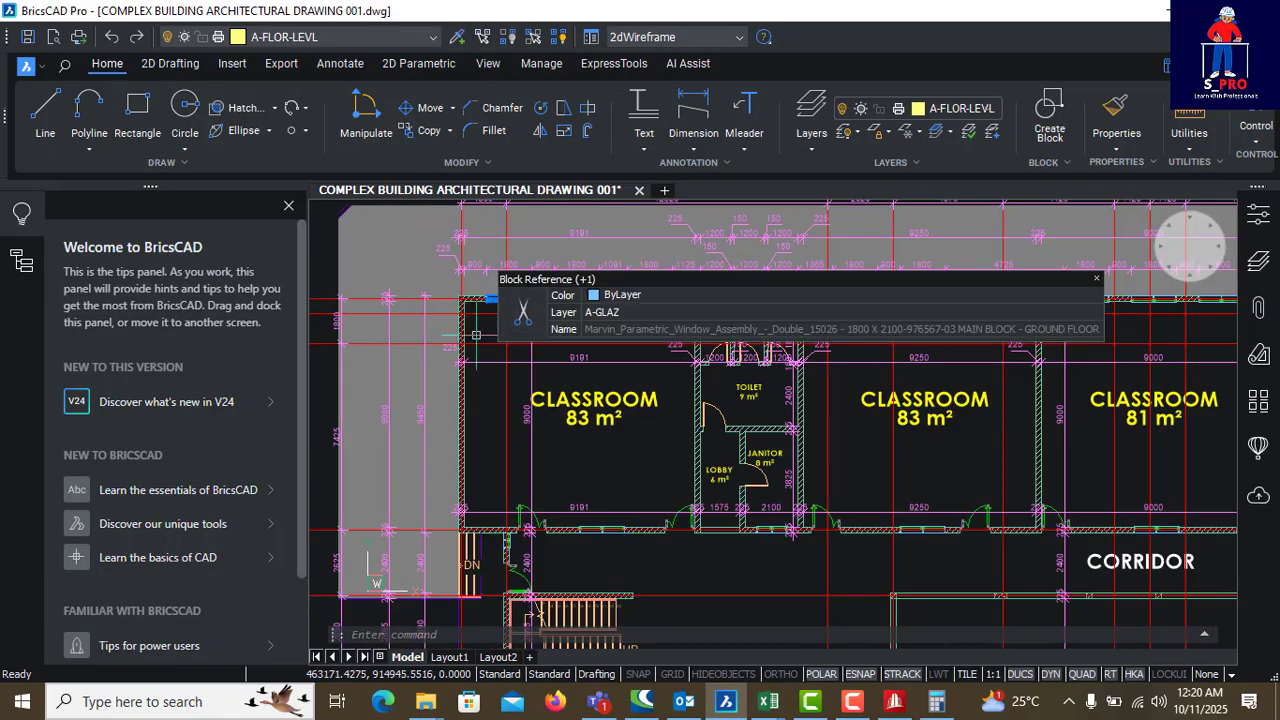
scroll(517, 342, "down", 8)
scroll(600, 399, "down", 6)
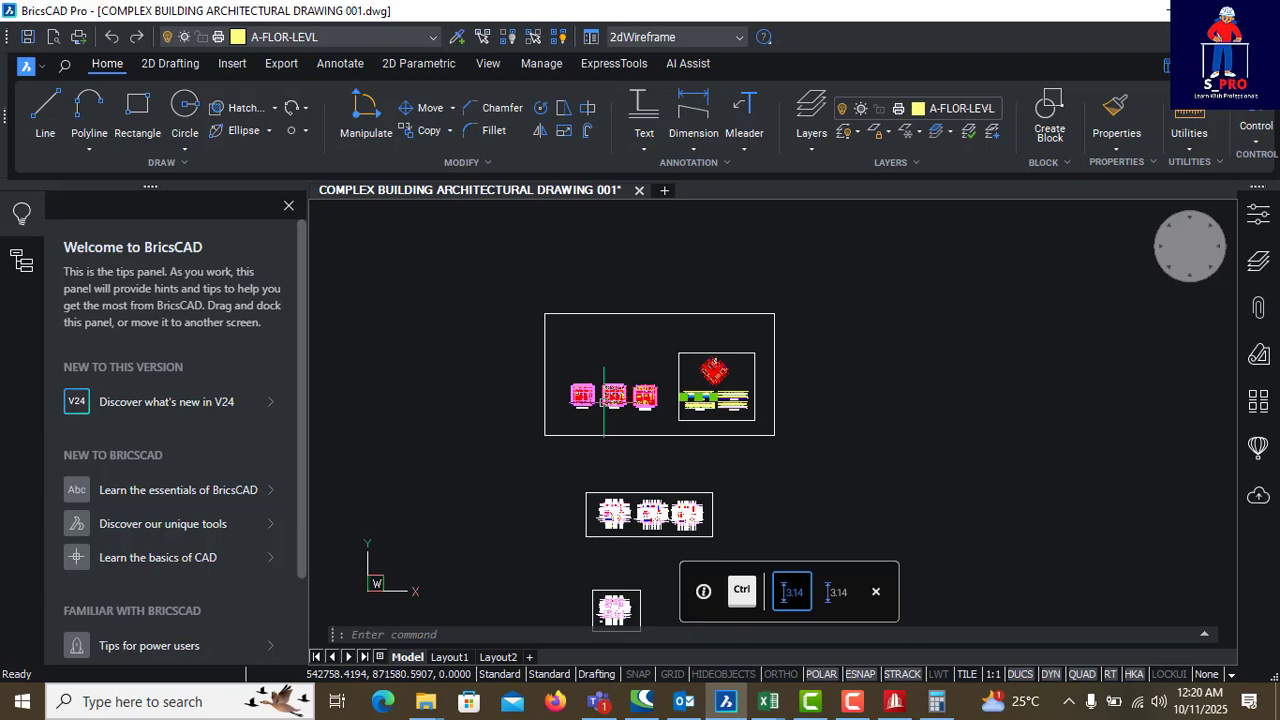
scroll(606, 517, "up", 6)
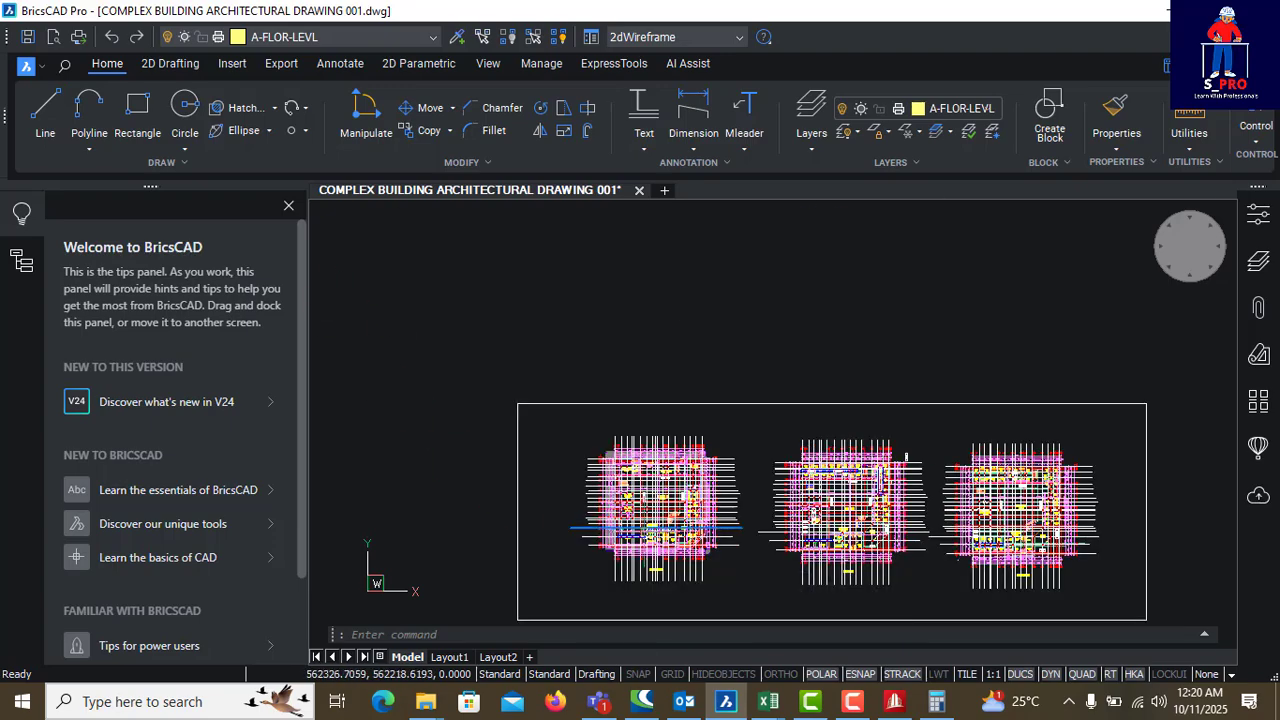
scroll(606, 517, "up", 10)
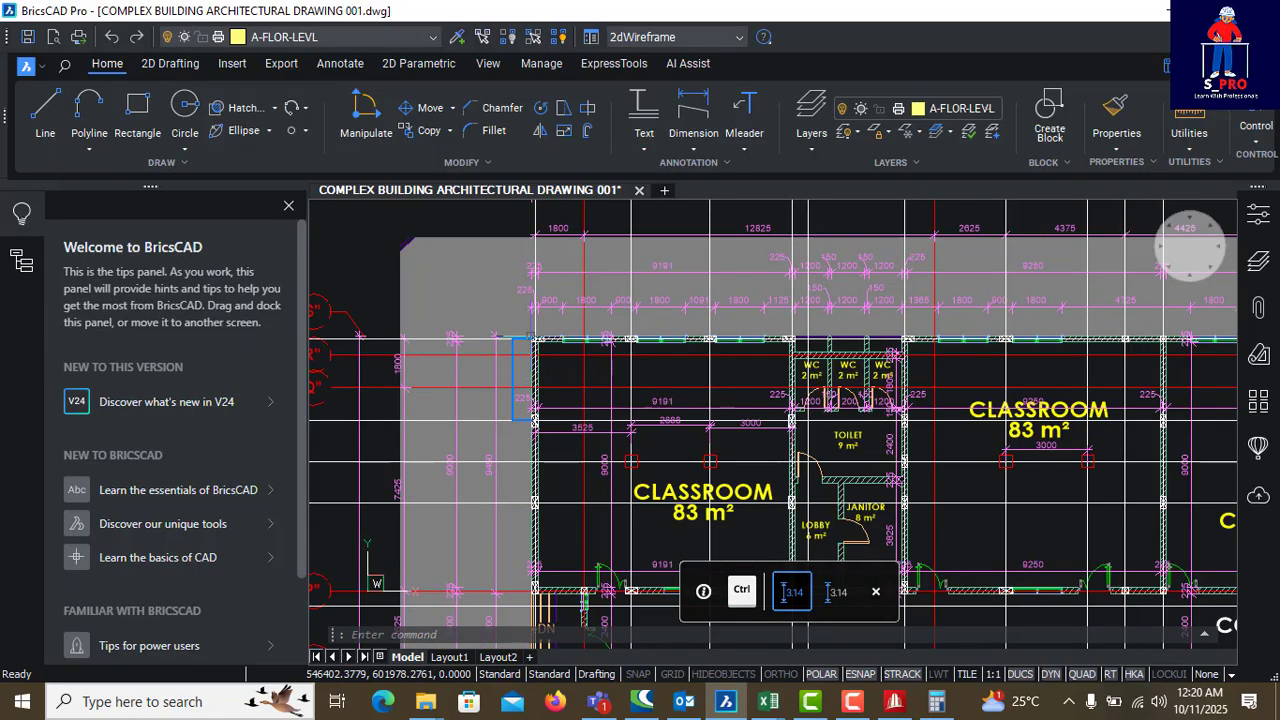
scroll(540, 338, "up", 5)
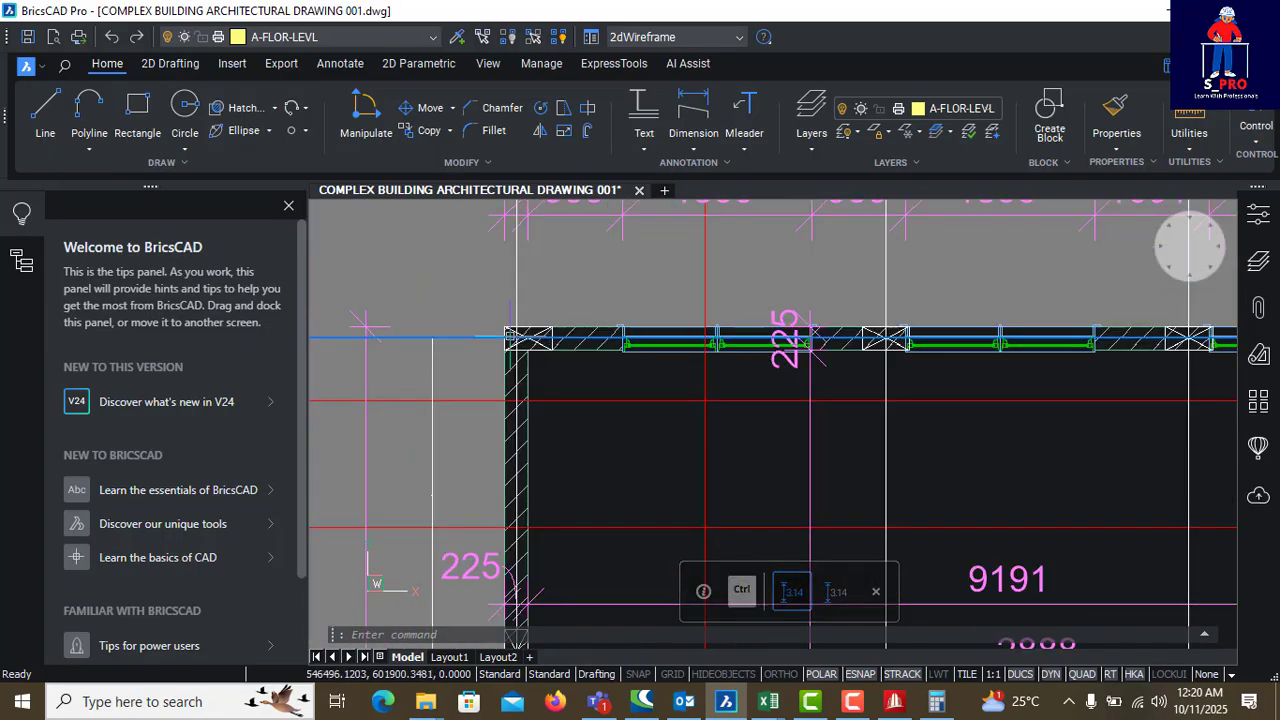
scroll(454, 361, "down", 3)
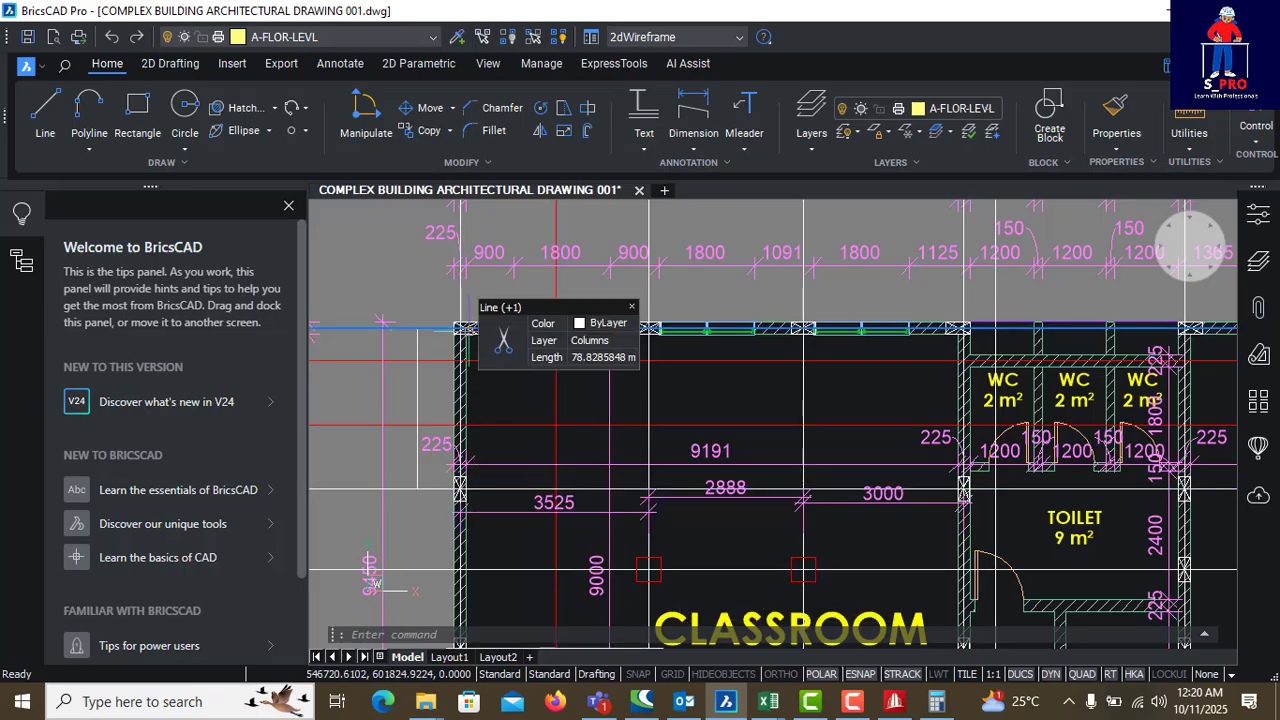
Step: Return to STAAD.Pro and inspect the frame's column orientation in an enlarged, rotated 3D rendering, then go back to the geometry with nothing selected
left_click(894, 701)
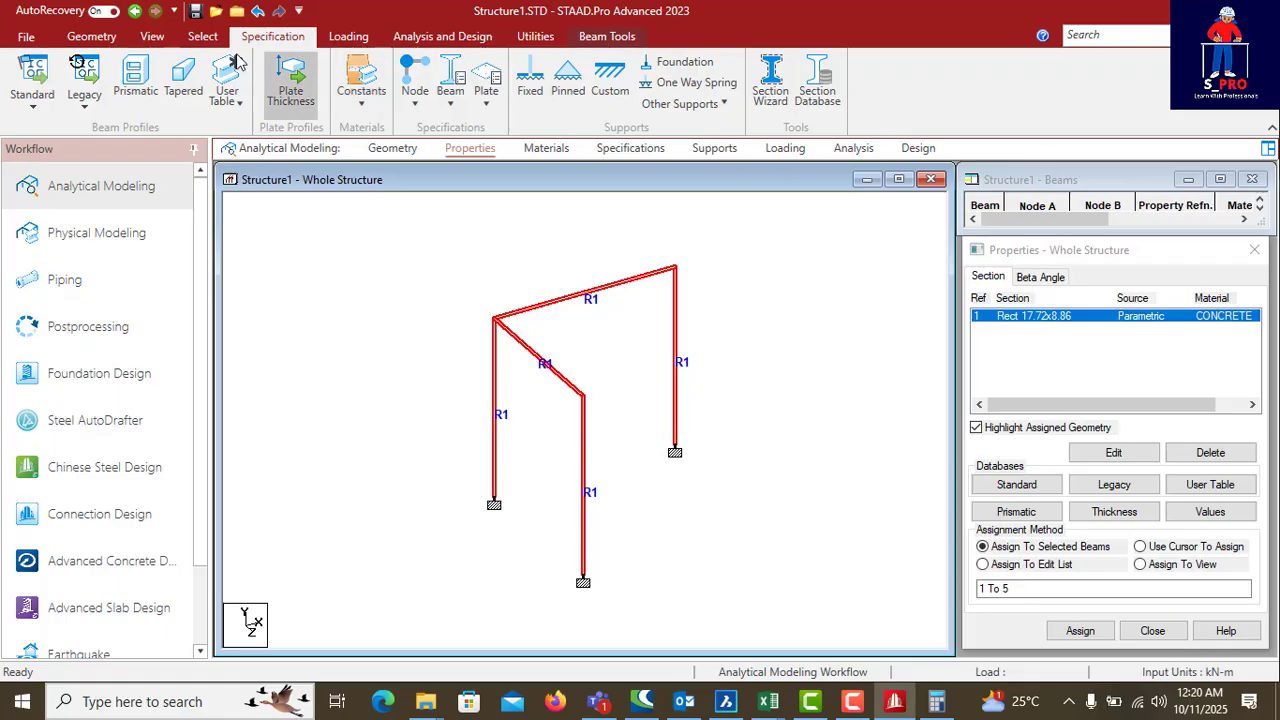
left_click(152, 40)
left_click(1088, 78)
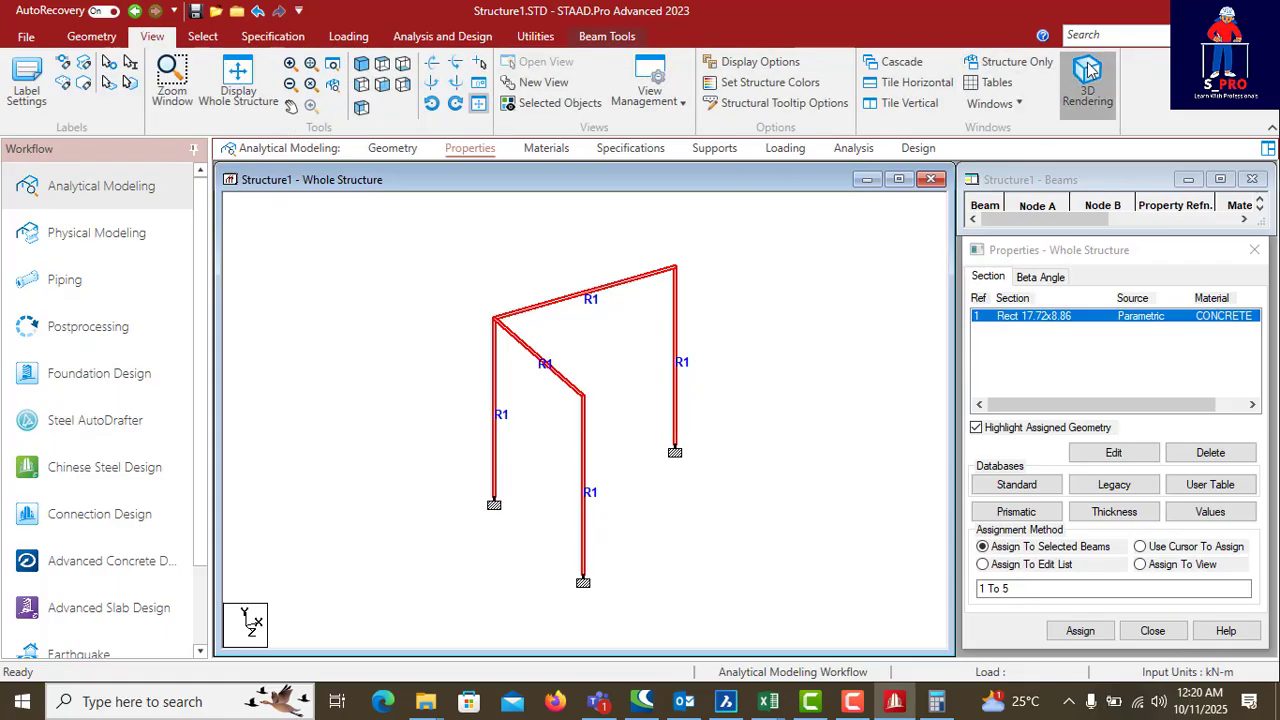
left_click_drag(896, 329, 581, 296)
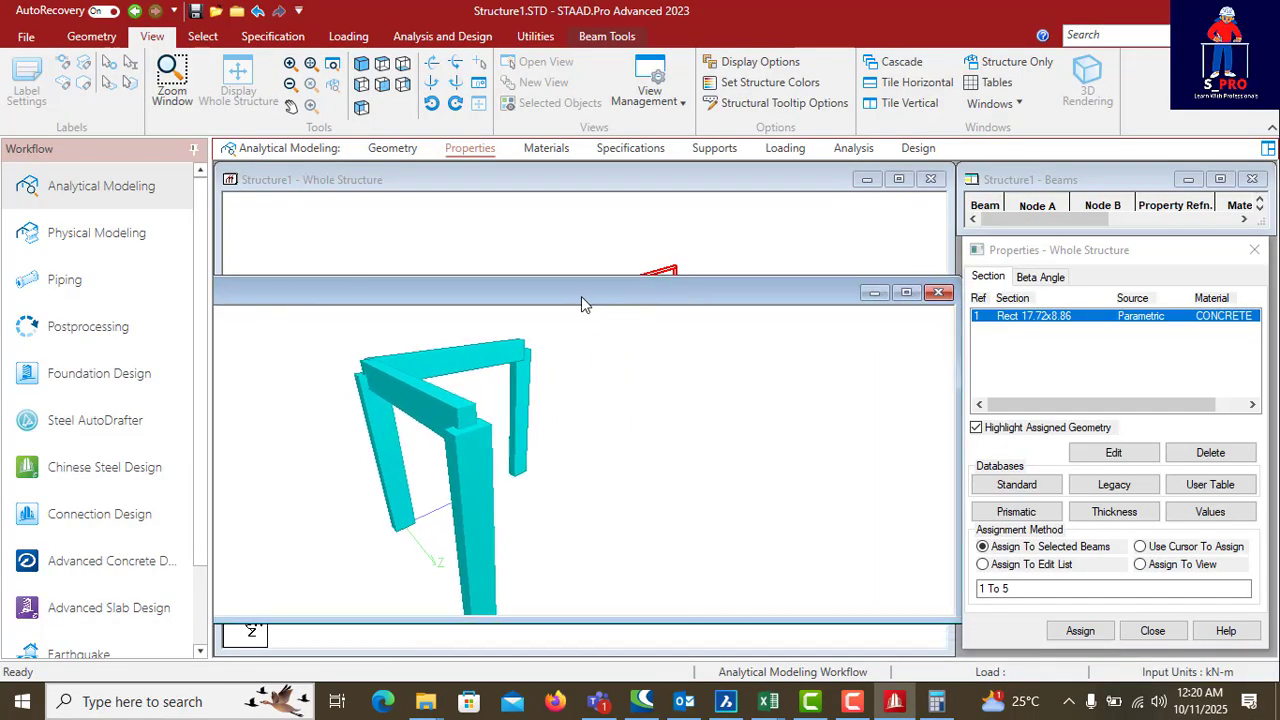
left_click(893, 291)
left_click_drag(588, 400, 528, 357)
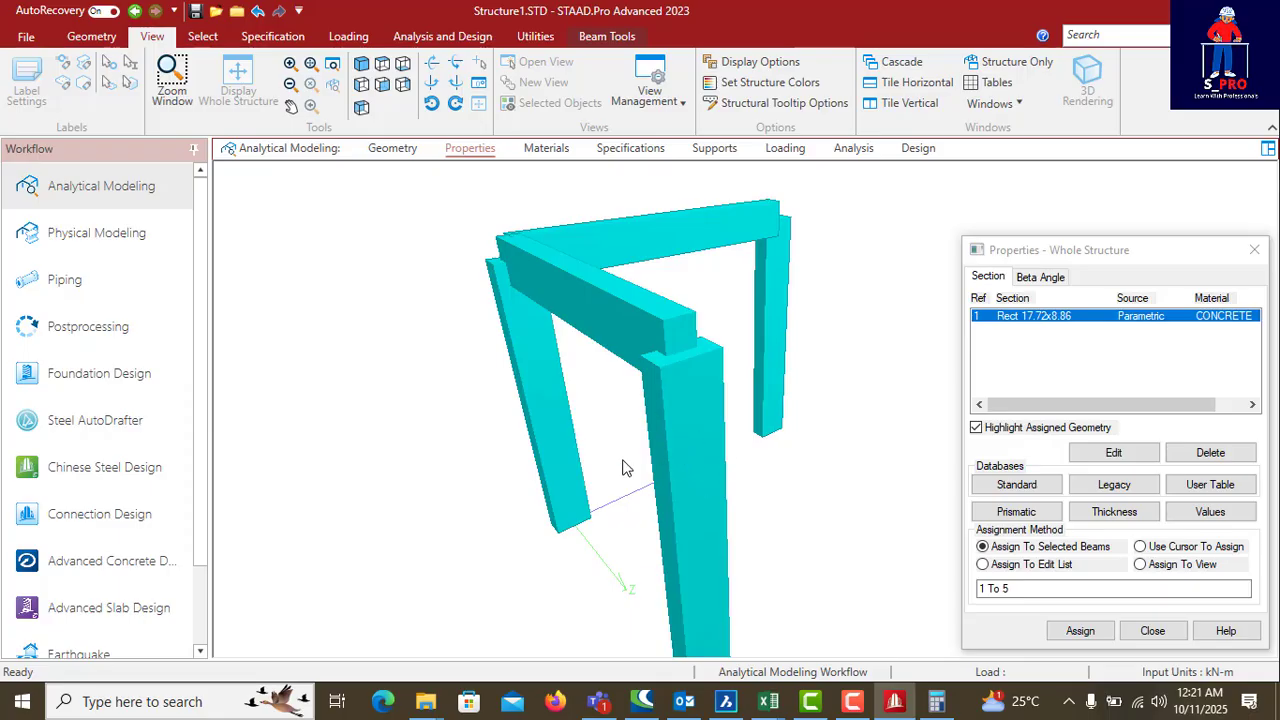
left_click(390, 149)
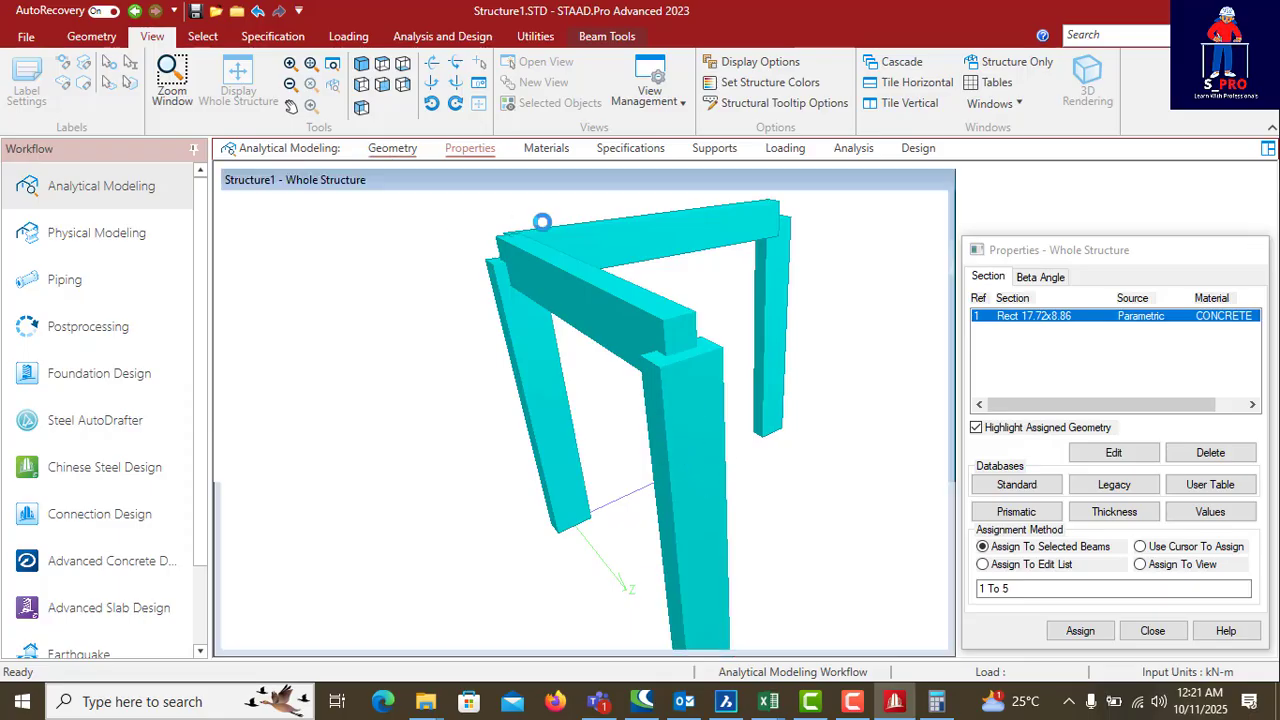
left_click(622, 467)
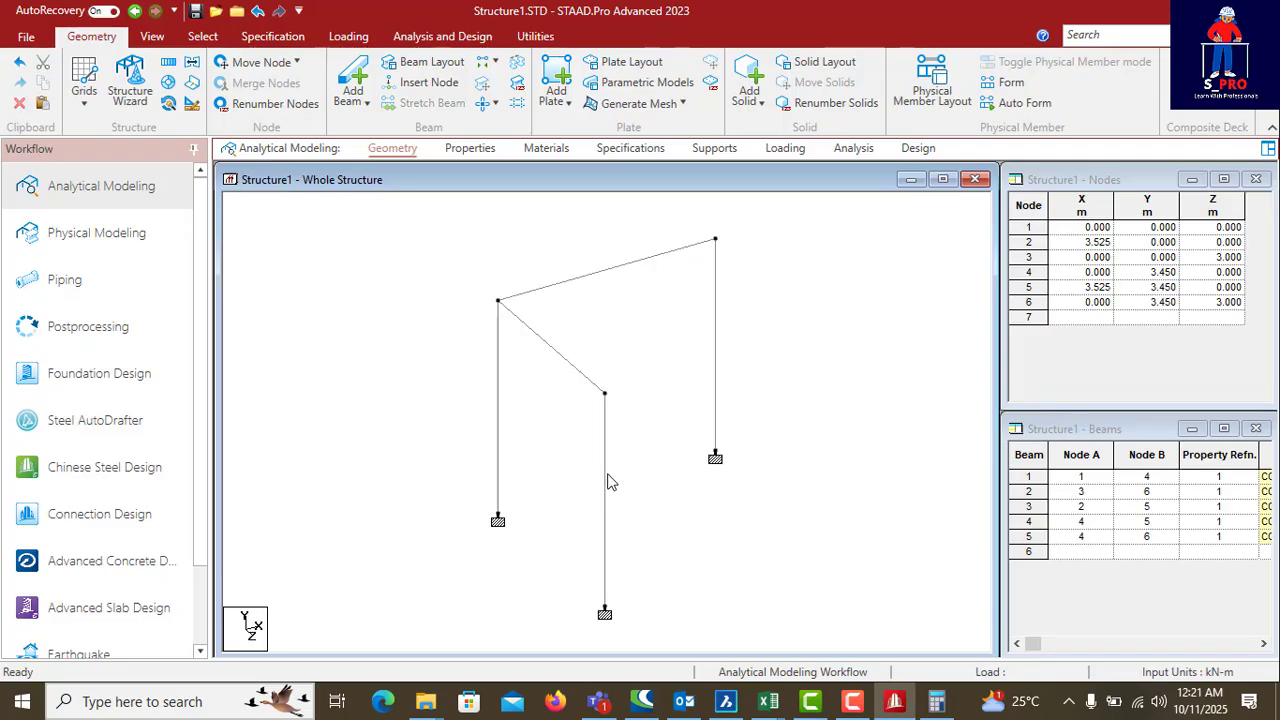
left_click(606, 480)
left_click(737, 380)
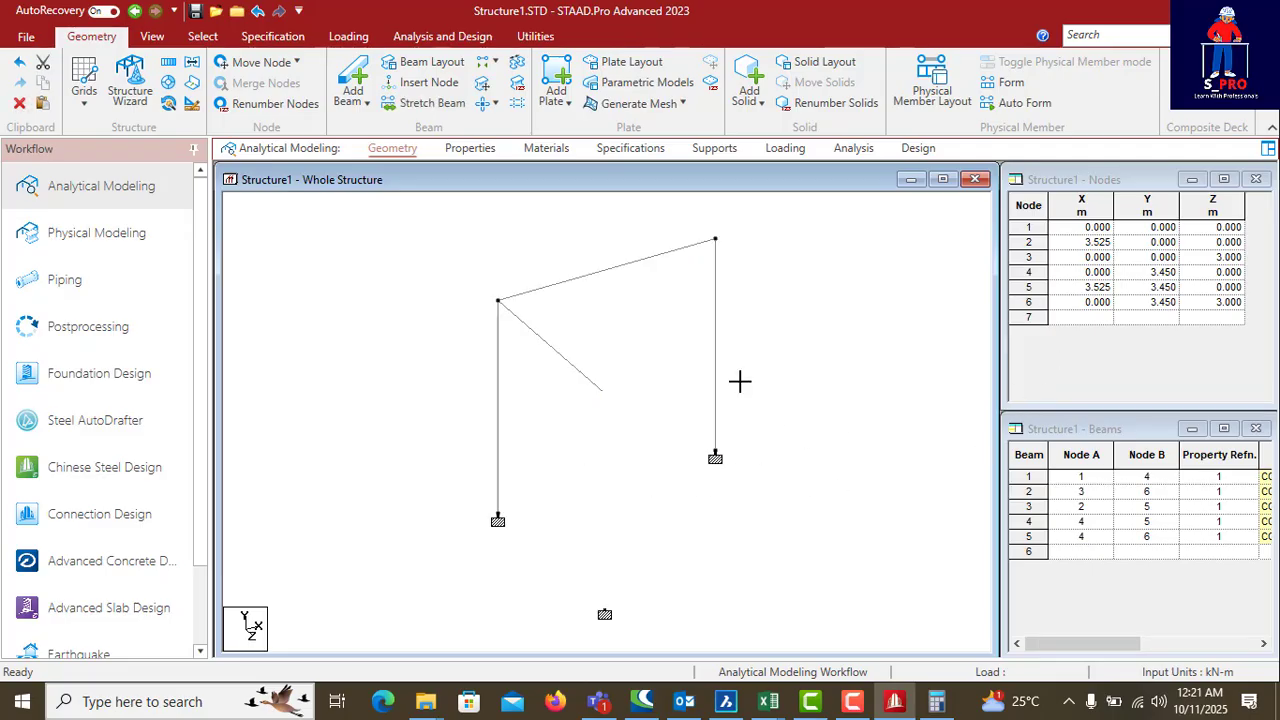
Step: Create a beta angle of 90 degrees in the member properties
left_click(462, 148)
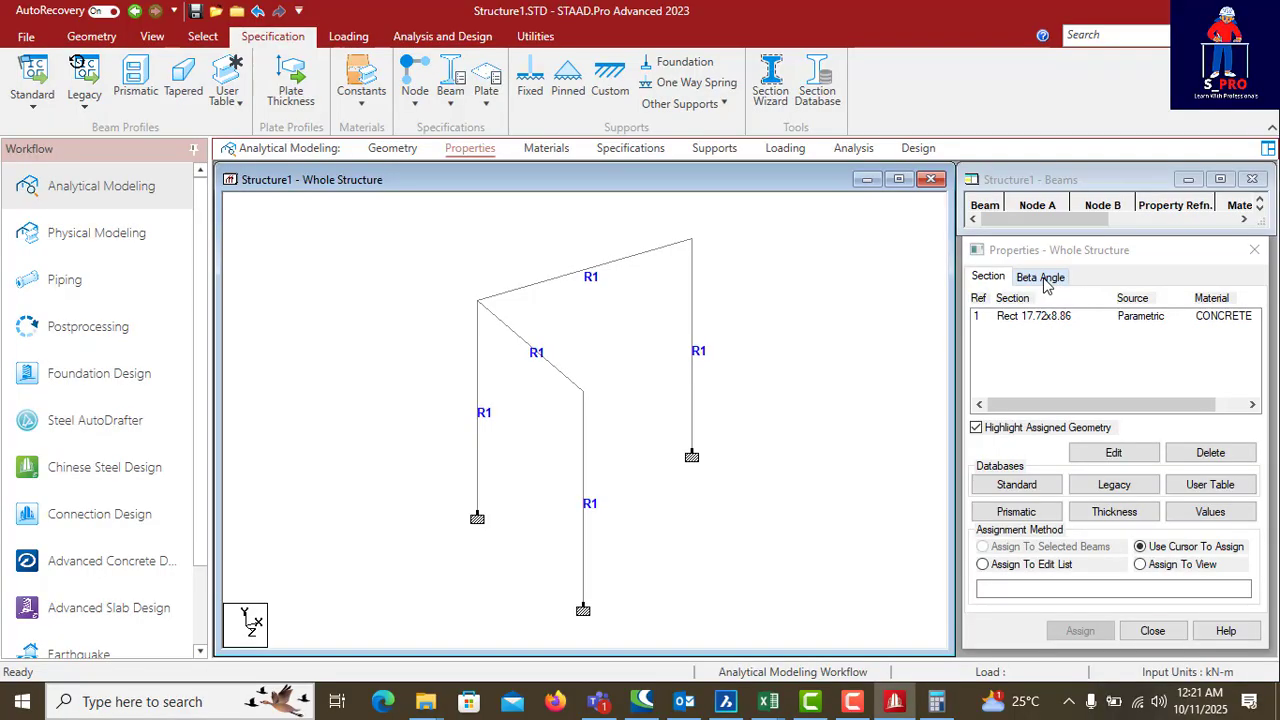
left_click(1045, 279)
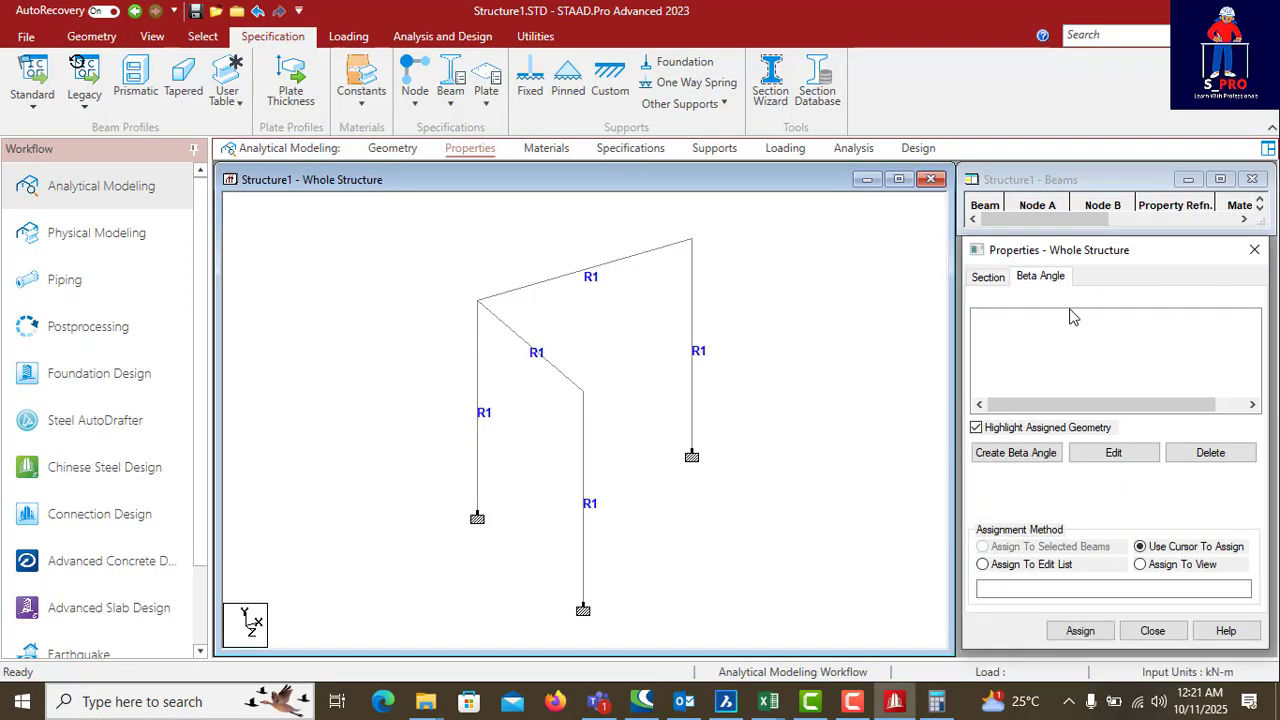
left_click(1020, 452)
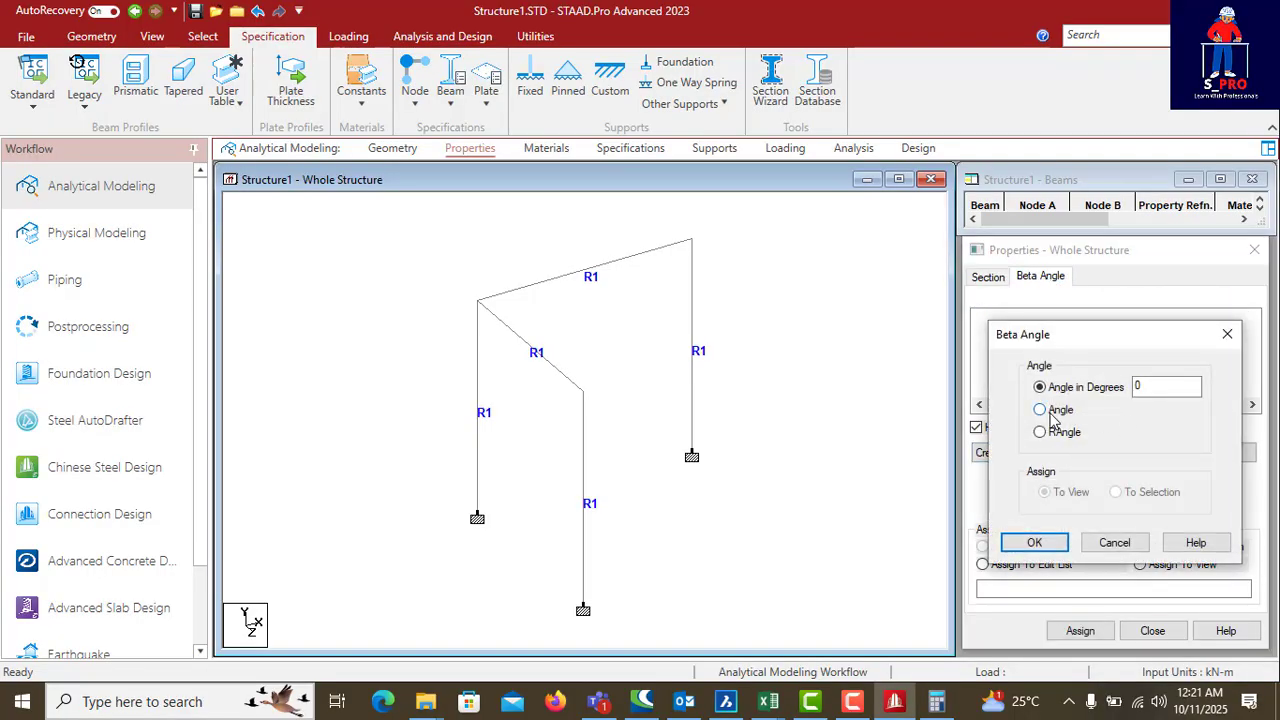
left_click(1152, 386)
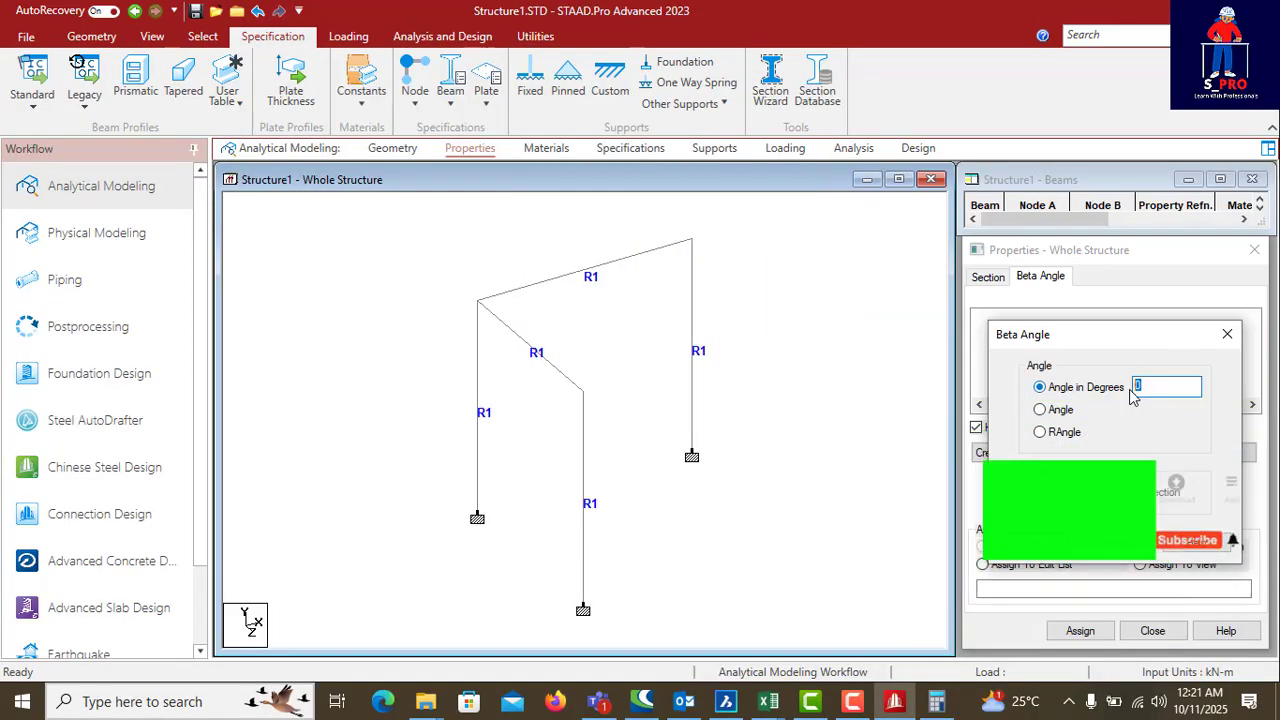
type("90")
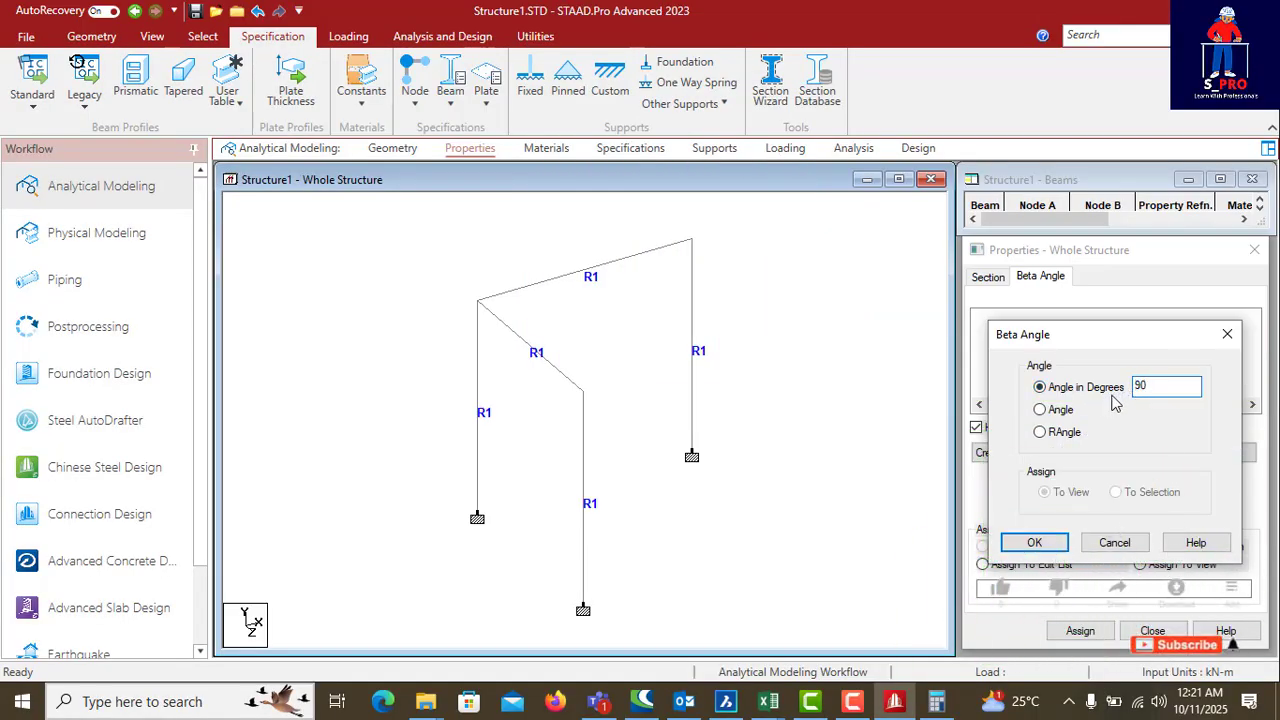
left_click(1035, 542)
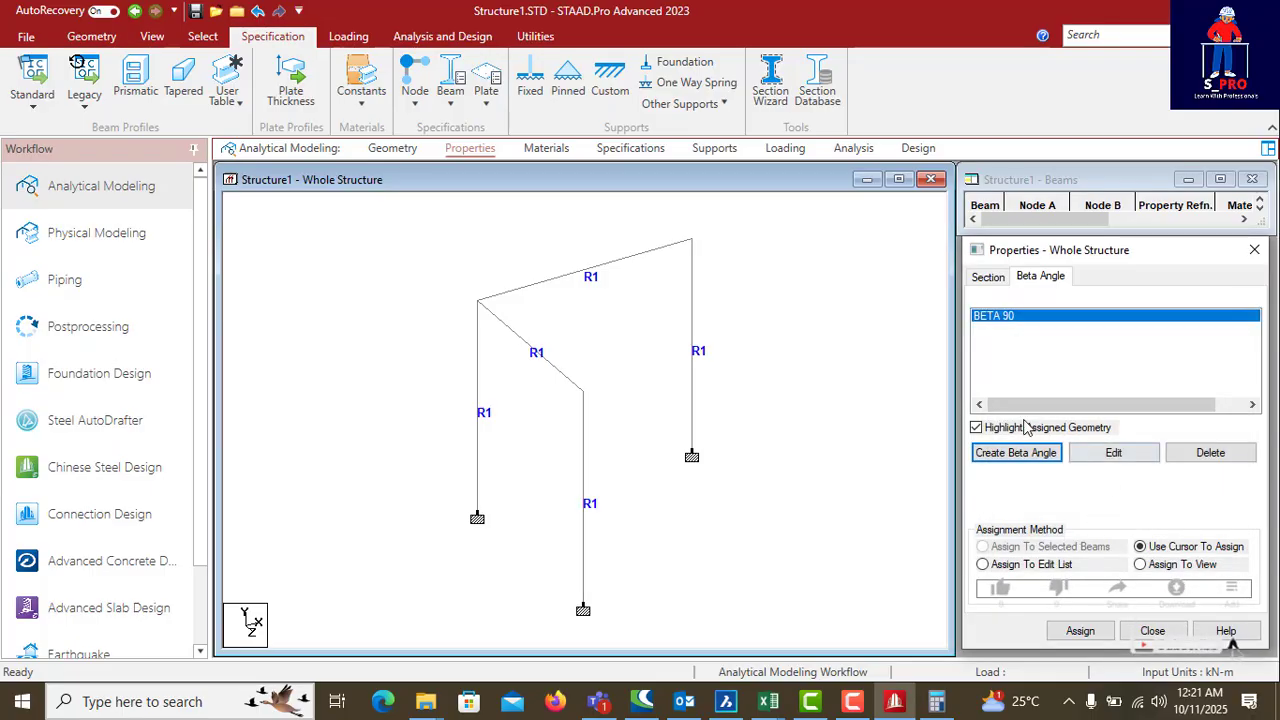
Step: Assign the 90-degree beta angle to the front column between nodes 3 and 6
left_click(582, 472)
left_click(1079, 630)
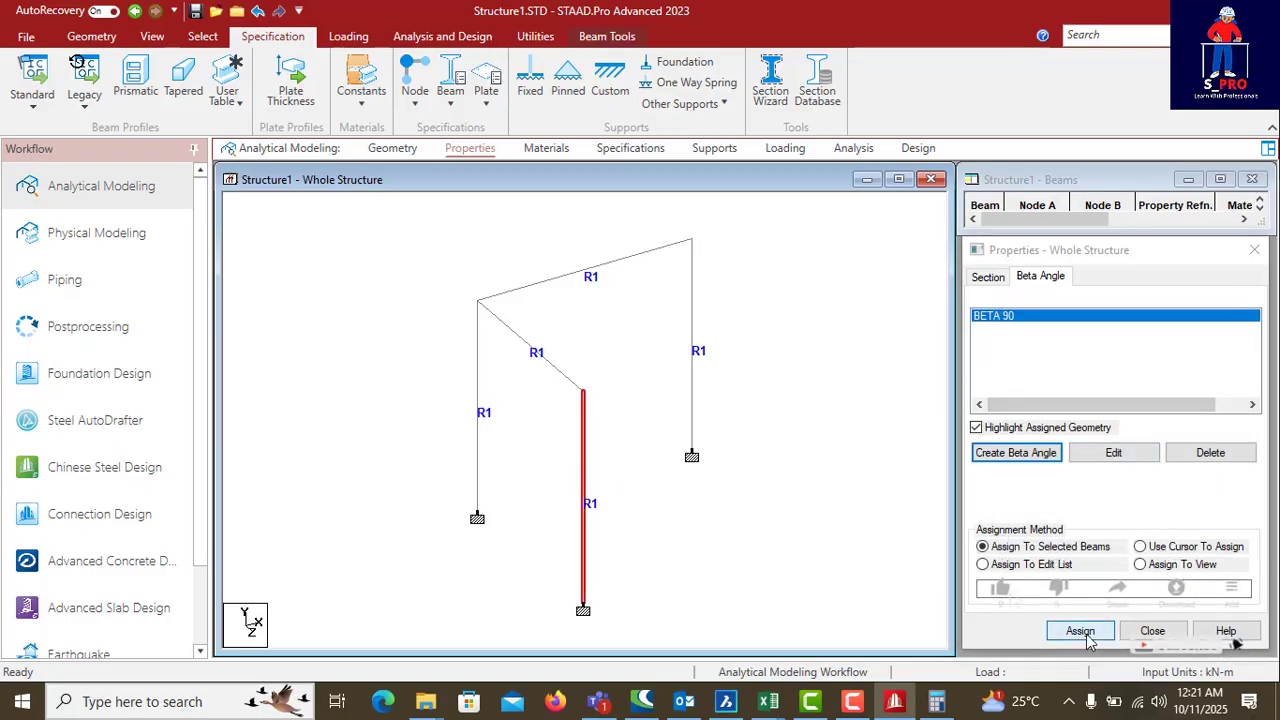
left_click(1145, 495)
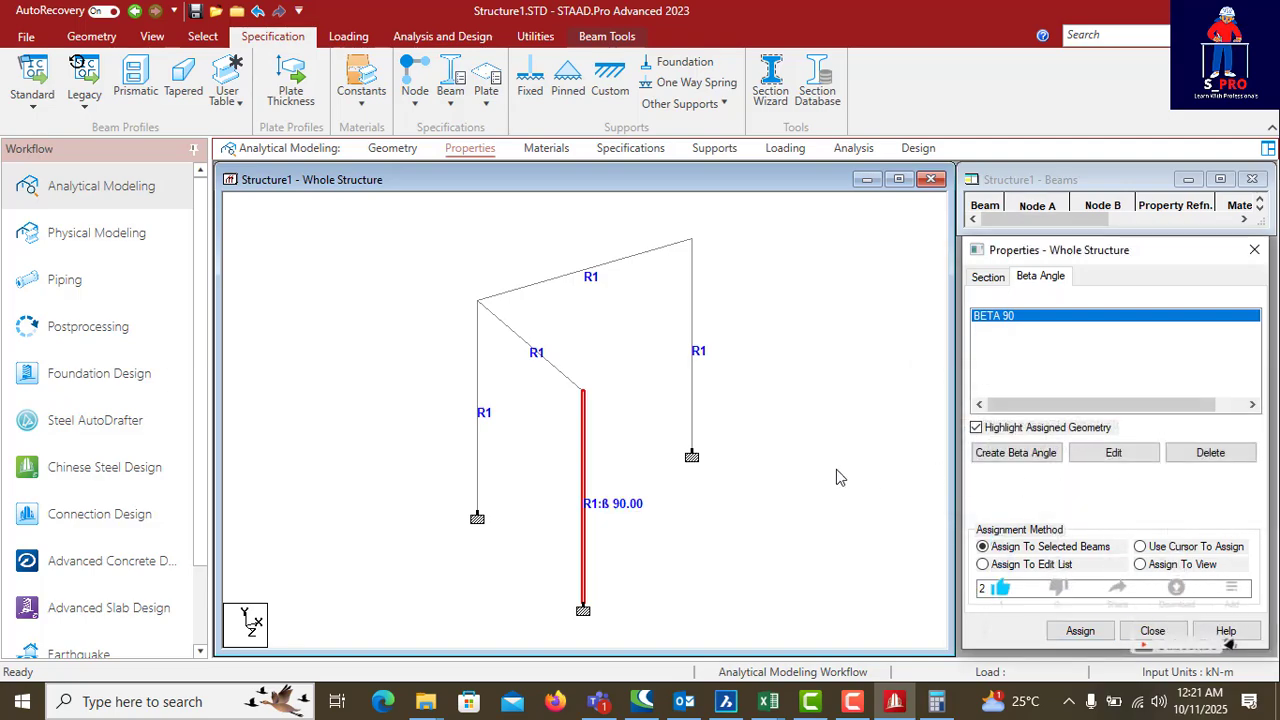
Step: Render the whole frame in 3D and rotate it to check the front column's orientation relative to the beams, then return to the geometry
left_click_drag(828, 606, 397, 227)
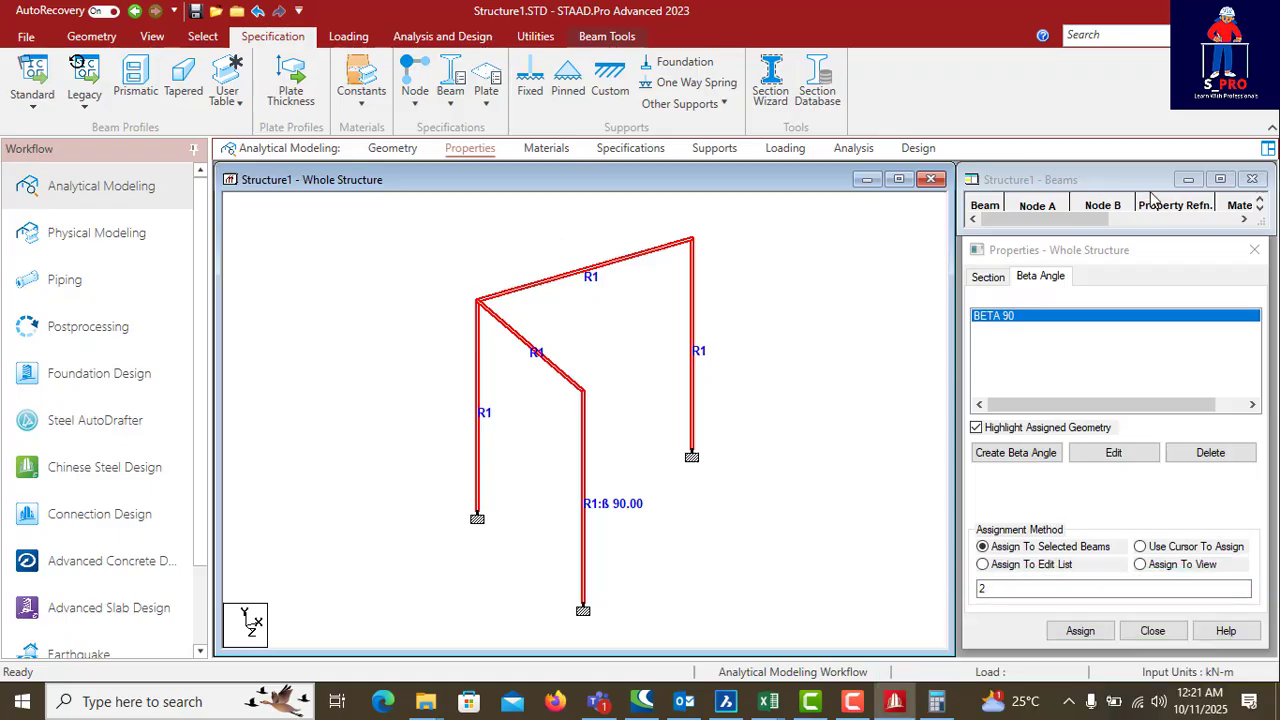
left_click(152, 36)
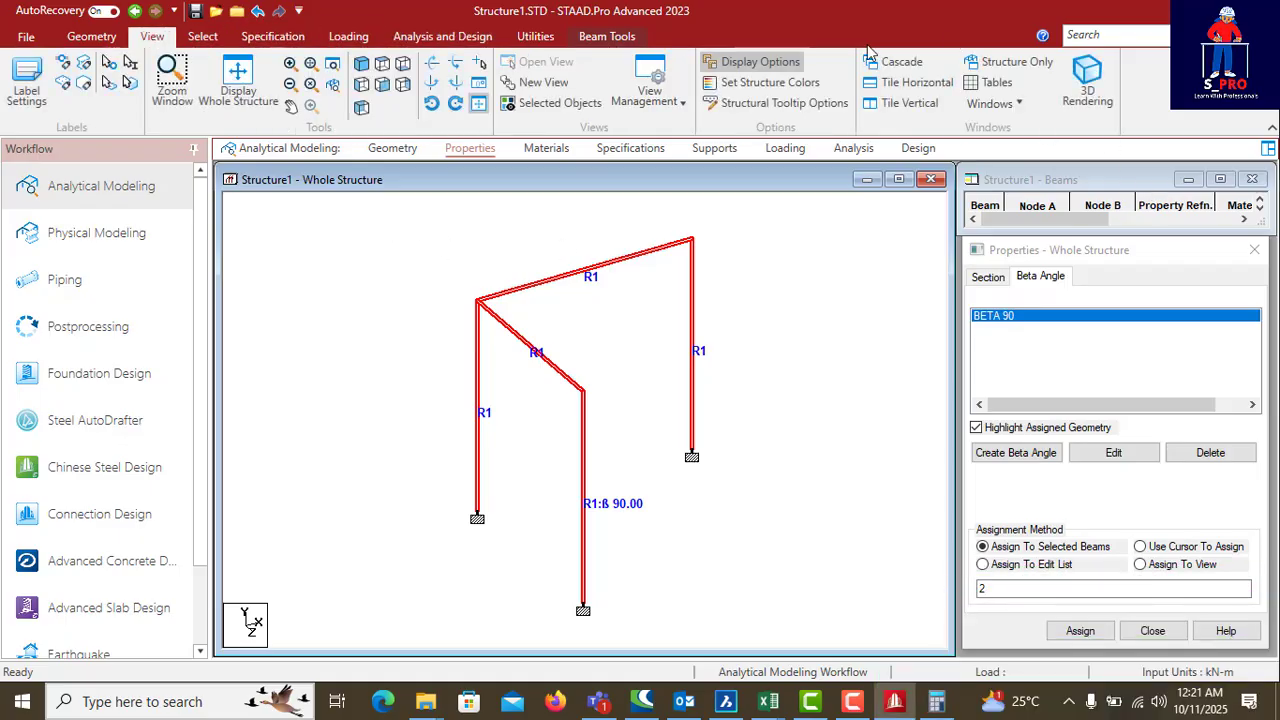
left_click(1085, 70)
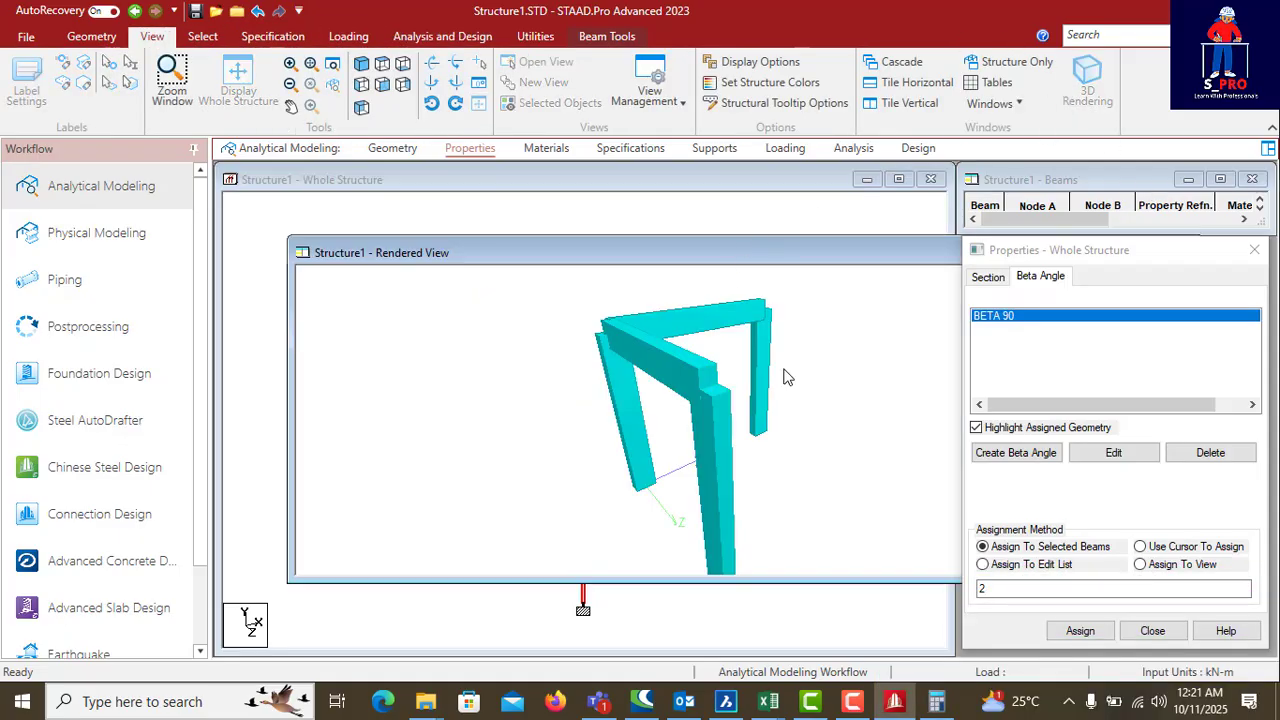
left_click_drag(893, 247, 717, 219)
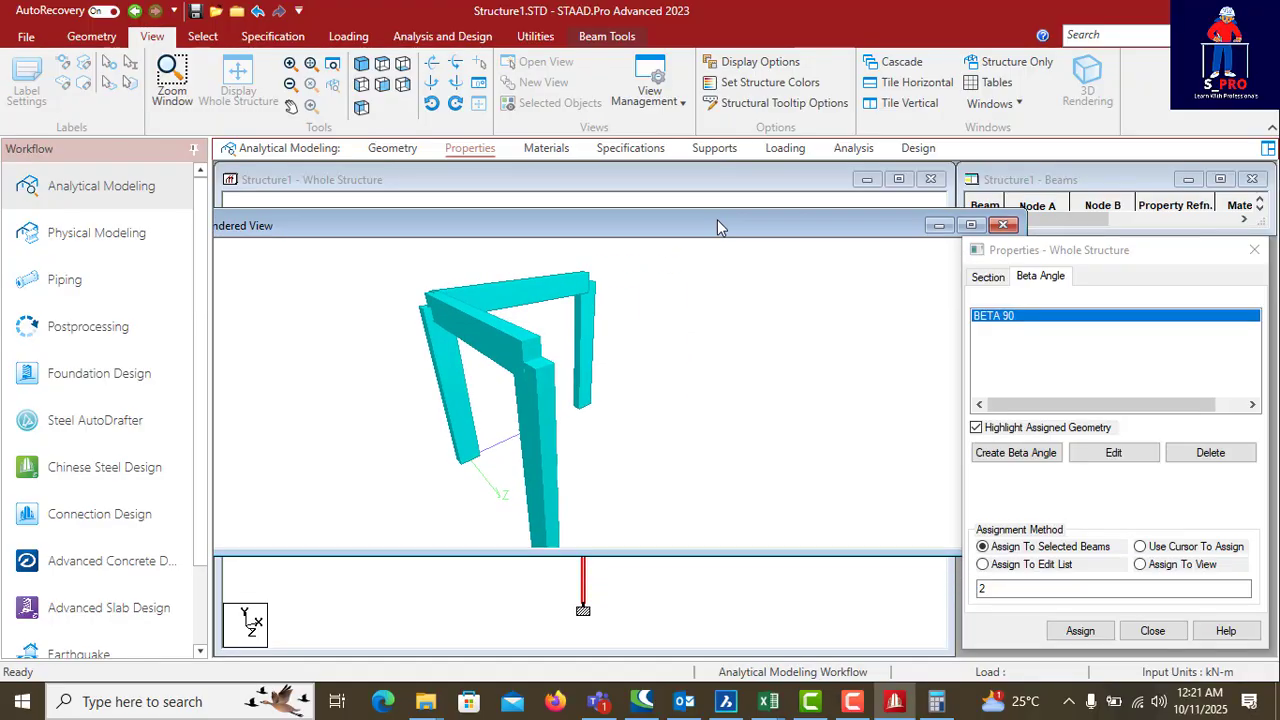
left_click(971, 227)
left_click_drag(683, 395, 763, 350)
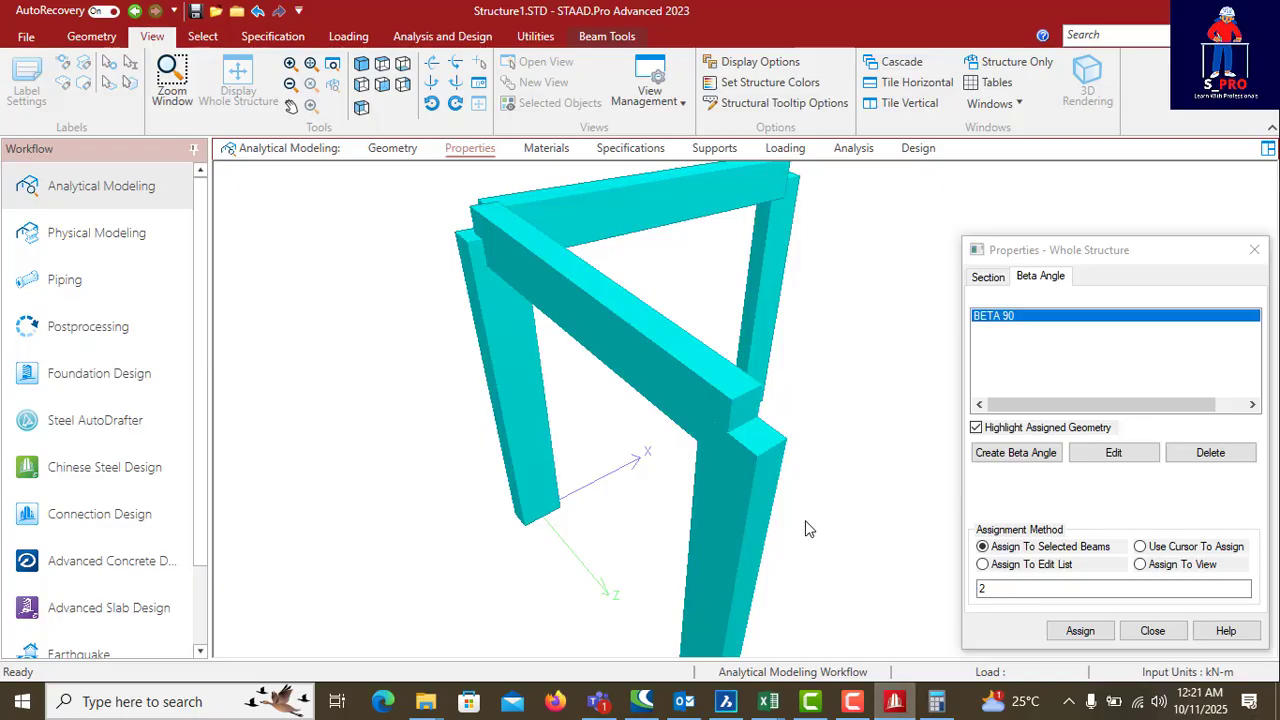
mouse_move(786, 450)
left_mouse_down()
mouse_move(704, 410)
mouse_move(749, 382)
mouse_move(785, 435)
left_mouse_up()
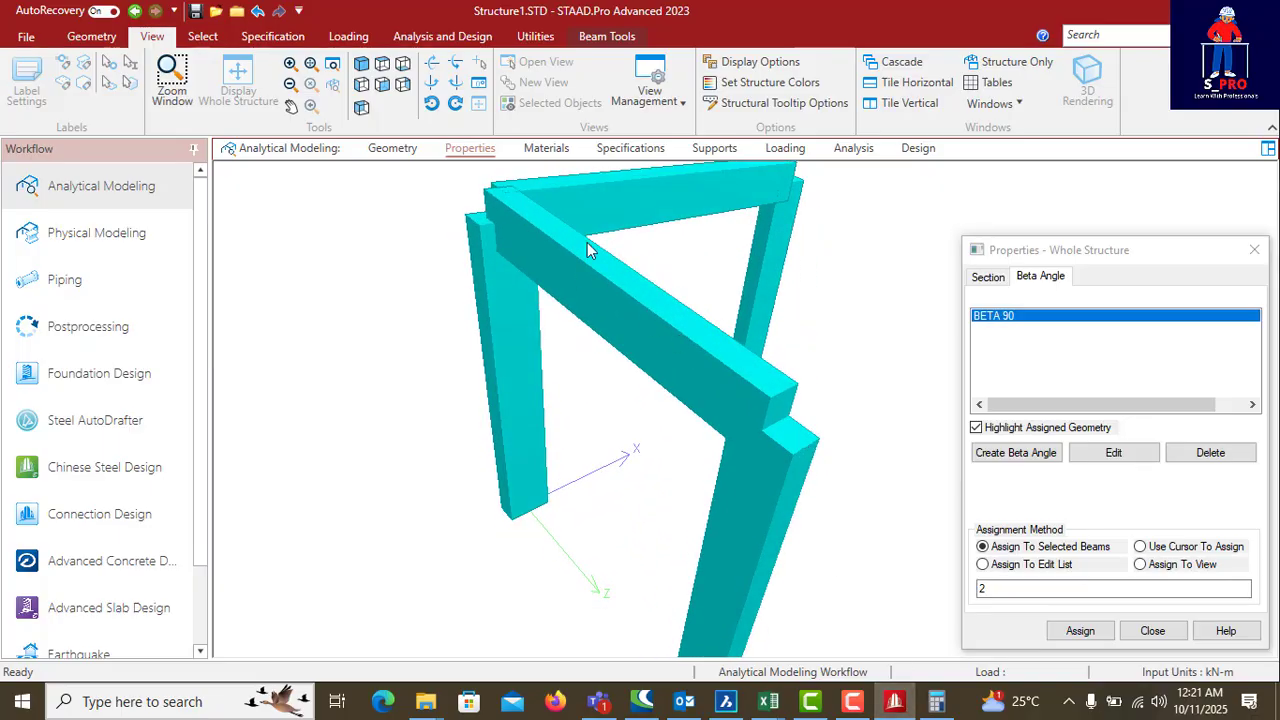
left_click_drag(587, 248, 606, 336)
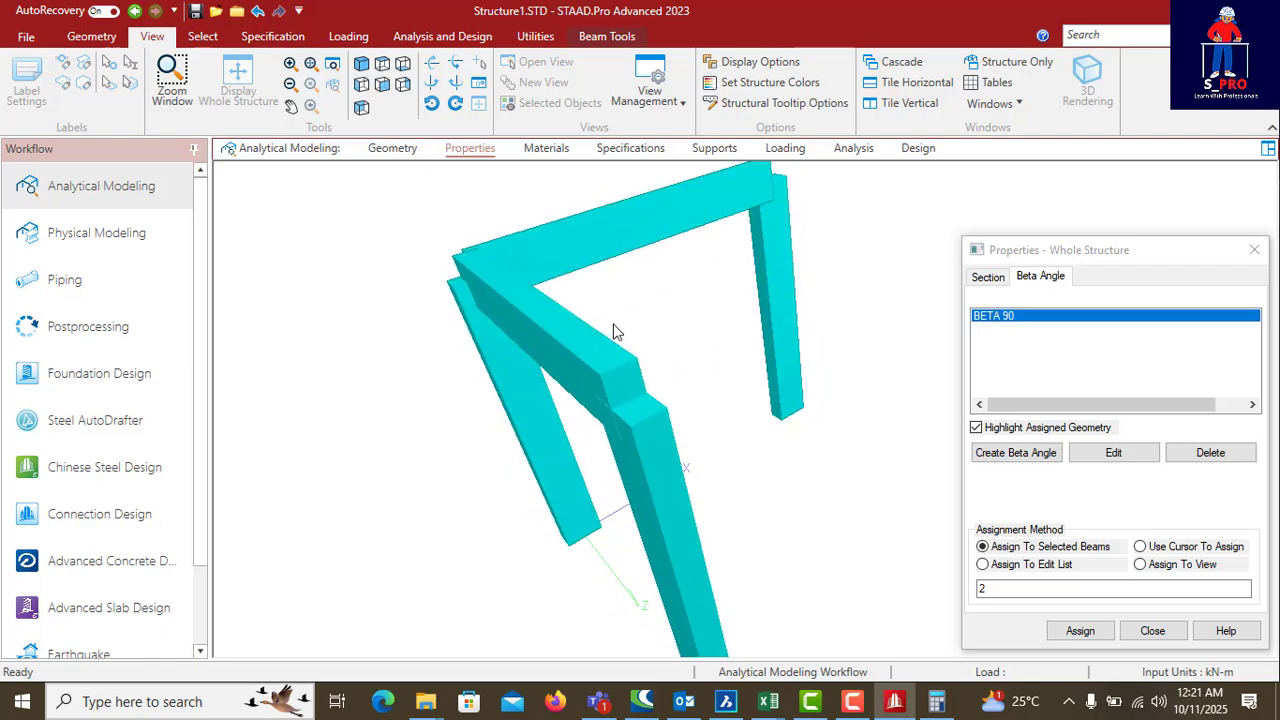
left_click(395, 150)
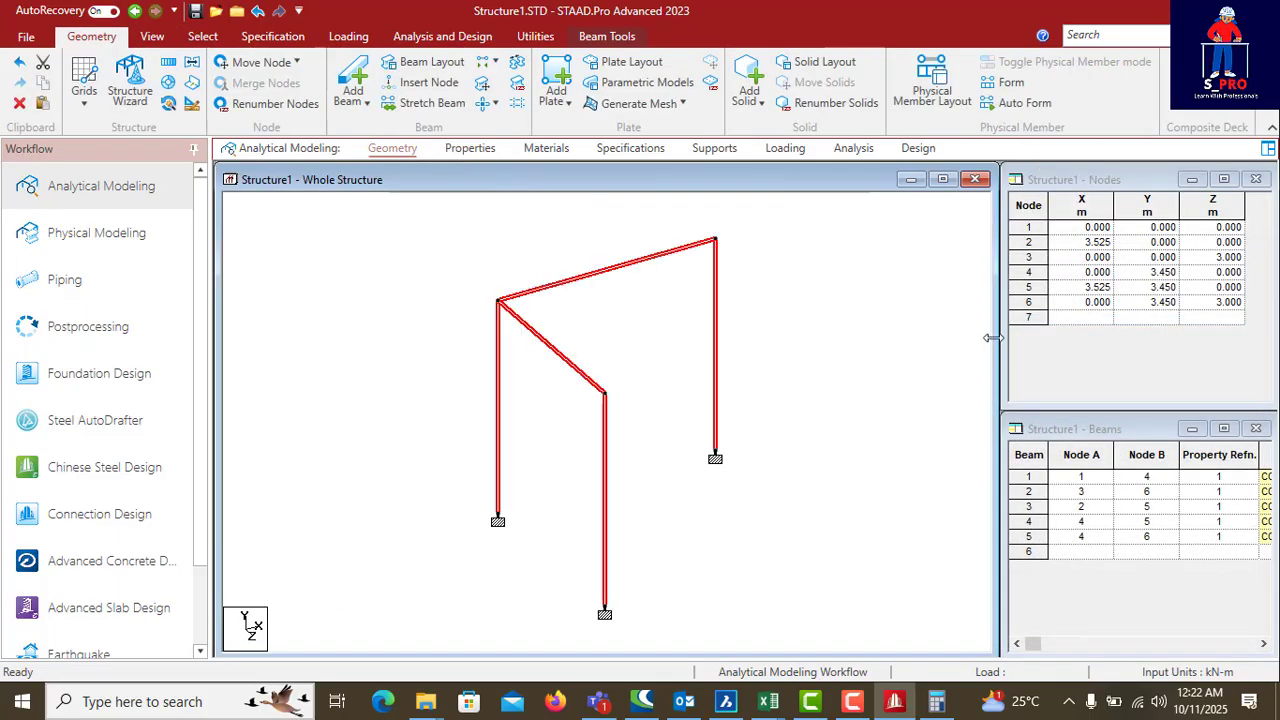
Step: Create a second rectangular prismatic concrete section with YD 0.45 m and ZD 0.225 m in the member properties
left_click(470, 150)
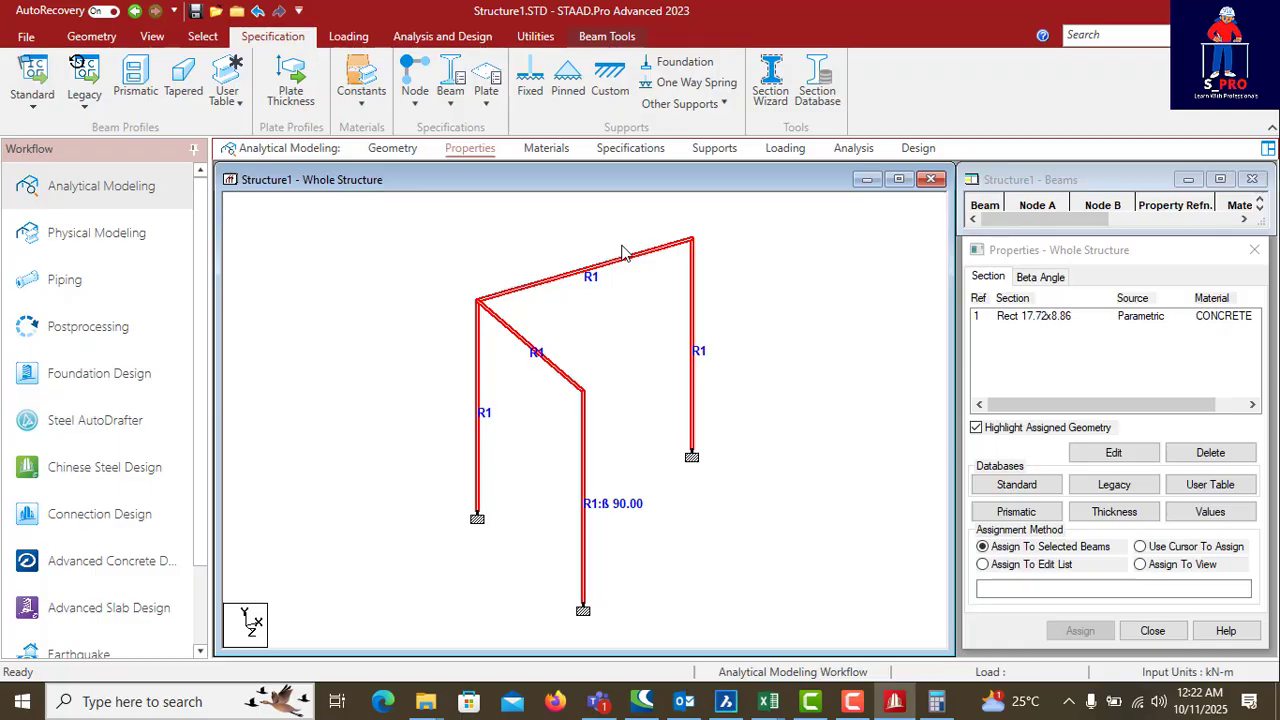
left_click(600, 314)
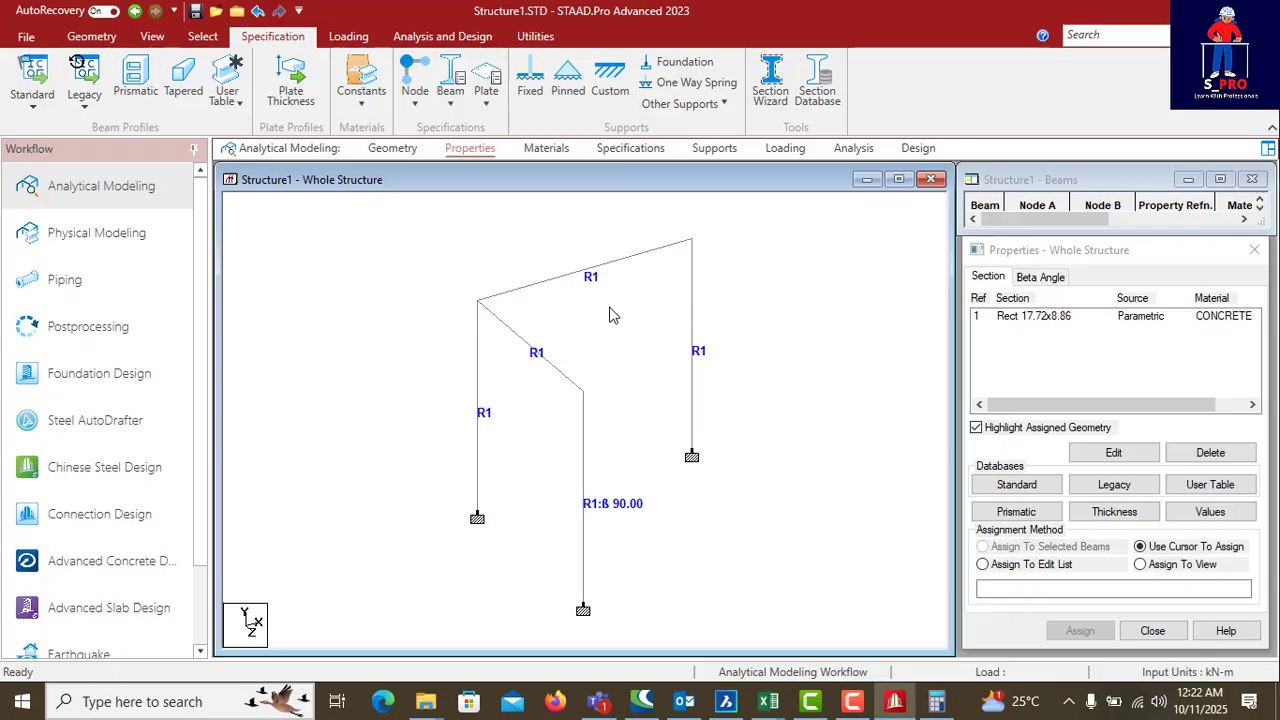
left_click(1016, 511)
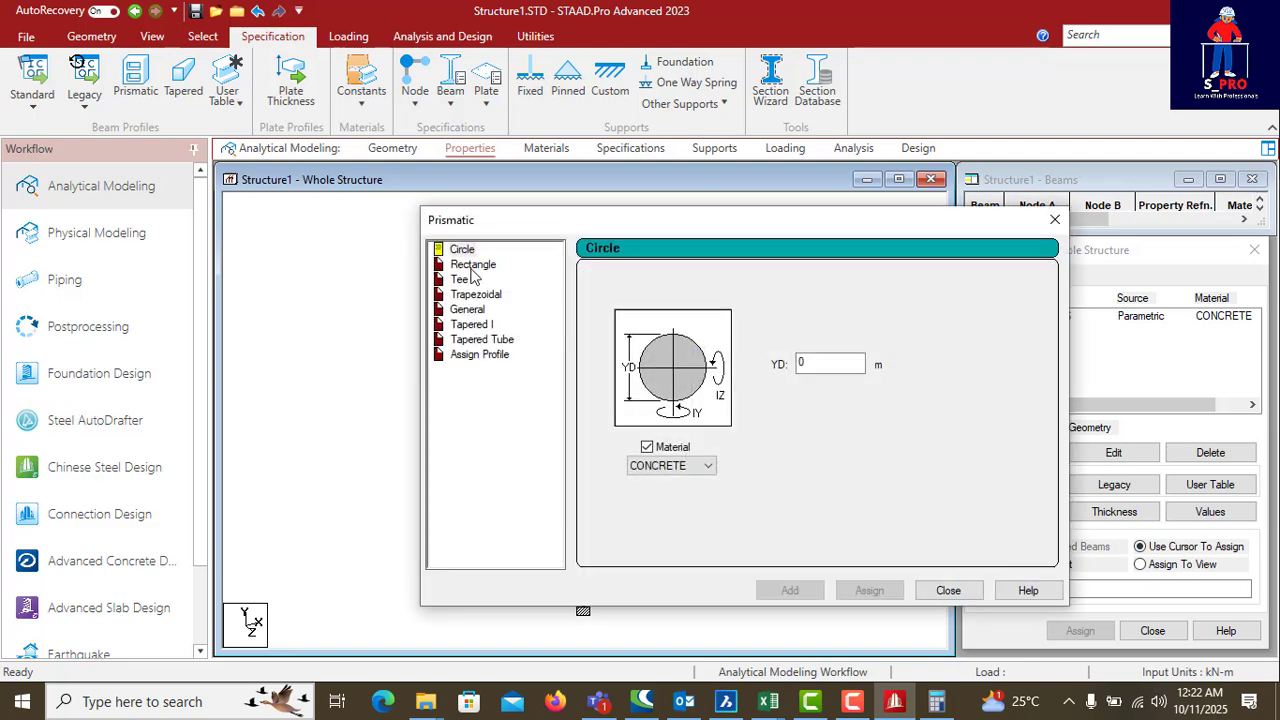
left_click(472, 264)
left_click(825, 352)
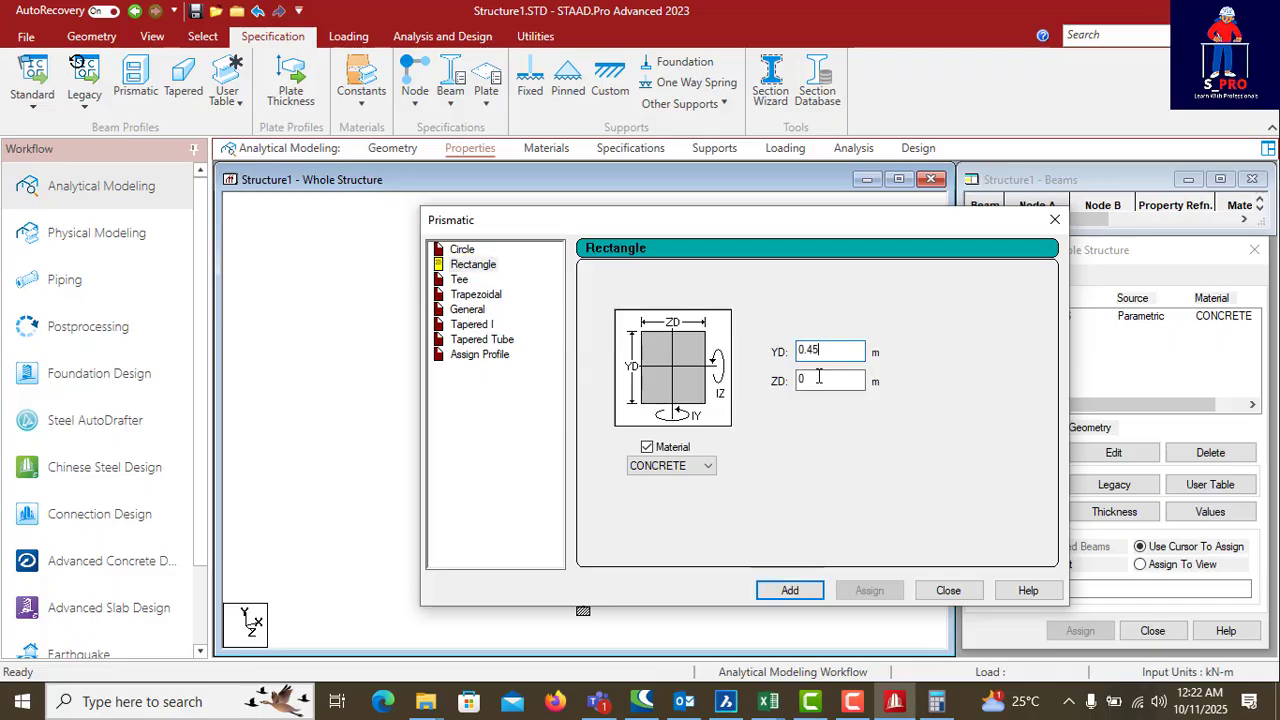
left_click(819, 378)
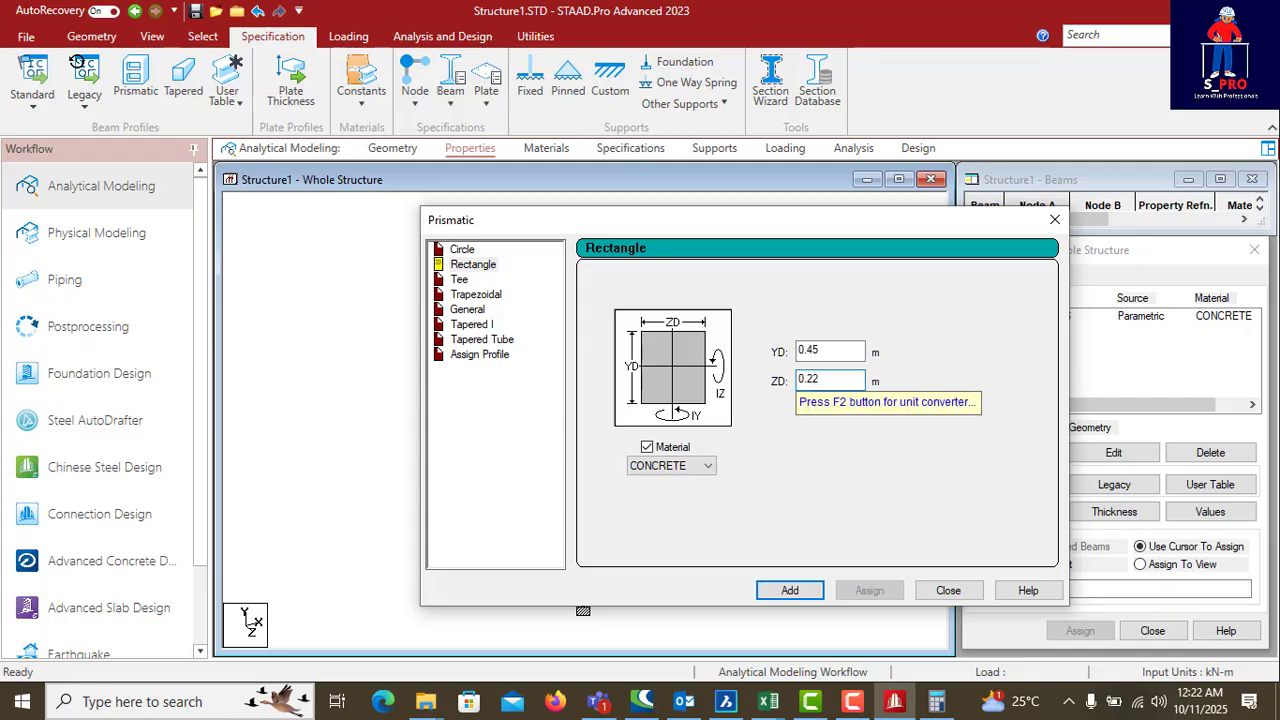
type(".225")
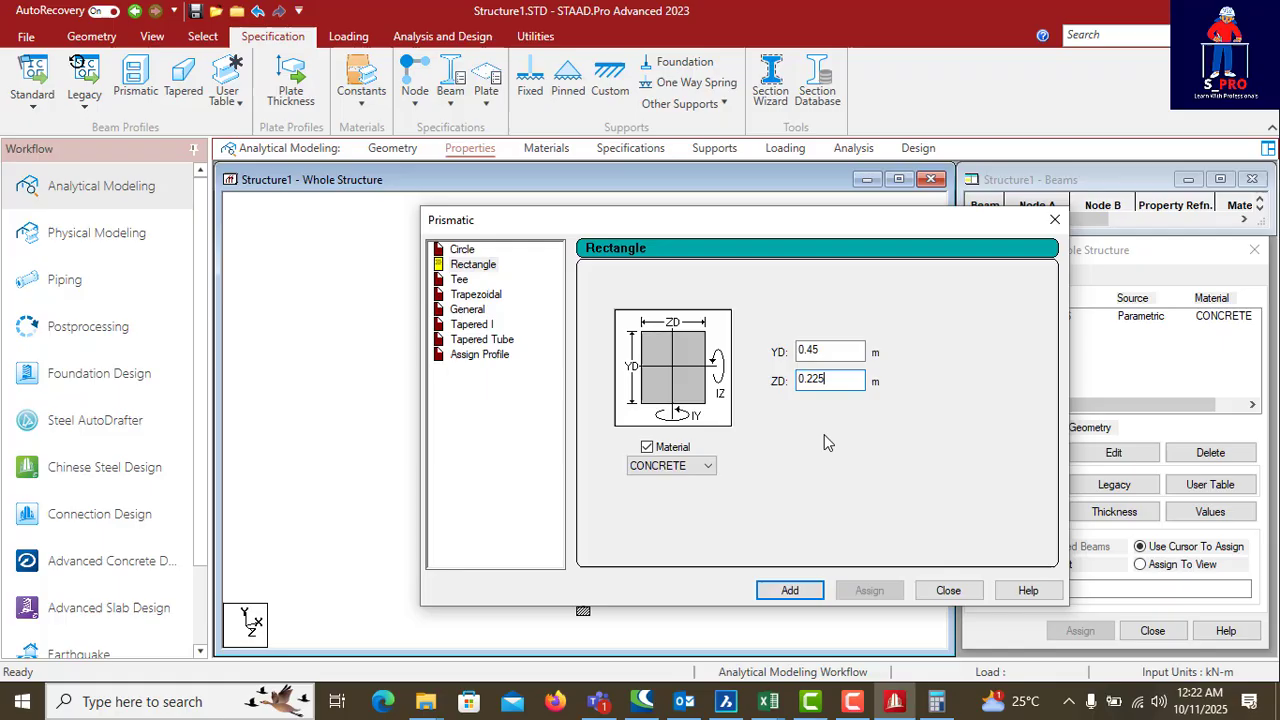
left_click(790, 591)
left_click(946, 590)
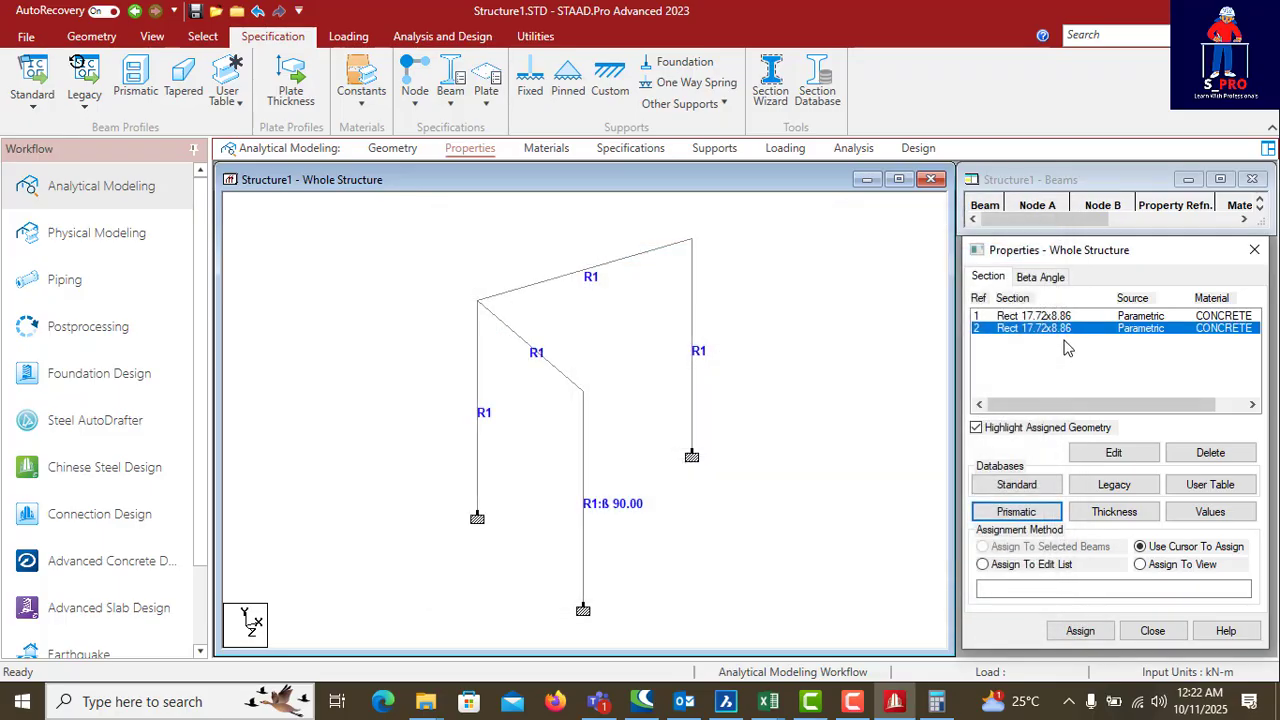
Step: Assign the second rectangular section to the two horizontal beams at the top of the frame
left_click(1036, 316)
left_click(1036, 330)
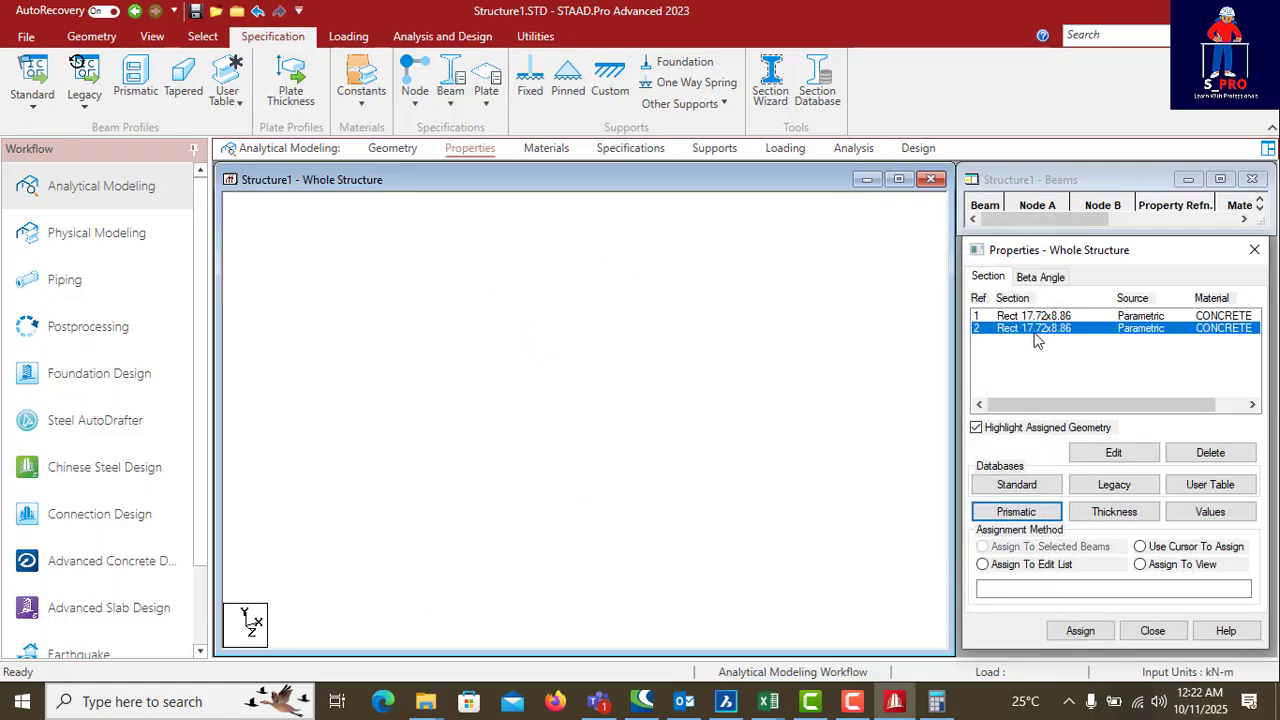
left_click(531, 346)
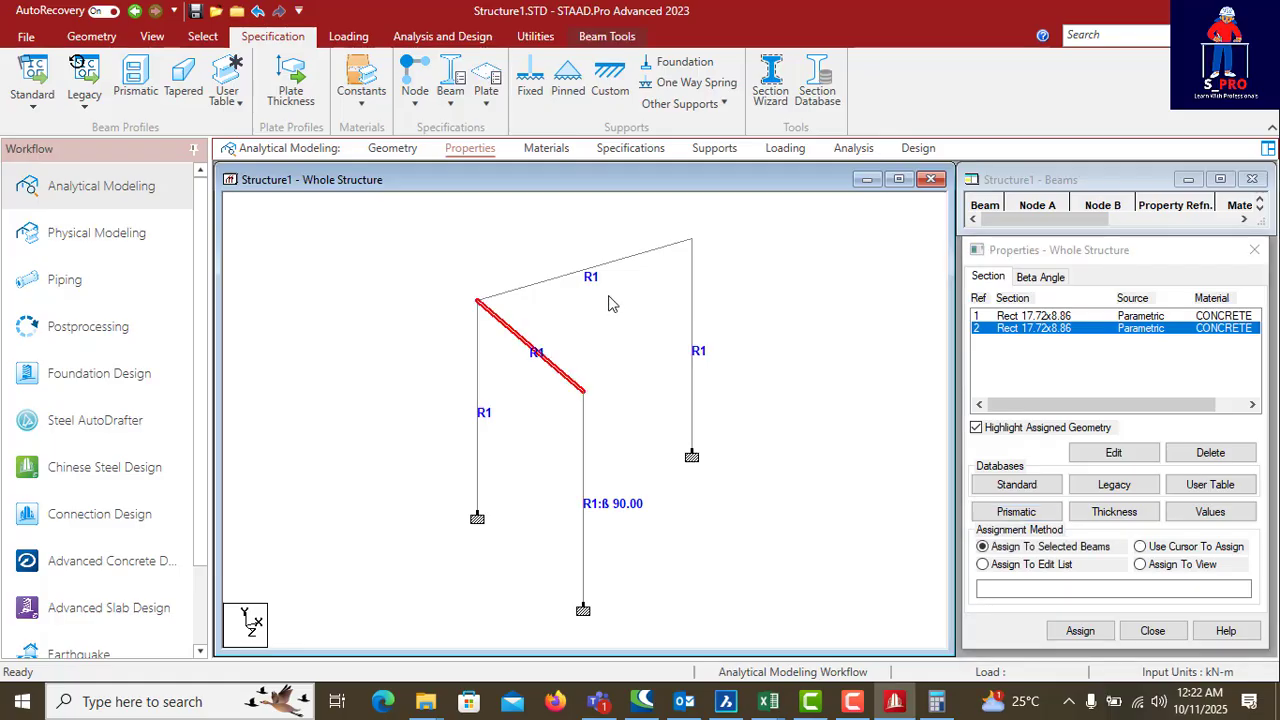
left_click(618, 262, "ctrl")
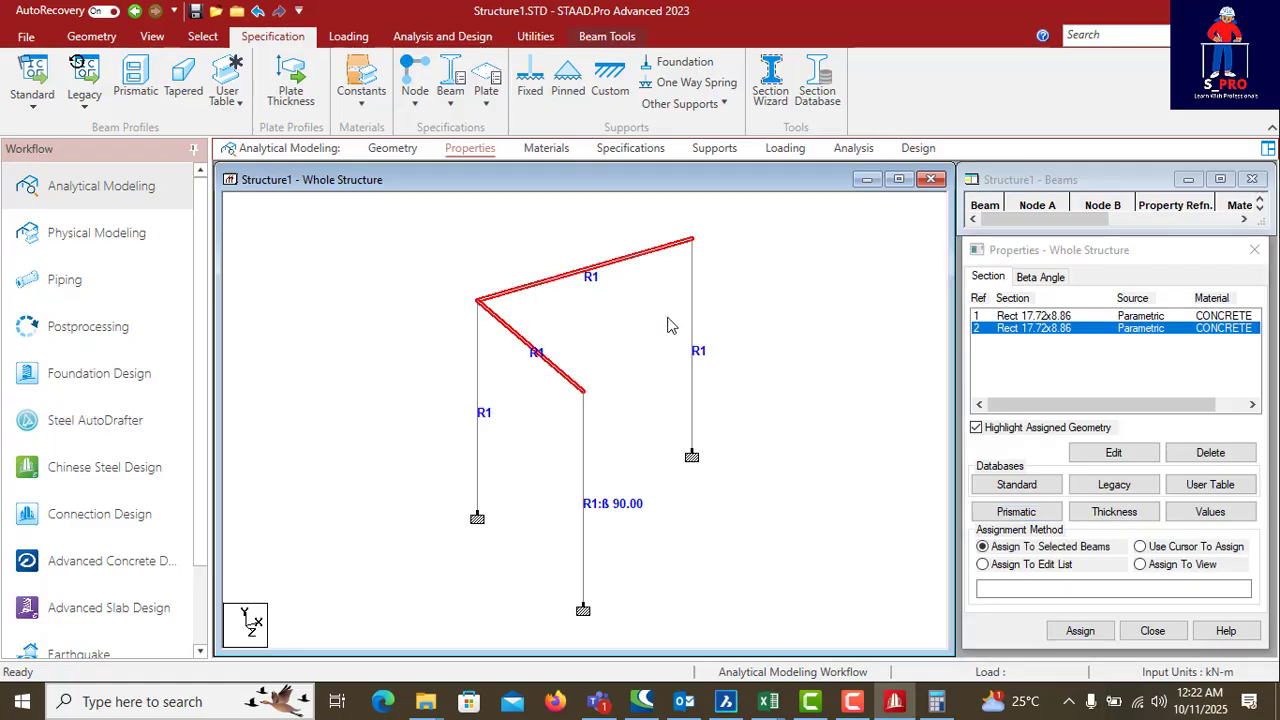
left_click(1078, 631)
left_click(1143, 493)
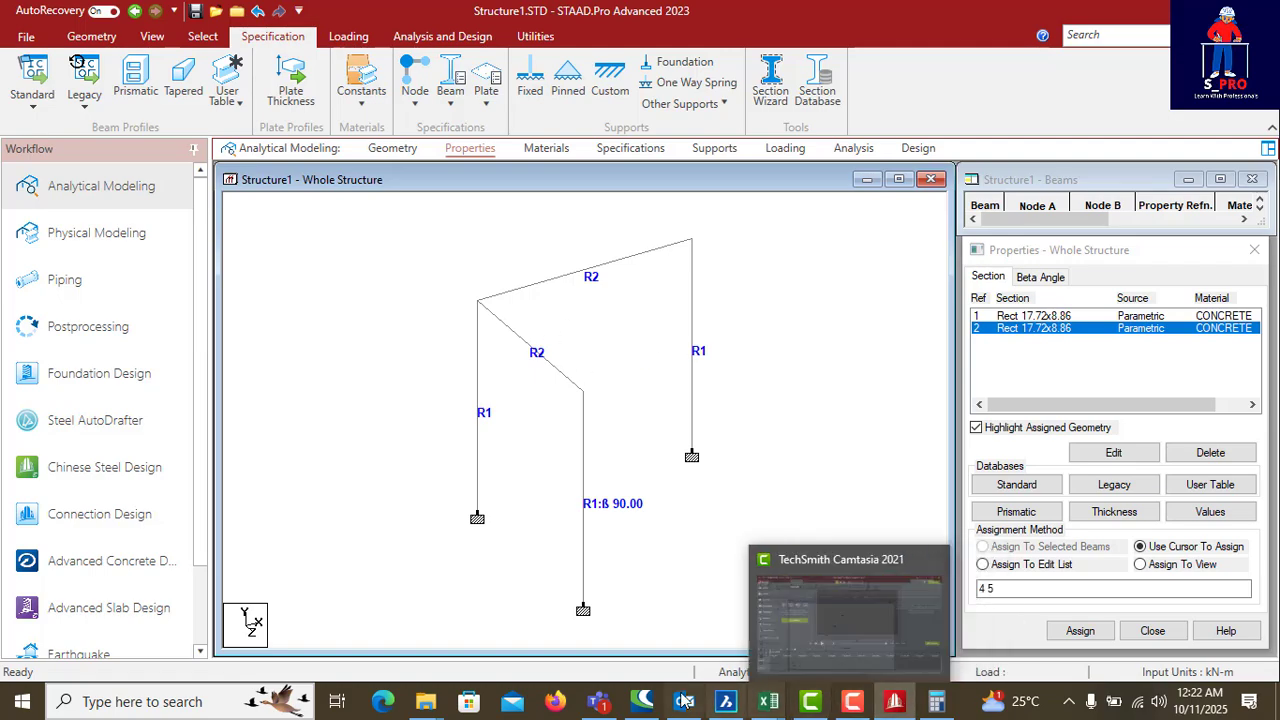
Step: Switch to BricsCAD and examine the gap between the paired columns at the double wall between CB Hall 3 and CB Hall 2
left_click(726, 701)
scroll(1190, 245, "down", 3, "ctrl")
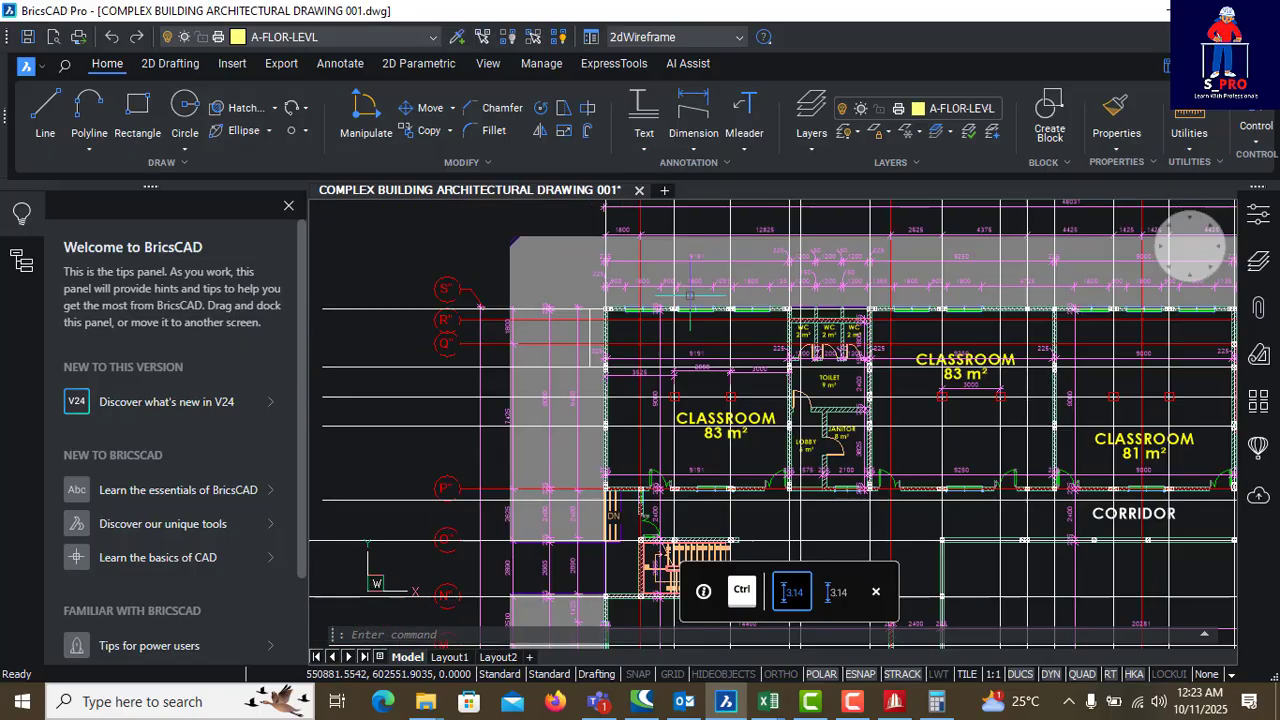
scroll(1190, 245, "down", 3, "ctrl")
scroll(1190, 245, "up", 5, "ctrl")
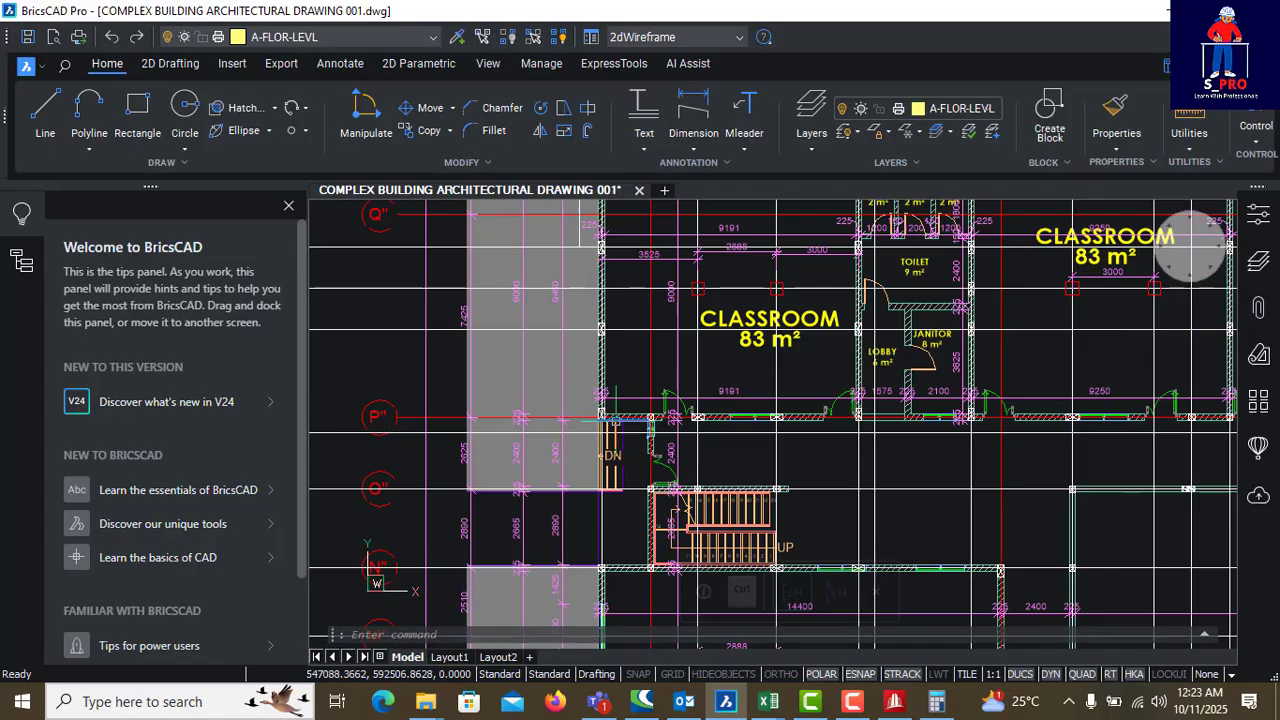
scroll(1190, 245, "up", 3, "ctrl")
scroll(1190, 245, "down", 5, "ctrl")
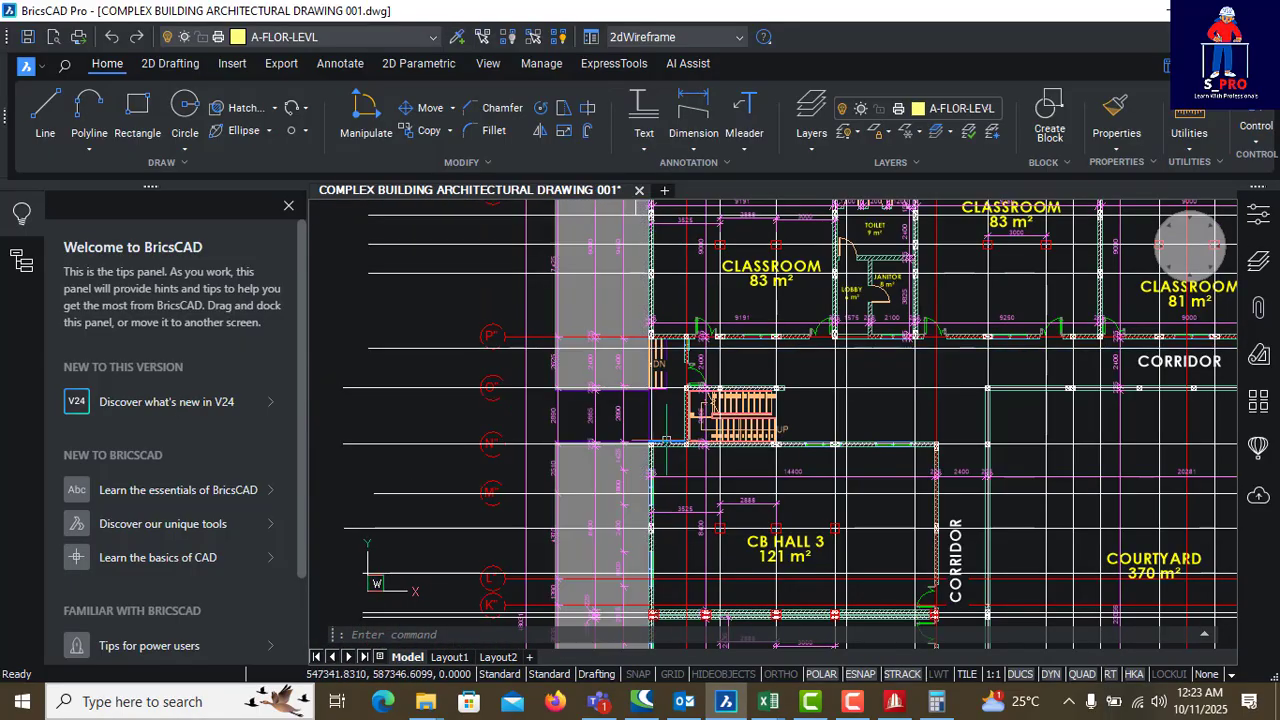
scroll(662, 440, "down", 3, "ctrl")
scroll(640, 380, "up", 6, "ctrl")
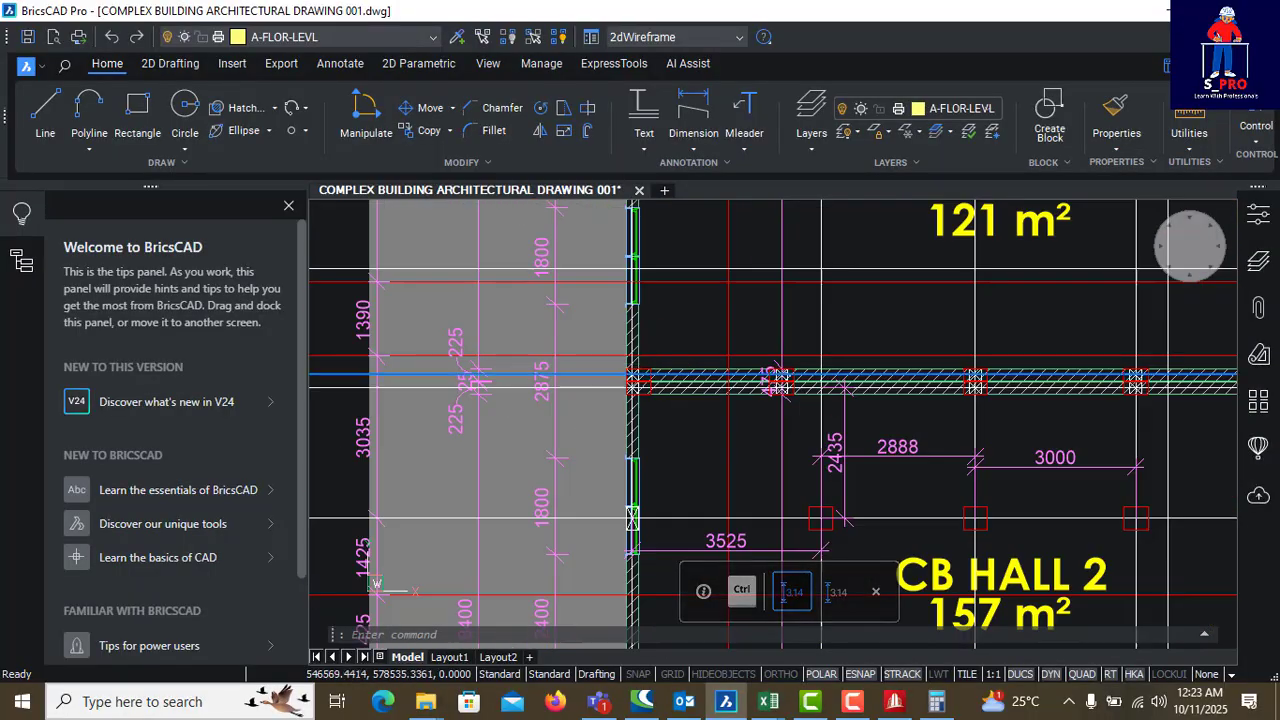
scroll(630, 378, "up", 5, "ctrl")
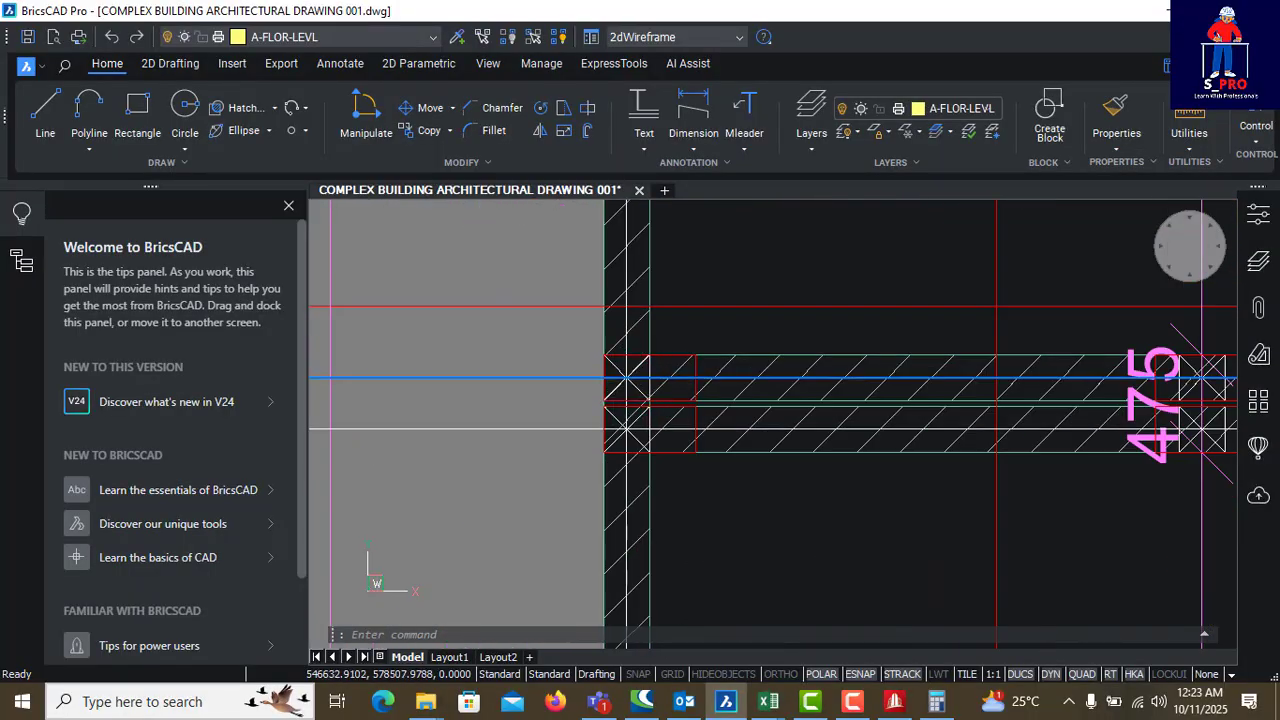
scroll(650, 390, "down", 3)
scroll(660, 395, "up", 3)
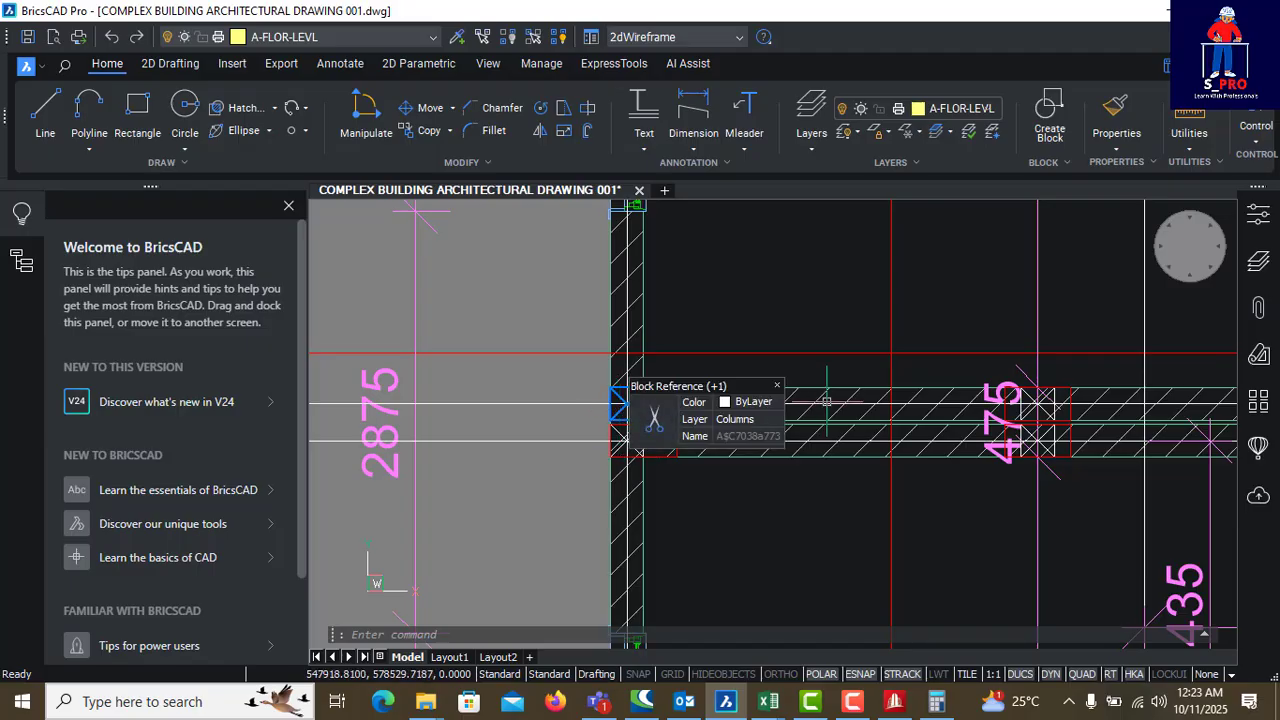
scroll(626, 418, "up", 5)
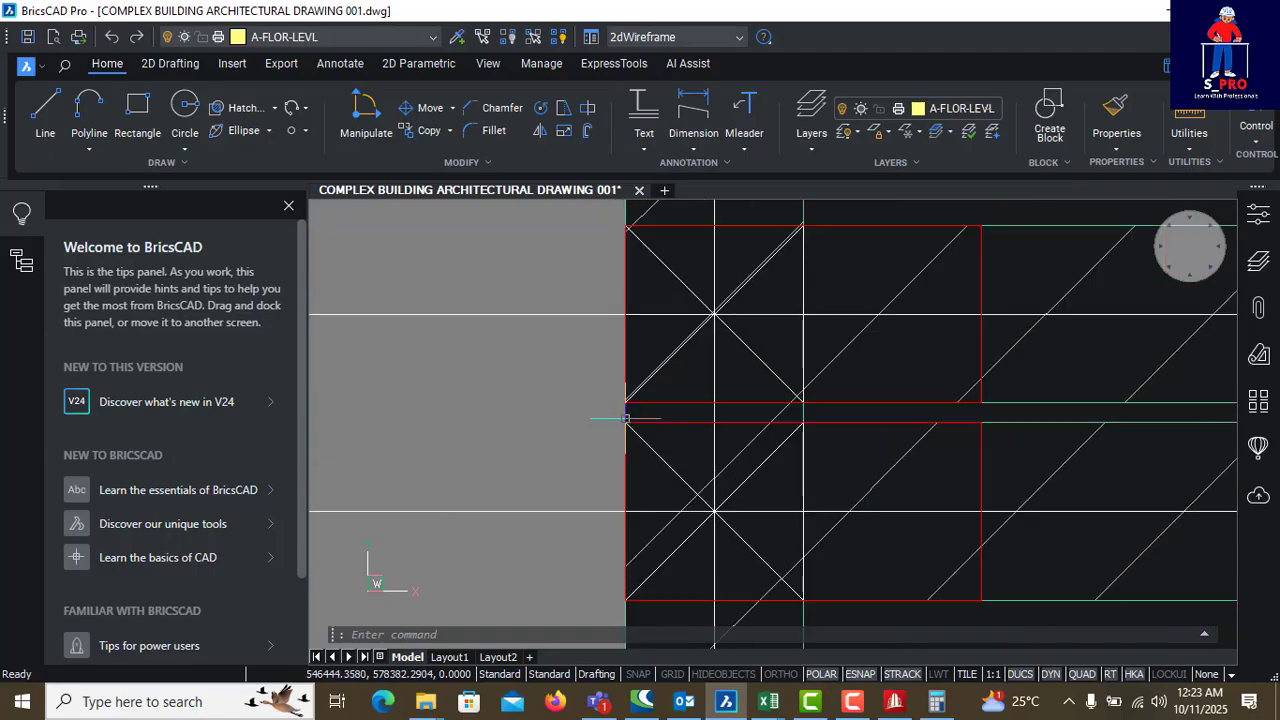
scroll(626, 418, "up", 3)
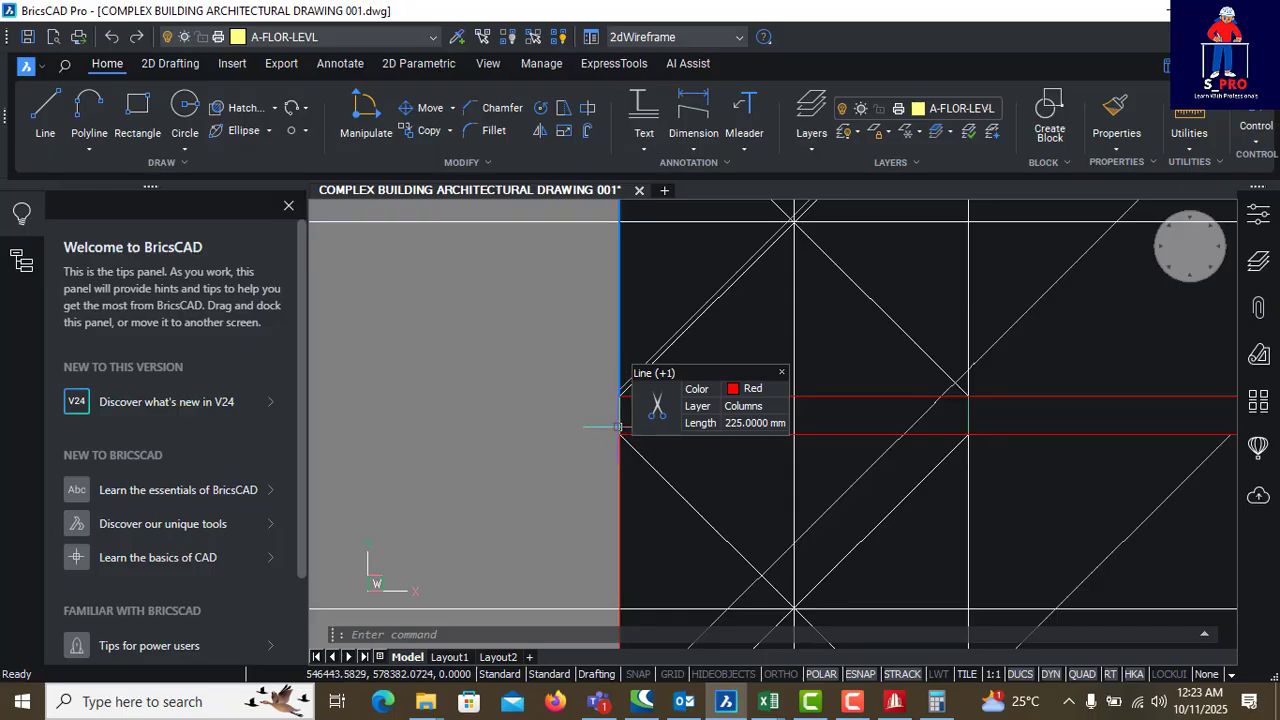
scroll(586, 416, "down", 3)
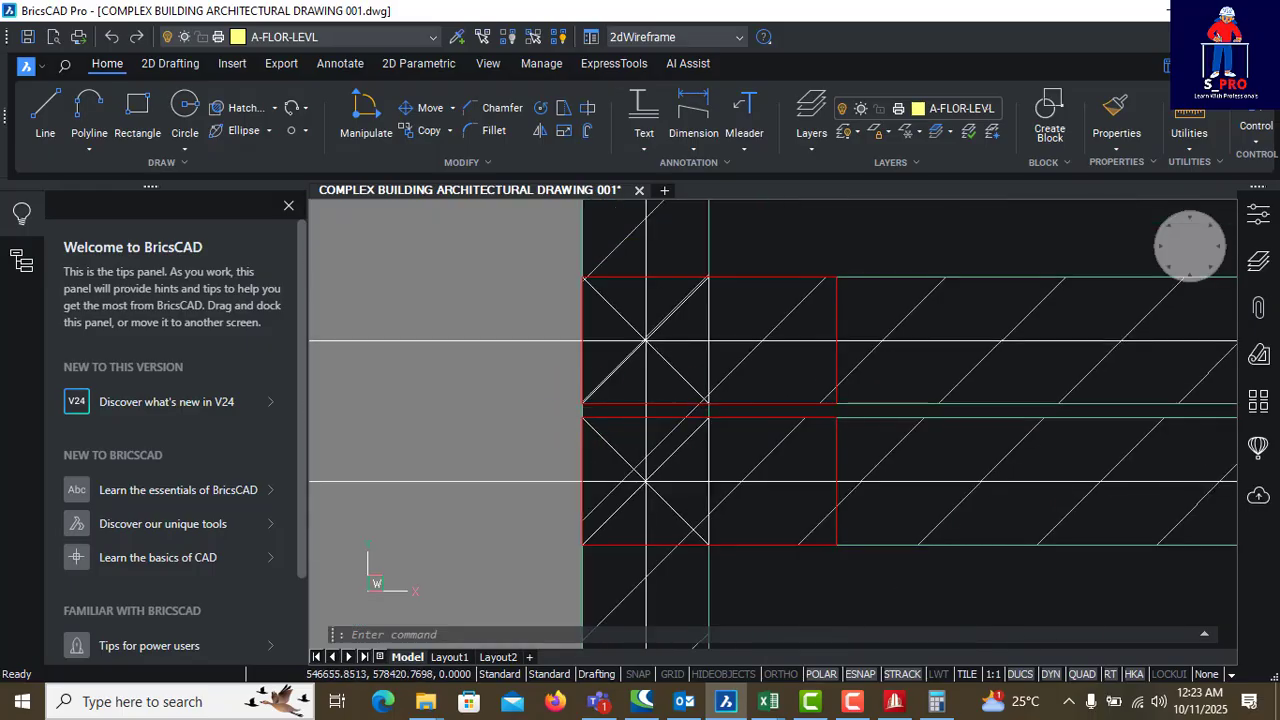
Step: Review the column layout around CB Hall 2, CB Hall 3 and the adjoining classrooms in the floor plan
scroll(660, 404, "down", 5)
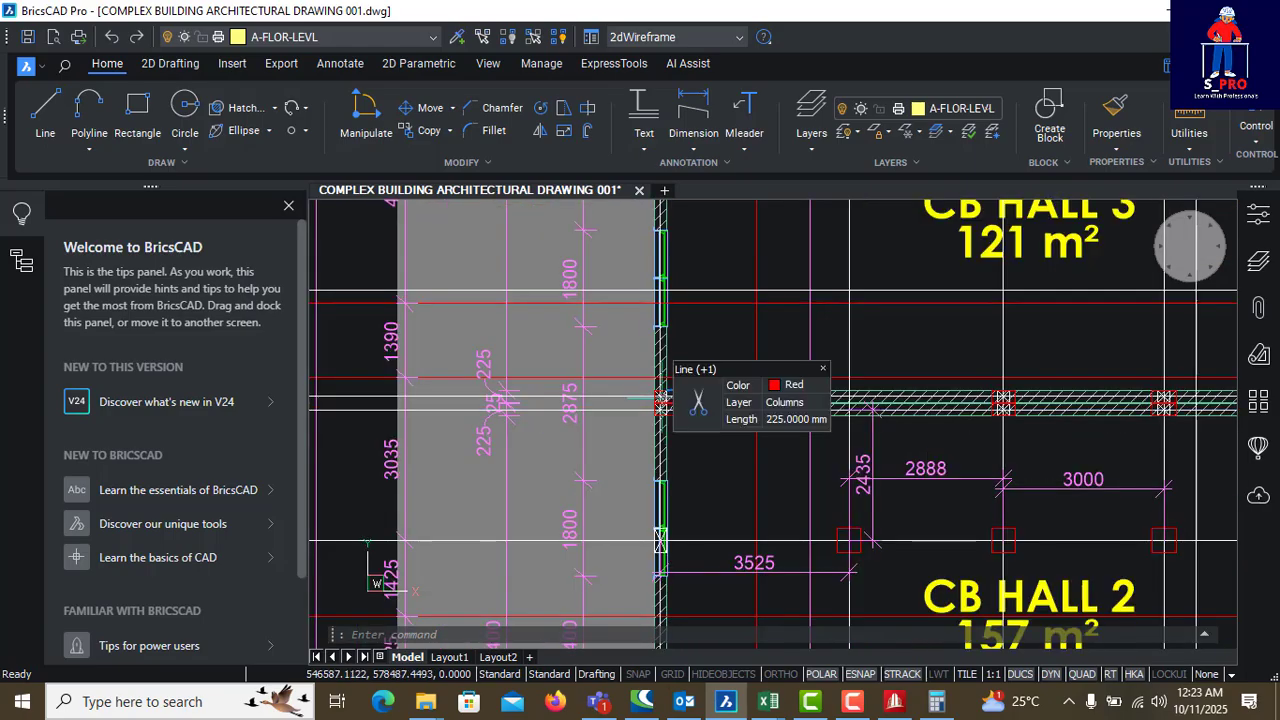
scroll(616, 430, "down", 6)
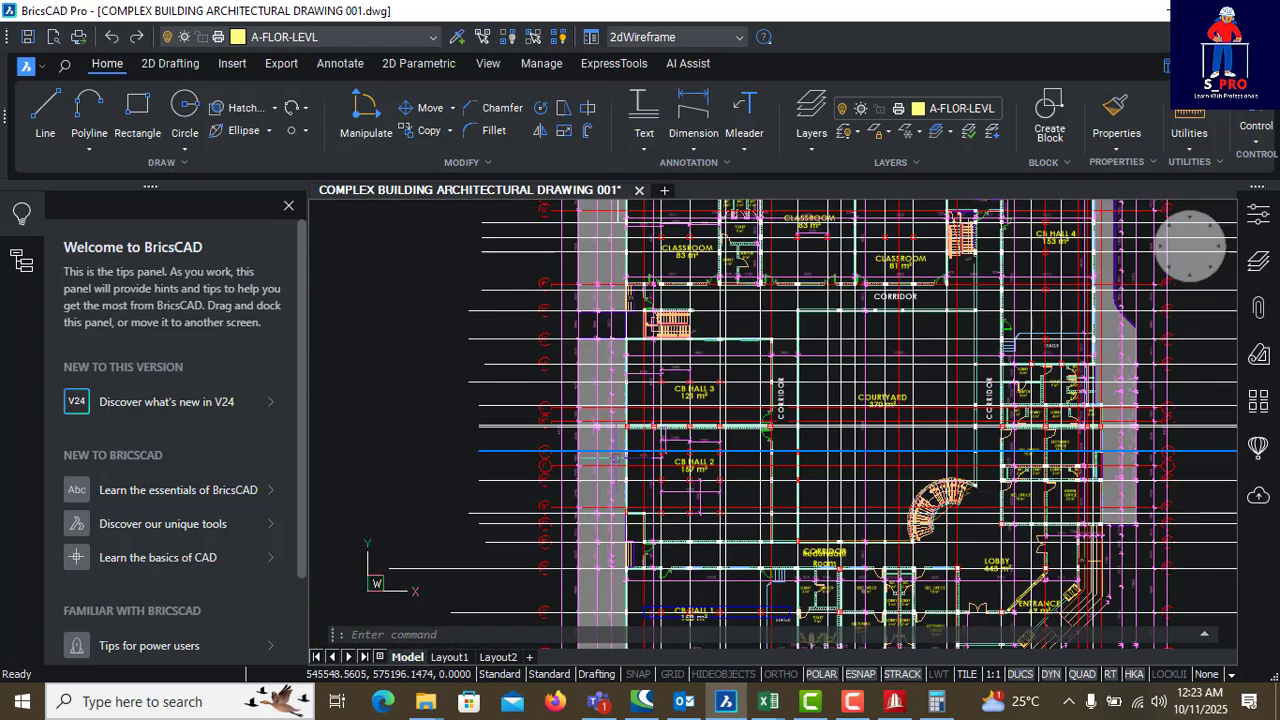
scroll(614, 458, "up", 6)
scroll(627, 463, "down", 2)
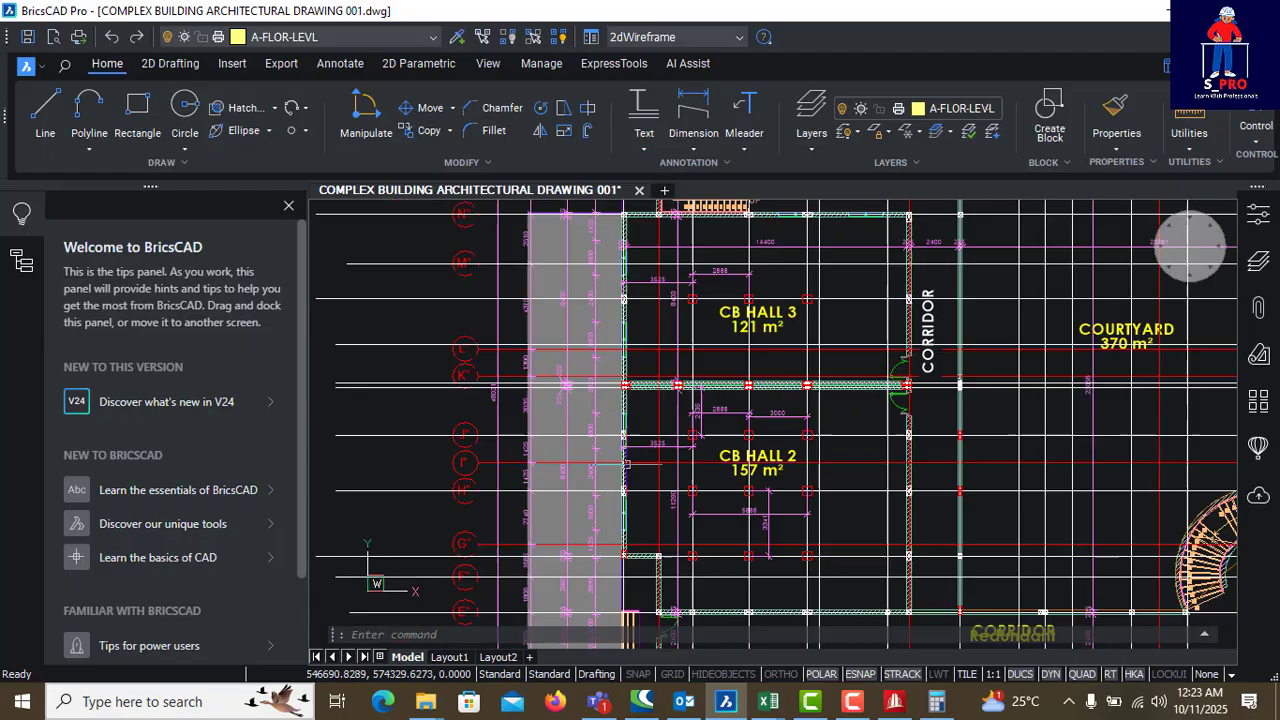
scroll(627, 463, "down", 5)
scroll(636, 432, "up", 4)
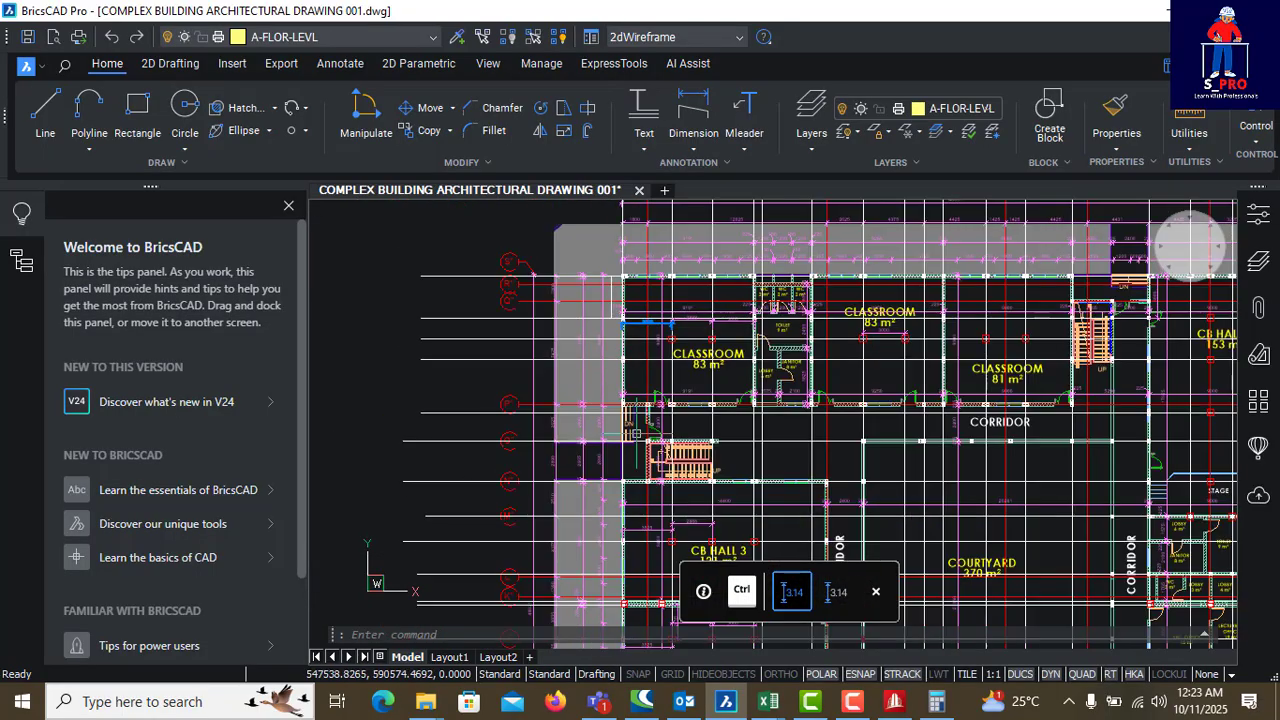
Step: Return to STAAD.Pro and paste a copy of the 90-degree front column moved 3 m along Z
left_click(894, 701)
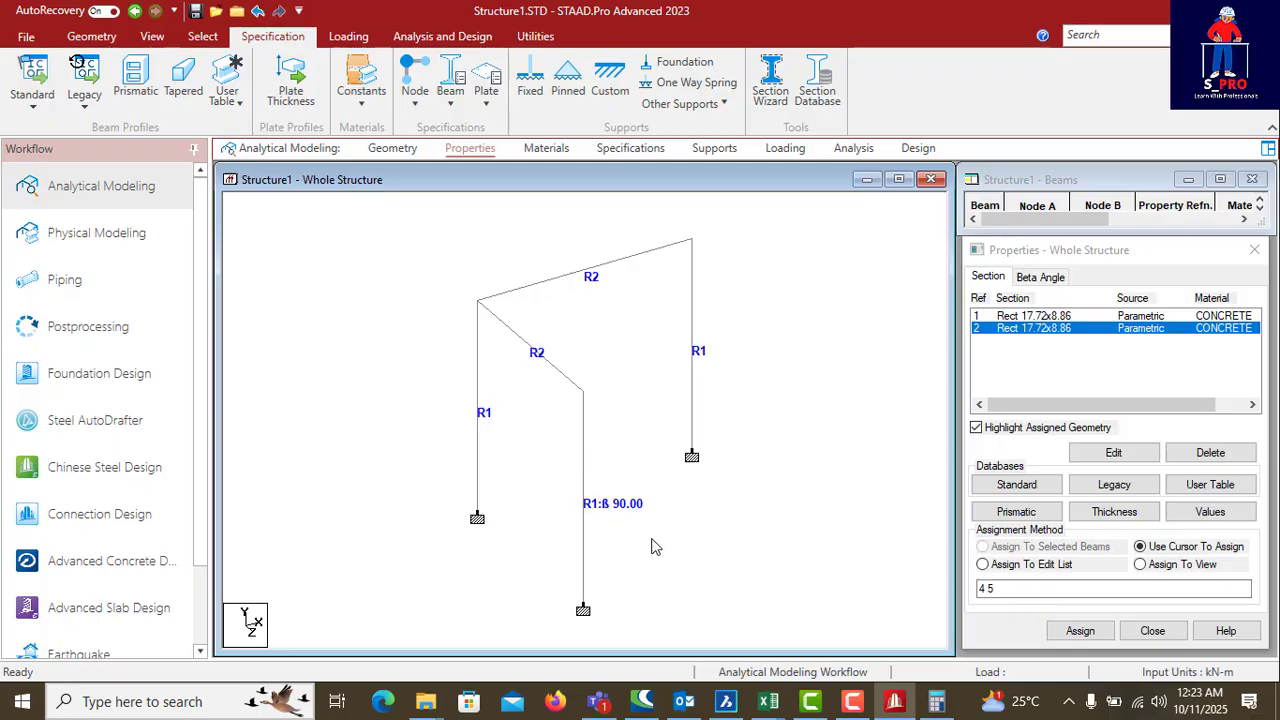
scroll(517, 358, "down", 4)
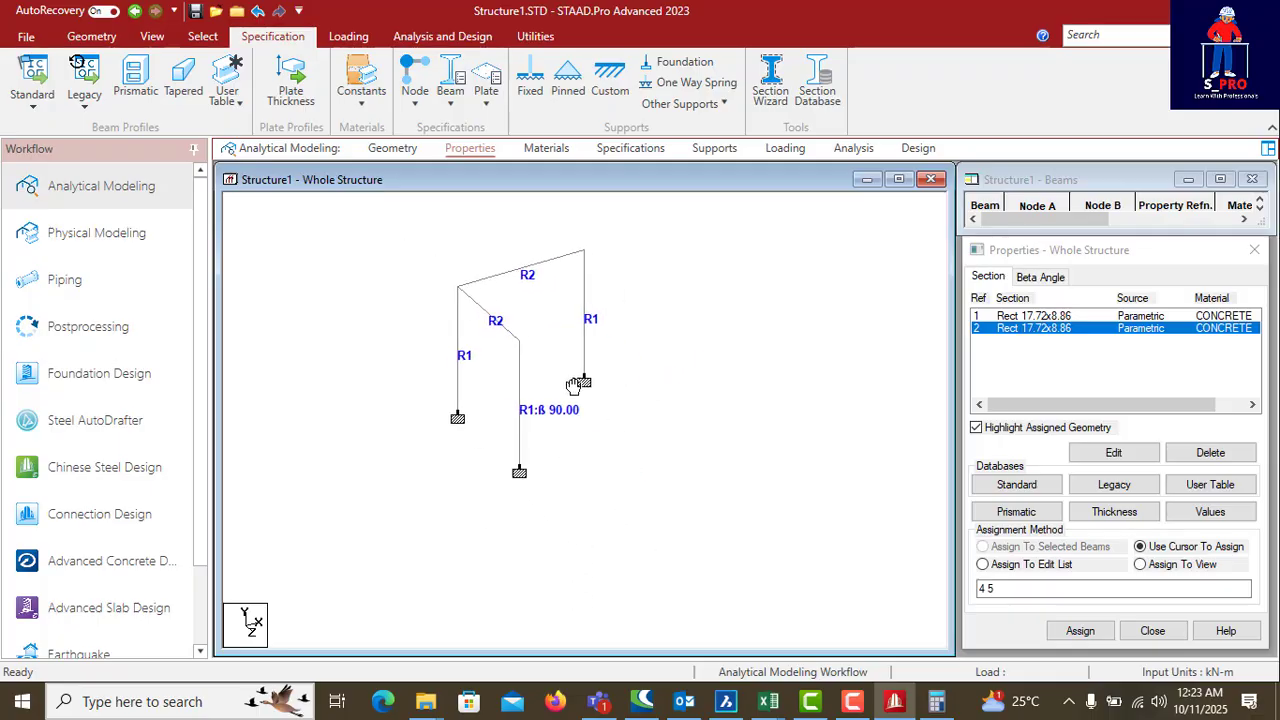
left_click(517, 400)
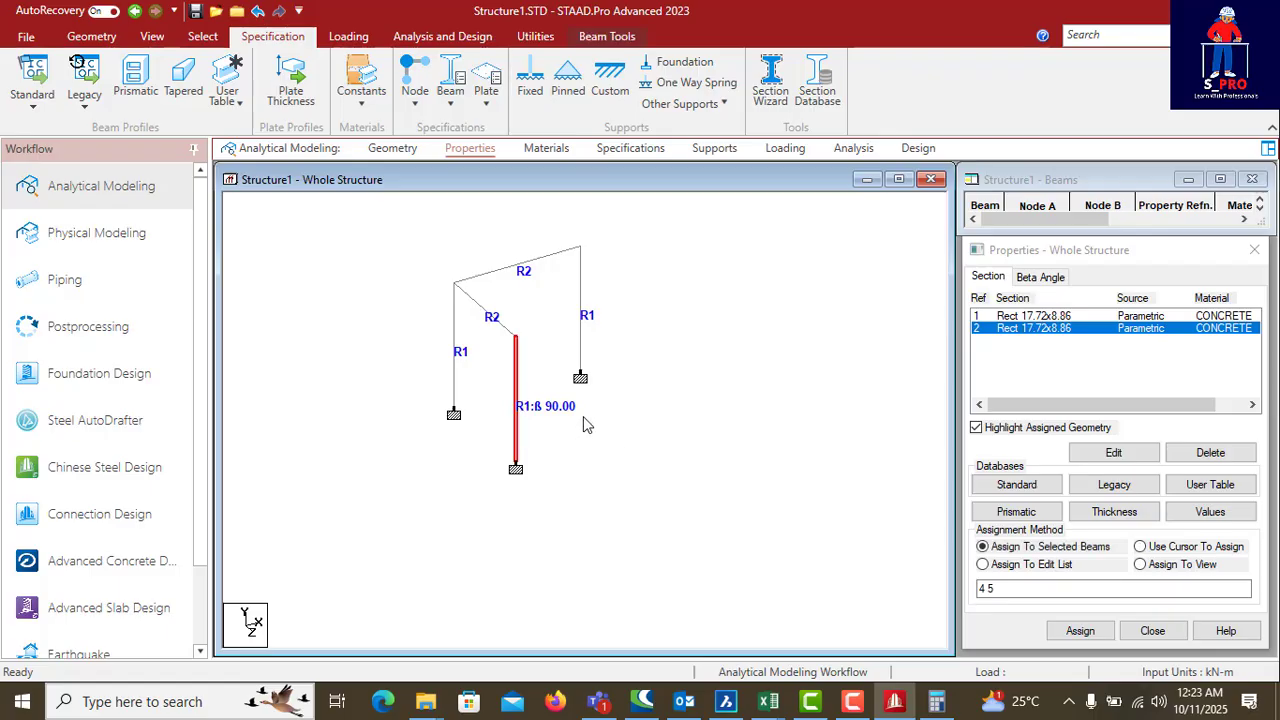
key("ctrl+v")
left_click(652, 481)
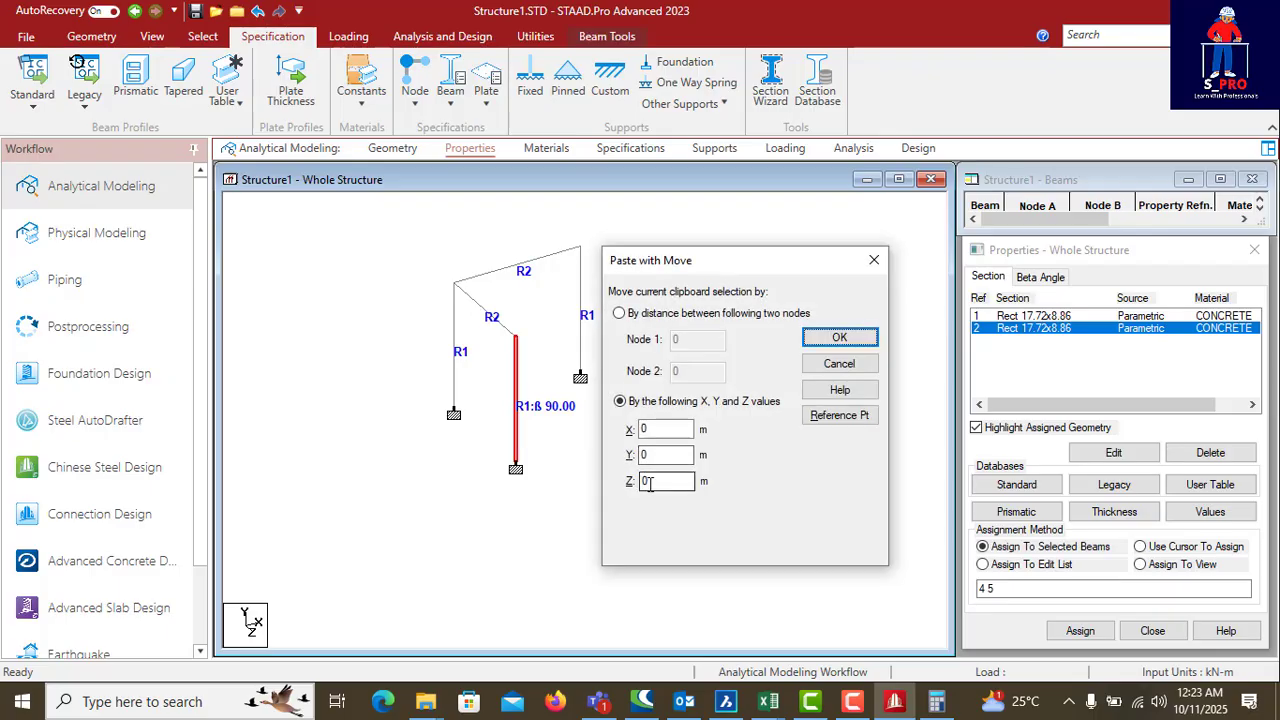
double_click(650, 483)
type("3")
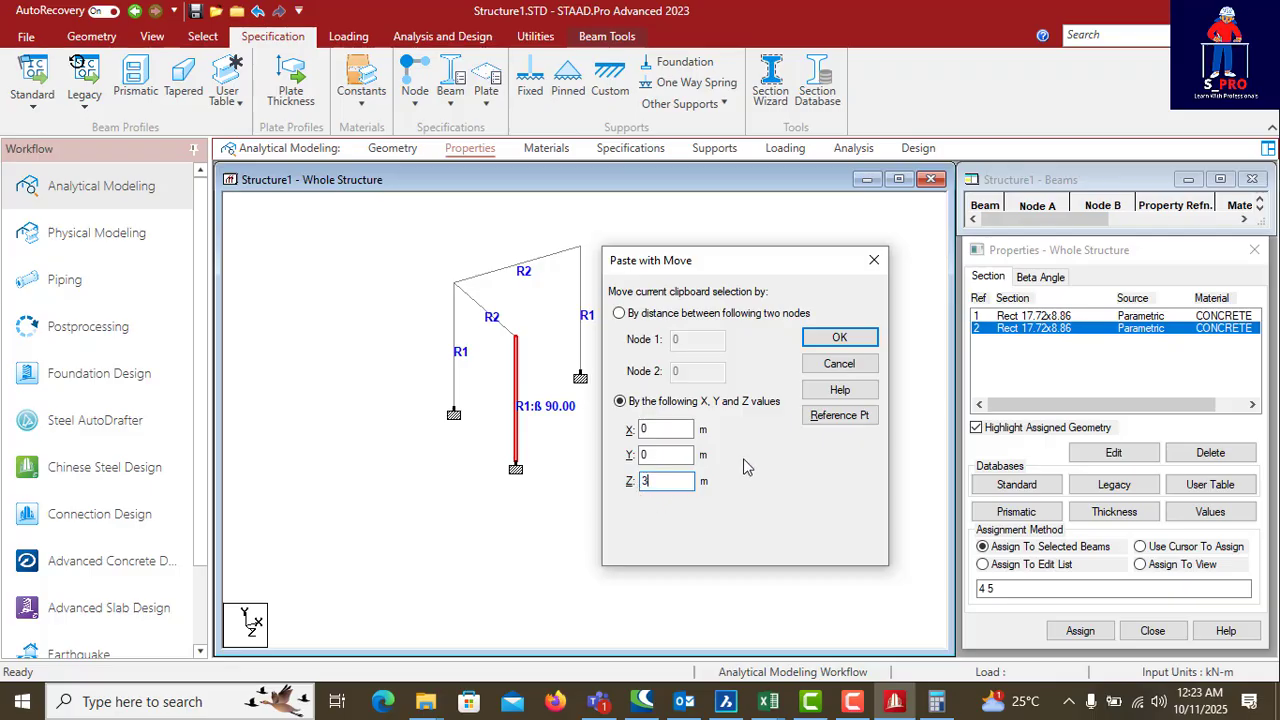
left_click(840, 338)
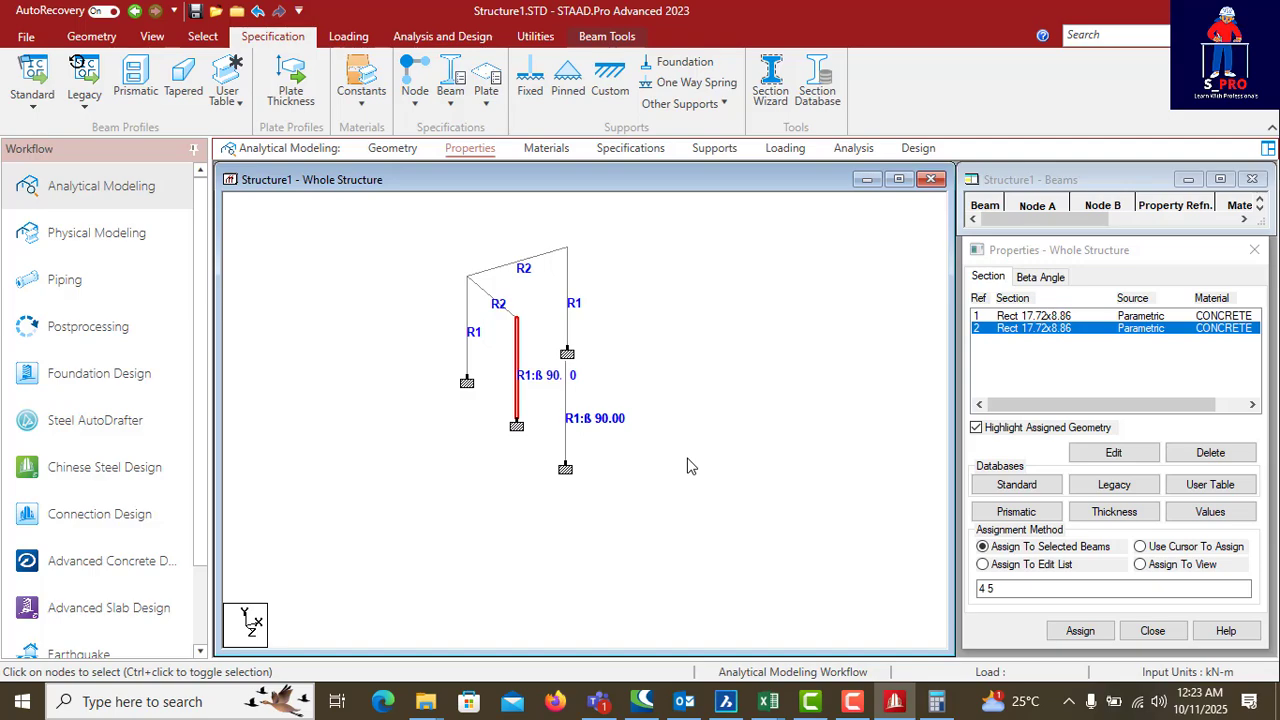
Step: Paste a copy of the newly added outermost column, moved 0.025 m along Z
left_click(566, 422)
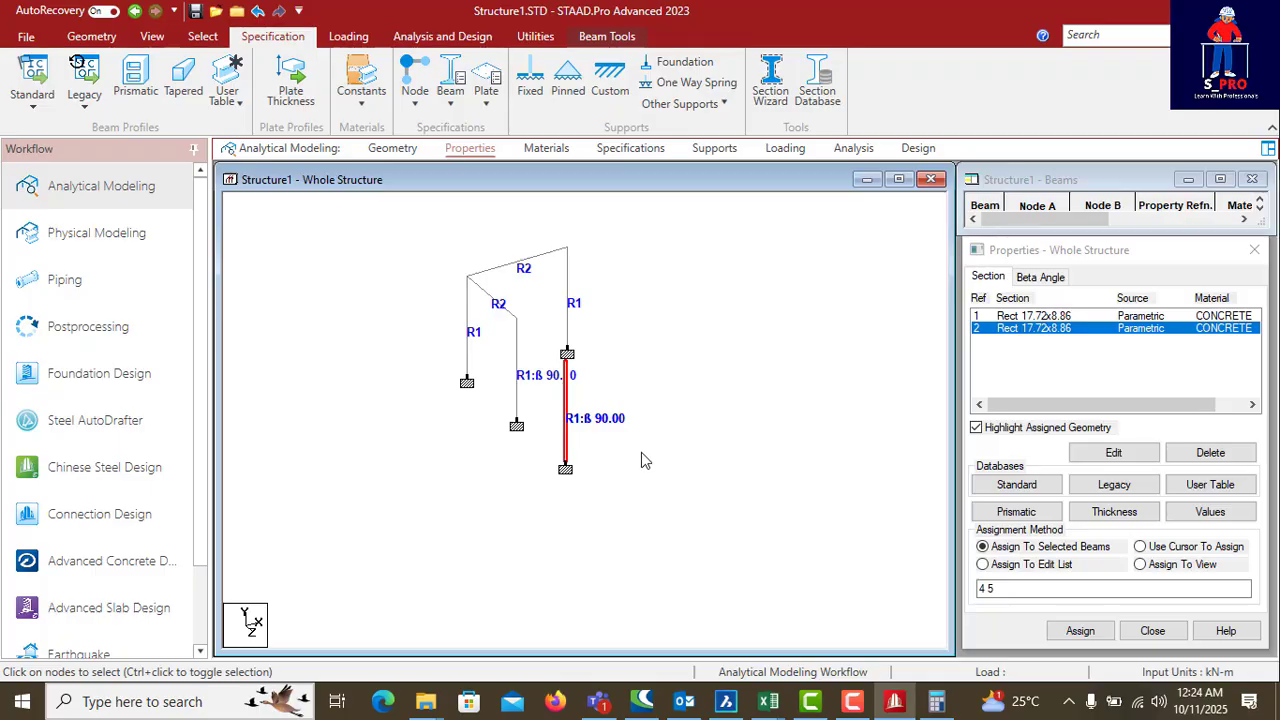
key("ctrl+v")
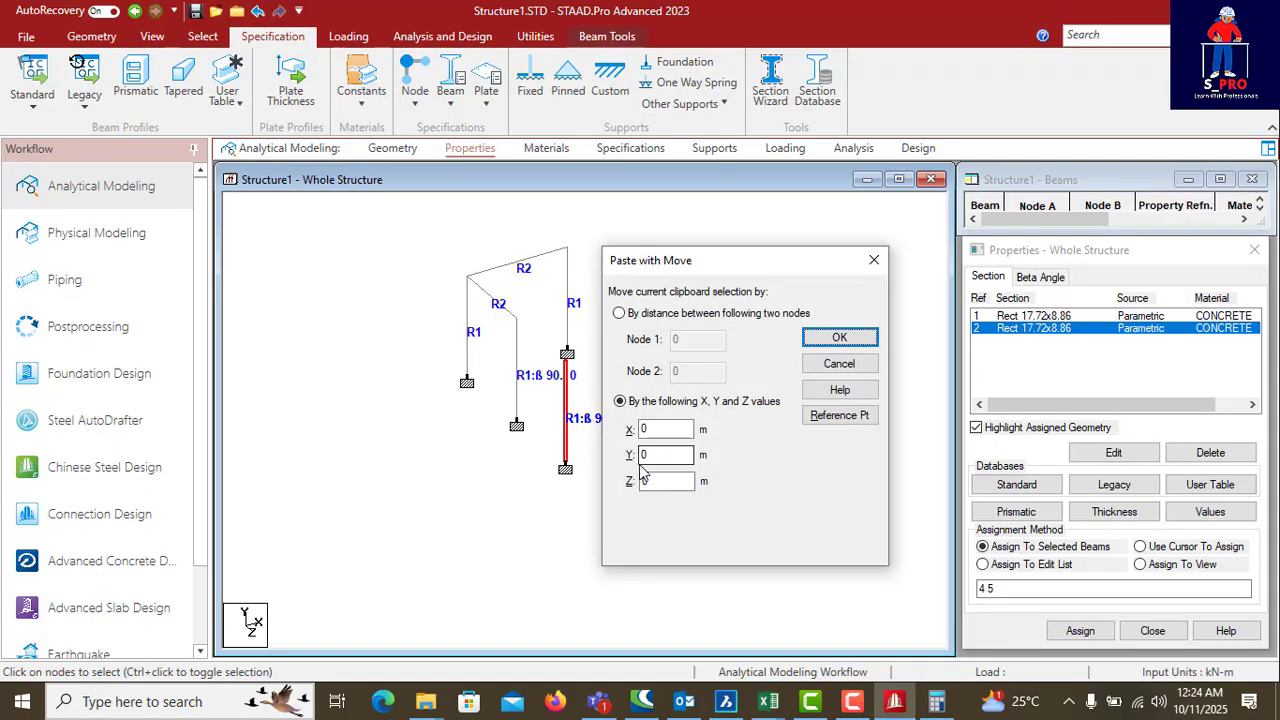
double_click(645, 483)
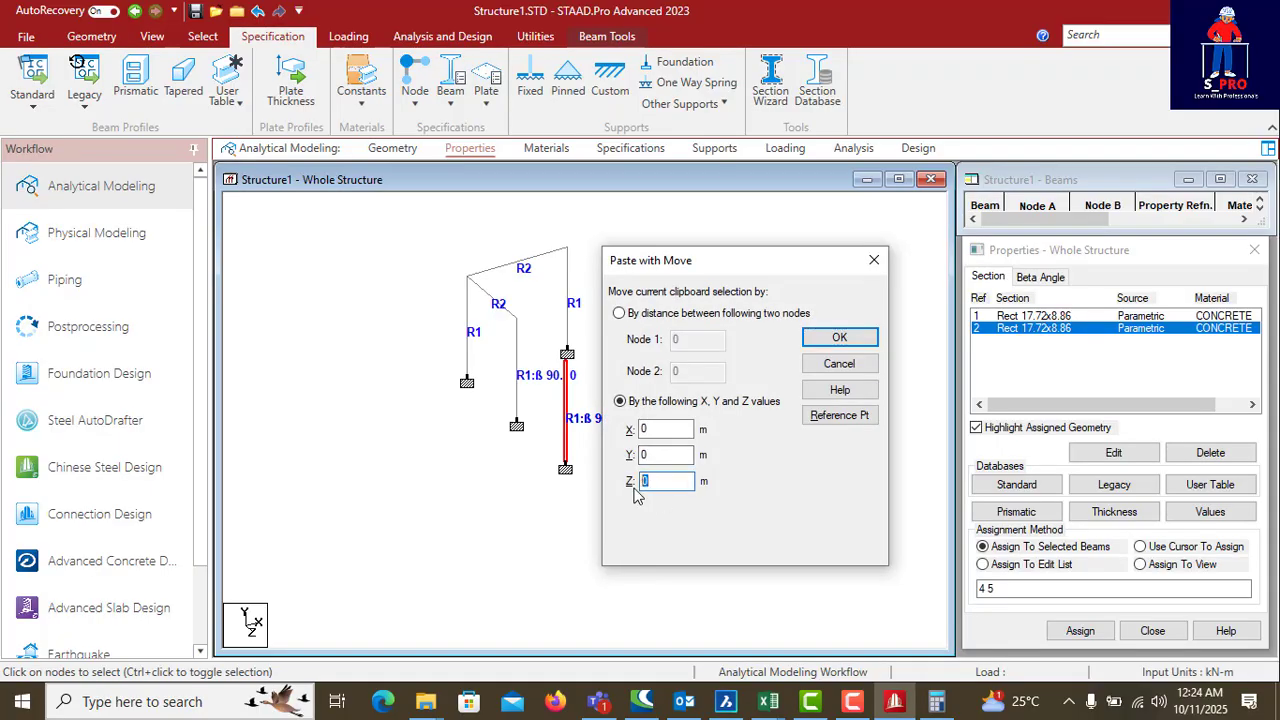
type("025")
left_click(840, 338)
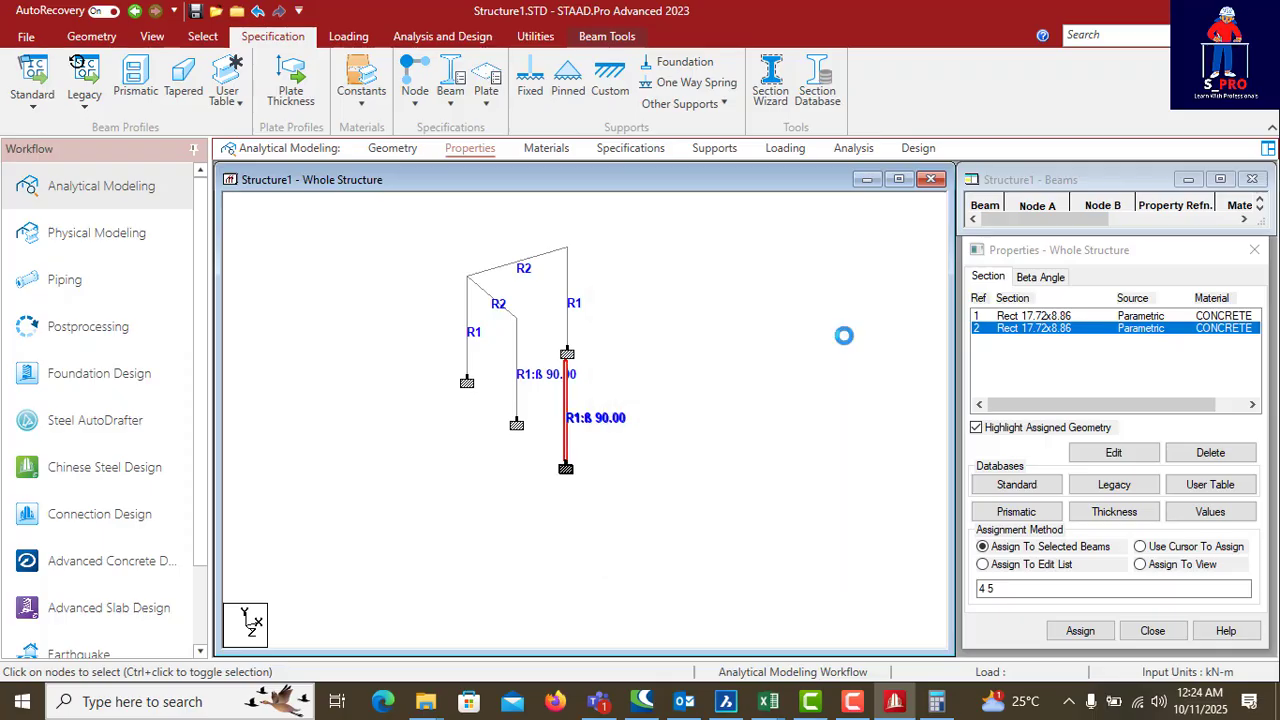
scroll(564, 437, "up", 4)
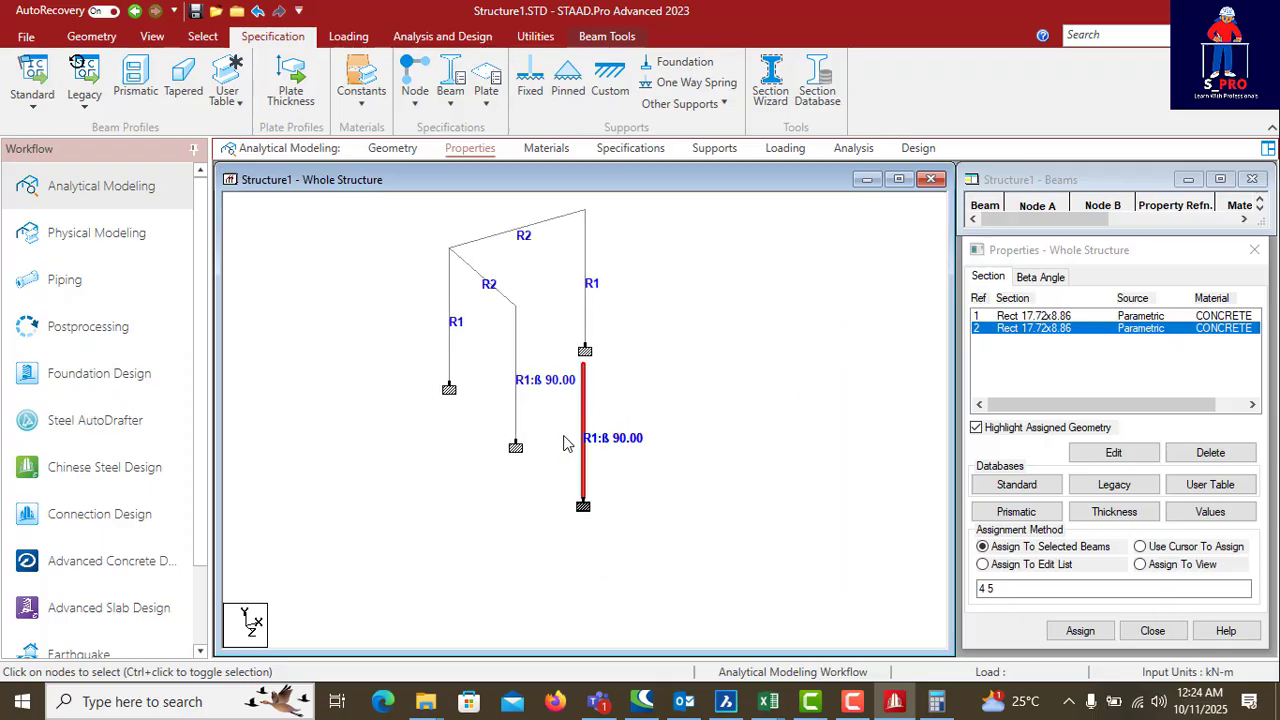
Step: Examine the spacing between the two closely spaced twin columns near the front of the frame
left_click(638, 485)
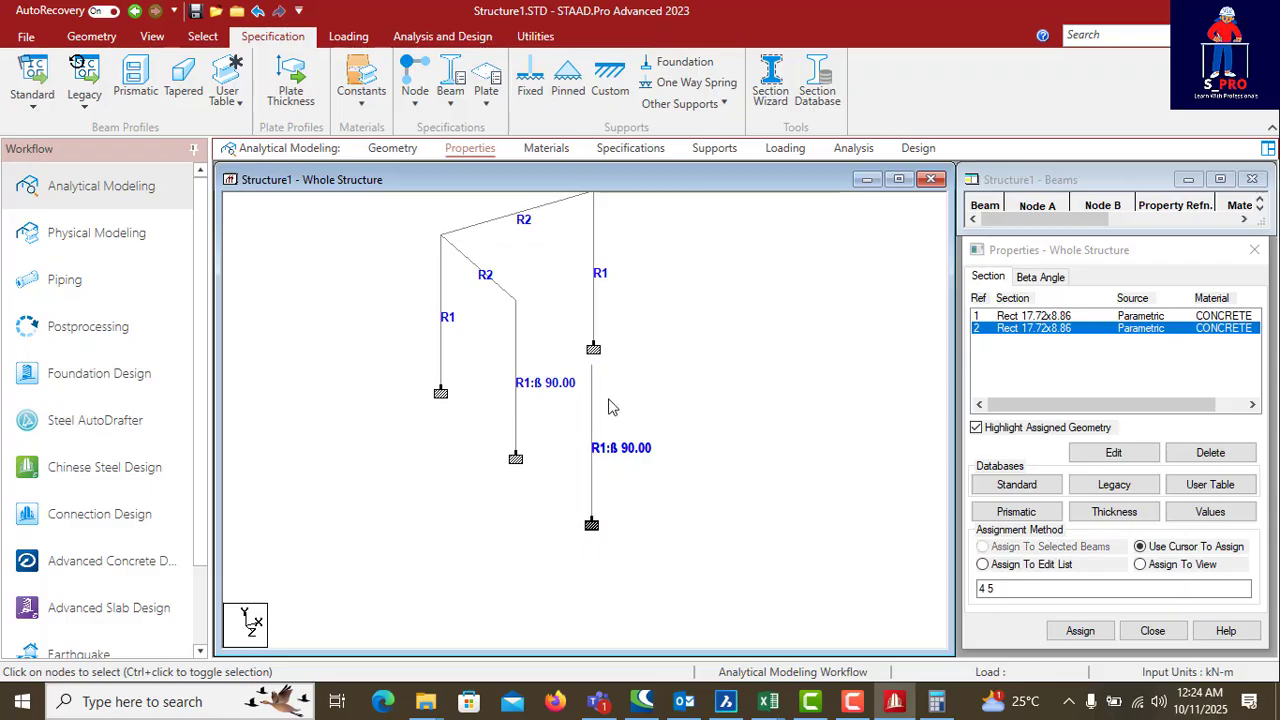
scroll(690, 465, "up", 6)
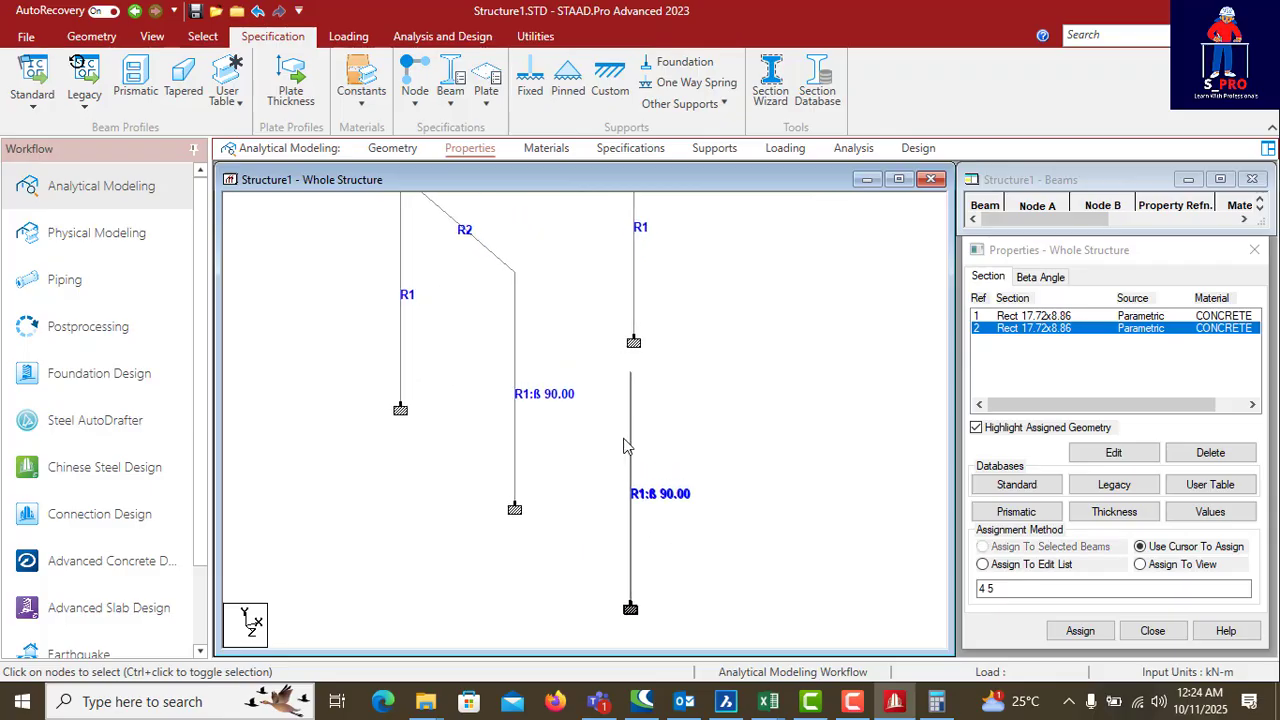
scroll(508, 471, "up", 4)
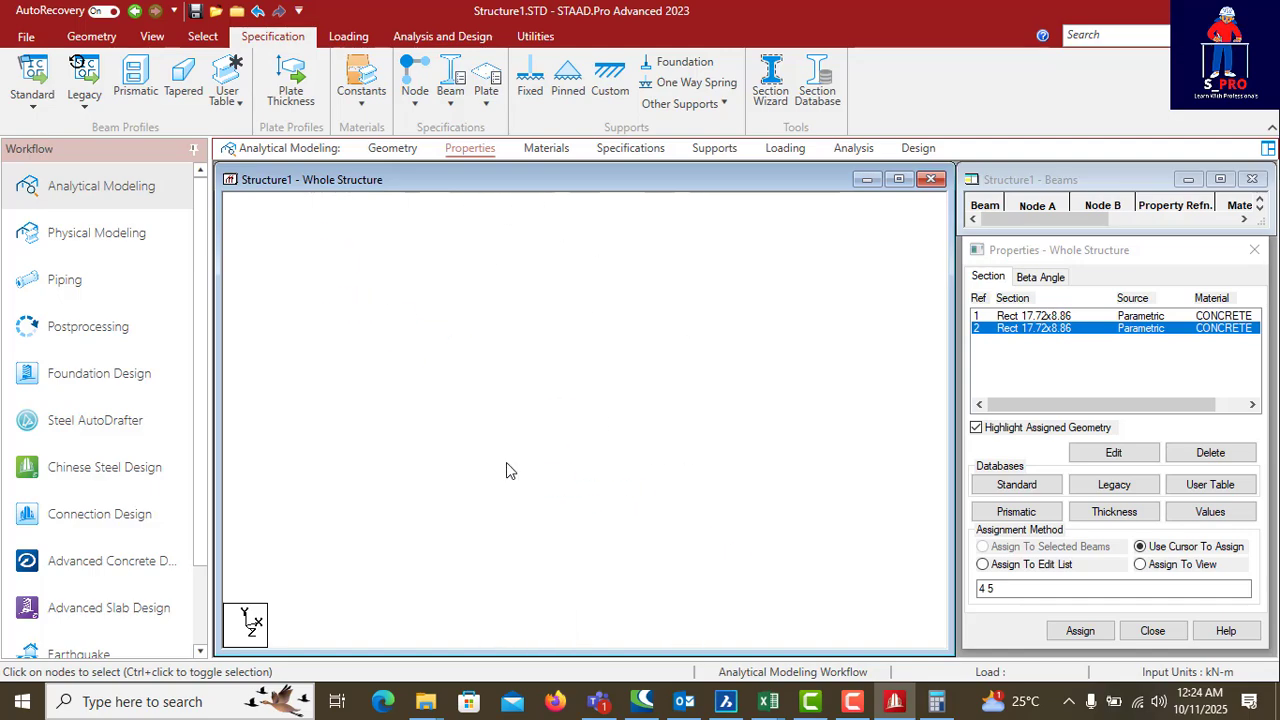
middle_click_drag(571, 333, 639, 410)
scroll(641, 460, "down", 7)
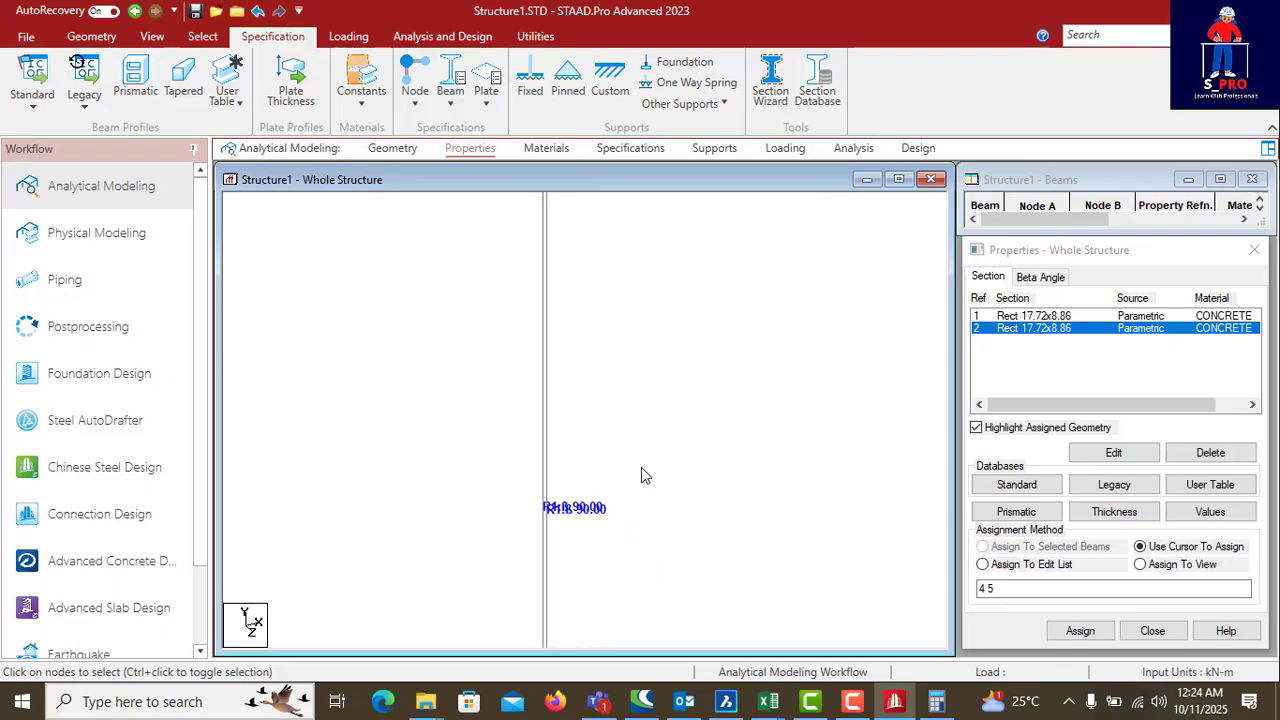
scroll(613, 472, "down", 6)
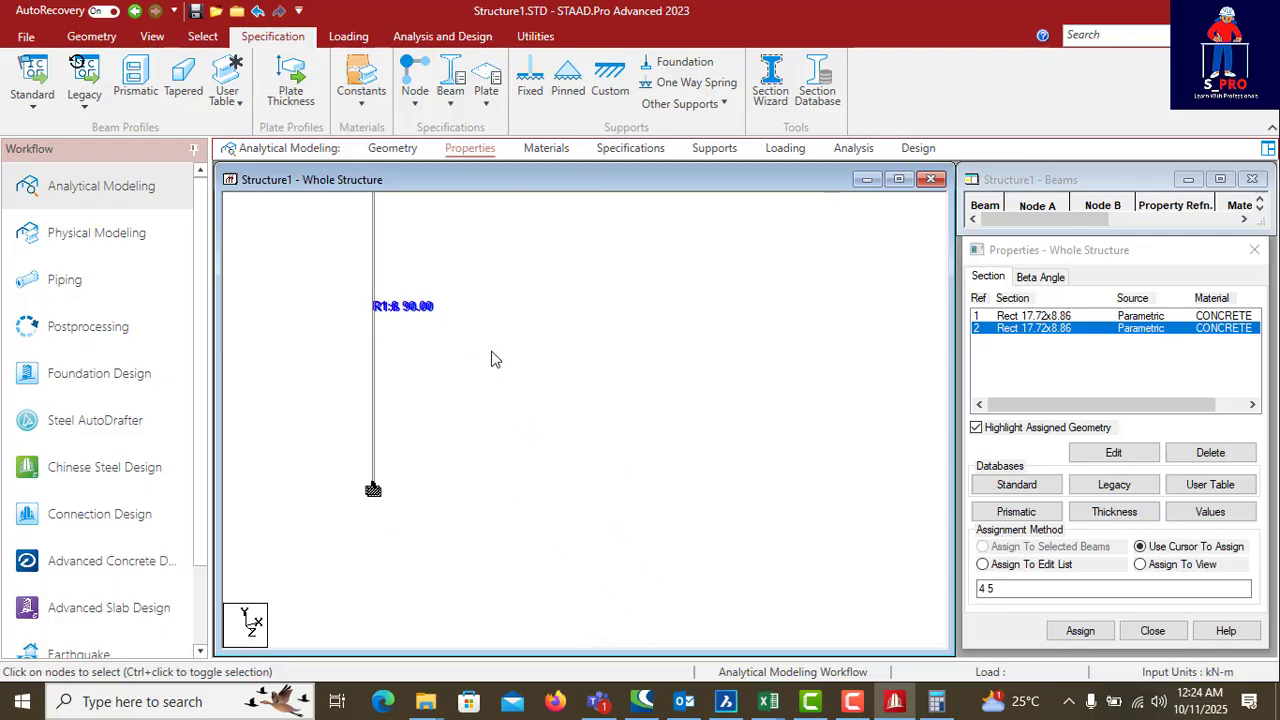
middle_click_drag(520, 371, 663, 508)
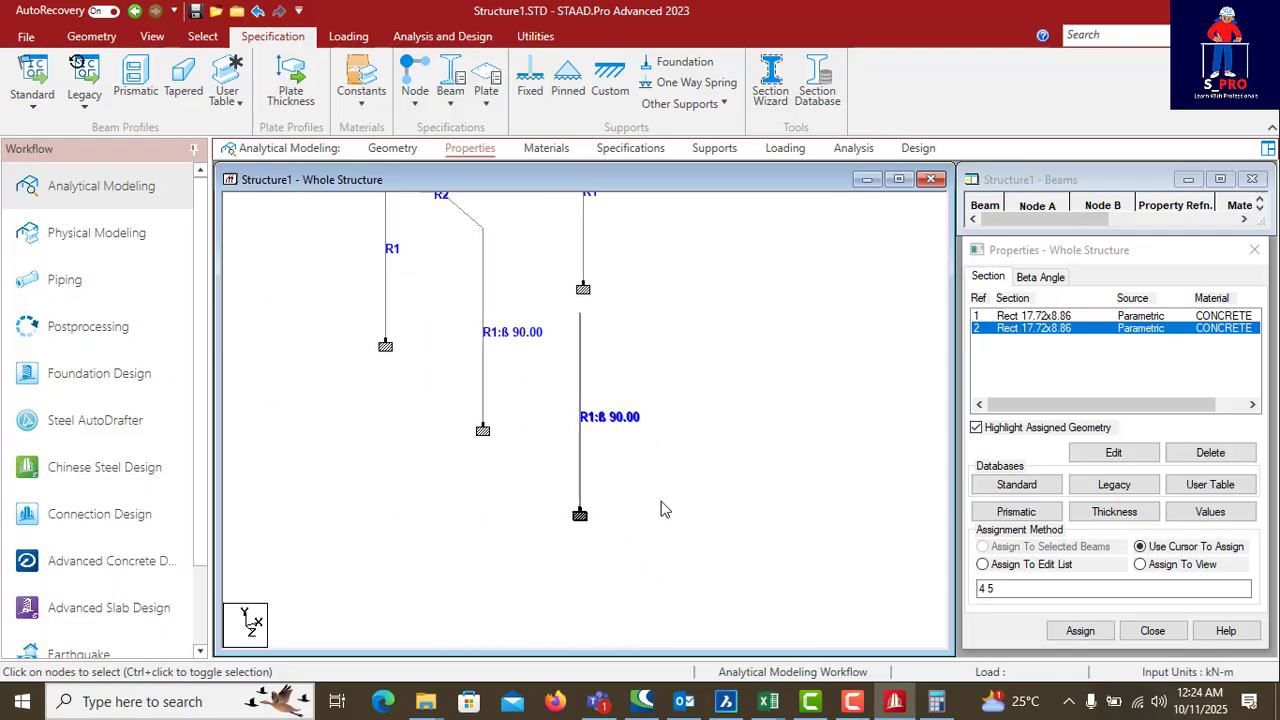
scroll(691, 545, "down", 5)
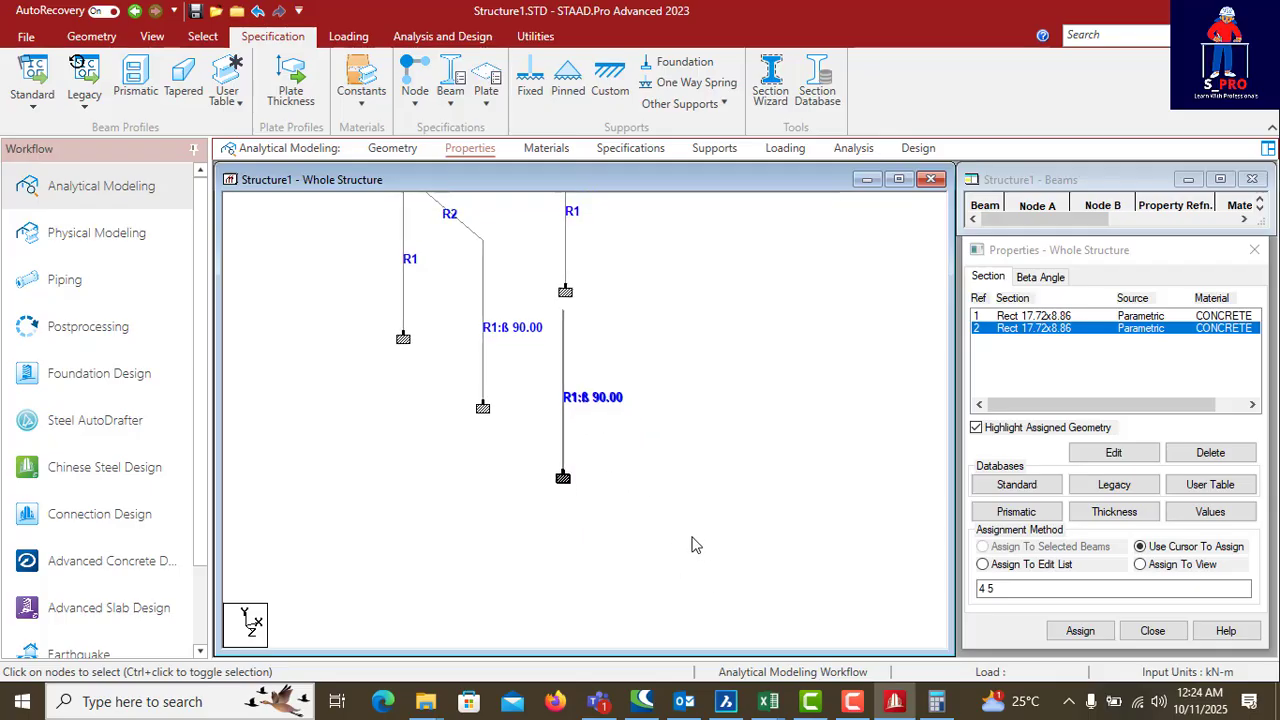
scroll(691, 528, "down", 2)
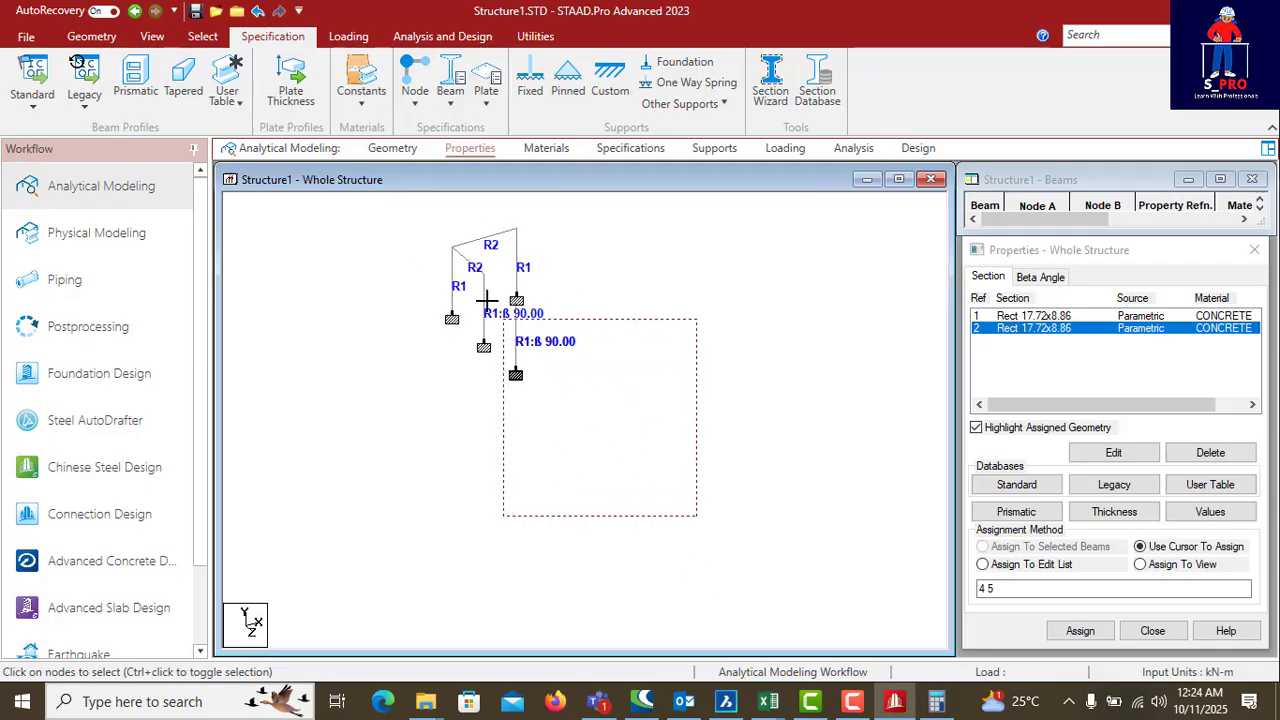
Step: Select the entire frame, show it in a maximized 3D rendered view and inspect the twin columns' sections and orientation
left_click_drag(487, 300, 423, 217)
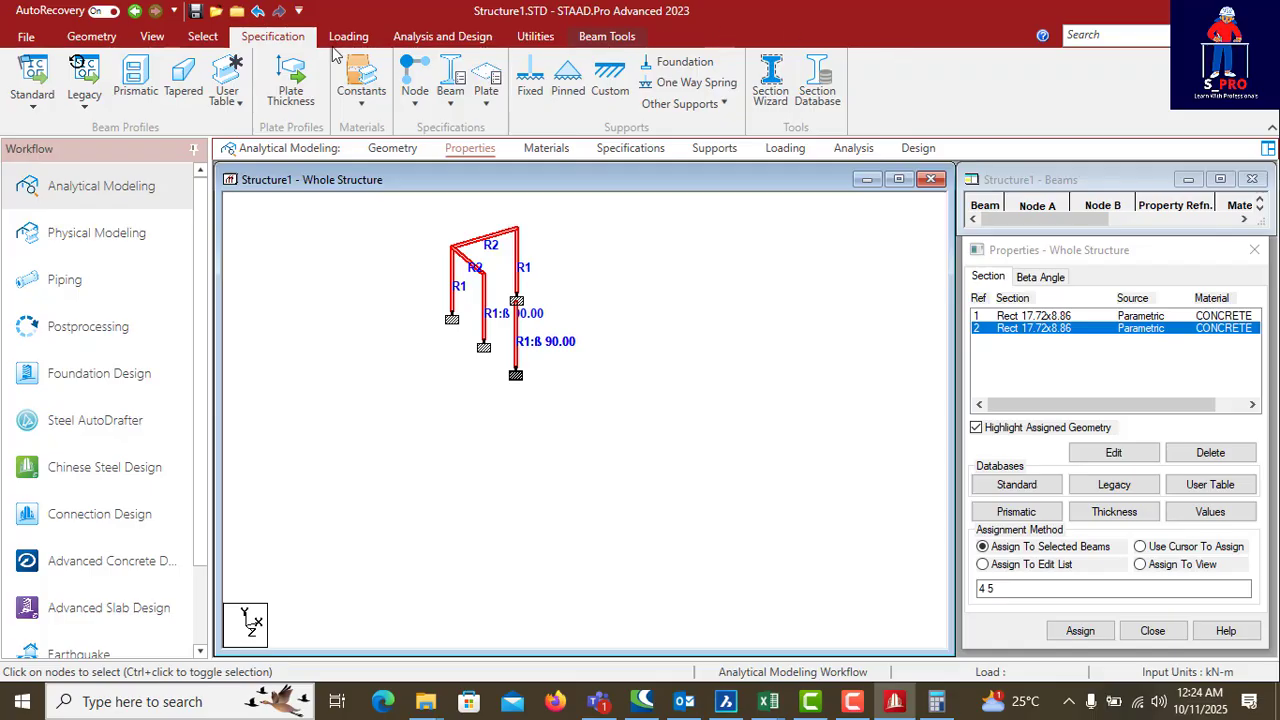
left_click(152, 37)
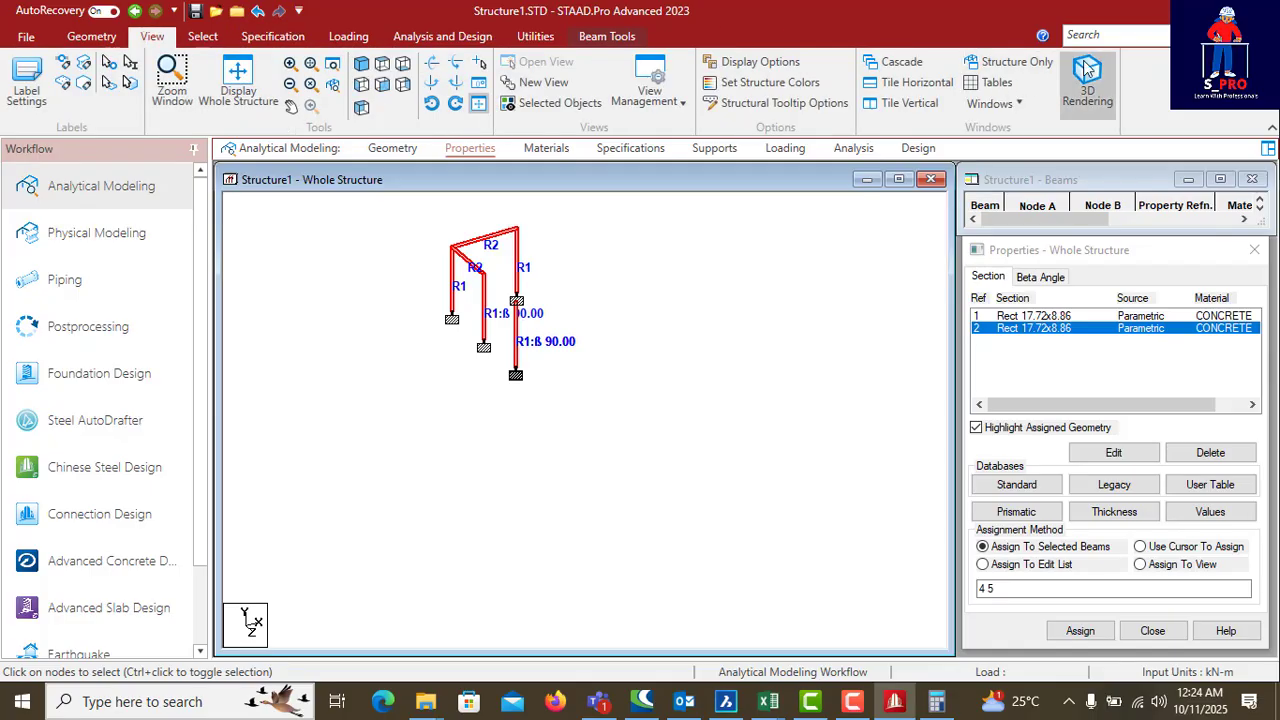
left_click(1087, 80)
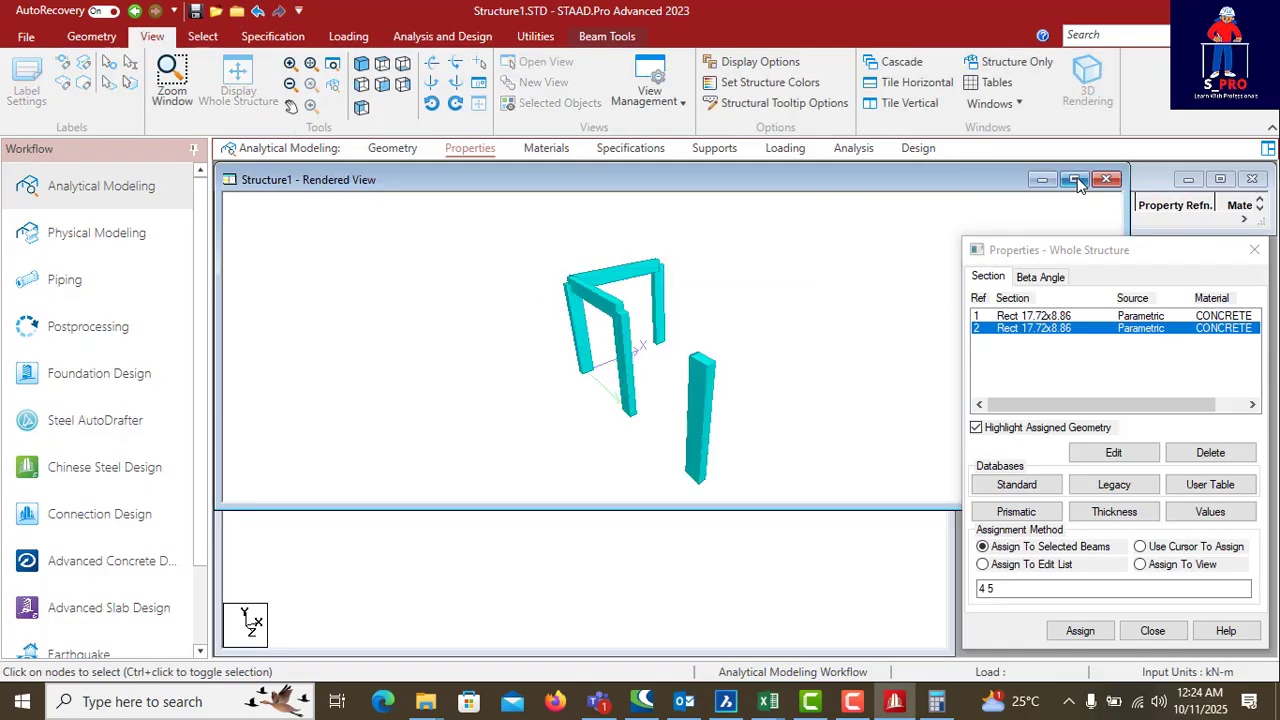
left_click(1074, 180)
left_click_drag(735, 416, 812, 590)
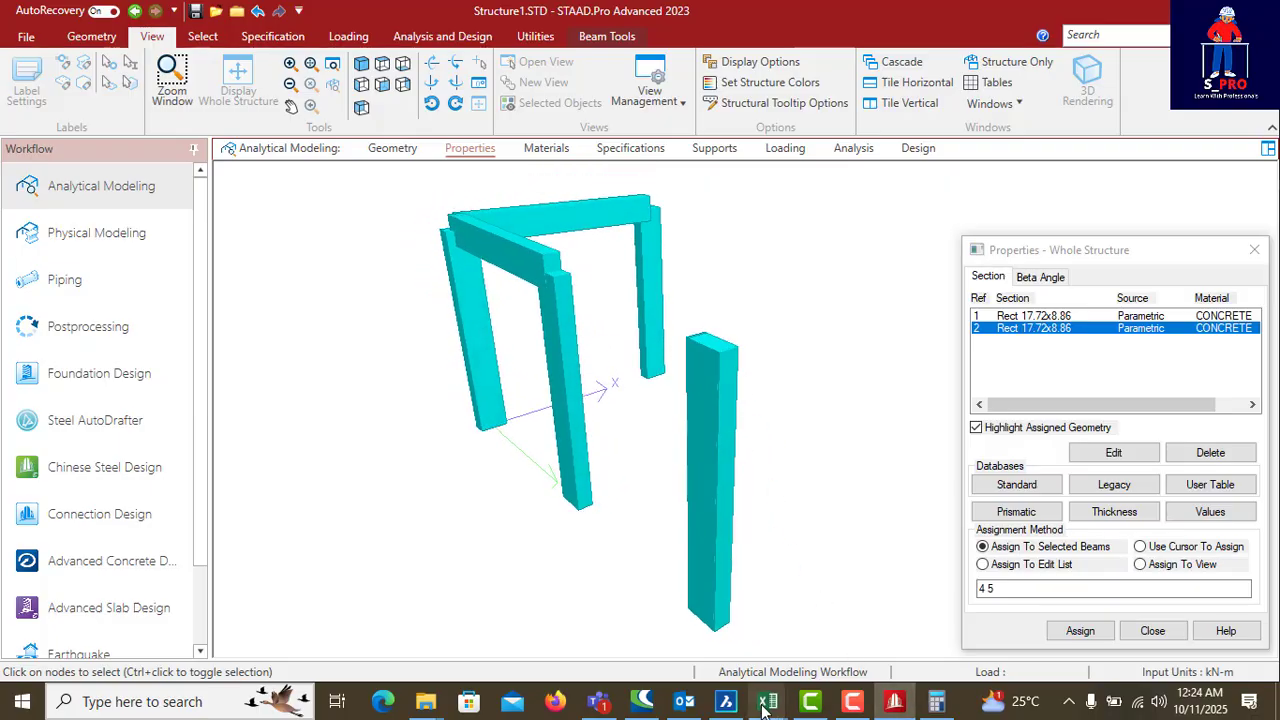
Step: Switch to BricsCAD and examine how the paired columns are oriented at the double wall below CB Hall 3
left_click(727, 703)
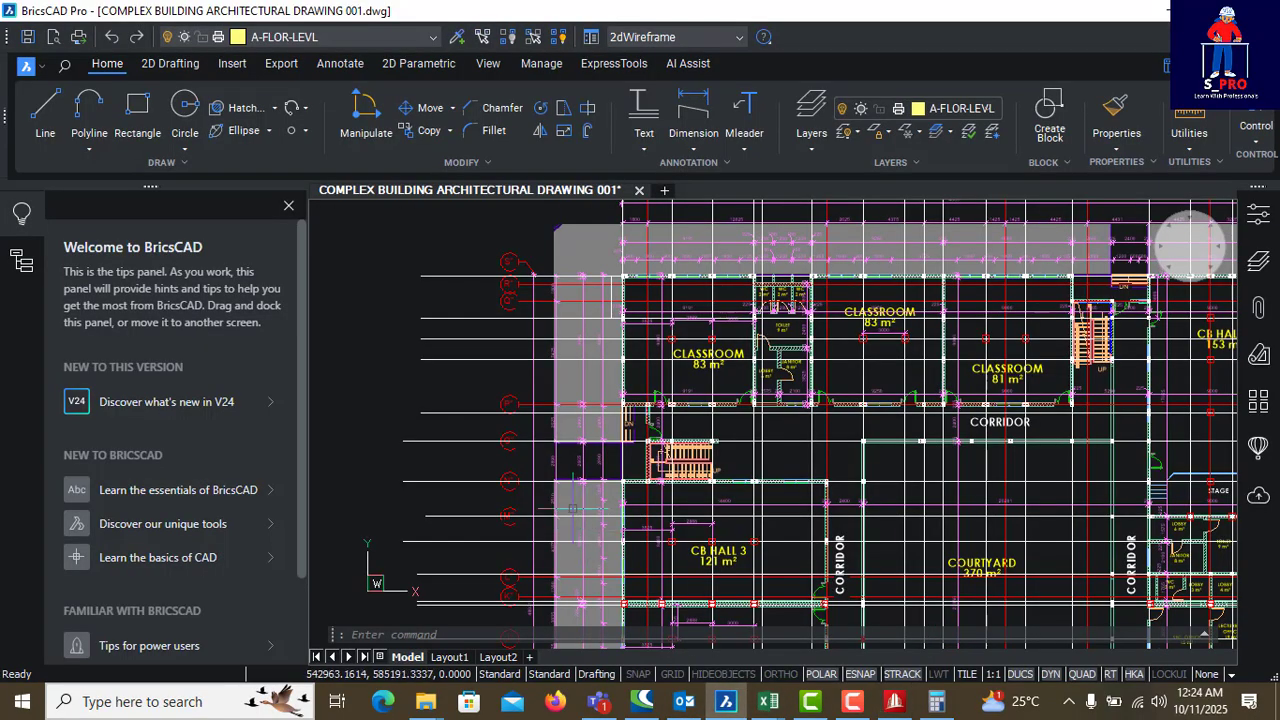
scroll(770, 440, "down", 3)
scroll(726, 488, "up", 10)
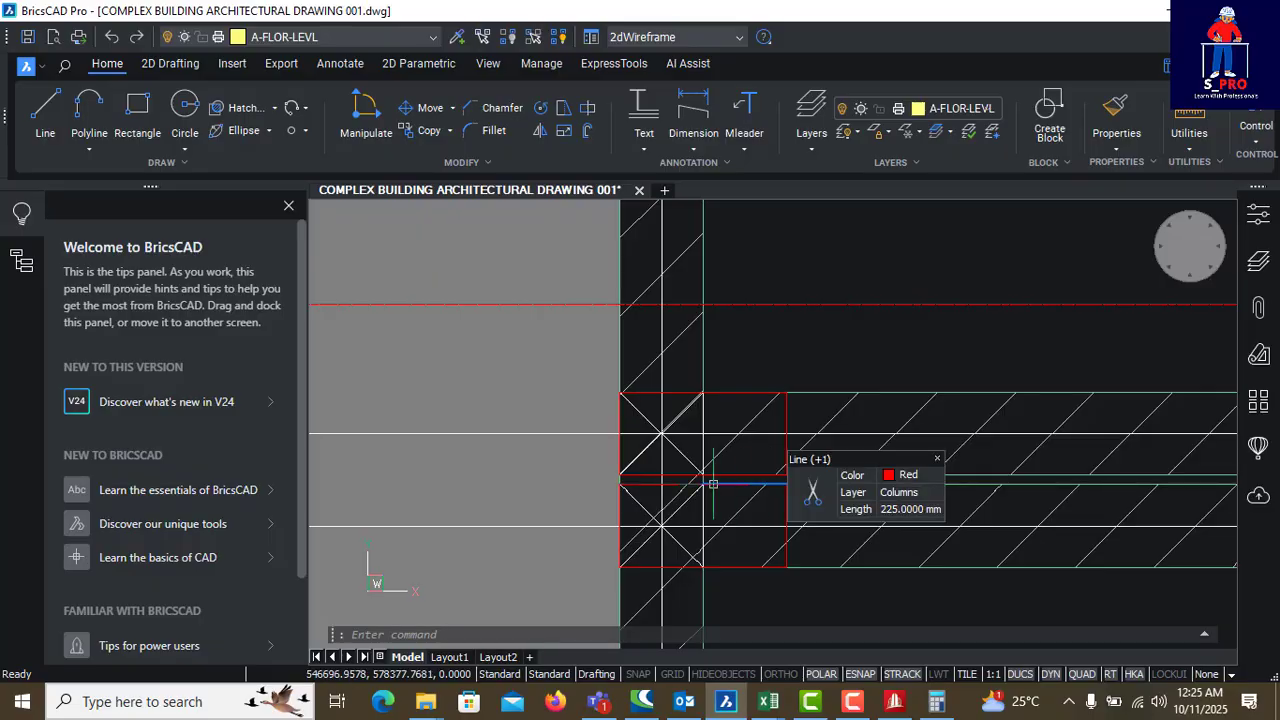
Step: Switch back to STAAD.Pro and return from the rendered view to the section properties of the whole structure
left_click(896, 712)
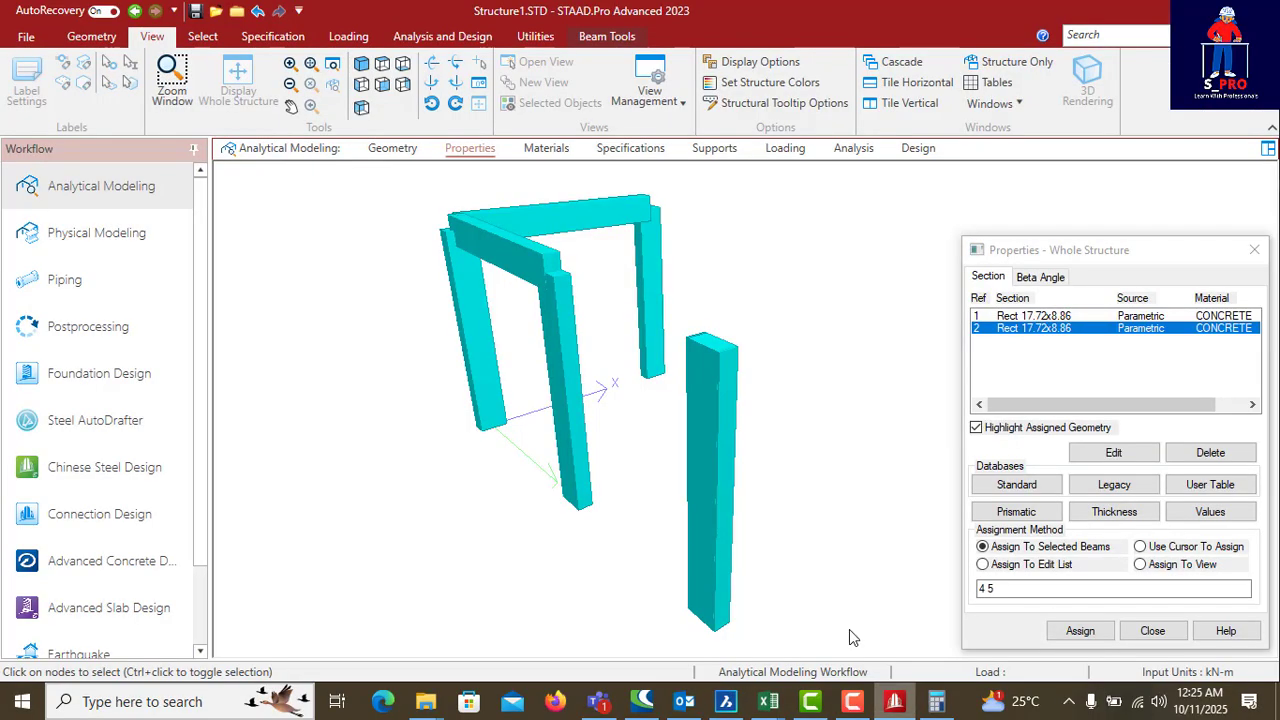
left_click(395, 151)
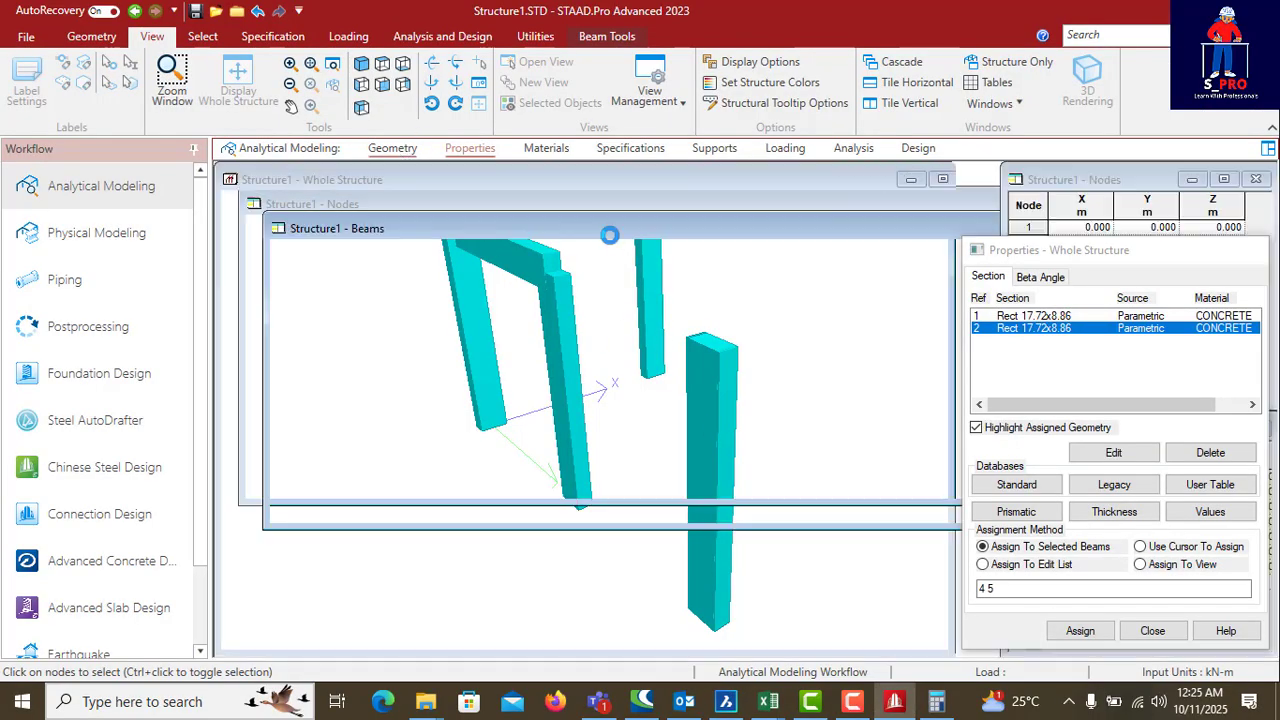
scroll(712, 490, "up", 5)
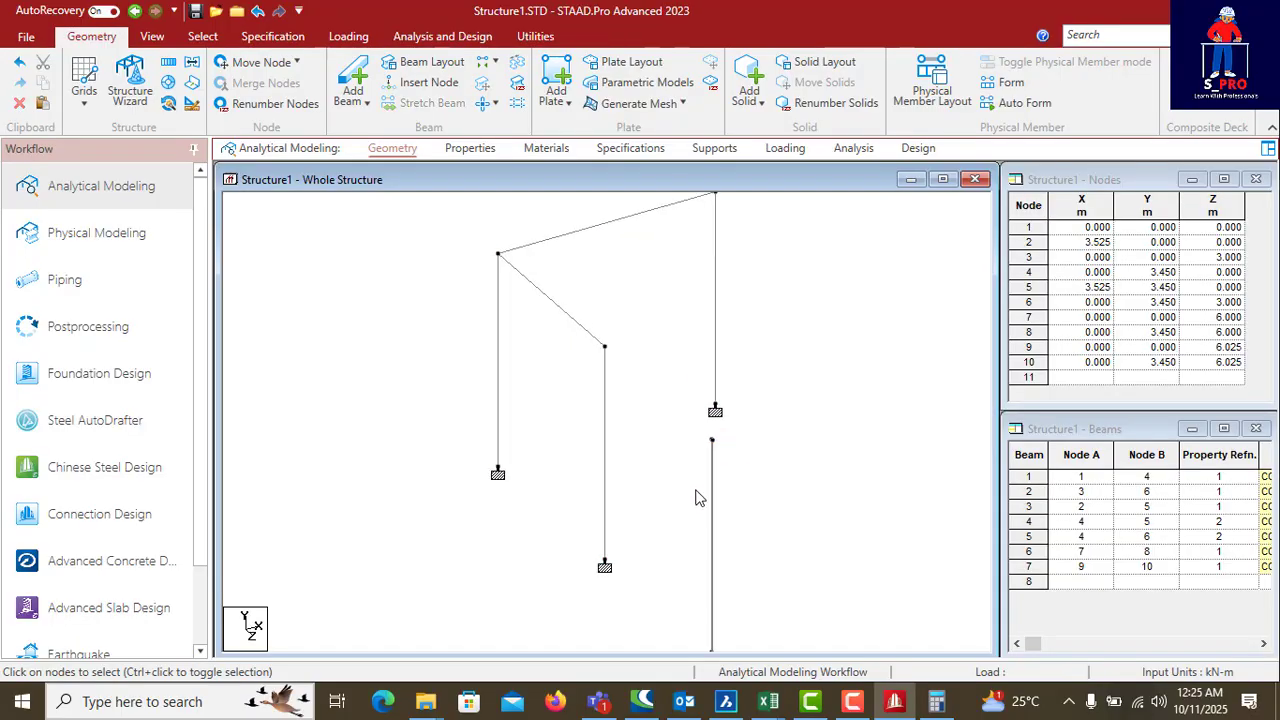
middle_click_drag(800, 480, 655, 423)
left_click(470, 149)
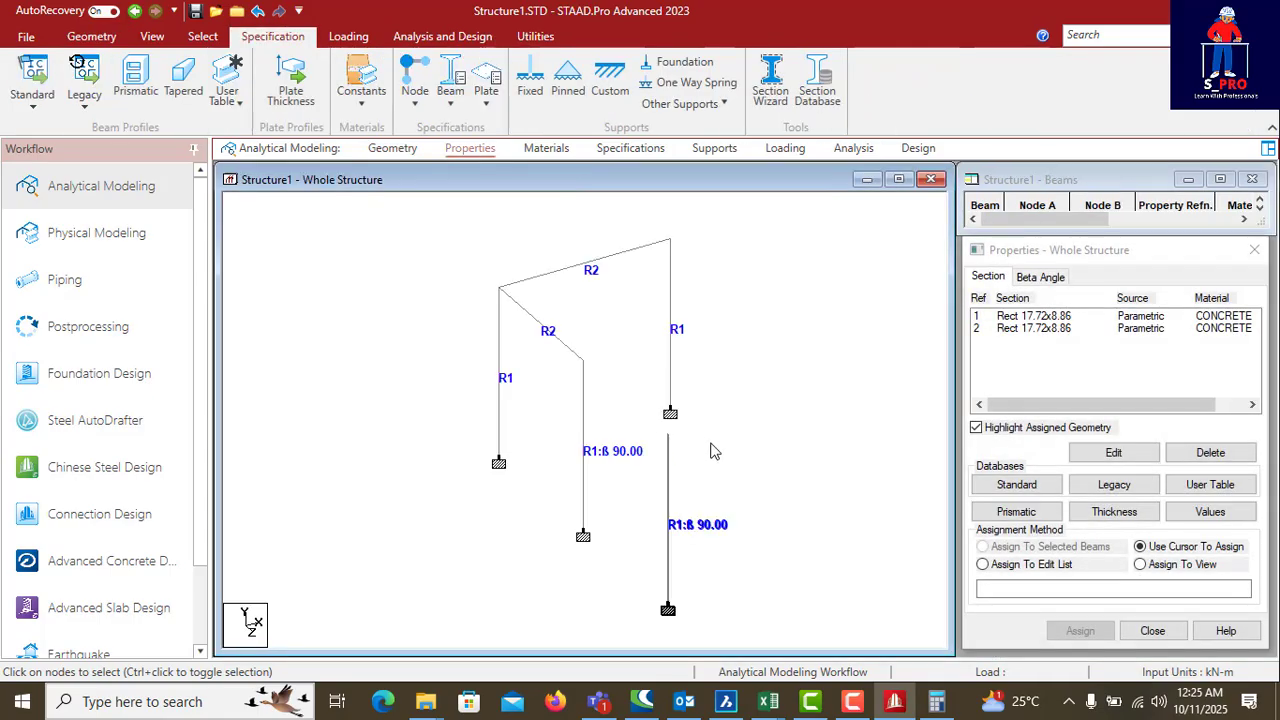
Step: Set the beta angle of the outermost twin column to 0 degrees
scroll(700, 480, "up", 6)
middle_click_drag(773, 487, 641, 390)
scroll(603, 365, "down", 3)
scroll(637, 374, "down", 1)
middle_click_drag(588, 577, 643, 473)
scroll(632, 417, "up", 2)
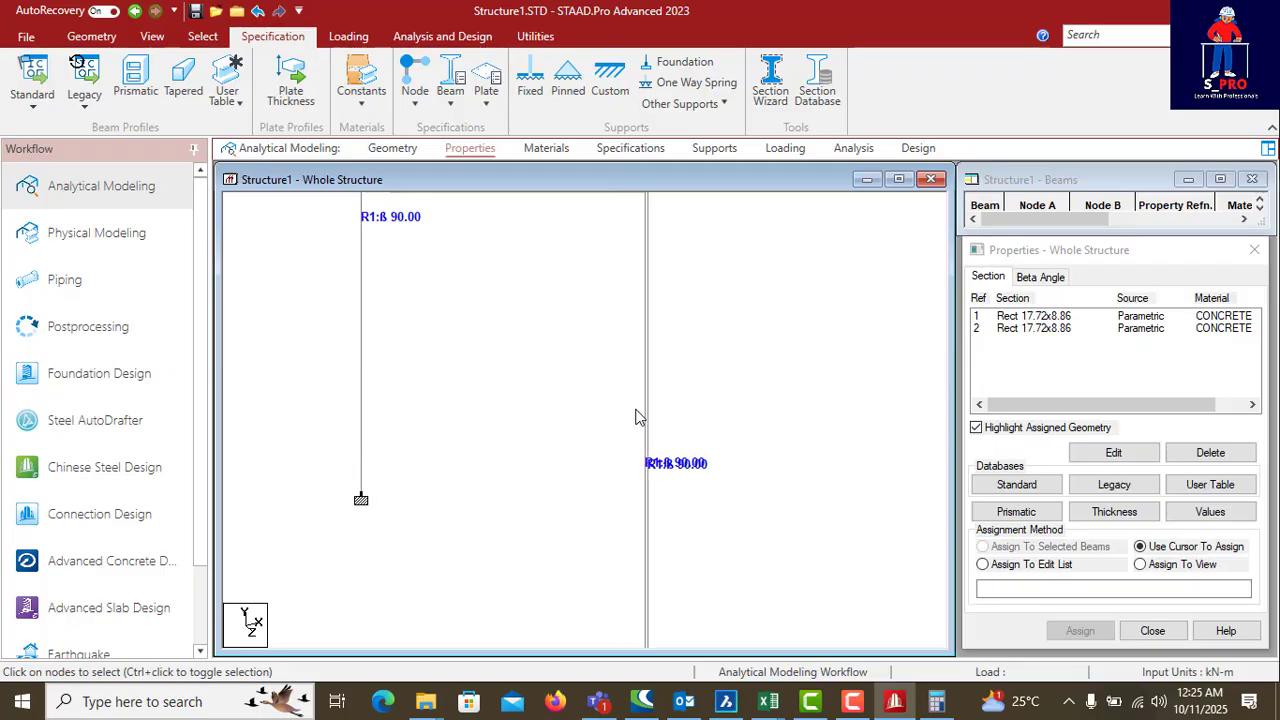
double_click(647, 430)
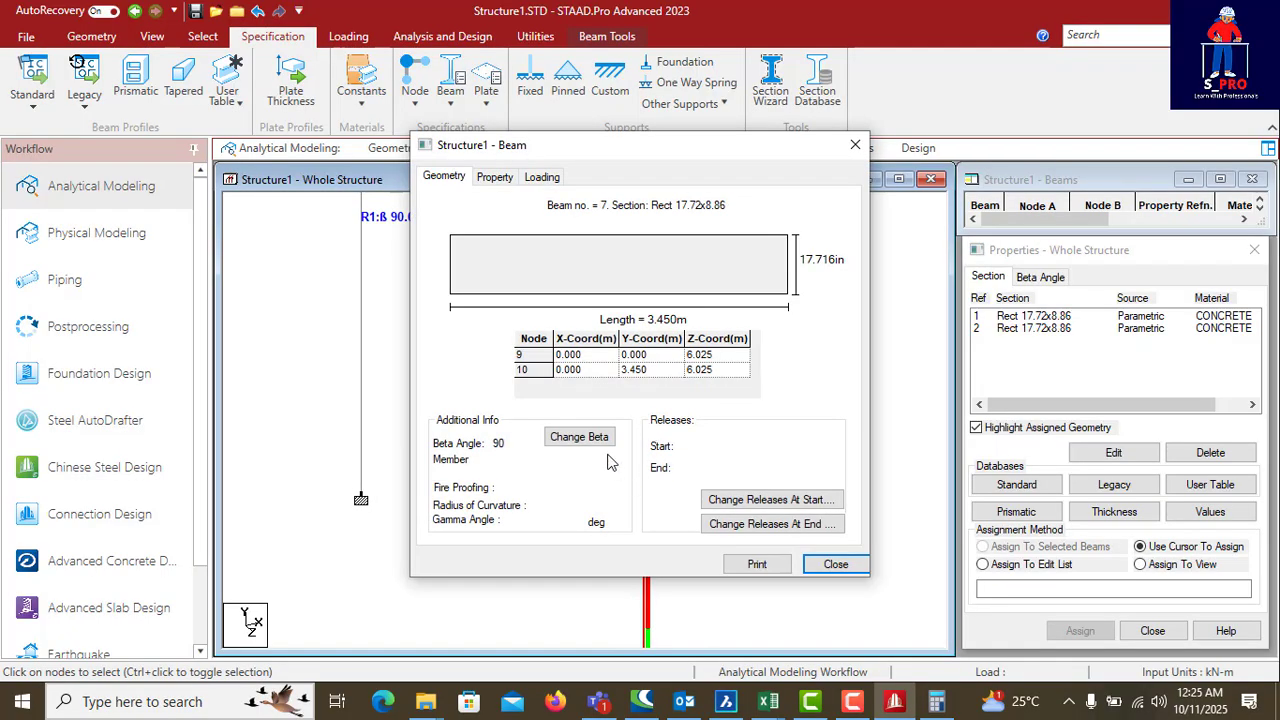
left_click(577, 440)
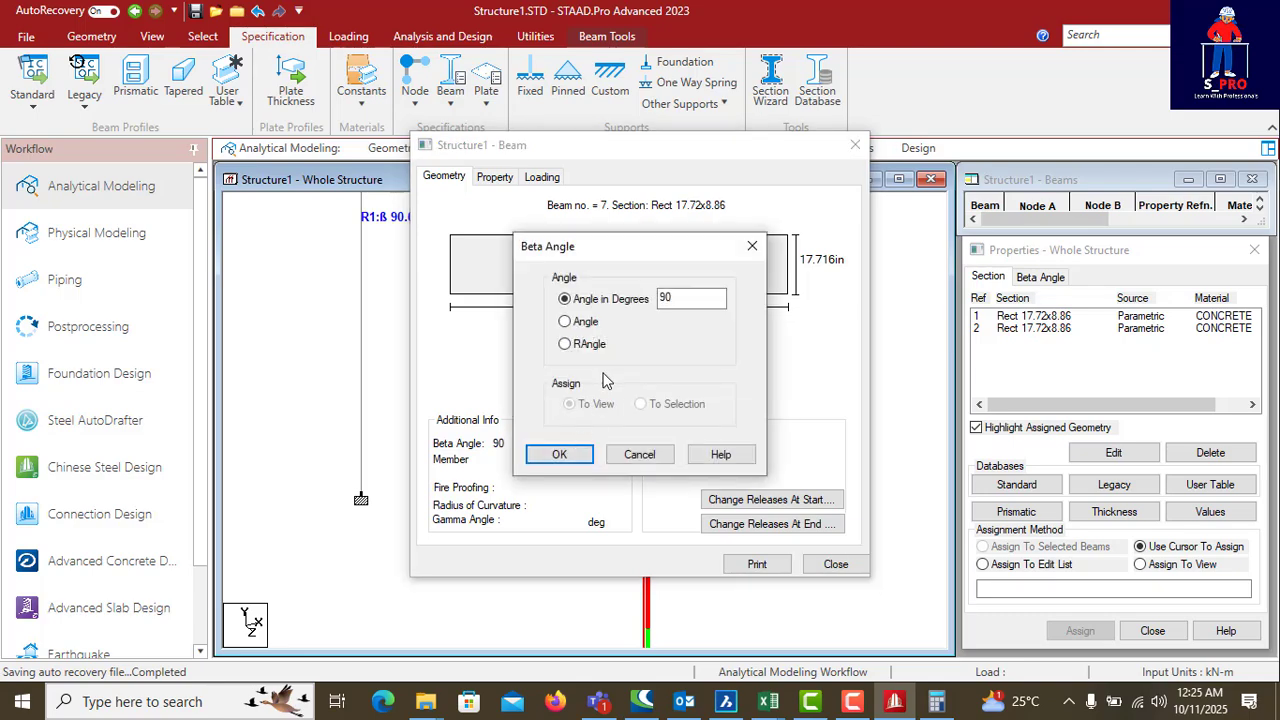
left_click_drag(675, 300, 645, 300)
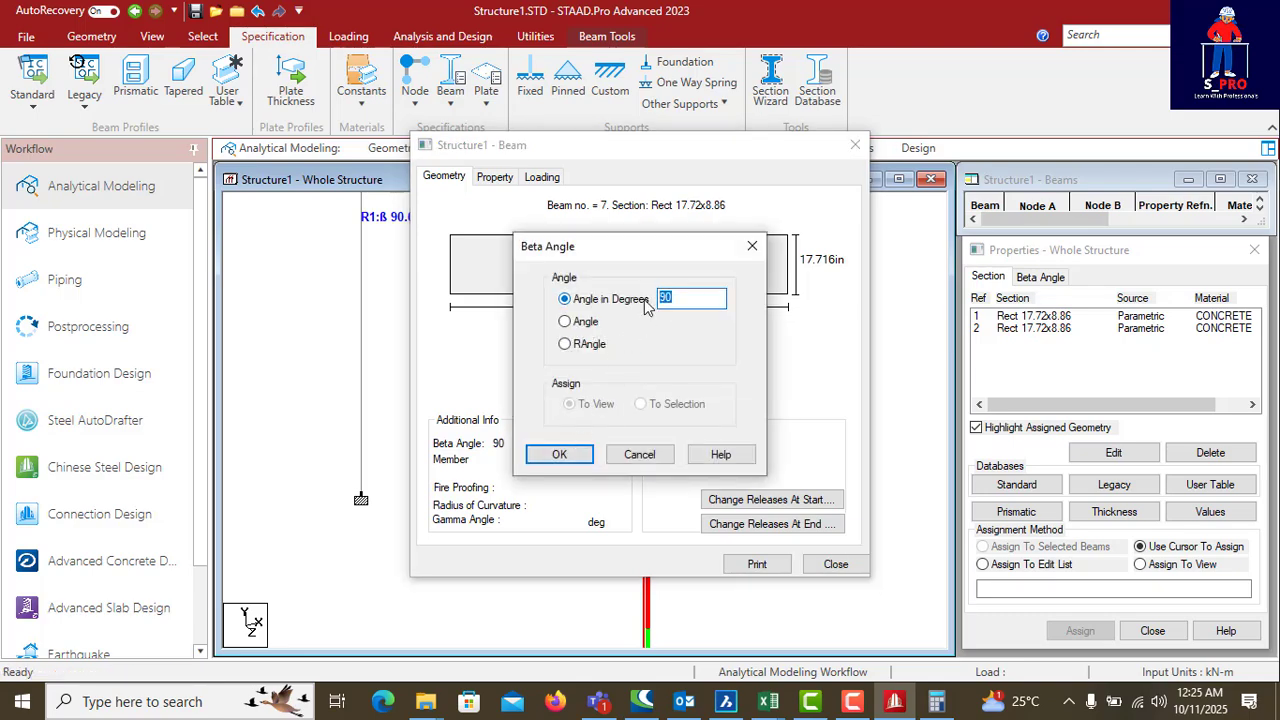
left_click(559, 456)
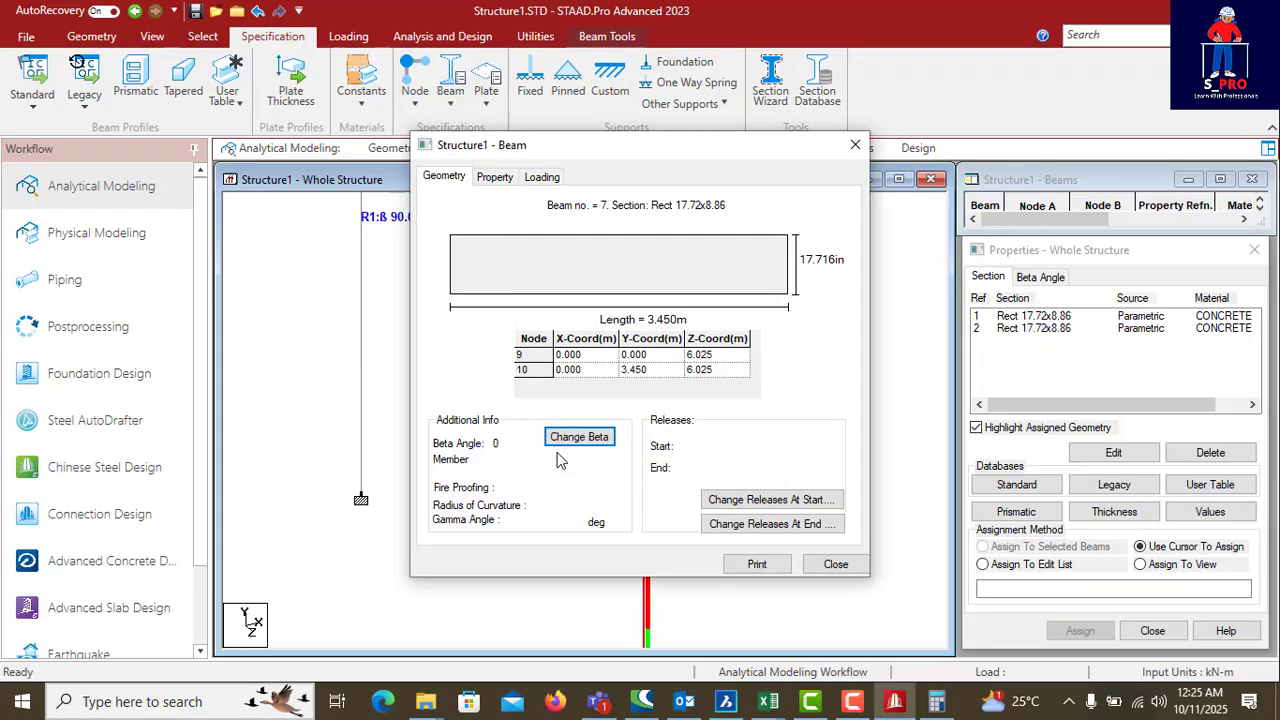
left_click(833, 566)
left_click(724, 530)
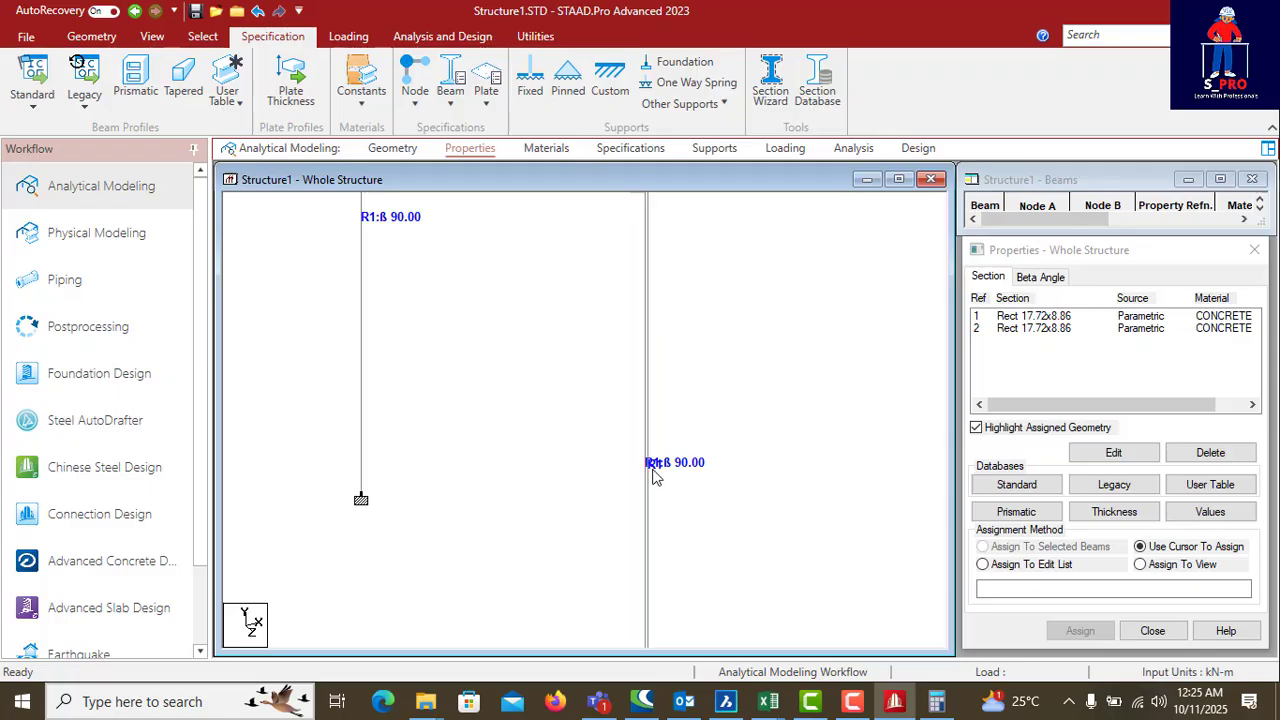
Step: Check the member geometry and beta angle of the closely spaced twin columns
double_click(644, 481)
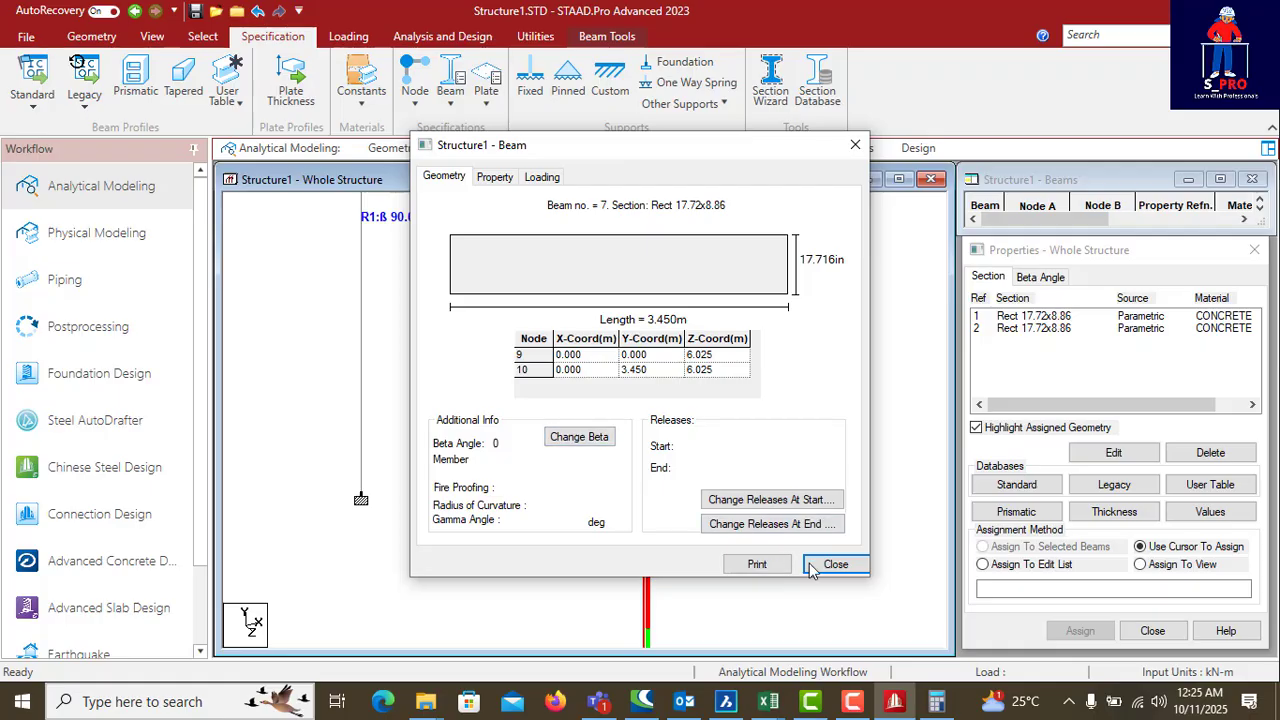
left_click(831, 564)
left_click(672, 495)
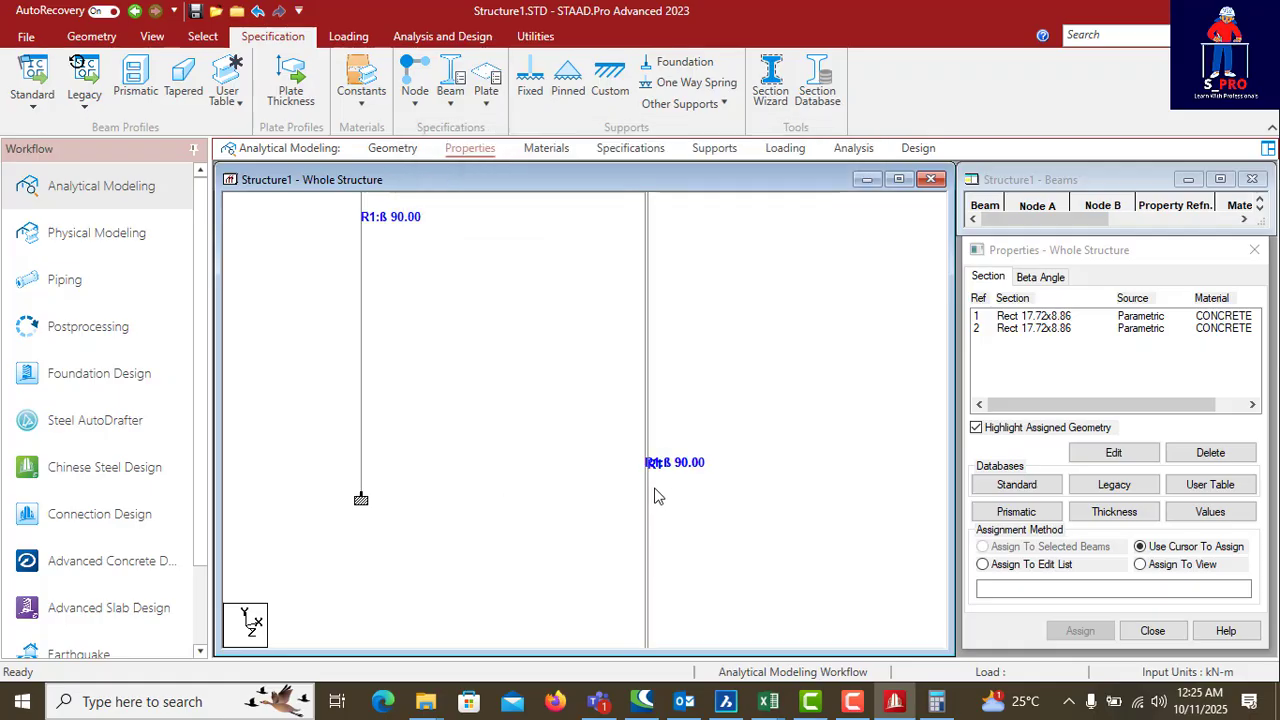
double_click(648, 510)
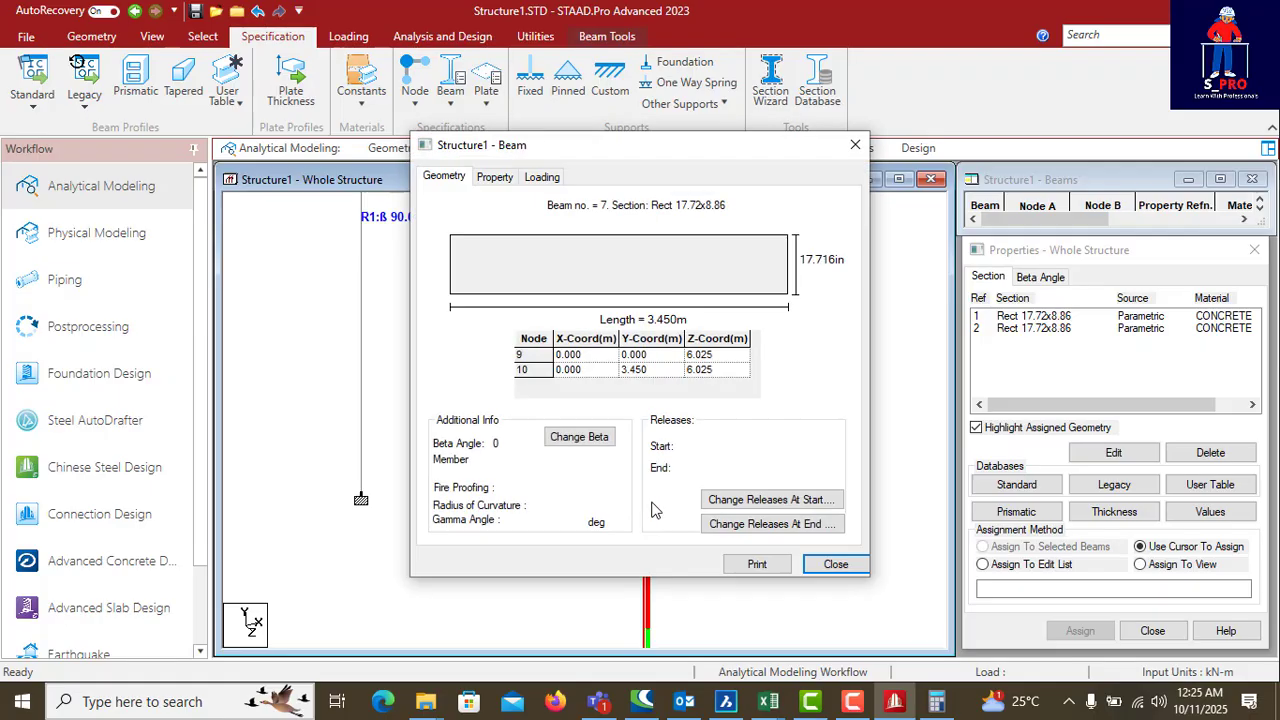
left_click(834, 565)
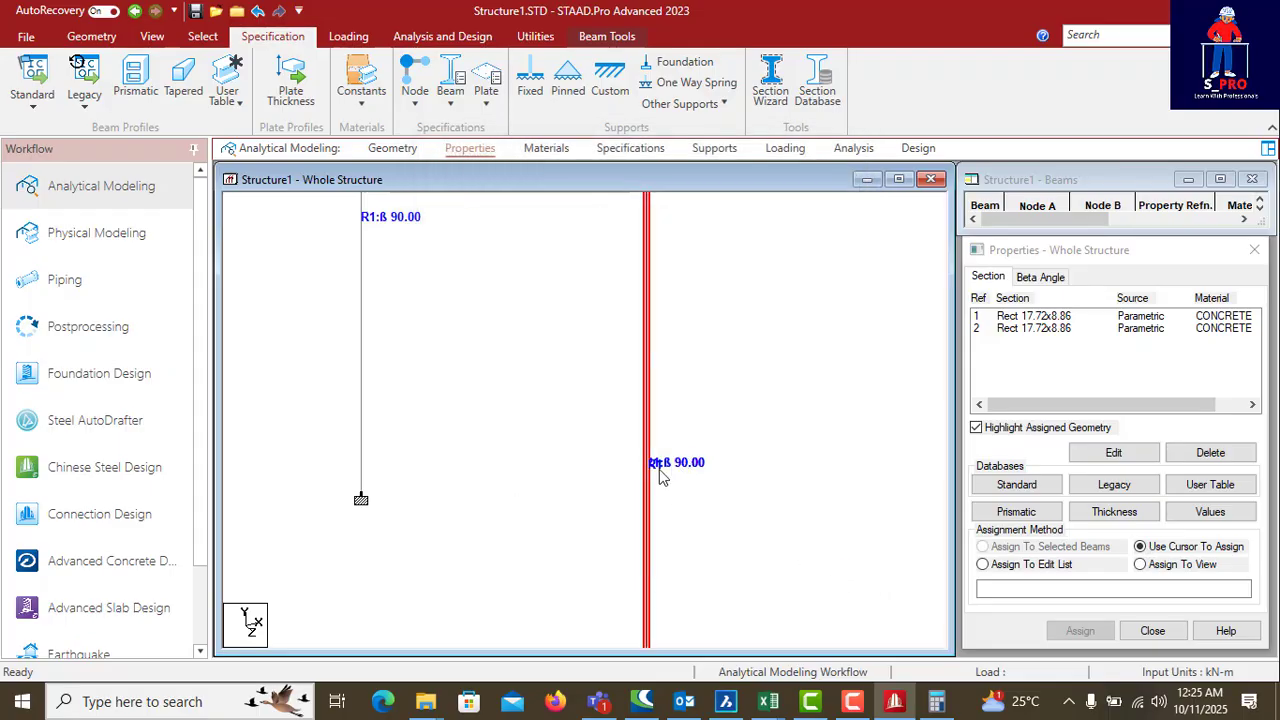
scroll(636, 492, "up", 2)
left_click(787, 522)
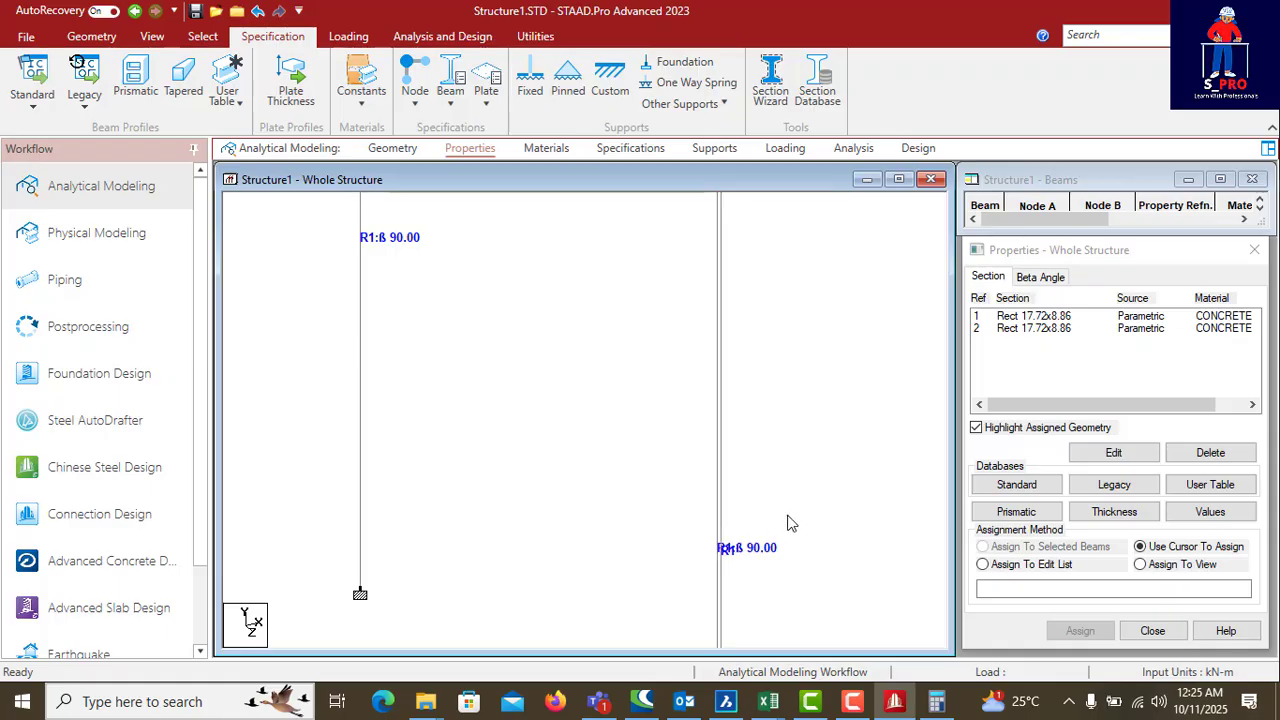
middle_click_drag(779, 550, 668, 386)
scroll(668, 412, "up", 6)
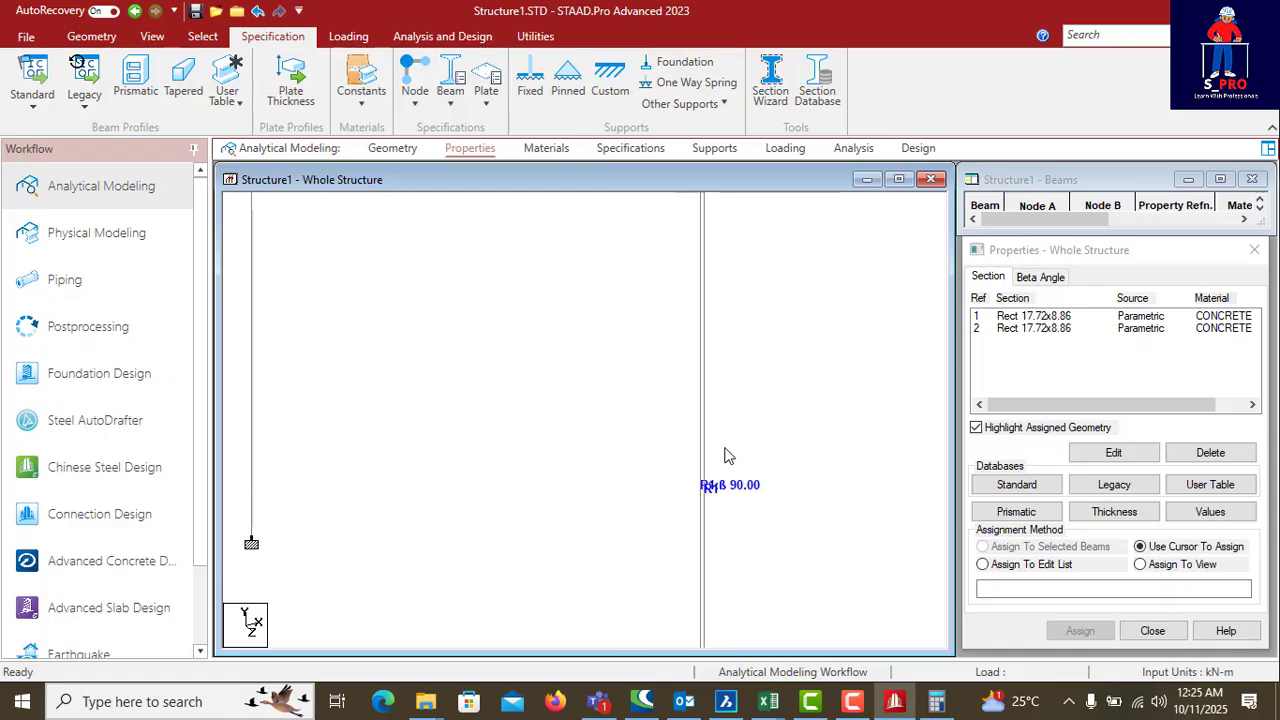
scroll(750, 470, "up", 1)
double_click(770, 470)
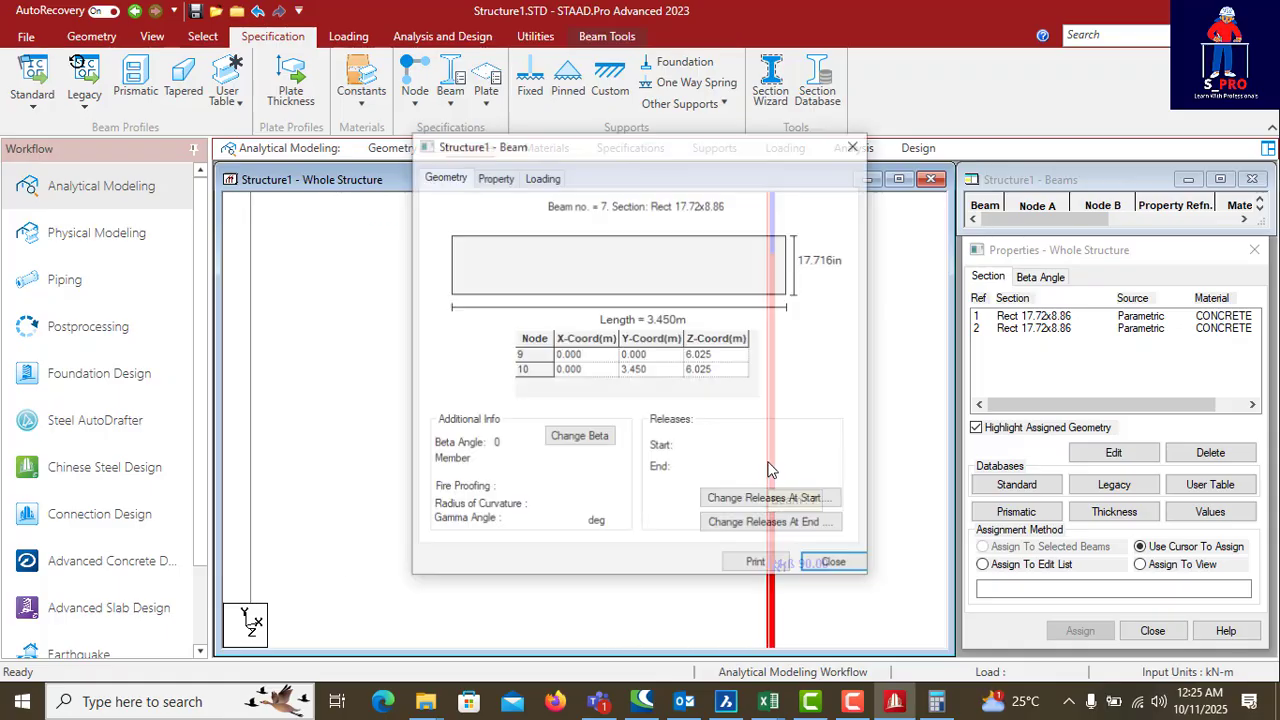
left_click(835, 570)
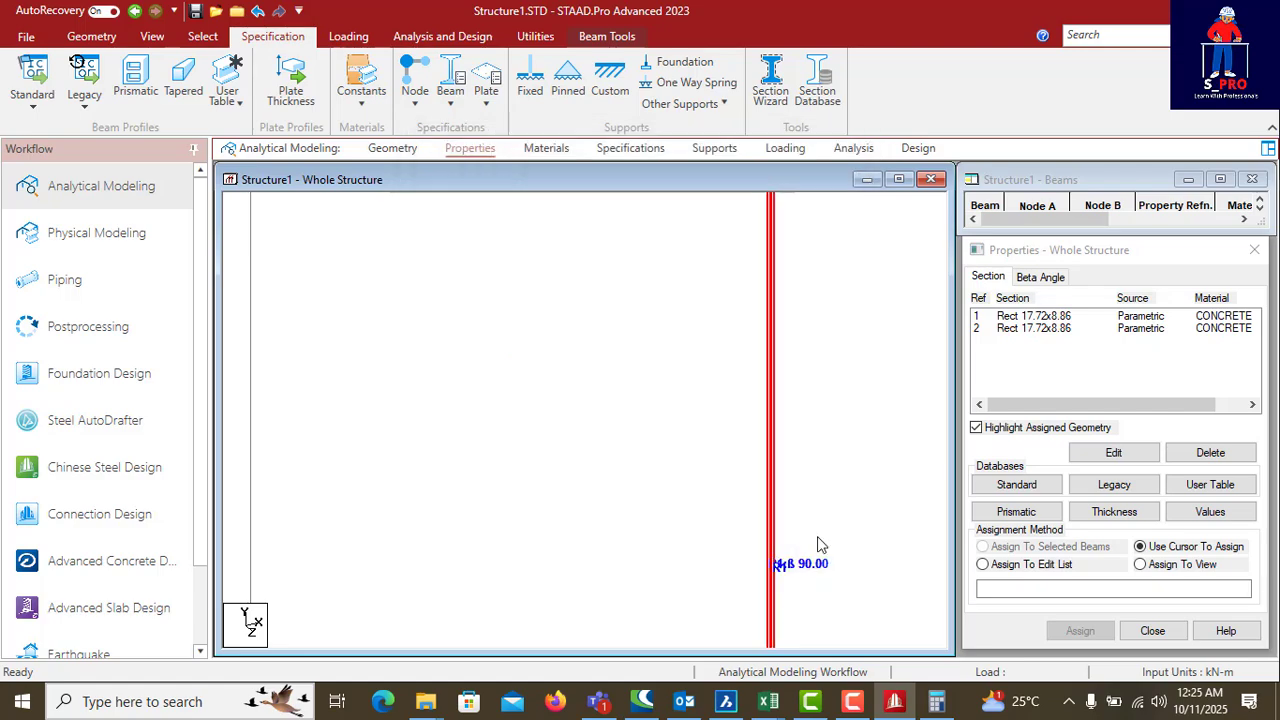
Step: Check the member geometry and beta angle of the outermost twin column on its own
middle_click_drag(819, 540, 734, 394)
scroll(743, 492, "up", 4)
scroll(808, 516, "up", 1)
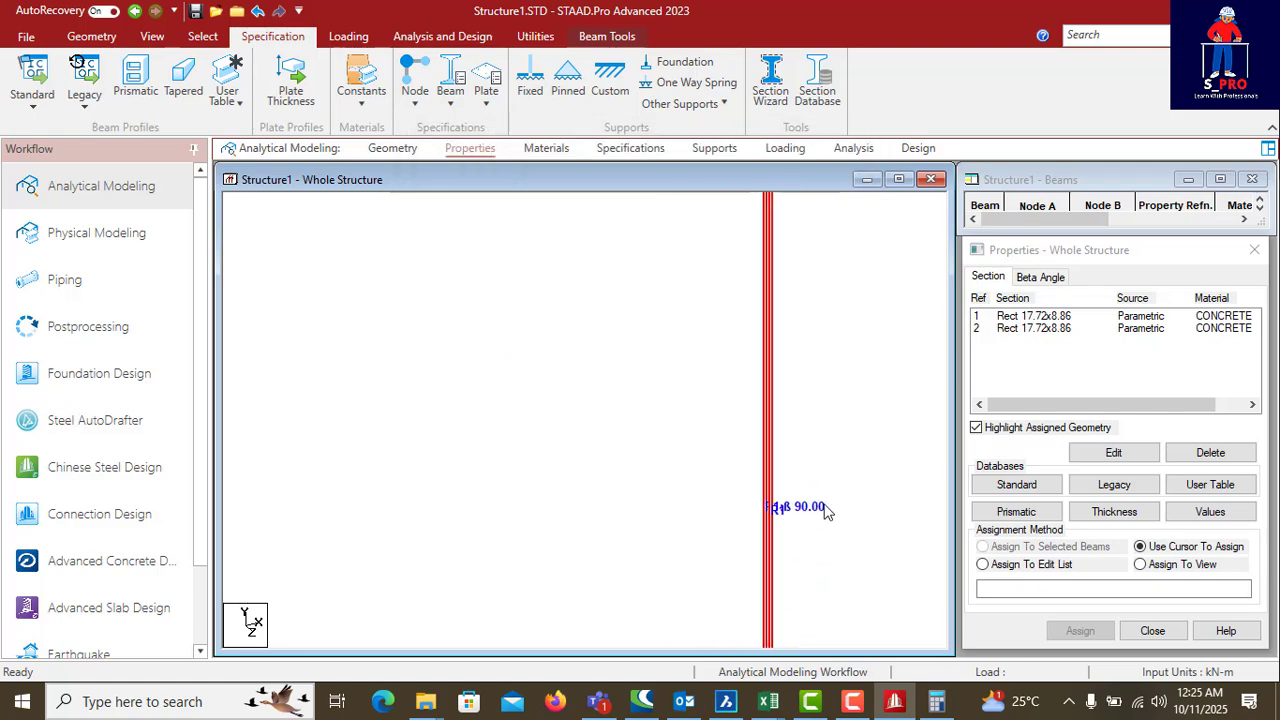
left_click(827, 480)
scroll(825, 547, "up", 3)
middle_click_drag(828, 557, 676, 455)
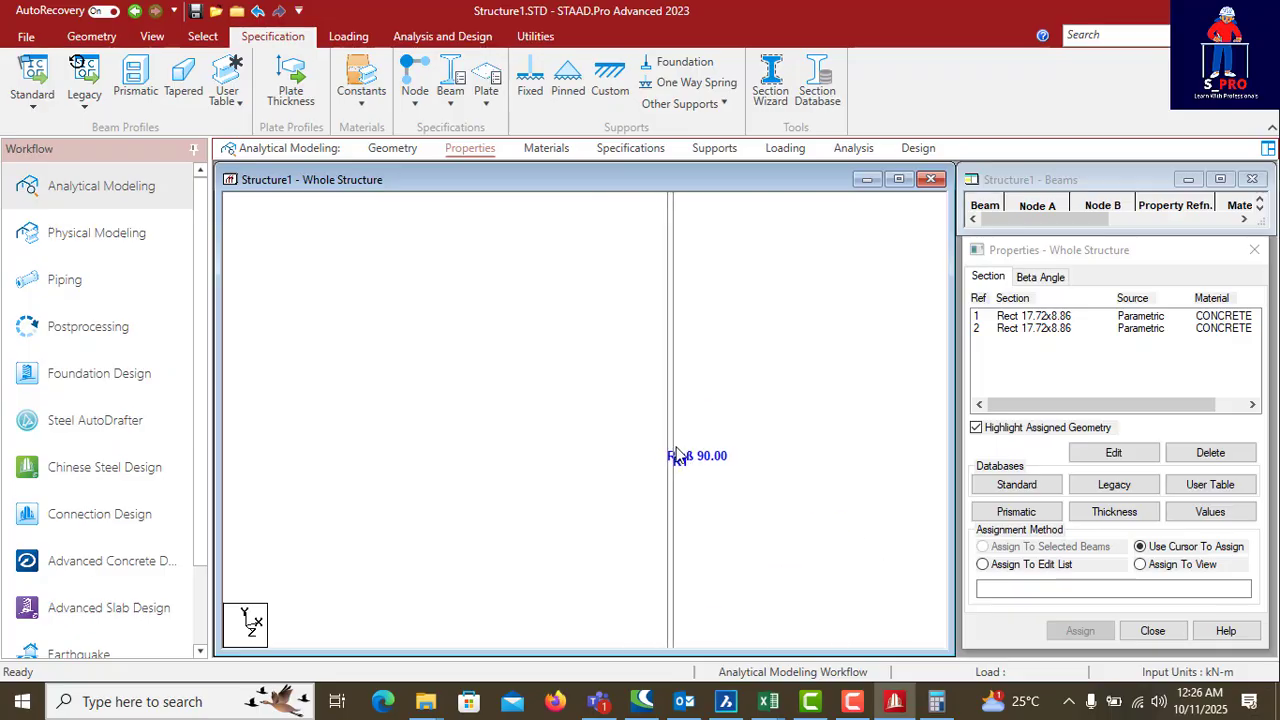
double_click(673, 521)
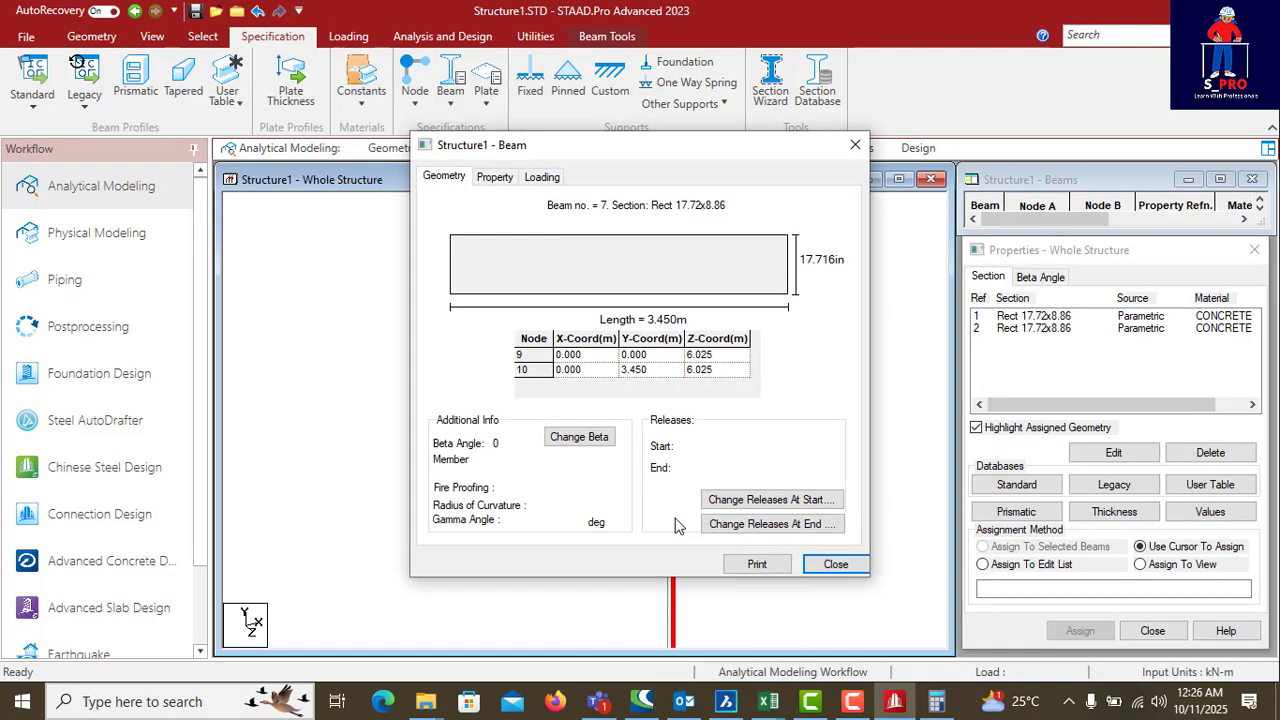
left_click(836, 564)
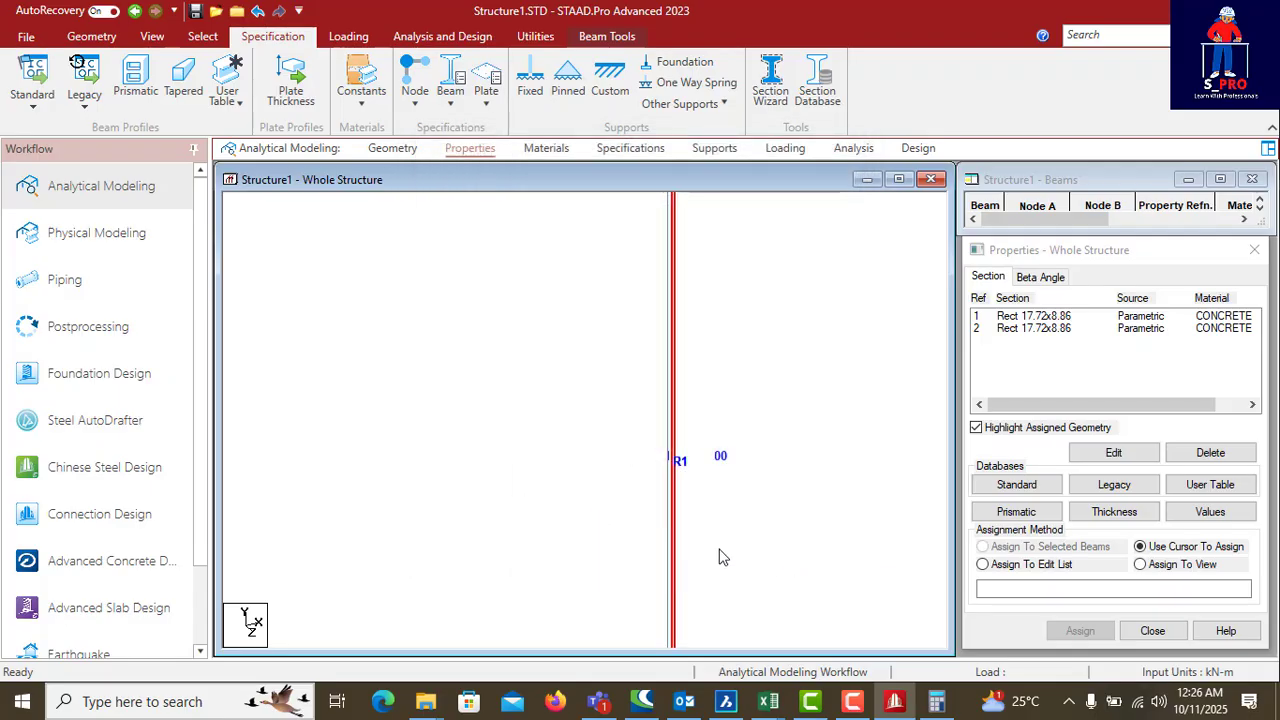
Step: Set the beta angle of the inner twin column, at Z 6.000 m, to 0 degrees
left_click(660, 535)
double_click(663, 532)
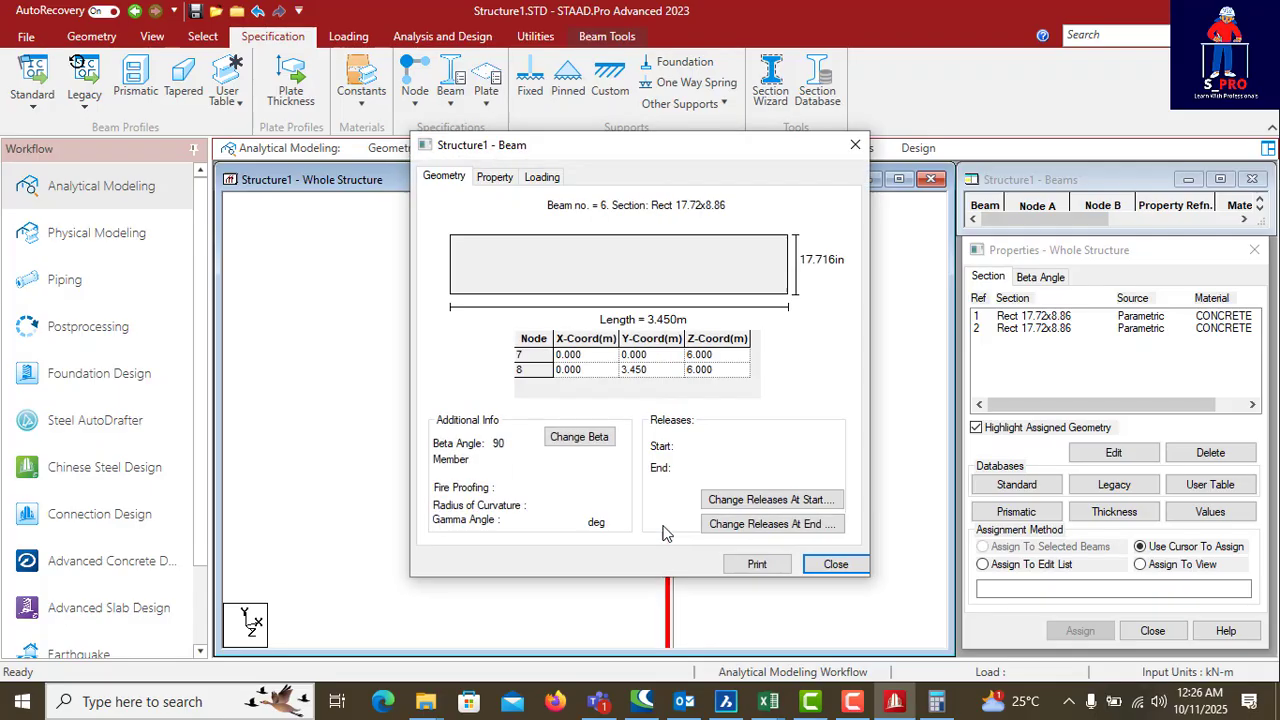
left_click(582, 439)
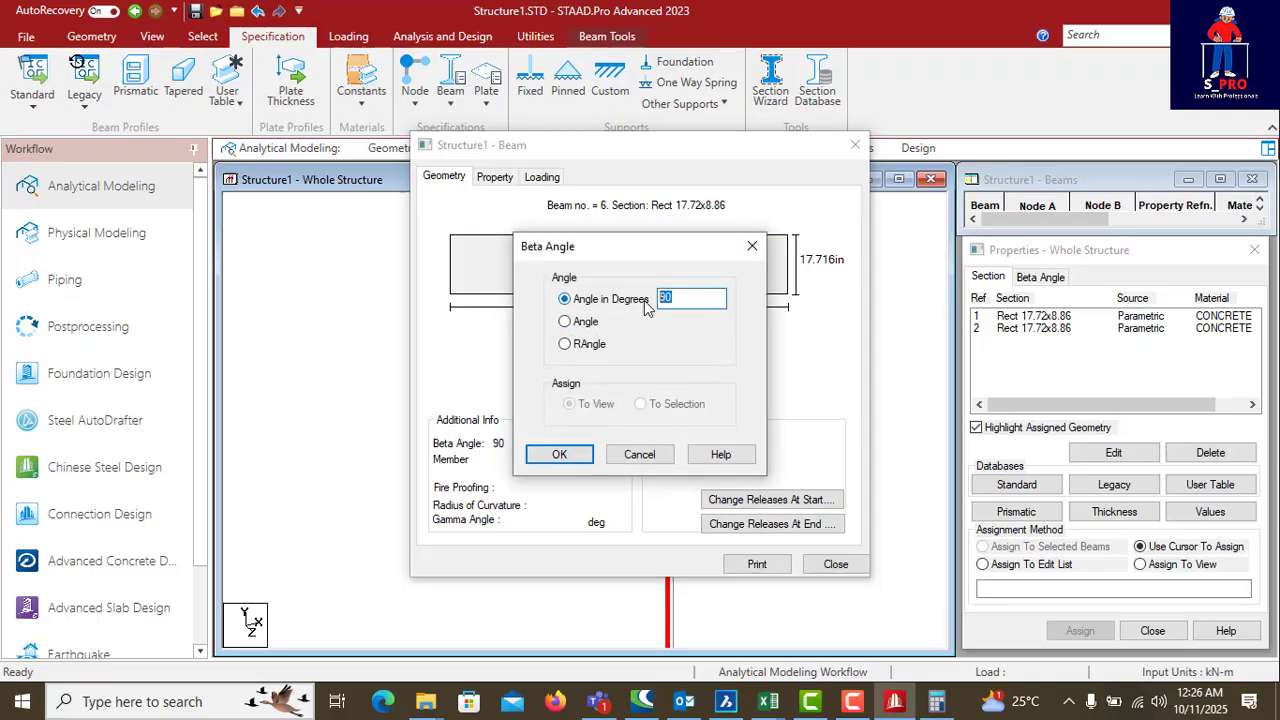
left_click(561, 455)
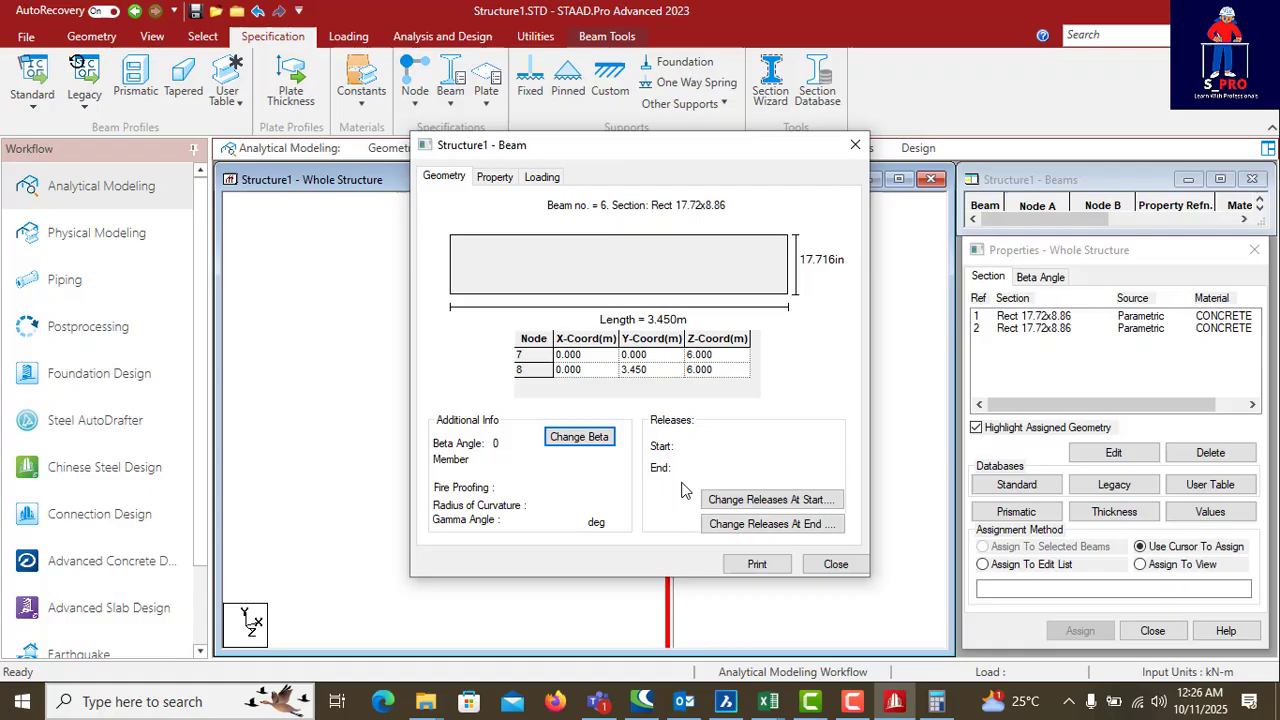
left_click(835, 565)
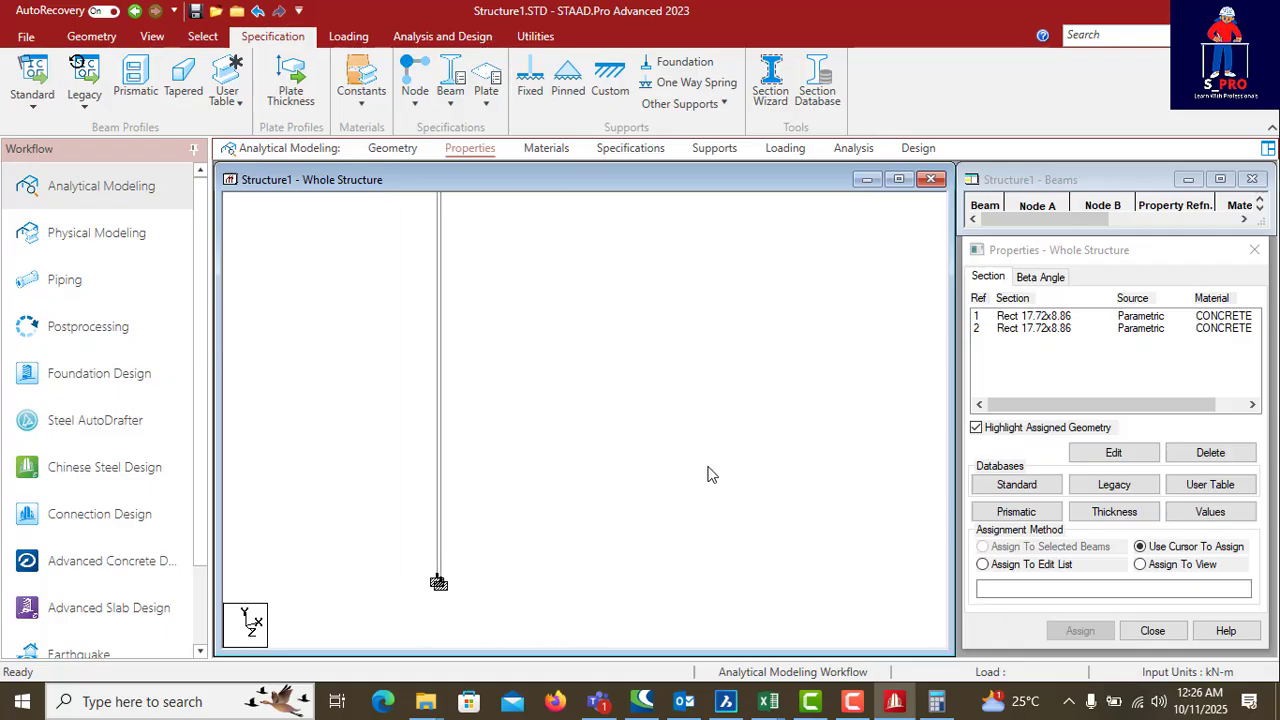
Step: Select all members of the structure and open a 3D rendering of them
scroll(752, 514, "down", 3)
middle_click_drag(592, 370, 718, 462)
scroll(714, 445, "down", 3)
scroll(707, 440, "down", 2)
middle_click_drag(700, 395, 771, 520)
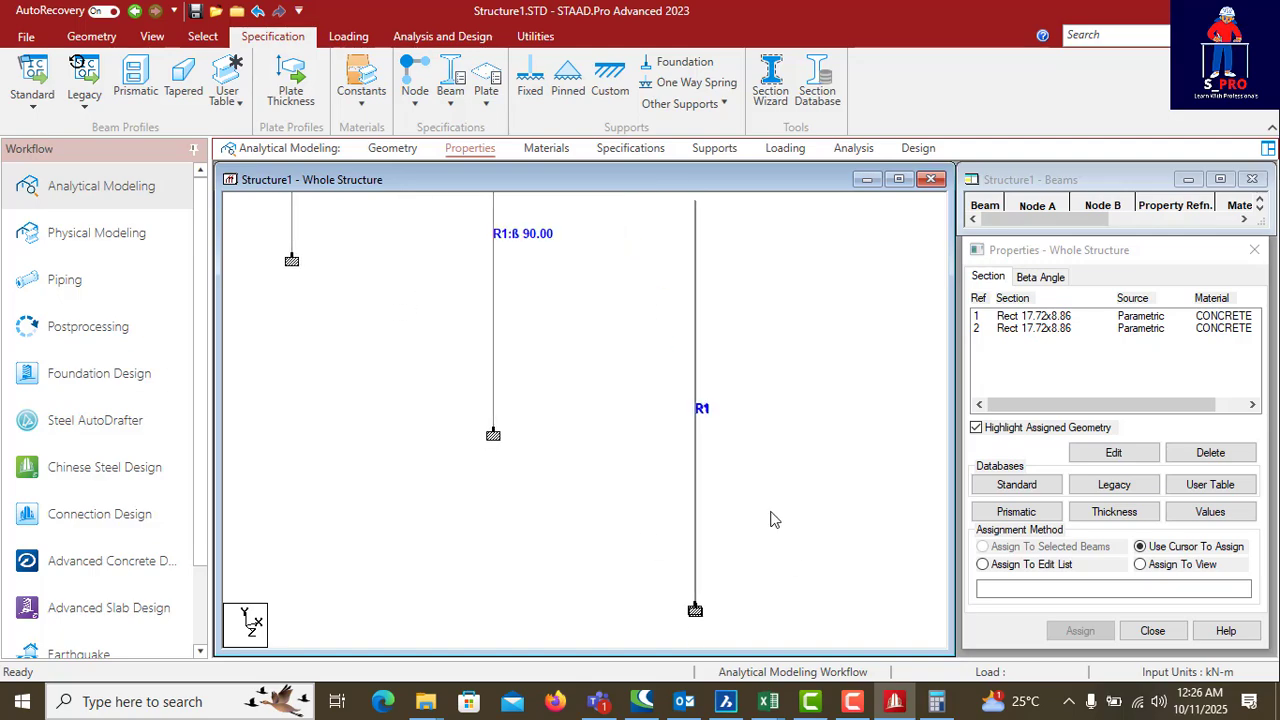
scroll(762, 502, "down", 4)
middle_click_drag(714, 435, 766, 514)
scroll(749, 480, "down", 2)
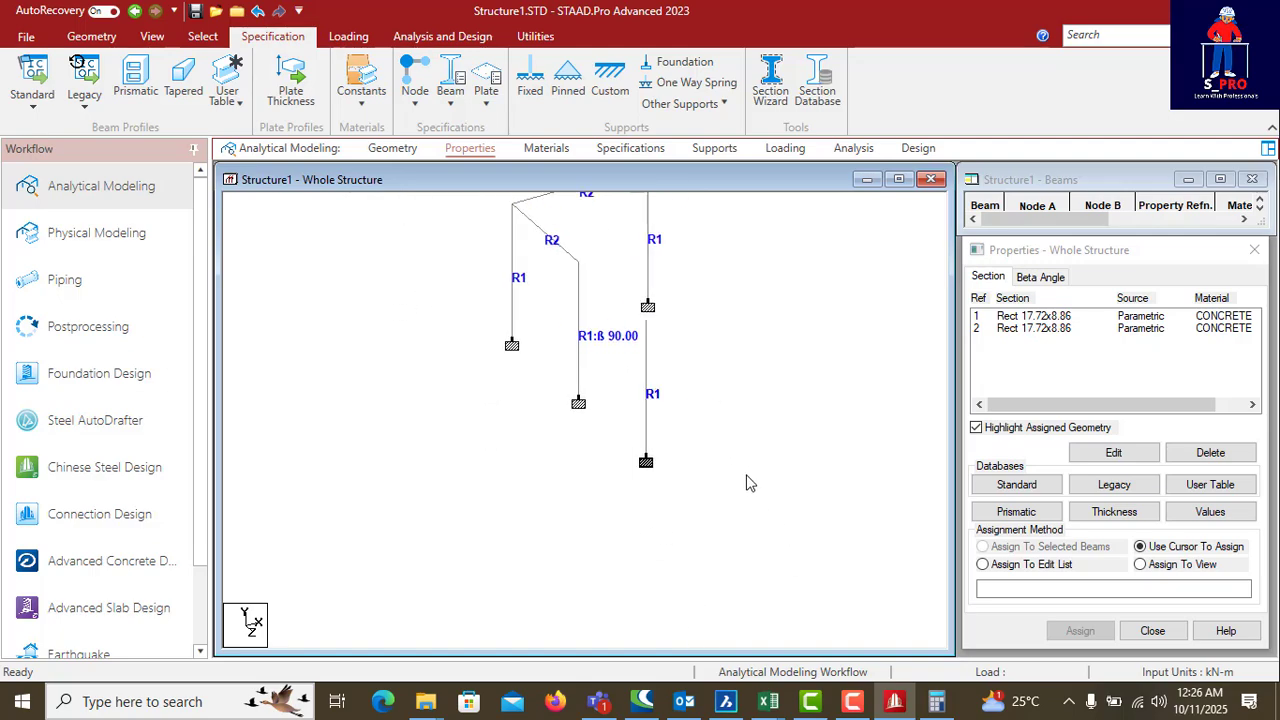
scroll(784, 483, "down", 2)
left_click_drag(708, 406, 485, 205)
left_click(152, 36)
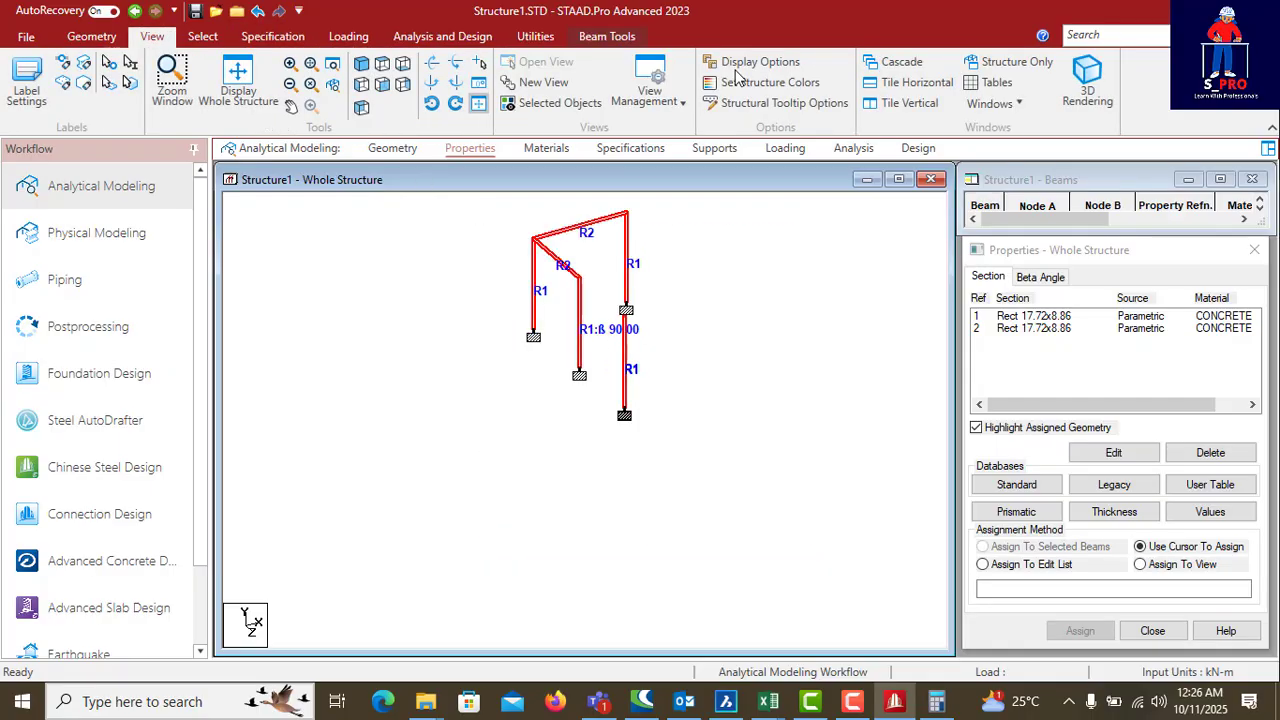
left_click(1087, 78)
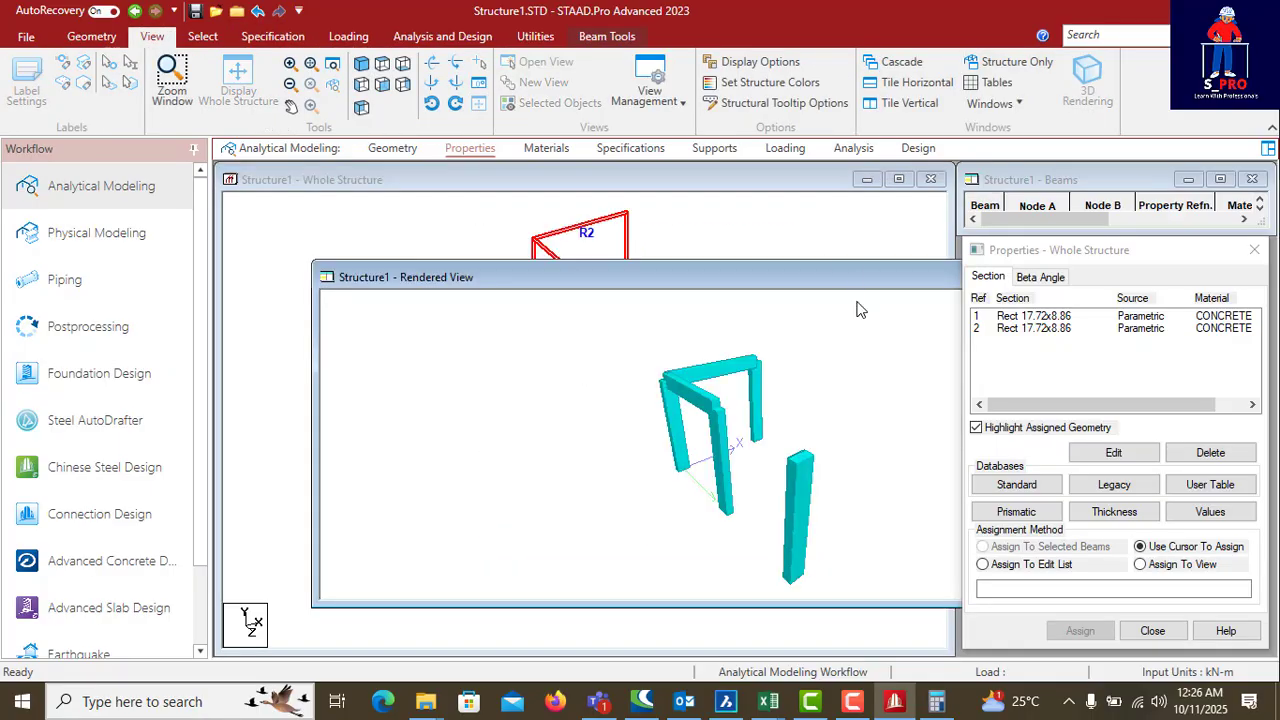
Step: Maximize the rendered view and examine the twin columns' orientation relative to the frame from different angles
left_click_drag(838, 234, 652, 262)
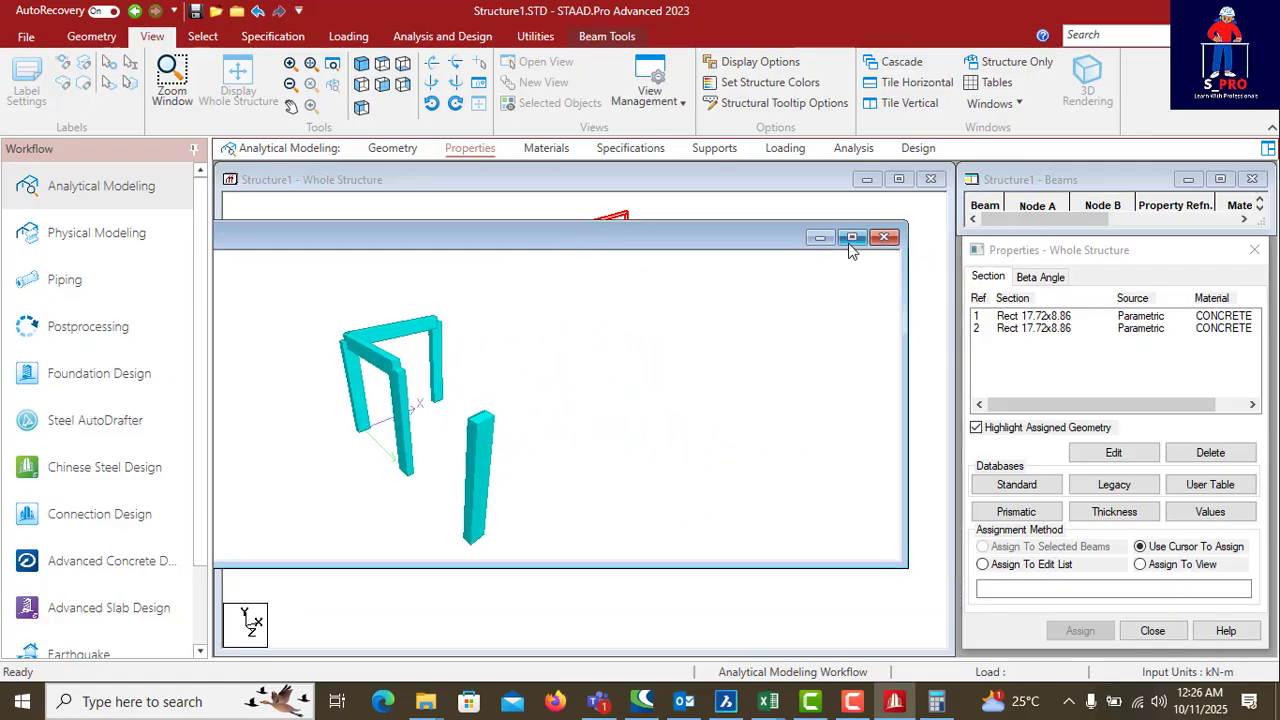
left_click(851, 238)
scroll(830, 496, "up", 5)
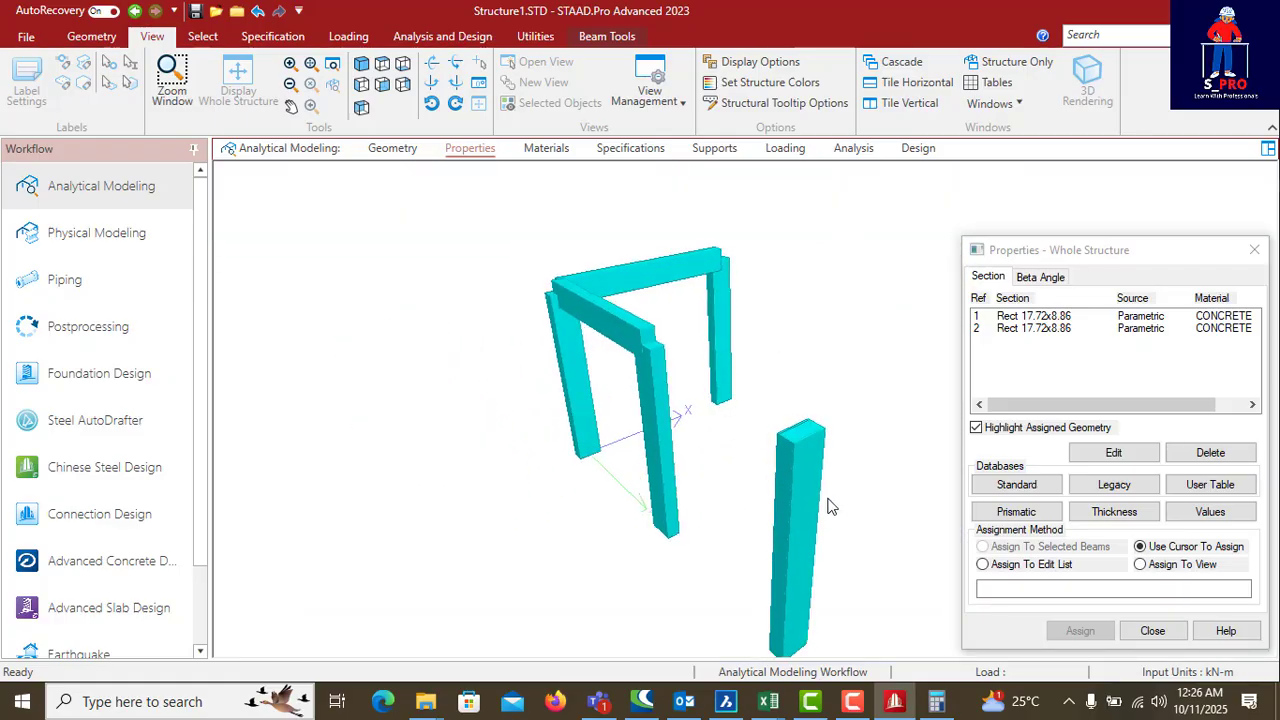
middle_click_drag(822, 492, 657, 368)
scroll(671, 385, "up", 4)
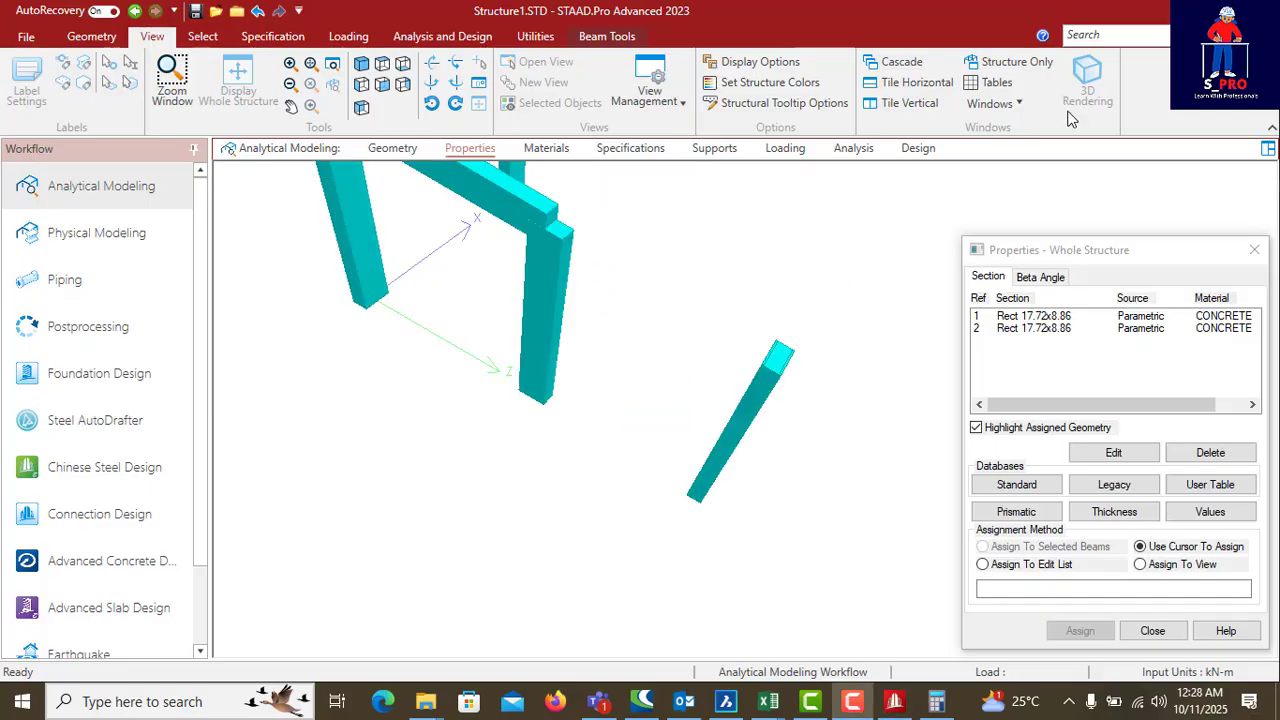
scroll(766, 395, "up", 5)
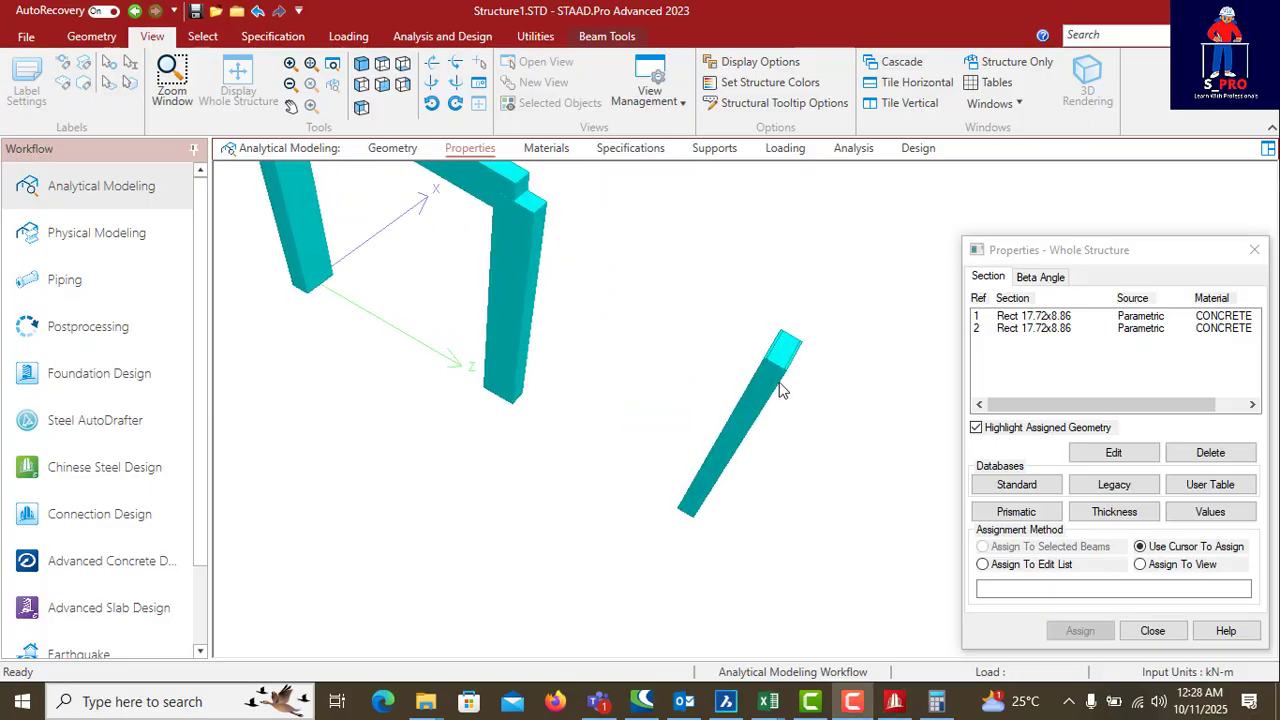
middle_click_drag(760, 368, 339, 218)
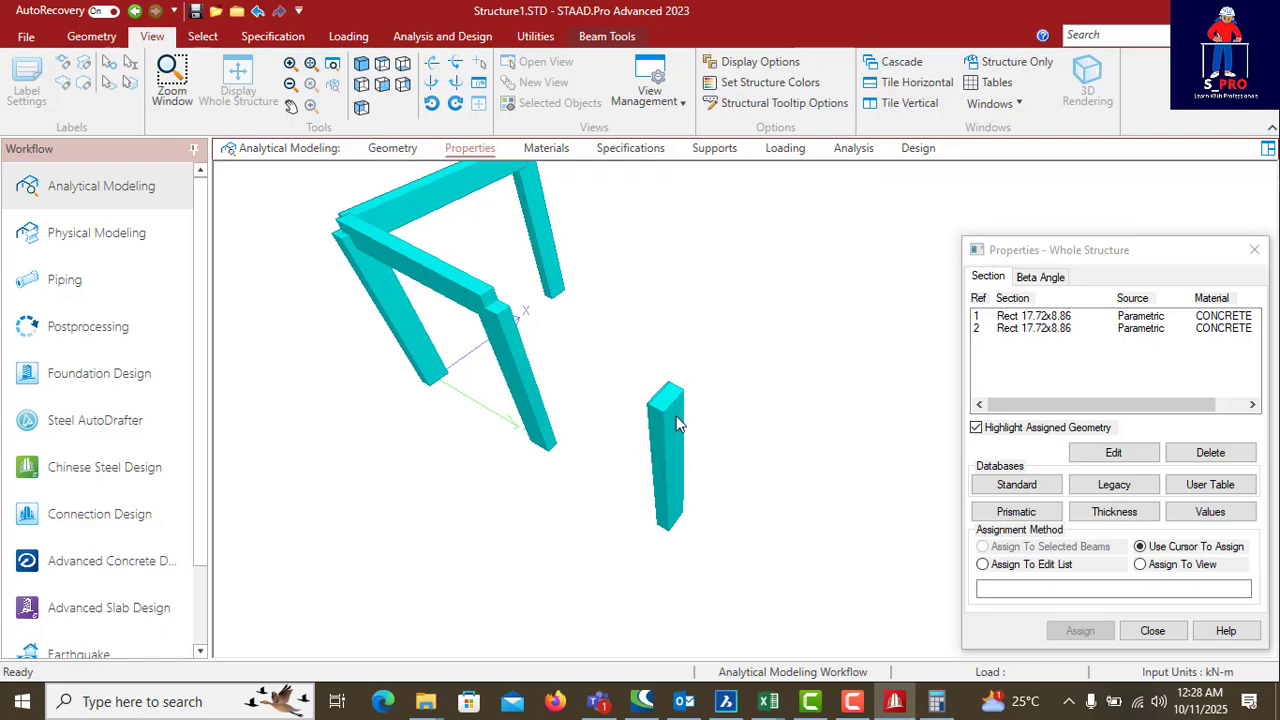
Step: Return to the geometry of the whole structure and delete the twin column at Z 6.025 m together with its orphaned nodes
left_click(391, 149)
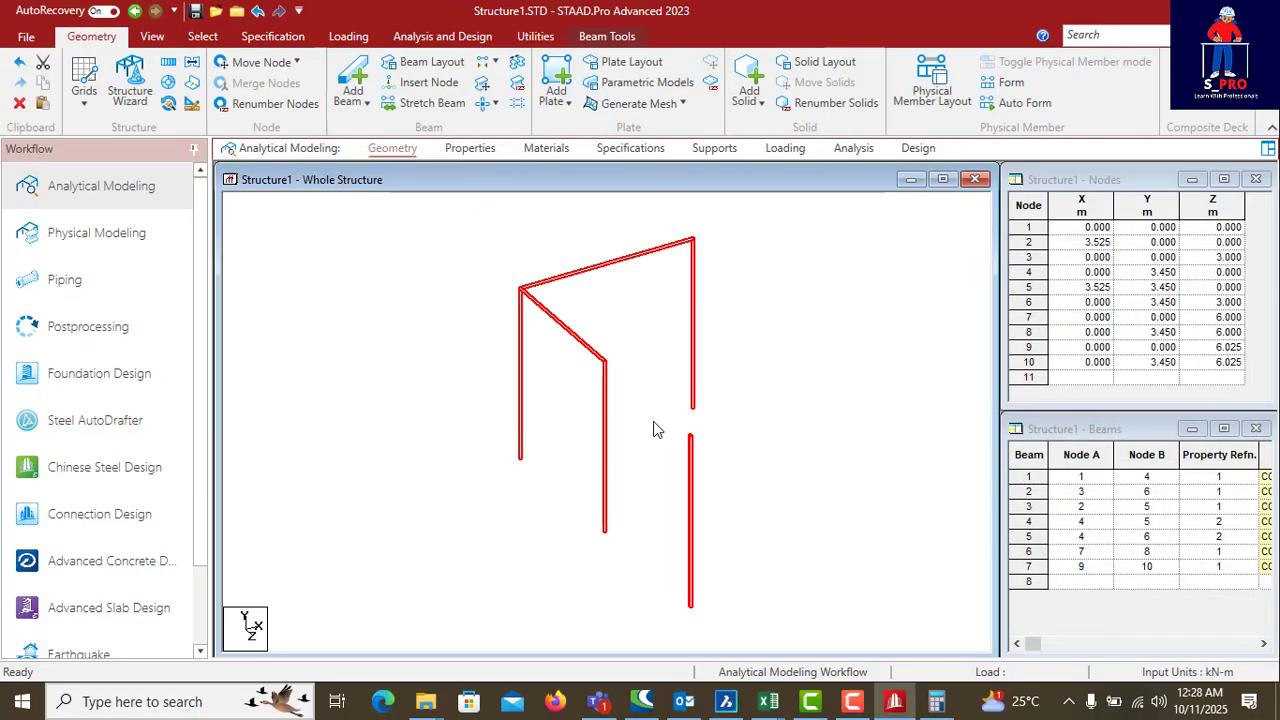
left_click(724, 530)
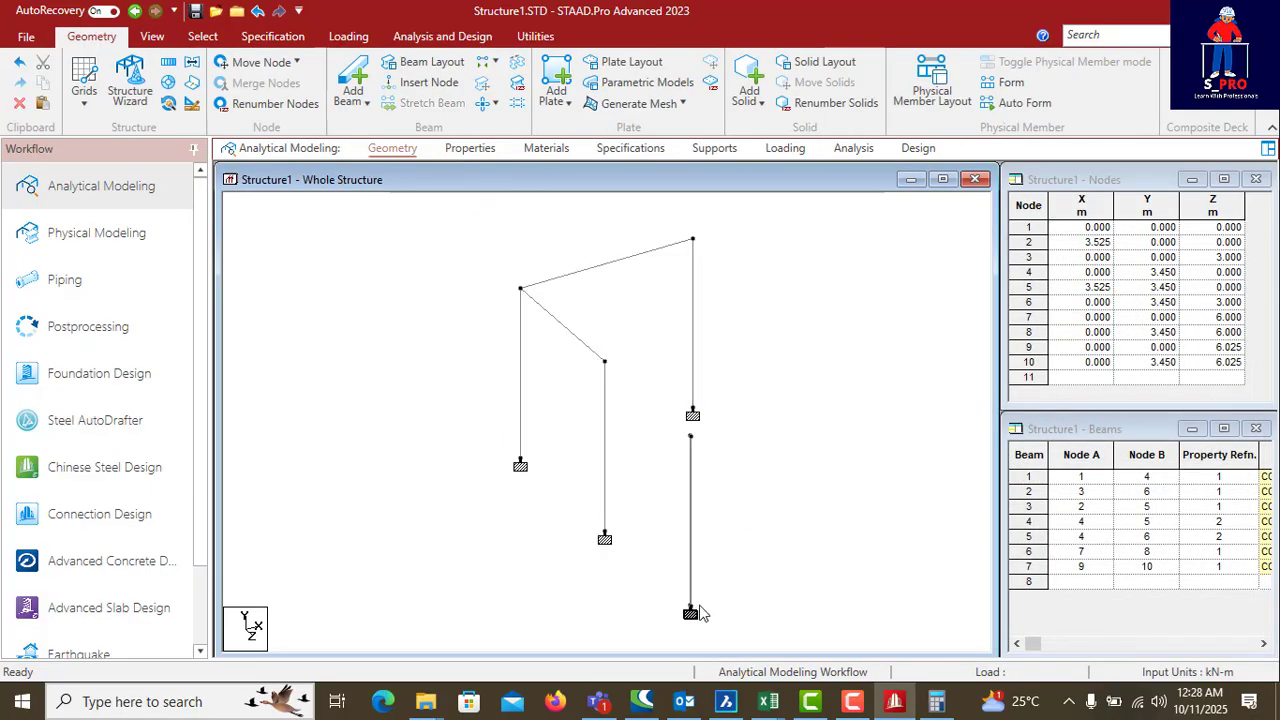
scroll(709, 523, "up", 6)
middle_click_drag(837, 531, 514, 359)
scroll(545, 364, "up", 7)
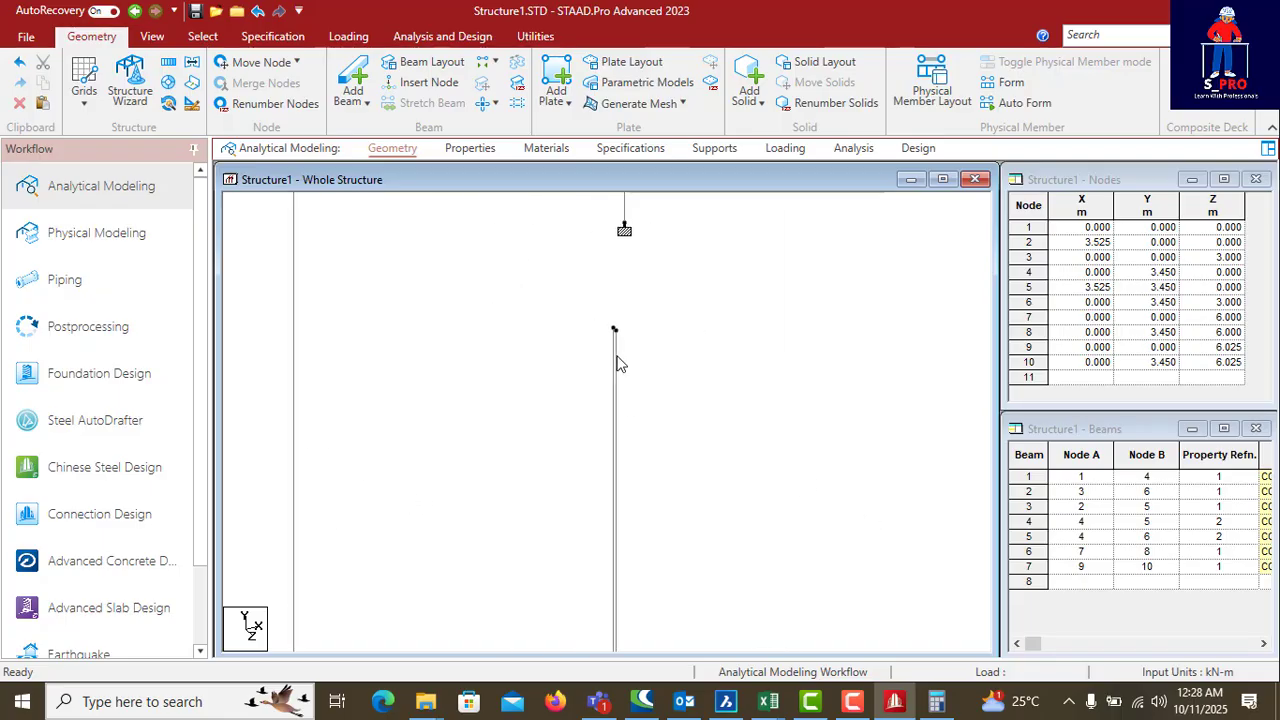
middle_click_drag(618, 363, 639, 361)
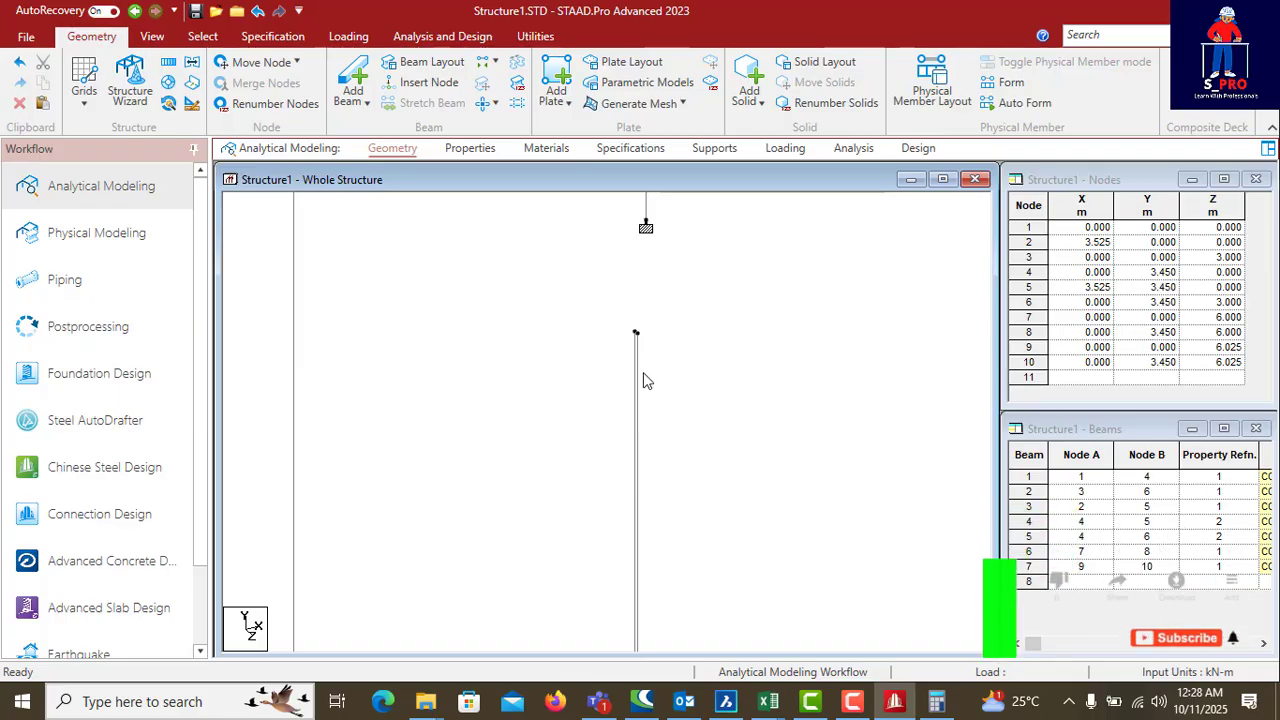
left_click(641, 378)
scroll(642, 386, "up", 1)
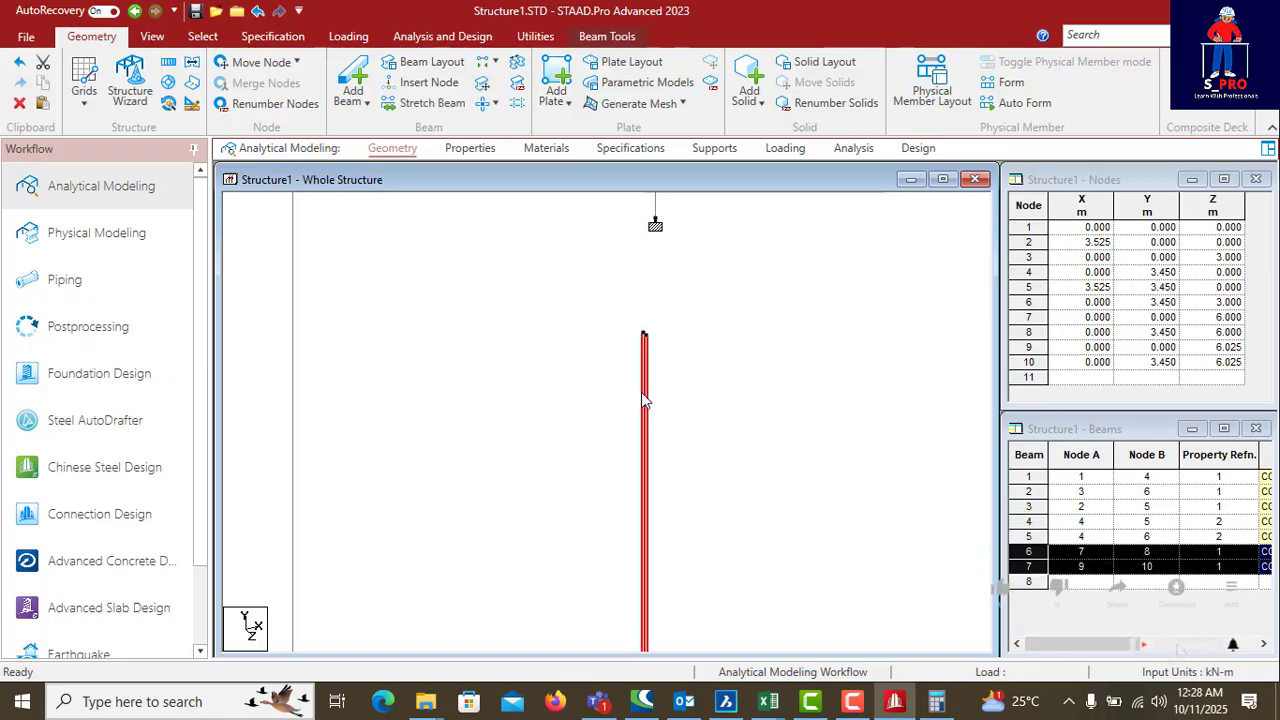
scroll(760, 428, "up", 2)
left_click(766, 436)
scroll(766, 436, "up", 3)
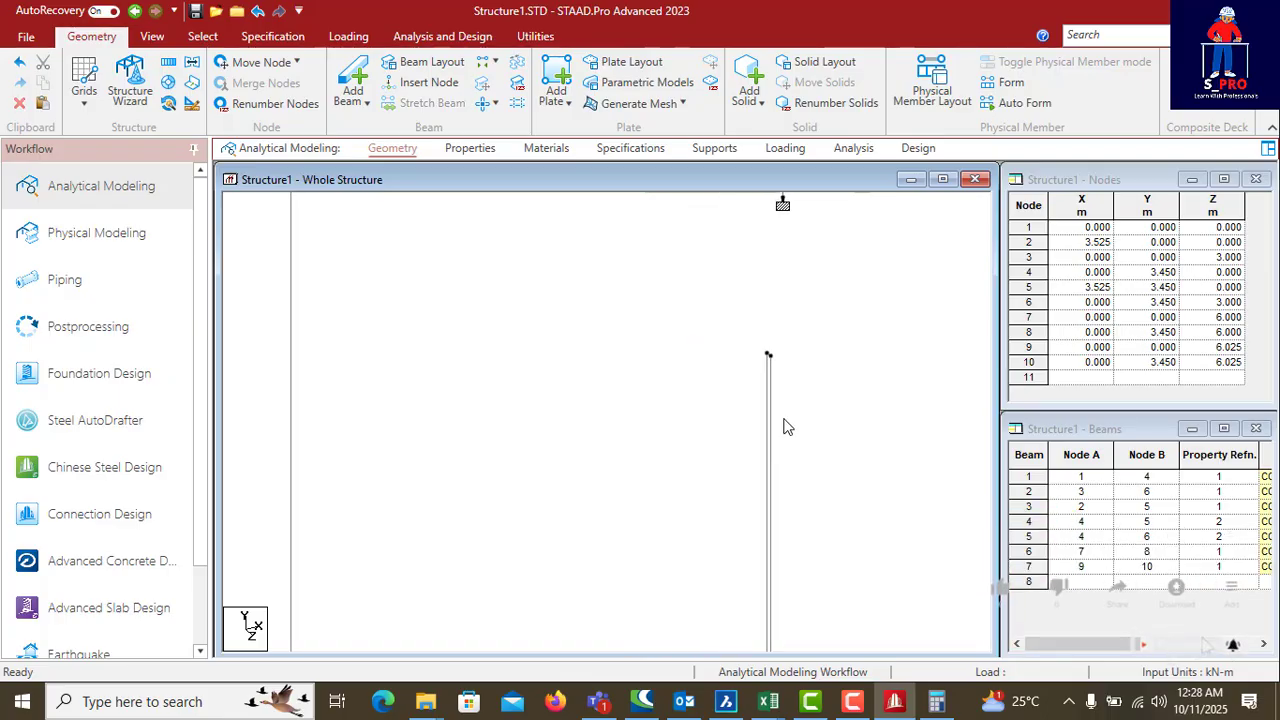
middle_click_drag(785, 427, 643, 366)
left_click(618, 343)
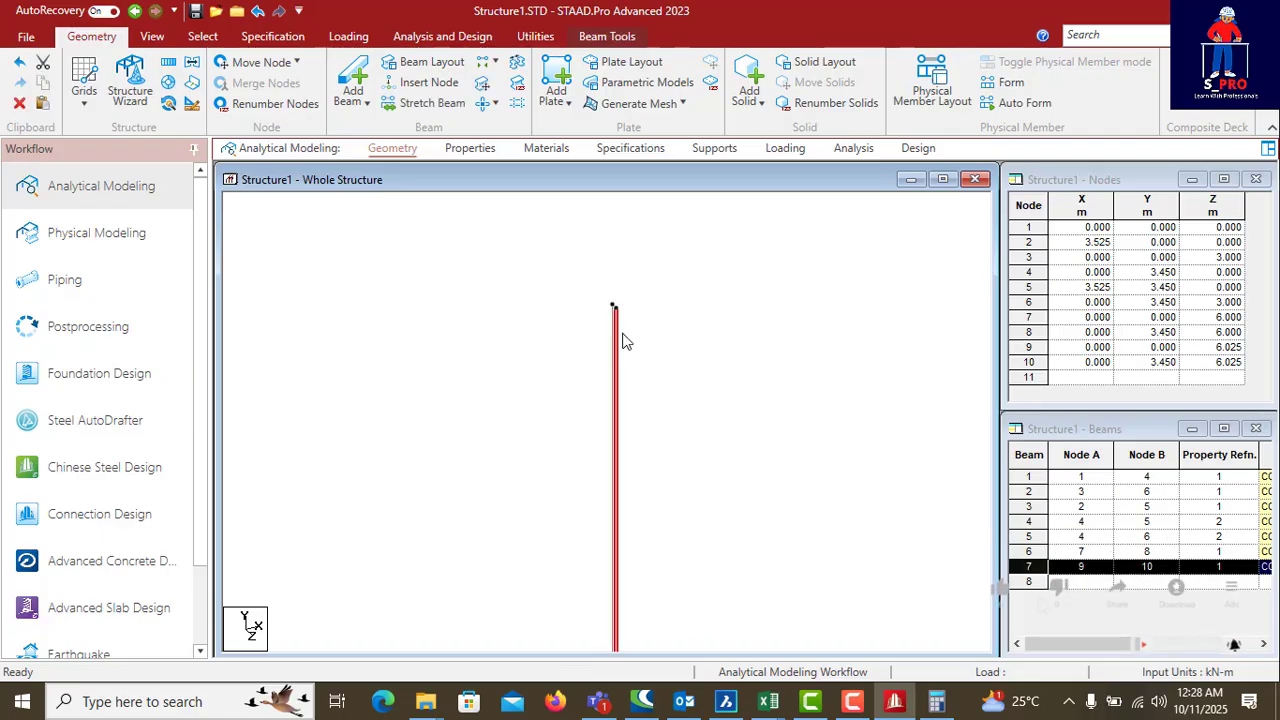
key("Delete")
left_click(694, 391)
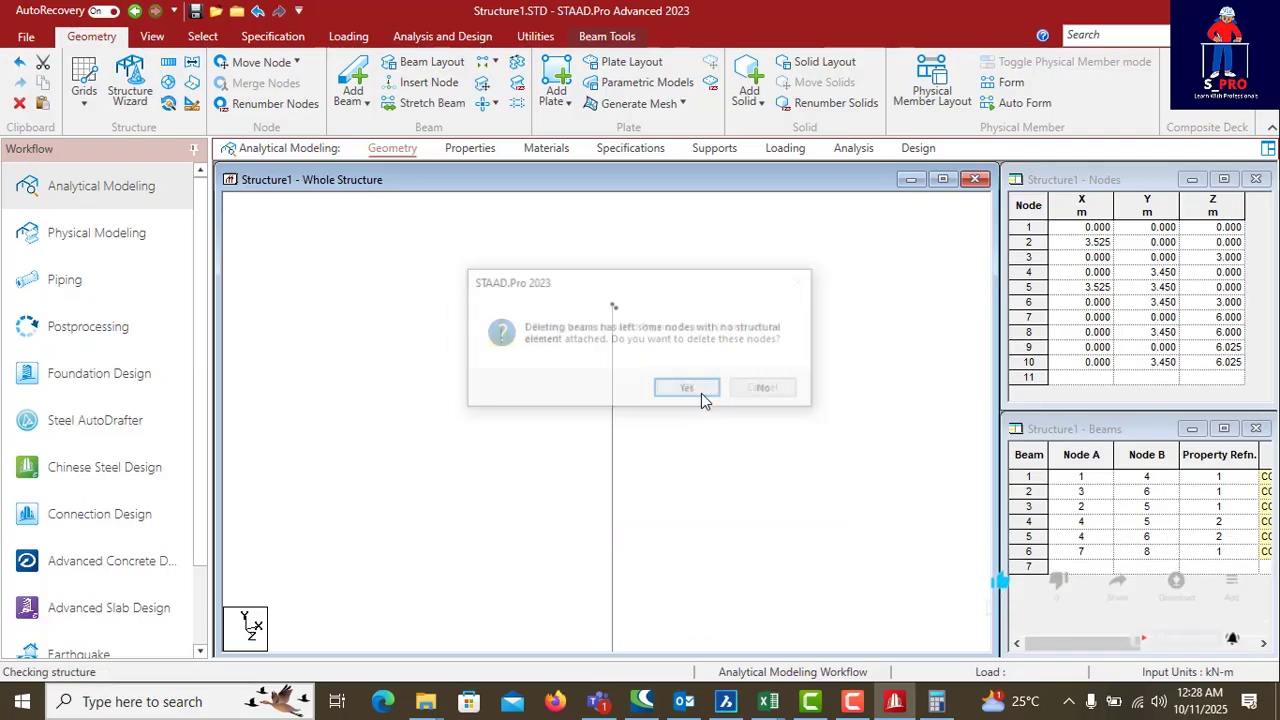
left_click(697, 394)
middle_click_drag(700, 392, 543, 368)
scroll(574, 430, "down", 15)
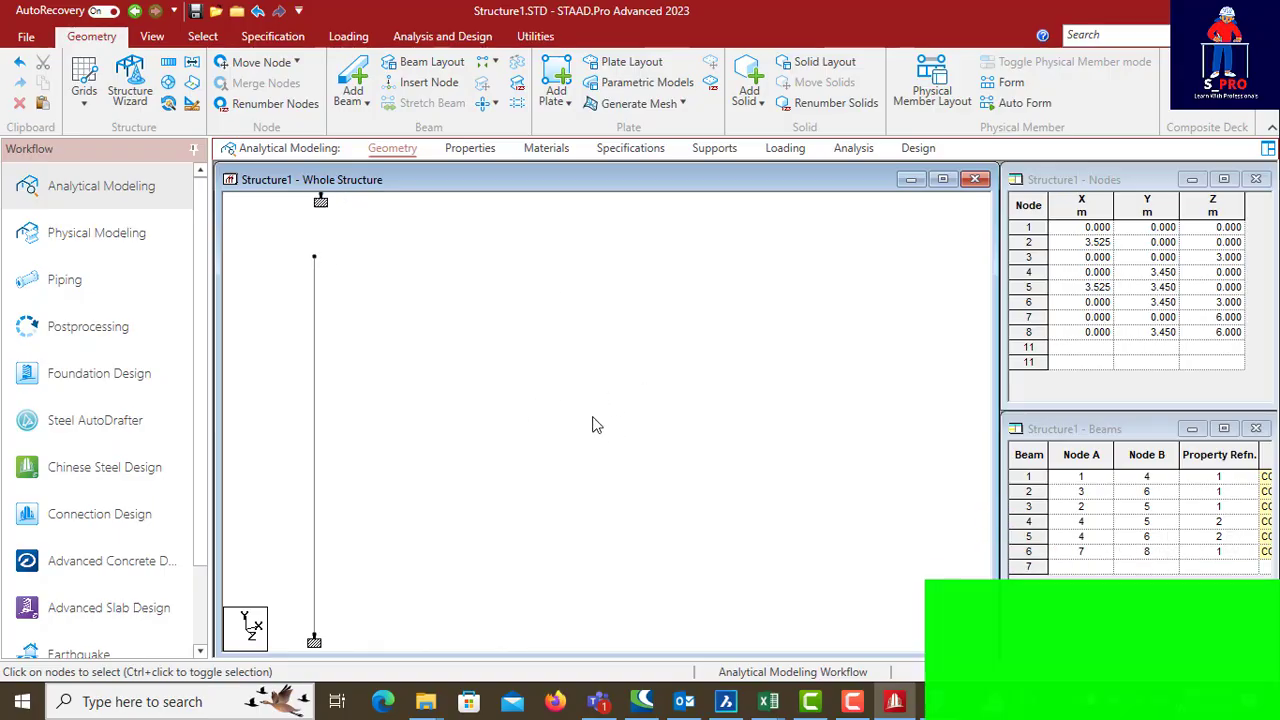
middle_click_drag(449, 418, 555, 415)
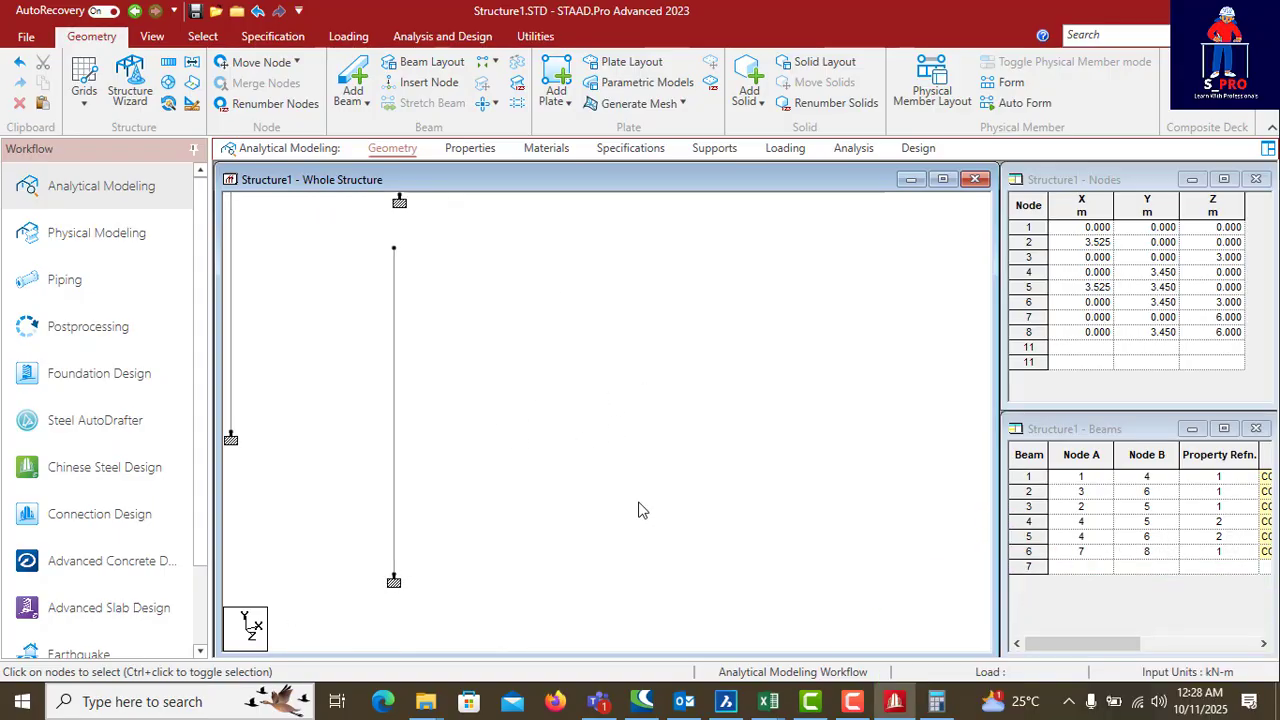
Step: Switch to BricsCAD and add a vertical linear dimension between the centres of the paired columns, placed outside the wall
left_click(727, 704)
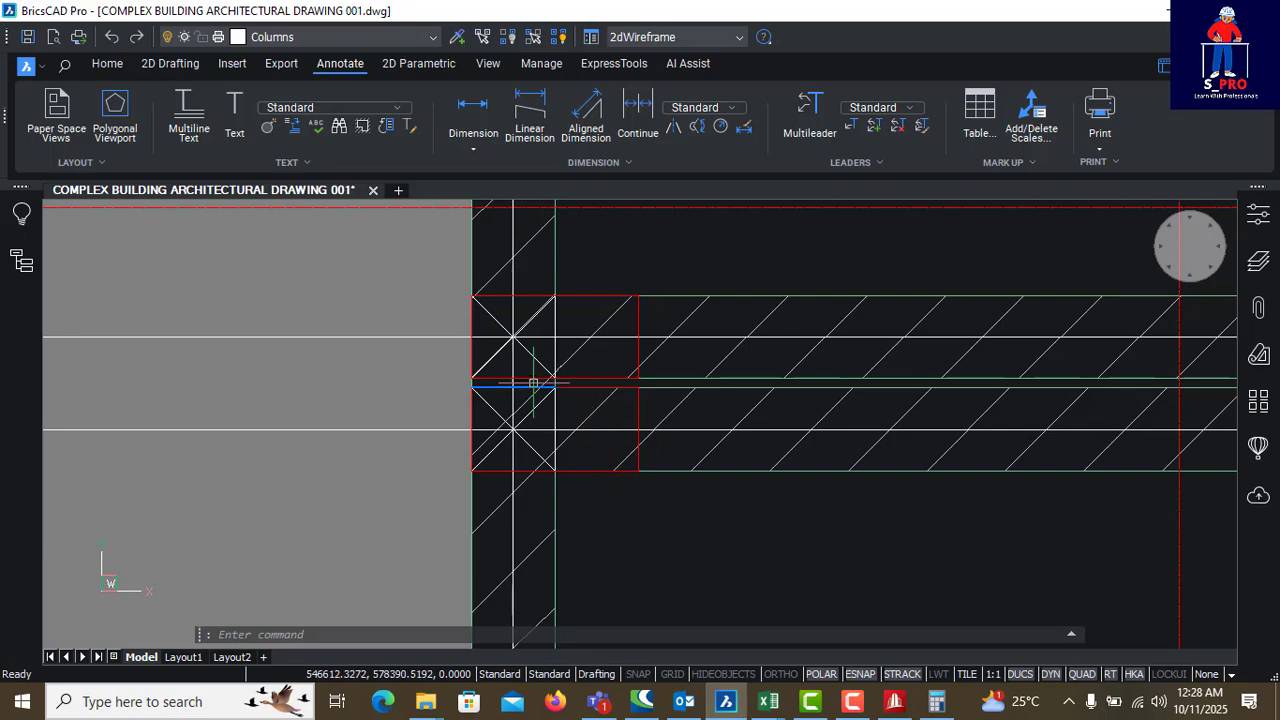
left_click(529, 110)
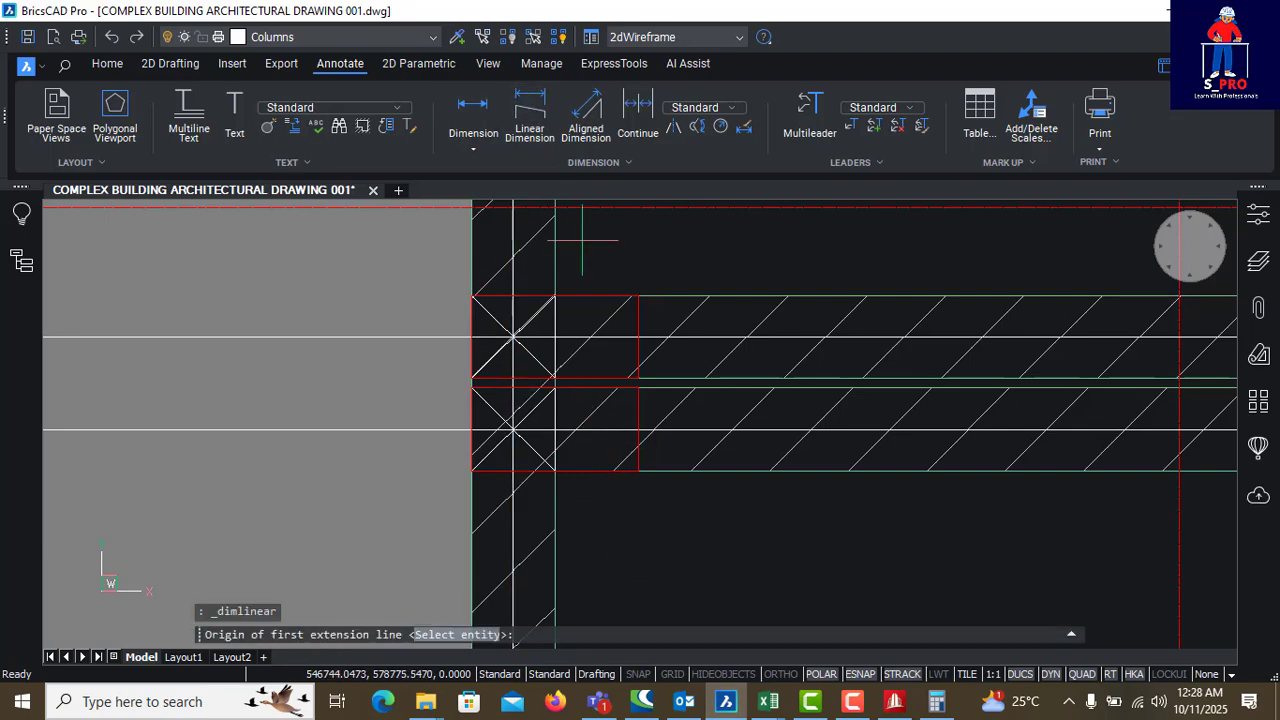
scroll(513, 336, "up", 5)
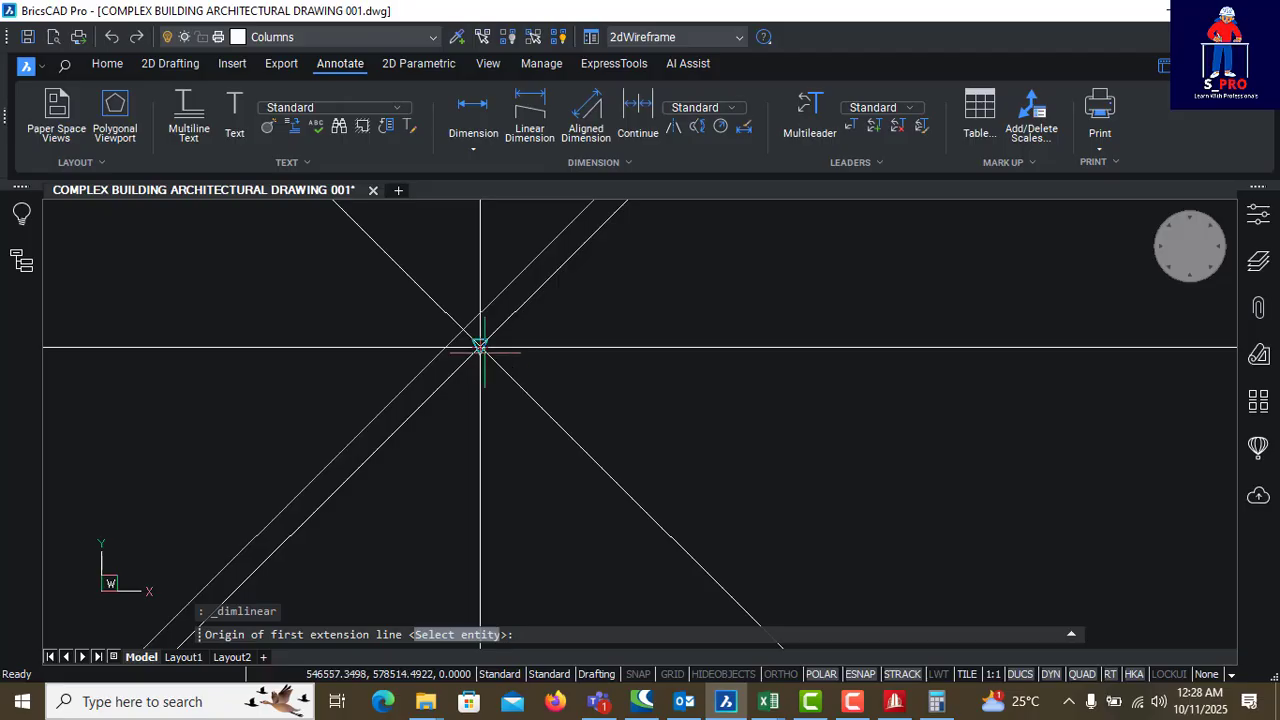
left_click(480, 346)
scroll(514, 310, "up", 5)
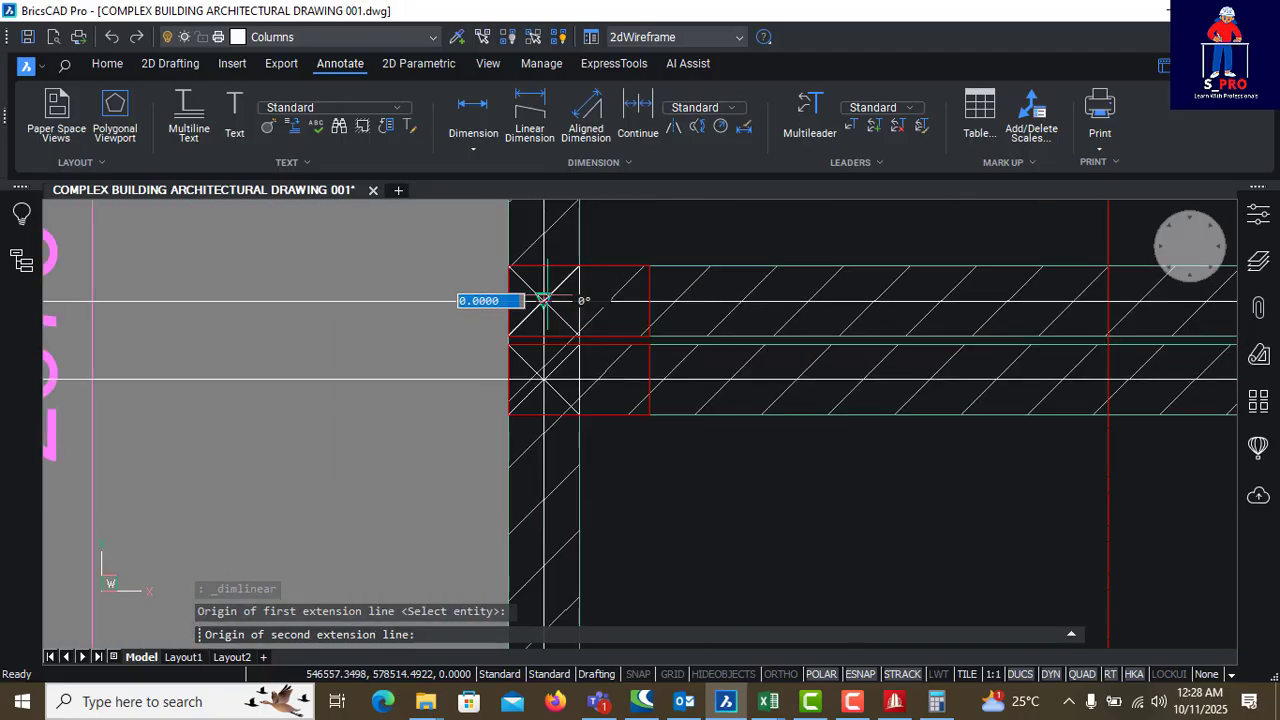
scroll(545, 375, "up", 4)
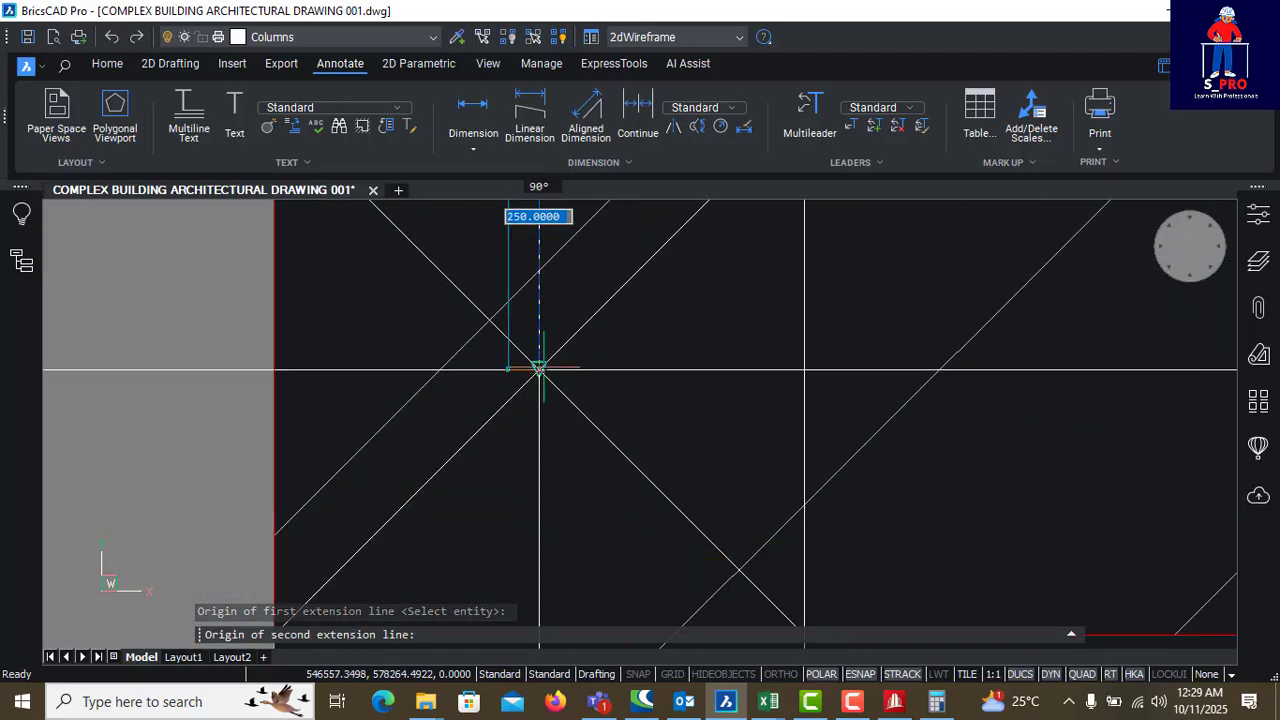
left_click(539, 368)
scroll(560, 400, "down", 5)
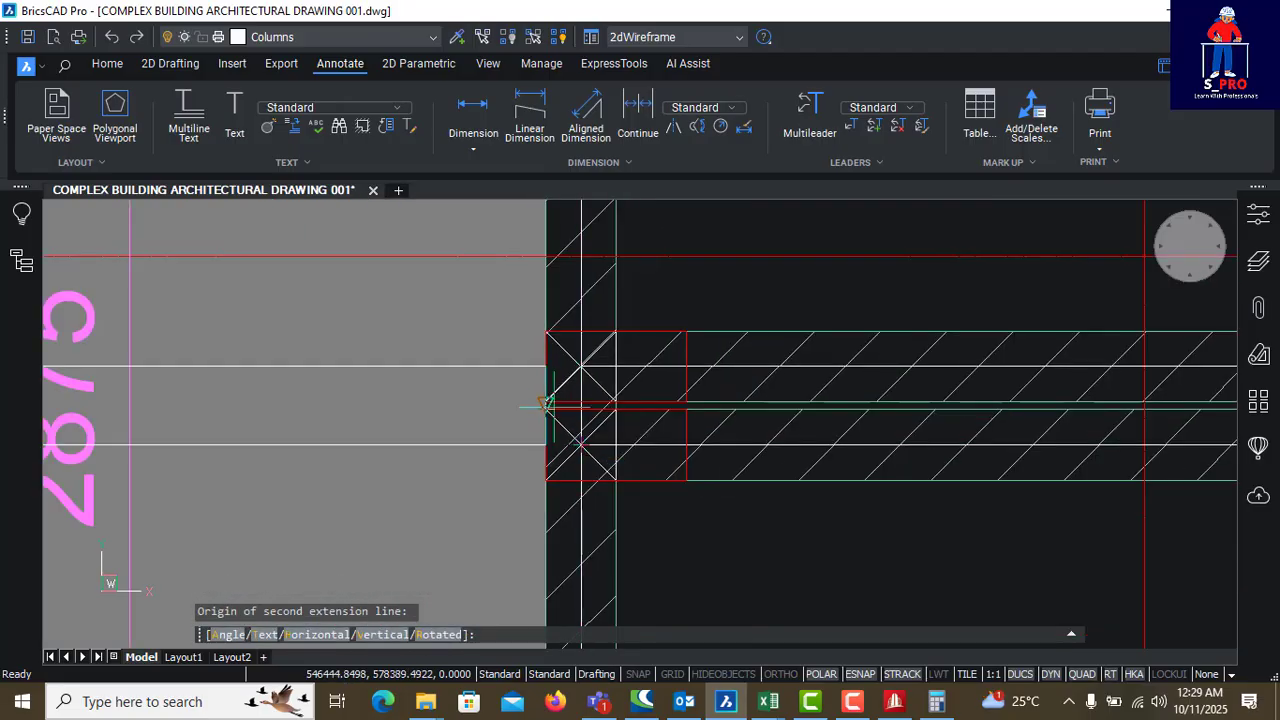
scroll(514, 404, "up", 6)
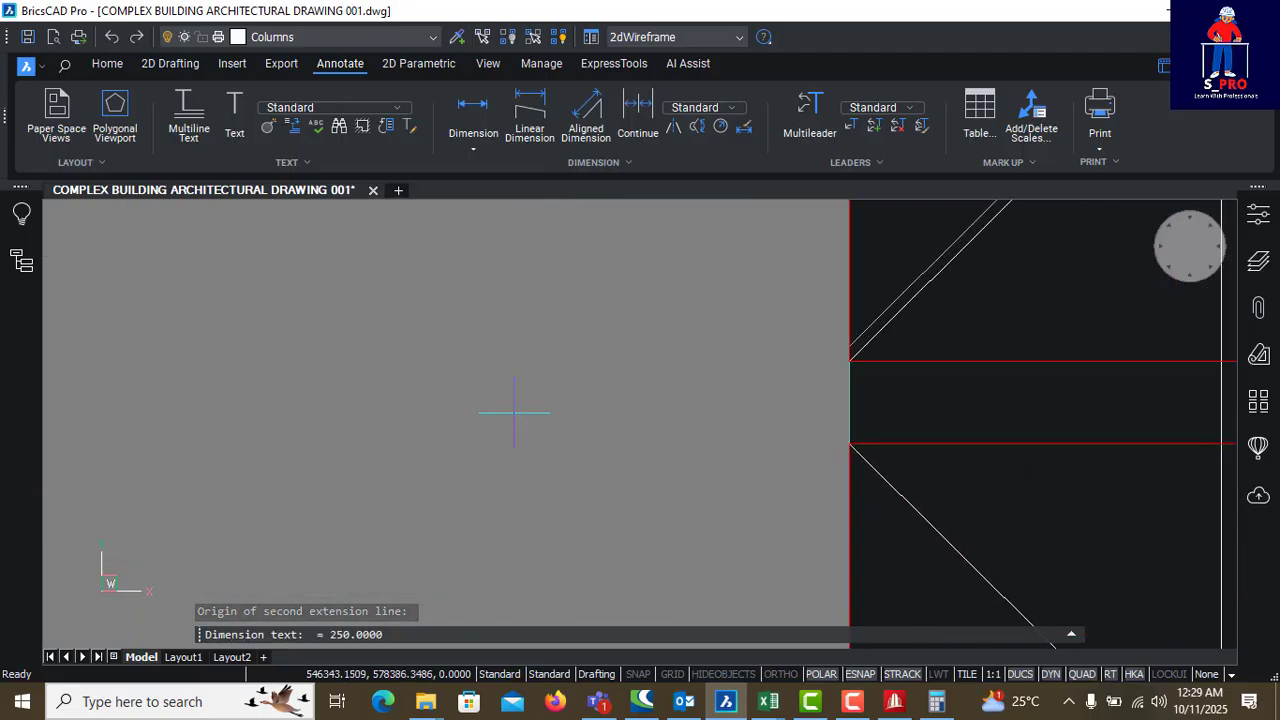
scroll(600, 430, "down", 3)
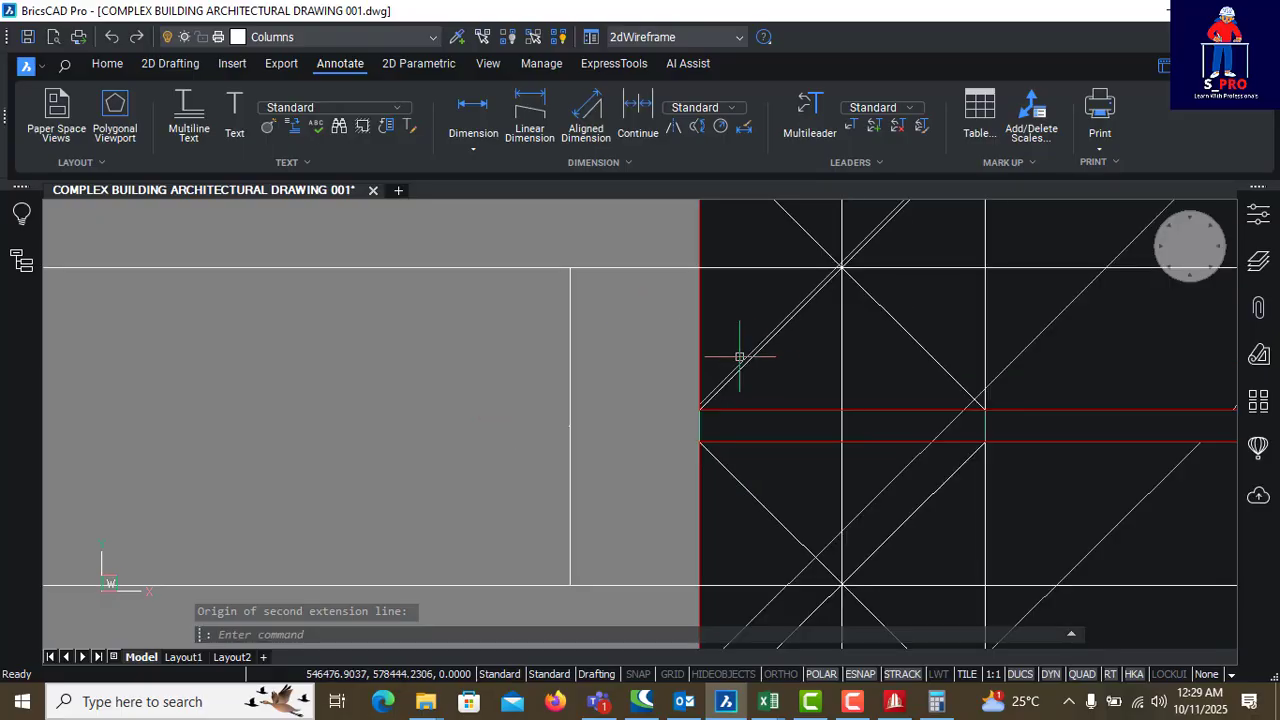
Step: Select the vertical dimension between the paired columns' centres and inspect its text up close
left_click(572, 425)
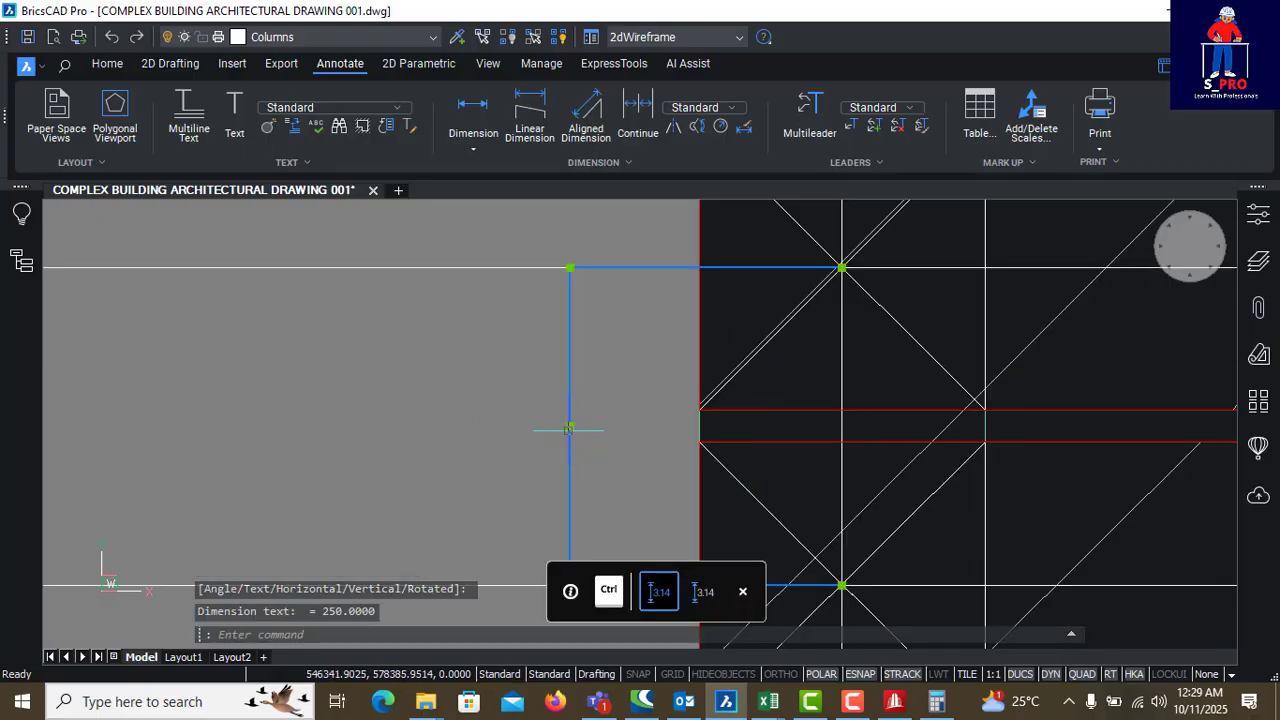
scroll(575, 430, "up", 10)
scroll(583, 446, "up", 2)
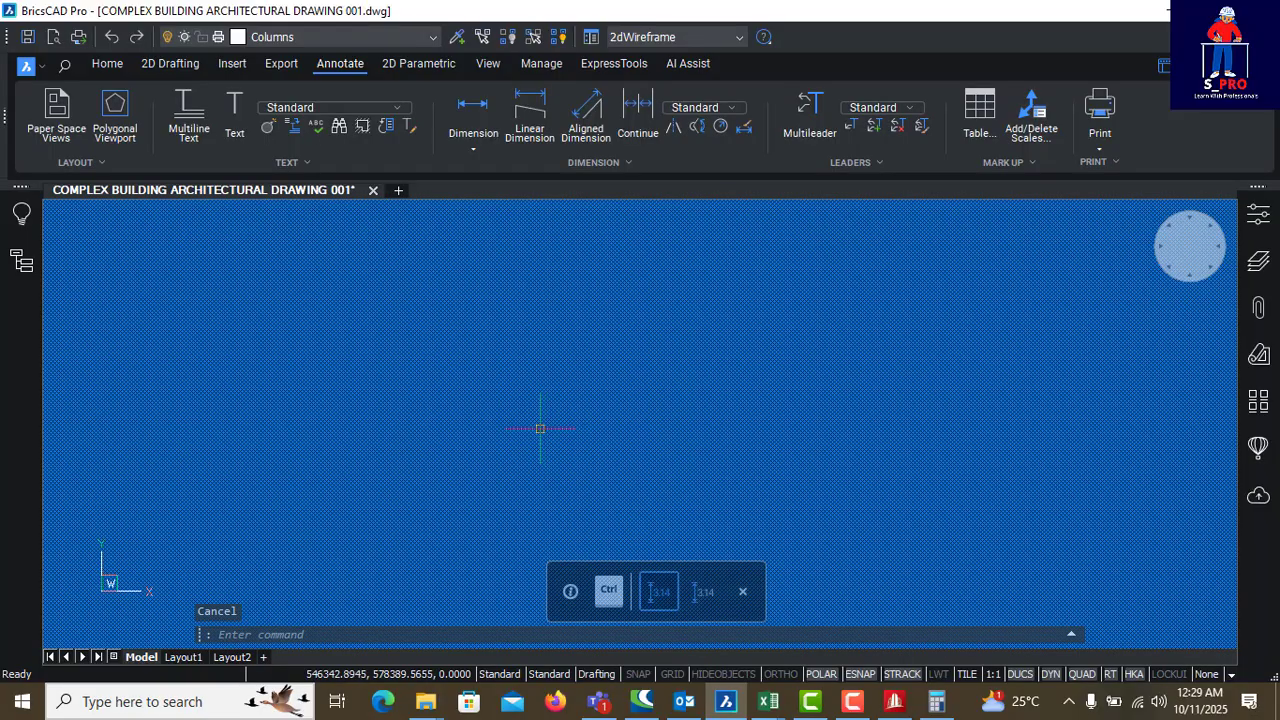
scroll(528, 425, "up", 8)
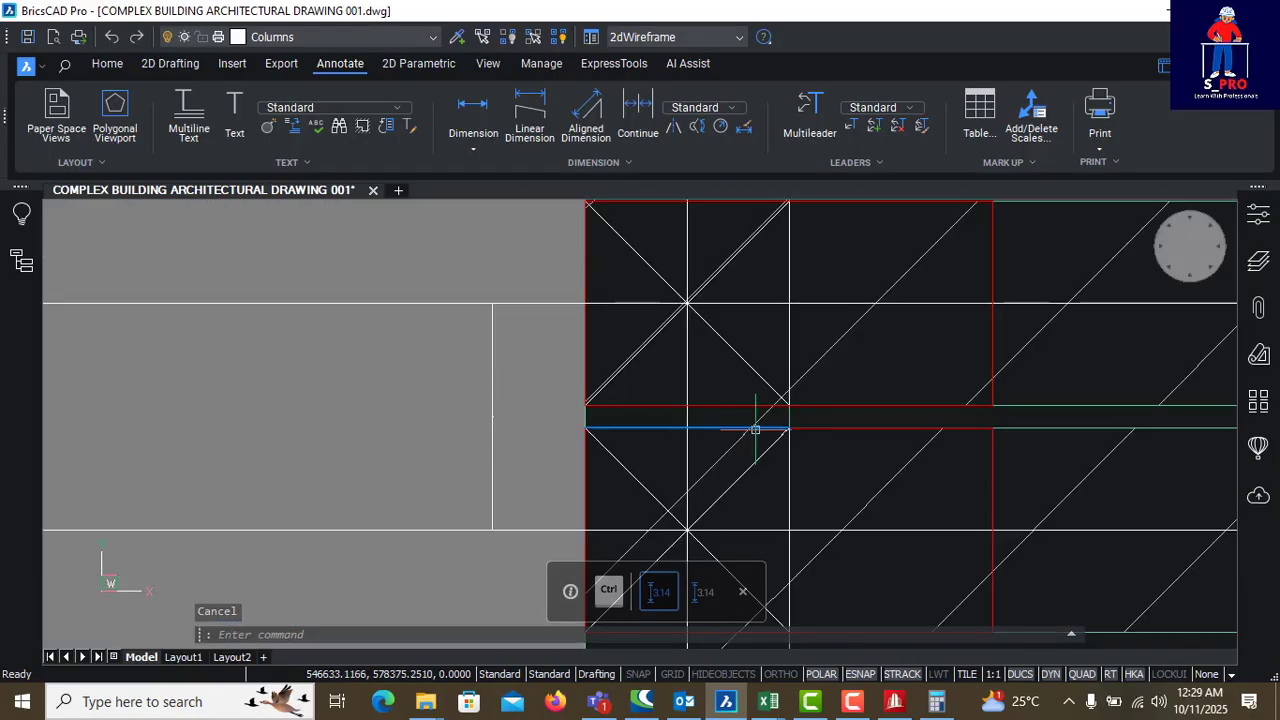
Step: Examine the gap between the paired columns and how their outlines sit along the two parallel walls
scroll(690, 400, "down", 4)
scroll(638, 402, "up", 5)
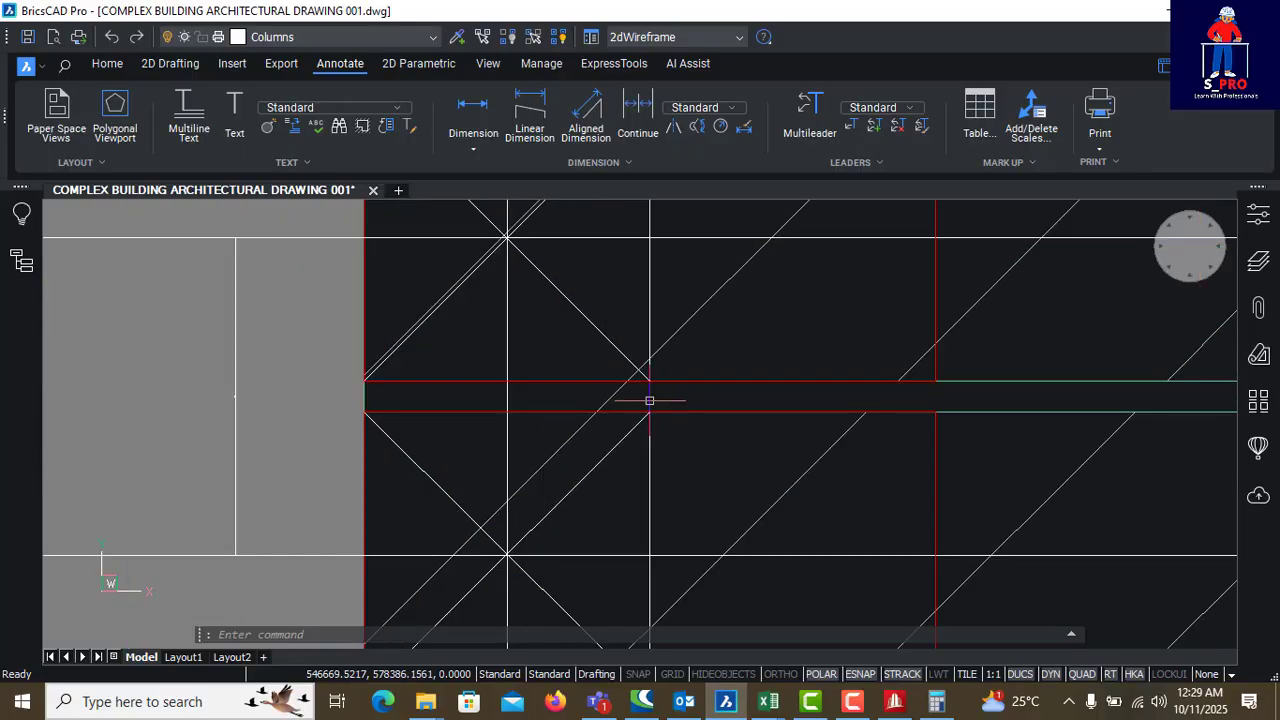
scroll(546, 369, "down", 3)
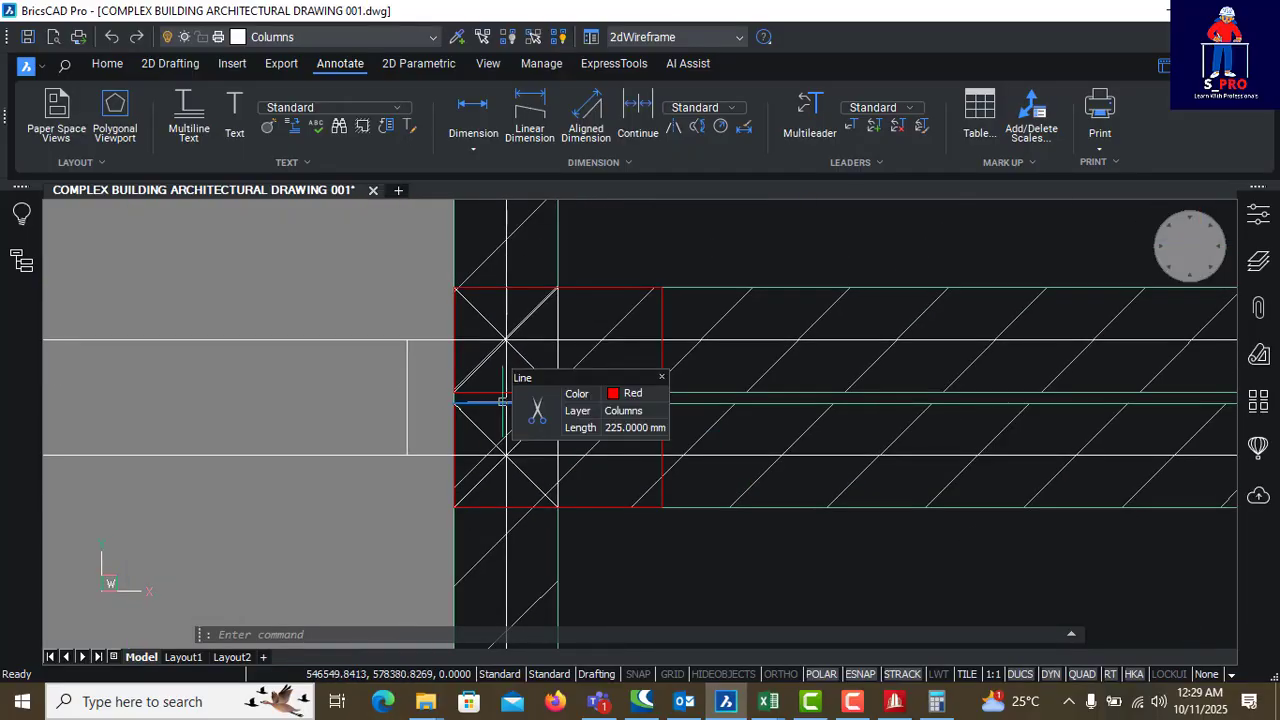
scroll(512, 400, "up", 4)
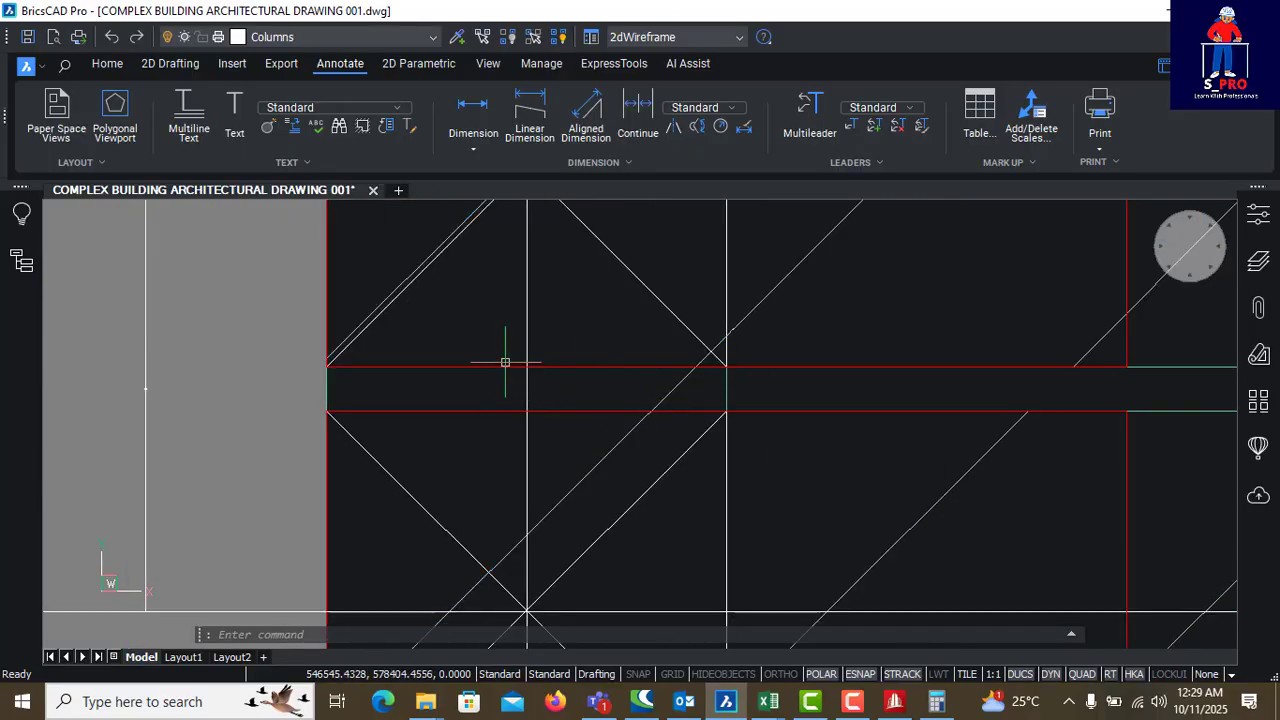
scroll(505, 362, "down", 2)
scroll(523, 362, "up", 4)
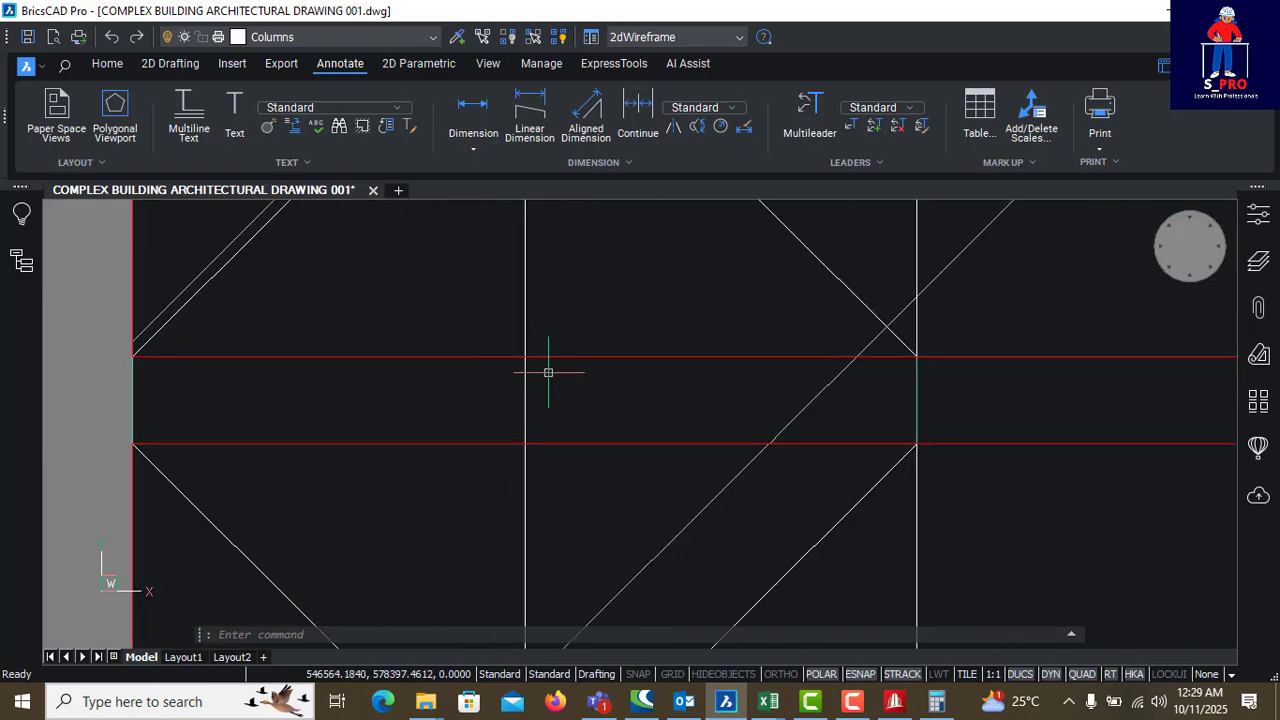
scroll(548, 372, "down", 4)
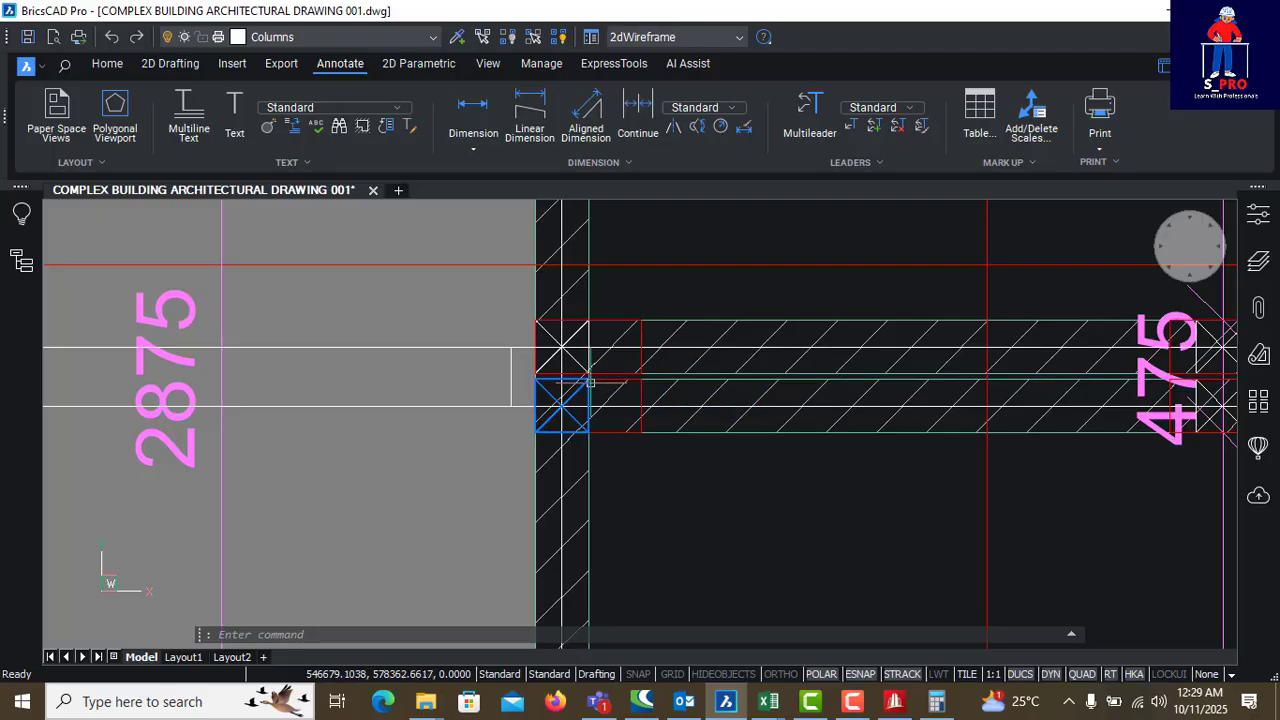
scroll(565, 363, "up", 2)
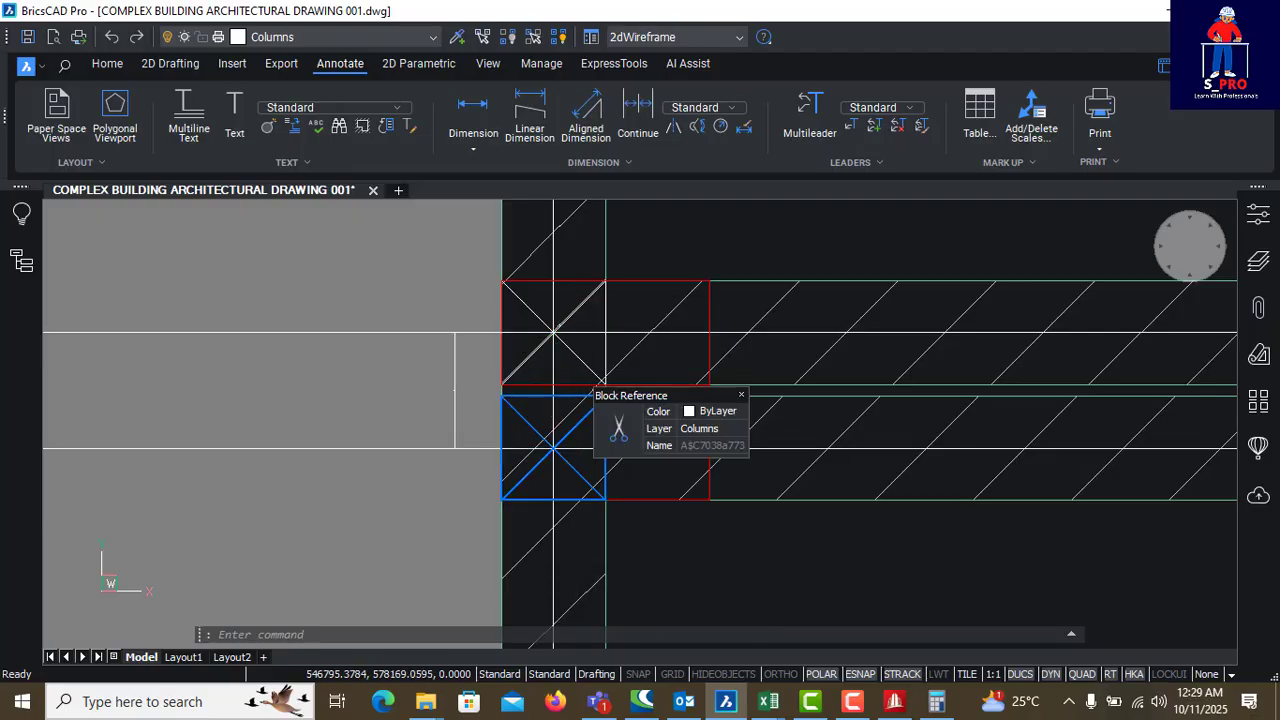
Step: Switch to STAAD.Pro and paste a copy of the column at Z 6.000 m, offset 0.25 m along Z
left_click(894, 701)
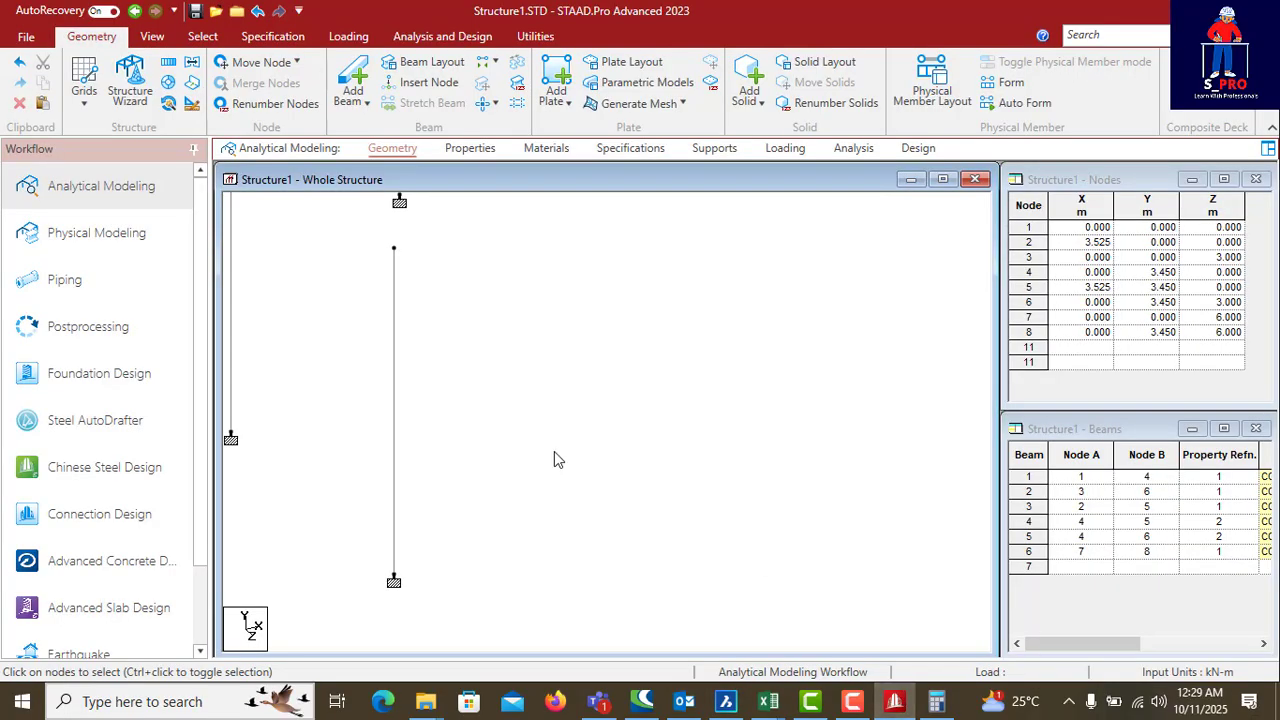
left_click(395, 410)
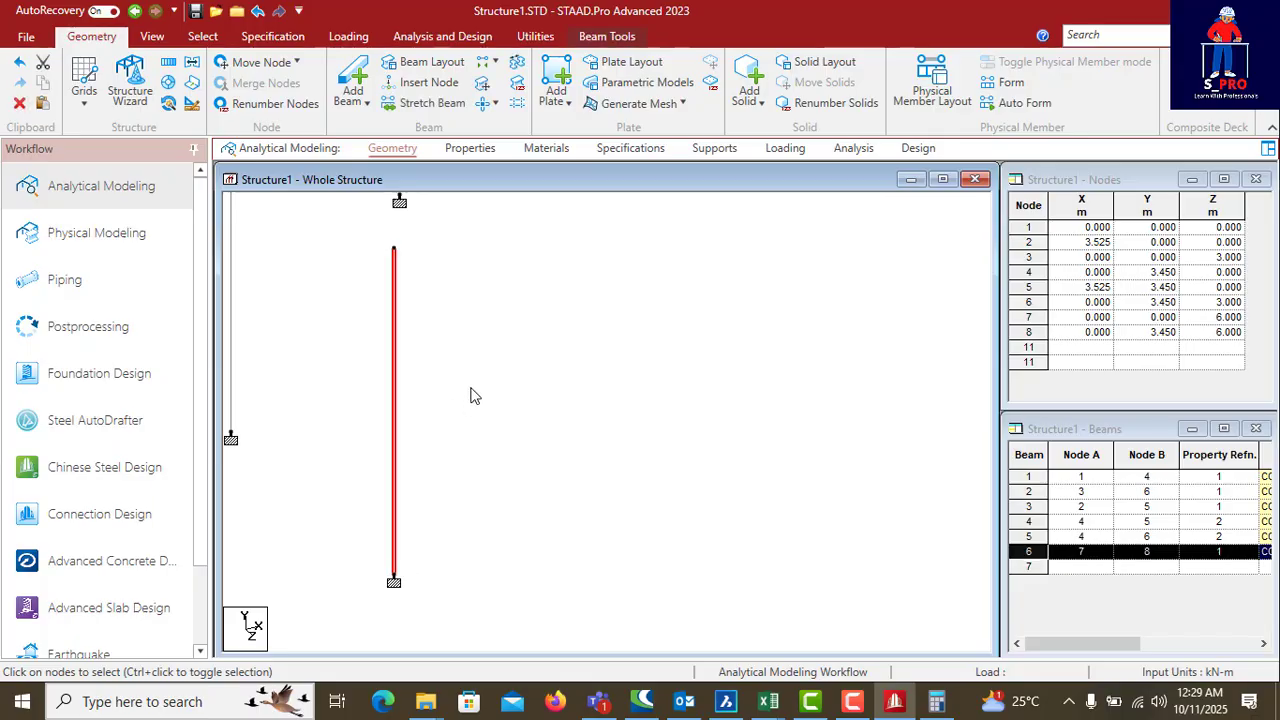
key("ctrl+v")
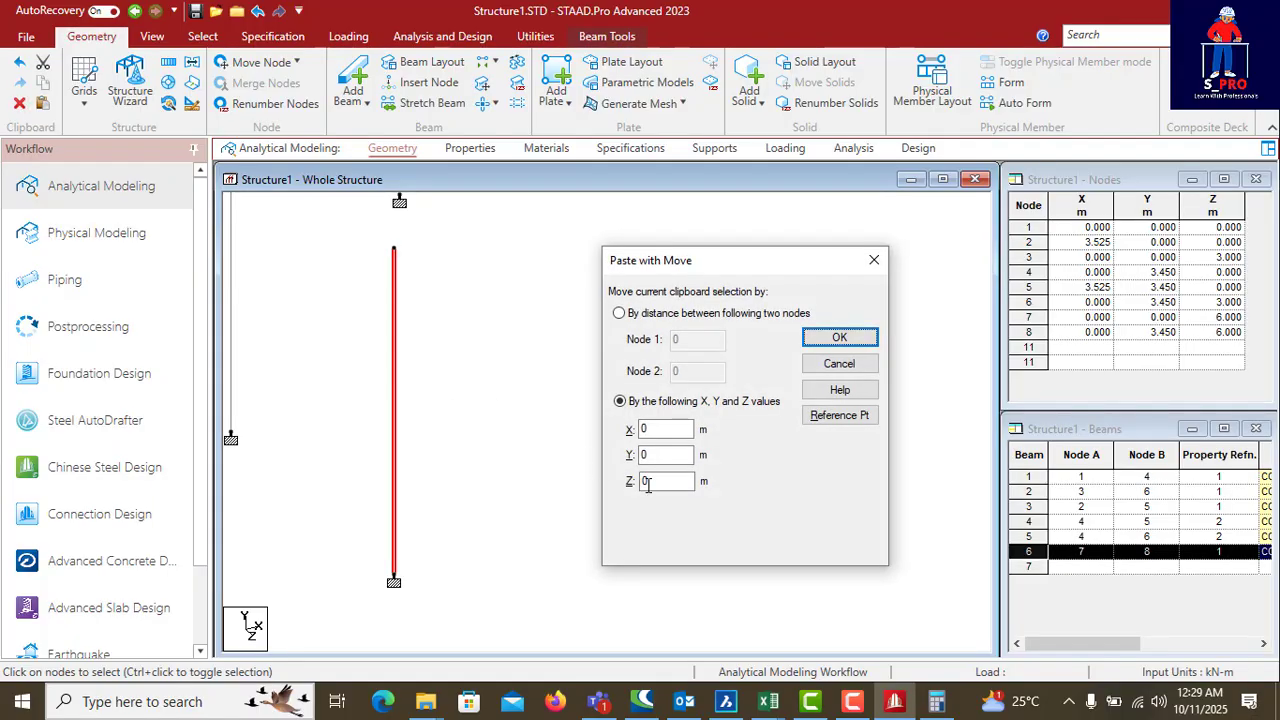
type("0")
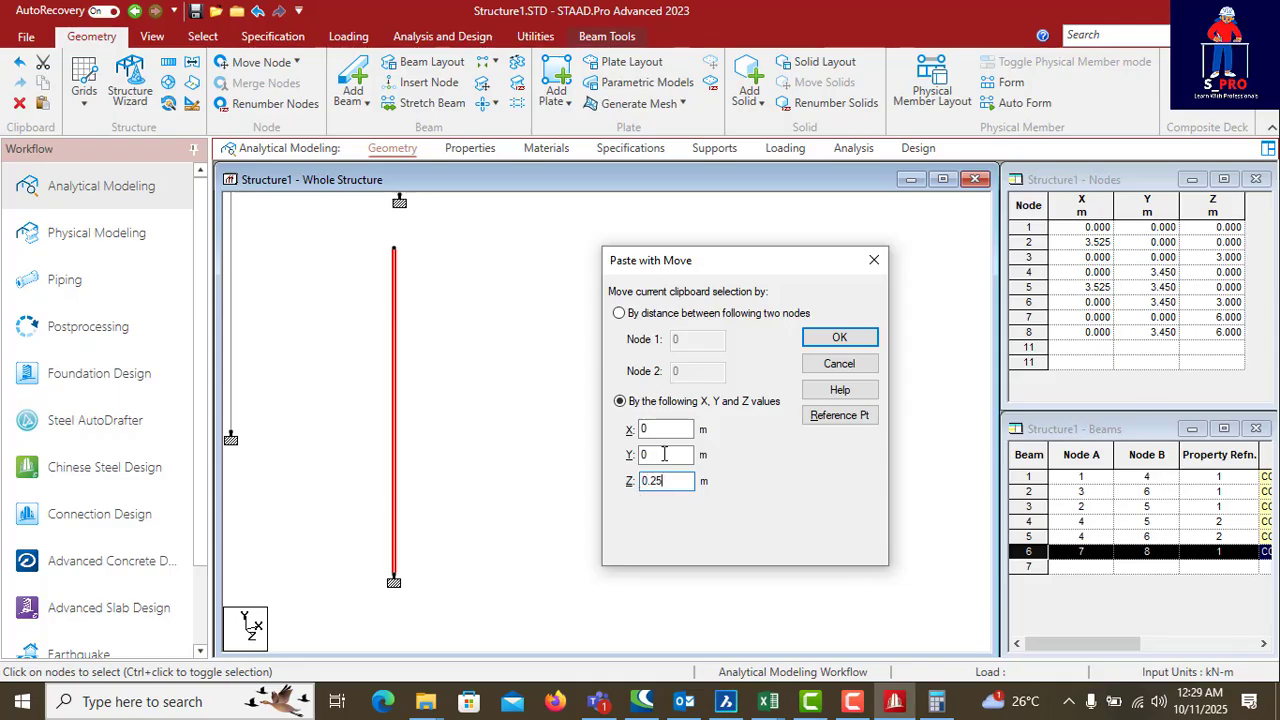
left_click(840, 338)
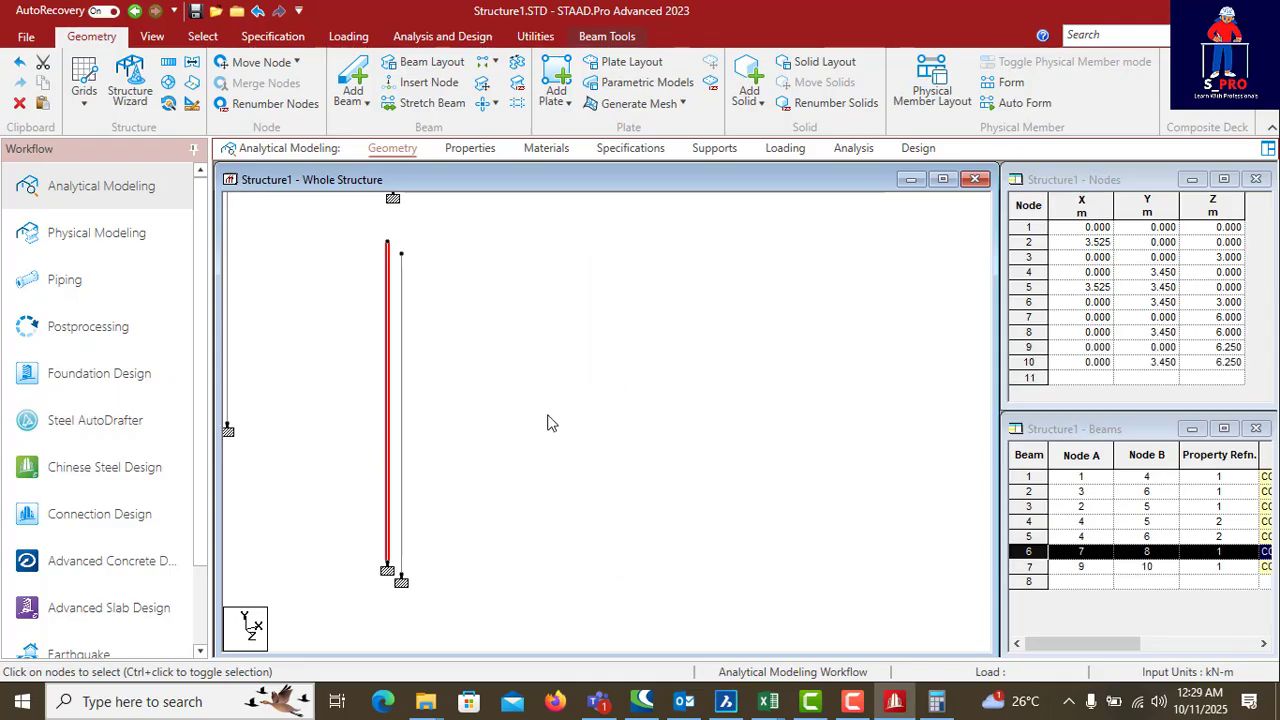
Step: Measure the node-to-node distance between the twin columns' tops and remove the distance label
scroll(657, 454, "down", 4)
middle_click_drag(477, 417, 560, 472)
scroll(716, 469, "down", 8)
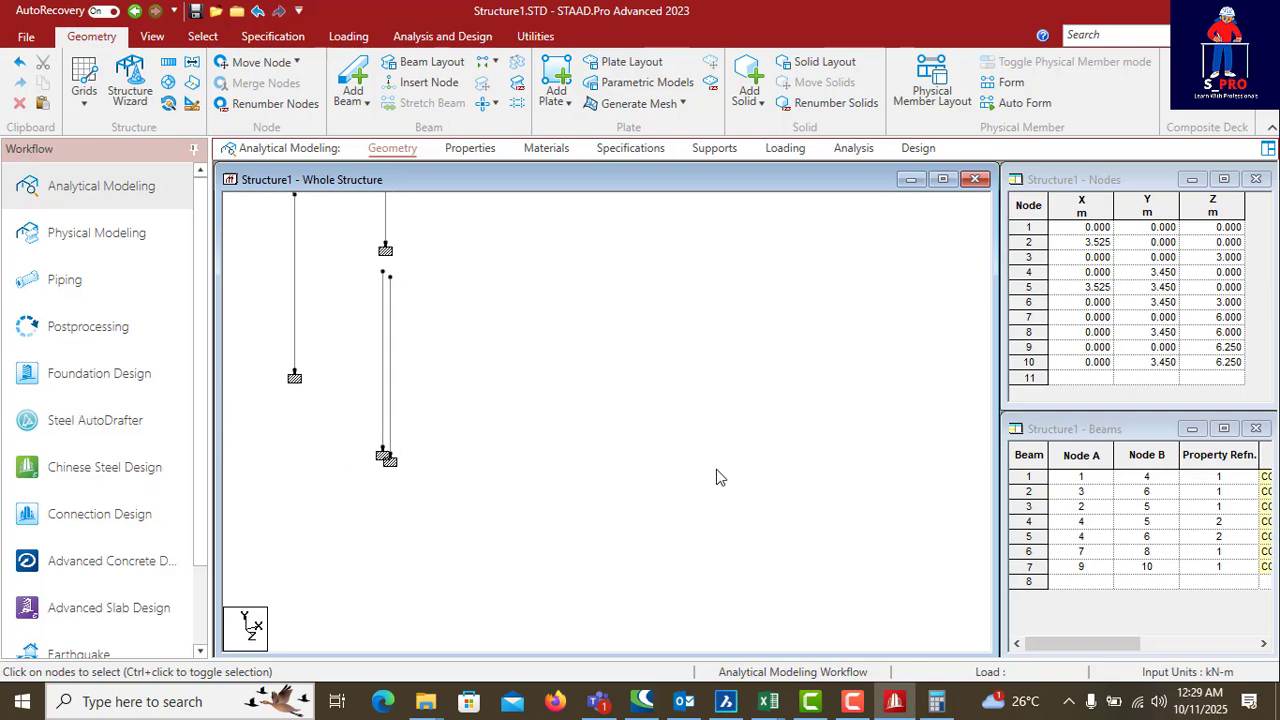
middle_click_drag(263, 331, 617, 440)
scroll(710, 430, "up", 5)
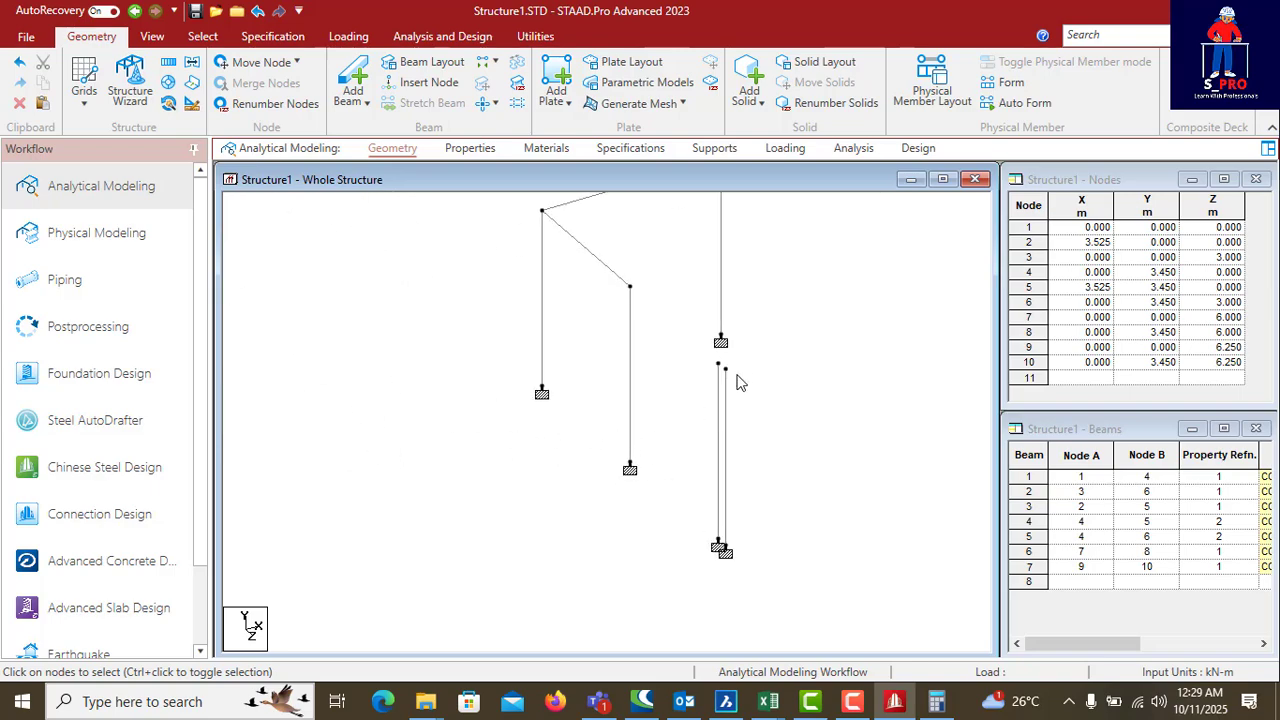
middle_click_drag(845, 403, 649, 457)
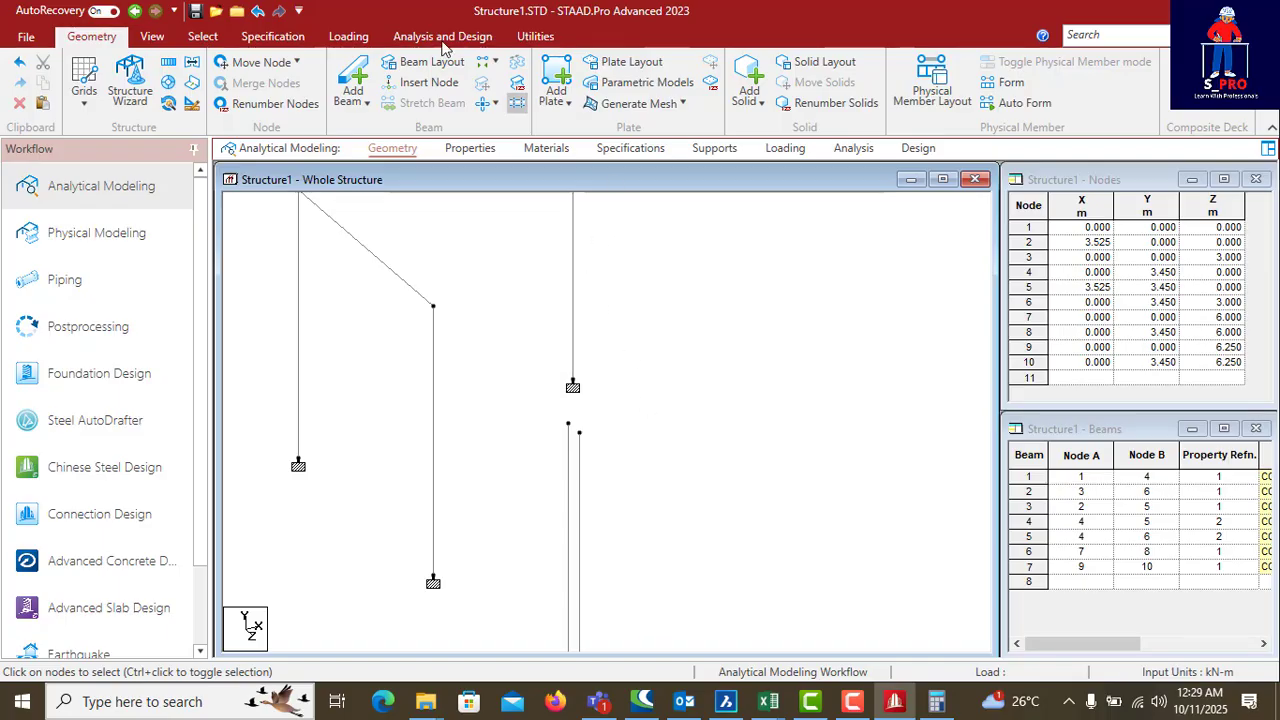
left_click(532, 36)
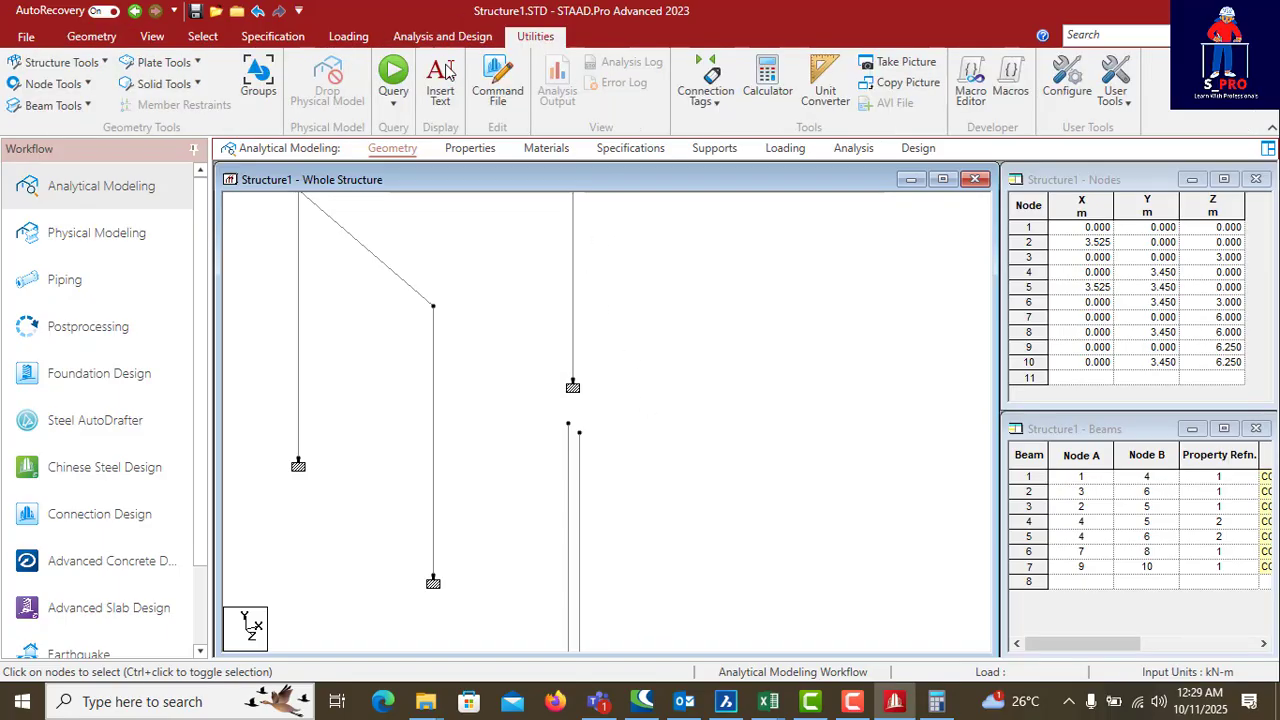
left_click(88, 93)
left_click(60, 184)
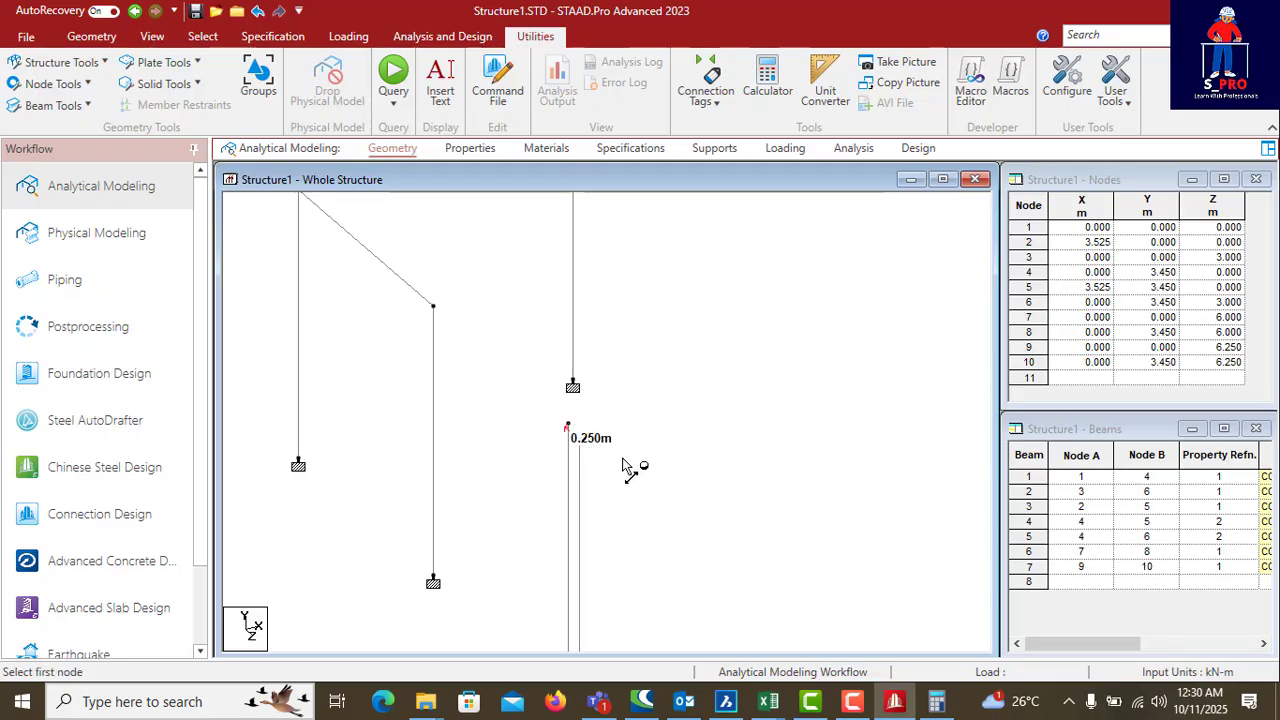
left_click(87, 86)
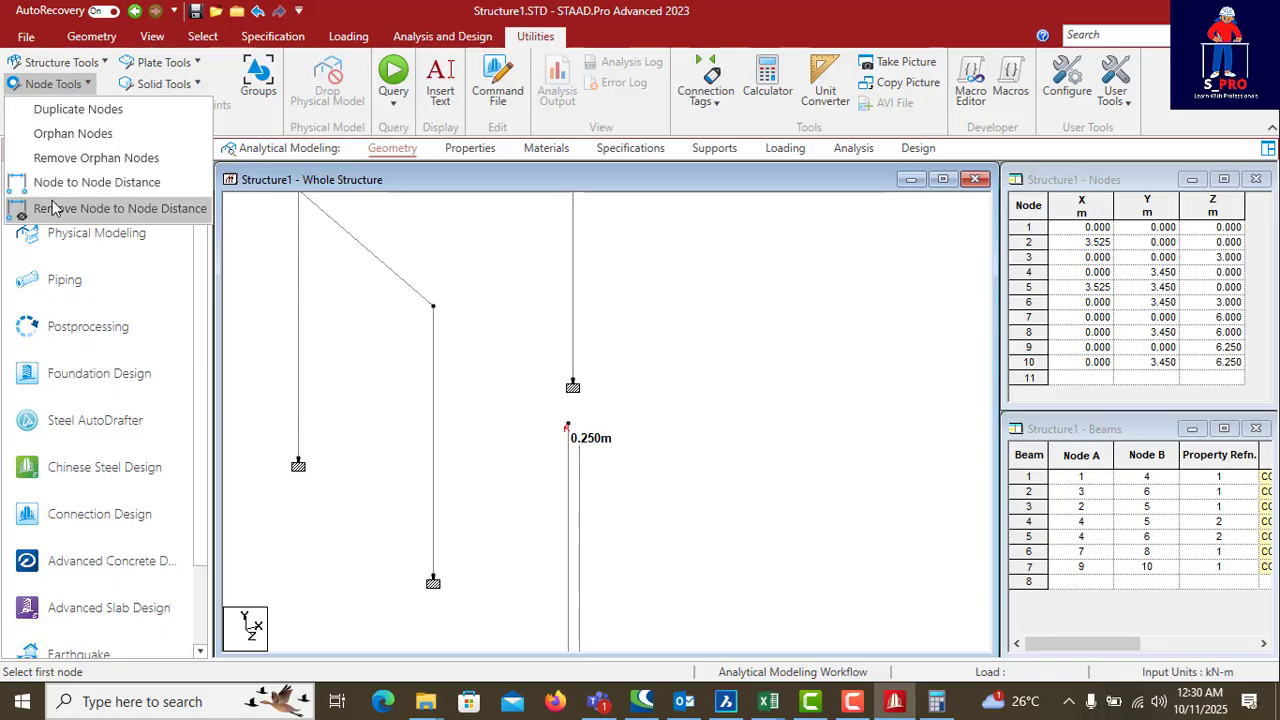
left_click(53, 204)
Step: Select all members of the frame, open their 3D rendering and maximize the rendered view
scroll(808, 462, "down", 5)
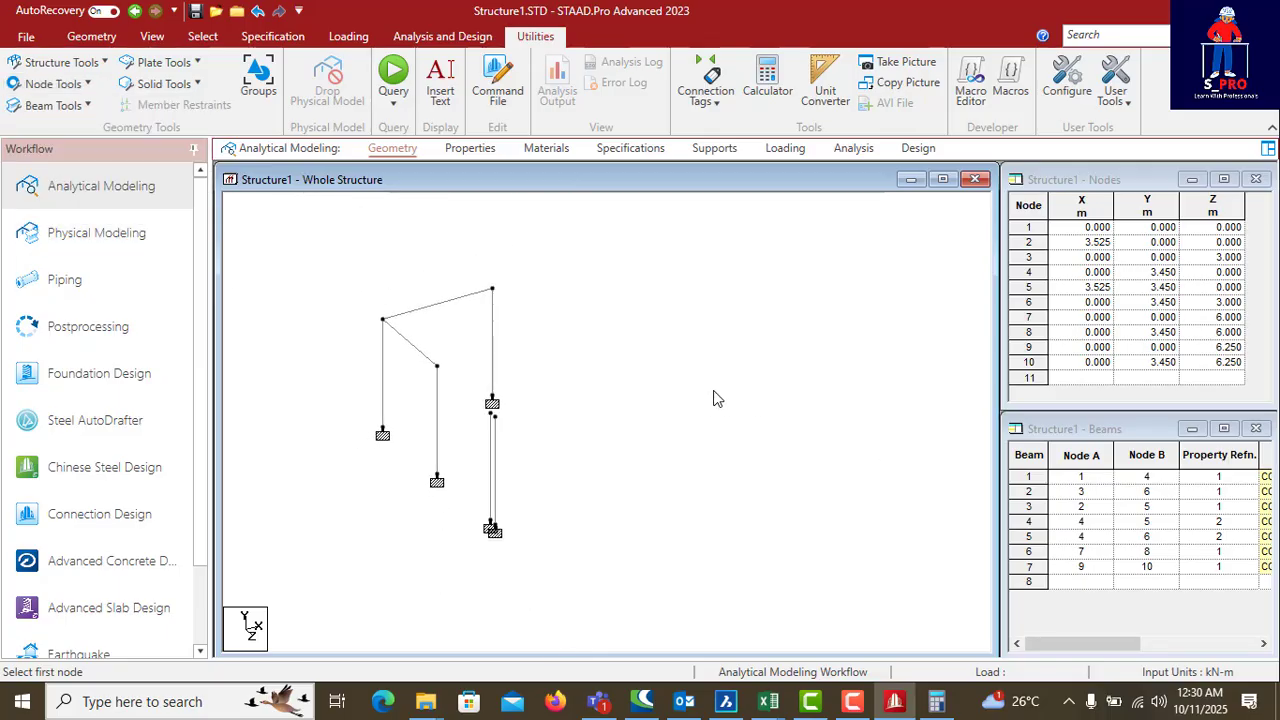
left_click_drag(374, 307, 376, 308)
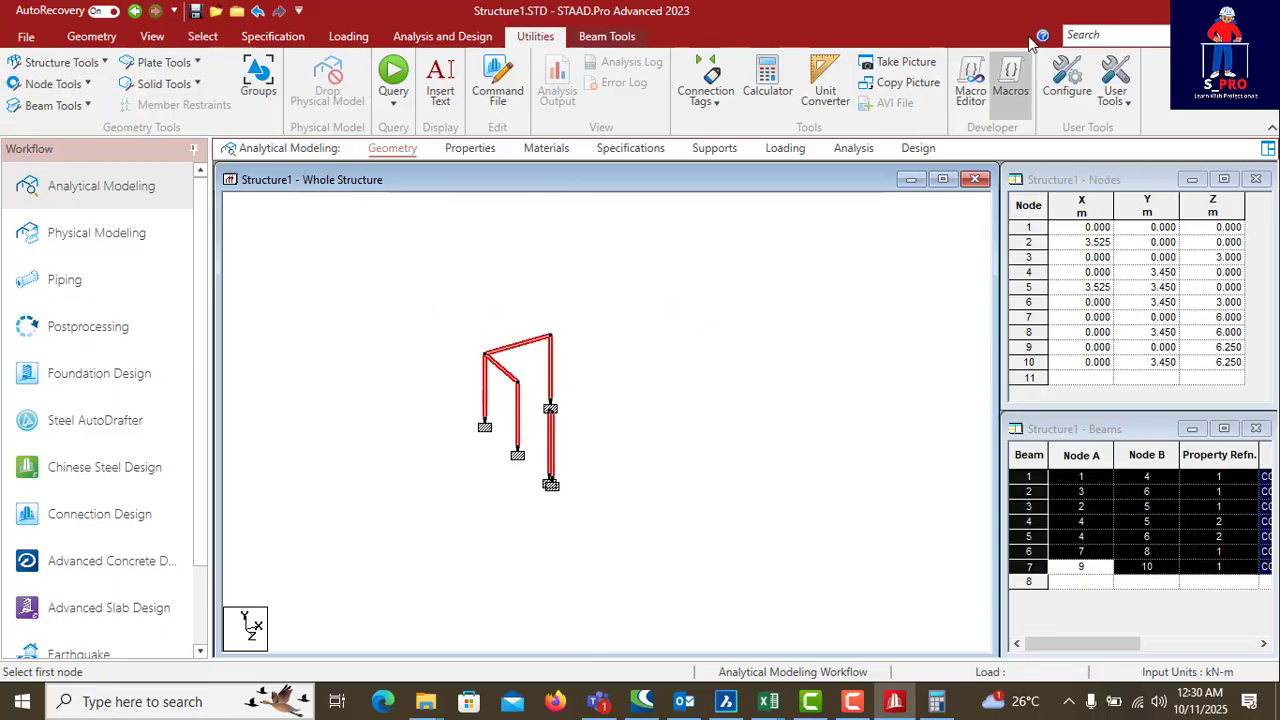
left_click(150, 37)
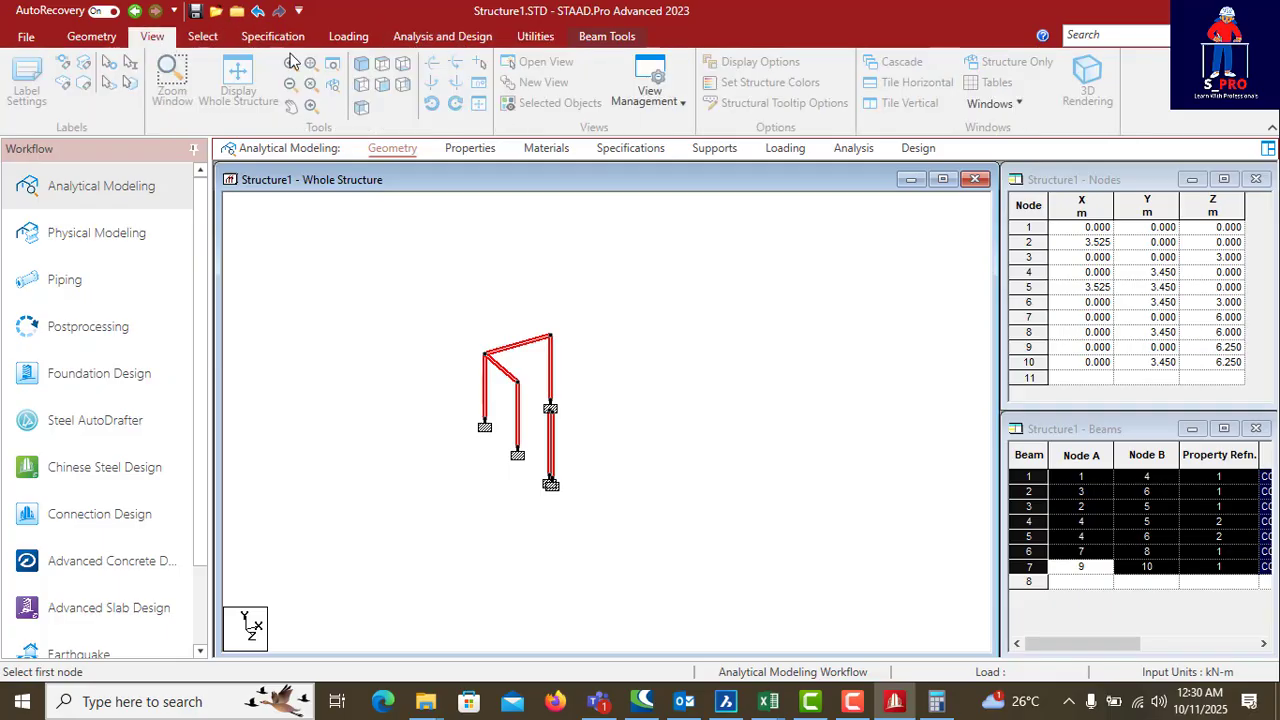
left_click(1089, 74)
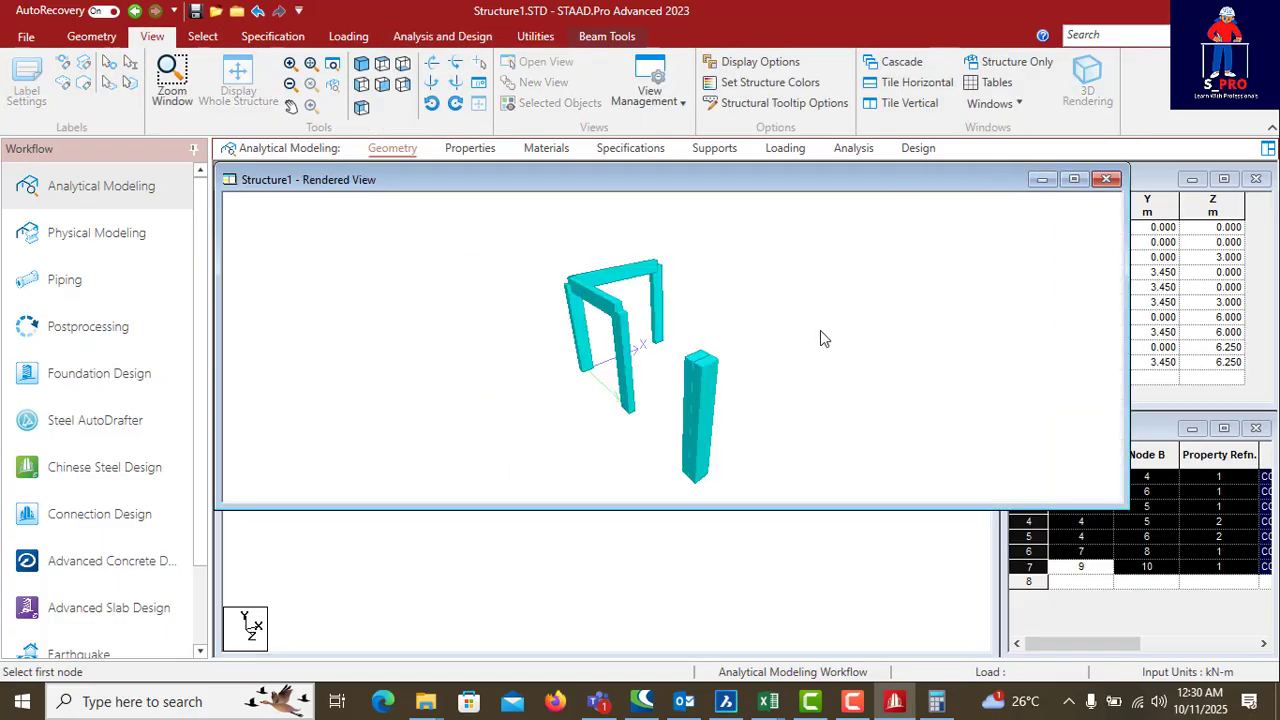
left_click_drag(729, 397, 735, 397)
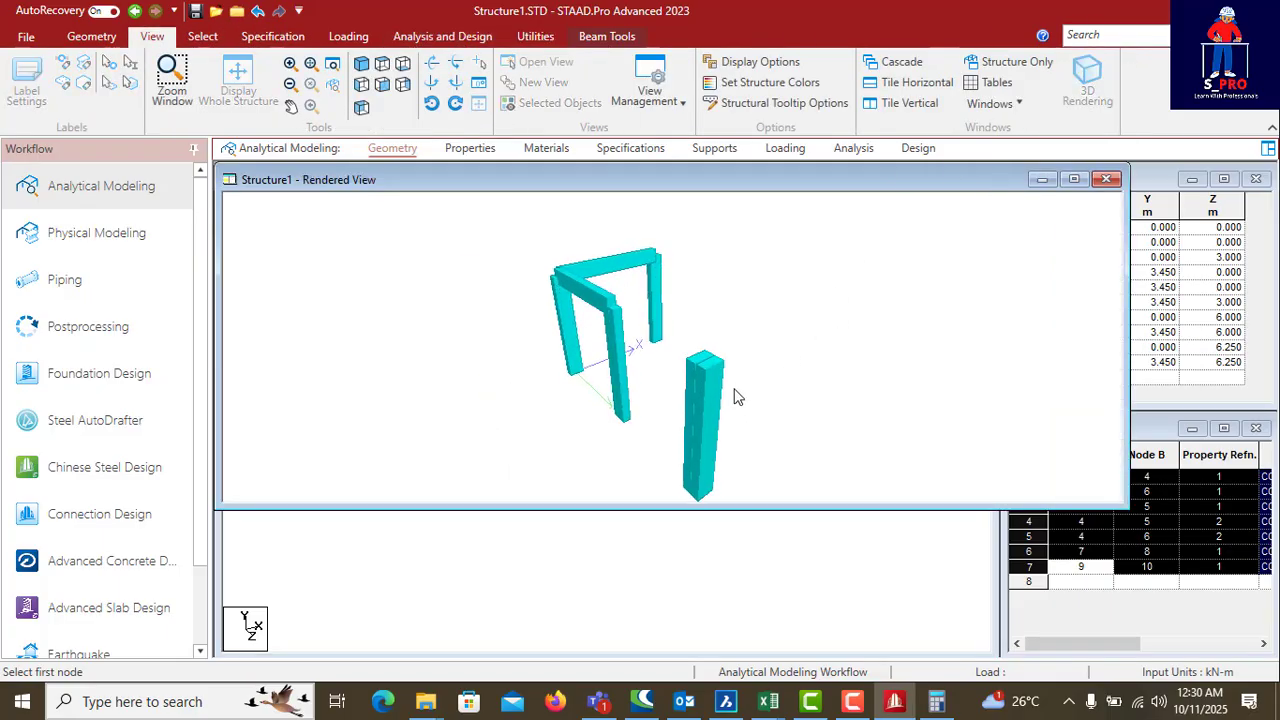
left_click(1074, 180)
Step: Examine the narrow gap between the twin columns in the rendering, up close and from several angles
scroll(802, 539, "up", 5)
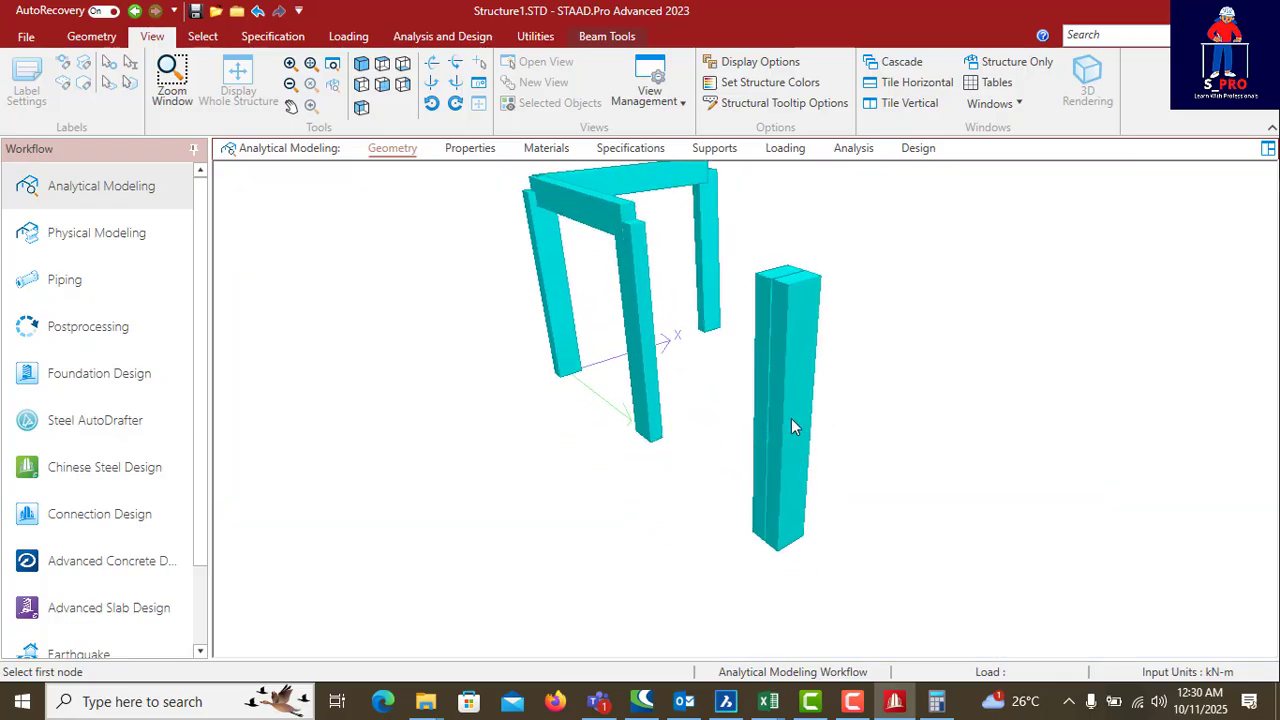
left_click_drag(792, 419, 957, 480)
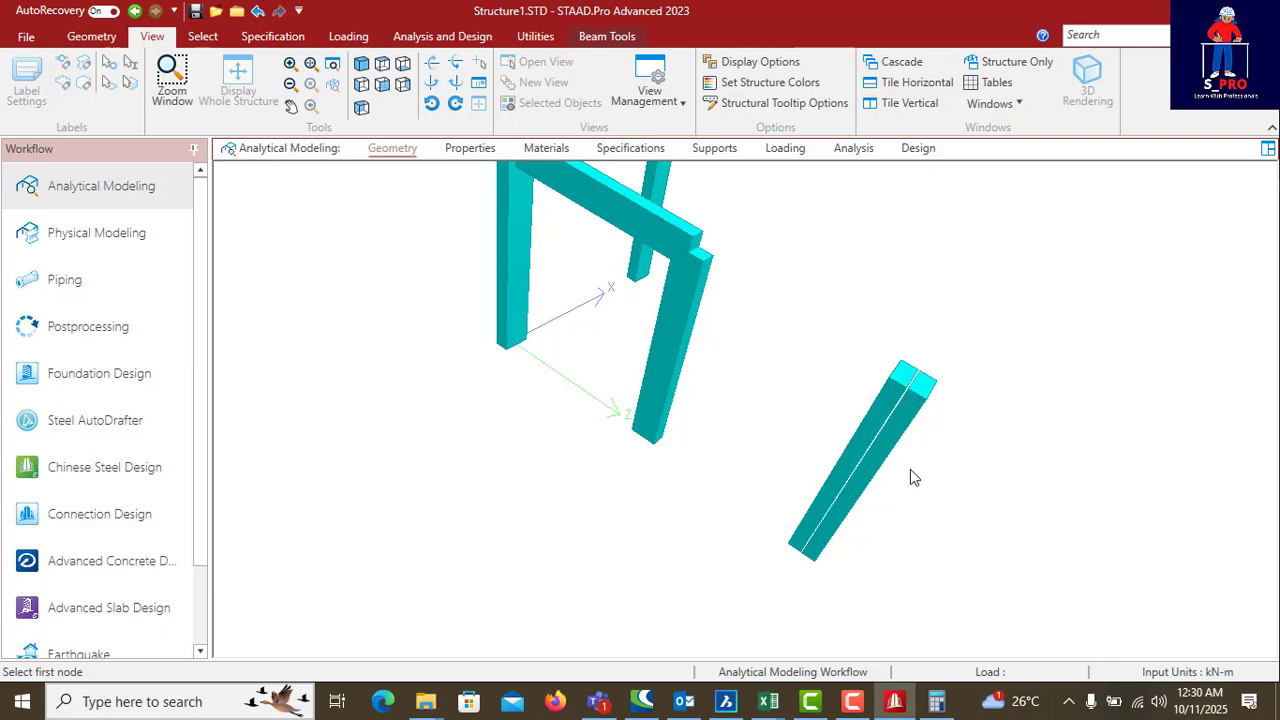
left_click_drag(938, 470, 1011, 452)
mouse_move(975, 497)
left_mouse_down()
mouse_move(980, 486)
mouse_move(980, 506)
mouse_move(963, 505)
left_mouse_up()
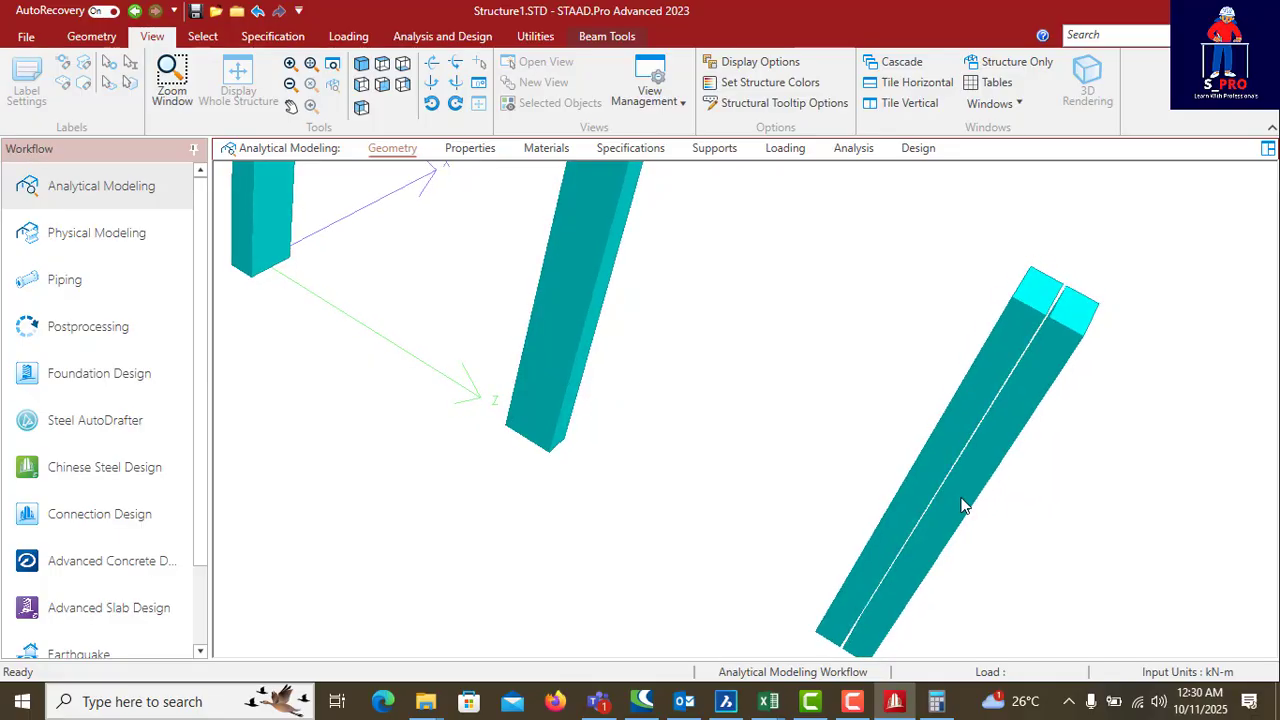
left_click_drag(963, 505, 818, 410)
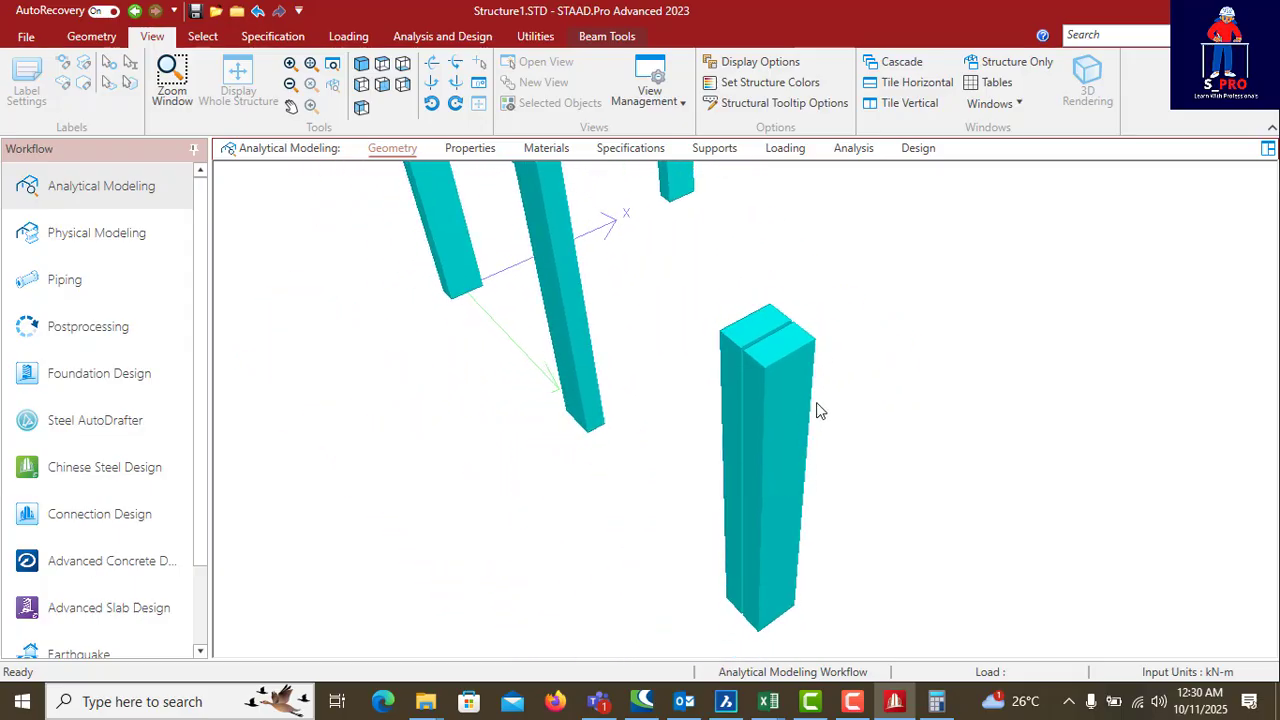
left_click_drag(737, 386, 657, 402)
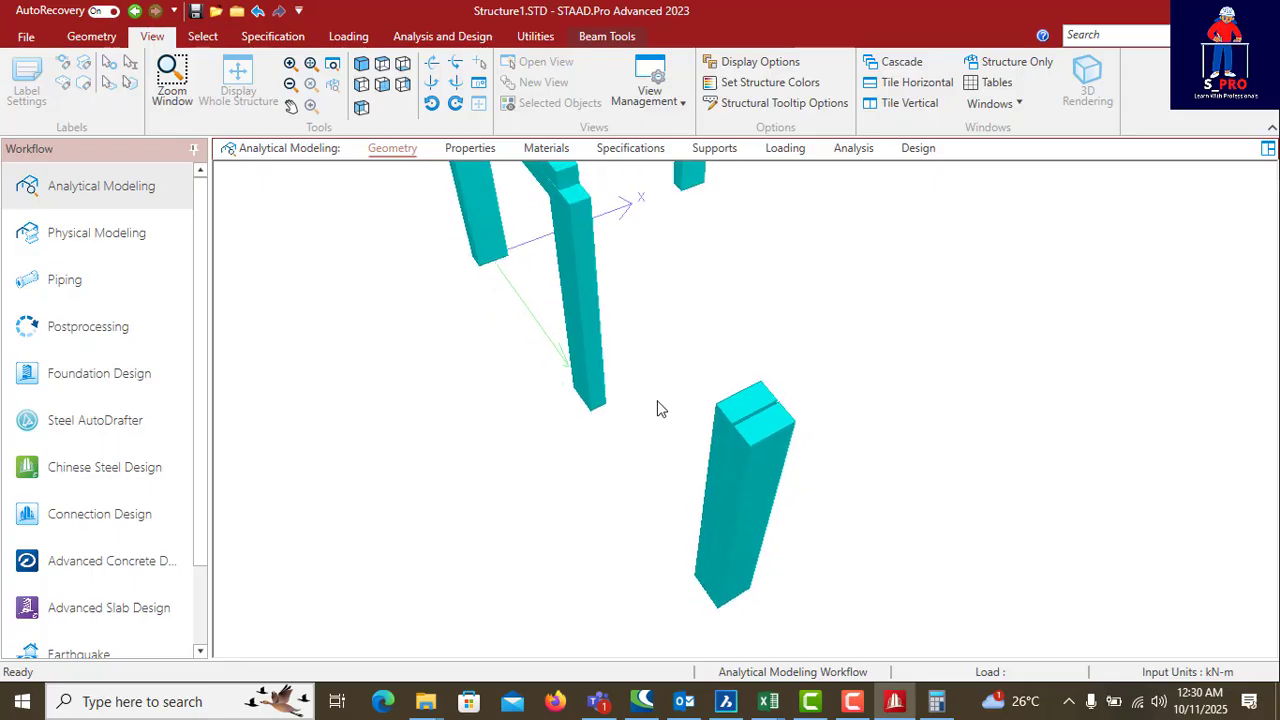
left_click_drag(773, 439, 752, 411)
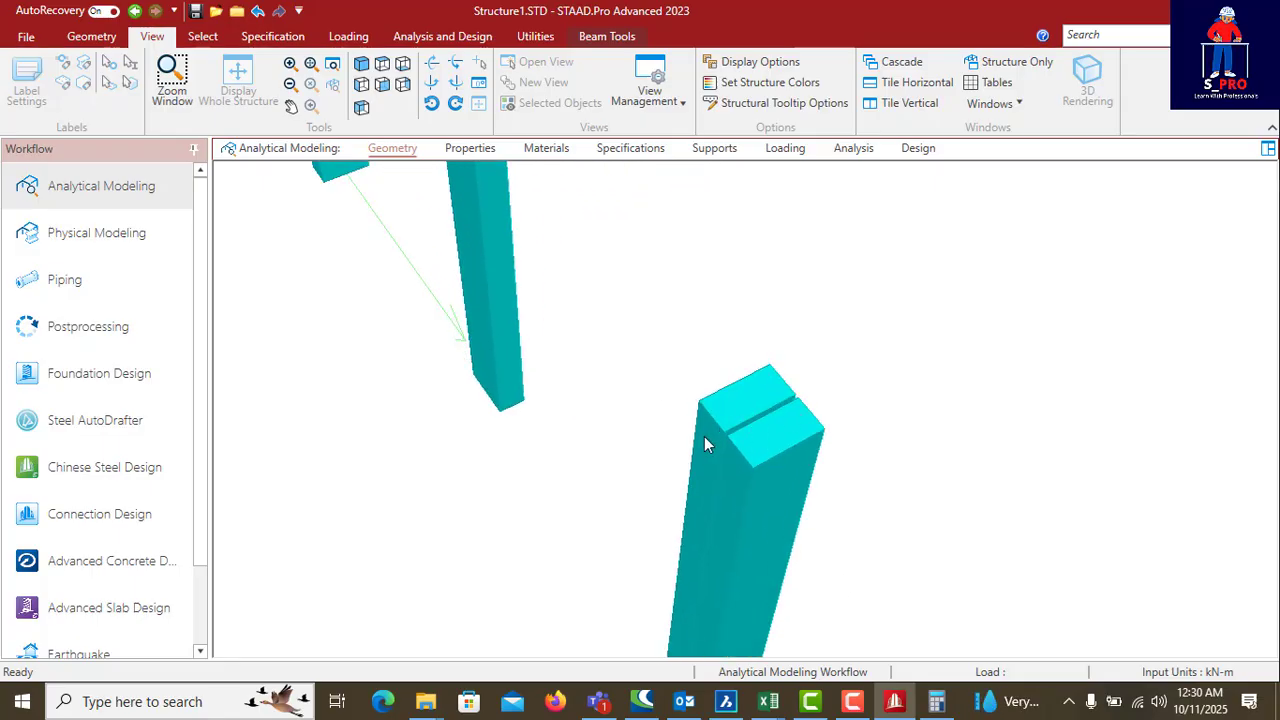
scroll(754, 440, "down", 7)
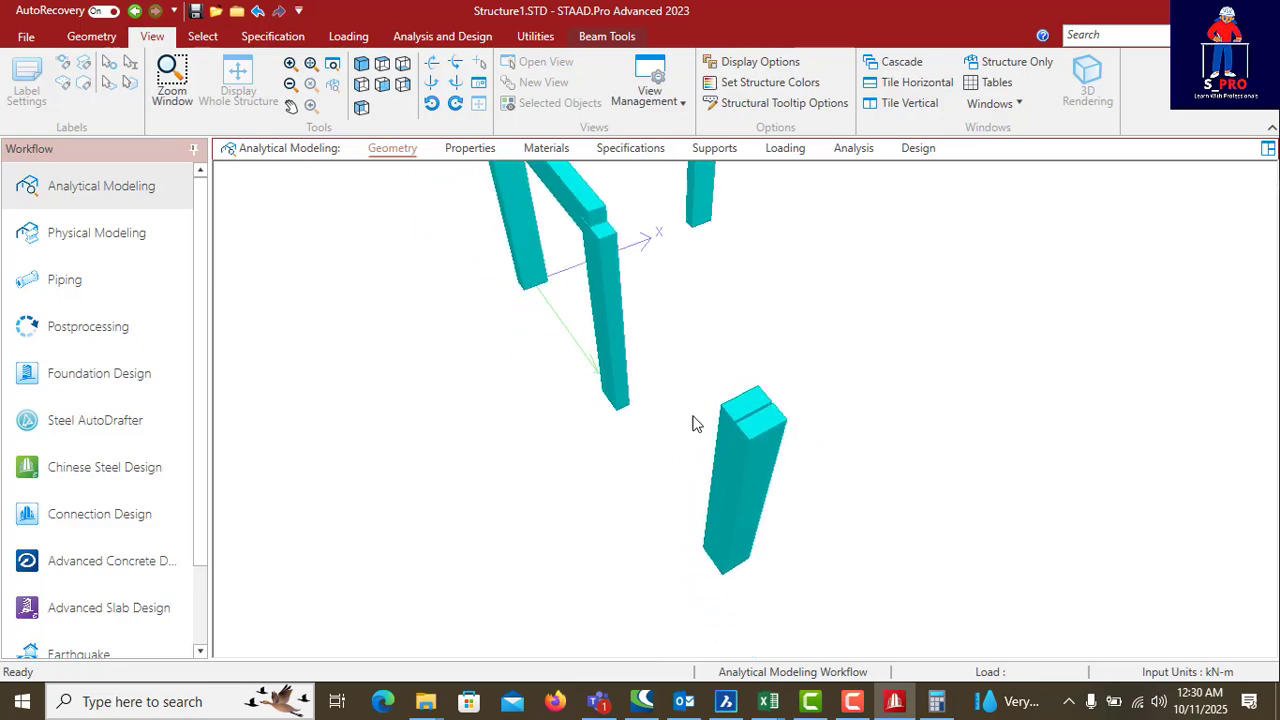
Step: Inspect the whole rendered frame from different sides, checking the twin columns' position and orientation relative to the other columns
scroll(737, 406, "down", 7)
middle_click_drag(839, 317, 718, 398)
middle_click_drag(676, 453, 749, 342)
middle_click_drag(690, 471, 838, 347)
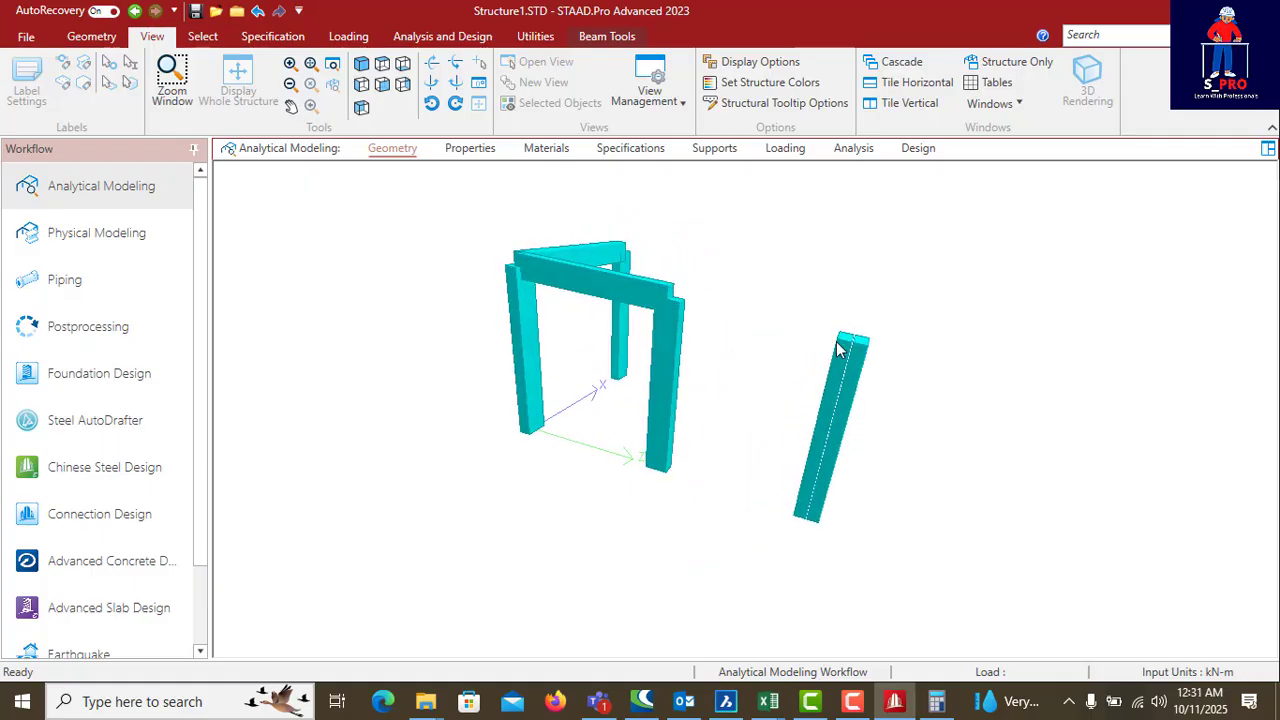
middle_click_drag(866, 466, 662, 428)
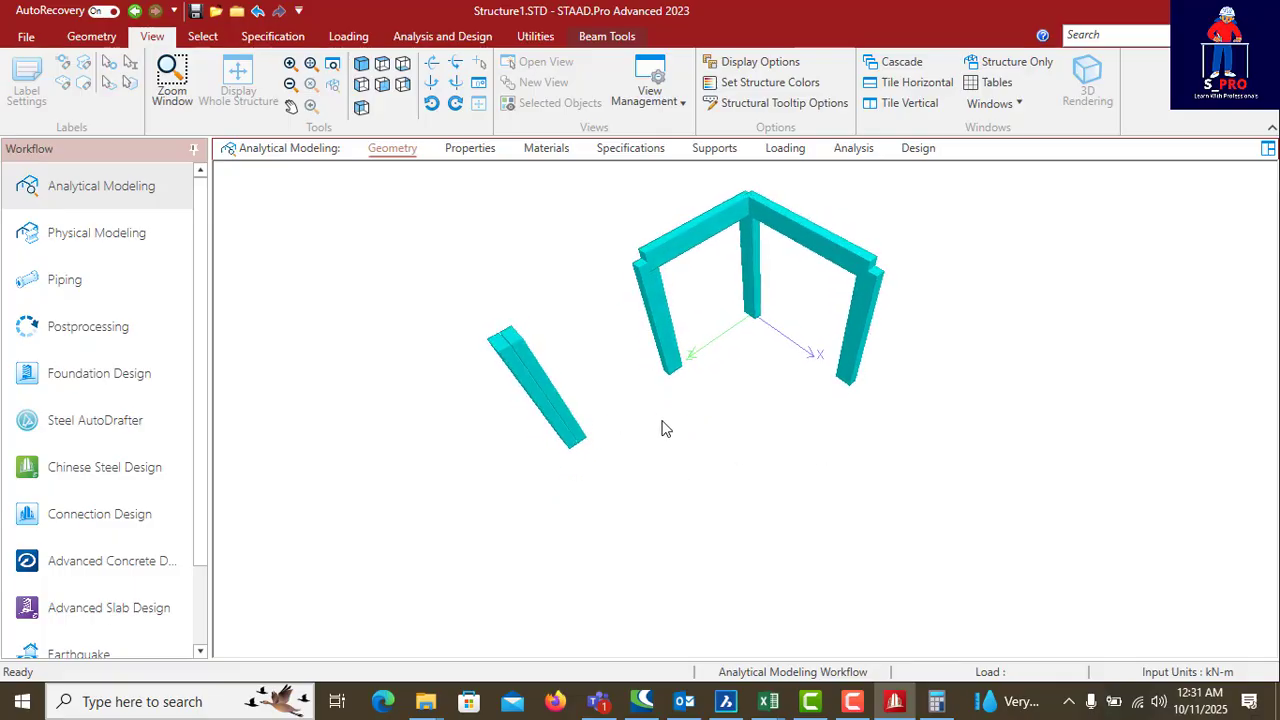
middle_click_drag(530, 375, 626, 441)
middle_click_drag(828, 471, 620, 484)
middle_click_drag(700, 405, 636, 515)
middle_click_drag(716, 343, 862, 471)
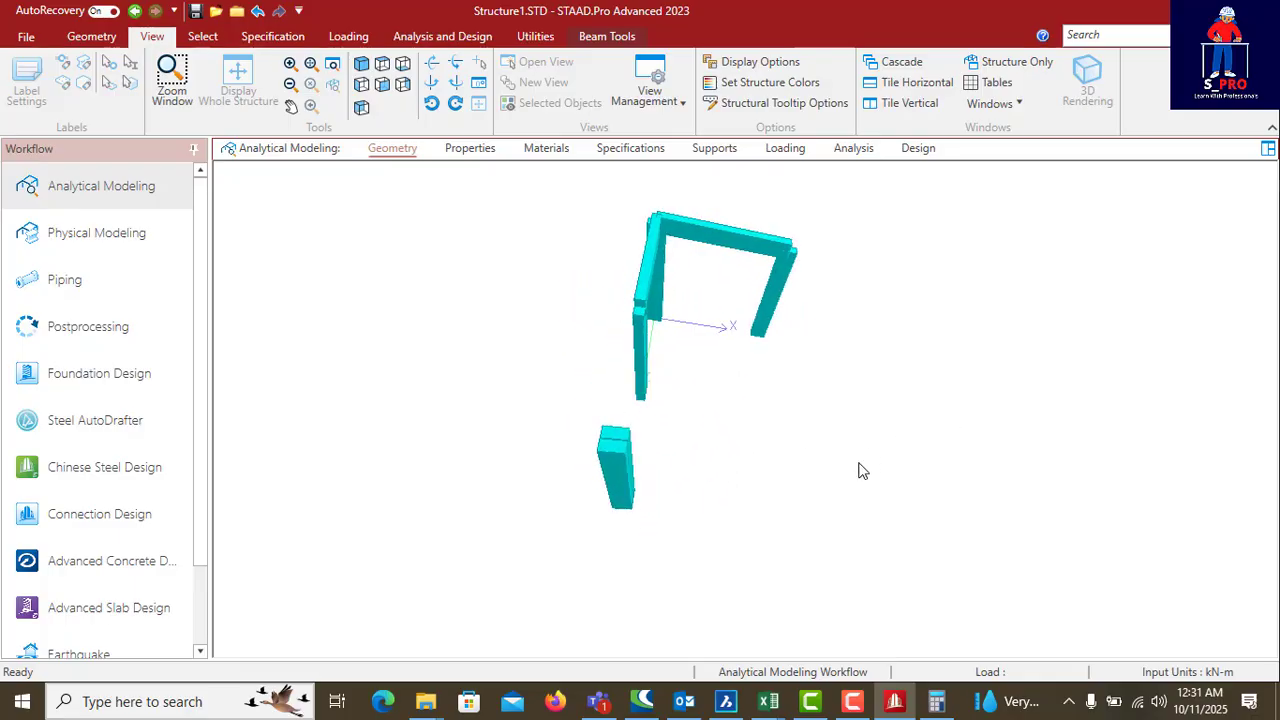
Step: Switch to the architectural drawing in BricsCAD and examine the curved staircase and the columns at its ends on the ground floor plan
left_click(726, 702)
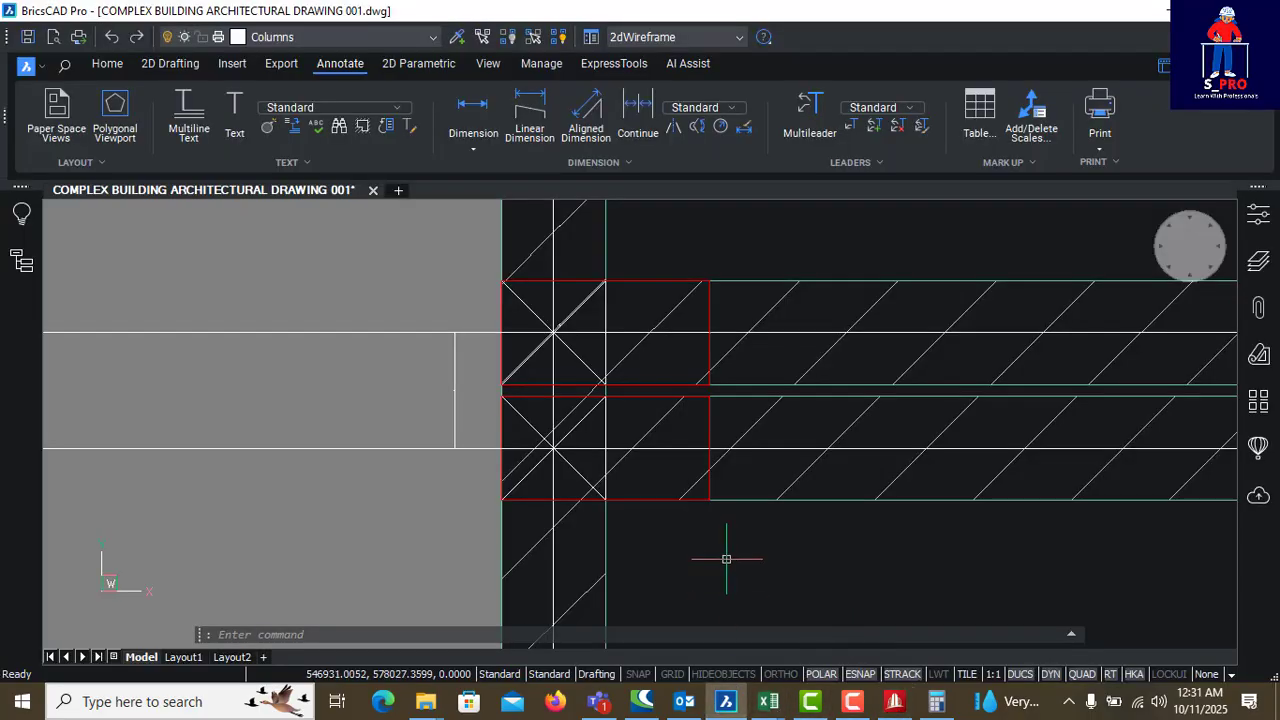
scroll(728, 557, "down", 10)
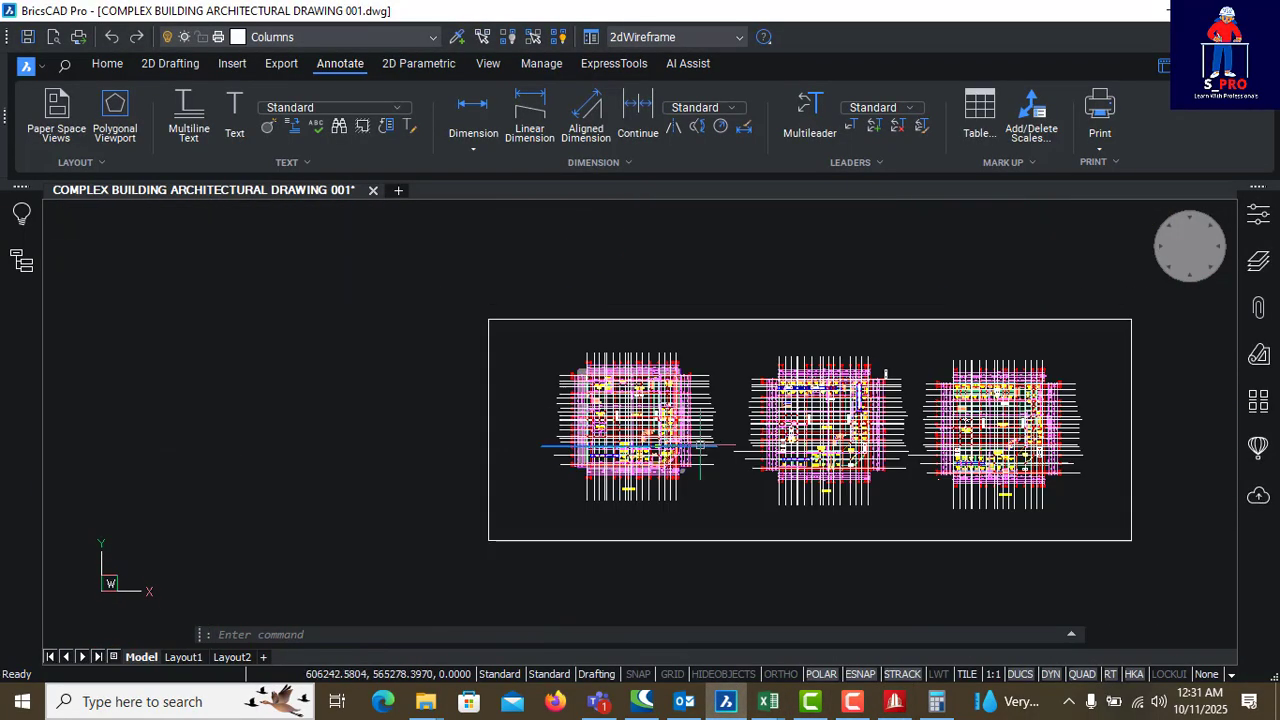
scroll(645, 450, "up", 6)
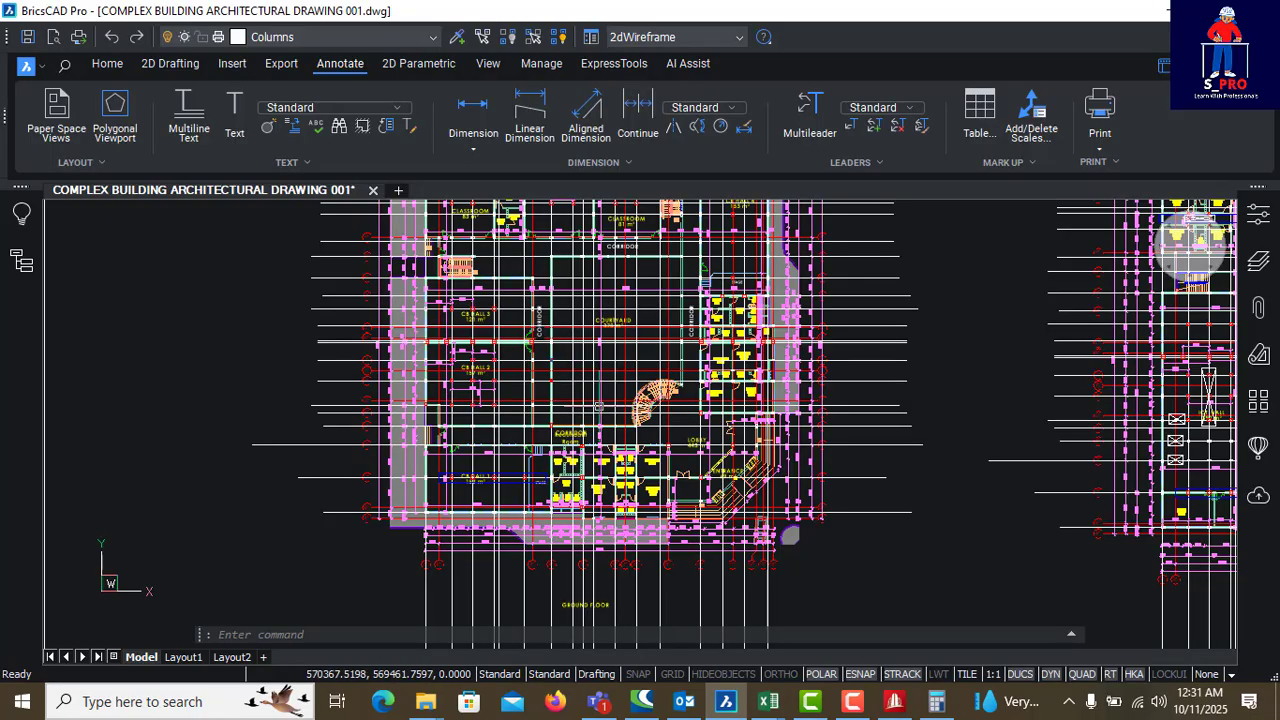
scroll(640, 413, "up", 5)
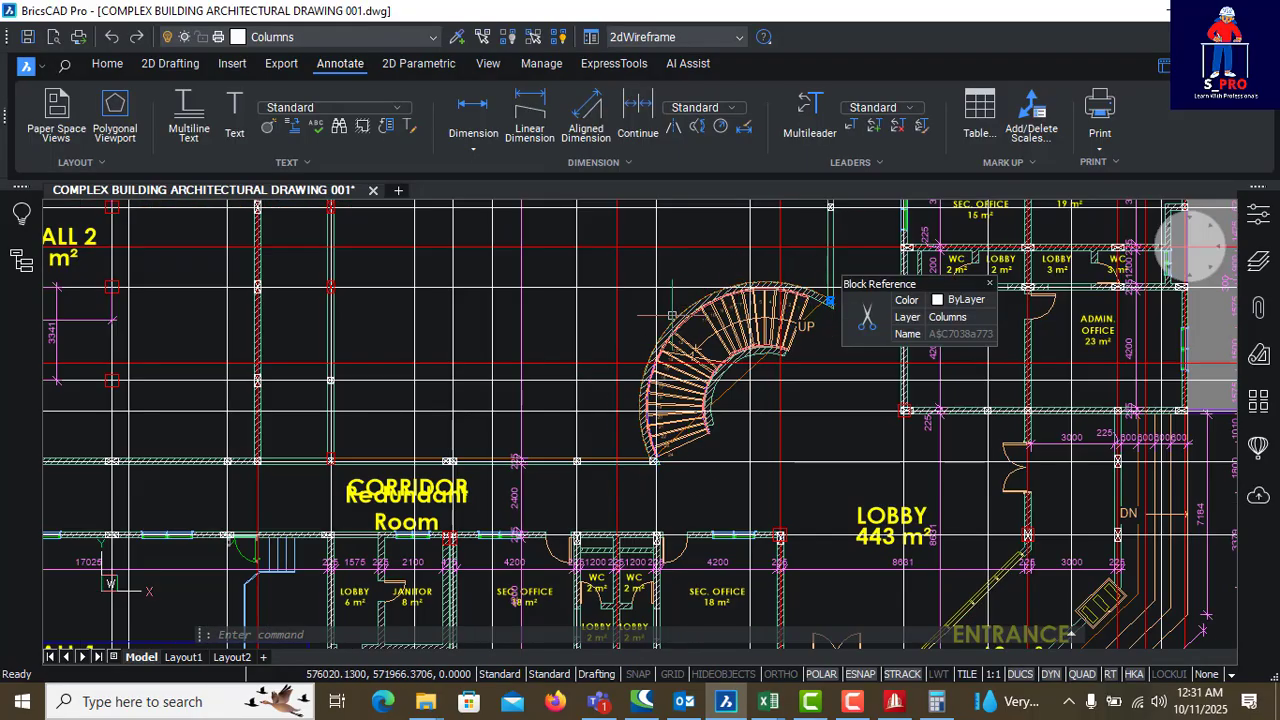
scroll(655, 462, "up", 5)
scroll(659, 488, "down", 5)
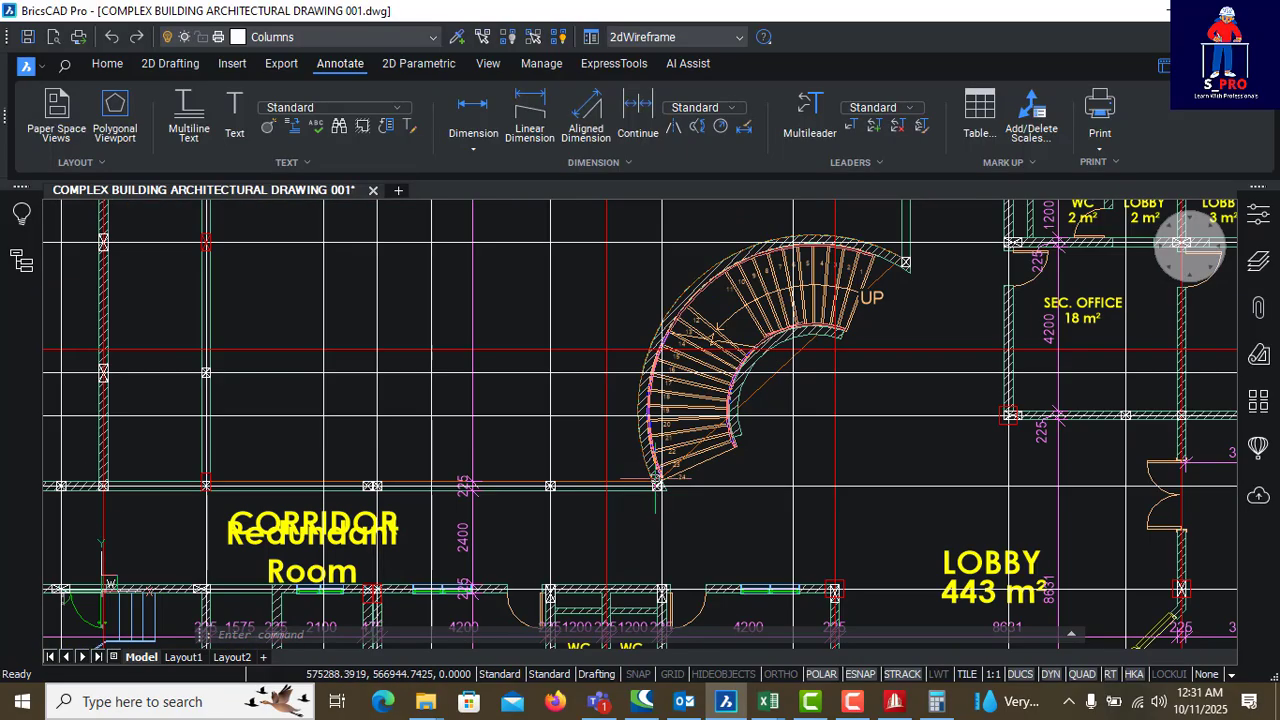
scroll(646, 400, "up", 3)
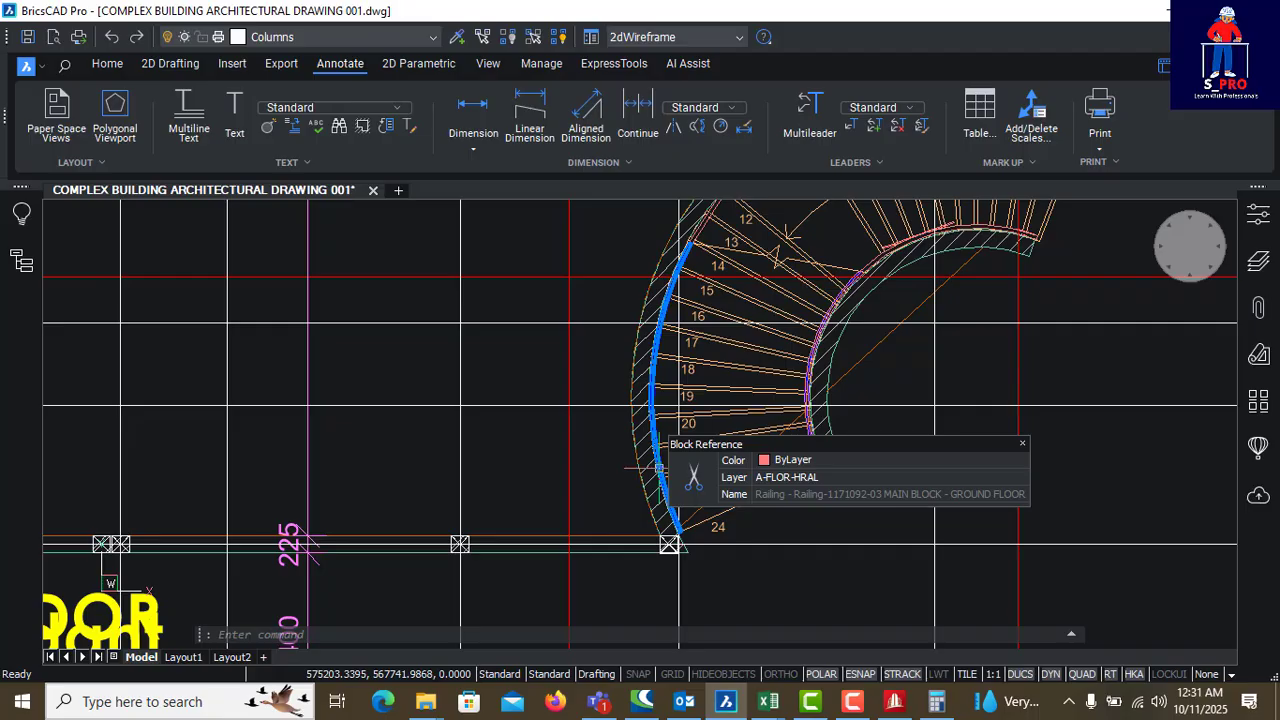
scroll(638, 418, "down", 2)
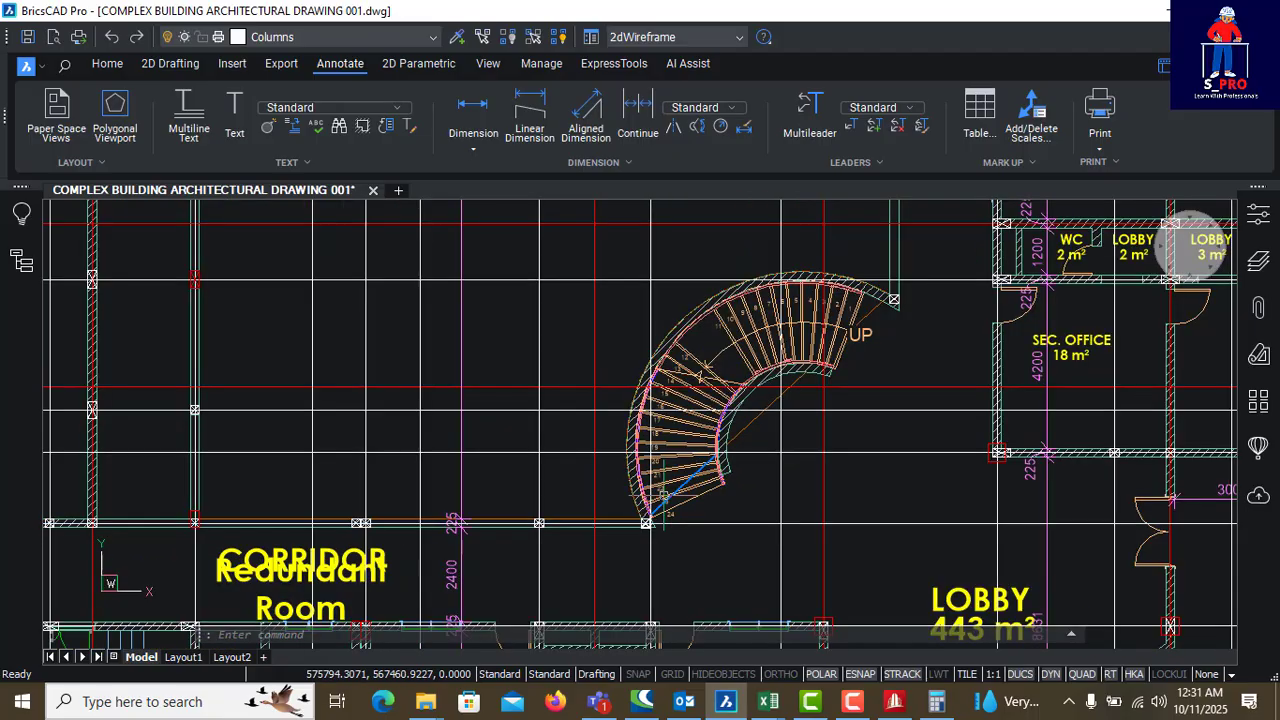
Step: Look over the ground floor plan's overall column and grid layout around the halls, corridors and courtyard
scroll(793, 413, "down", 5)
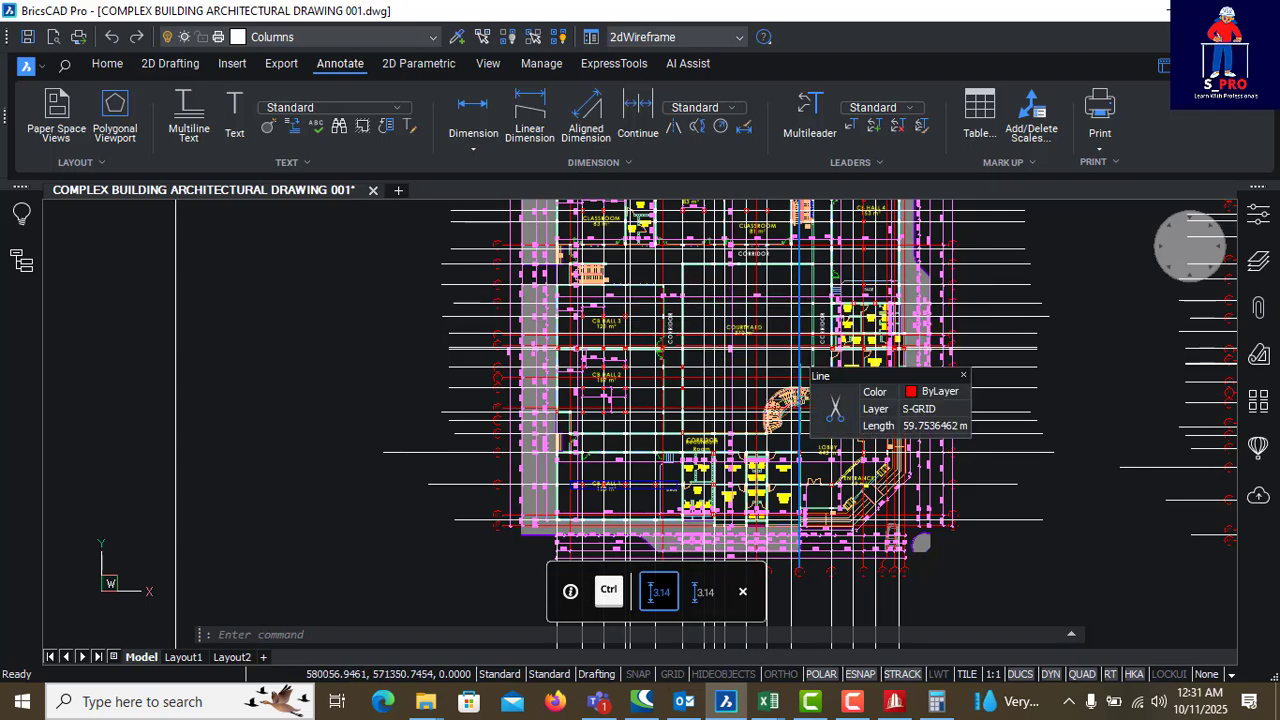
scroll(690, 455, "down", 3)
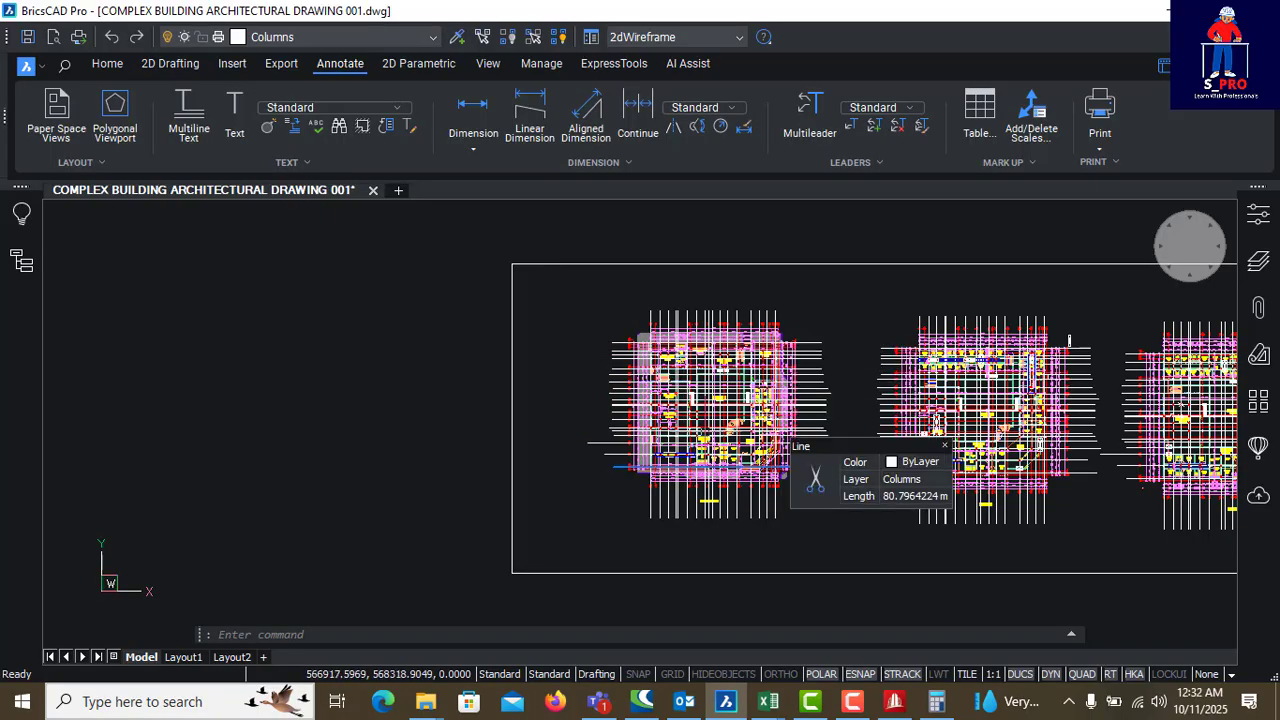
scroll(705, 410, "up", 6)
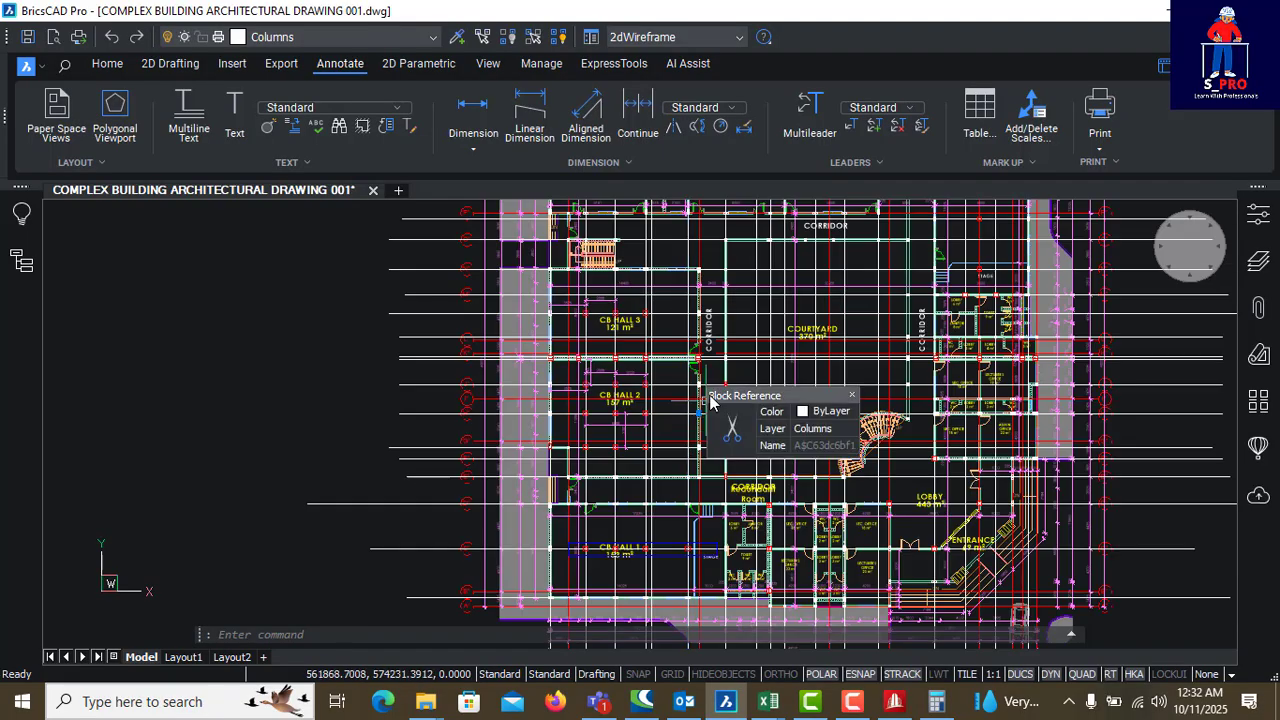
scroll(710, 400, "up", 2)
scroll(652, 450, "down", 5)
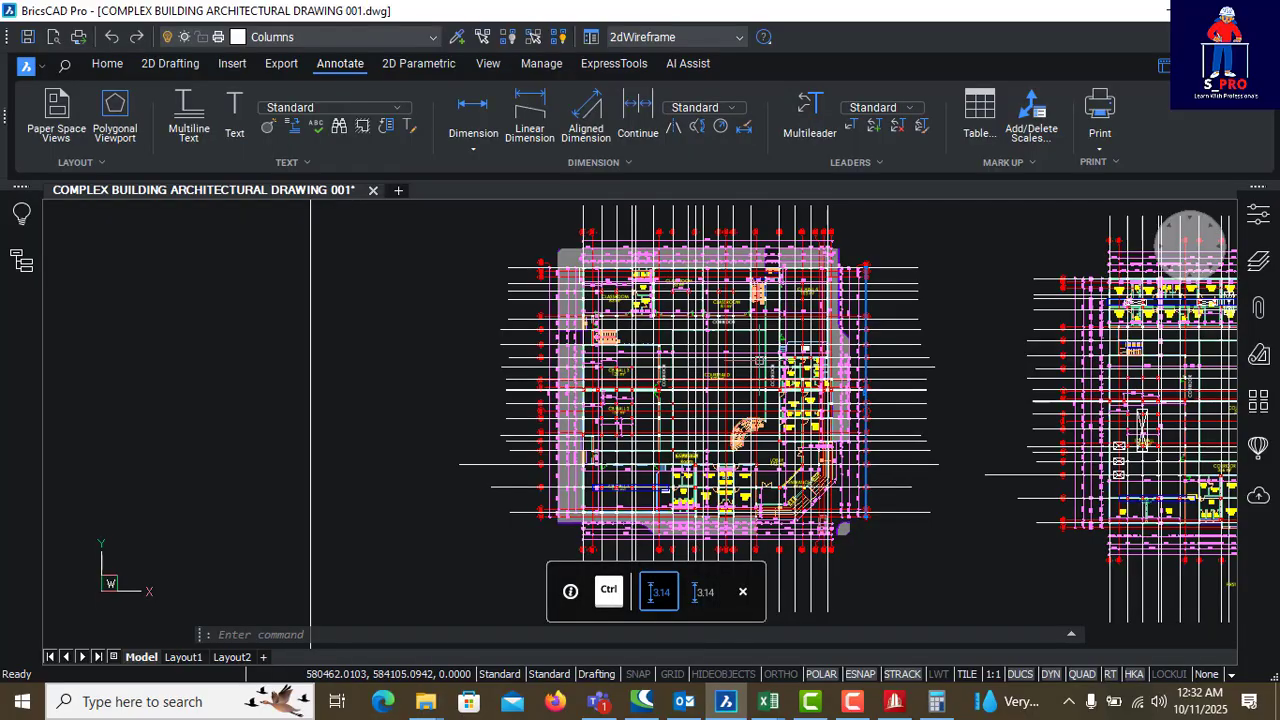
scroll(762, 347, "up", 2)
scroll(730, 347, "up", 2)
scroll(600, 357, "down", 3)
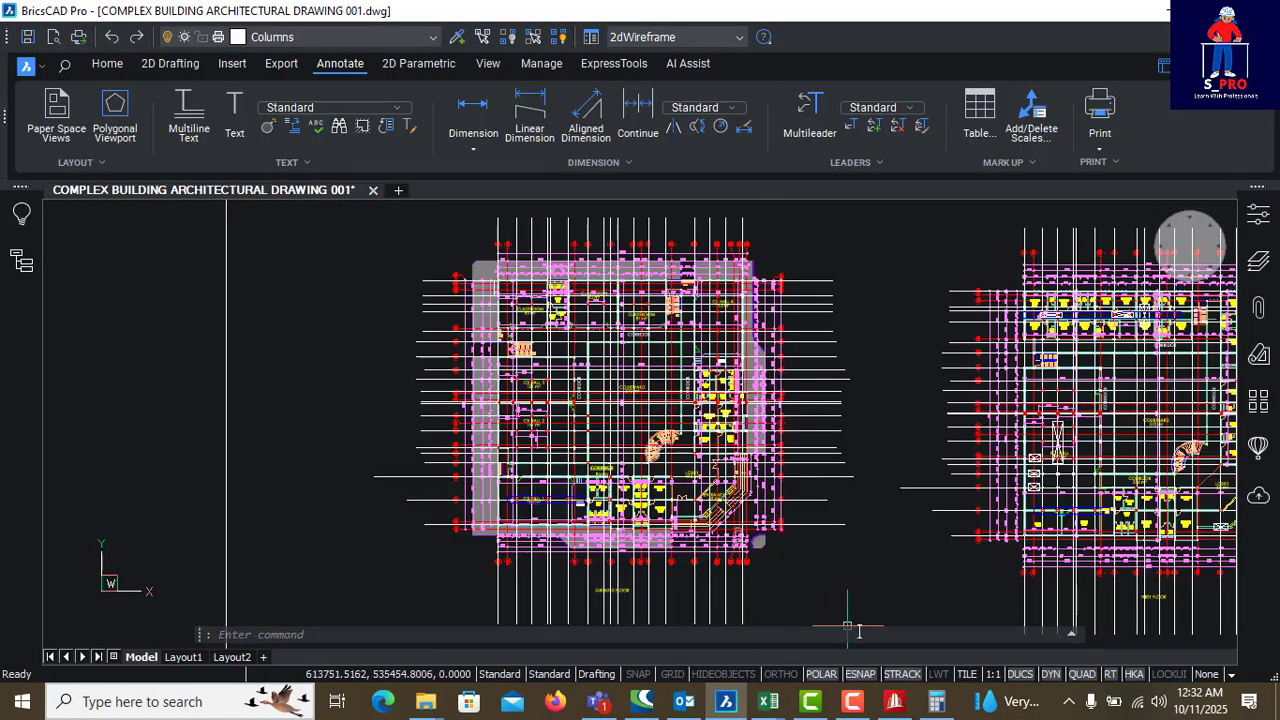
Step: Return to STAAD.Pro and view the rendered frame with its twin columns from another angle
left_click(893, 701)
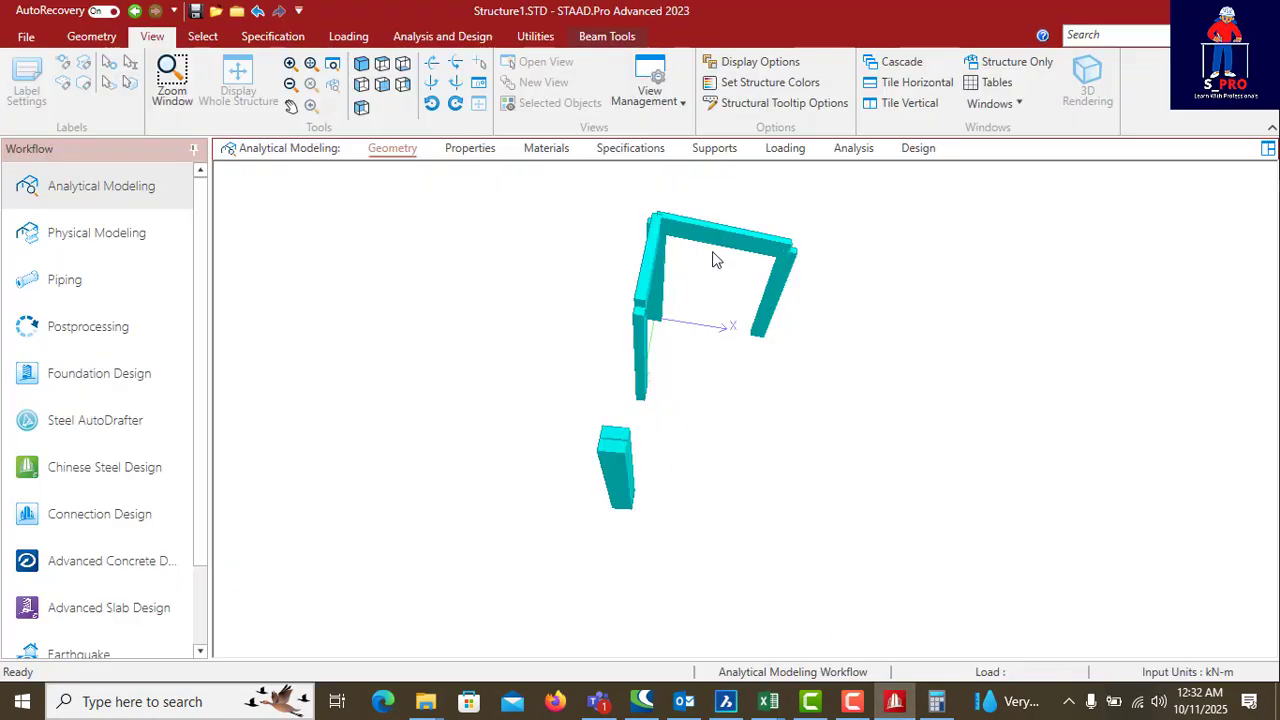
middle_click_drag(713, 253, 501, 379)
middle_click_drag(753, 437, 706, 397)
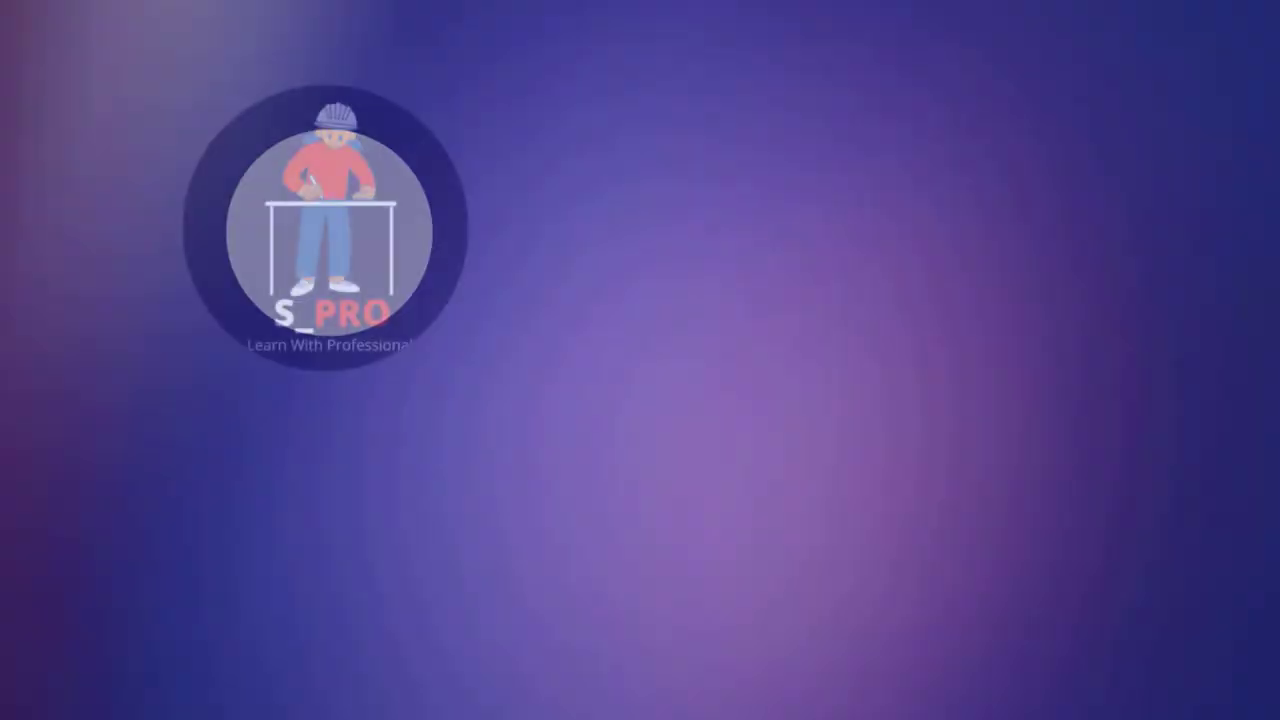